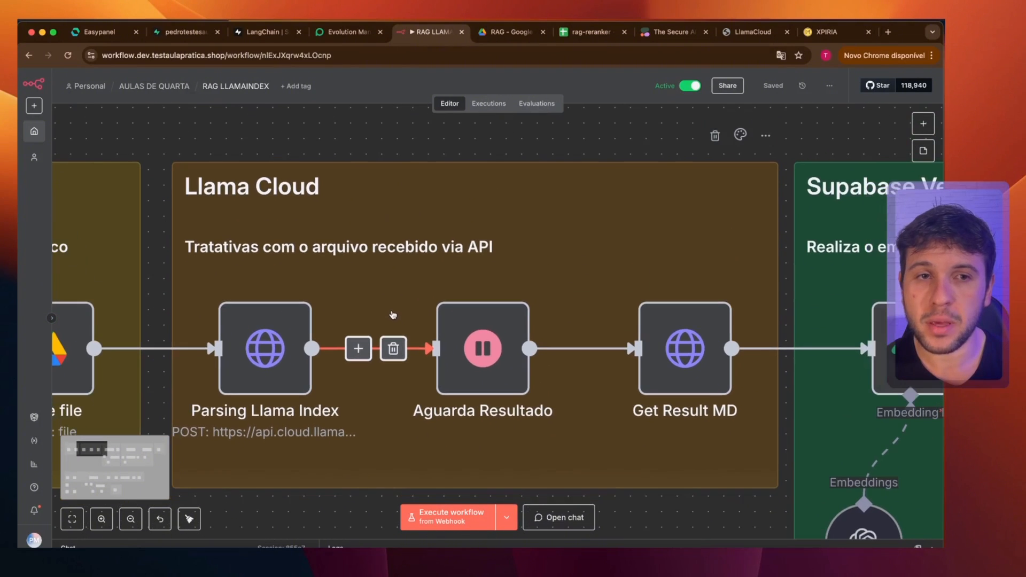
Examine the workflow sections from Llama Cloud through Supabase Vector Store and Agente Resumo to the Evolution WhatsApp summary.
{"action": "scroll", "coordinate": [369, 224], "scroll_direction": "down", "scroll_amount": 3}
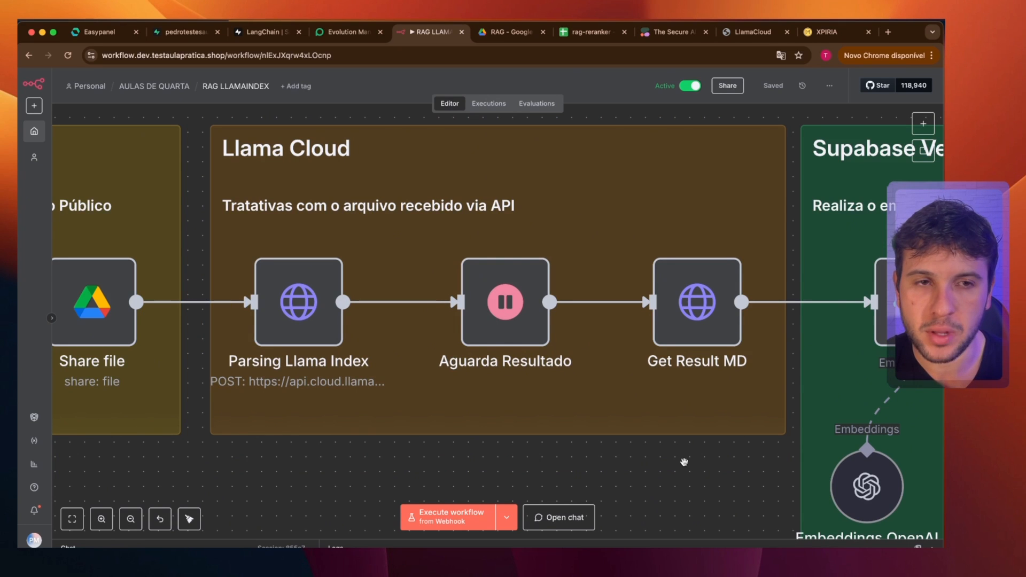
{"action": "scroll", "coordinate": [685, 462], "scroll_direction": "down", "scroll_amount": 5}
{"action": "left_click_drag", "start_coordinate": [698, 469], "coordinate": [250, 327]}
{"action": "scroll", "coordinate": [249, 323], "scroll_direction": "down", "scroll_amount": 1}
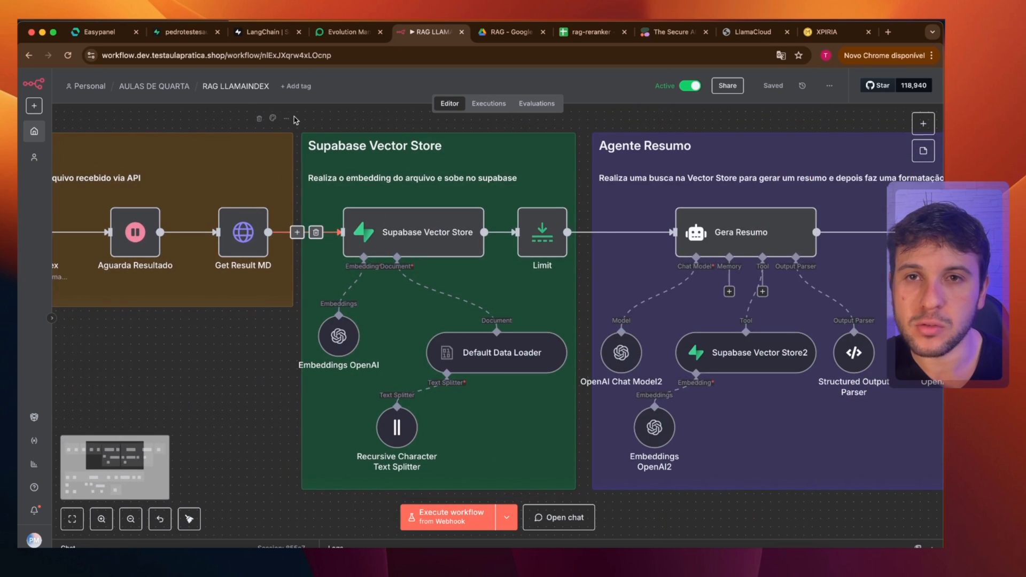
{"action": "left_click_drag", "start_coordinate": [295, 120], "coordinate": [586, 503]}
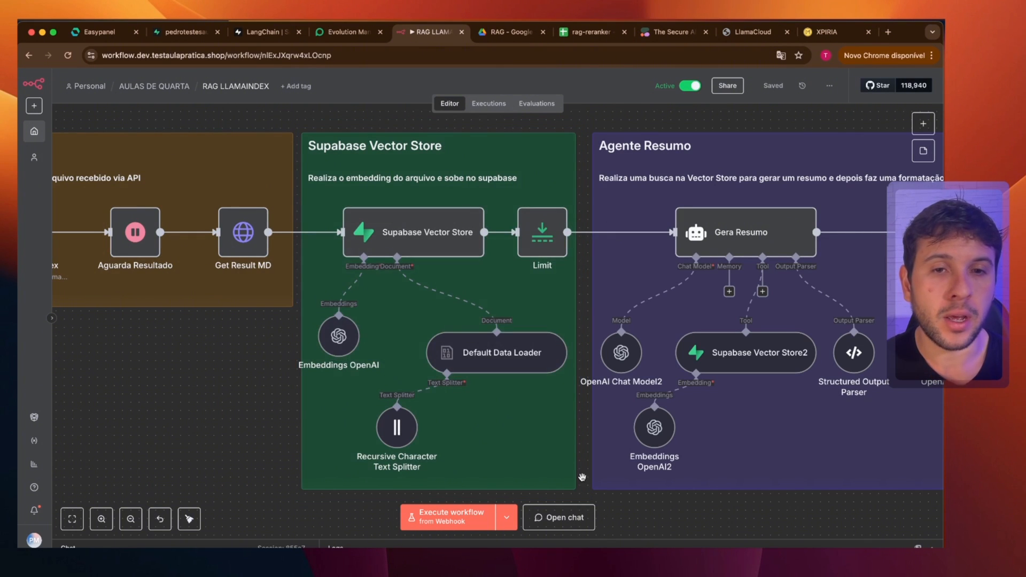
{"action": "scroll", "coordinate": [579, 470], "scroll_direction": "down", "scroll_amount": 2}
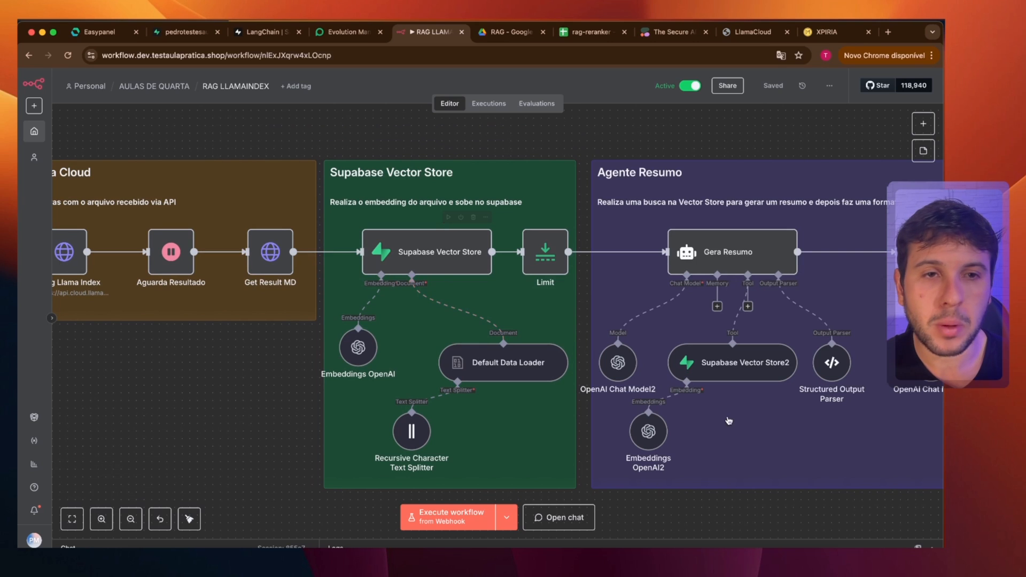
{"action": "scroll", "coordinate": [557, 410], "scroll_direction": "right", "scroll_amount": 5}
{"action": "left_click_drag", "start_coordinate": [557, 410], "coordinate": [389, 433]}
{"action": "scroll", "coordinate": [389, 434], "scroll_direction": "down", "scroll_amount": 2}
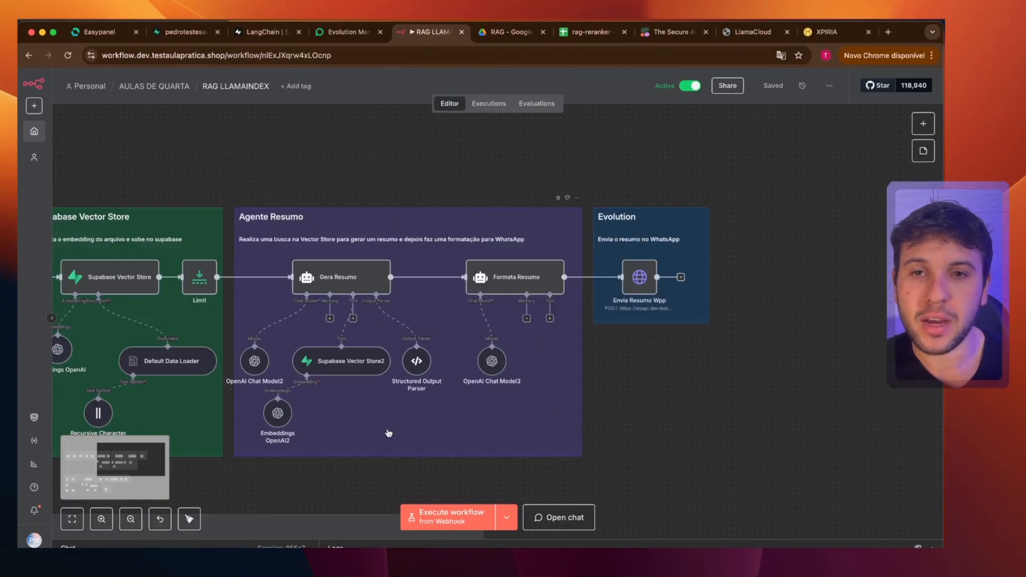
{"action": "left_click_drag", "start_coordinate": [234, 178], "coordinate": [731, 447]}
{"action": "scroll", "coordinate": [602, 467], "scroll_direction": "down", "scroll_amount": 1}
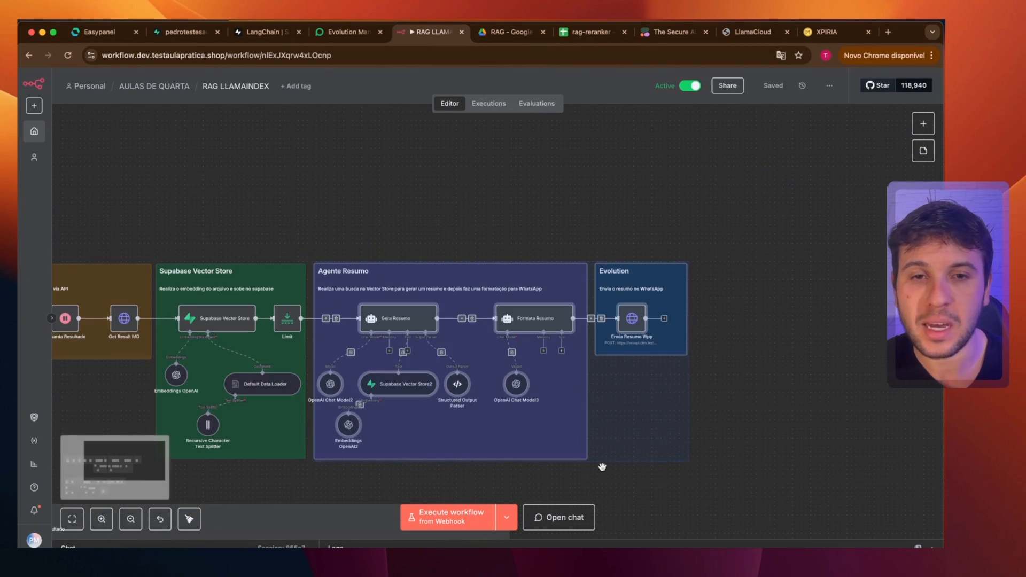
{"action": "scroll", "coordinate": [594, 438], "scroll_direction": "left", "scroll_amount": 4}
{"action": "scroll", "coordinate": [594, 438], "scroll_direction": "left", "scroll_amount": 4}
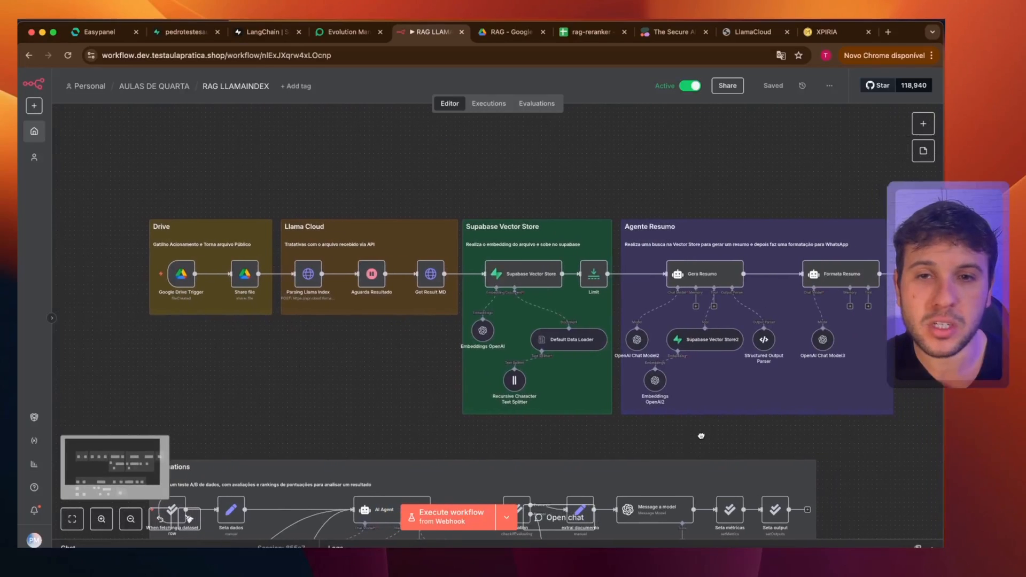
Examine the Evaluations flow on the canvas and view the workflow's list of evaluation runs.
{"action": "scroll", "coordinate": [646, 454], "scroll_direction": "down", "scroll_amount": 2}
{"action": "scroll", "coordinate": [629, 413], "scroll_direction": "down", "scroll_amount": 5}
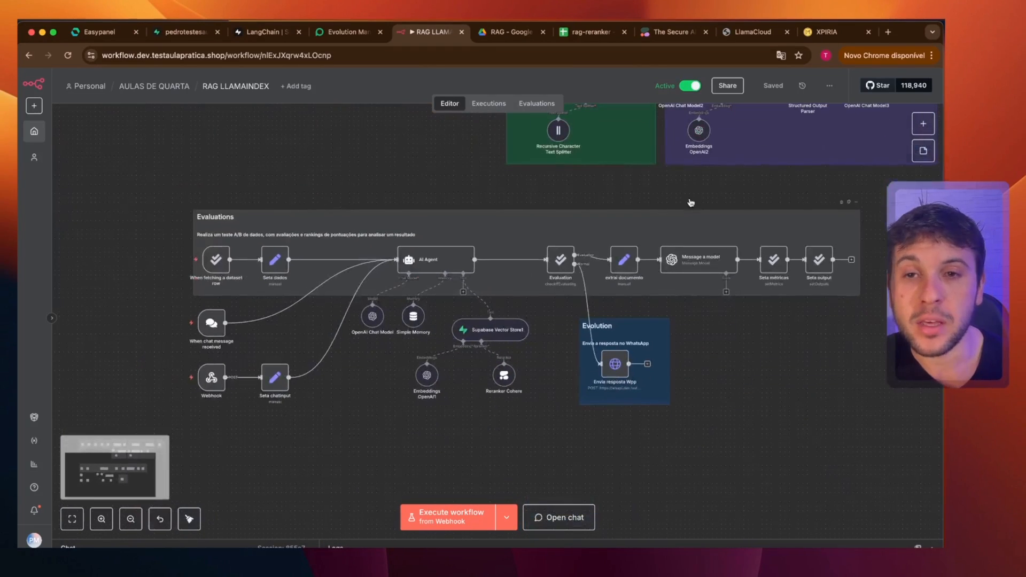
{"action": "scroll", "coordinate": [684, 293], "scroll_direction": "up", "scroll_amount": 3}
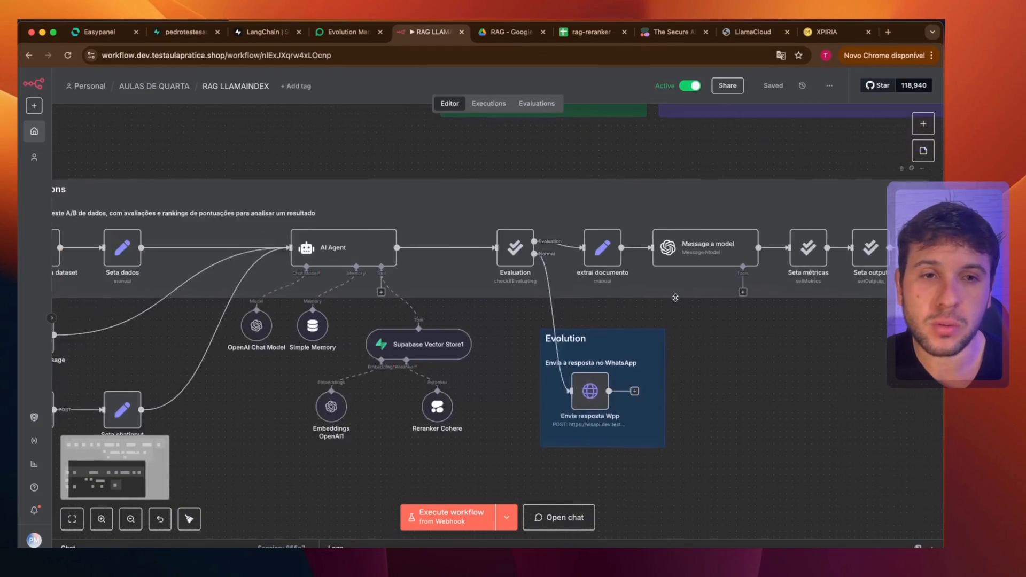
{"action": "scroll", "coordinate": [764, 283], "scroll_direction": "left", "scroll_amount": 3}
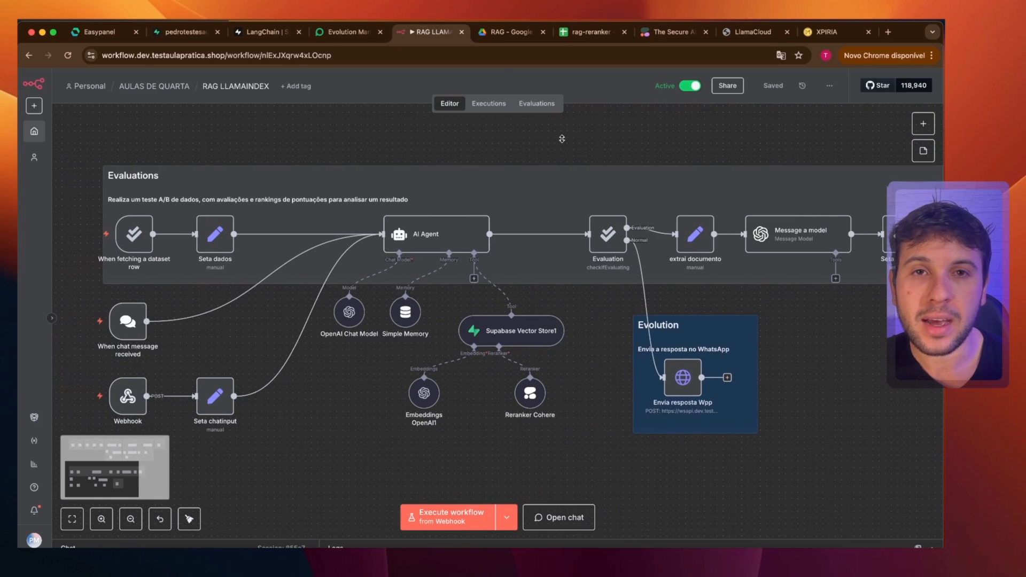
{"action": "left_click", "coordinate": [544, 109]}
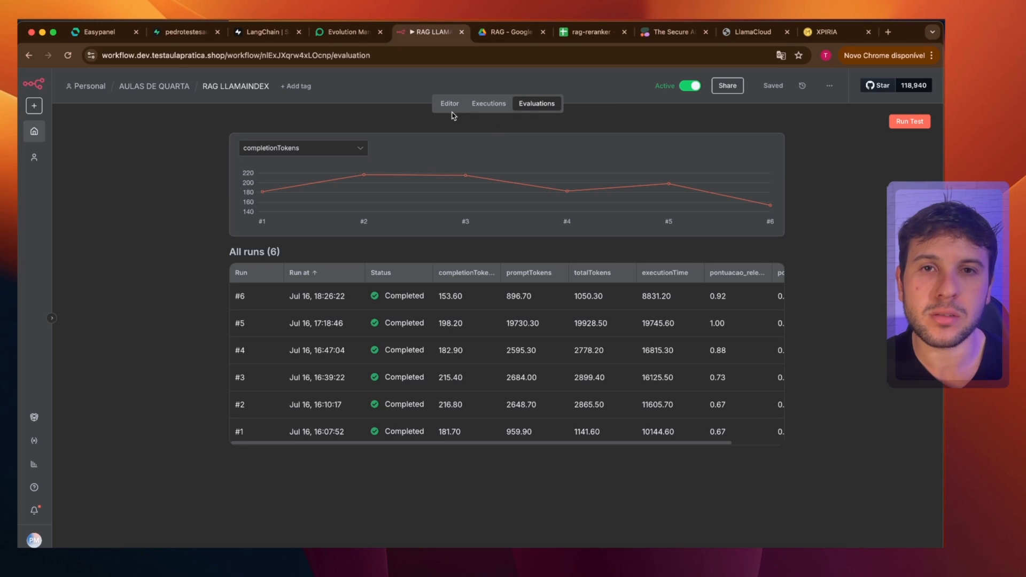
{"action": "left_click", "coordinate": [450, 110]}
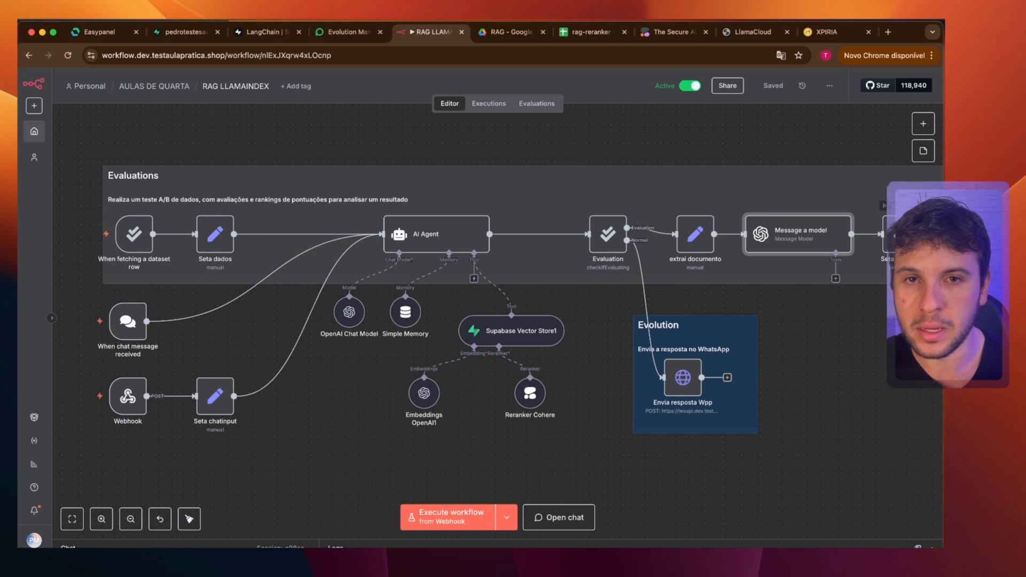
Highlight all nodes of the Evaluations flow, including its chat, webhook and WhatsApp reply branches, and clear the selection.
{"action": "scroll", "coordinate": [782, 400], "scroll_direction": "down", "scroll_amount": 5}
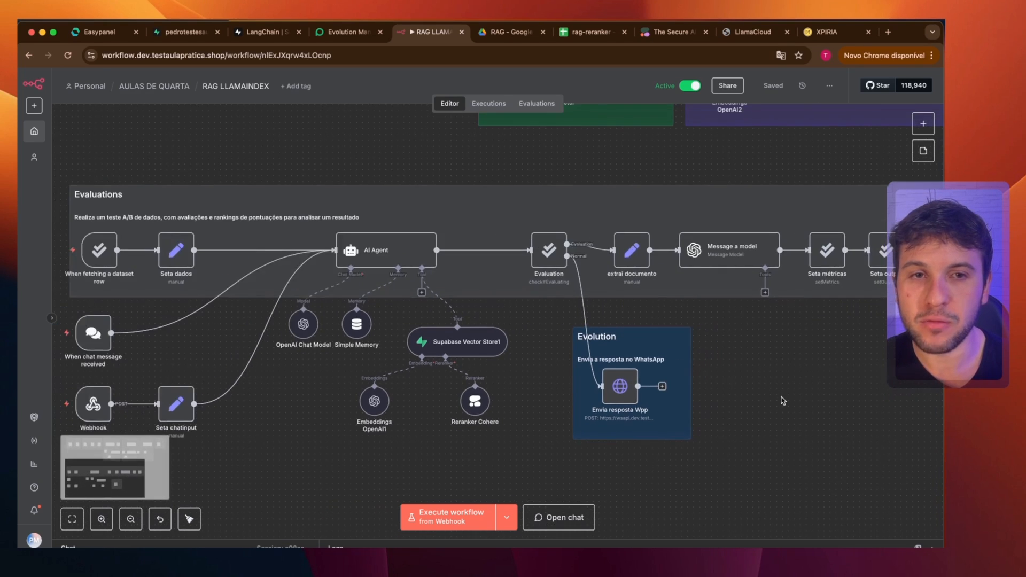
{"action": "left_click_drag", "start_coordinate": [824, 395], "coordinate": [796, 379]}
{"action": "left_click_drag", "start_coordinate": [132, 195], "coordinate": [902, 446]}
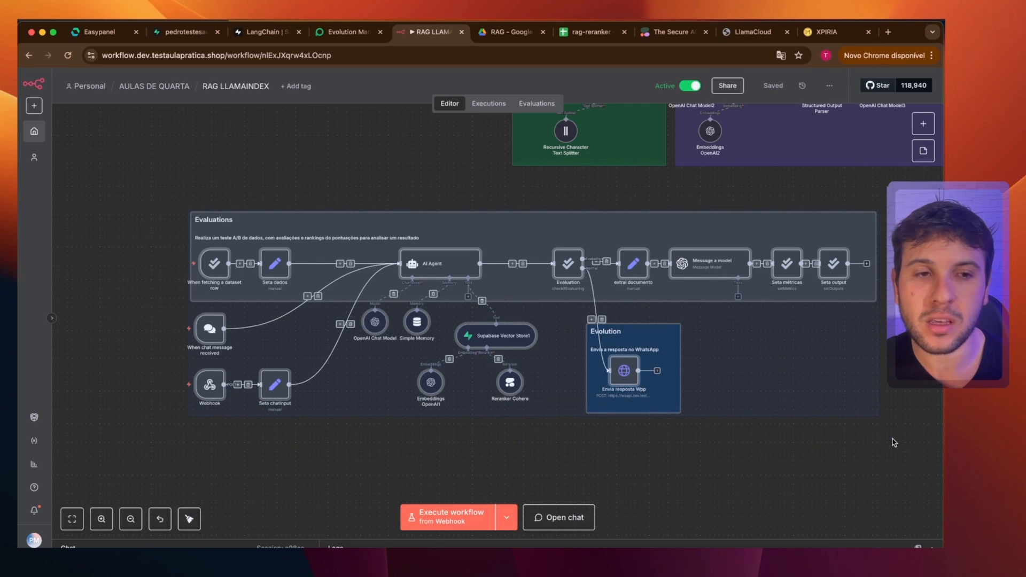
{"action": "left_click", "coordinate": [894, 443]}
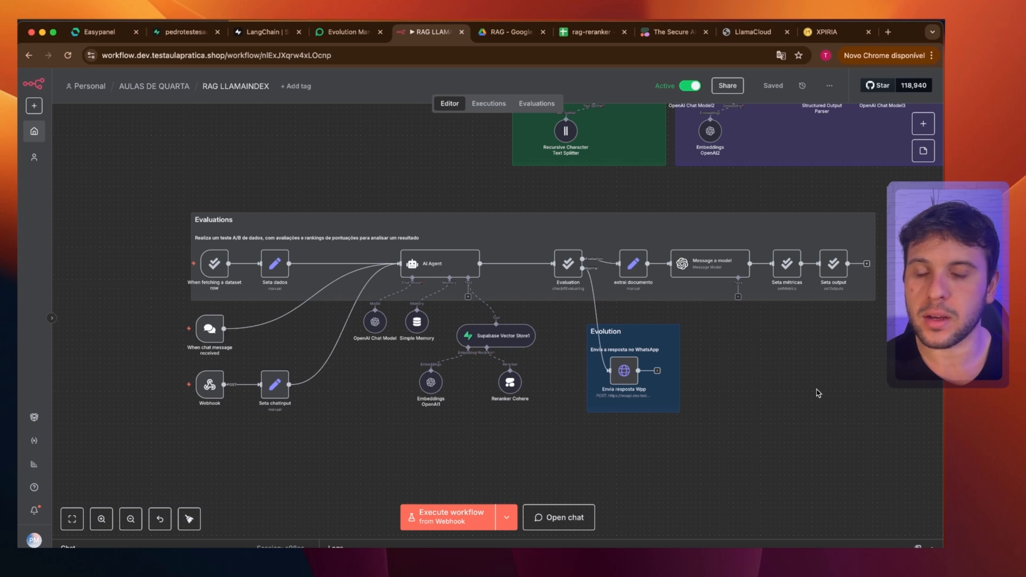
{"action": "scroll", "coordinate": [818, 392], "scroll_direction": "up", "scroll_amount": 1}
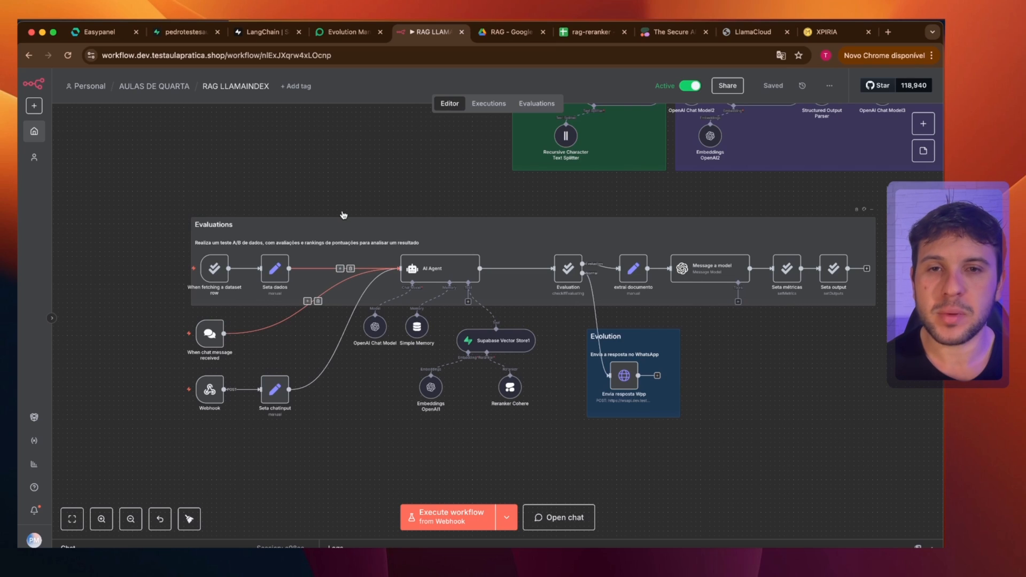
Examine the Drive section with its trigger and Share file nodes, and check the RAG folder's contents in Google Drive.
{"action": "left_click_drag", "start_coordinate": [358, 180], "coordinate": [250, 289]}
{"action": "scroll", "coordinate": [325, 209], "scroll_direction": "down", "scroll_amount": 1}
{"action": "scroll", "coordinate": [350, 210], "scroll_direction": "down", "scroll_amount": 1}
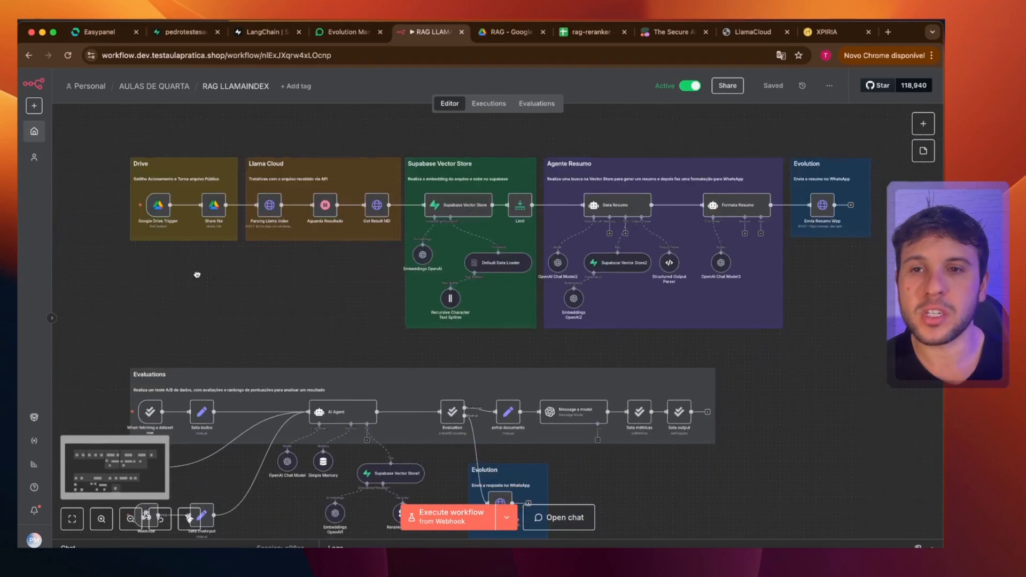
{"action": "scroll", "coordinate": [179, 256], "scroll_direction": "up", "scroll_amount": 4}
{"action": "left_click_drag", "start_coordinate": [179, 256], "coordinate": [425, 320]}
{"action": "scroll", "coordinate": [425, 320], "scroll_direction": "up", "scroll_amount": 3}
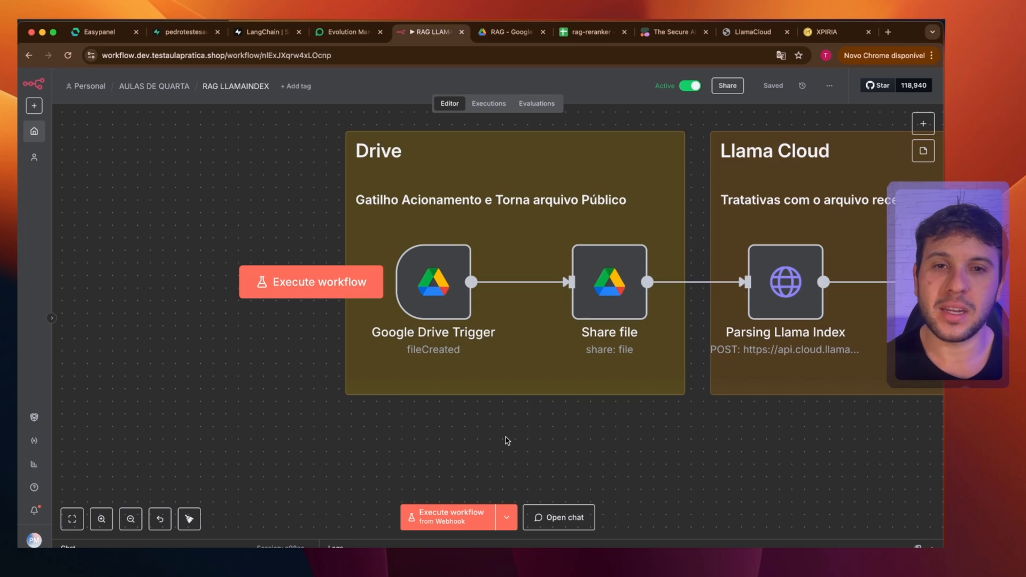
{"action": "left_click_drag", "start_coordinate": [496, 435], "coordinate": [465, 454]}
{"action": "scroll", "coordinate": [473, 444], "scroll_direction": "down", "scroll_amount": 2}
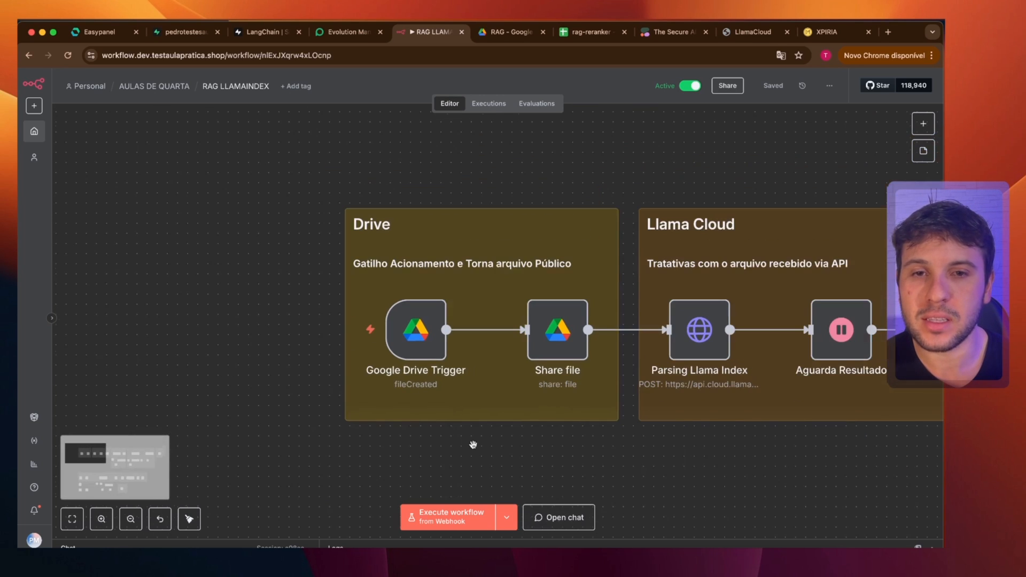
{"action": "mouse_move", "coordinate": [425, 342]}
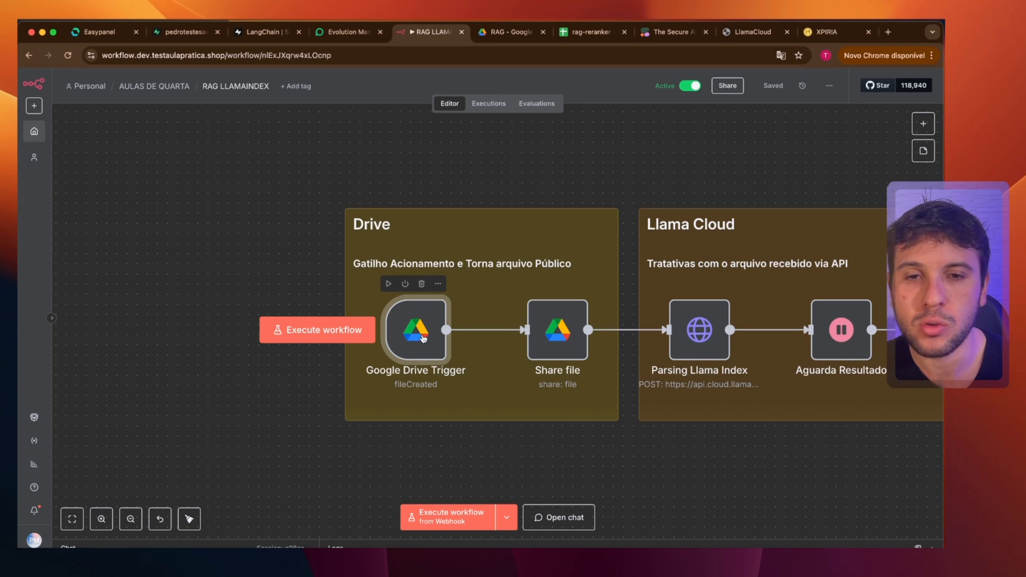
{"action": "left_click", "coordinate": [492, 37]}
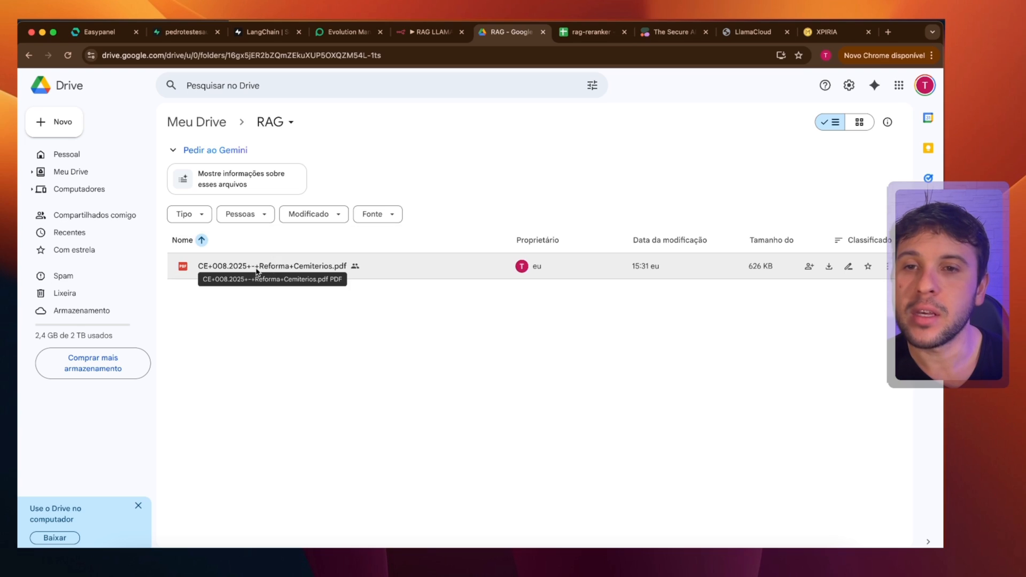
{"action": "left_click", "coordinate": [414, 33]}
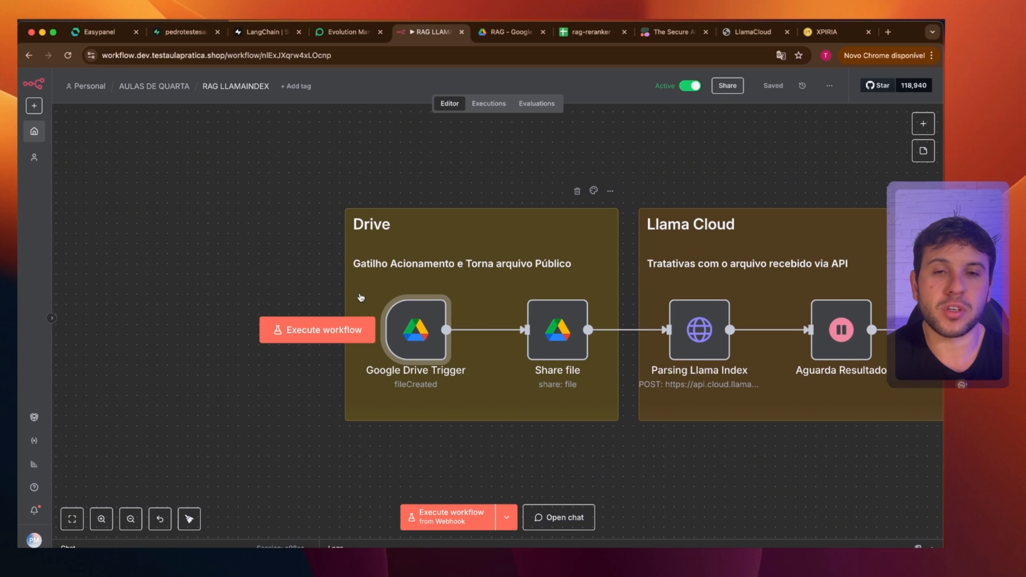
Set the Google Drive Trigger to changes involving a specific folder, with folder RAG and watching for File Created.
{"action": "double_click", "coordinate": [414, 333]}
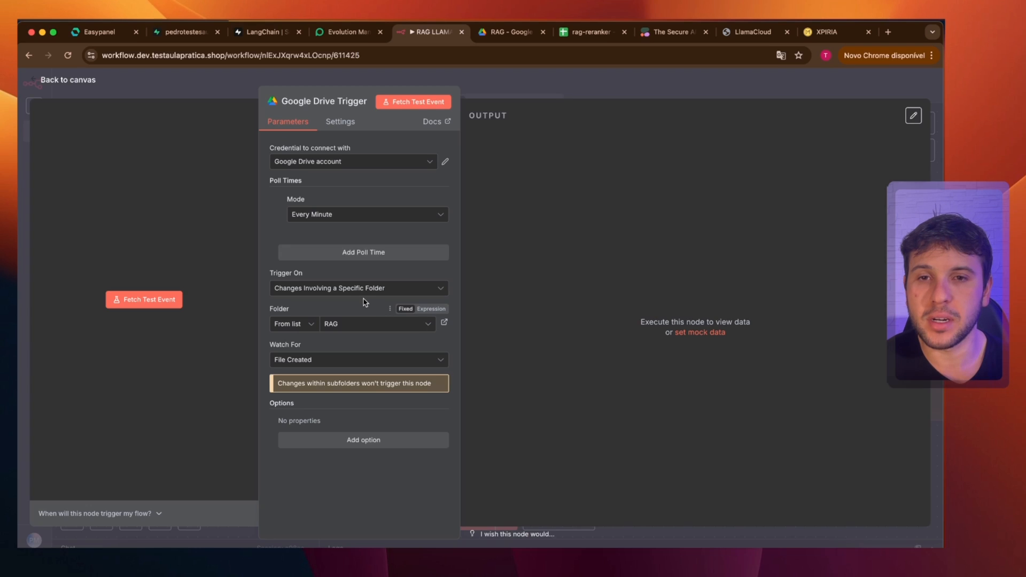
{"action": "left_click", "coordinate": [308, 289]}
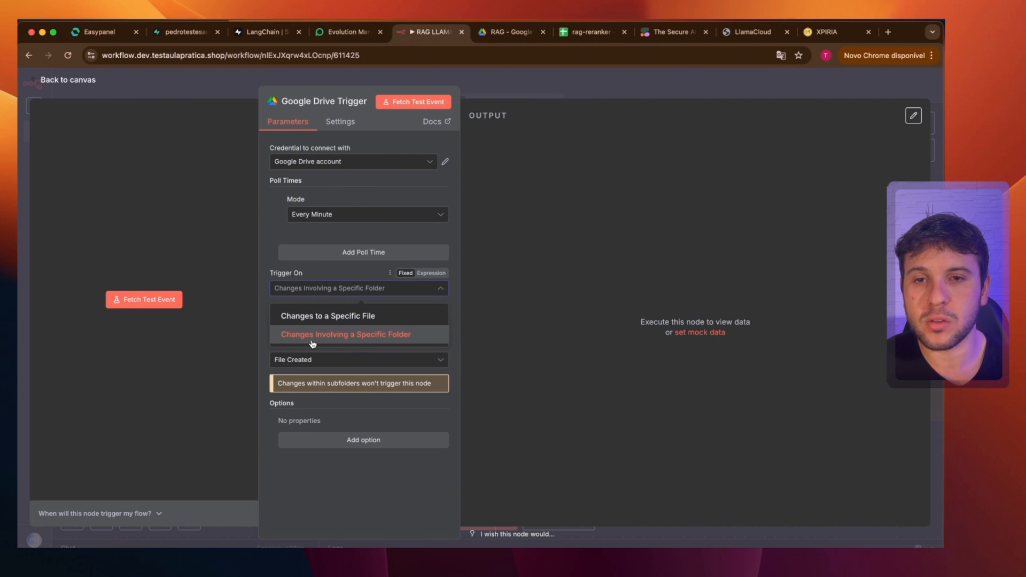
{"action": "left_click", "coordinate": [400, 335]}
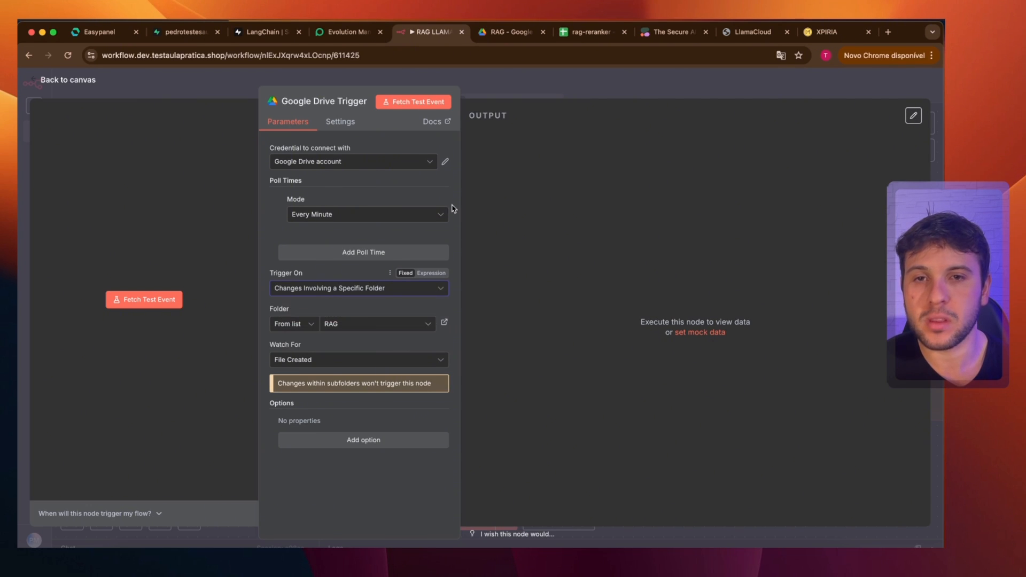
{"action": "left_click", "coordinate": [339, 325]}
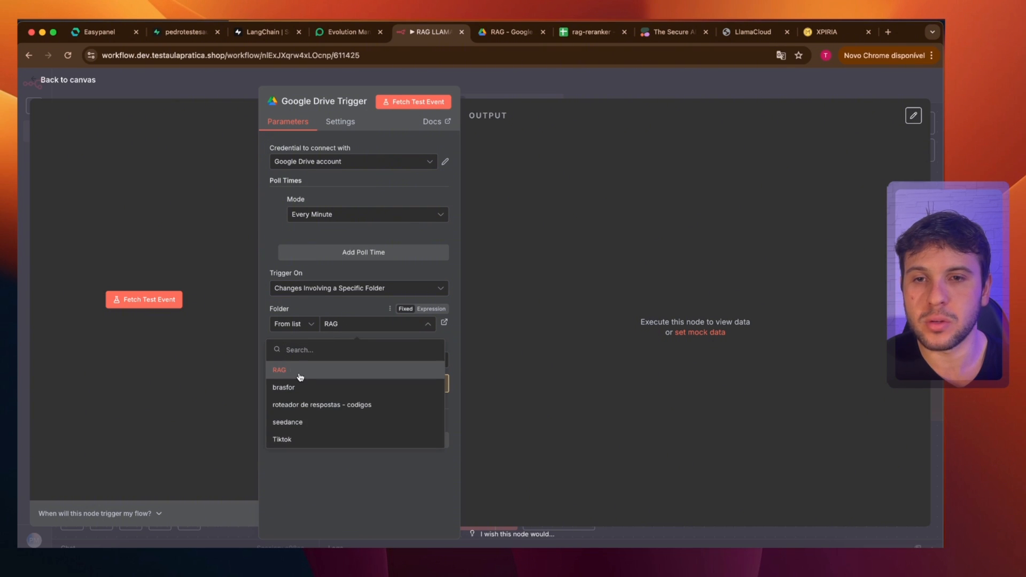
{"action": "left_click", "coordinate": [300, 370]}
{"action": "left_click", "coordinate": [321, 361]}
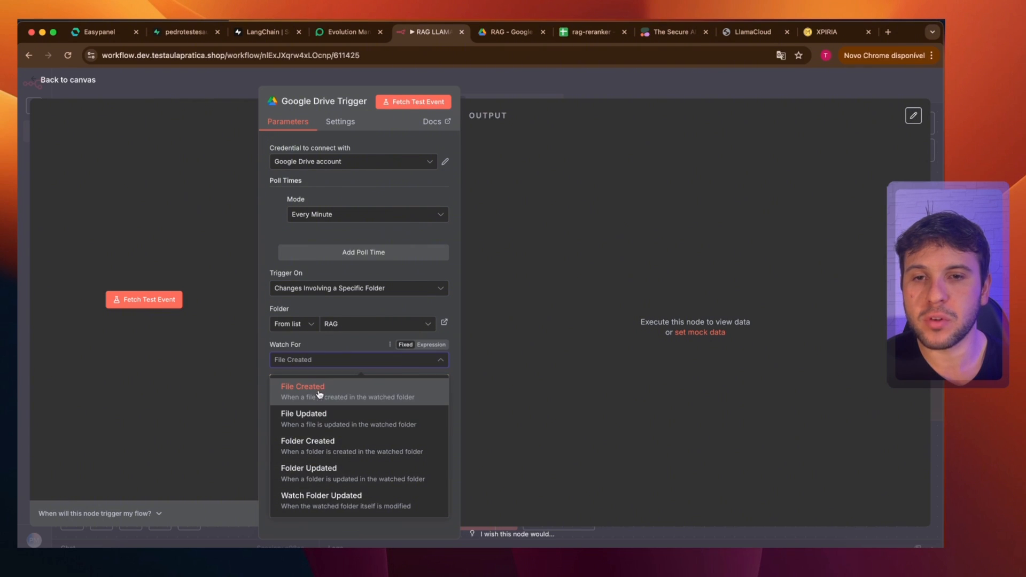
{"action": "left_click", "coordinate": [324, 390]}
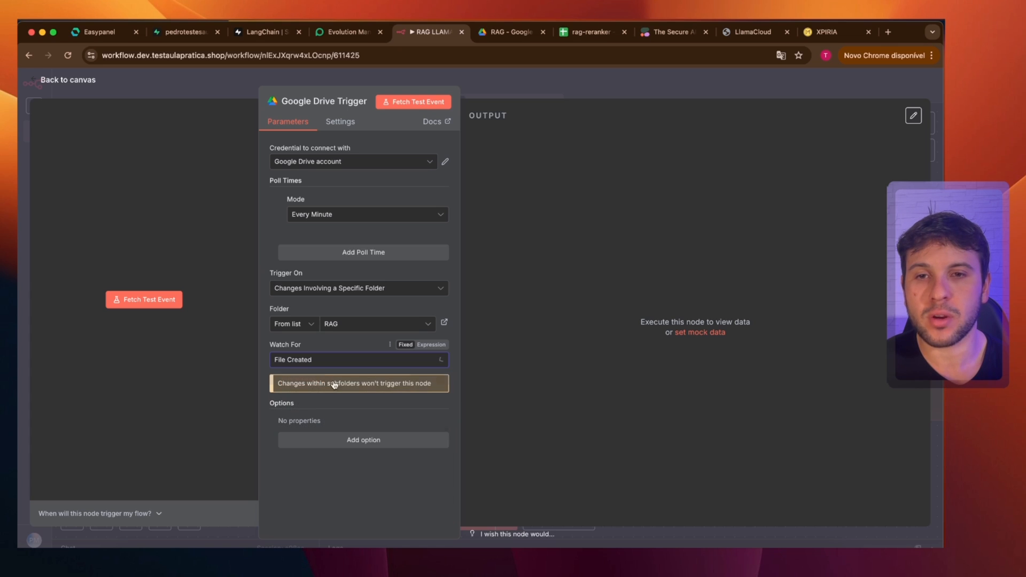
{"action": "left_click", "coordinate": [502, 91]}
Switch to Google Drive and move CE+008.2025+-+Reforma+Cemiterios.pdf from the RAG folder to the trash.
{"action": "left_click", "coordinate": [492, 33]}
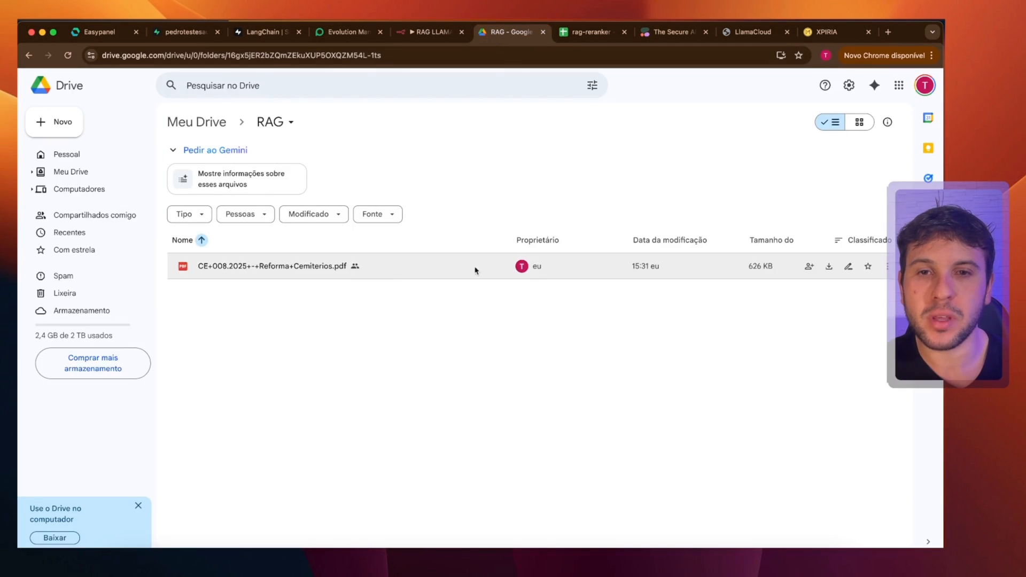
{"action": "left_click", "coordinate": [287, 271]}
{"action": "left_click", "coordinate": [447, 378]}
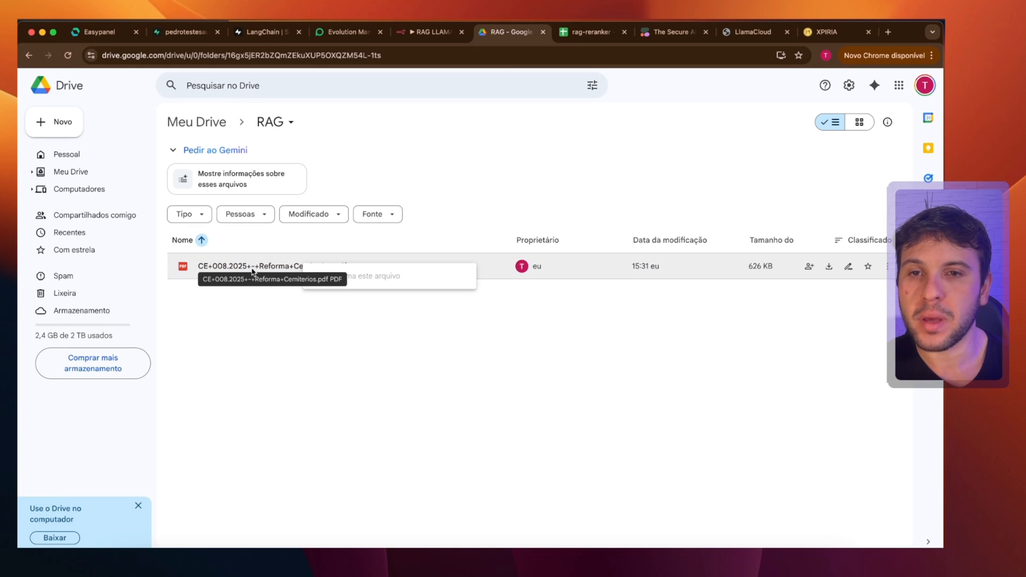
{"action": "left_click", "coordinate": [129, 562]}
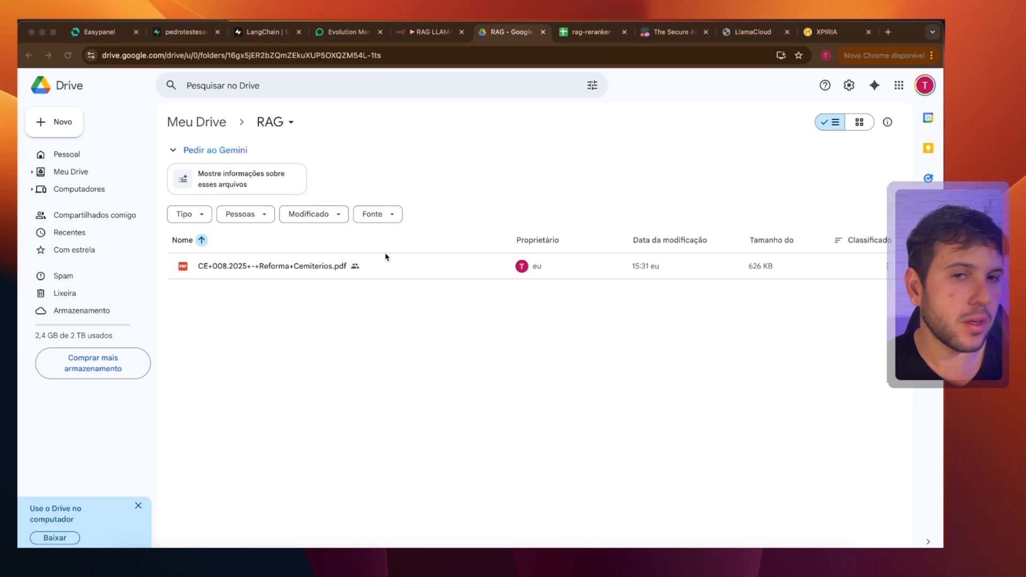
{"action": "left_click", "coordinate": [282, 266]}
{"action": "right_click", "coordinate": [280, 262]}
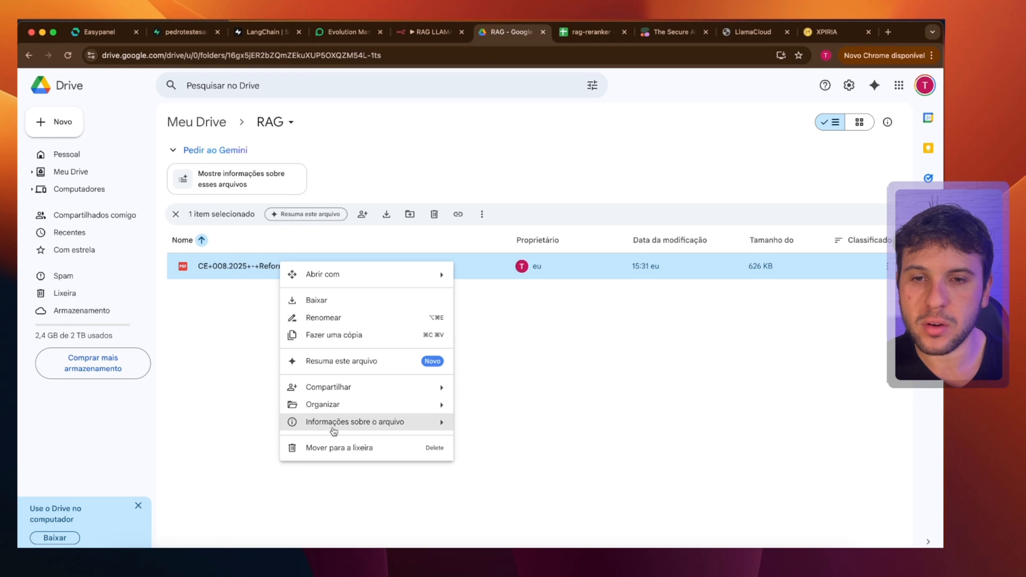
{"action": "left_click", "coordinate": [334, 448]}
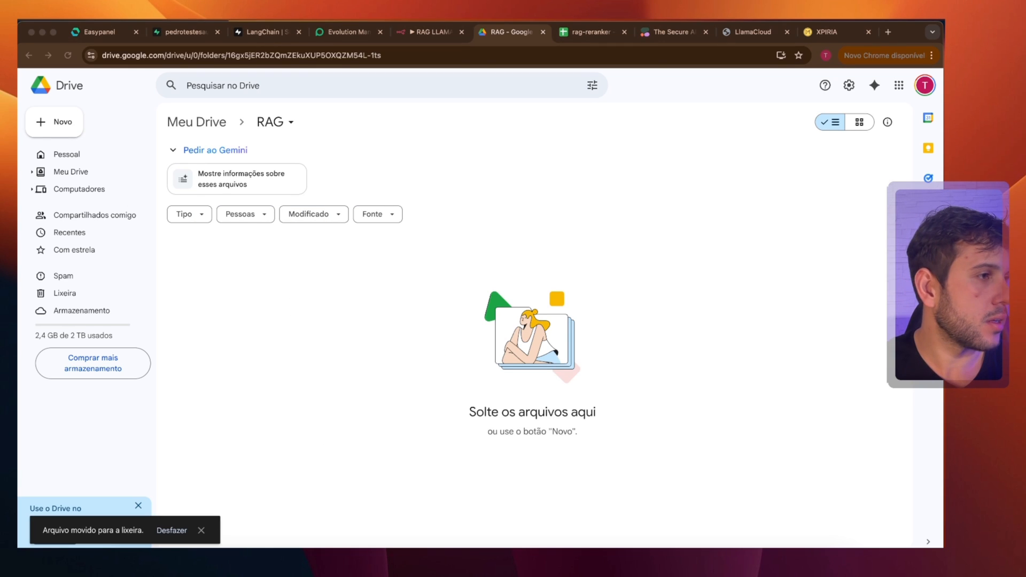
Upload CE+008.2025+-+Reforma+Cemiterios.pdf into the RAG folder and open its preview.
{"action": "left_click_drag", "start_coordinate": [406, 342], "coordinate": [428, 275]}
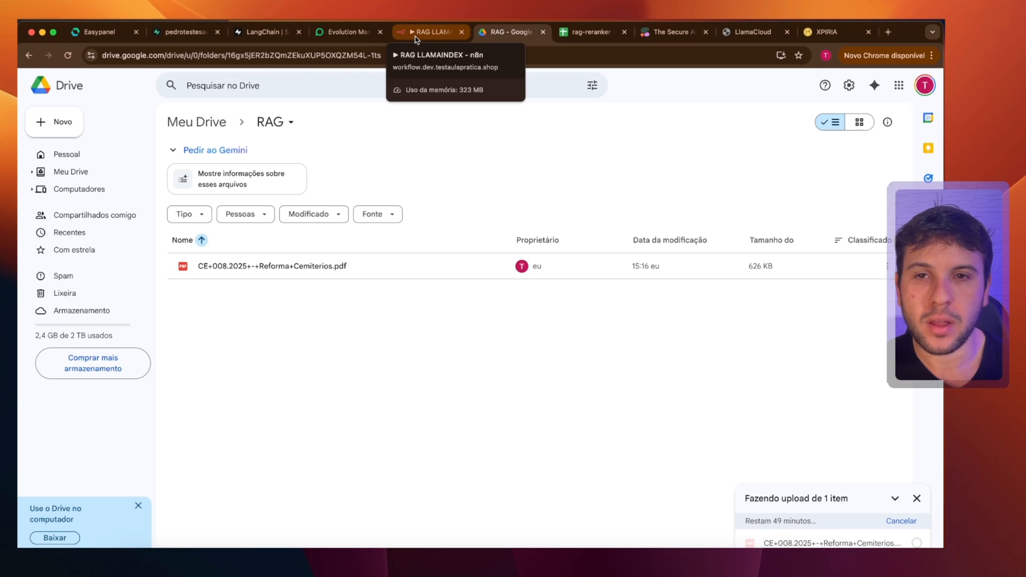
{"action": "double_click", "coordinate": [326, 269]}
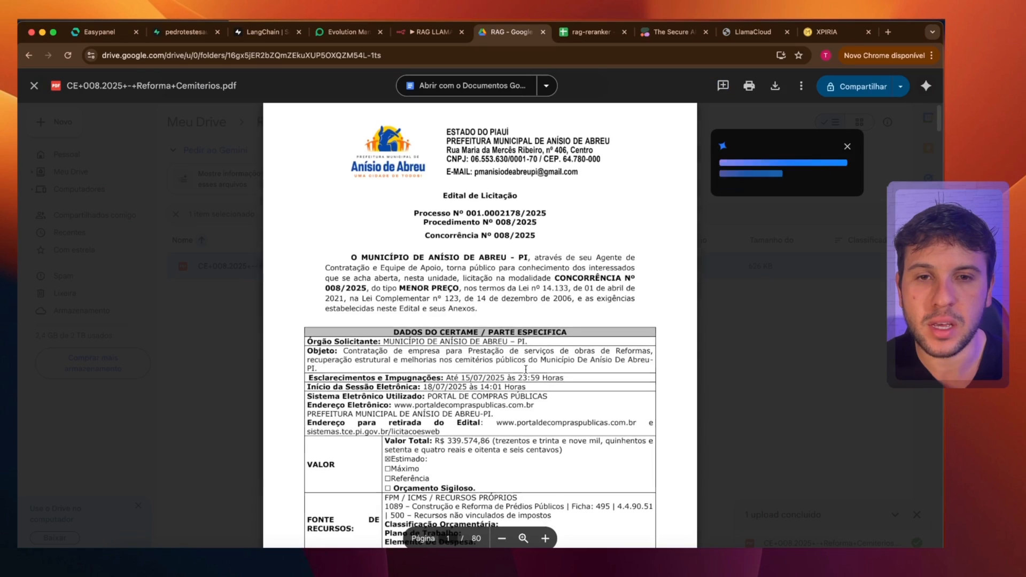
Skim the uploaded tender PDF in the Google Drive preview, from its first-page header through the numbered clauses and back to the certame data table.
{"action": "scroll", "coordinate": [526, 369], "scroll_direction": "down", "scroll_amount": 15}
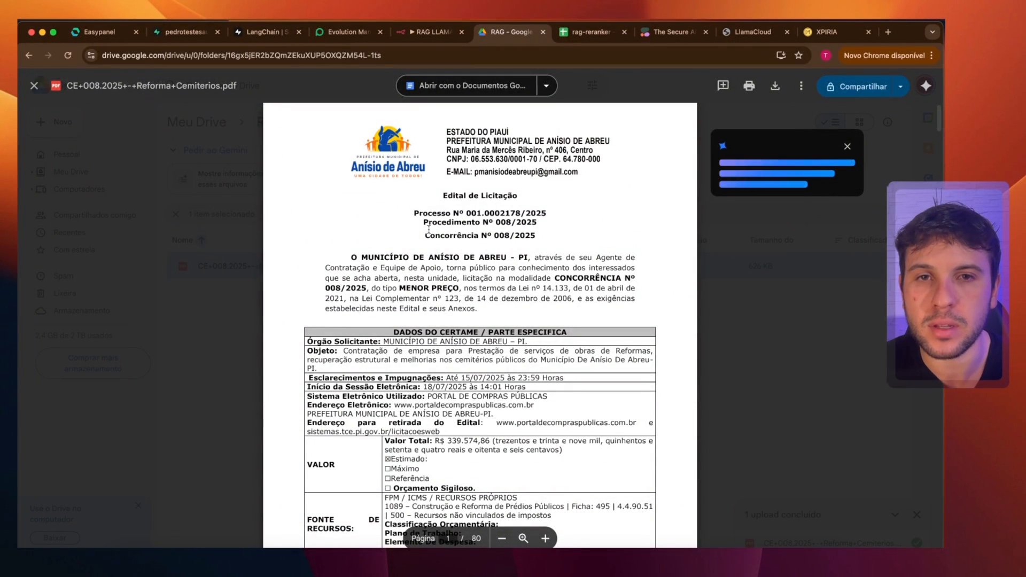
{"action": "left_click_drag", "start_coordinate": [441, 195], "coordinate": [536, 260]}
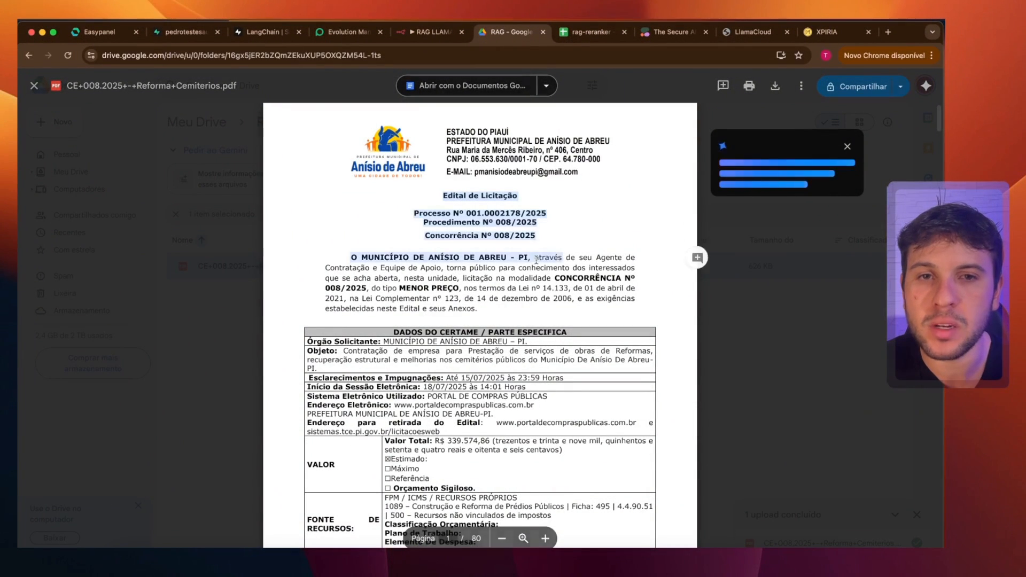
{"action": "left_click", "coordinate": [536, 260]}
{"action": "scroll", "coordinate": [490, 390], "scroll_direction": "down", "scroll_amount": 20}
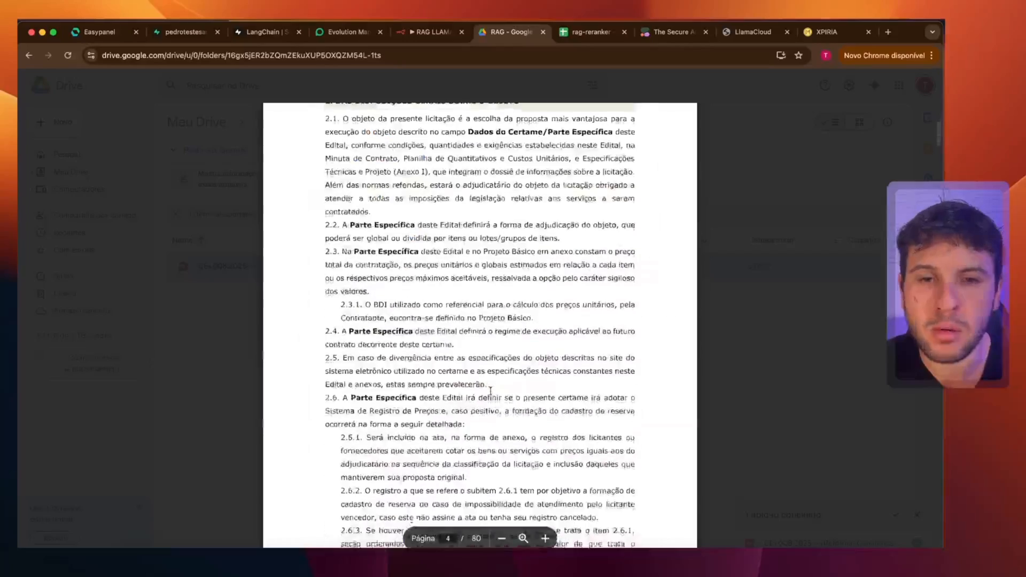
{"action": "scroll", "coordinate": [490, 391], "scroll_direction": "down", "scroll_amount": 20}
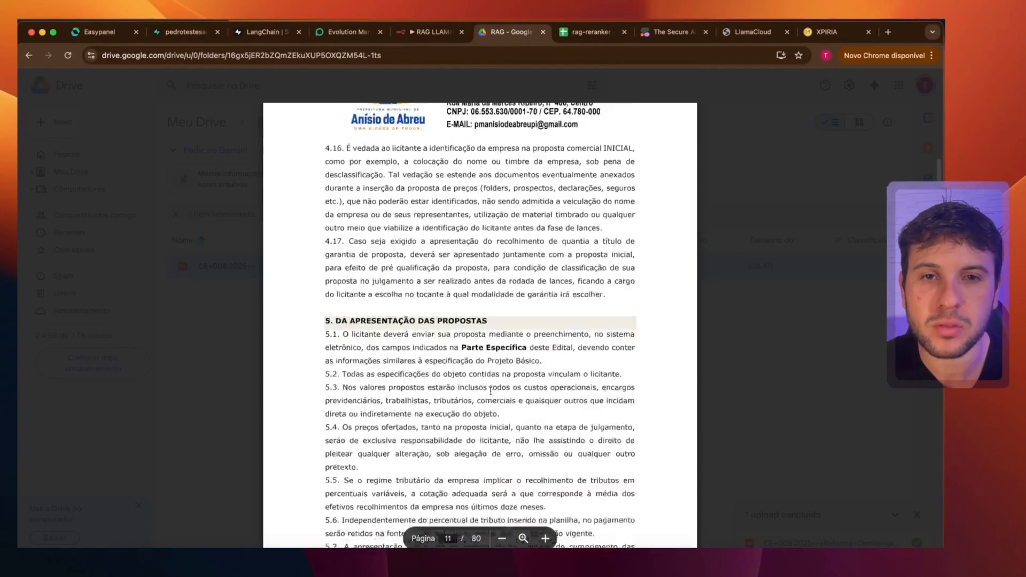
{"action": "scroll", "coordinate": [490, 391], "scroll_direction": "down", "scroll_amount": 20}
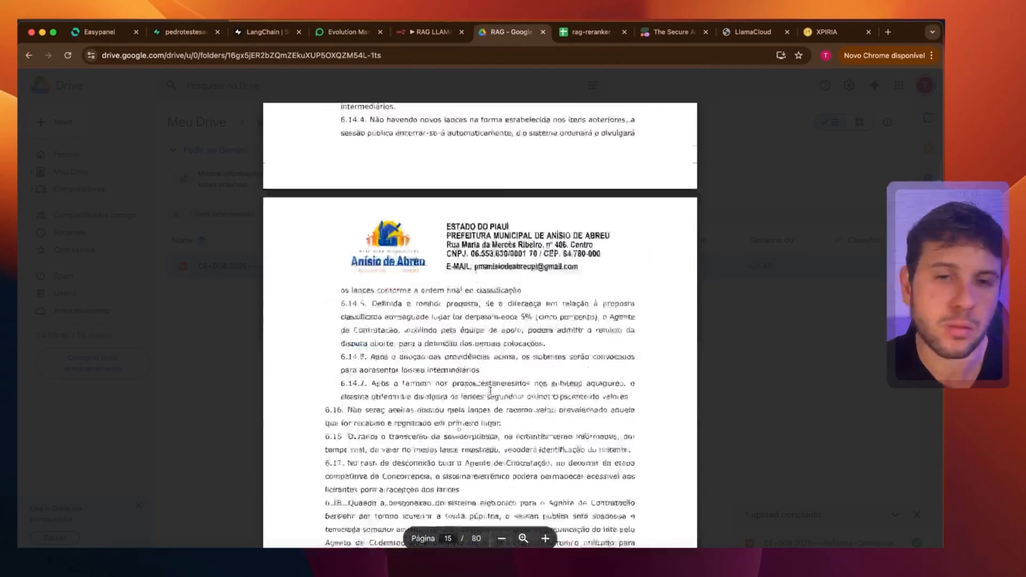
{"action": "scroll", "coordinate": [490, 391], "scroll_direction": "down", "scroll_amount": 5}
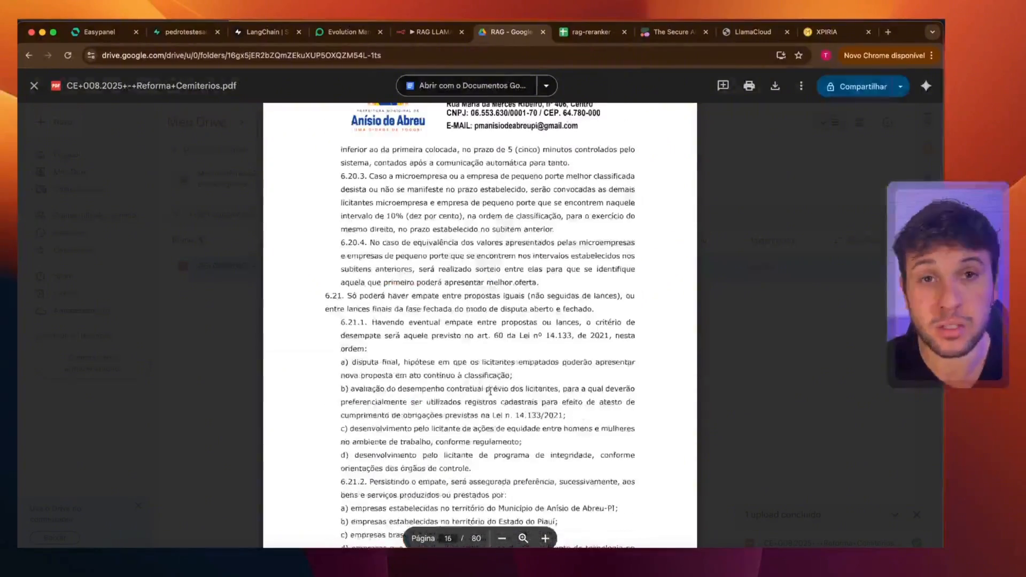
{"action": "scroll", "coordinate": [490, 391], "scroll_direction": "down", "scroll_amount": 20}
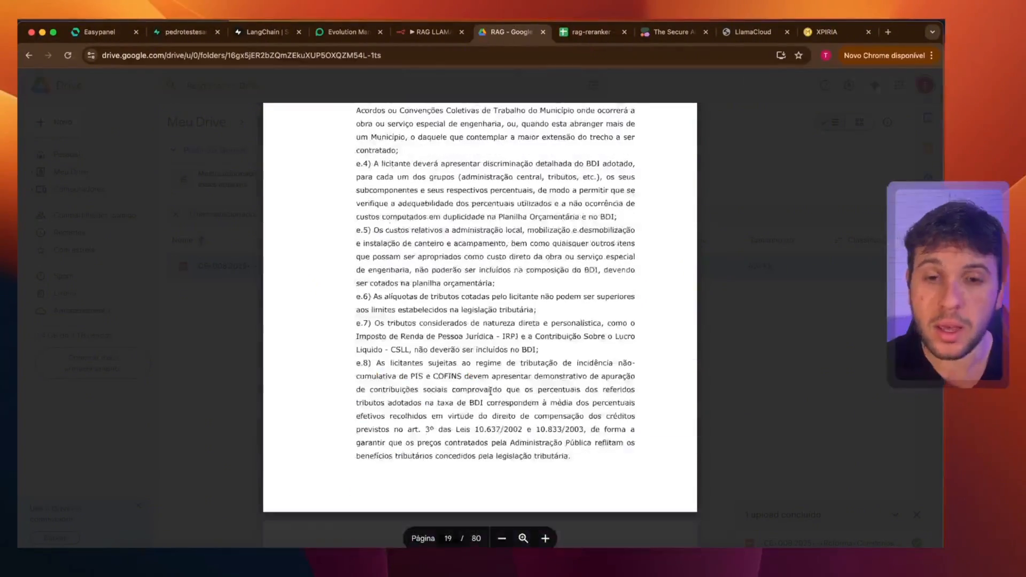
{"action": "scroll", "coordinate": [490, 390], "scroll_direction": "down", "scroll_amount": 20}
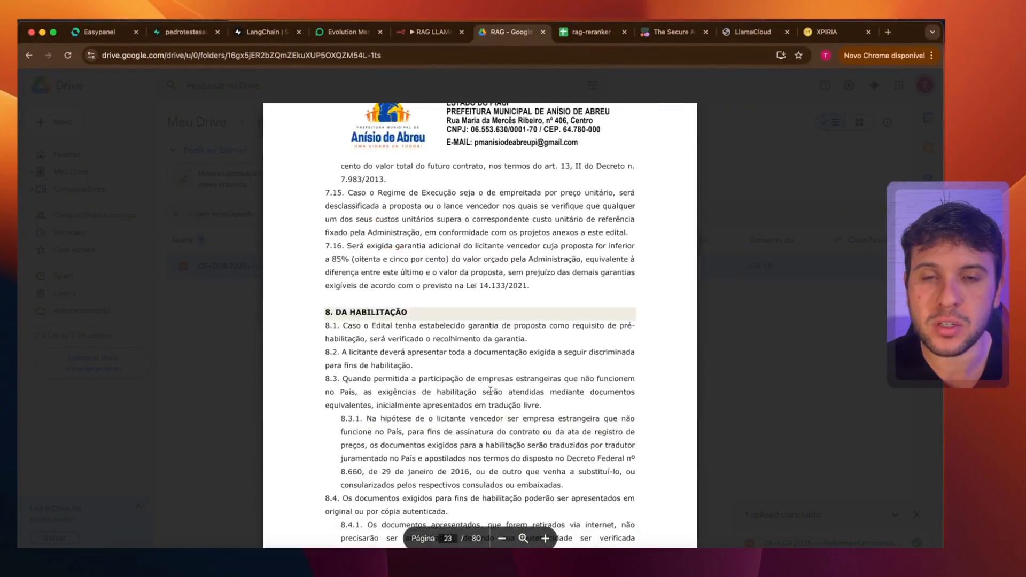
{"action": "scroll", "coordinate": [490, 390], "scroll_direction": "down", "scroll_amount": 10}
{"action": "scroll", "coordinate": [490, 391], "scroll_direction": "down", "scroll_amount": 10}
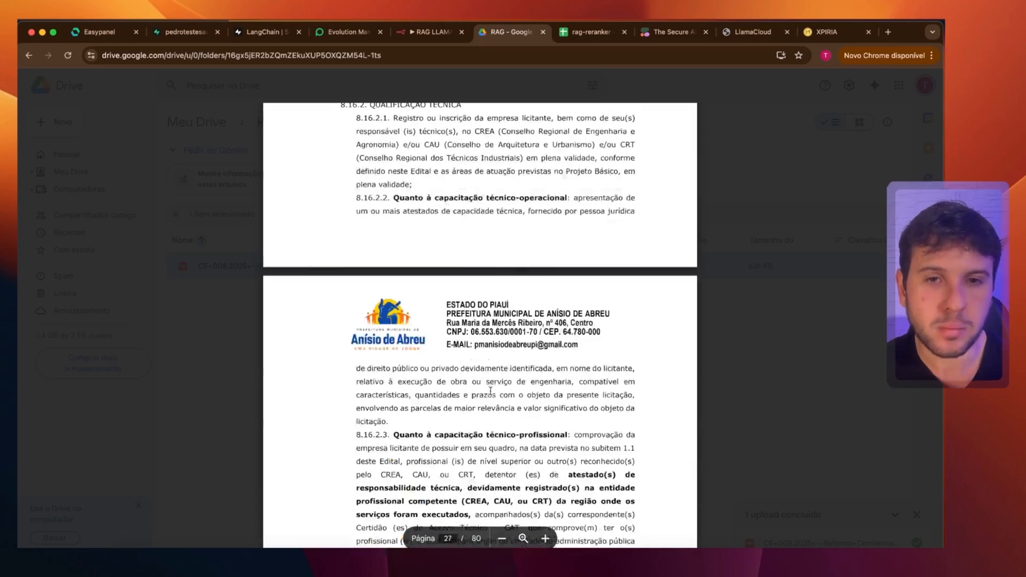
{"action": "scroll", "coordinate": [486, 289], "scroll_direction": "up", "scroll_amount": 20}
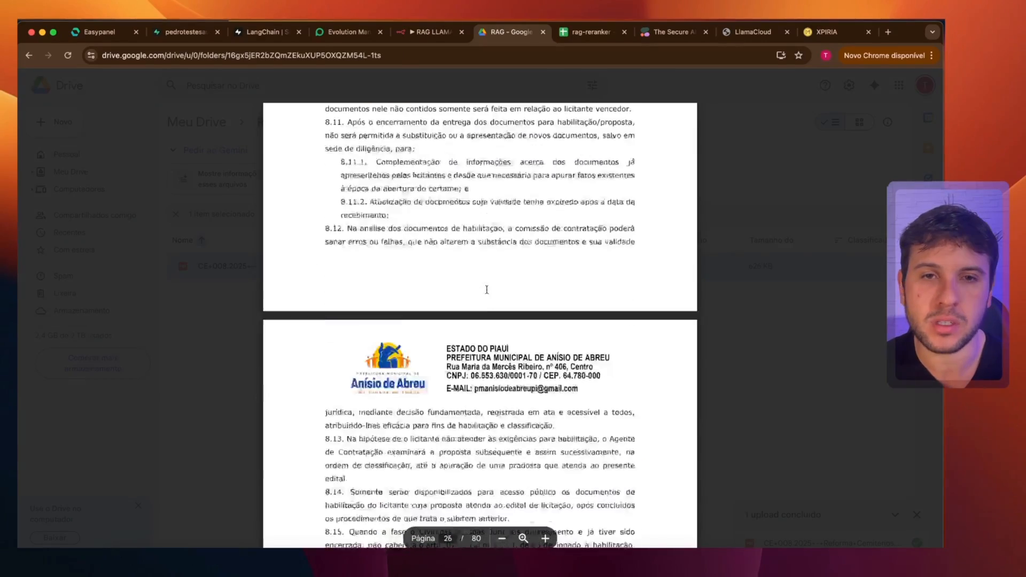
{"action": "scroll", "coordinate": [486, 291], "scroll_direction": "up", "scroll_amount": 20}
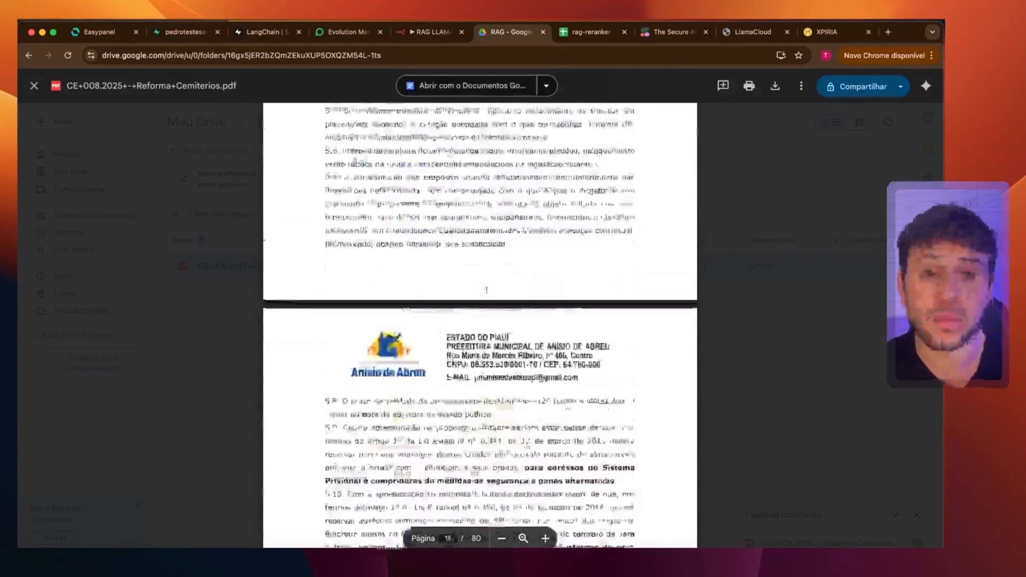
{"action": "scroll", "coordinate": [487, 293], "scroll_direction": "up", "scroll_amount": 20}
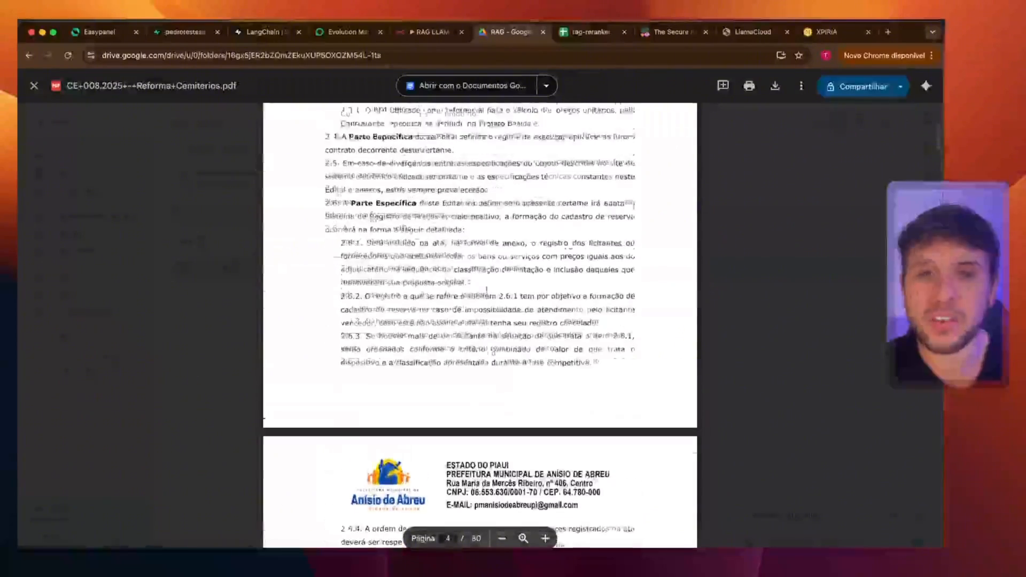
{"action": "scroll", "coordinate": [479, 292], "scroll_direction": "up", "scroll_amount": 3}
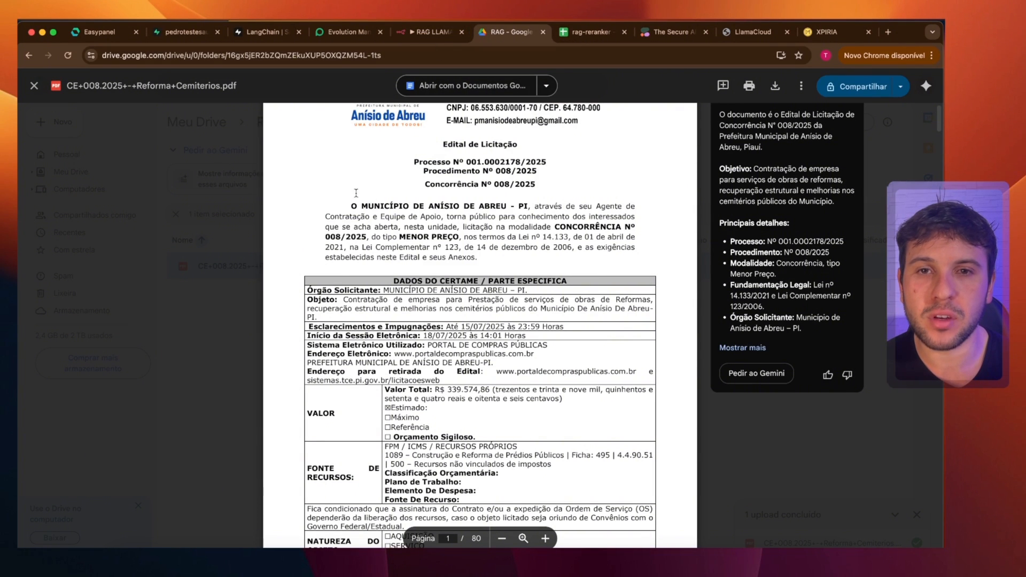
{"action": "left_click", "coordinate": [491, 355]}
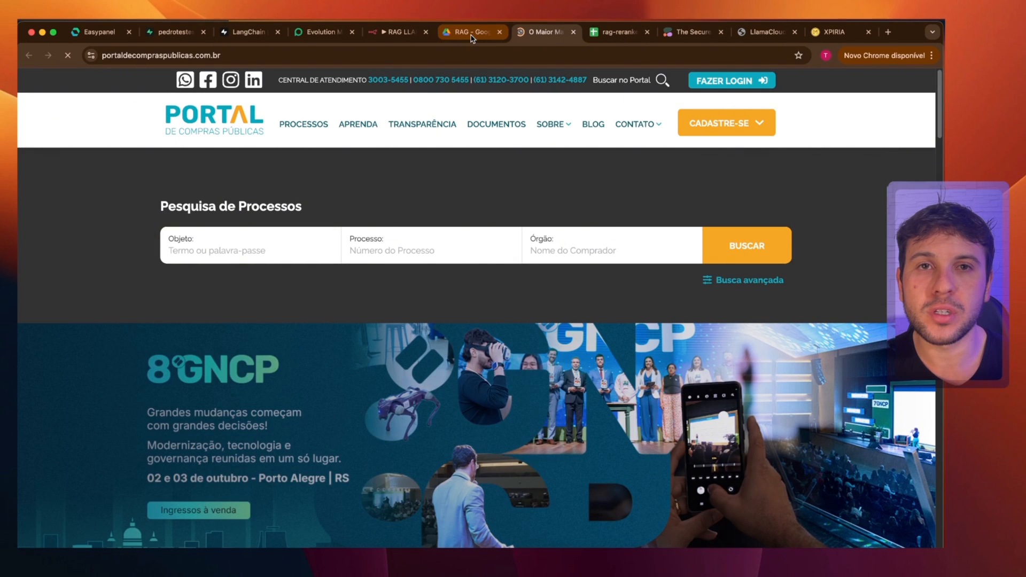
{"action": "key", "text": "super+w"}
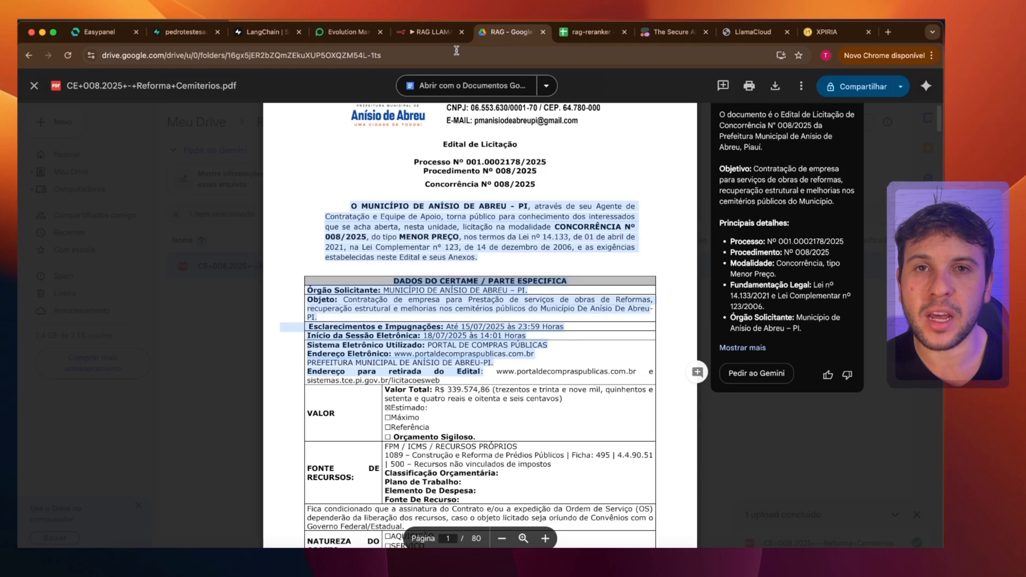
Check the latest execution of RAG LLAMAINDEX in n8n, and inspect the columns and rows of the documents table in Supabase.
{"action": "left_click", "coordinate": [455, 32]}
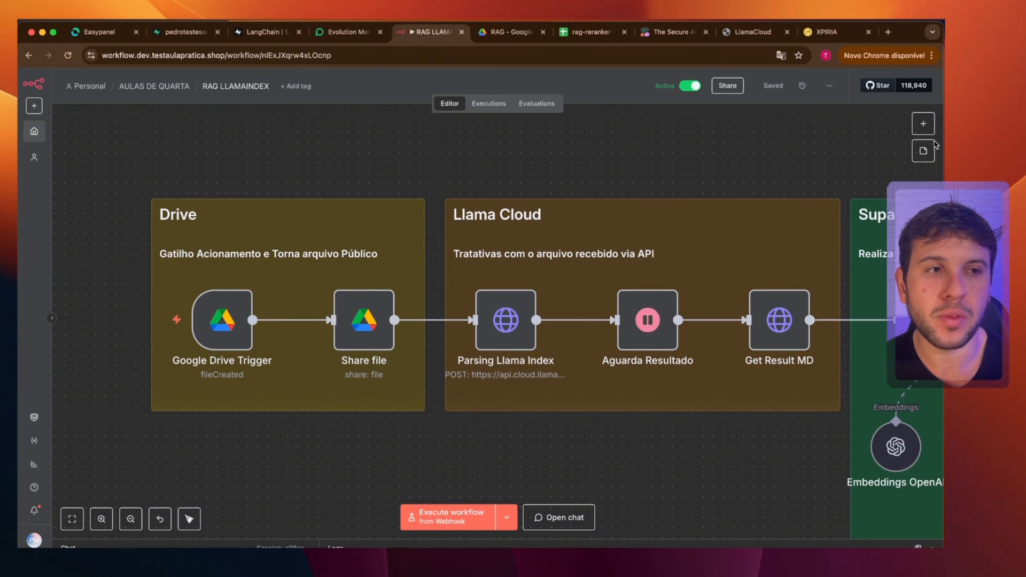
{"action": "left_click", "coordinate": [482, 104]}
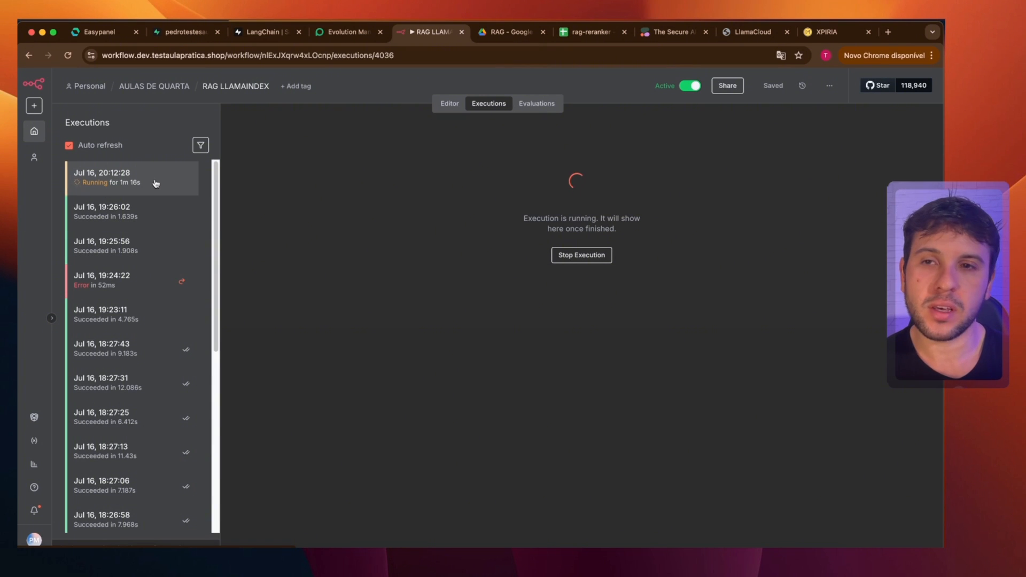
{"action": "left_click", "coordinate": [172, 32]}
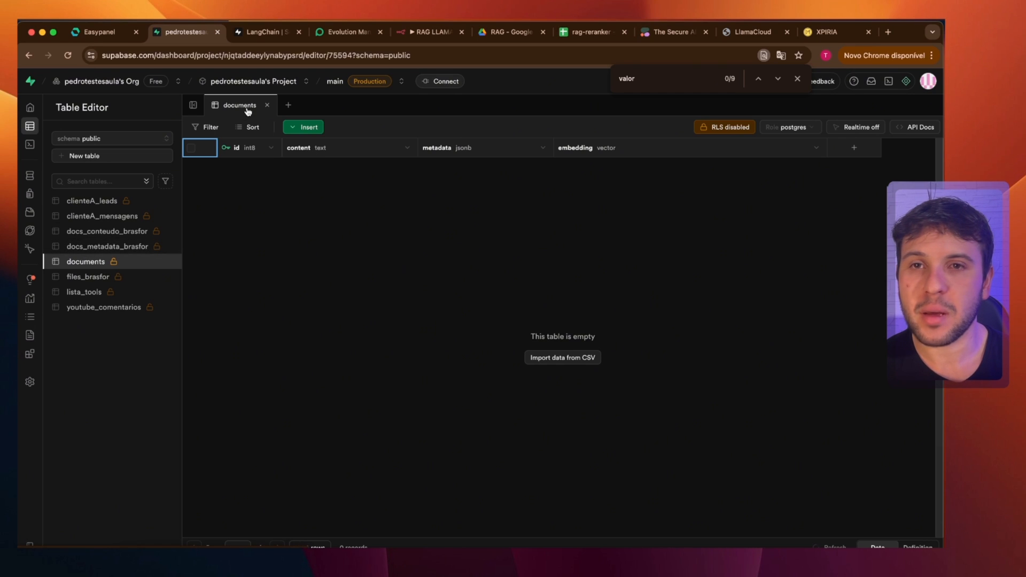
{"action": "left_click", "coordinate": [486, 154]}
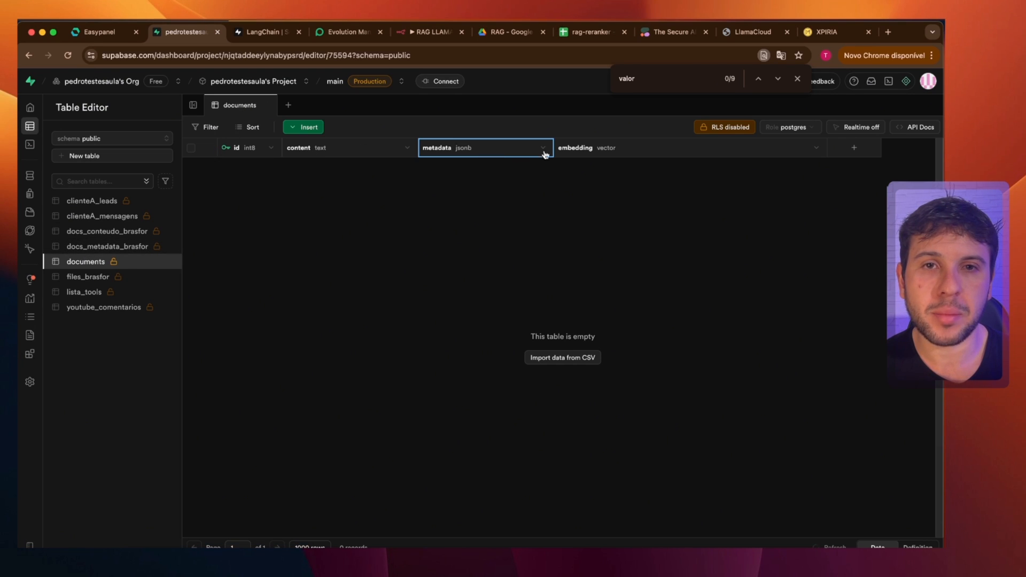
{"action": "left_click", "coordinate": [593, 153]}
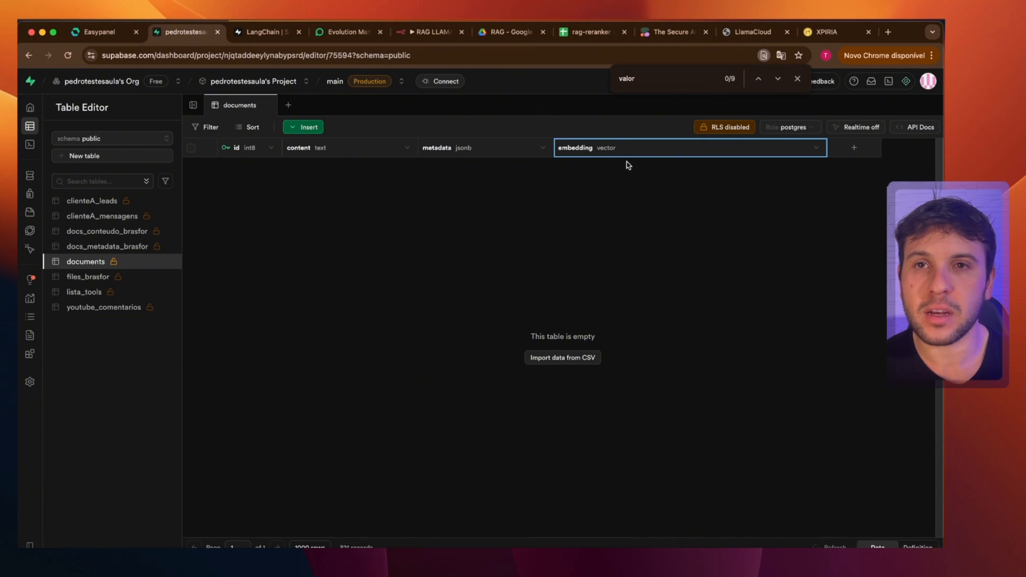
{"action": "left_click", "coordinate": [437, 319]}
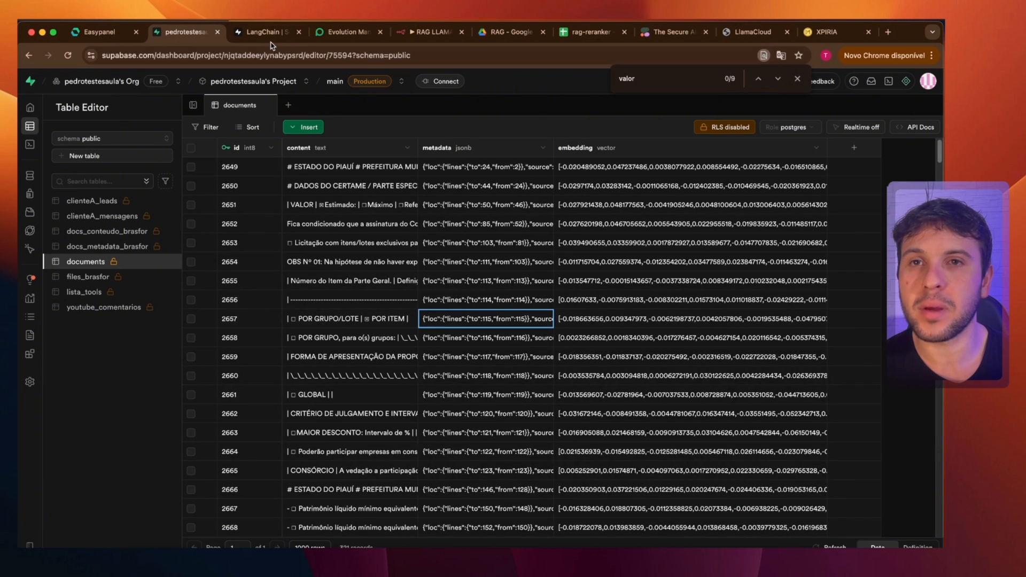
Switch to the Supabase Docs LangChain page and copy the SQL script under Initializing your database.
{"action": "left_click", "coordinate": [290, 36]}
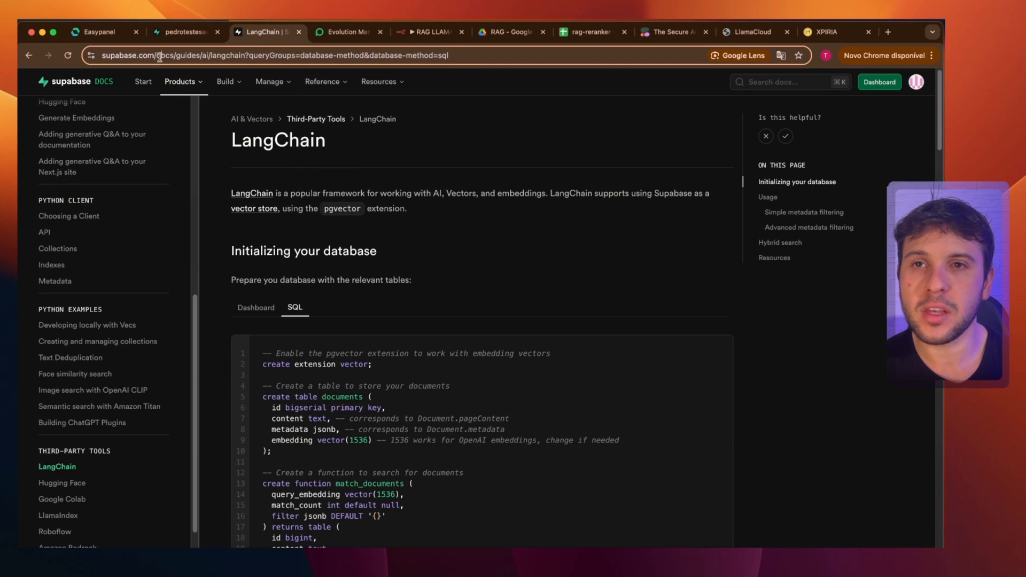
{"action": "left_click", "coordinate": [159, 57]}
{"action": "left_click", "coordinate": [362, 180]}
{"action": "scroll", "coordinate": [312, 212], "scroll_direction": "down", "scroll_amount": 3}
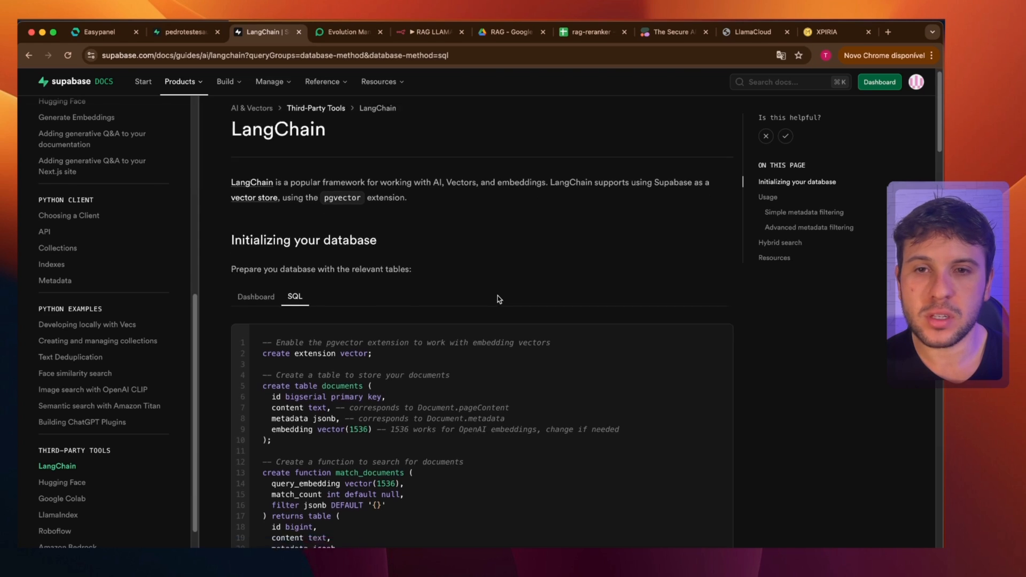
{"action": "scroll", "coordinate": [657, 265], "scroll_direction": "down", "scroll_amount": 3}
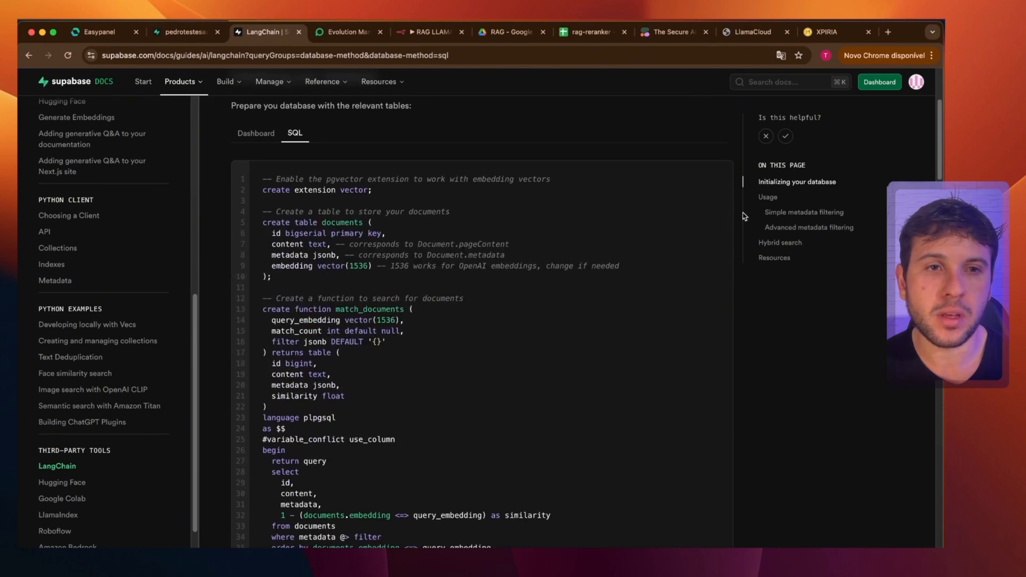
{"action": "scroll", "coordinate": [690, 275], "scroll_direction": "down", "scroll_amount": 2}
{"action": "scroll", "coordinate": [701, 195], "scroll_direction": "up", "scroll_amount": 2}
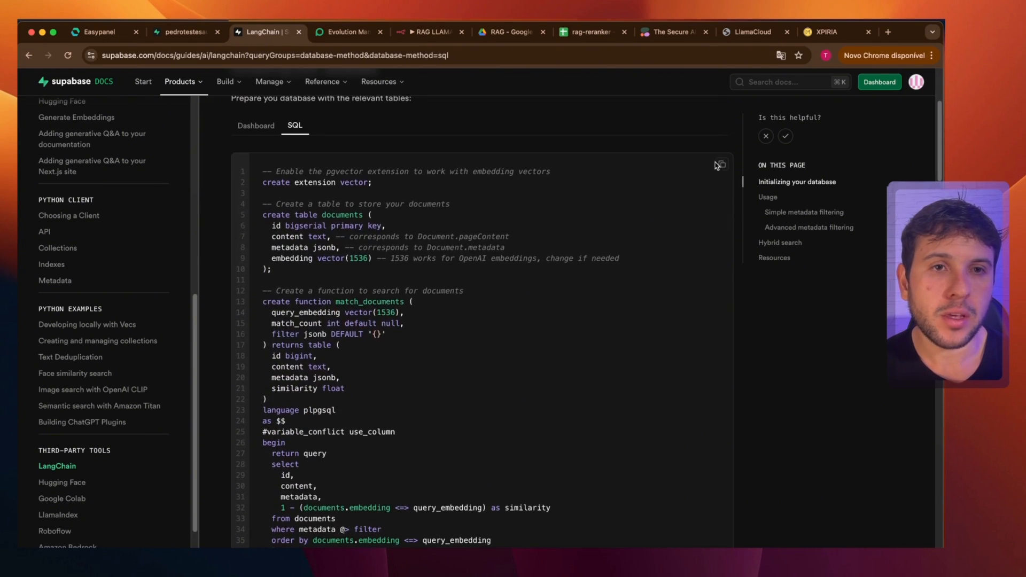
{"action": "left_click", "coordinate": [722, 164]}
Replace the Document Storage and Search query in Supabase's SQL Editor with the copied script and run it.
{"action": "left_click", "coordinate": [187, 32]}
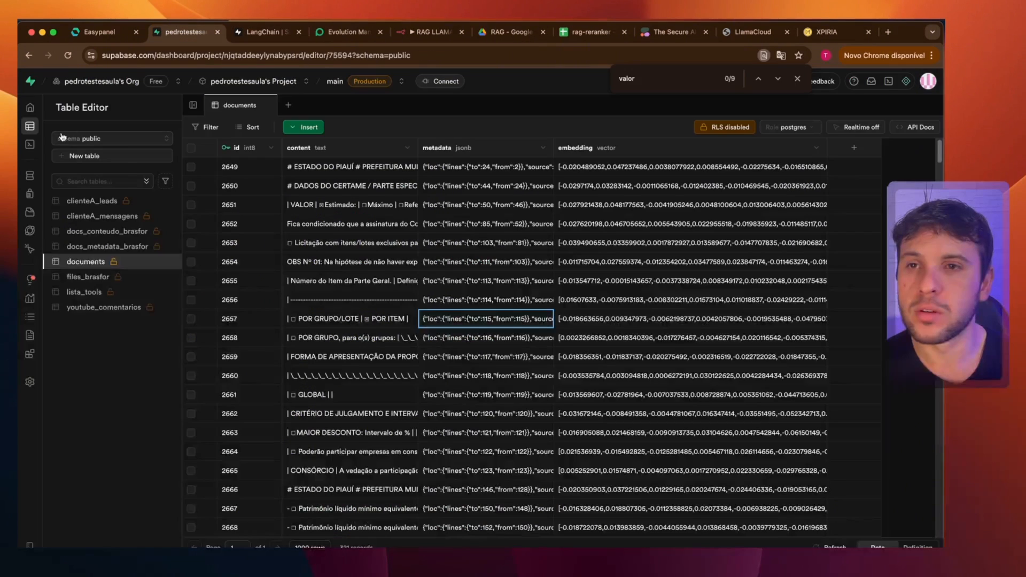
{"action": "left_click", "coordinate": [33, 144]}
{"action": "left_click", "coordinate": [428, 241]}
{"action": "key", "text": "ctrl+a"}
{"action": "key", "text": "BackSpace"}
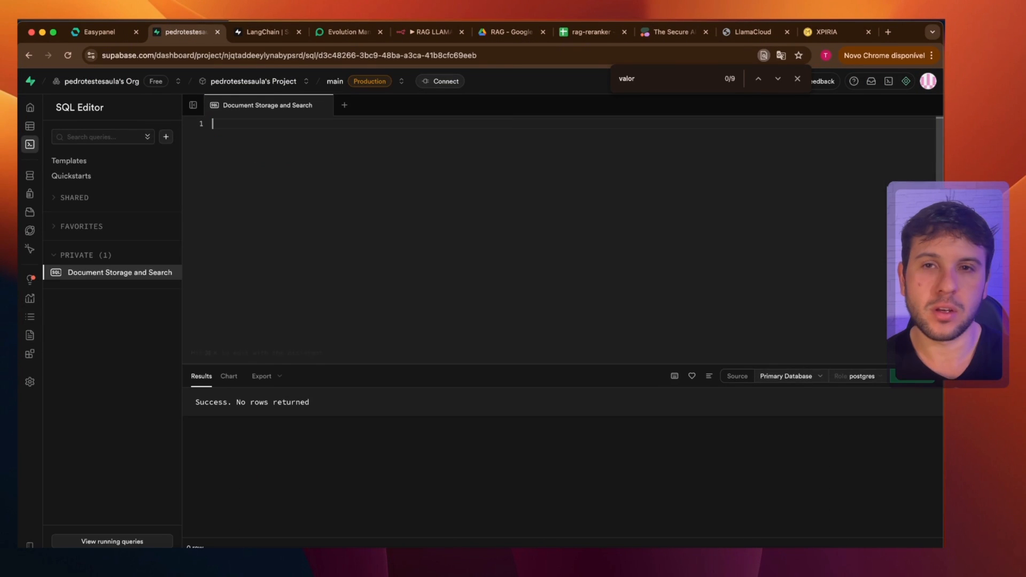
{"action": "key", "text": "ctrl+v"}
{"action": "scroll", "coordinate": [825, 321], "scroll_direction": "up", "scroll_amount": 5}
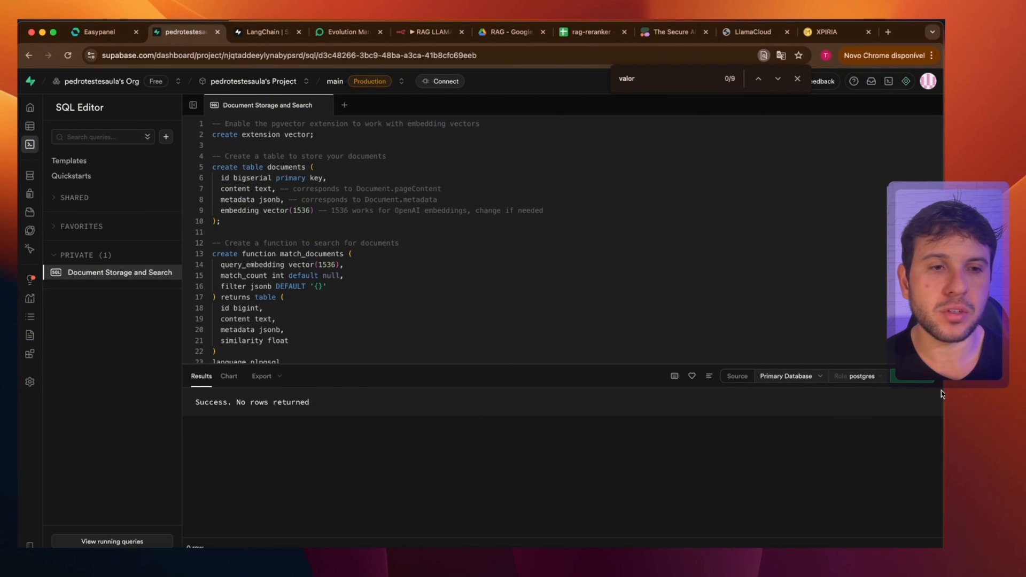
{"action": "key", "text": "ctrl+Return"}
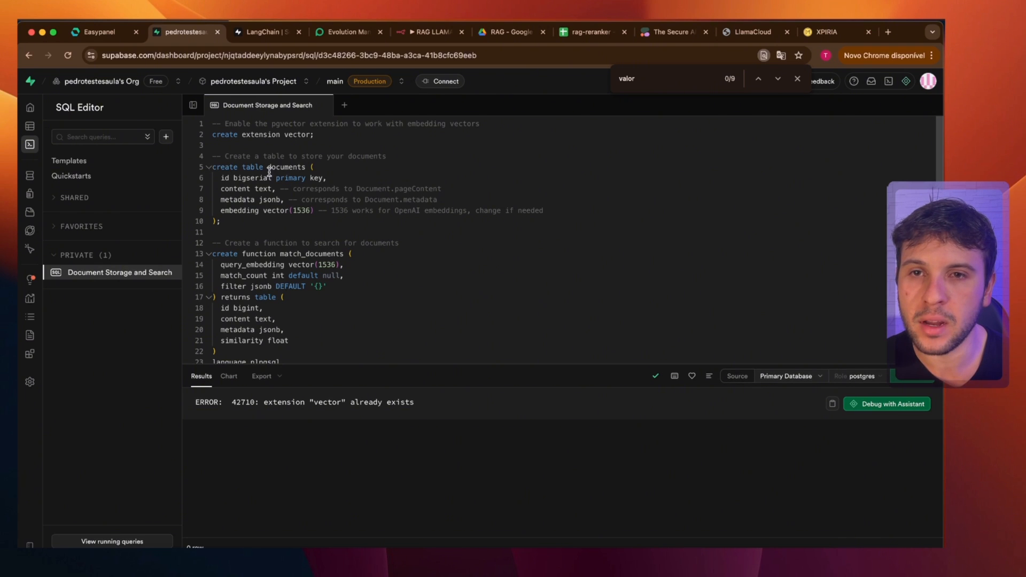
Review the script's embedding vector(1536) column and match_documents function, and return to the documents table in the Table Editor.
{"action": "left_click_drag", "start_coordinate": [212, 210], "coordinate": [290, 212]}
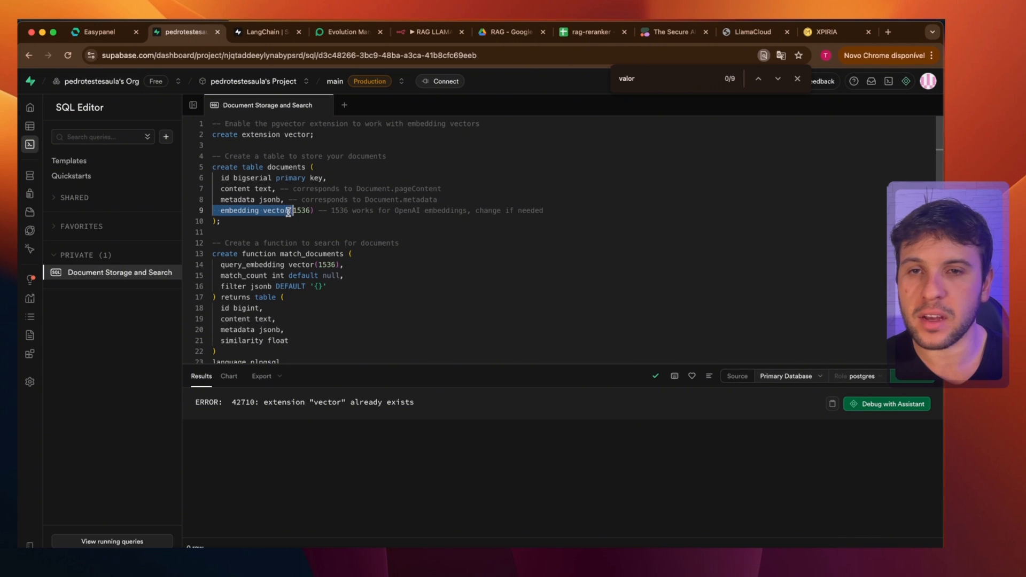
{"action": "left_click", "coordinate": [291, 223]}
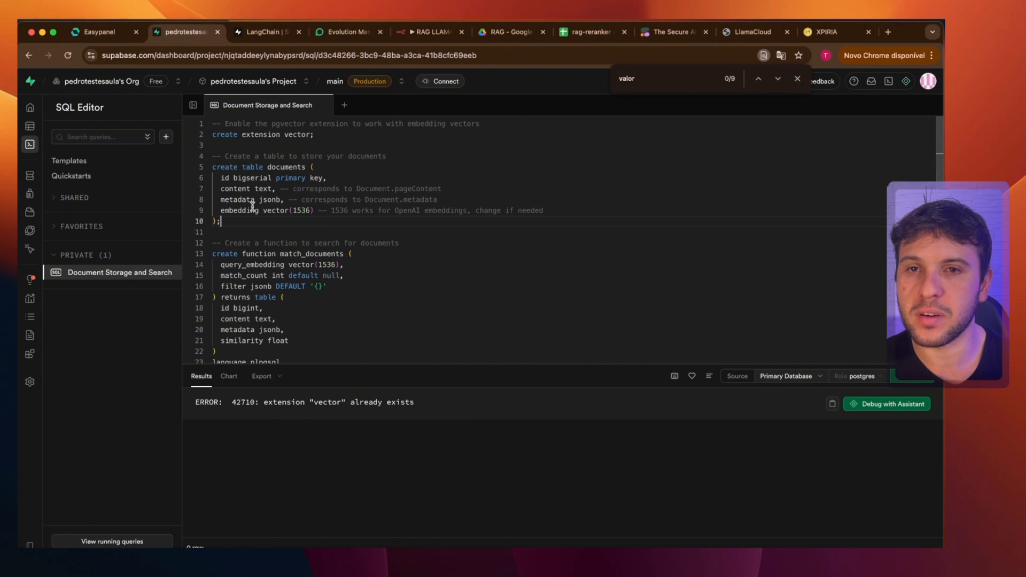
{"action": "left_click_drag", "start_coordinate": [248, 252], "coordinate": [405, 257]}
{"action": "scroll", "coordinate": [355, 323], "scroll_direction": "down", "scroll_amount": 5}
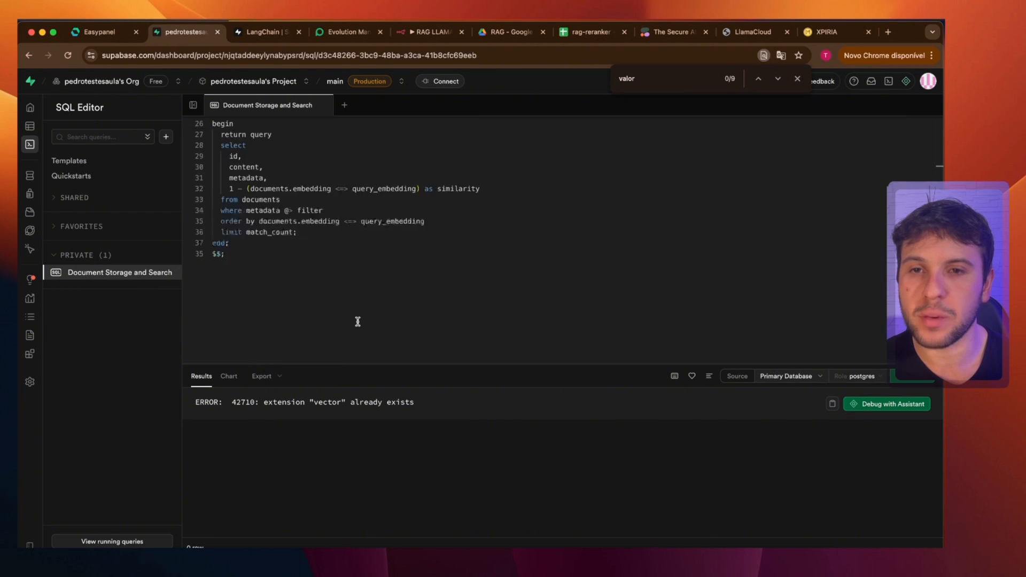
{"action": "scroll", "coordinate": [357, 319], "scroll_direction": "up", "scroll_amount": 5}
{"action": "left_click", "coordinate": [59, 125]}
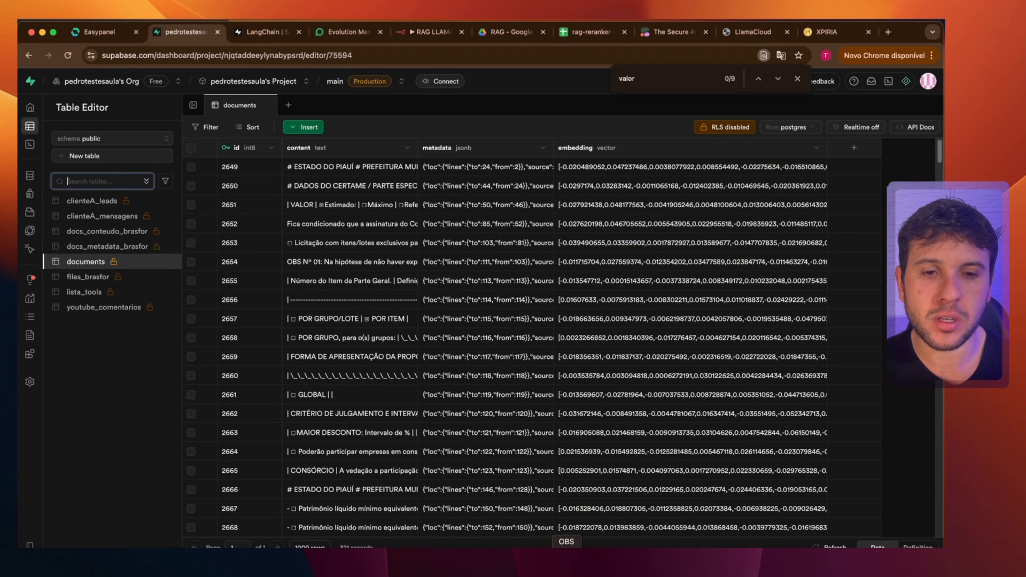
Switch to the WhatsApp chat Xpiria Testes and read the RESUMO DO PROCESSO LICITATÓRIO message.
{"action": "right_click", "coordinate": [597, 565]}
{"action": "left_click", "coordinate": [617, 289]}
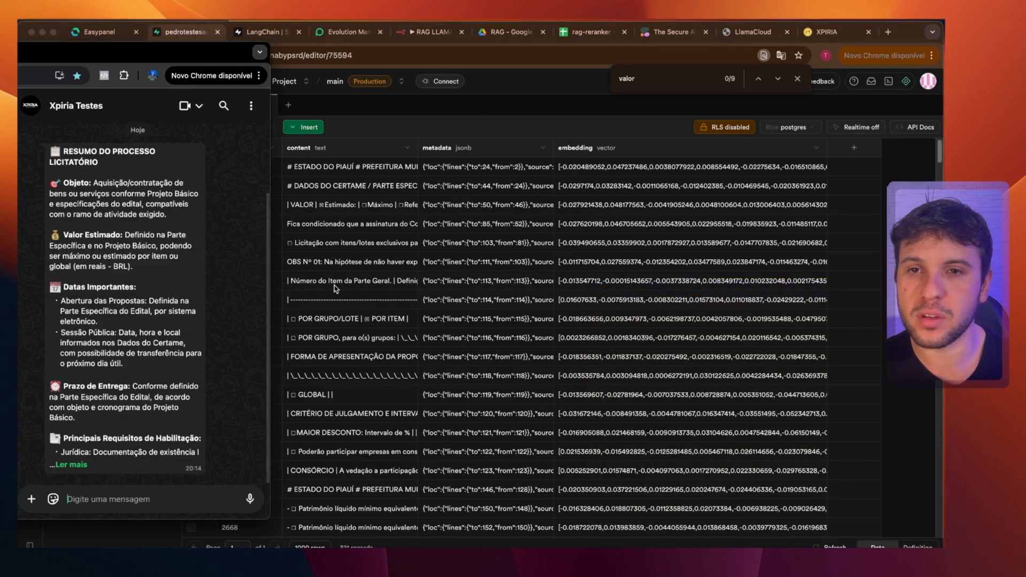
{"action": "left_click_drag", "start_coordinate": [49, 153], "coordinate": [113, 171]}
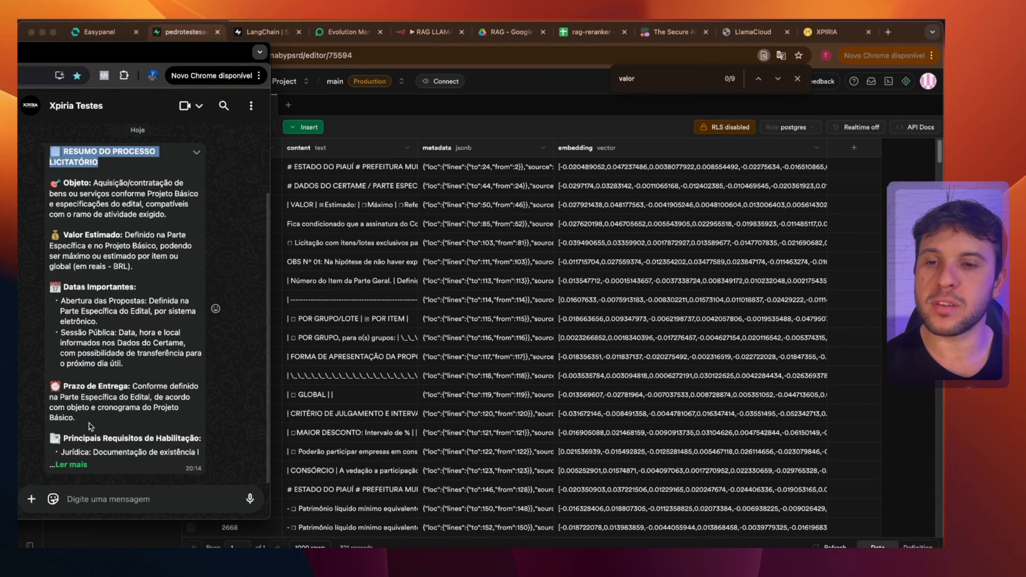
Expand the RESUMO DO PROCESSO LICITATÓRIO message and read it through to Itens e Quantidades.
{"action": "left_click", "coordinate": [71, 464]}
{"action": "scroll", "coordinate": [90, 213], "scroll_direction": "down", "scroll_amount": 3}
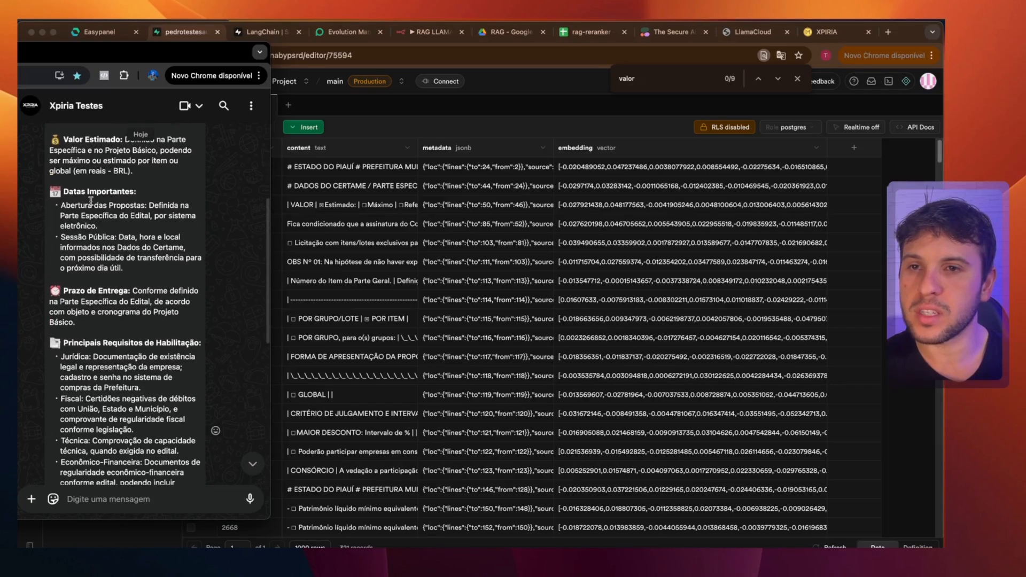
{"action": "scroll", "coordinate": [173, 349], "scroll_direction": "down", "scroll_amount": 10}
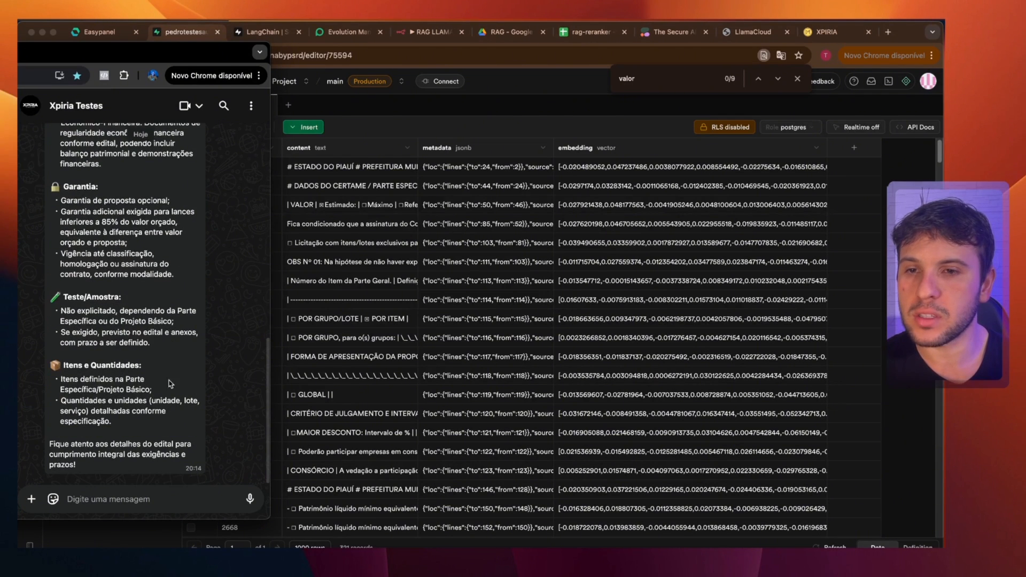
{"action": "scroll", "coordinate": [142, 440], "scroll_direction": "up", "scroll_amount": 15}
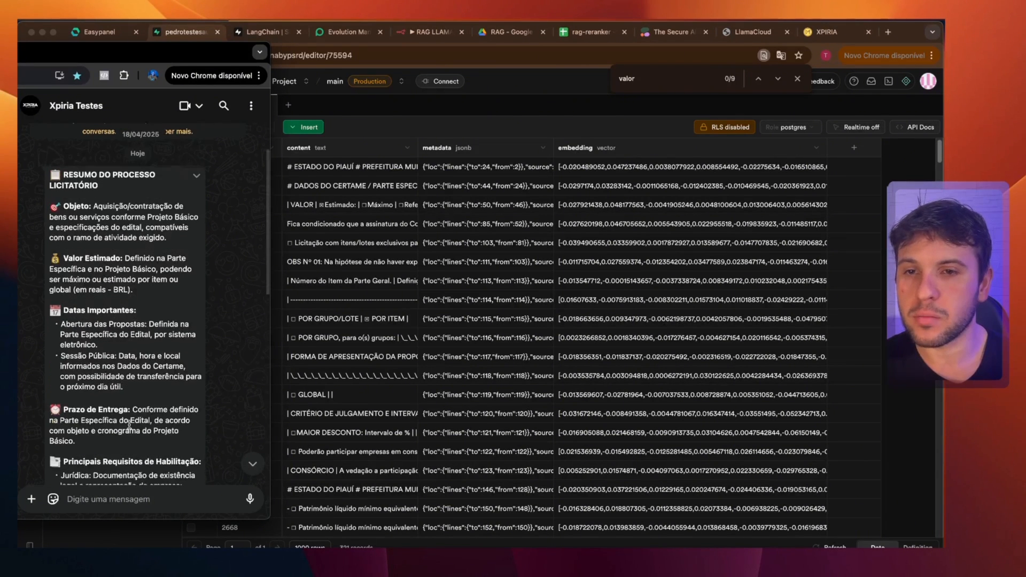
{"action": "scroll", "coordinate": [132, 437], "scroll_direction": "down", "scroll_amount": 15}
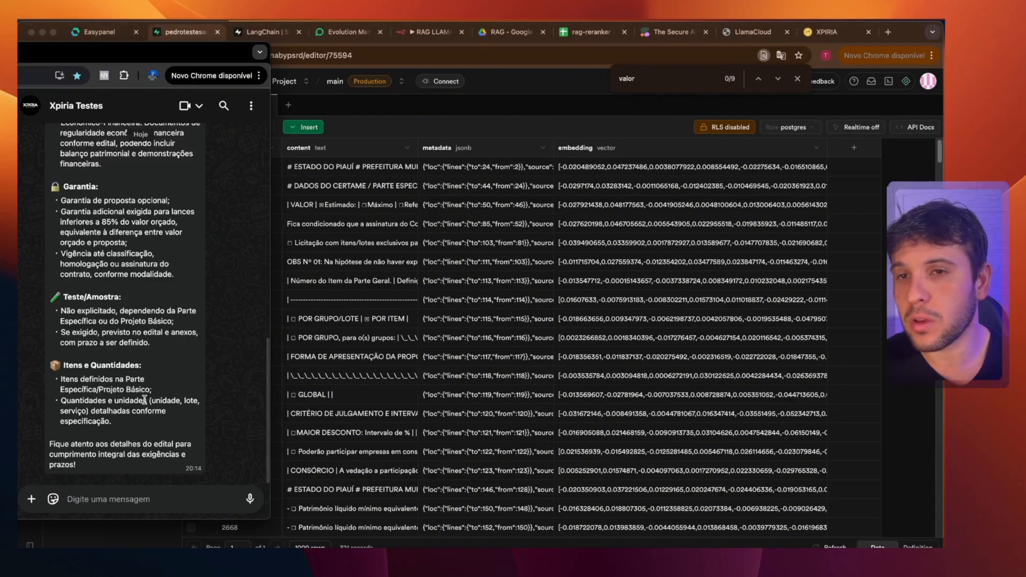
{"action": "scroll", "coordinate": [144, 399], "scroll_direction": "up", "scroll_amount": 15}
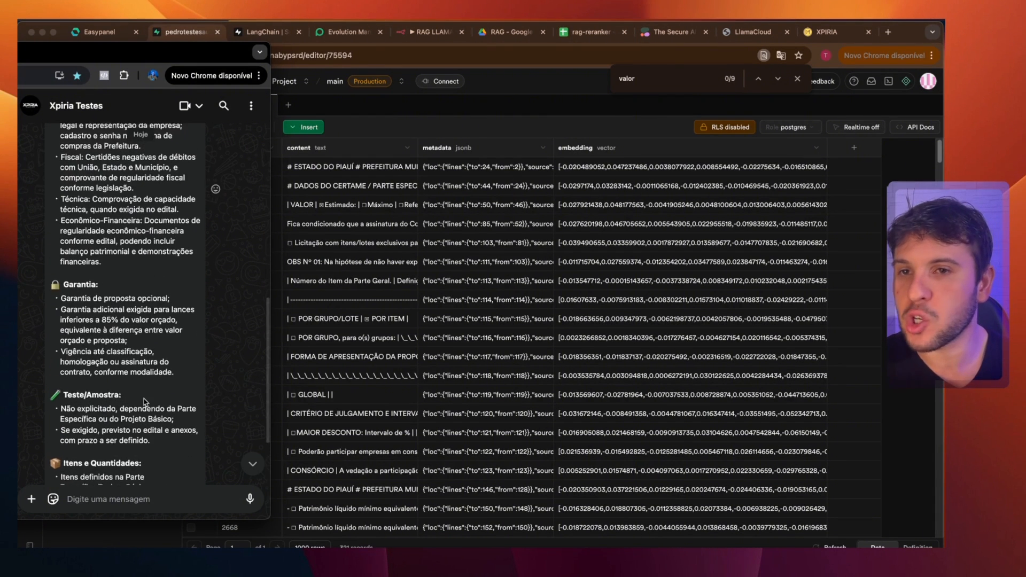
{"action": "scroll", "coordinate": [143, 399], "scroll_direction": "down", "scroll_amount": 15}
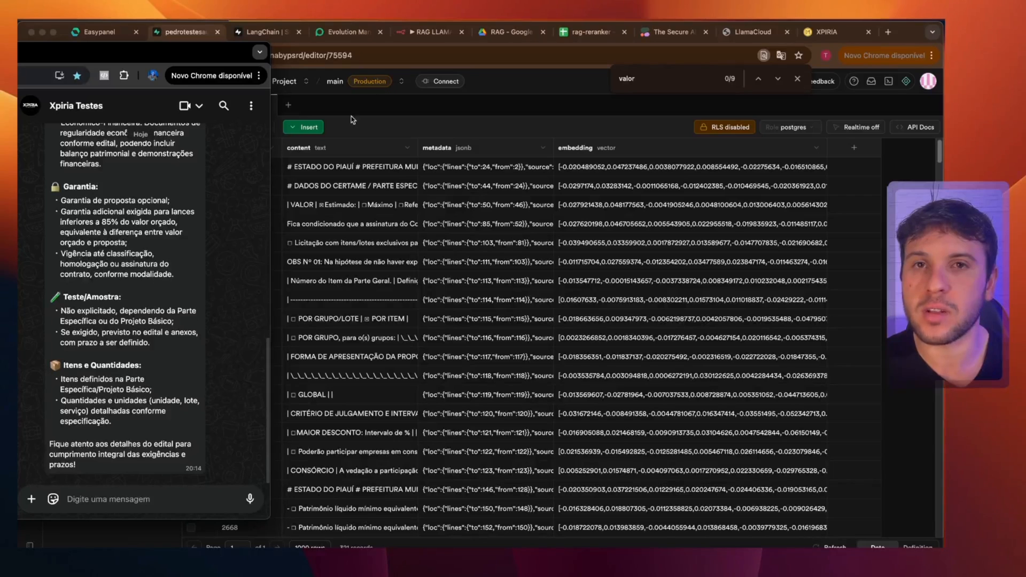
Switch to the n8n RAG LLAMAINDEX workflow and copy the Jul 16, 20:12:28 execution into the editor.
{"action": "left_click", "coordinate": [429, 33]}
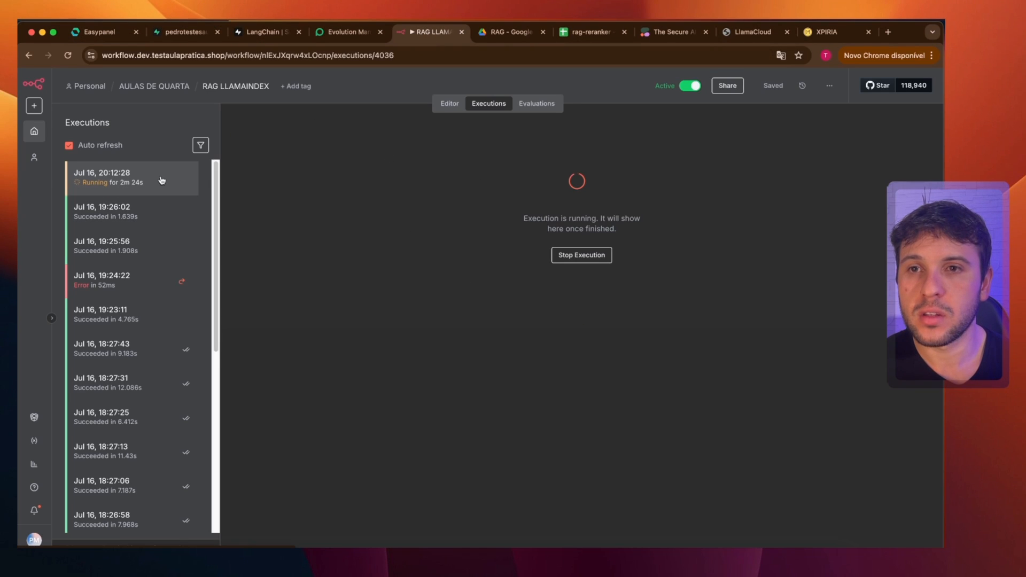
{"action": "left_click", "coordinate": [450, 103]}
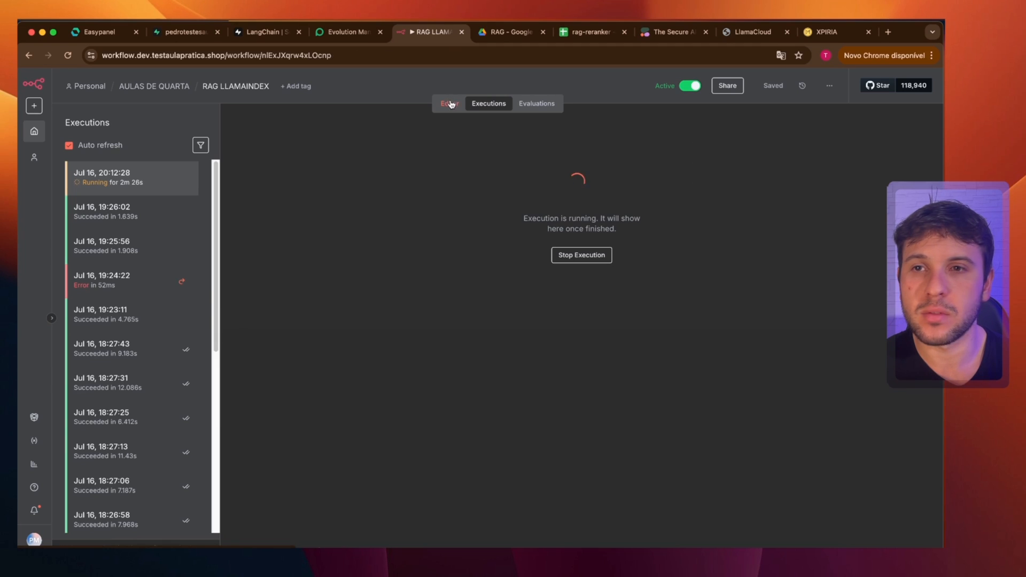
{"action": "left_click", "coordinate": [480, 106]}
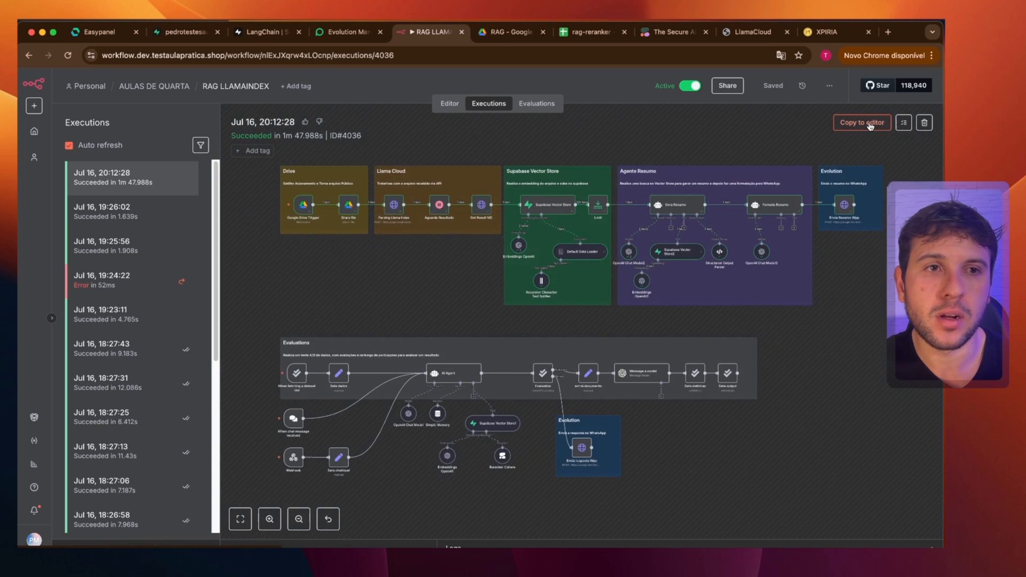
{"action": "left_click", "coordinate": [870, 126]}
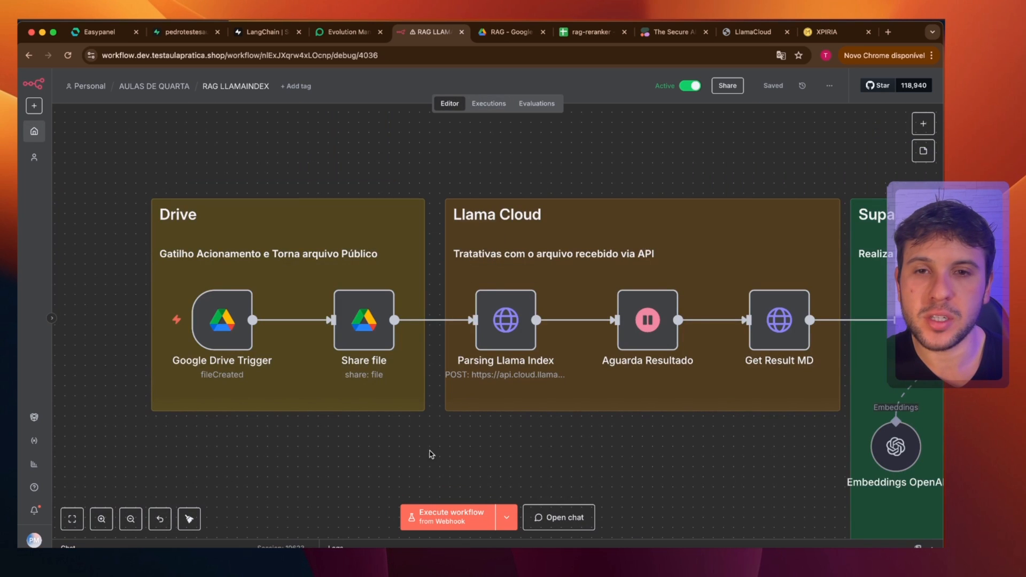
Open the Share file node, review its Role and Type options and file ID expression, keeping Reader and Anyone, and close it.
{"action": "scroll", "coordinate": [488, 388], "scroll_direction": "down", "scroll_amount": 5}
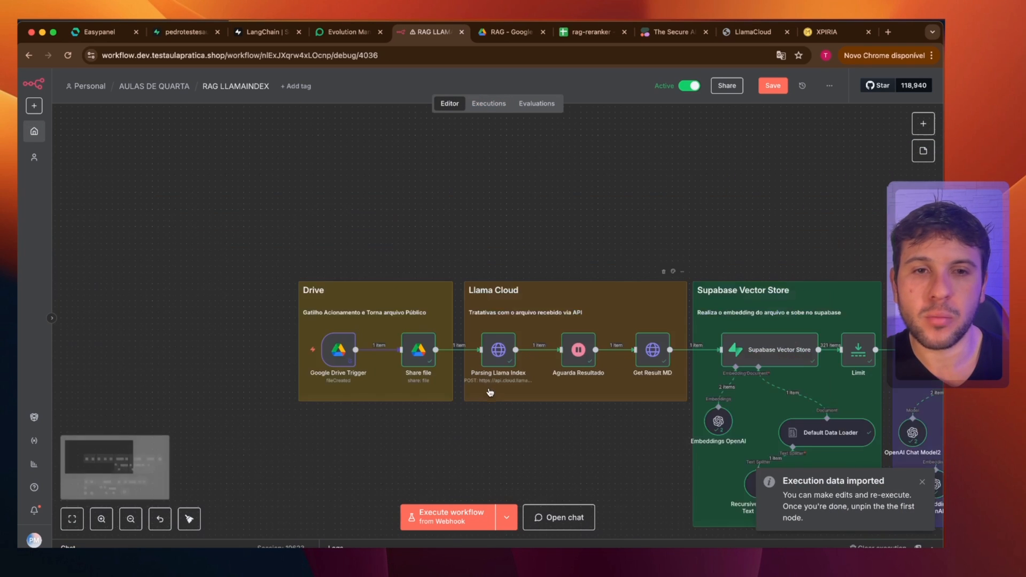
{"action": "left_click_drag", "start_coordinate": [487, 377], "coordinate": [467, 415]}
{"action": "scroll", "coordinate": [462, 330], "scroll_direction": "up", "scroll_amount": 5}
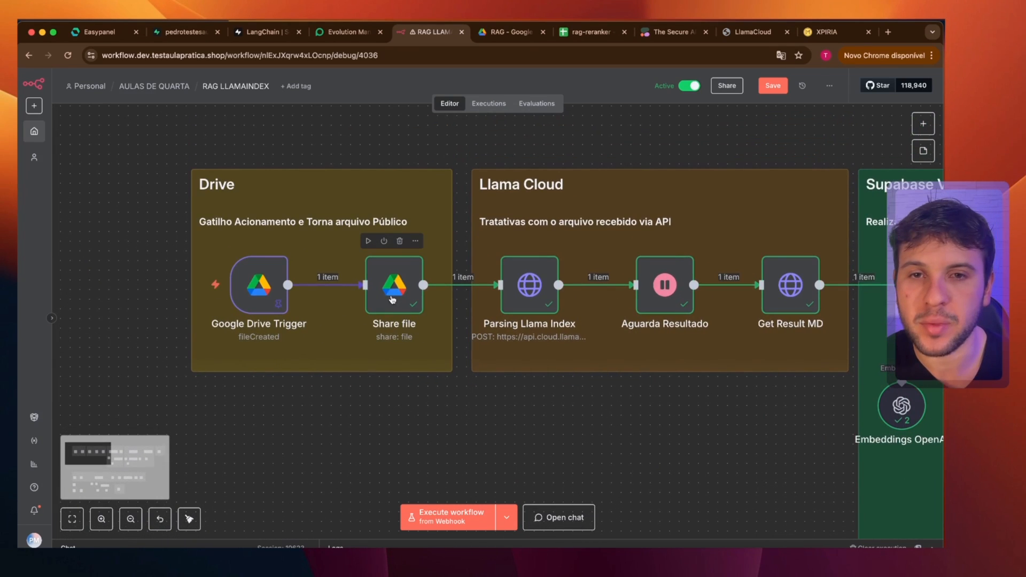
{"action": "left_click", "coordinate": [392, 290]}
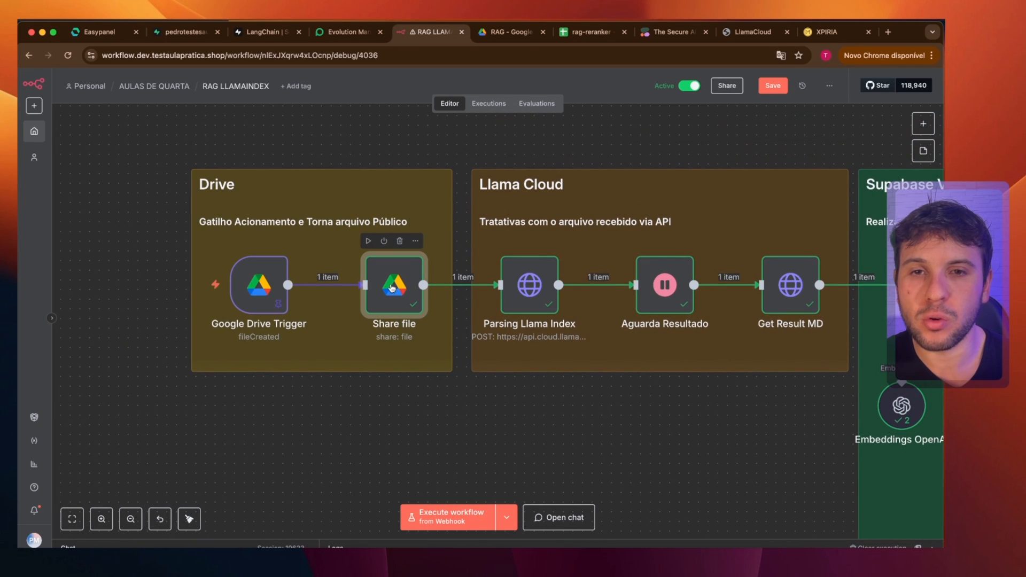
{"action": "double_click", "coordinate": [393, 288]}
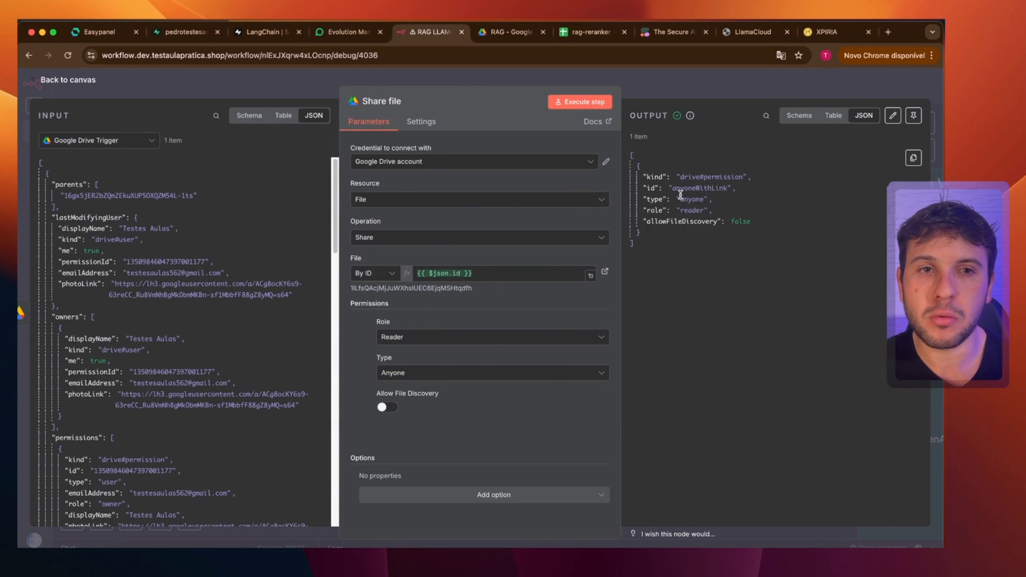
{"action": "left_click", "coordinate": [413, 338]}
{"action": "left_click", "coordinate": [401, 434]}
{"action": "left_click", "coordinate": [398, 373]}
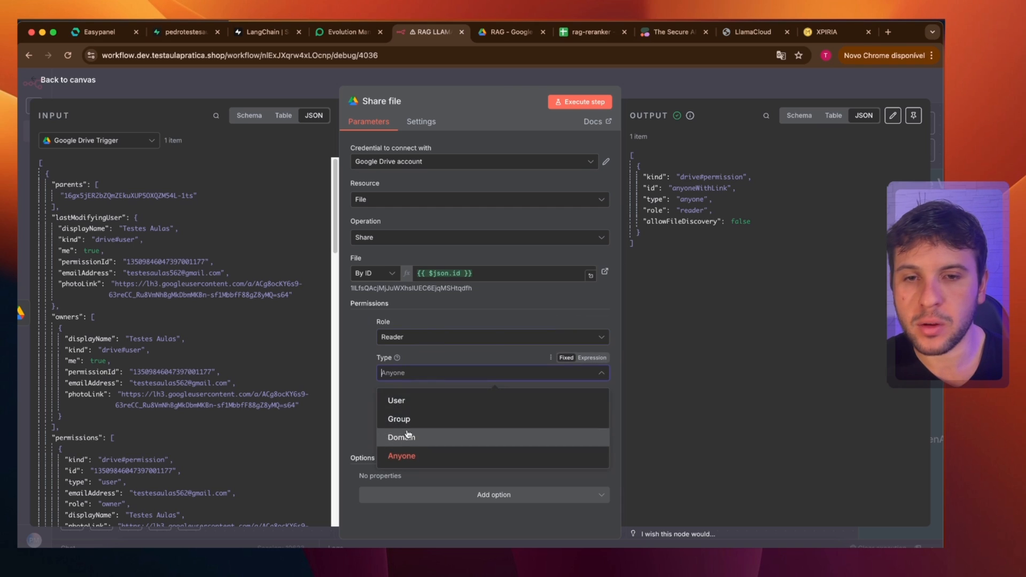
{"action": "left_click", "coordinate": [402, 456]}
{"action": "left_click_drag", "start_coordinate": [499, 272], "coordinate": [383, 272]}
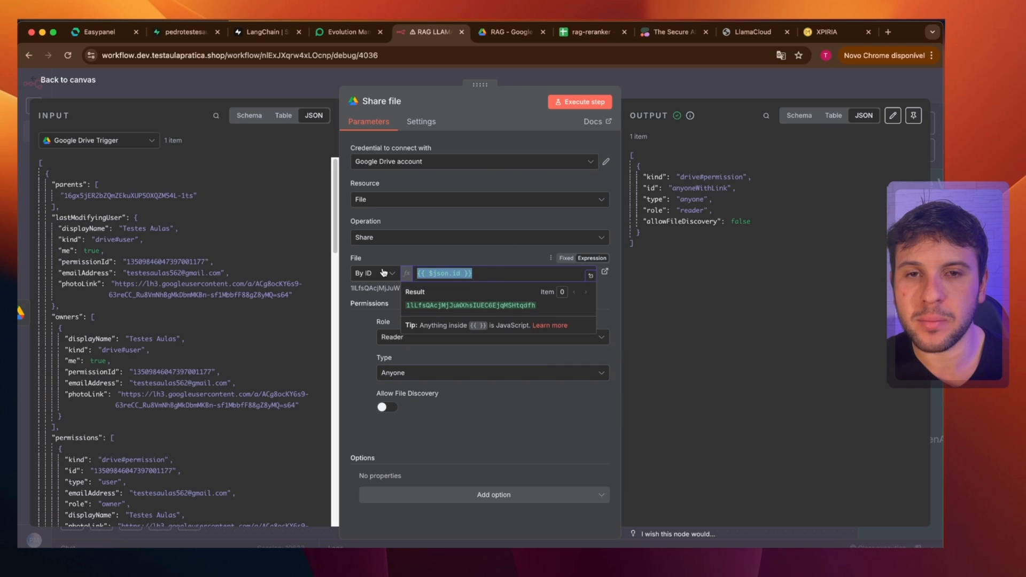
{"action": "left_click", "coordinate": [590, 81]}
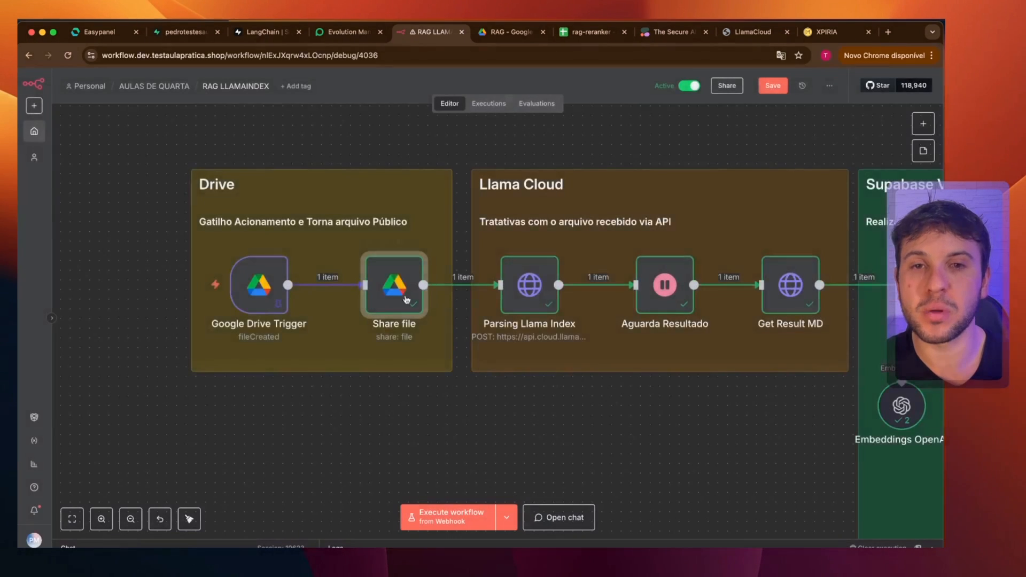
Examine the Llama Cloud section's nodes, from Parsing Llama Index to Get Result MD.
{"action": "left_click", "coordinate": [532, 293]}
{"action": "scroll", "coordinate": [587, 416], "scroll_direction": "right", "scroll_amount": 5}
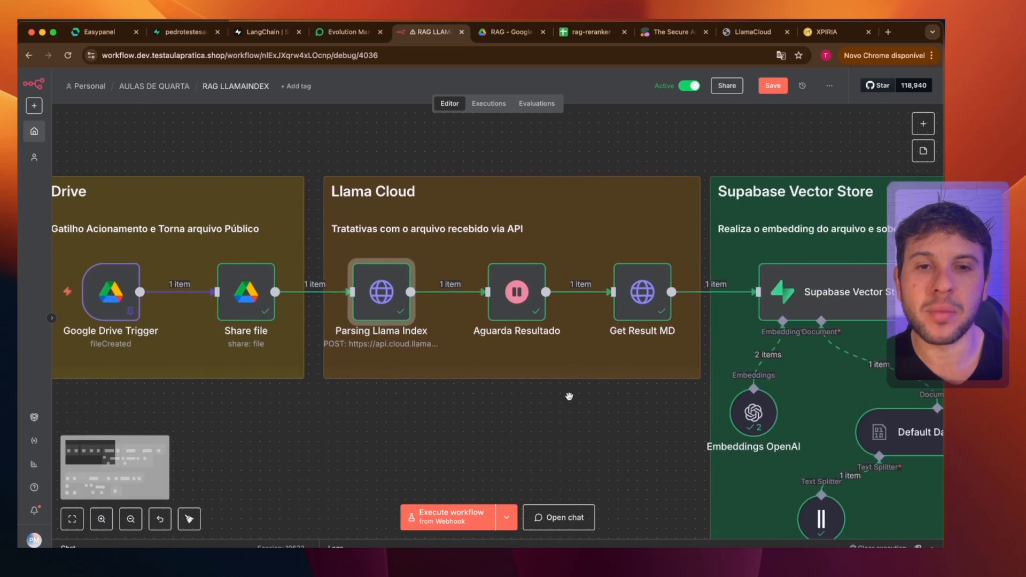
{"action": "scroll", "coordinate": [571, 408], "scroll_direction": "up", "scroll_amount": 3}
{"action": "scroll", "coordinate": [590, 446], "scroll_direction": "up", "scroll_amount": 1}
{"action": "scroll", "coordinate": [591, 448], "scroll_direction": "down", "scroll_amount": 1}
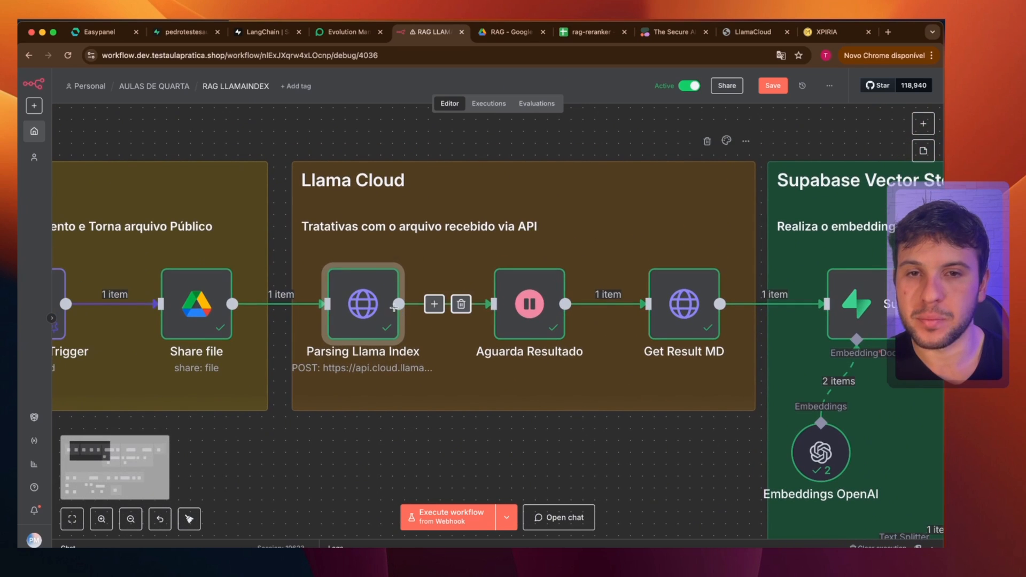
{"action": "left_click_drag", "start_coordinate": [507, 429], "coordinate": [583, 432]}
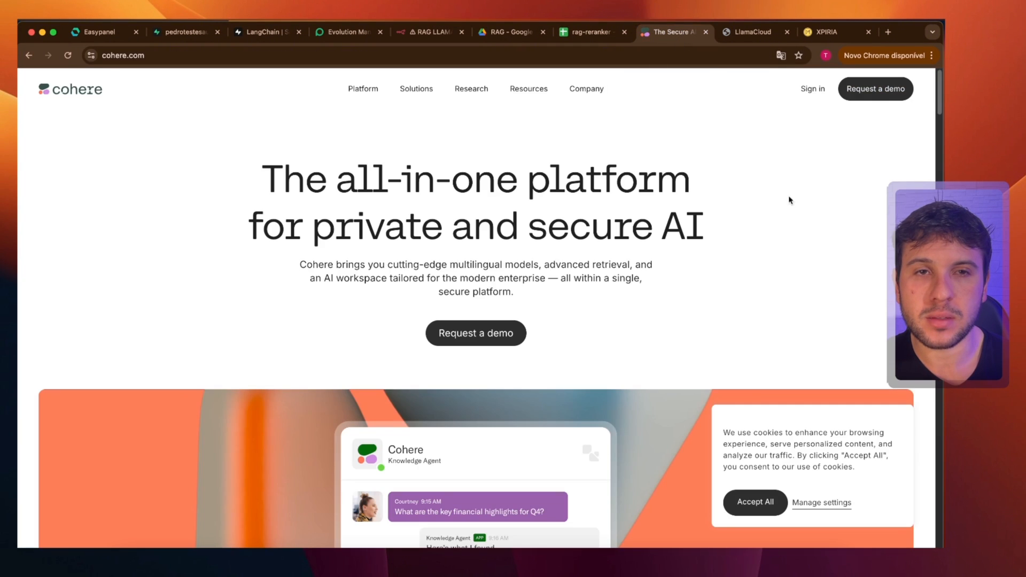
Switch to the LlamaCloud login page and highlight its cloud.llamaindex.ai address.
{"action": "left_click", "coordinate": [687, 33]}
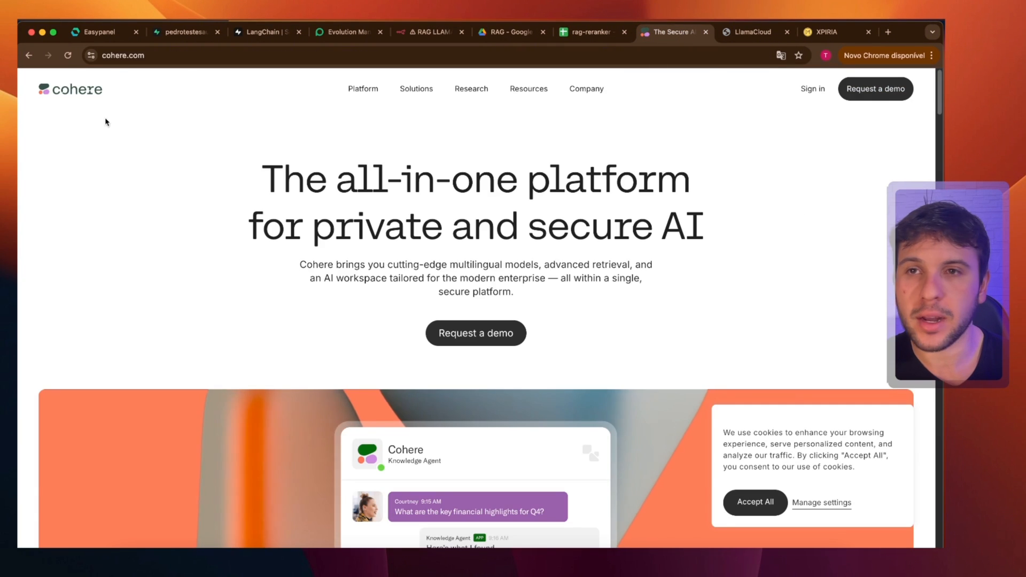
{"action": "key", "text": "ctrl+Tab"}
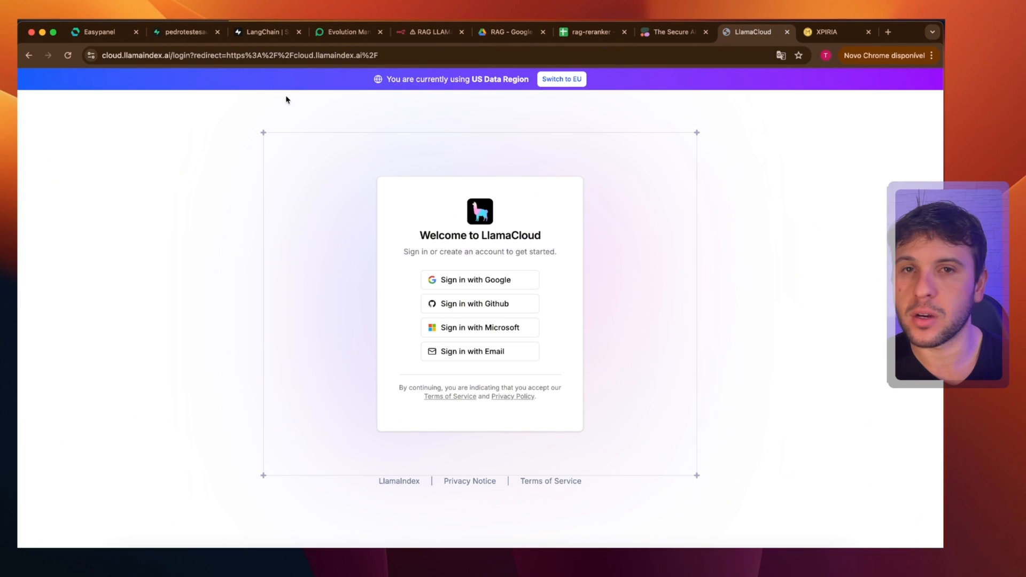
{"action": "double_click", "coordinate": [185, 54]}
{"action": "left_click_drag", "start_coordinate": [185, 55], "coordinate": [85, 59]}
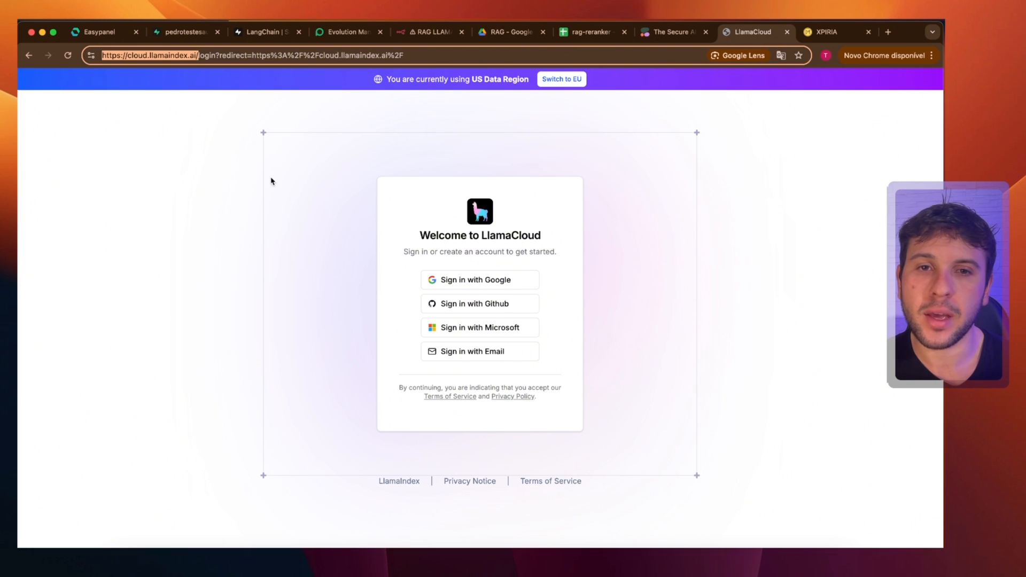
Sign in to LlamaCloud with the Google test account and dismiss the translation offer.
{"action": "left_click", "coordinate": [460, 287]}
{"action": "left_click", "coordinate": [451, 278]}
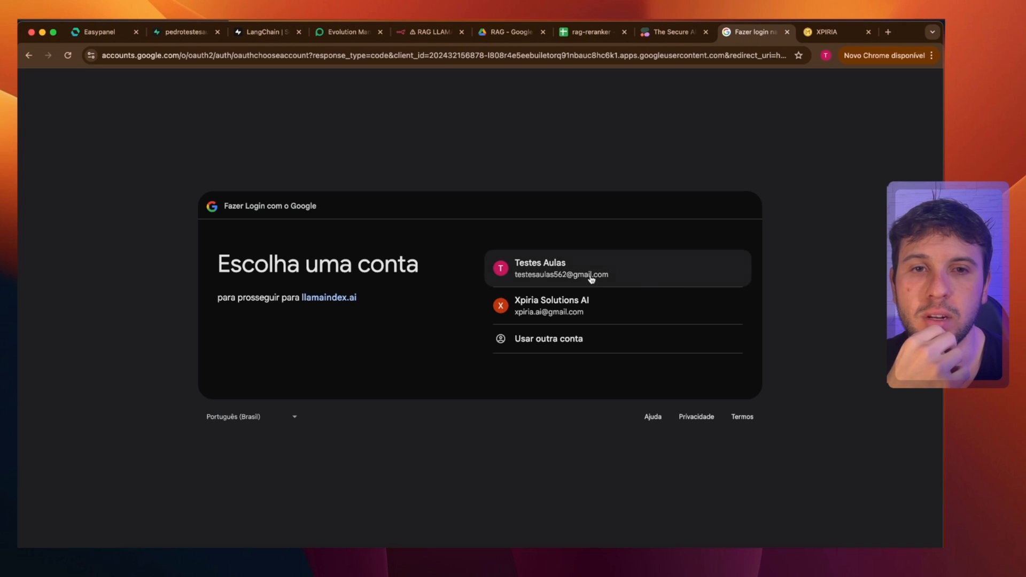
{"action": "left_click", "coordinate": [538, 275]}
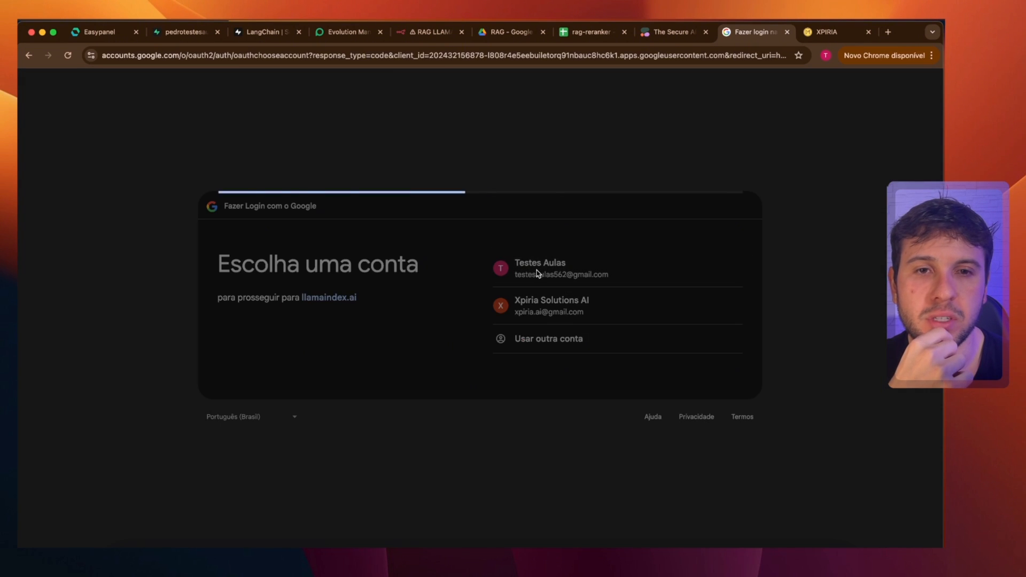
{"action": "left_click", "coordinate": [680, 370]}
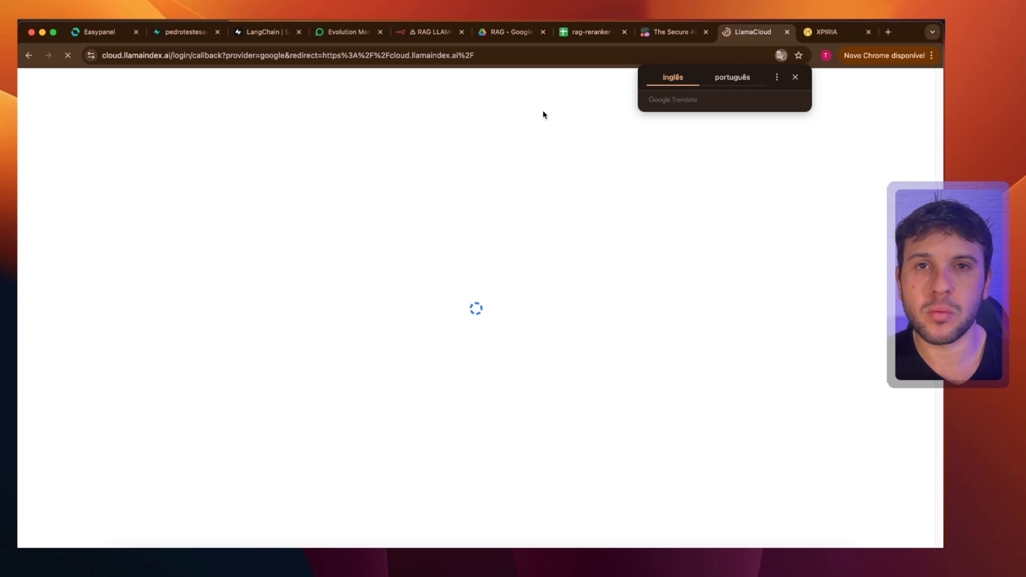
{"action": "left_click", "coordinate": [795, 77]}
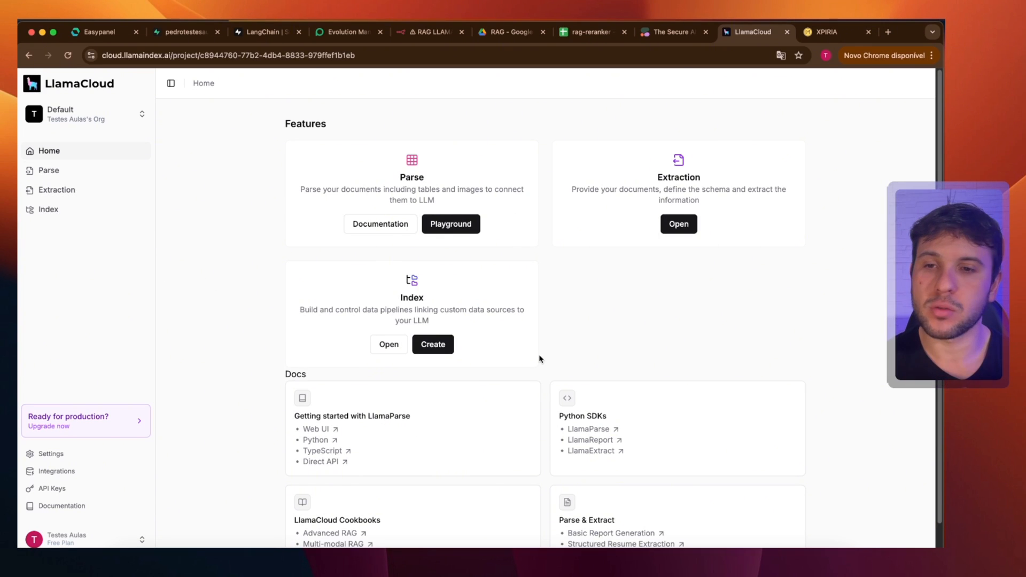
Generate a LlamaCloud API key named teste_aula in the Default project, copy it and close the key dialog.
{"action": "left_click", "coordinate": [96, 492]}
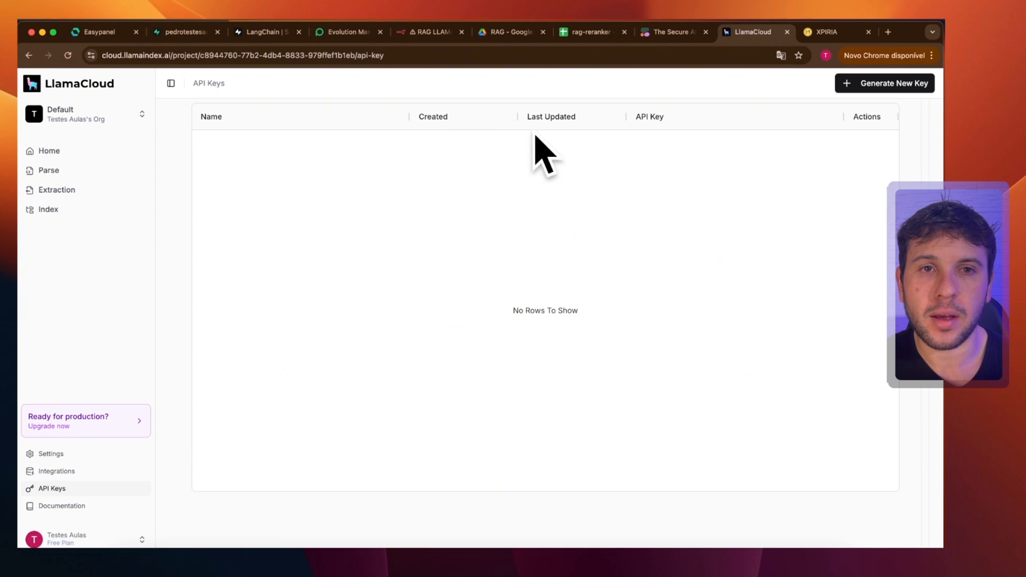
{"action": "left_click", "coordinate": [866, 86]}
{"action": "left_click", "coordinate": [413, 303]}
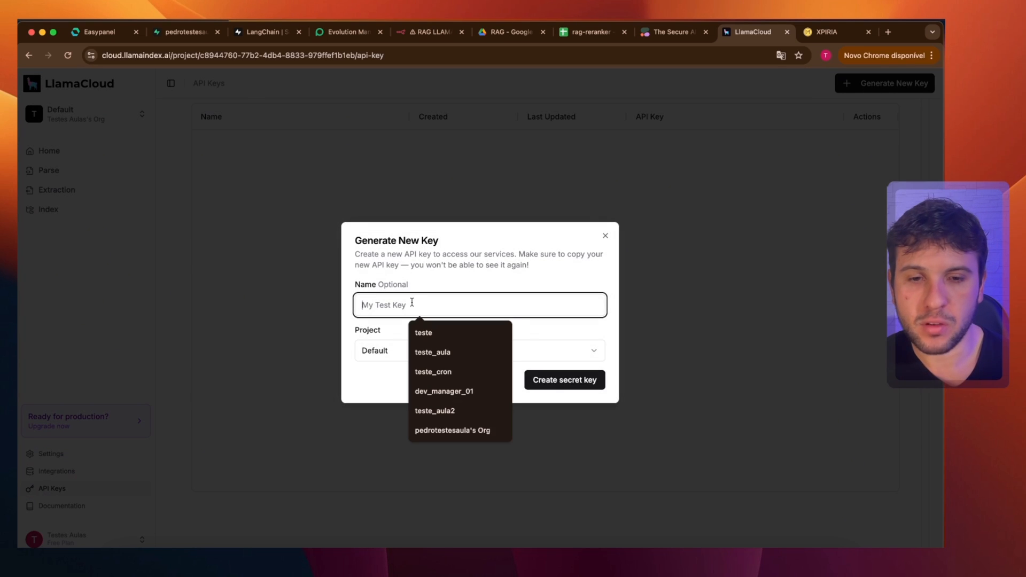
{"action": "type", "text": "teste_aula"}
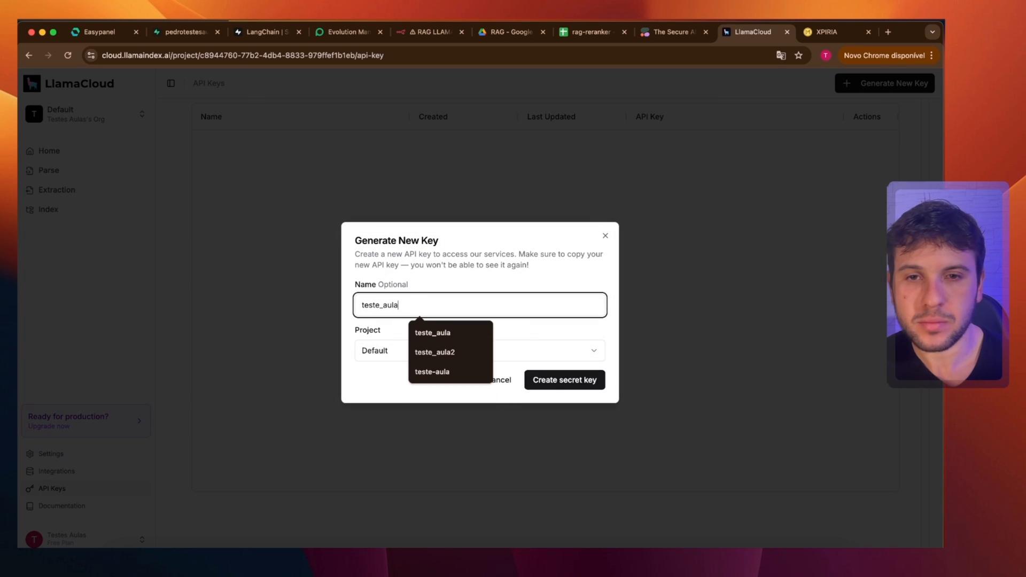
{"action": "left_click", "coordinate": [590, 380]}
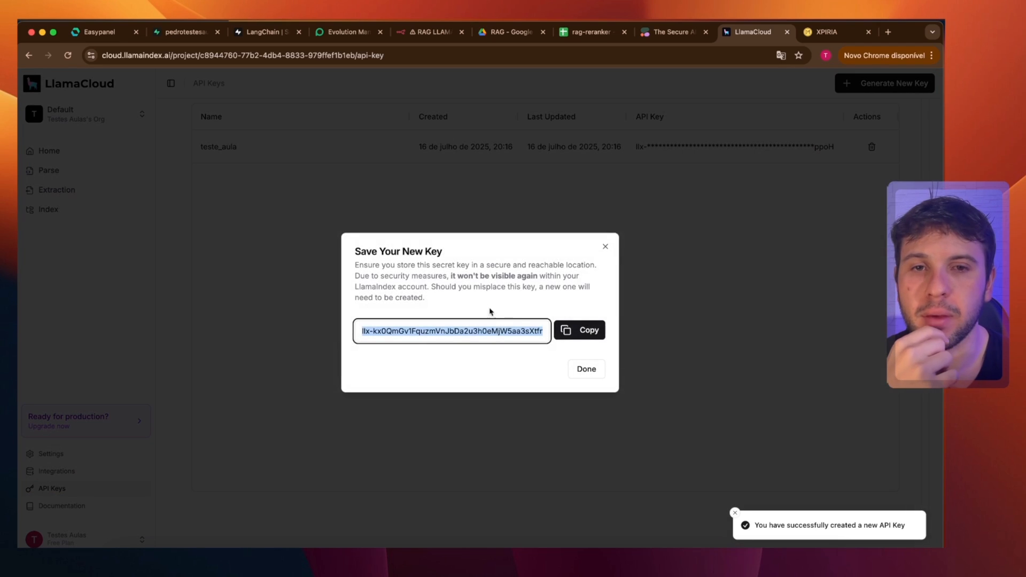
{"action": "left_click", "coordinate": [585, 334]}
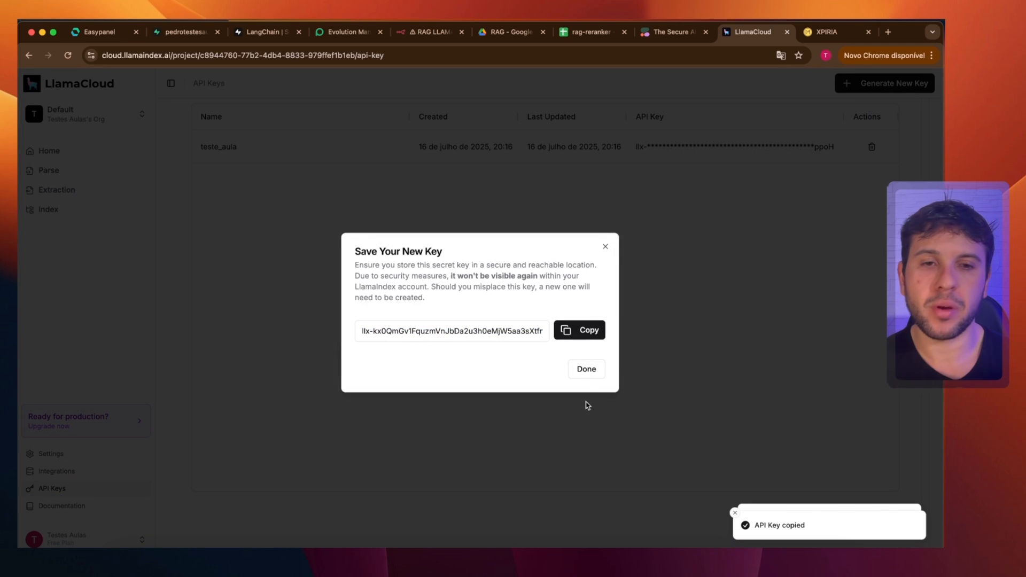
{"action": "left_click", "coordinate": [584, 377]}
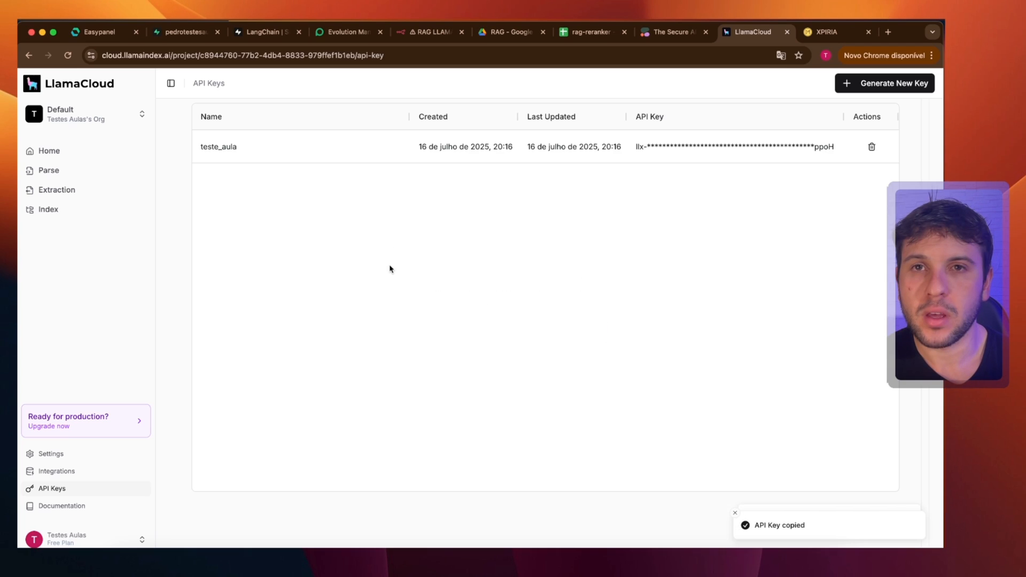
Open the Parsing Llama Index node in n8n, and open the API Reference in LlamaCloud's documentation.
{"action": "left_click", "coordinate": [423, 33]}
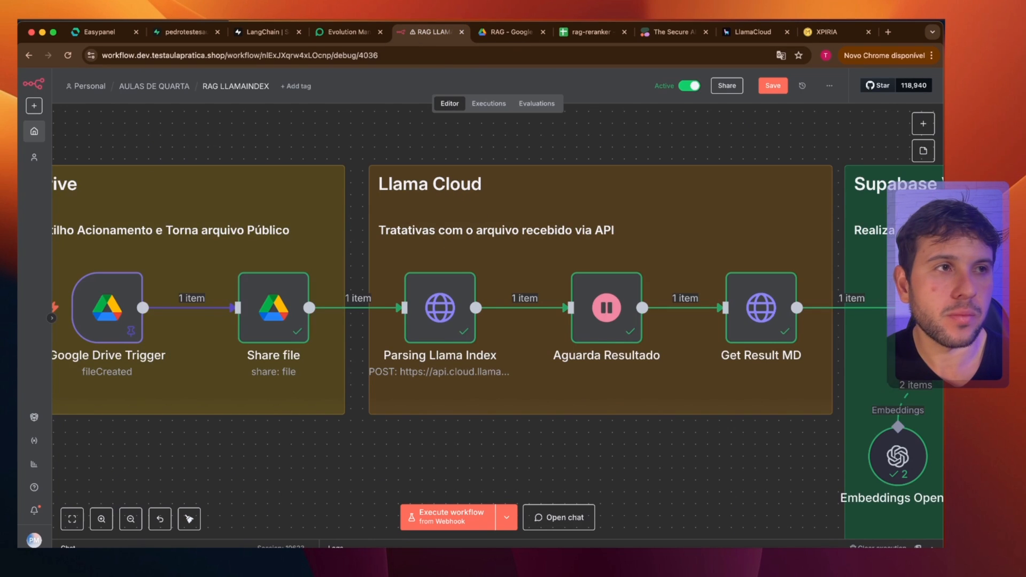
{"action": "double_click", "coordinate": [438, 315]}
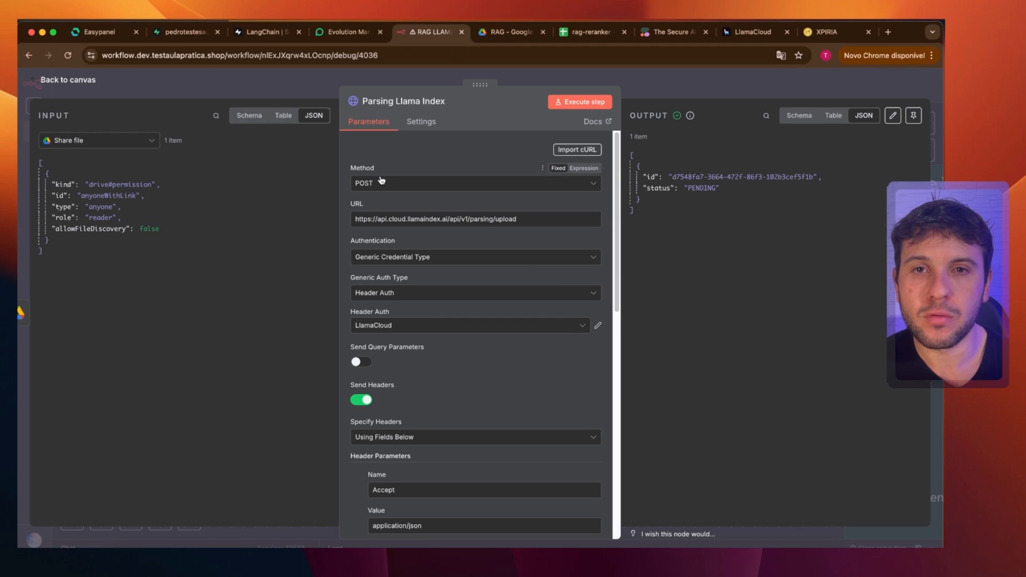
{"action": "left_click", "coordinate": [753, 32]}
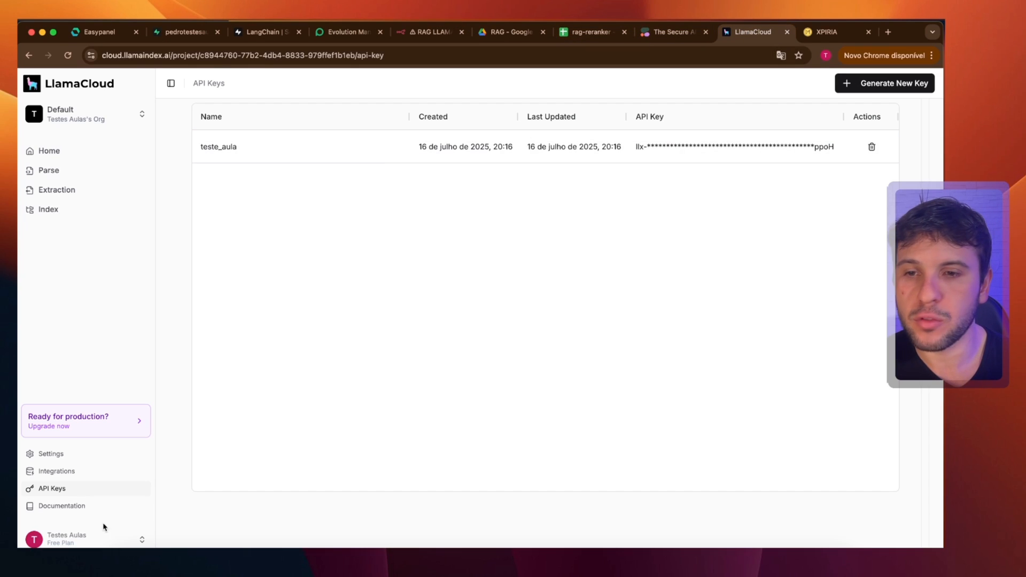
{"action": "left_click", "coordinate": [61, 506]}
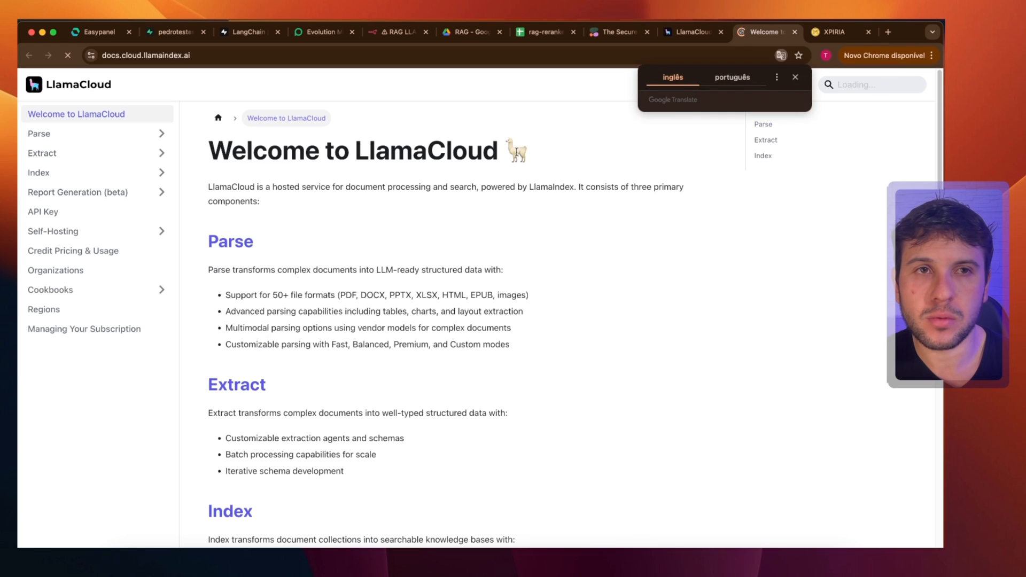
{"action": "left_click", "coordinate": [796, 77]}
{"action": "left_click", "coordinate": [753, 87]}
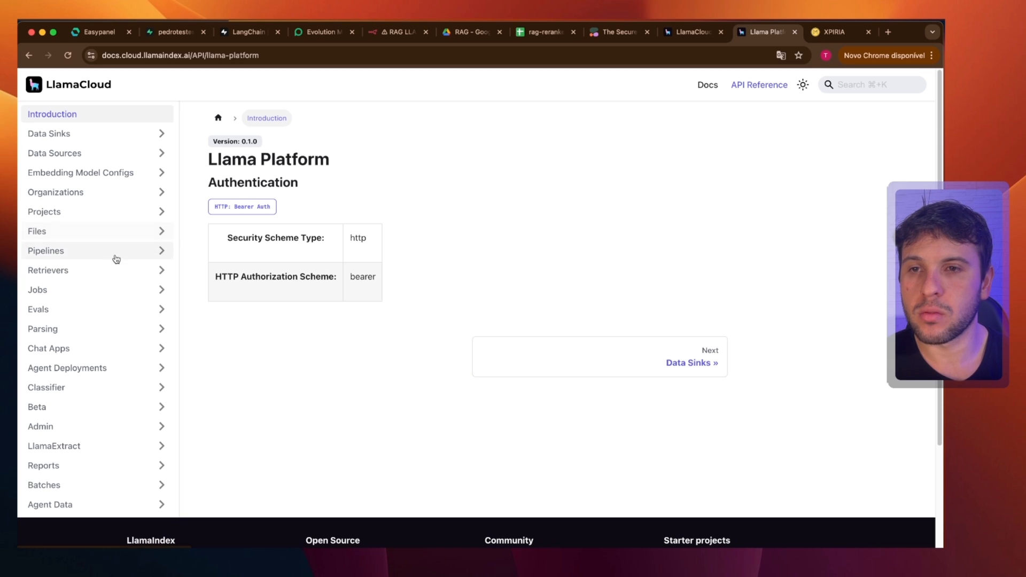
Open the Upload File endpoint in the Parsing section and highlight its POST request URL.
{"action": "left_click", "coordinate": [160, 329]}
{"action": "scroll", "coordinate": [130, 348], "scroll_direction": "down", "scroll_amount": 2}
{"action": "left_click", "coordinate": [83, 375]}
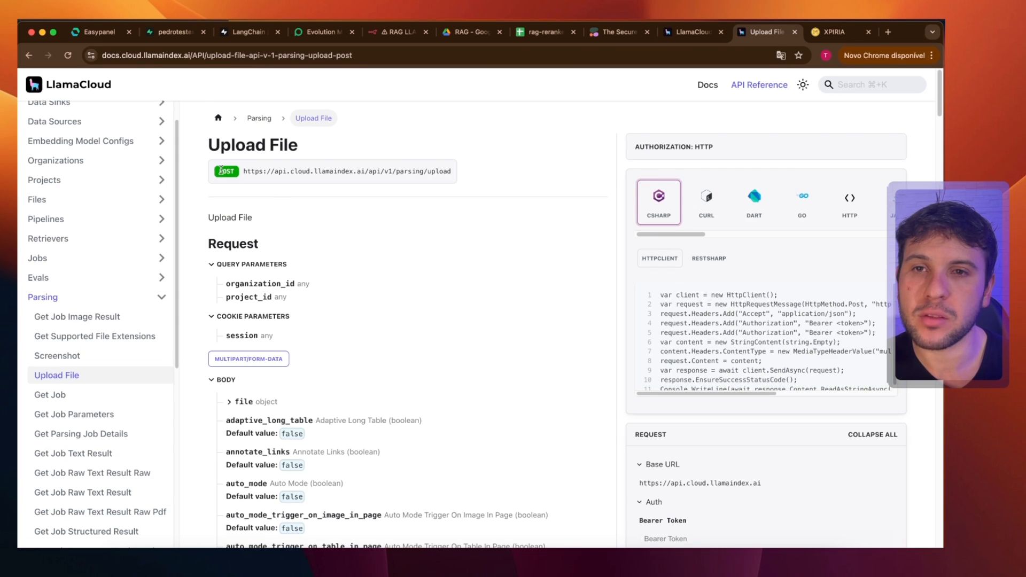
{"action": "left_click_drag", "start_coordinate": [244, 171], "coordinate": [446, 180]}
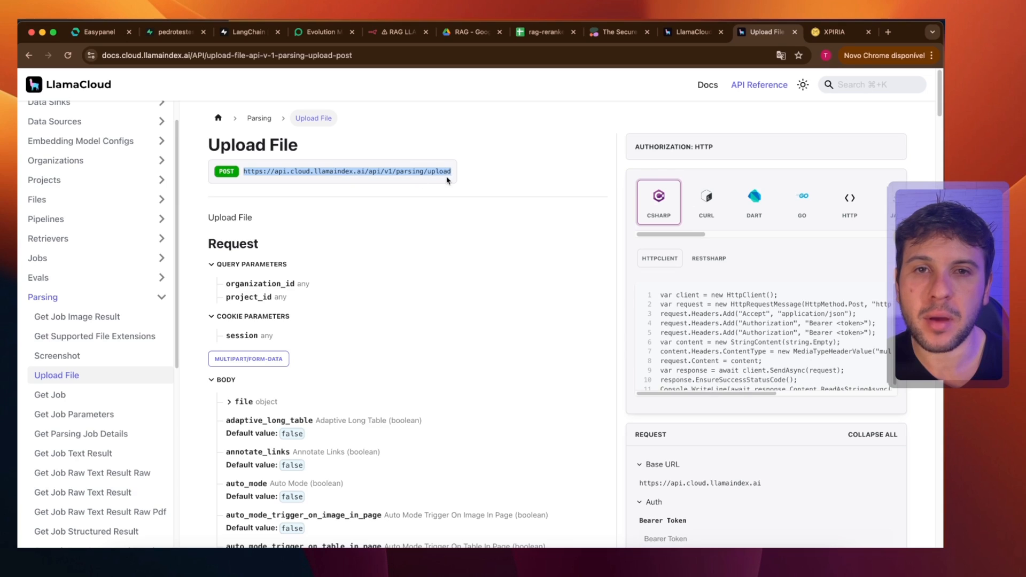
{"action": "left_click_drag", "start_coordinate": [368, 170], "coordinate": [428, 174]}
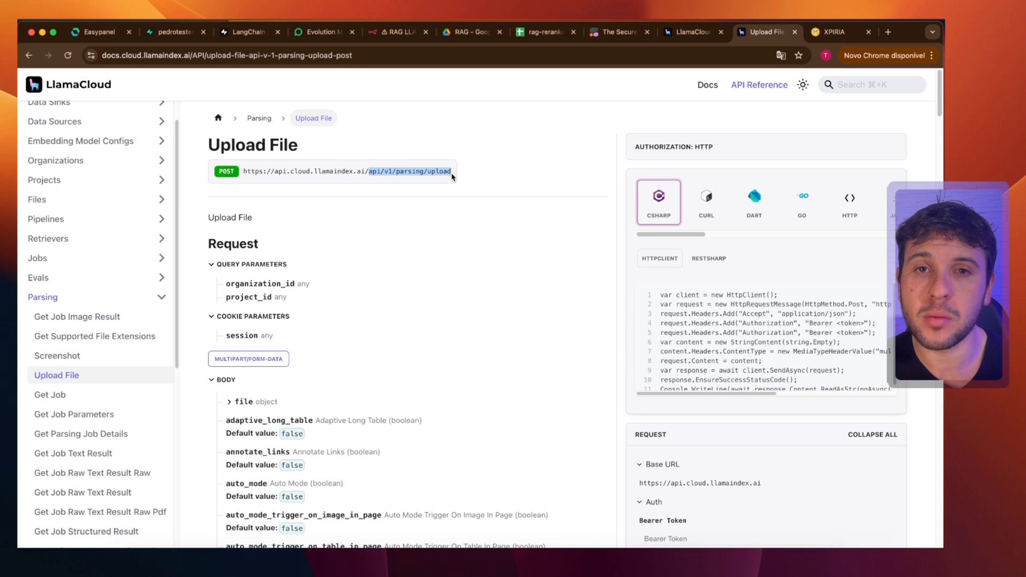
{"action": "triple_click", "coordinate": [348, 176]}
Switch to n8n and check the Parsing Llama Index node's URL and POST method against the documented endpoint.
{"action": "left_click", "coordinate": [398, 31]}
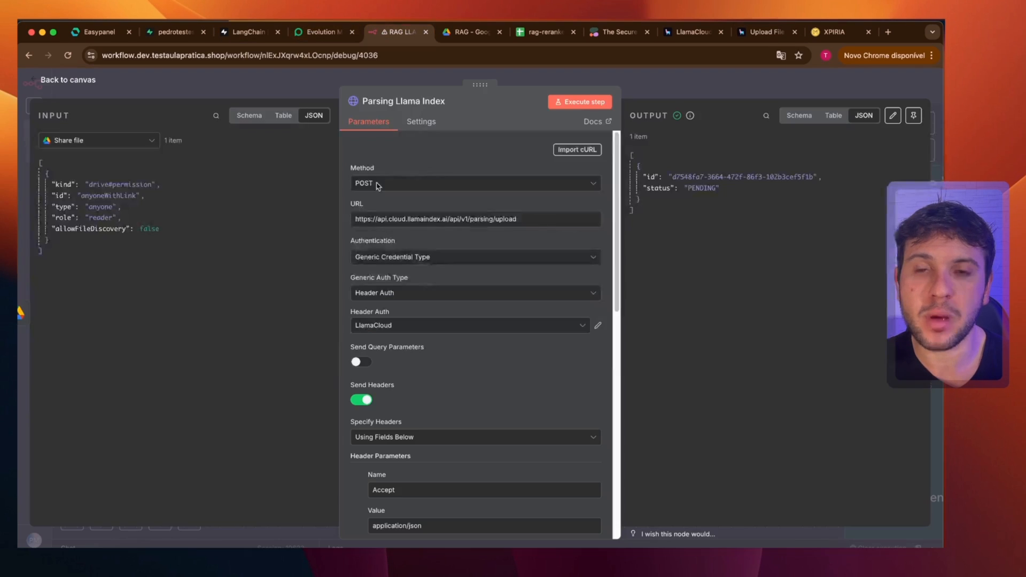
{"action": "triple_click", "coordinate": [371, 216]}
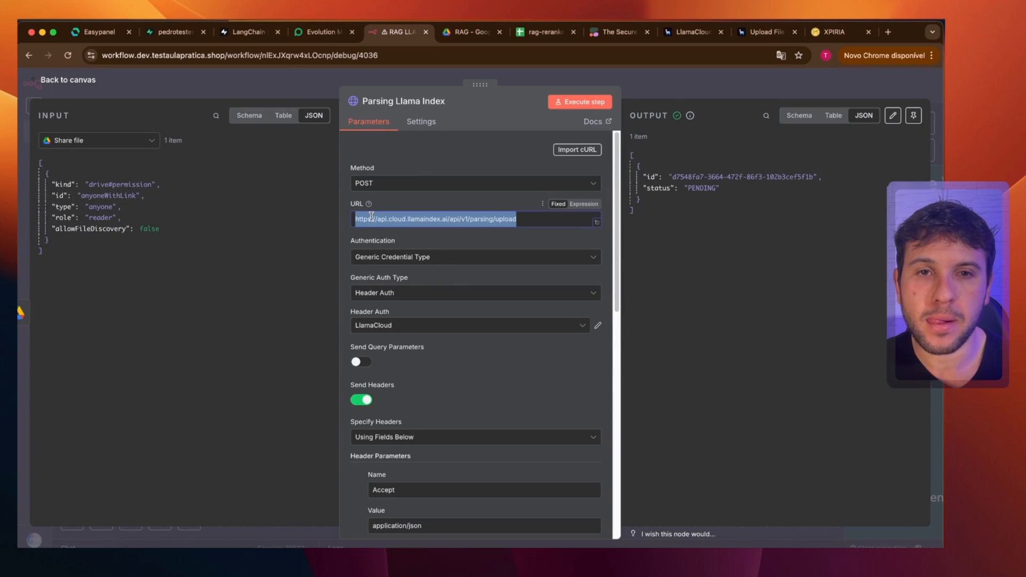
{"action": "left_click", "coordinate": [383, 183]}
{"action": "left_click", "coordinate": [365, 297]}
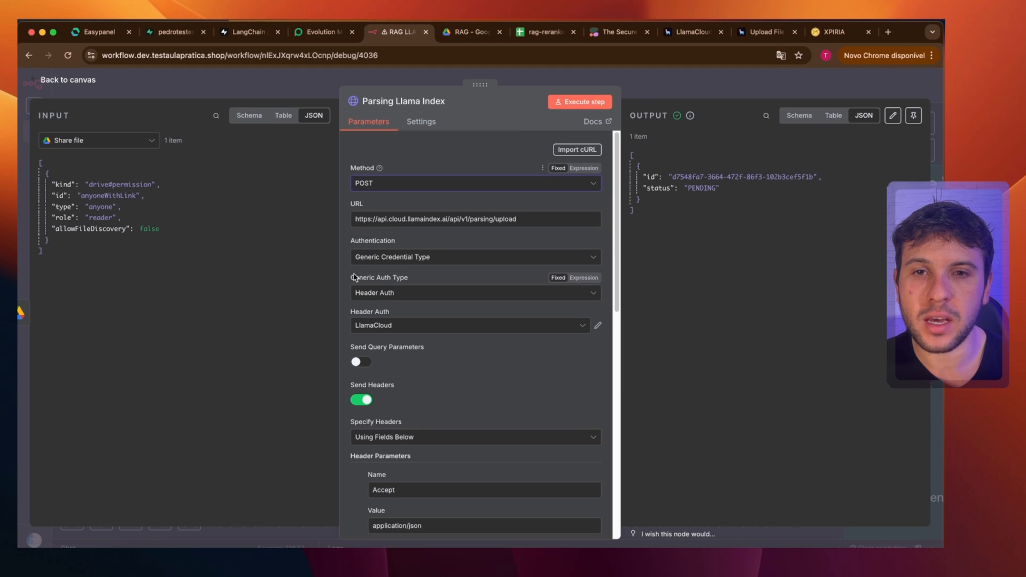
Return to the Upload File documentation, show its cURL sample and highlight the Bearer <token> authorization value.
{"action": "left_click", "coordinate": [767, 33]}
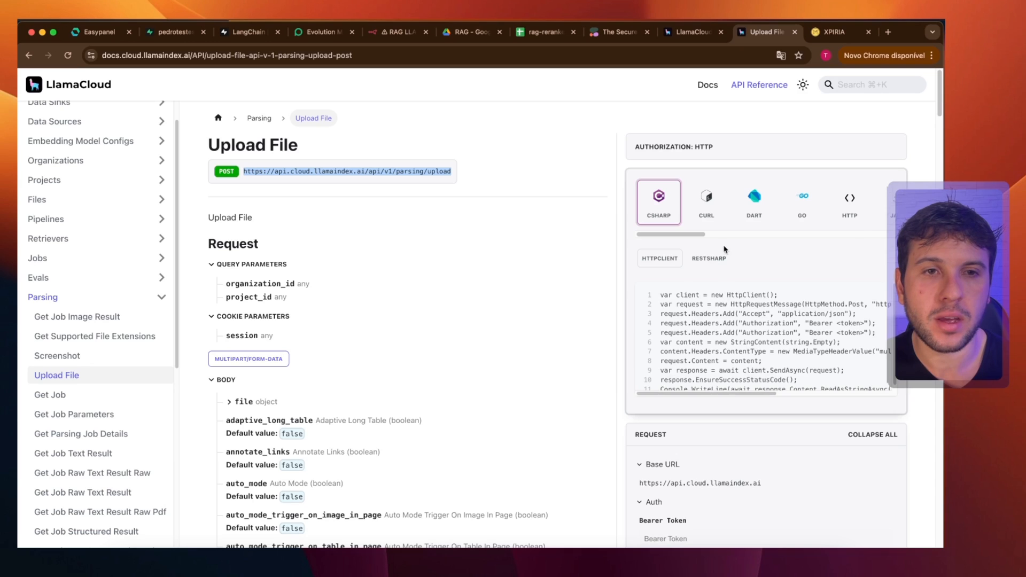
{"action": "left_click", "coordinate": [705, 209]}
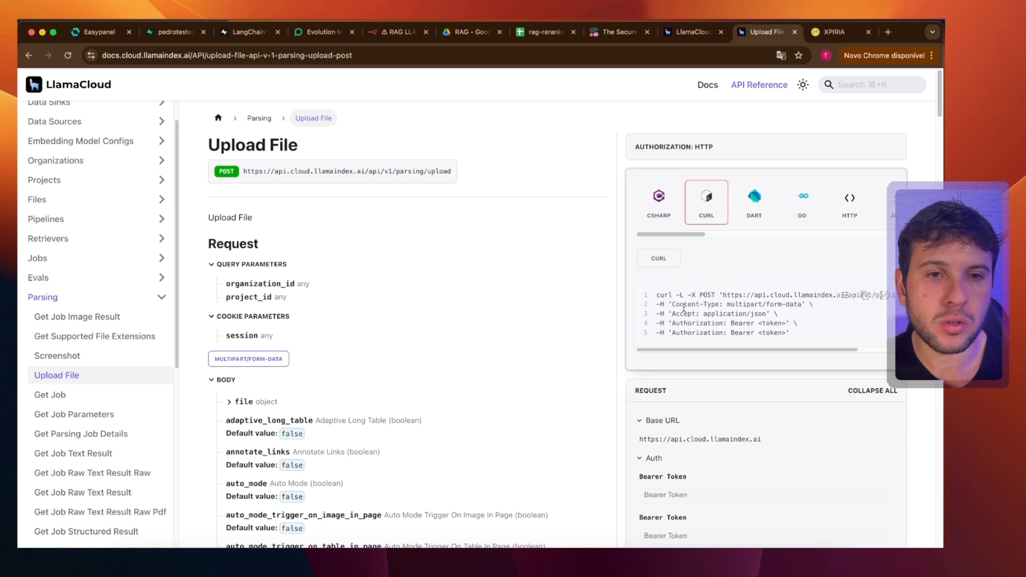
{"action": "left_click_drag", "start_coordinate": [673, 323], "coordinate": [771, 322]}
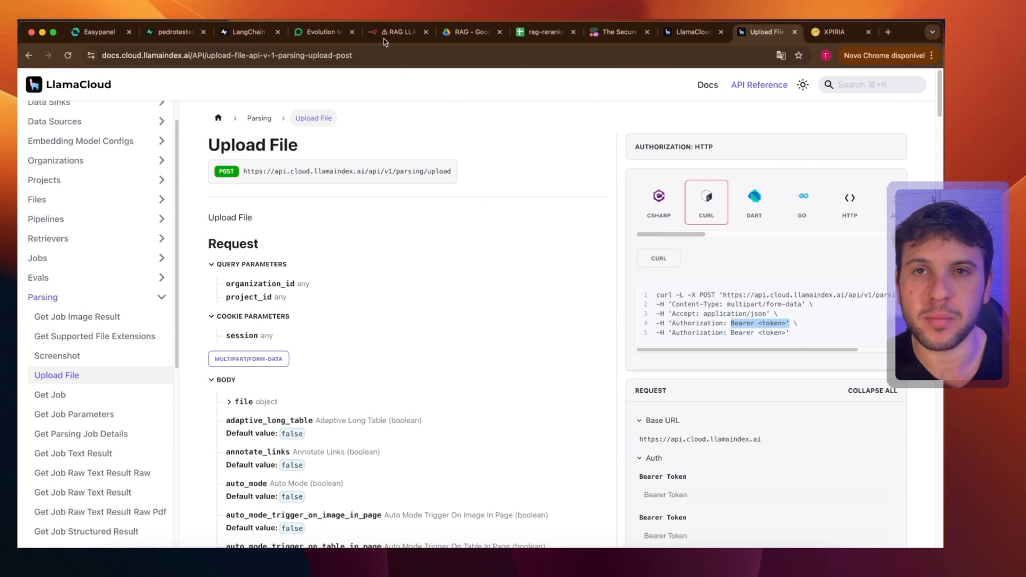
In the Parsing Llama Index node, set the LlamaCloud Header Auth credential's value to Bearer plus the copied API key and save it.
{"action": "left_click", "coordinate": [398, 32]}
{"action": "left_click", "coordinate": [401, 312]}
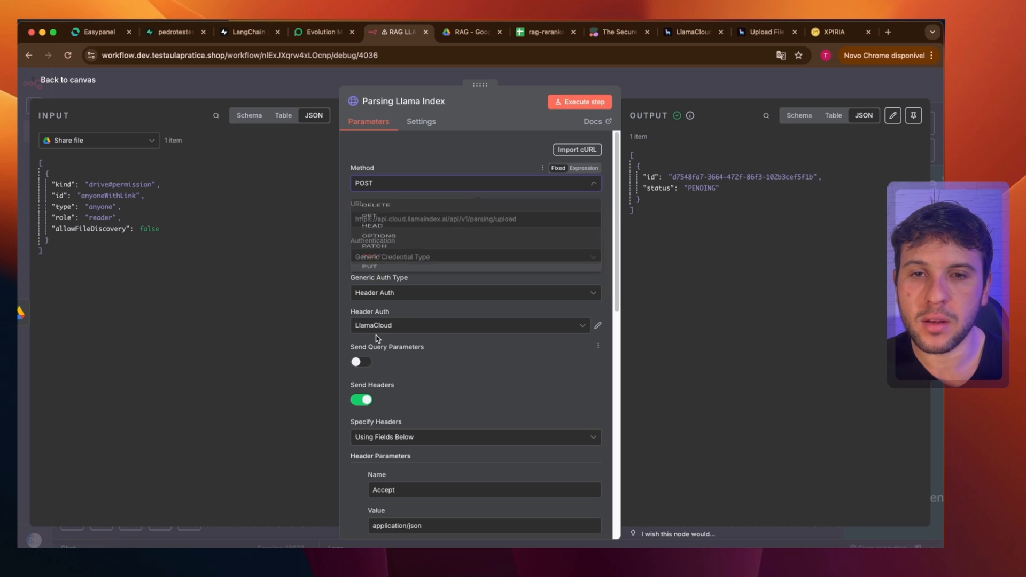
{"action": "left_click", "coordinate": [600, 326]}
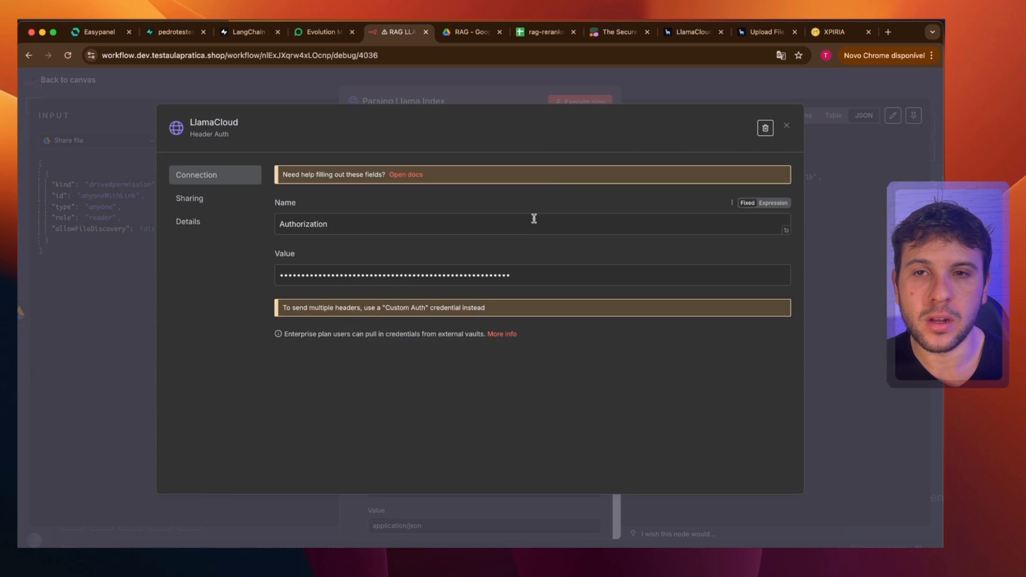
{"action": "double_click", "coordinate": [345, 227]}
{"action": "left_click", "coordinate": [718, 274]}
{"action": "left_click", "coordinate": [773, 253]}
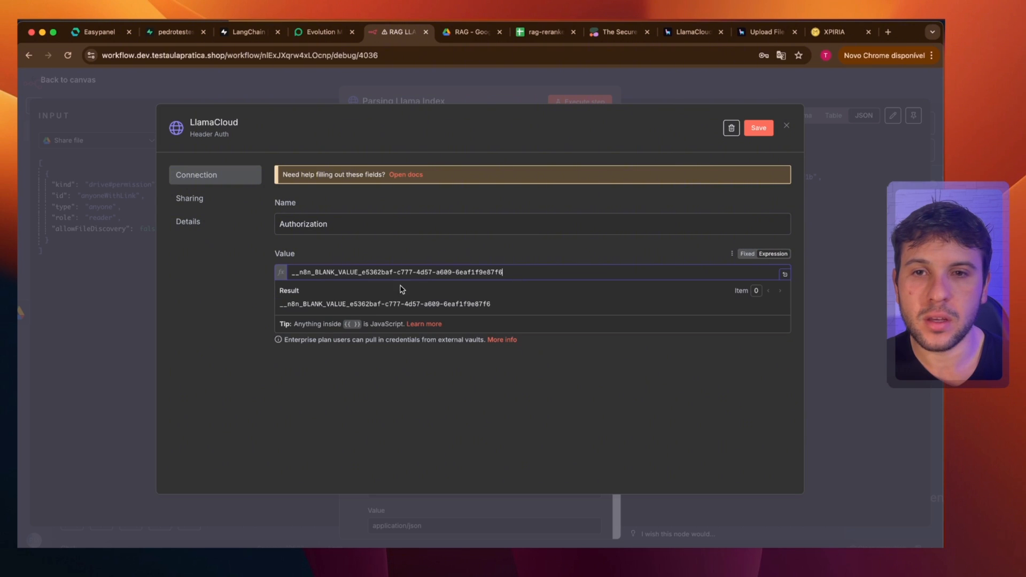
{"action": "key", "text": "ctrl+a"}
{"action": "type", "text": "b"}
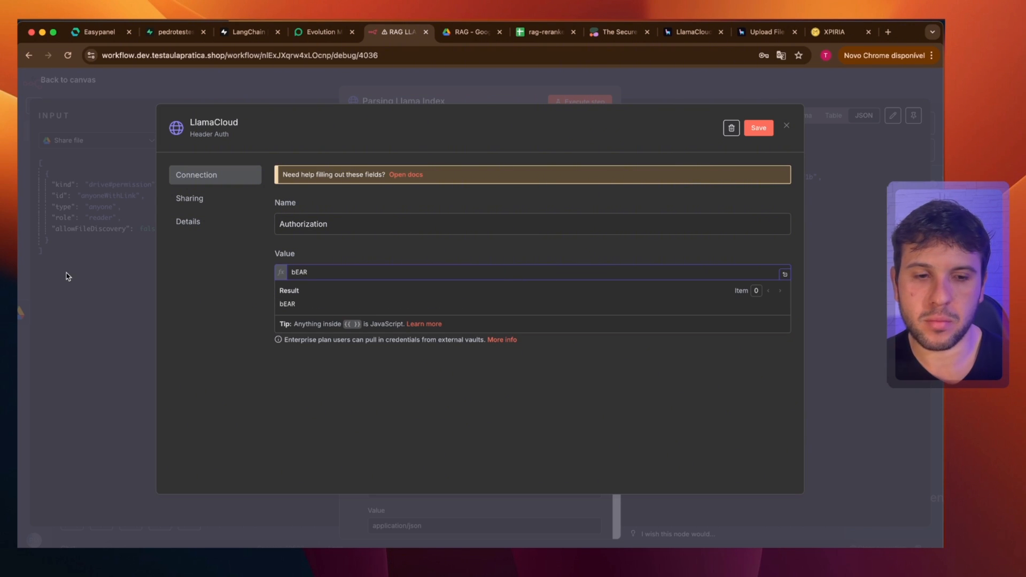
{"action": "key", "text": "super+v"}
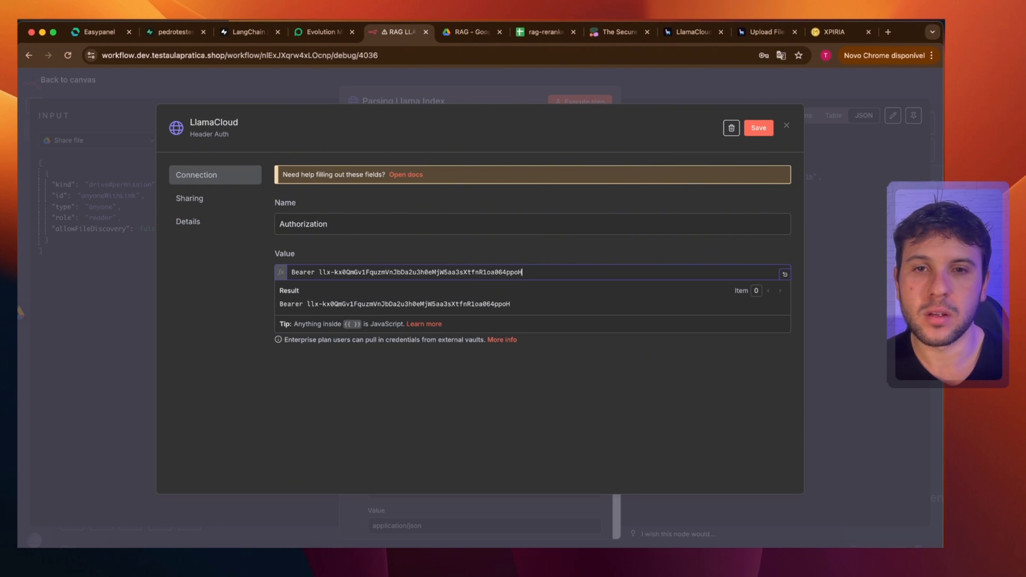
{"action": "left_click", "coordinate": [758, 131]}
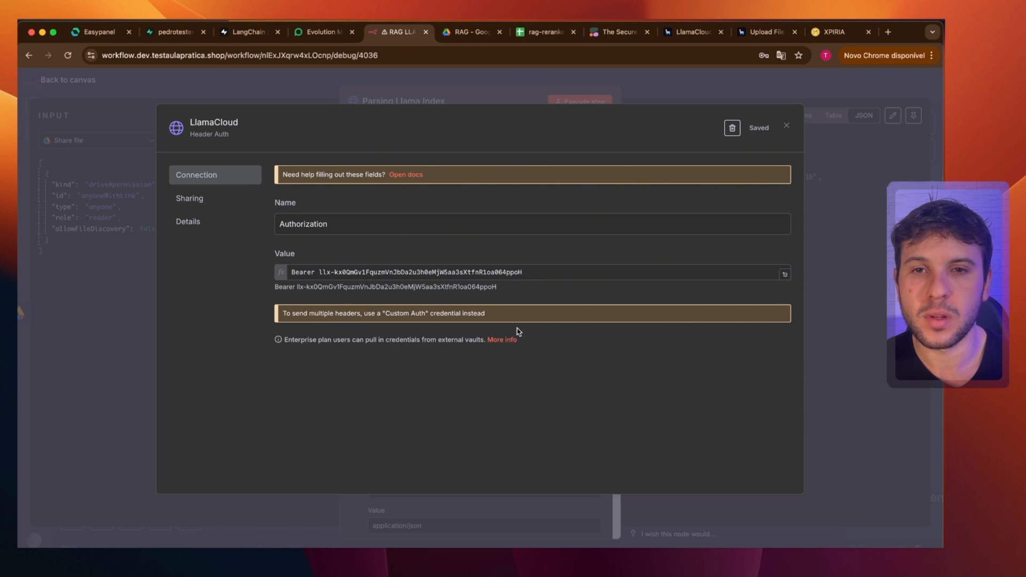
{"action": "left_click", "coordinate": [786, 126]}
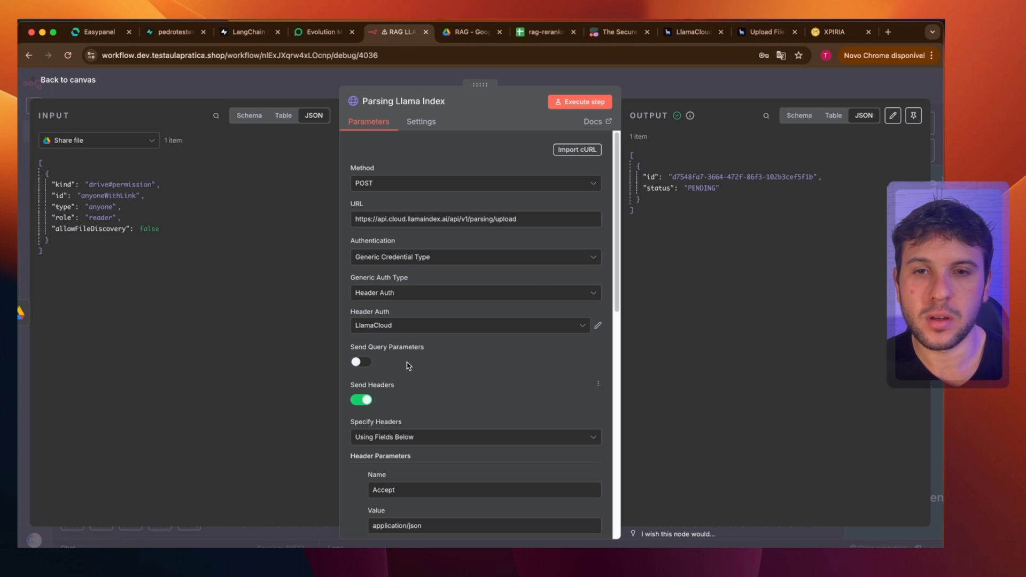
Review the node's Accept: application/json header and highlight the Send Body setting.
{"action": "scroll", "coordinate": [480, 318], "scroll_direction": "down", "scroll_amount": 5}
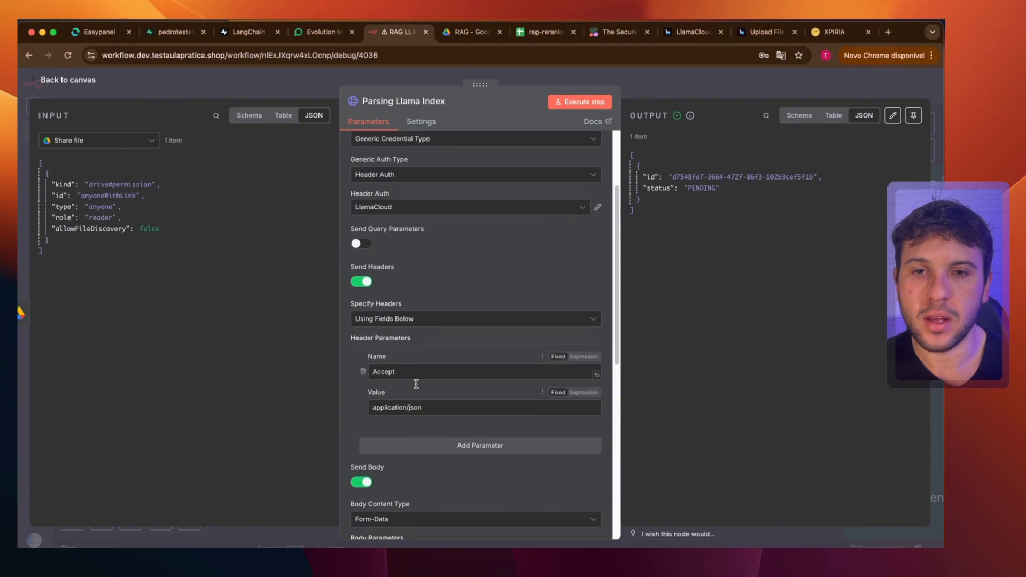
{"action": "left_click_drag", "start_coordinate": [415, 296], "coordinate": [371, 318]}
{"action": "triple_click", "coordinate": [418, 331]}
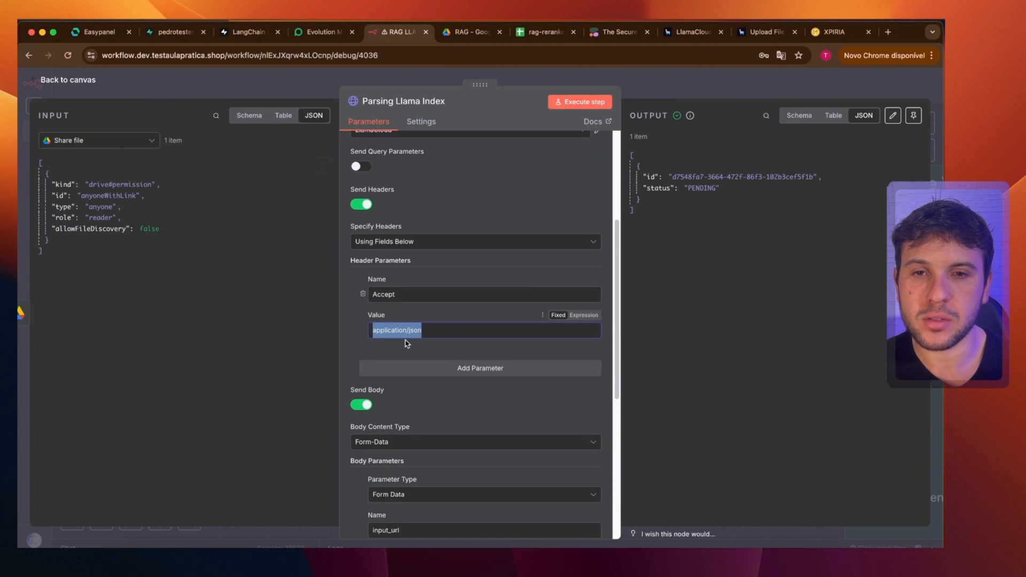
{"action": "scroll", "coordinate": [408, 339], "scroll_direction": "down", "scroll_amount": 5}
{"action": "left_click_drag", "start_coordinate": [385, 207], "coordinate": [345, 206]}
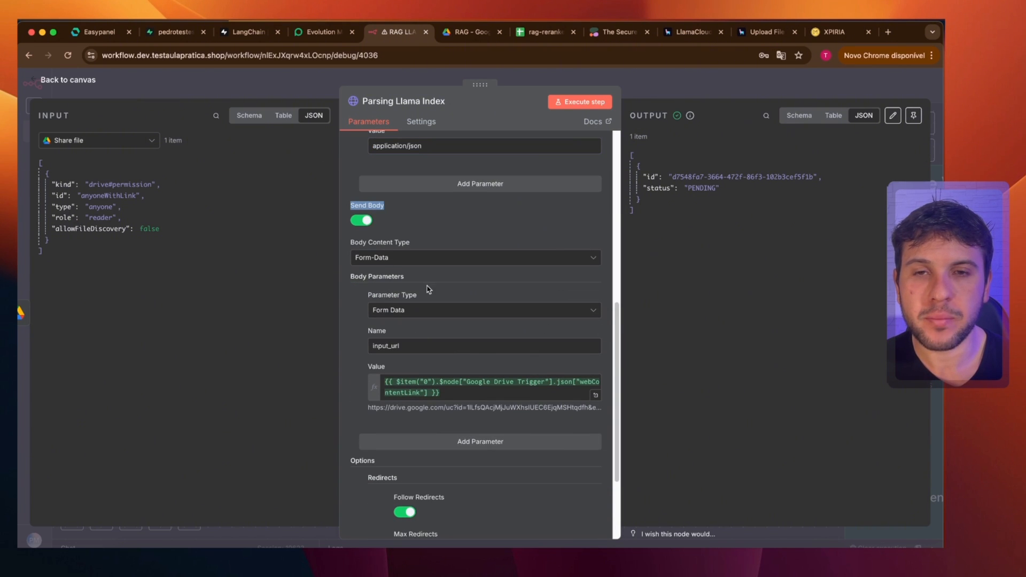
Review the Form-Data body content type and Form Data parameter type, and highlight the input_url parameter name.
{"action": "left_click", "coordinate": [380, 263]}
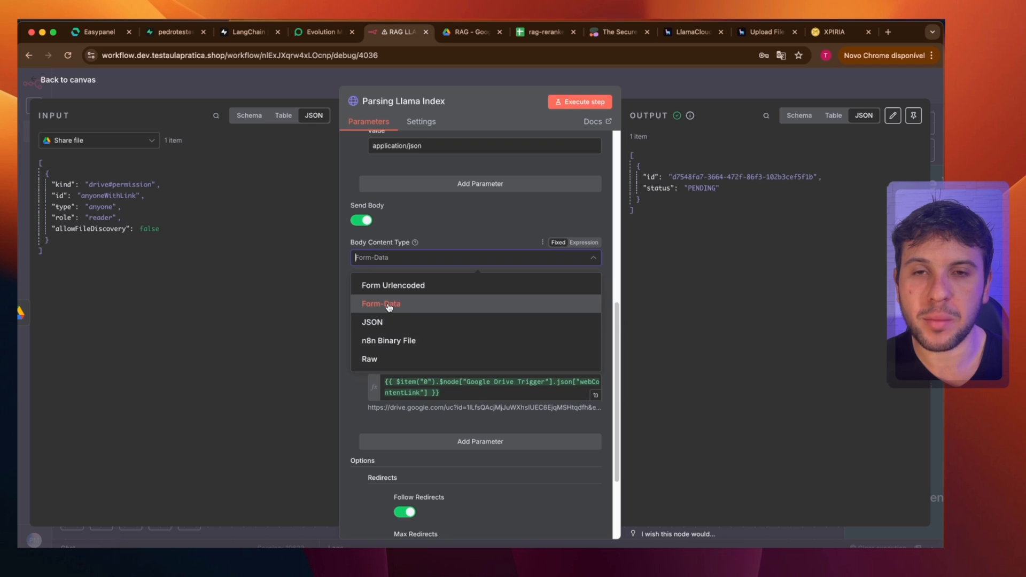
{"action": "left_click", "coordinate": [422, 299]}
{"action": "left_click", "coordinate": [416, 310]}
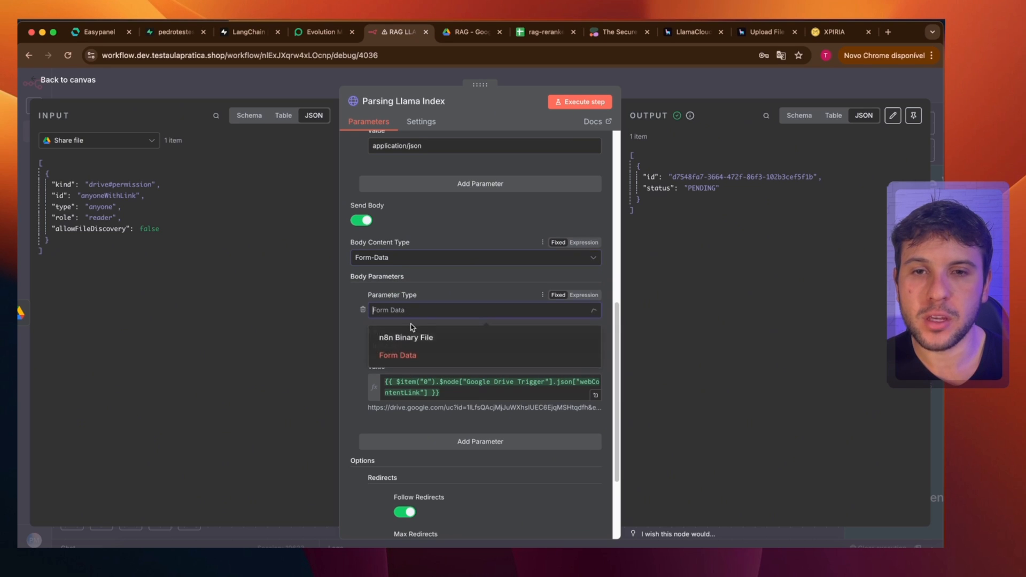
{"action": "left_click", "coordinate": [407, 349]}
{"action": "left_click_drag", "start_coordinate": [407, 346], "coordinate": [338, 347]}
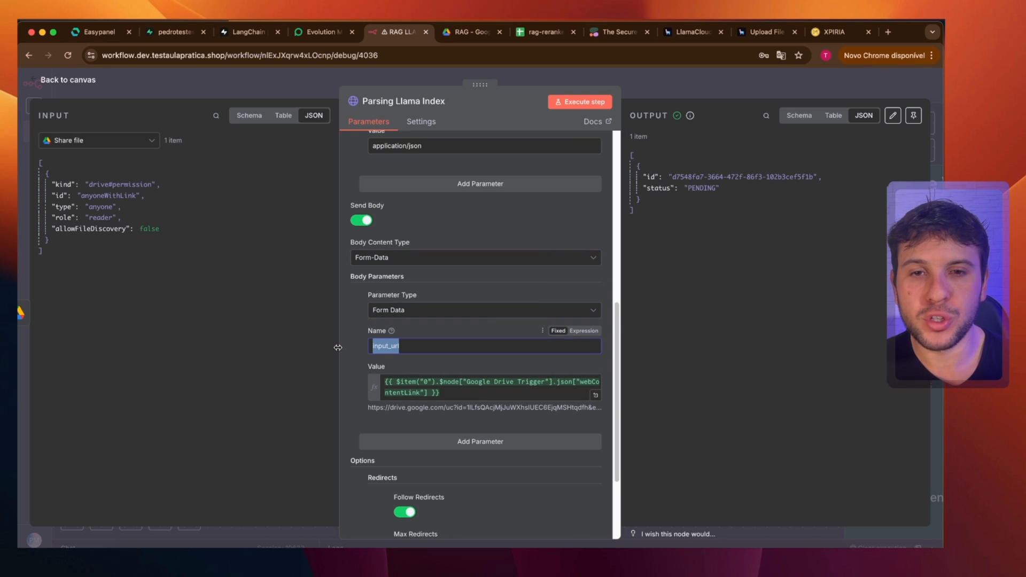
Inspect the input_url value expression and locate webContentLink in the Google Drive Trigger's input data.
{"action": "left_click", "coordinate": [449, 391]}
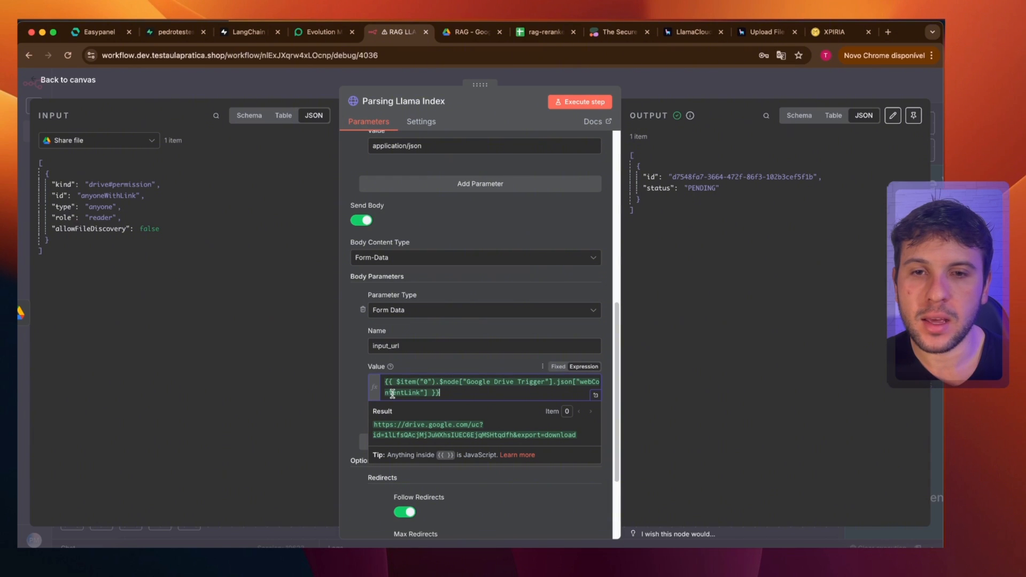
{"action": "left_click_drag", "start_coordinate": [581, 384], "coordinate": [424, 395]}
{"action": "left_click", "coordinate": [123, 143]}
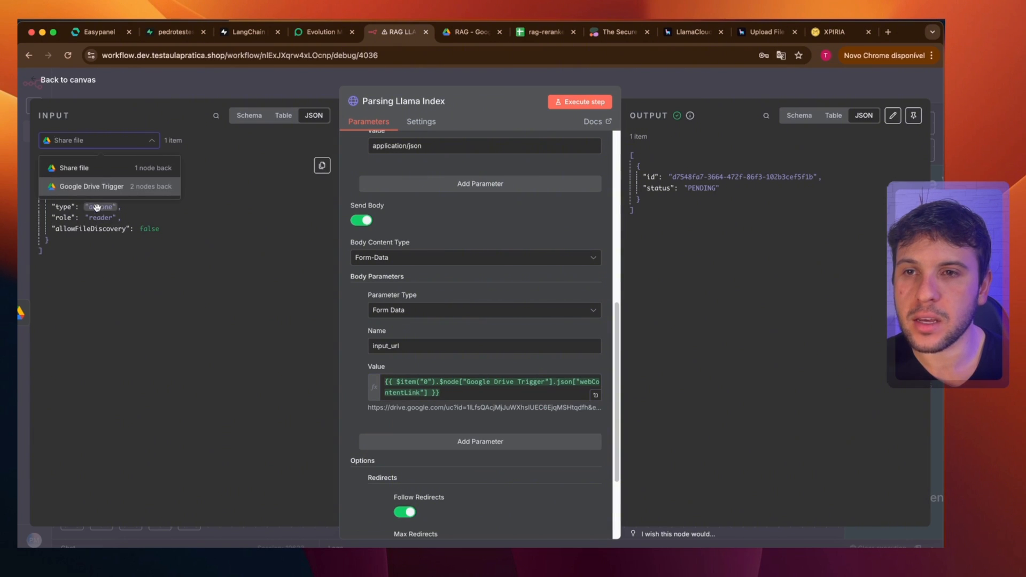
{"action": "left_click", "coordinate": [106, 175]}
{"action": "left_click", "coordinate": [101, 140]}
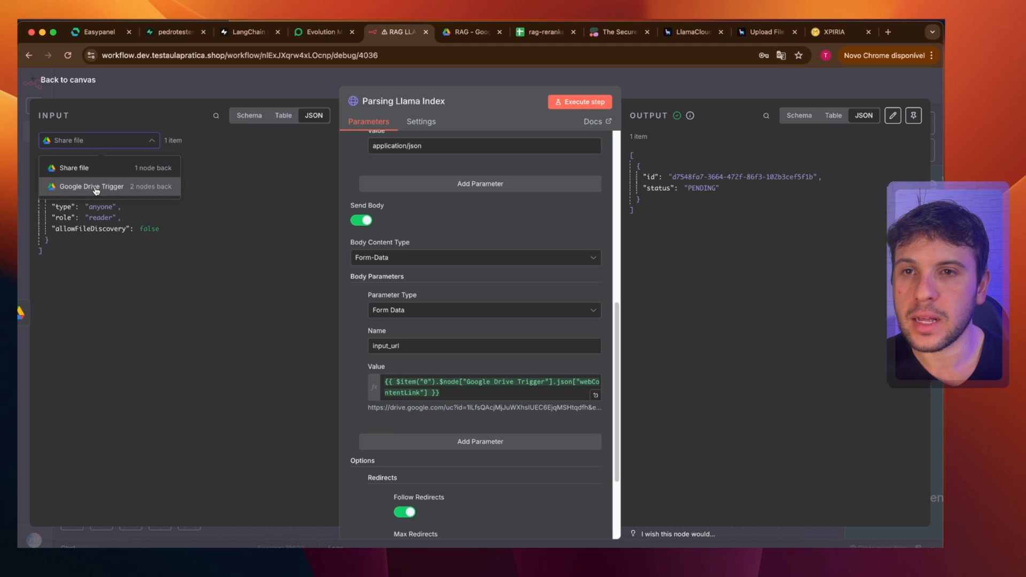
{"action": "left_click", "coordinate": [95, 183]}
{"action": "scroll", "coordinate": [190, 357], "scroll_direction": "down", "scroll_amount": 10}
{"action": "scroll", "coordinate": [191, 357], "scroll_direction": "up", "scroll_amount": 7}
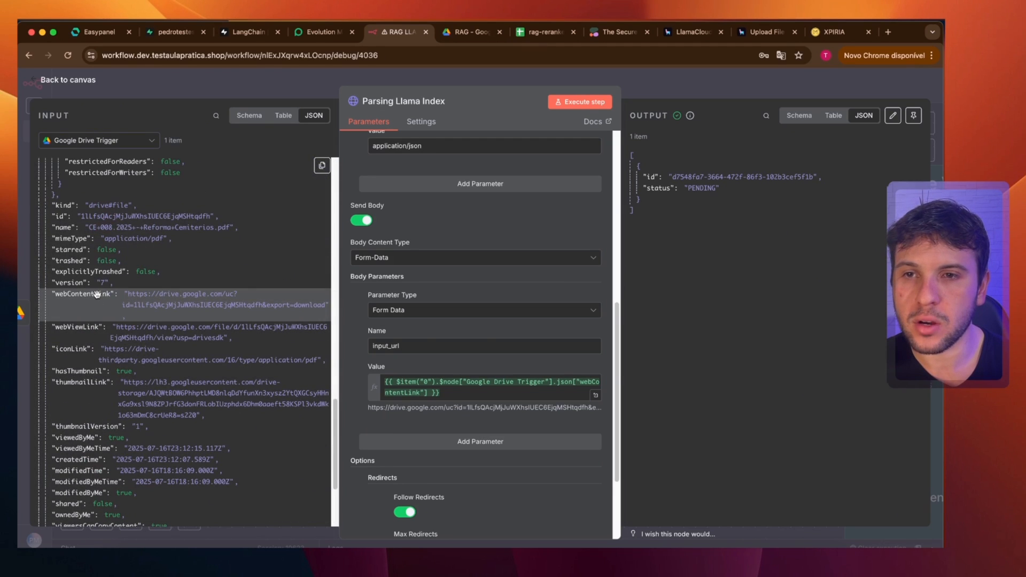
{"action": "left_click_drag", "start_coordinate": [97, 295], "coordinate": [116, 305]}
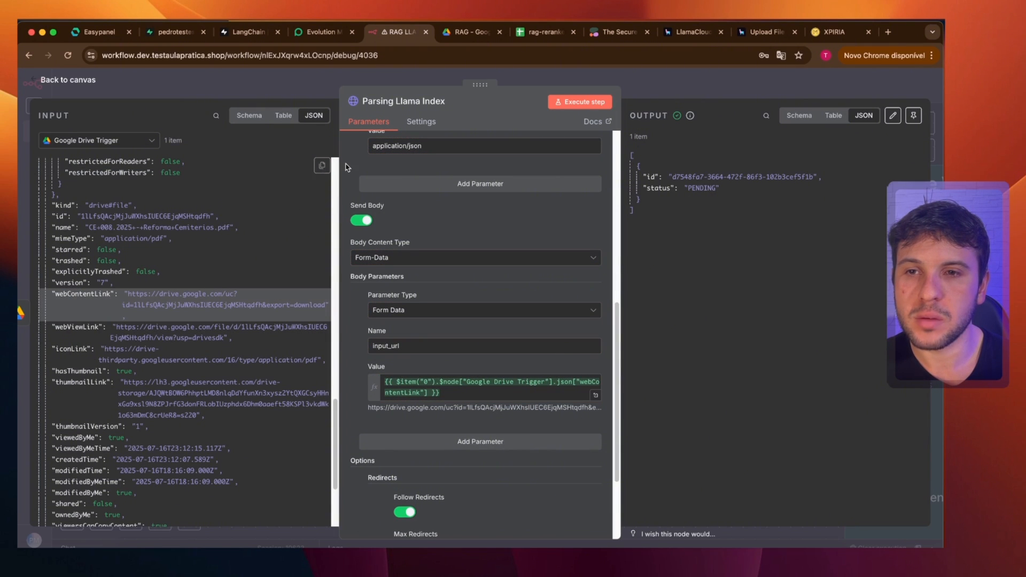
Copy the item path of webContentLink and show the matching expression in the input_url value.
{"action": "left_click", "coordinate": [322, 166]}
{"action": "left_click", "coordinate": [327, 224]}
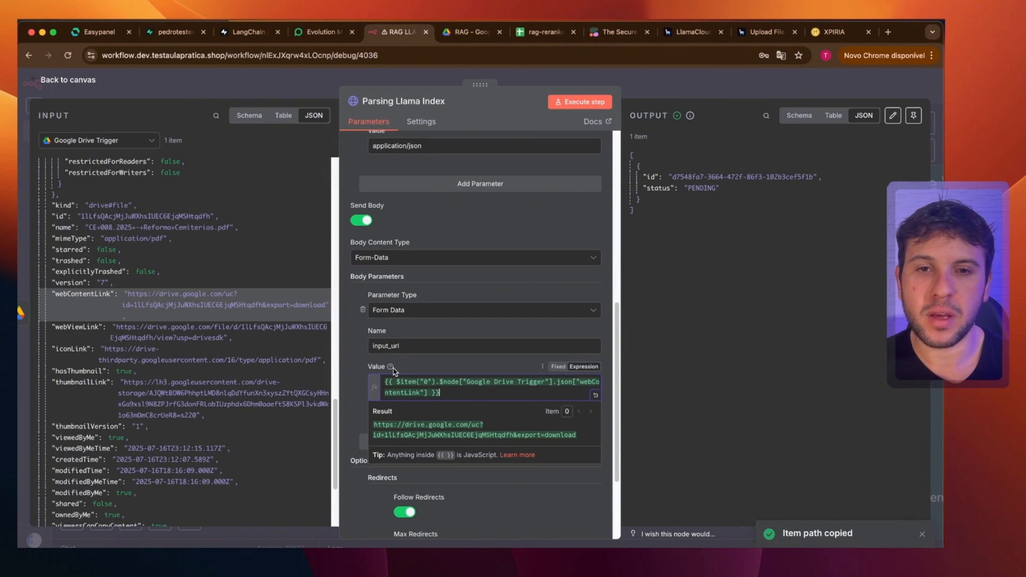
{"action": "left_click", "coordinate": [433, 365]}
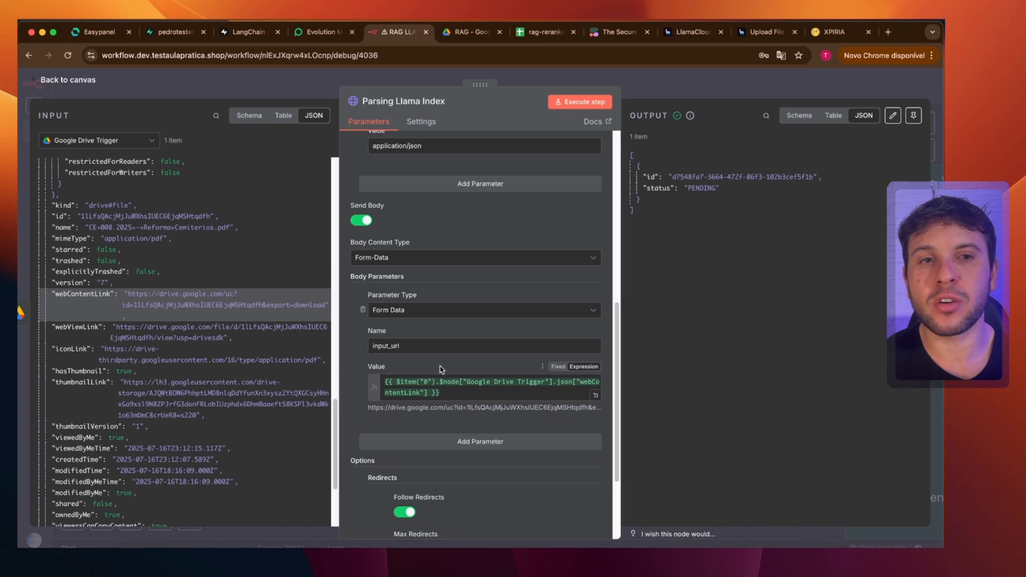
{"action": "left_click", "coordinate": [470, 393]}
{"action": "left_click", "coordinate": [410, 366]}
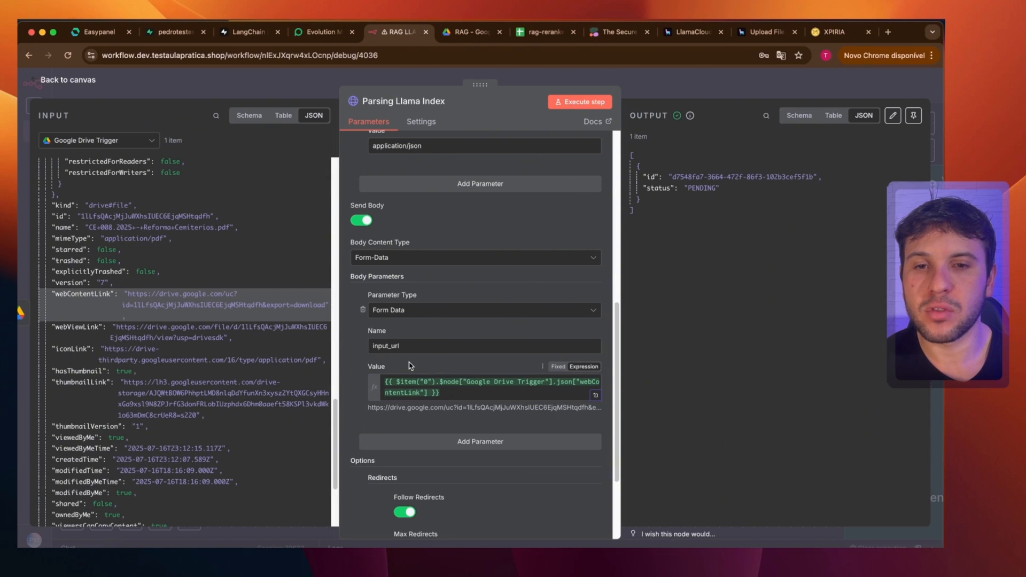
Highlight the parsing upload URL in the Parsing Llama Index node and return to the canvas.
{"action": "scroll", "coordinate": [463, 453], "scroll_direction": "up", "scroll_amount": 10}
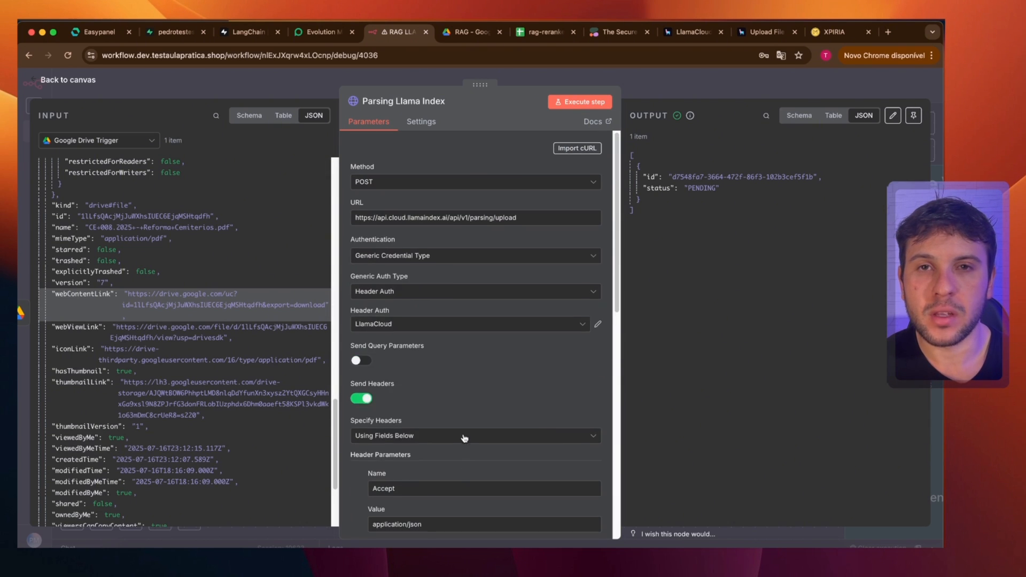
{"action": "left_click_drag", "start_coordinate": [540, 222], "coordinate": [329, 216]}
{"action": "left_click", "coordinate": [531, 82]}
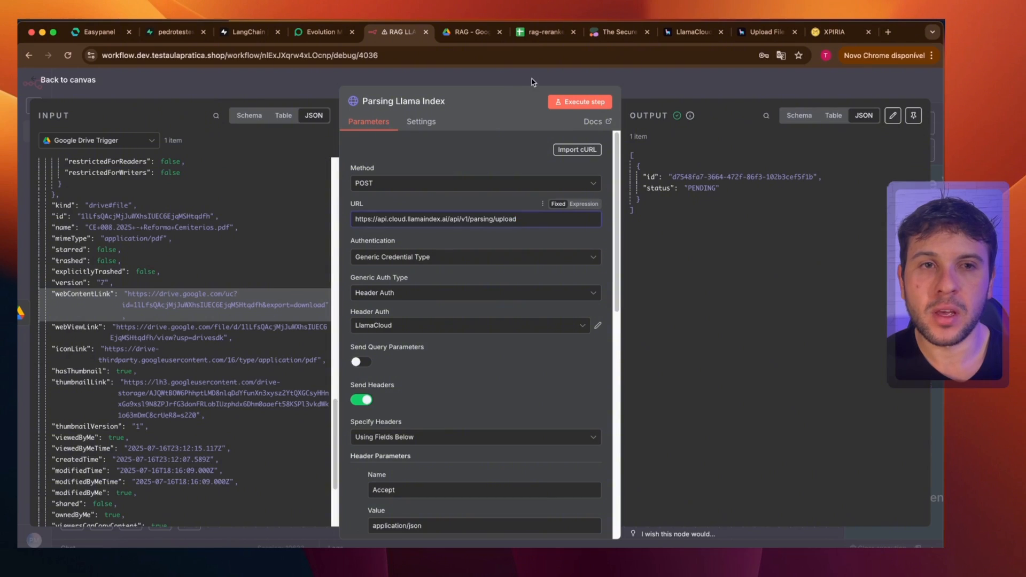
Check the wait settings of the Aguarda Resultado node and close it.
{"action": "left_click_drag", "start_coordinate": [630, 434], "coordinate": [403, 419]}
{"action": "double_click", "coordinate": [378, 294]}
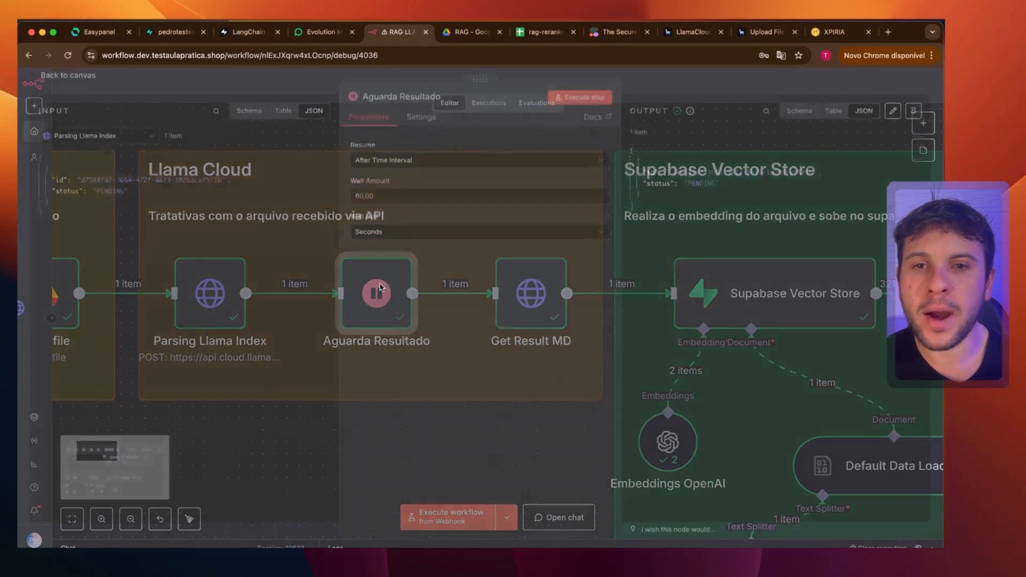
{"action": "key", "text": "Escape"}
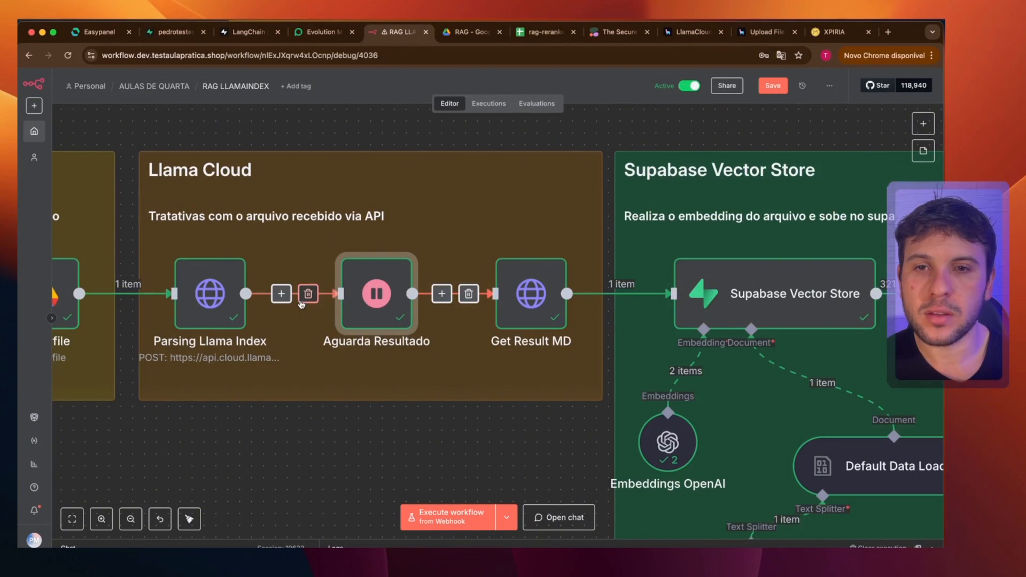
Run the workflow from the Google Drive Trigger through the Parsing Llama Index node.
{"action": "scroll", "coordinate": [631, 391], "scroll_direction": "left", "scroll_amount": 8}
{"action": "scroll", "coordinate": [631, 392], "scroll_direction": "down", "scroll_amount": 2}
{"action": "mouse_move", "coordinate": [277, 318]}
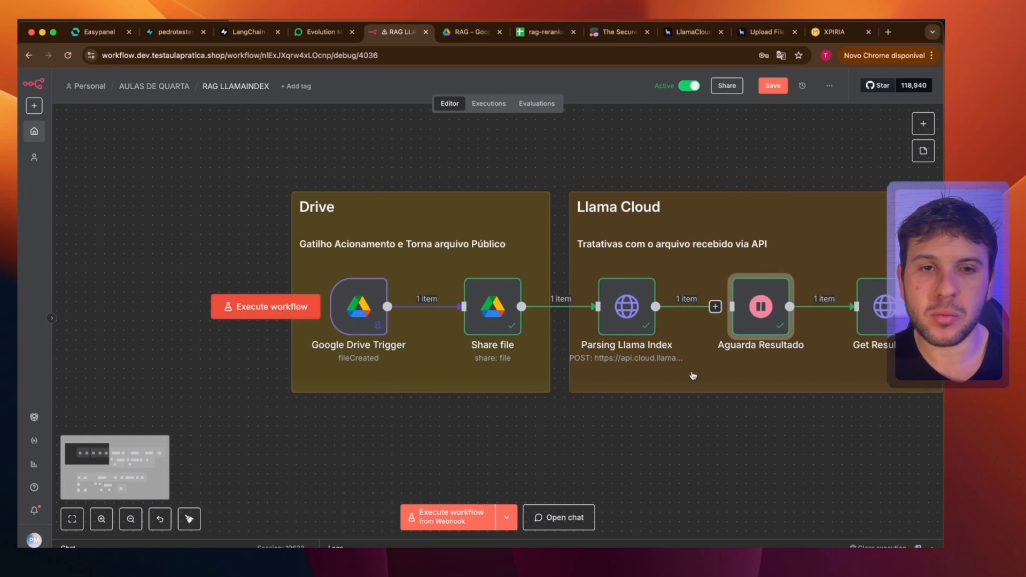
{"action": "left_click_drag", "start_coordinate": [693, 375], "coordinate": [341, 381]}
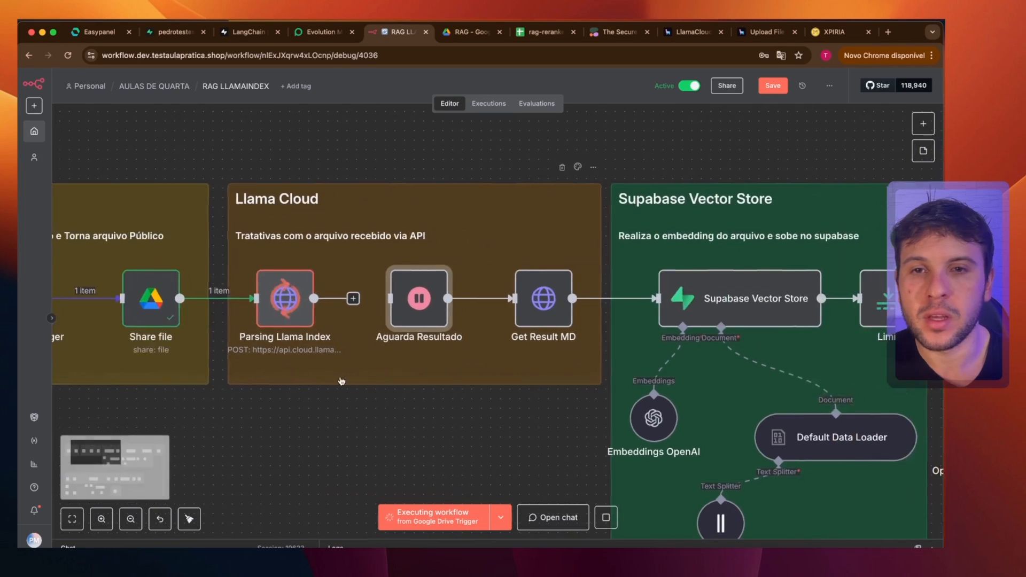
{"action": "scroll", "coordinate": [312, 280], "scroll_direction": "up", "scroll_amount": 2}
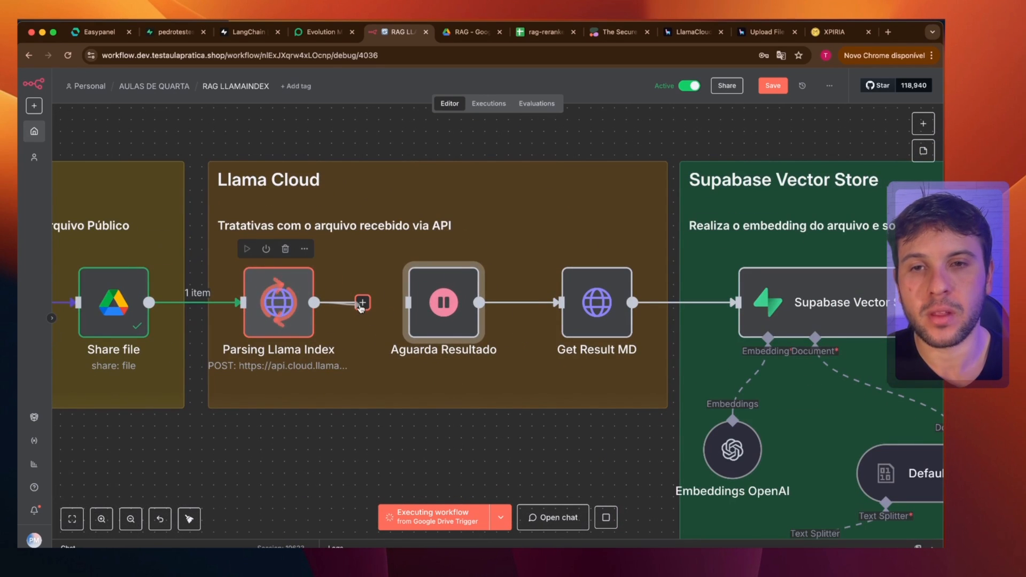
{"action": "left_click", "coordinate": [362, 303]}
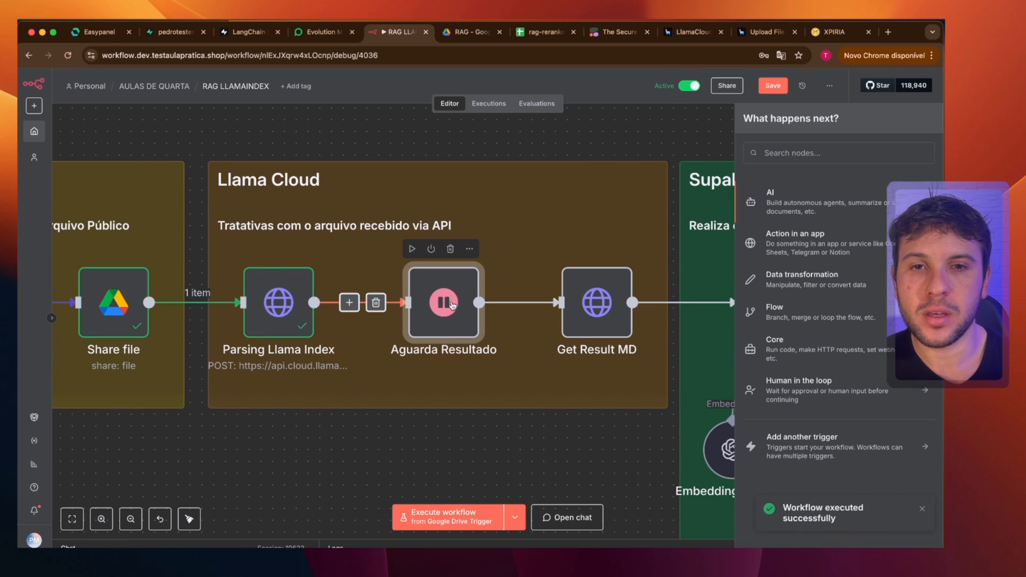
Set the Aguarda Resultado node's wait amount to 1 second and execute that node.
{"action": "scroll", "coordinate": [427, 309], "scroll_direction": "right", "scroll_amount": 3}
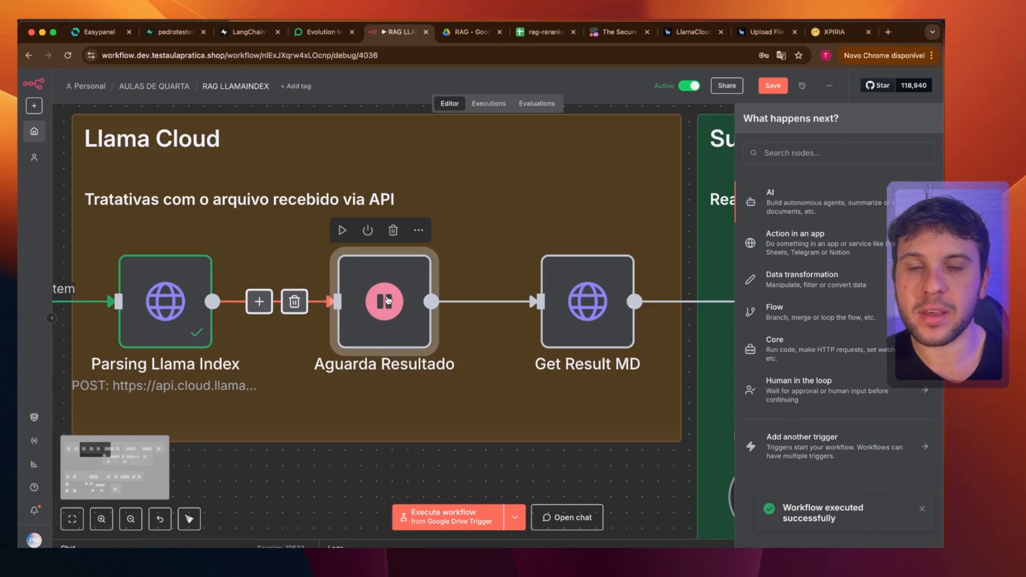
{"action": "double_click", "coordinate": [386, 301]}
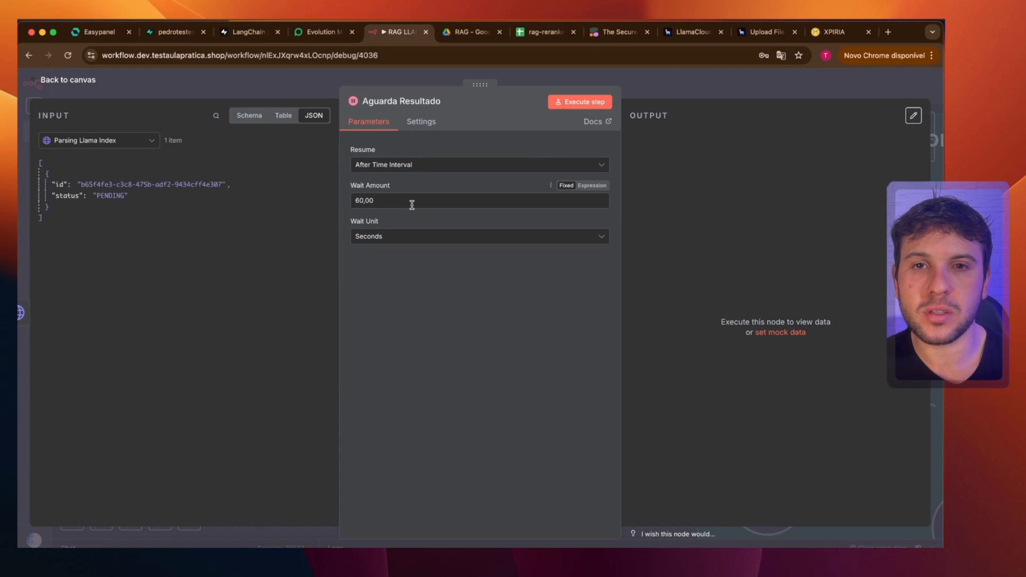
{"action": "left_click_drag", "start_coordinate": [412, 205], "coordinate": [280, 206]}
{"action": "type", "text": "1"}
{"action": "left_click", "coordinate": [492, 332]}
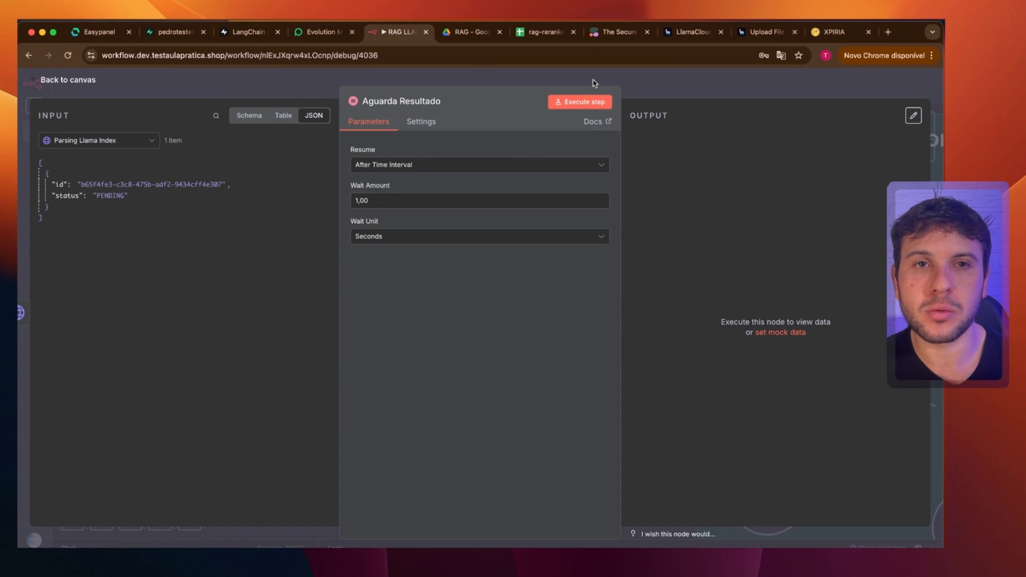
{"action": "left_click", "coordinate": [593, 83]}
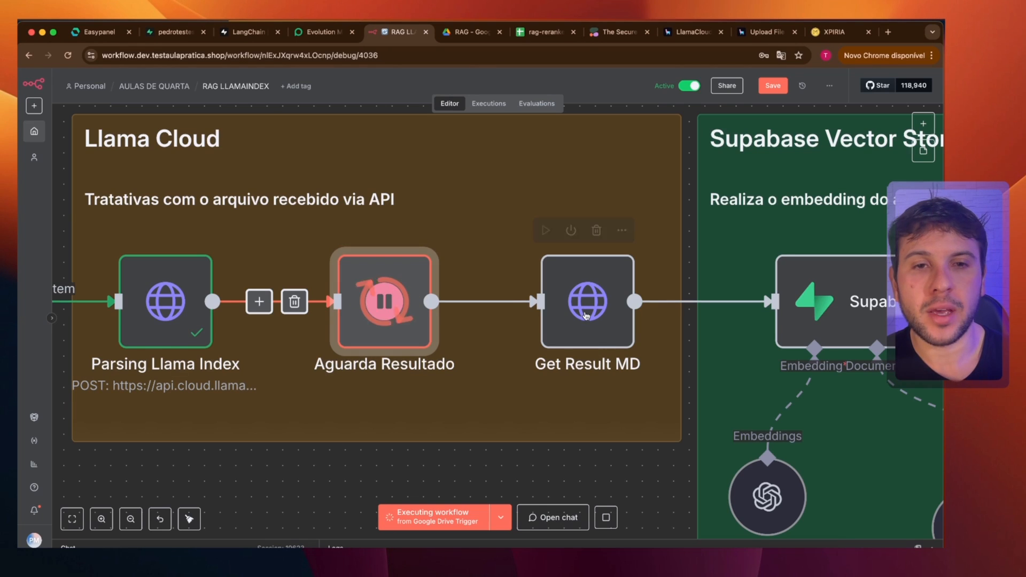
Open the Get Result MD request node in the Llama Cloud section to view its parameters.
{"action": "left_click_drag", "start_coordinate": [587, 309], "coordinate": [520, 308]}
{"action": "left_click", "coordinate": [520, 308]}
{"action": "double_click", "coordinate": [520, 308]}
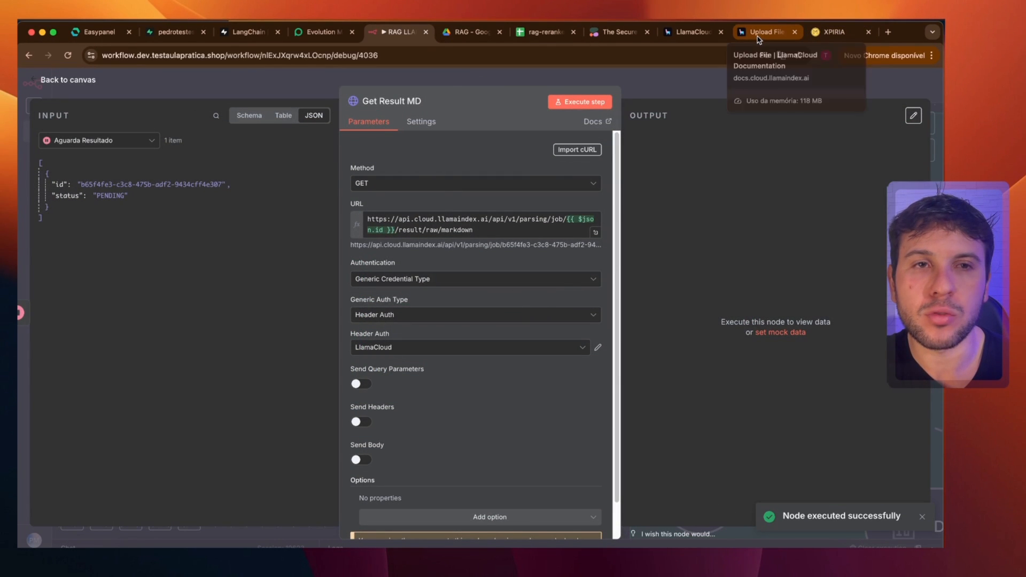
Switch to the LlamaCloud API documentation and open the Get Job Raw Md Result endpoint under Parsing.
{"action": "left_click", "coordinate": [758, 33]}
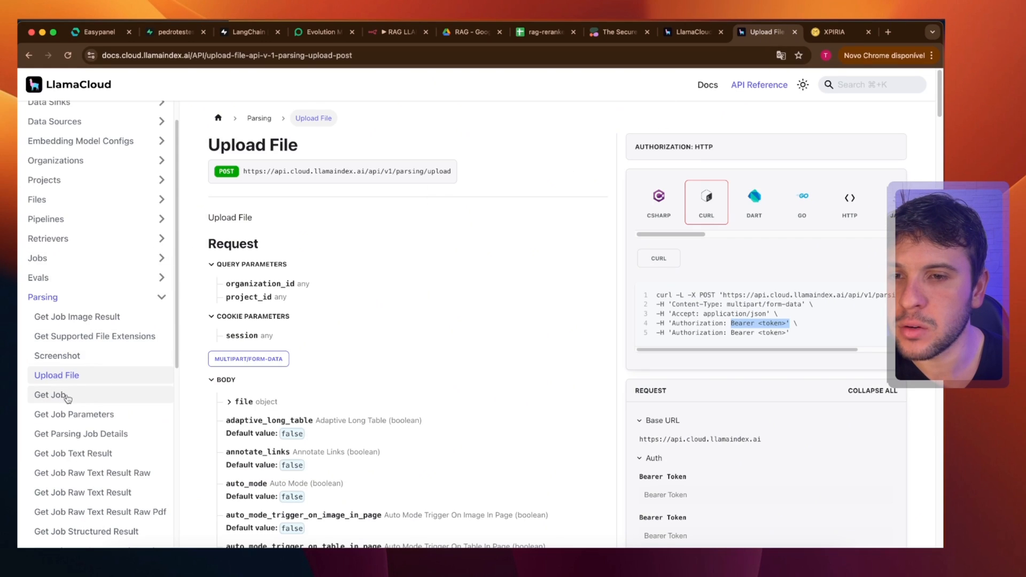
{"action": "scroll", "coordinate": [99, 383], "scroll_direction": "down", "scroll_amount": 4}
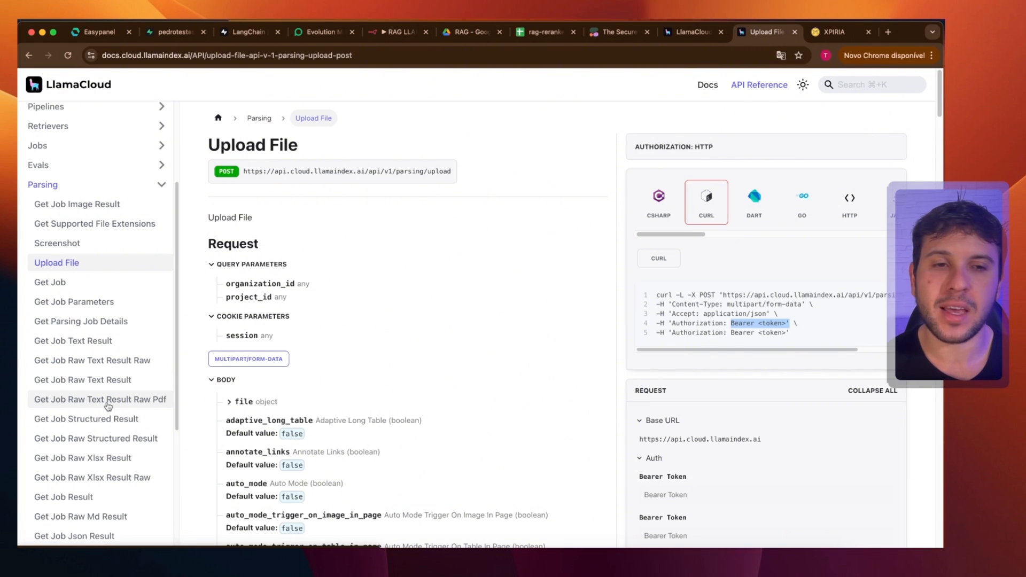
{"action": "scroll", "coordinate": [108, 406], "scroll_direction": "down", "scroll_amount": 3}
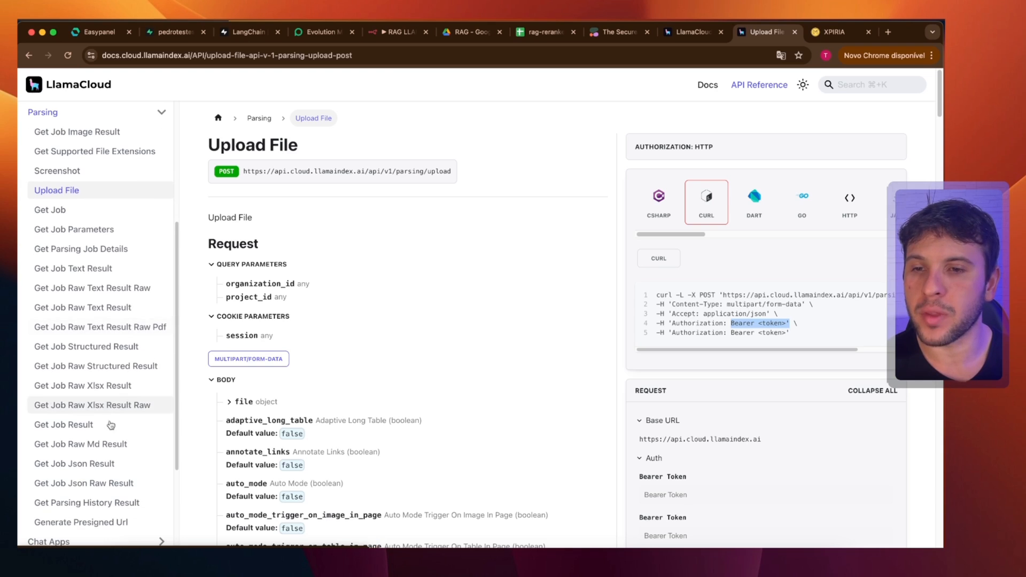
{"action": "left_click", "coordinate": [134, 449]}
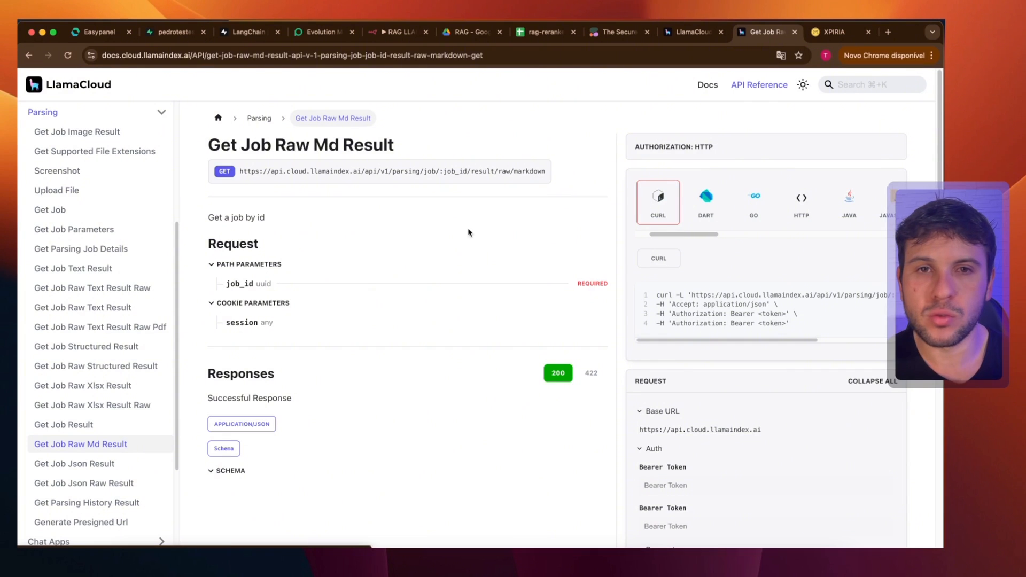
Compare the documented request method with the Get Result MD node's method and keep GET selected.
{"action": "left_click", "coordinate": [398, 32]}
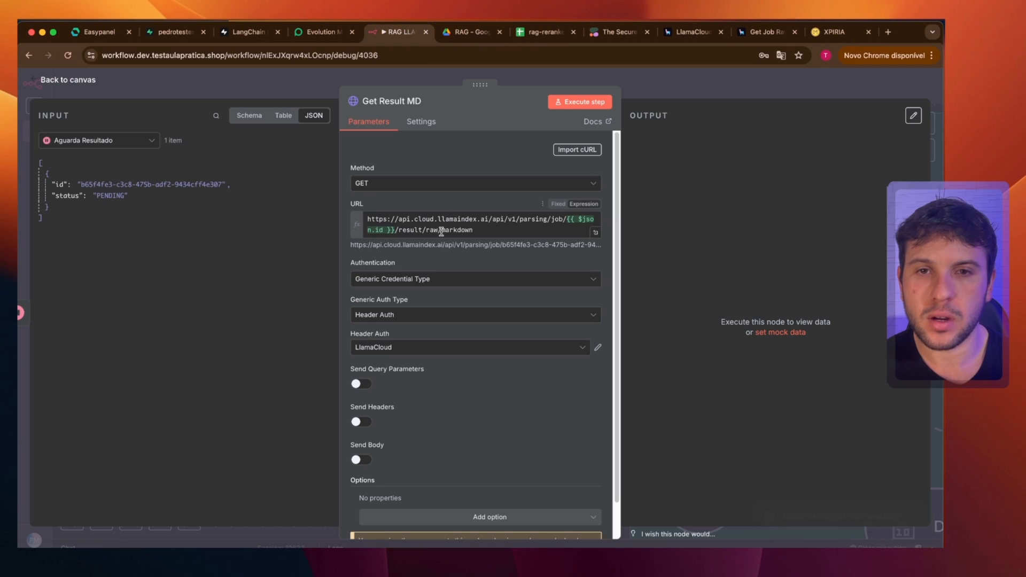
{"action": "left_click", "coordinate": [758, 33]}
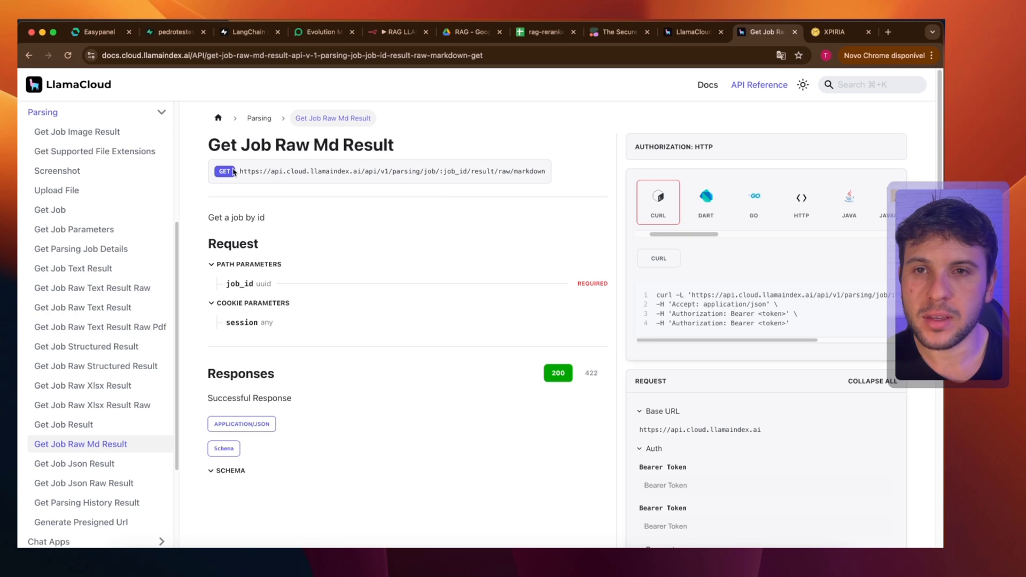
{"action": "left_click", "coordinate": [398, 31]}
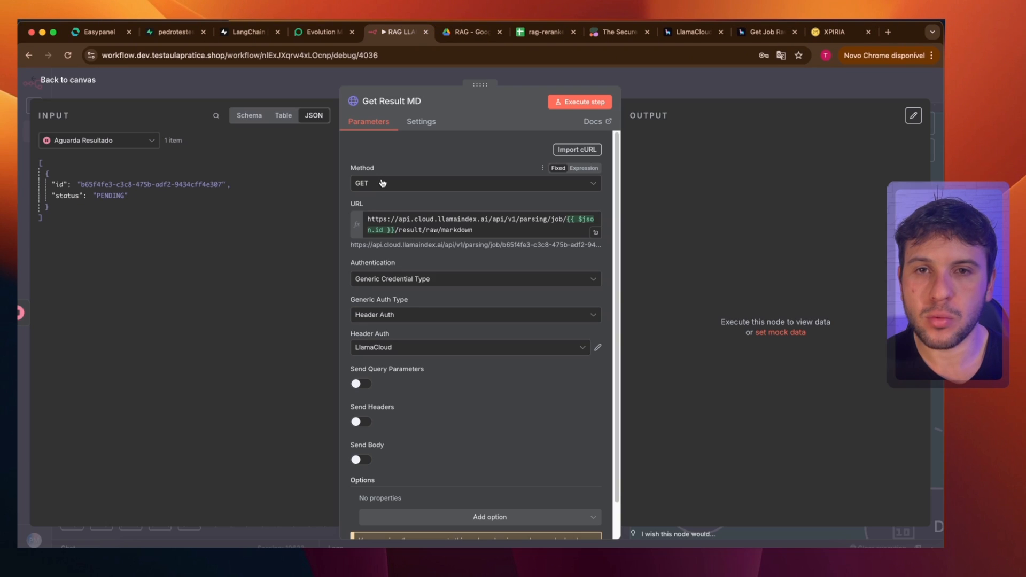
{"action": "left_click", "coordinate": [376, 184]}
{"action": "left_click", "coordinate": [383, 229]}
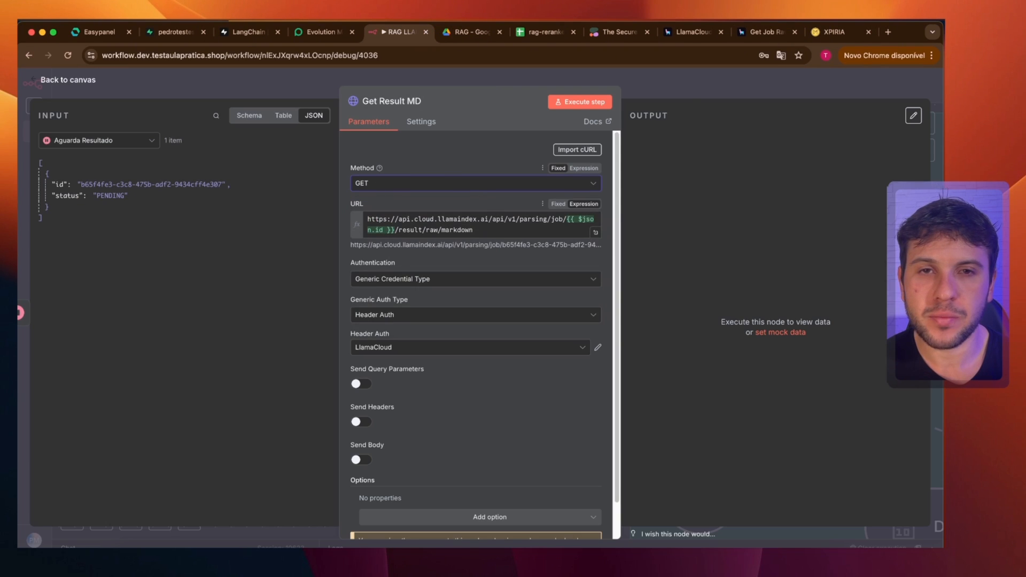
Highlight the endpoint URL in the documentation and compare it with the GET request URL in the Get Result MD node.
{"action": "left_click", "coordinate": [764, 32]}
{"action": "left_click_drag", "start_coordinate": [242, 172], "coordinate": [575, 177]}
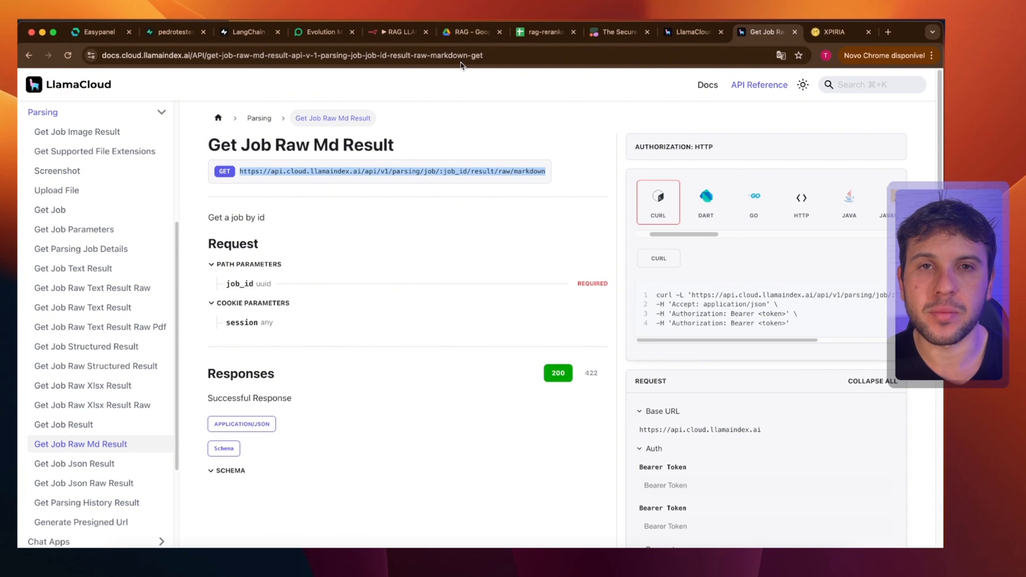
{"action": "left_click", "coordinate": [398, 32]}
{"action": "left_click", "coordinate": [406, 183]}
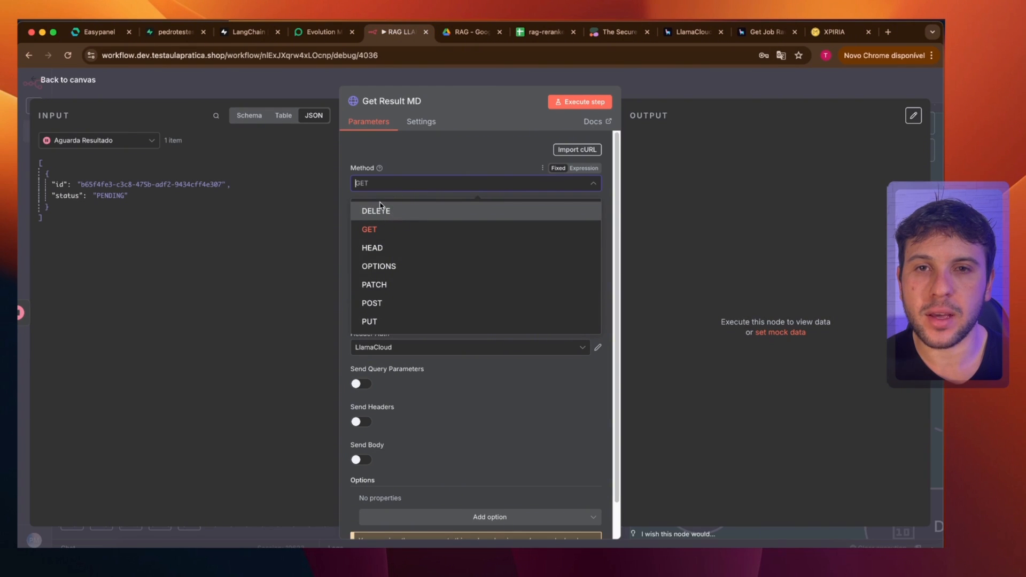
{"action": "left_click", "coordinate": [377, 228]}
{"action": "left_click_drag", "start_coordinate": [472, 232], "coordinate": [296, 205]}
{"action": "left_click", "coordinate": [552, 212]}
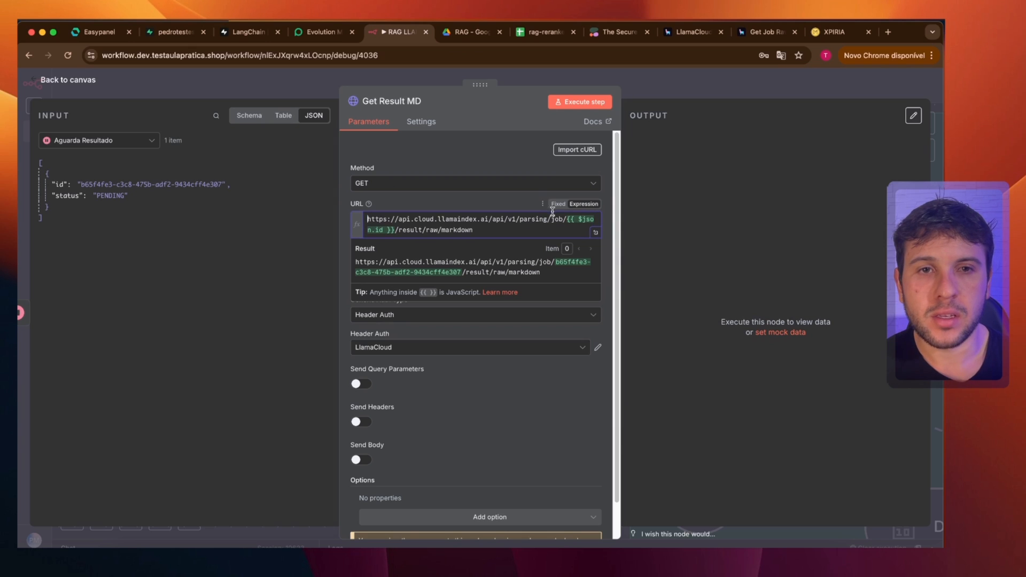
Highlight the {{ $json.id }} expression that replaces job_id in the Get Result MD URL, and close the node.
{"action": "left_click_drag", "start_coordinate": [568, 219], "coordinate": [398, 231]}
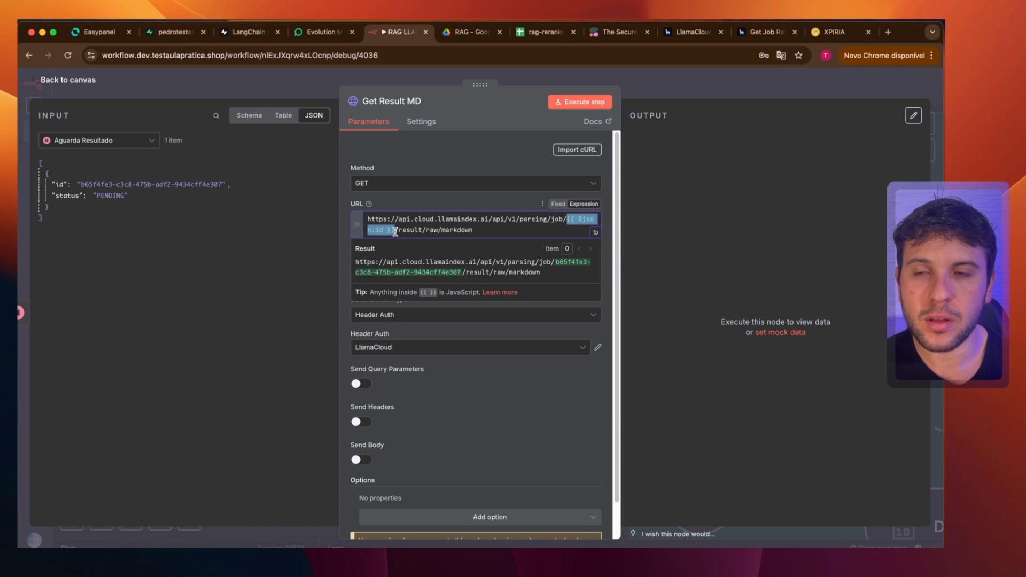
{"action": "left_click", "coordinate": [398, 229]}
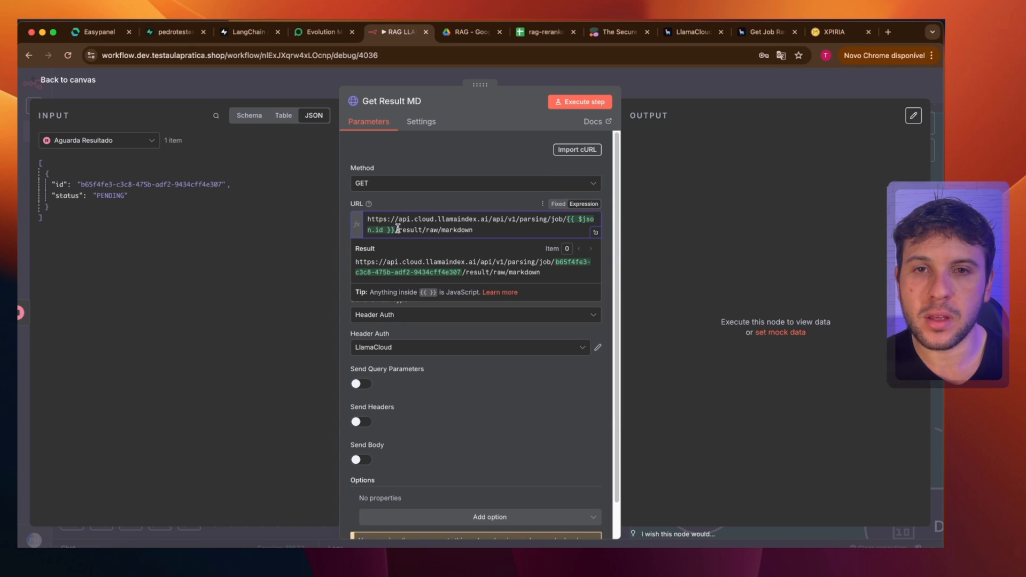
{"action": "left_click_drag", "start_coordinate": [394, 231], "coordinate": [572, 221]}
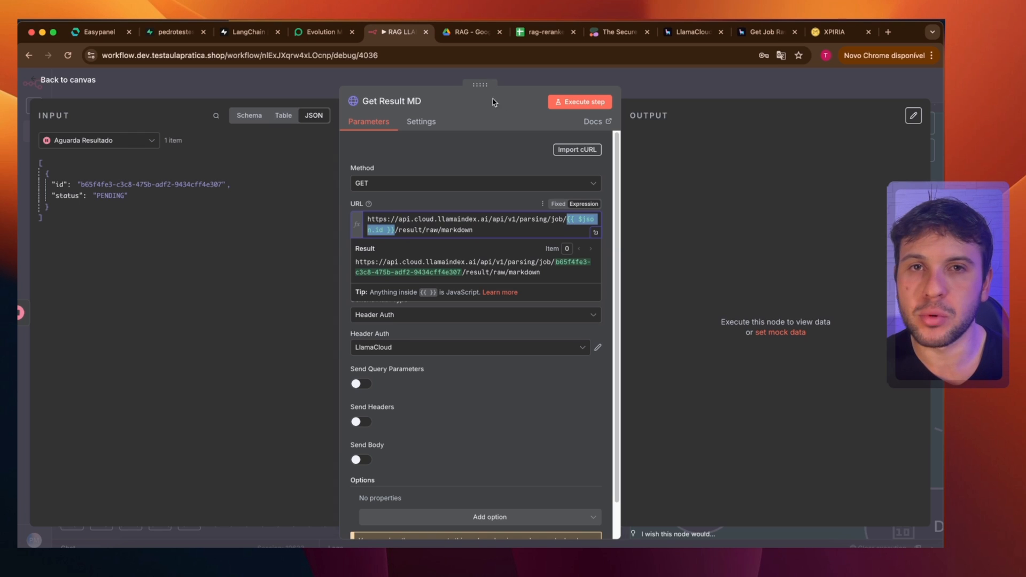
{"action": "key", "text": "Escape"}
Inspect the job id in the Parsing Llama Index node's output and return to the canvas.
{"action": "left_click_drag", "start_coordinate": [125, 305], "coordinate": [515, 298]}
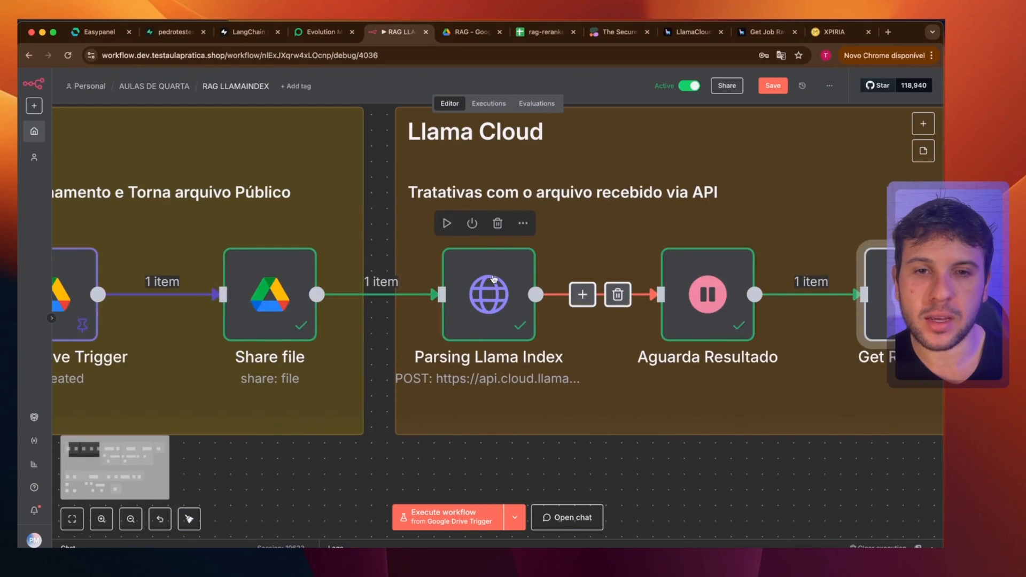
{"action": "double_click", "coordinate": [492, 278]}
{"action": "left_click_drag", "start_coordinate": [672, 176], "coordinate": [821, 175]}
{"action": "left_click", "coordinate": [684, 78]}
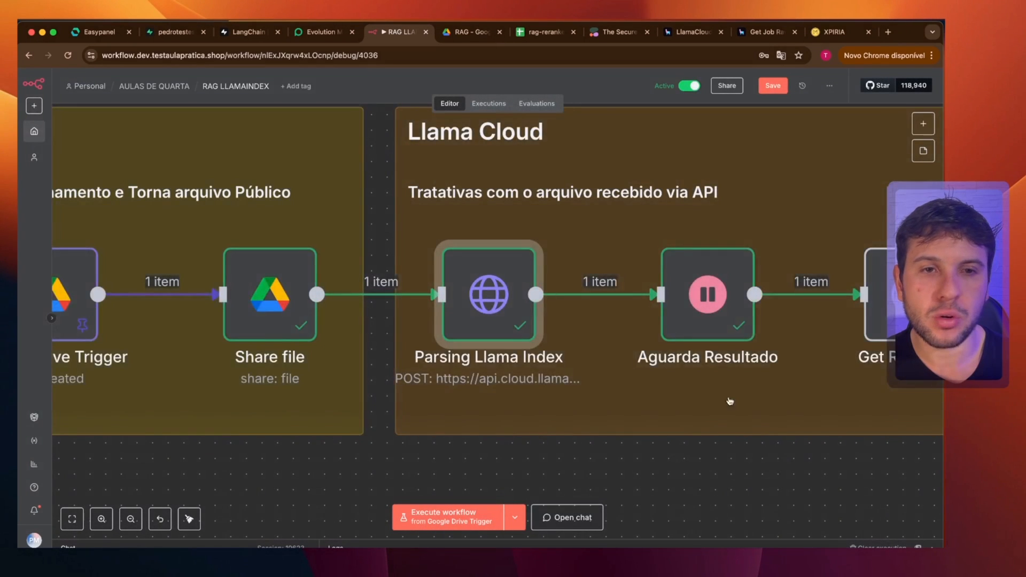
Reopen the Get Result MD node and match the id in its input data with the URL expression.
{"action": "left_click_drag", "start_coordinate": [731, 401], "coordinate": [412, 371]}
{"action": "left_click", "coordinate": [587, 267]}
{"action": "double_click", "coordinate": [587, 267]}
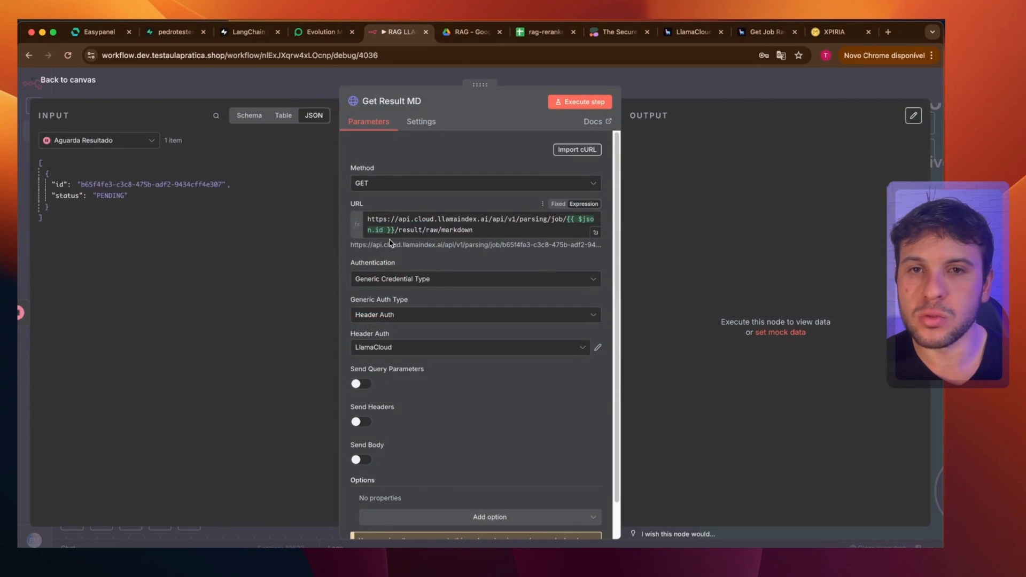
{"action": "left_click_drag", "start_coordinate": [59, 184], "coordinate": [396, 200]}
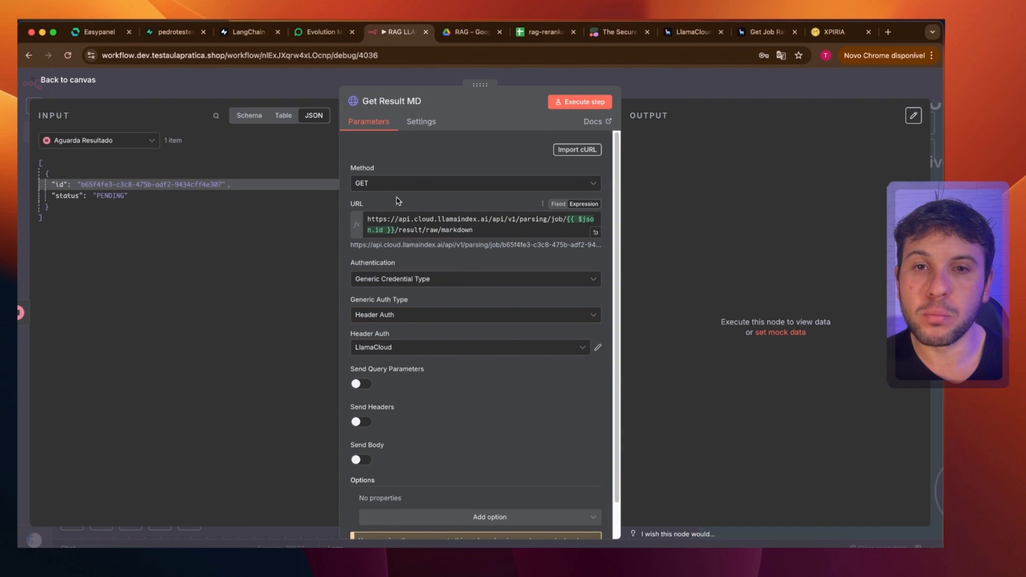
Review the Get Result MD node's Header Auth setting with the LlamaCloud credential.
{"action": "scroll", "coordinate": [438, 299], "scroll_direction": "down", "scroll_amount": 2}
{"action": "left_click", "coordinate": [446, 313]}
{"action": "left_click", "coordinate": [447, 313]}
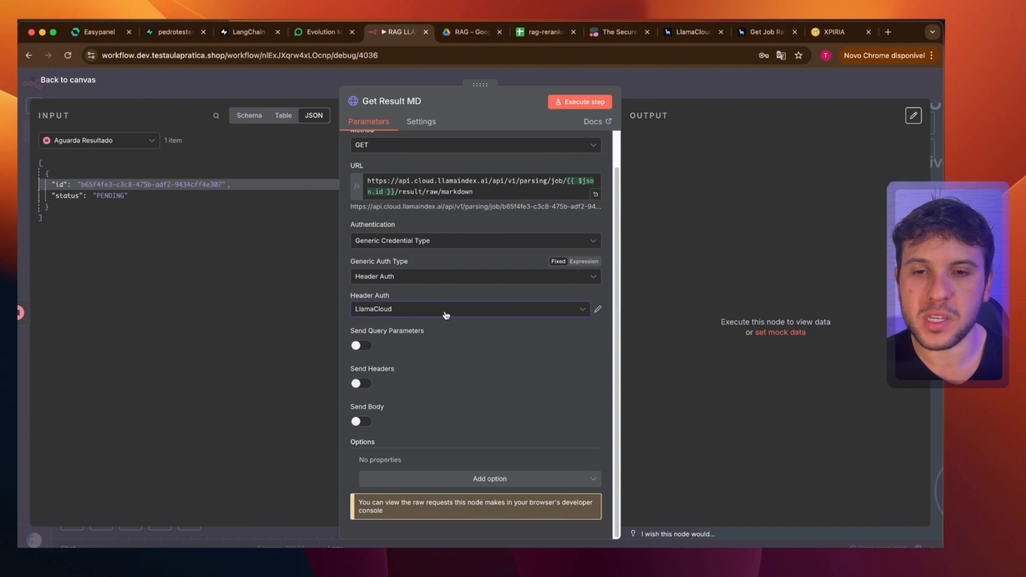
{"action": "scroll", "coordinate": [446, 309], "scroll_direction": "up", "scroll_amount": 2}
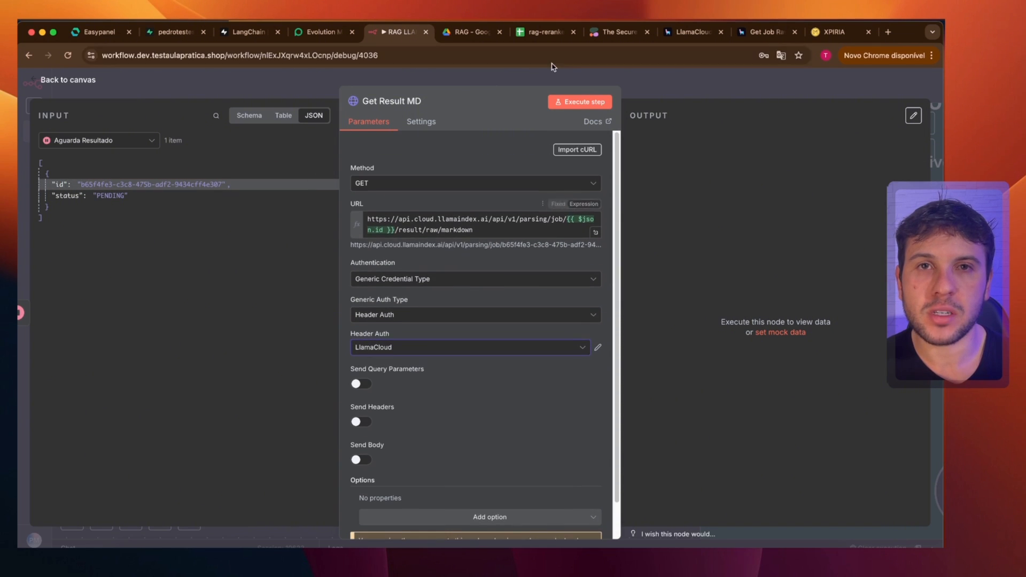
Switch to the LlamaCloud dashboard and open the Parse page.
{"action": "left_click", "coordinate": [705, 35]}
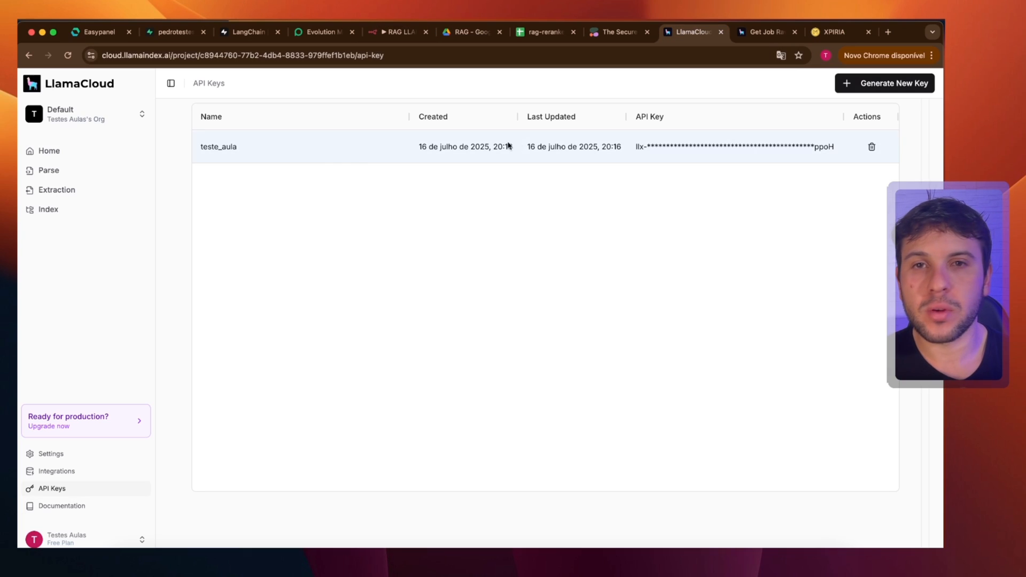
{"action": "left_click", "coordinate": [76, 150]}
{"action": "left_click", "coordinate": [70, 172]}
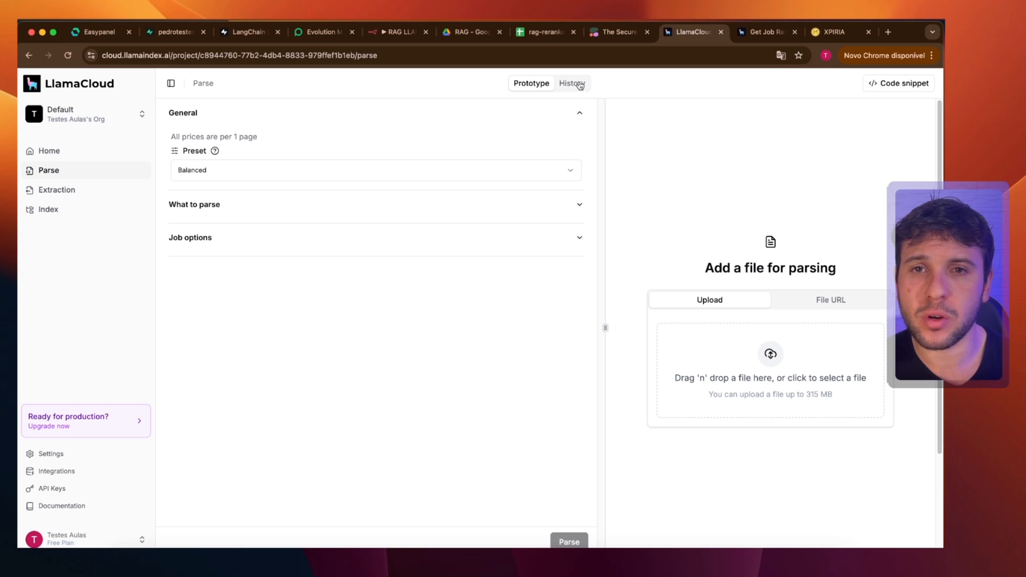
Open the input job from the parse history and view its result as text.
{"action": "left_click", "coordinate": [579, 86]}
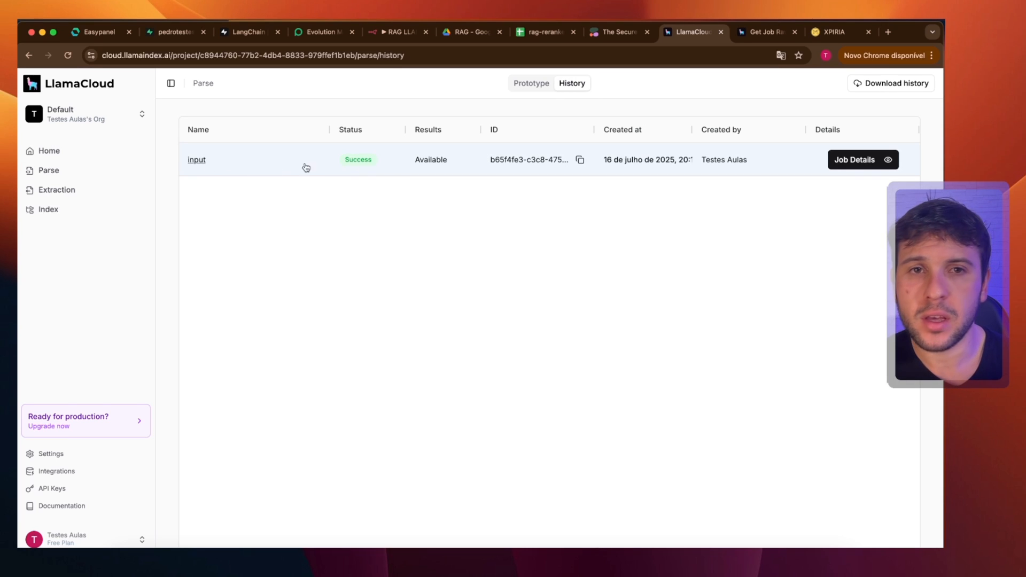
{"action": "left_click", "coordinate": [191, 170]}
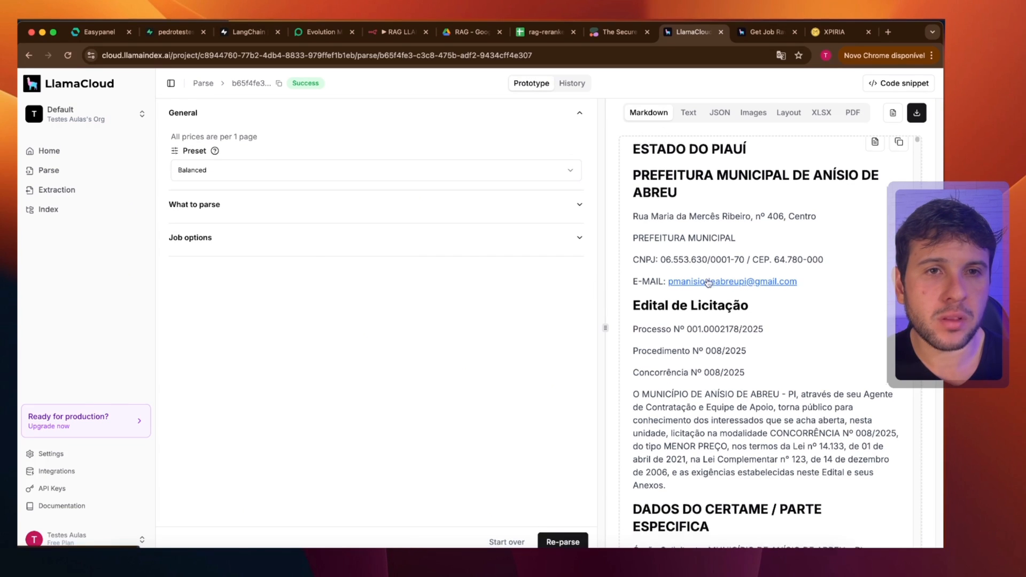
{"action": "left_click", "coordinate": [689, 114]}
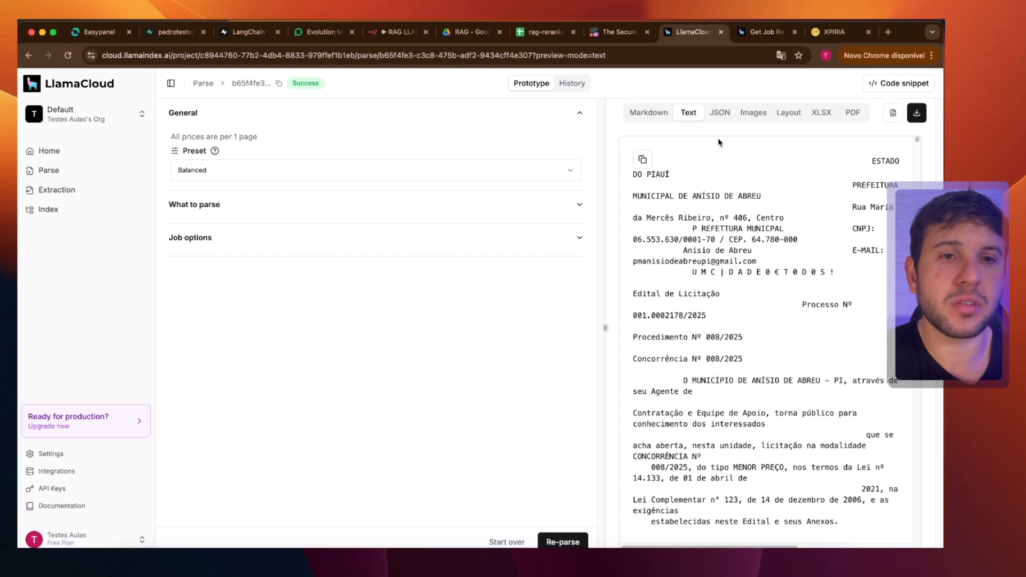
Look through the images extracted by the parse job and check its PDF preview.
{"action": "left_click", "coordinate": [751, 119]}
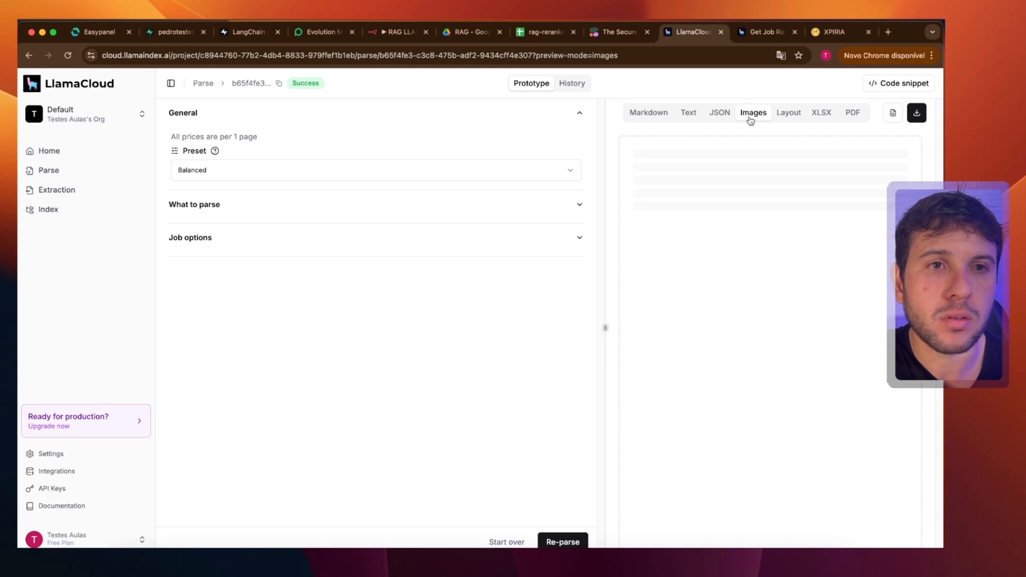
{"action": "scroll", "coordinate": [754, 257], "scroll_direction": "down", "scroll_amount": 2}
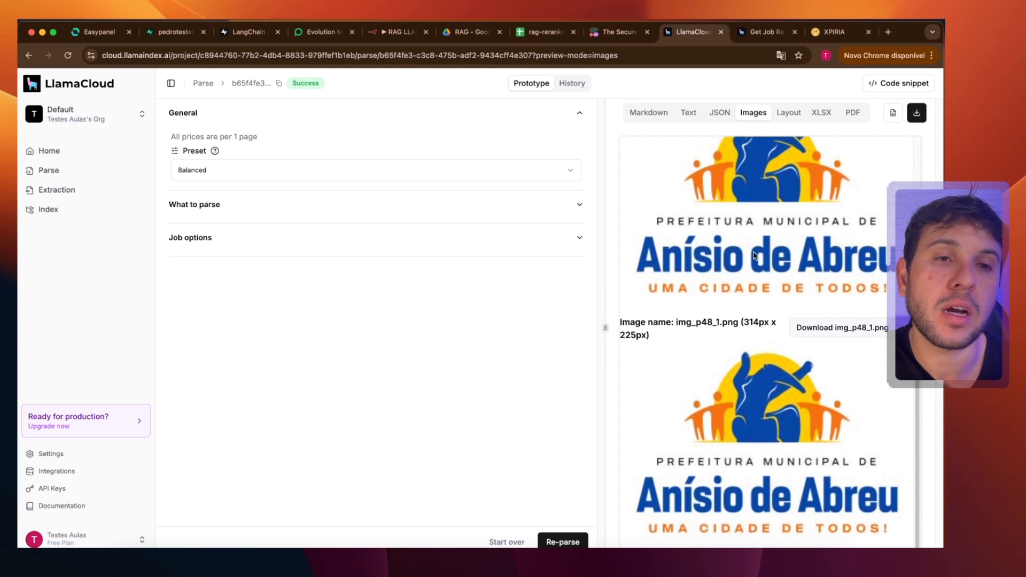
{"action": "scroll", "coordinate": [753, 256], "scroll_direction": "up", "scroll_amount": 2}
{"action": "scroll", "coordinate": [754, 255], "scroll_direction": "down", "scroll_amount": 2}
{"action": "scroll", "coordinate": [739, 234], "scroll_direction": "up", "scroll_amount": 2}
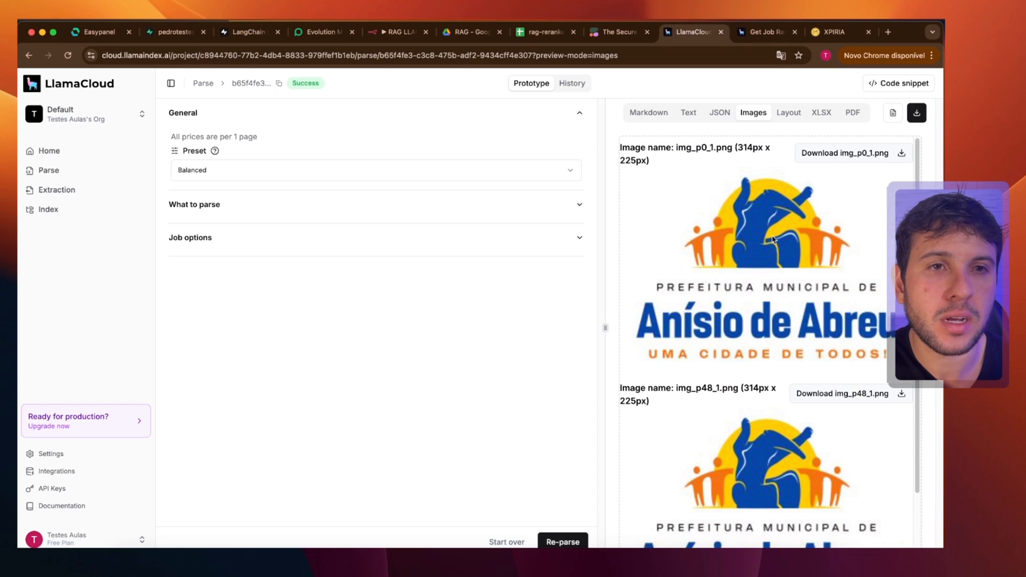
{"action": "left_click", "coordinate": [854, 113]}
{"action": "left_click_drag", "start_coordinate": [719, 168], "coordinate": [581, 151]}
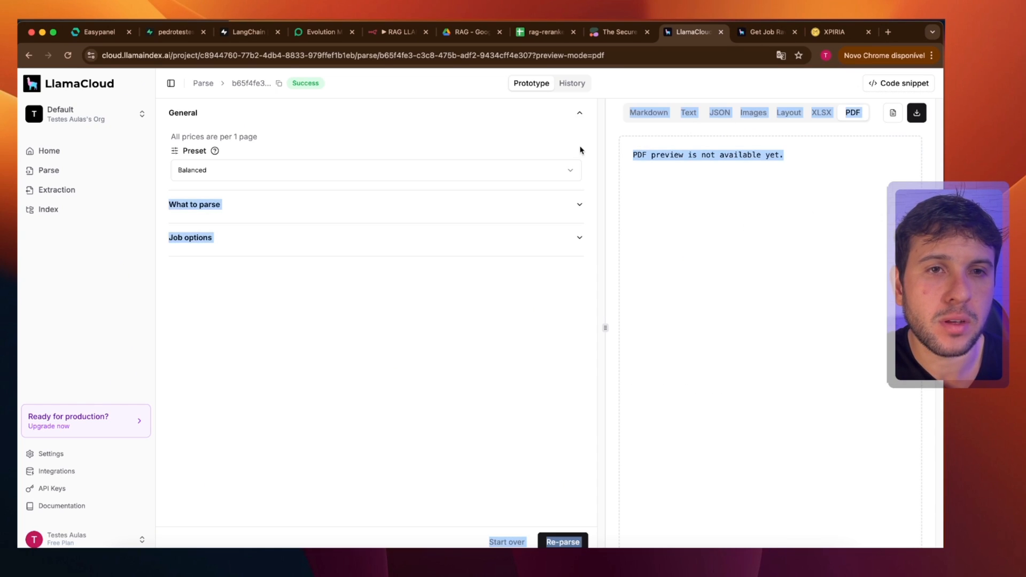
{"action": "left_click", "coordinate": [740, 163]}
Examine the job's Markdown result, including its tables and numbered clauses, and return to the document's beginning.
{"action": "left_click", "coordinate": [647, 113]}
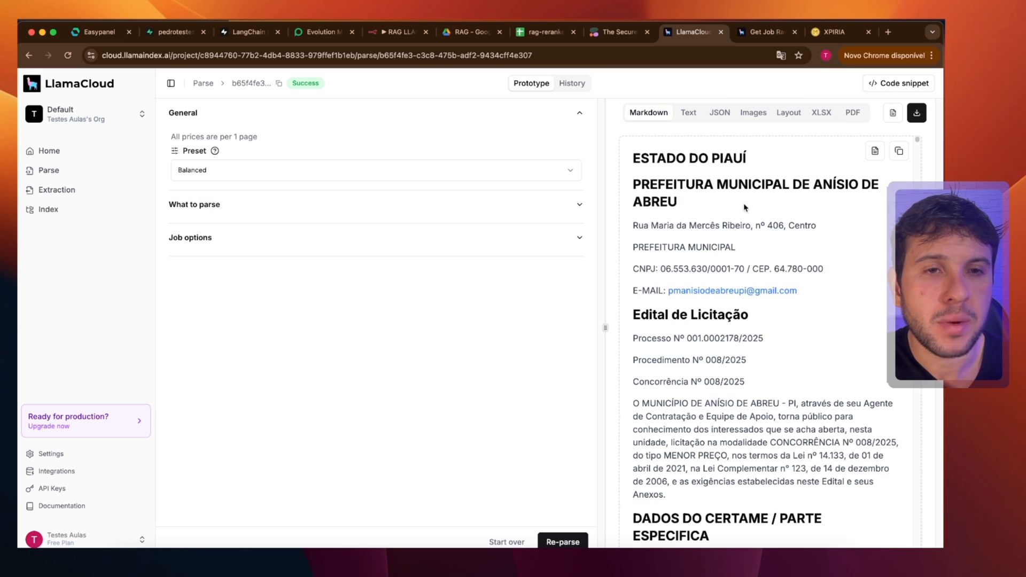
{"action": "scroll", "coordinate": [839, 310], "scroll_direction": "down", "scroll_amount": 15}
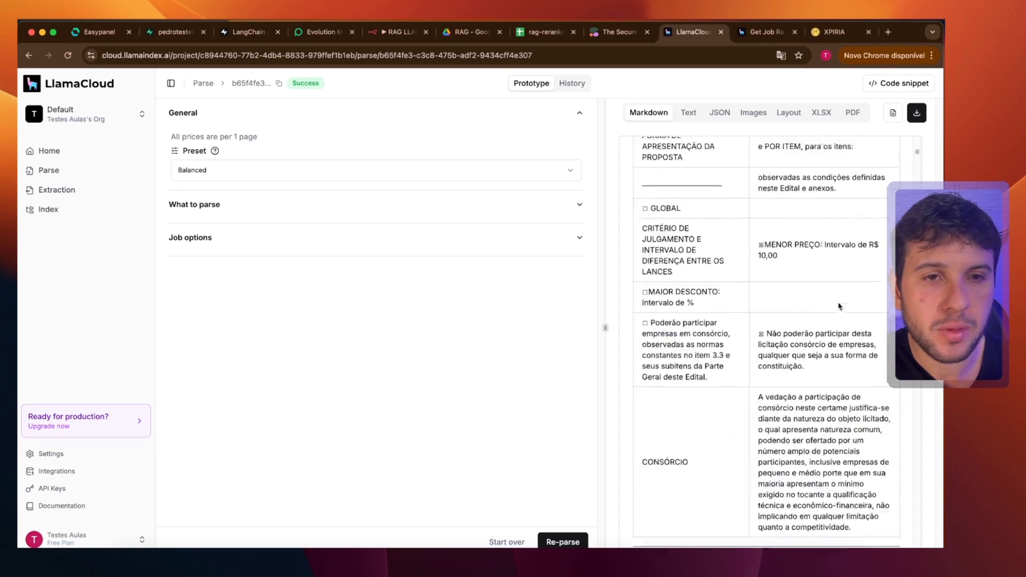
{"action": "scroll", "coordinate": [836, 316], "scroll_direction": "up", "scroll_amount": 7}
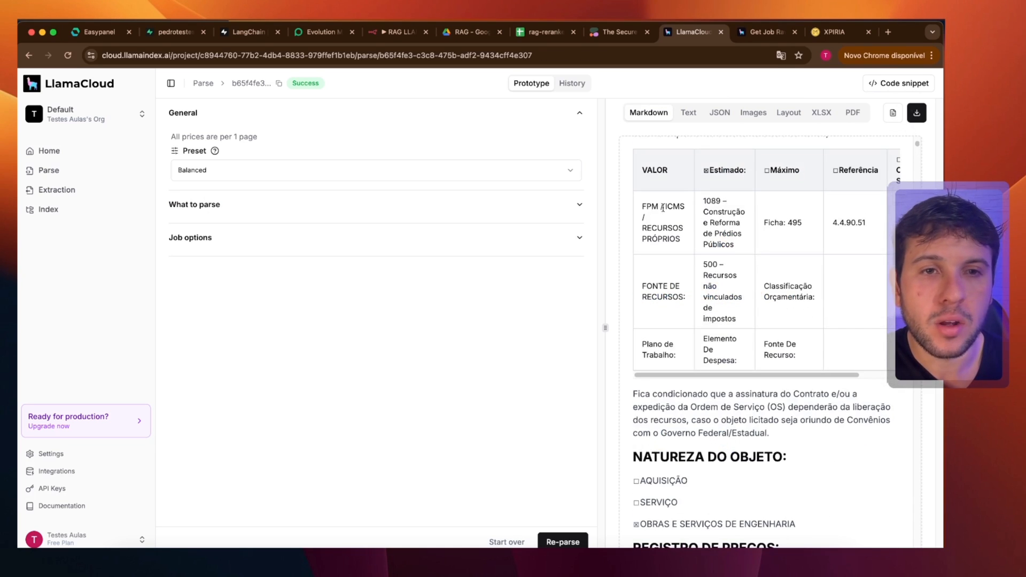
{"action": "left_click_drag", "start_coordinate": [643, 203], "coordinate": [856, 348]}
{"action": "scroll", "coordinate": [822, 340], "scroll_direction": "down", "scroll_amount": 15}
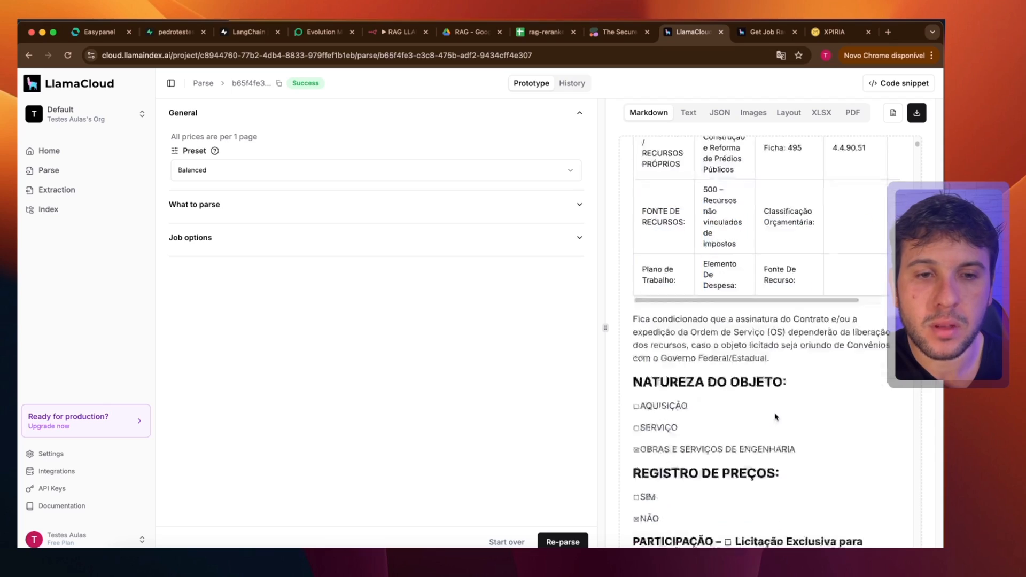
{"action": "scroll", "coordinate": [769, 404], "scroll_direction": "down", "scroll_amount": 15}
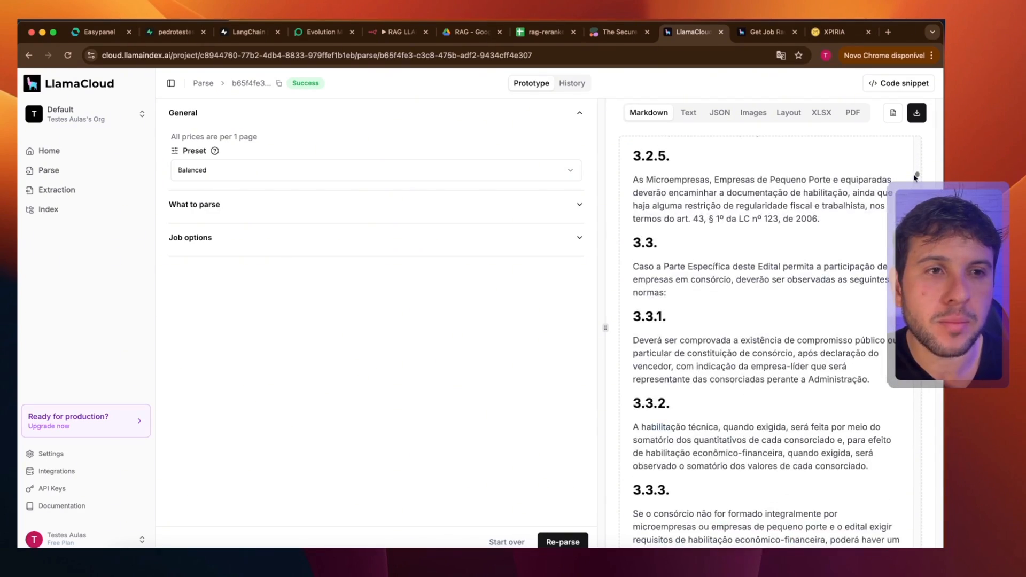
{"action": "left_click_drag", "start_coordinate": [915, 177], "coordinate": [916, 137]}
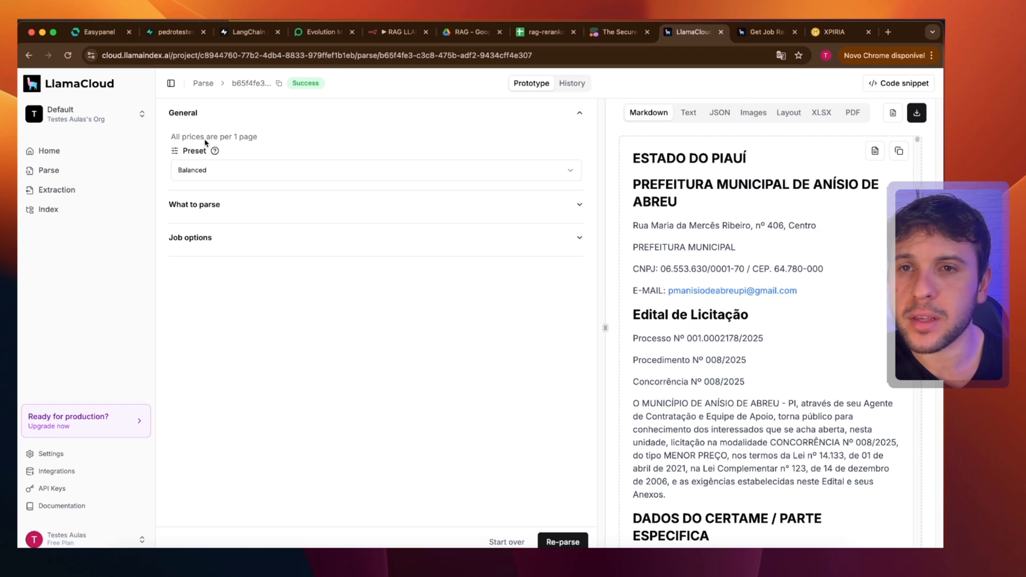
Open the organization's billing usage, check the included monthly credits and reload the page.
{"action": "left_click", "coordinate": [81, 154]}
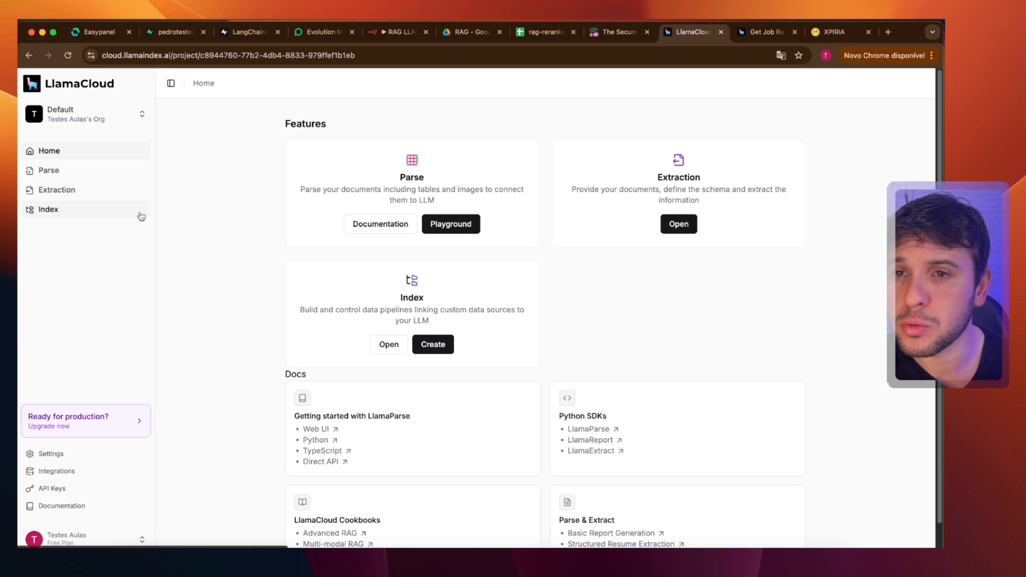
{"action": "left_click", "coordinate": [106, 177]}
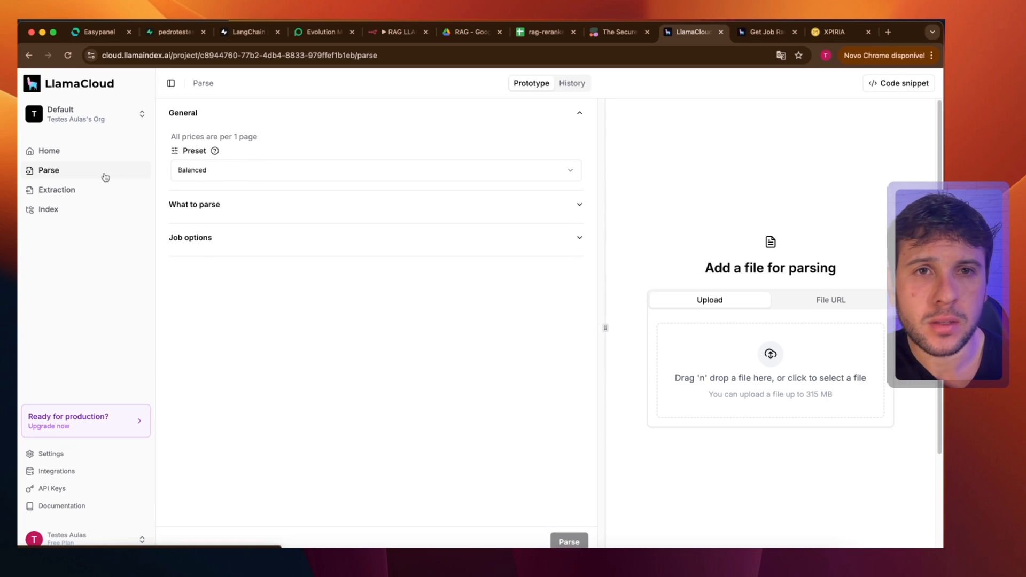
{"action": "left_click", "coordinate": [76, 536]}
{"action": "left_click", "coordinate": [183, 486]}
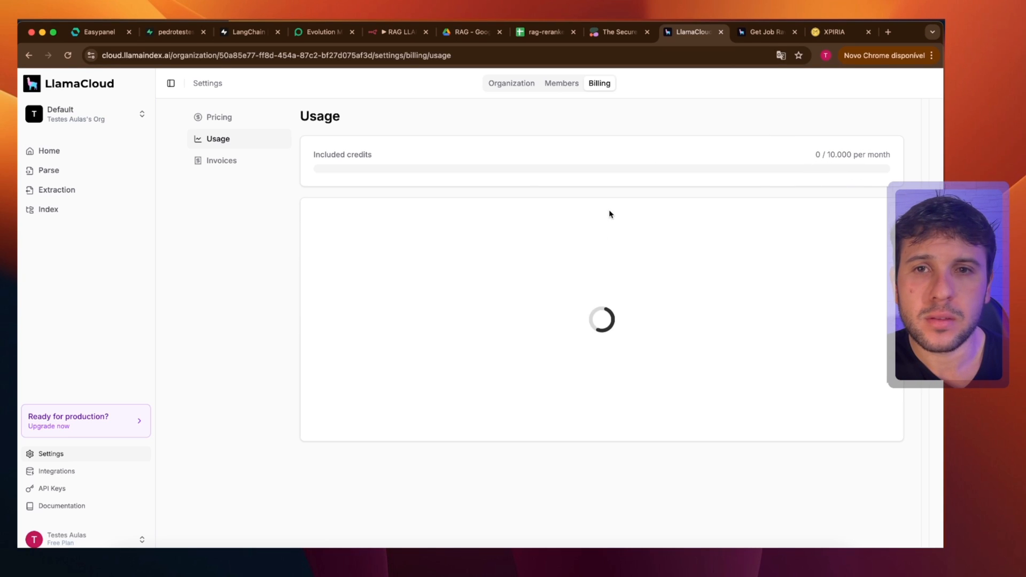
{"action": "left_click_drag", "start_coordinate": [827, 154], "coordinate": [867, 151]}
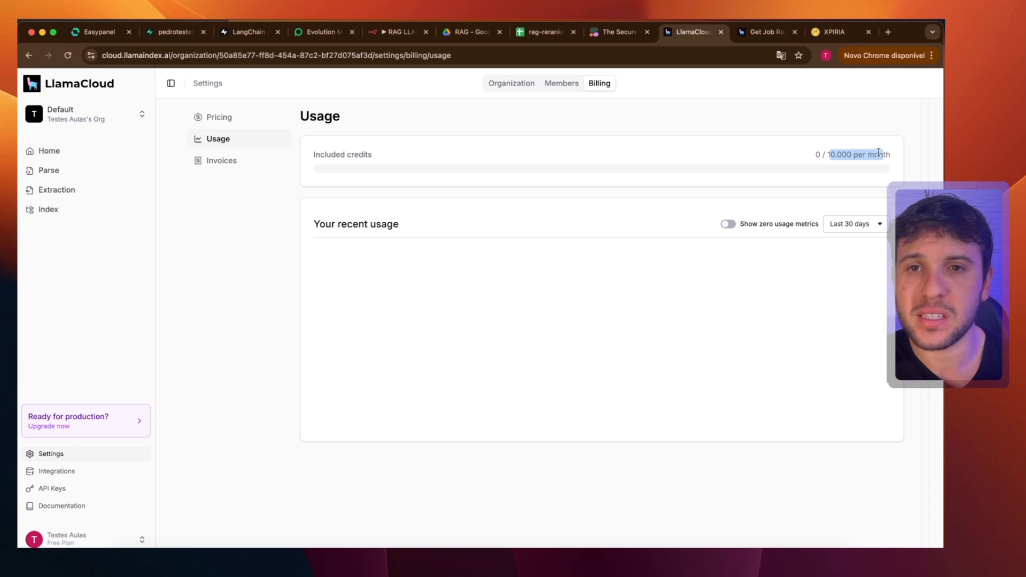
{"action": "triple_click", "coordinate": [829, 153]}
{"action": "left_click", "coordinate": [510, 212]}
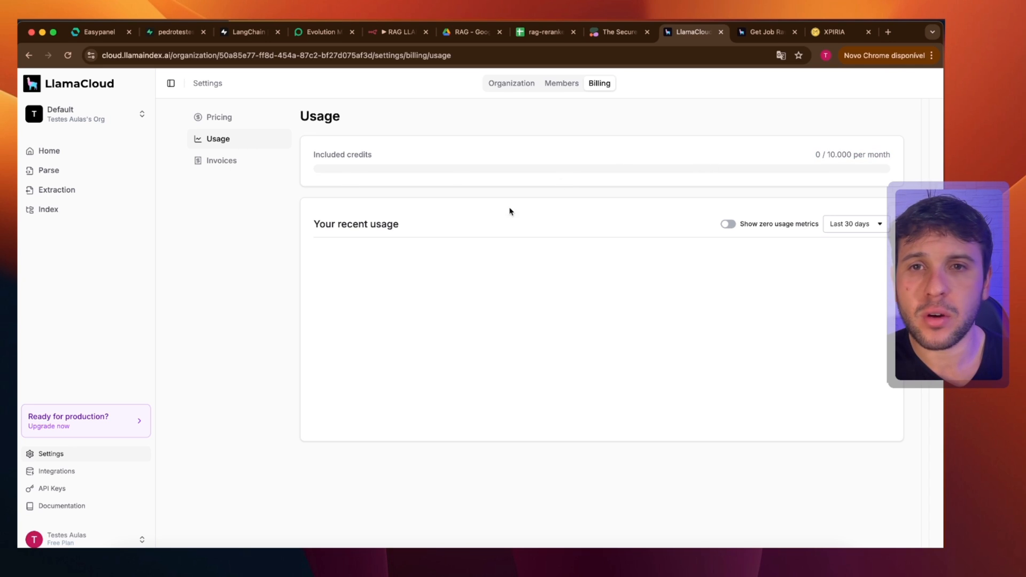
{"action": "left_click", "coordinate": [68, 55]}
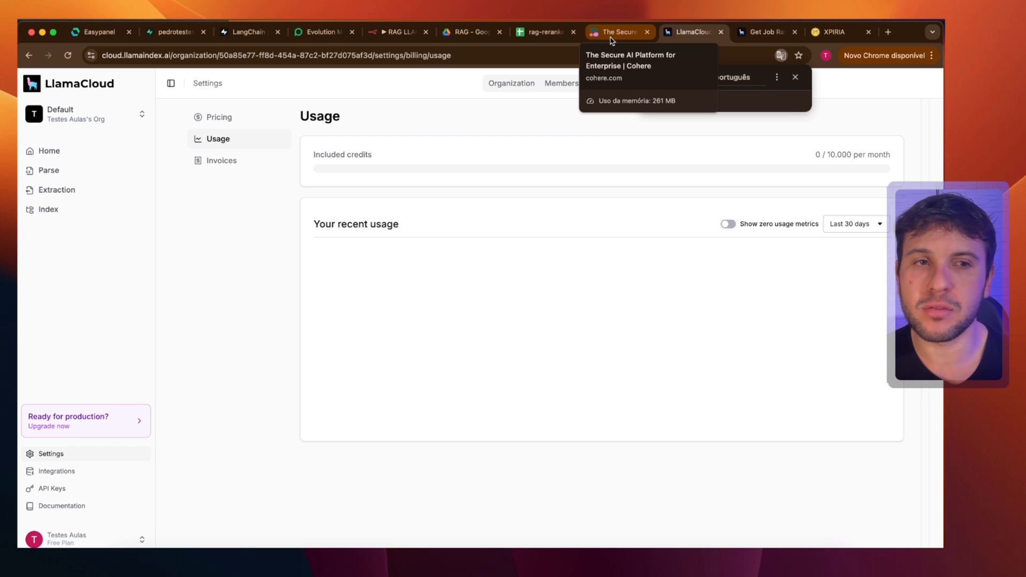
Compare the Free and Starter plans in the billing pricing, check the Free plan's included credits and return to the usage overview.
{"action": "left_click", "coordinate": [234, 116]}
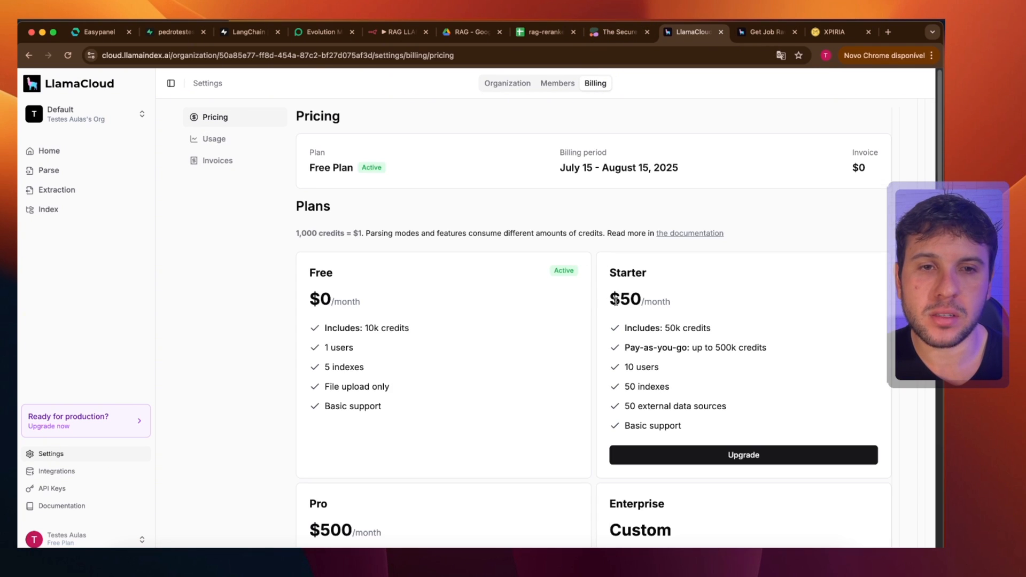
{"action": "left_click_drag", "start_coordinate": [615, 301], "coordinate": [725, 314]}
{"action": "left_click_drag", "start_coordinate": [412, 418], "coordinate": [302, 291]}
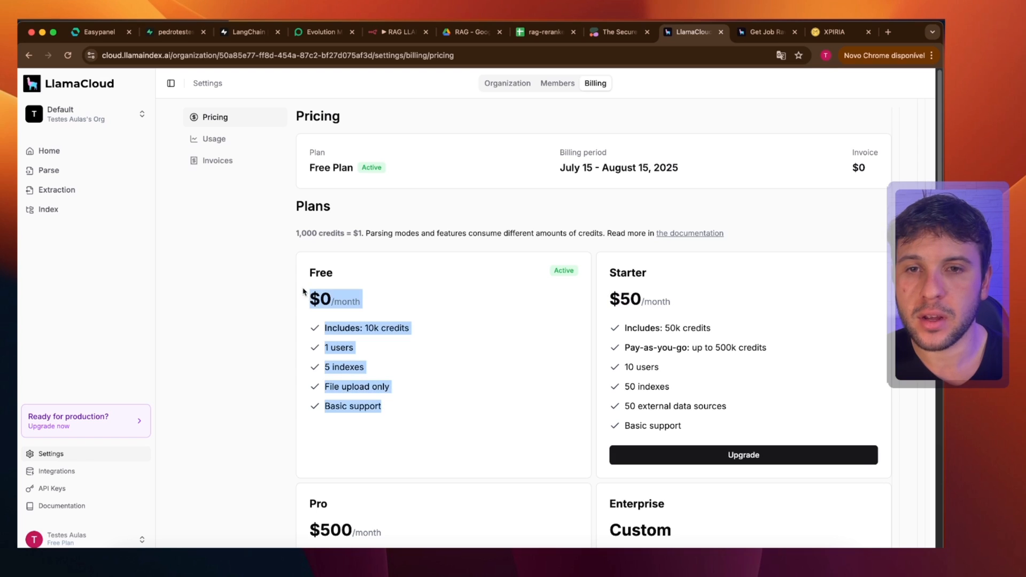
{"action": "left_click", "coordinate": [403, 370]}
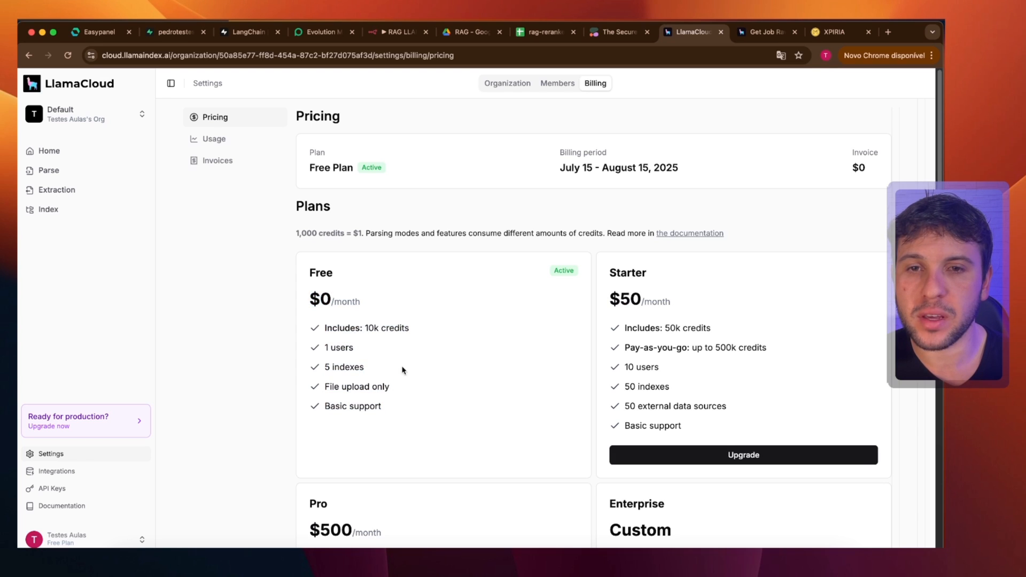
{"action": "triple_click", "coordinate": [397, 326]}
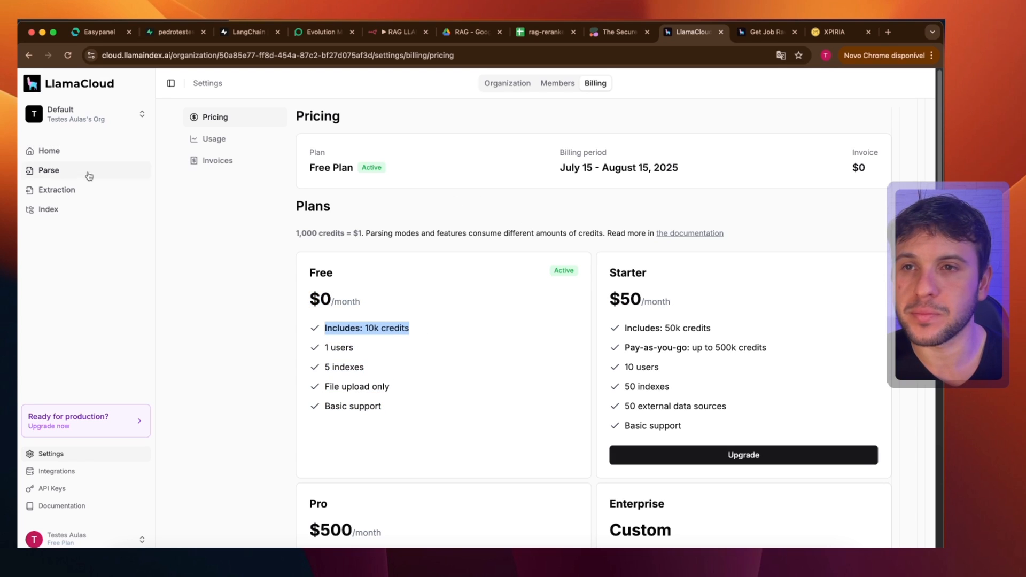
{"action": "left_click", "coordinate": [216, 138]}
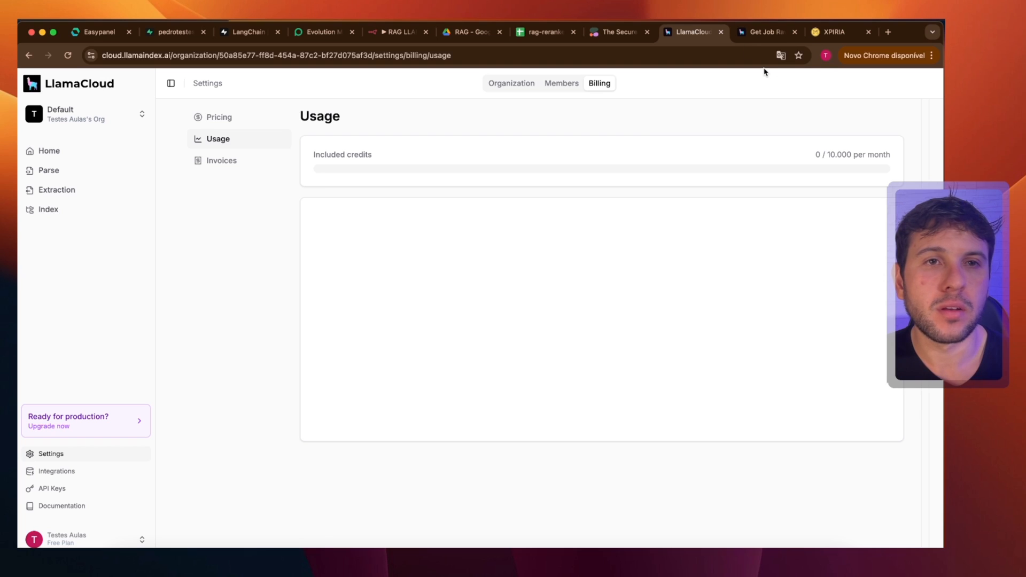
Switch to the n8n workflow, execute the Get Result MD node and examine the markdown data in its output.
{"action": "left_click", "coordinate": [409, 33]}
{"action": "left_click", "coordinate": [592, 101]}
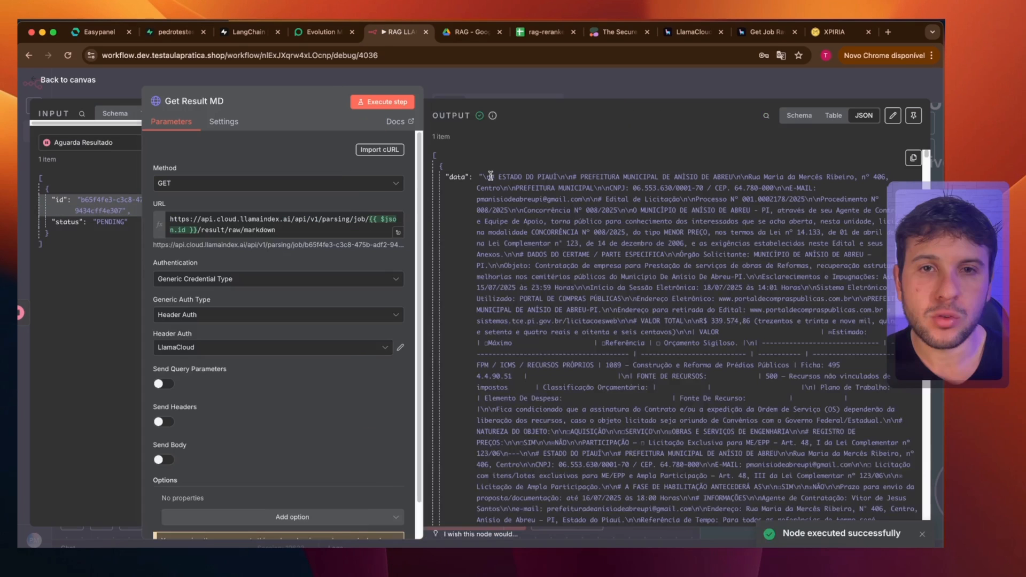
{"action": "left_click_drag", "start_coordinate": [489, 176], "coordinate": [658, 440]}
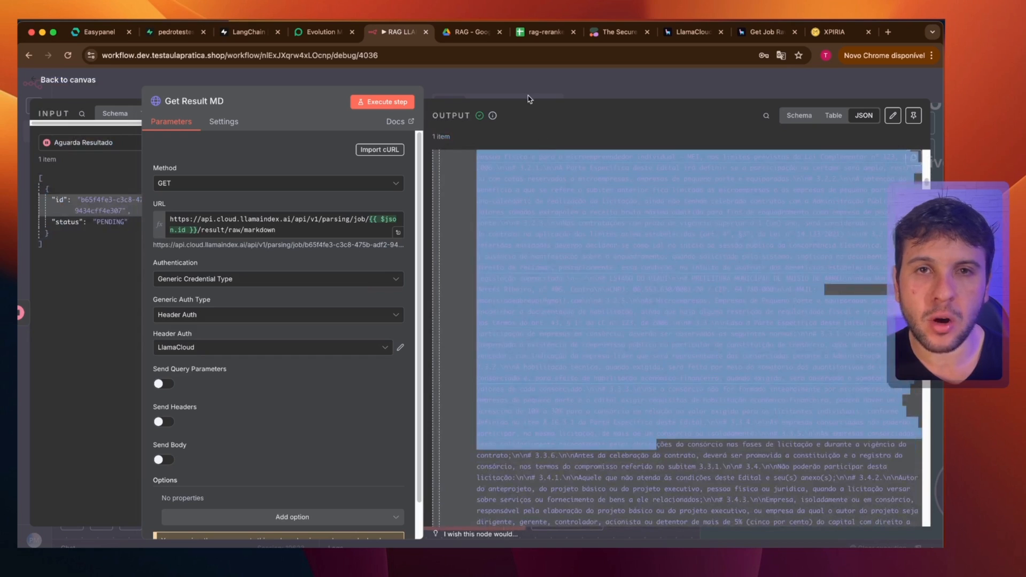
Return to the canvas and review the Supabase Vector Store and Agente Resumo sections that follow Get Result MD.
{"action": "left_click", "coordinate": [523, 82]}
{"action": "scroll", "coordinate": [618, 438], "scroll_direction": "down", "scroll_amount": 3}
{"action": "left_click_drag", "start_coordinate": [624, 396], "coordinate": [279, 317]}
{"action": "scroll", "coordinate": [387, 309], "scroll_direction": "down", "scroll_amount": 3}
{"action": "mouse_move", "coordinate": [484, 276]}
{"action": "left_mouse_down"}
{"action": "mouse_move", "coordinate": [414, 246]}
{"action": "mouse_move", "coordinate": [483, 258]}
{"action": "left_mouse_up"}
{"action": "scroll", "coordinate": [483, 258], "scroll_direction": "down", "scroll_amount": 3}
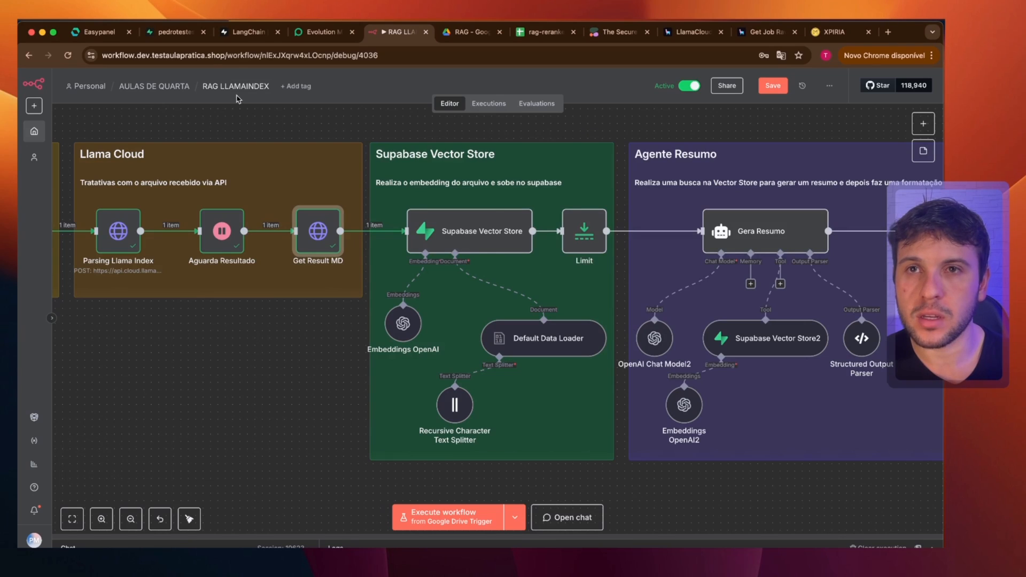
{"action": "key", "text": "super+f"}
Switch to Supabase, delete all rows from the documents table and return to the n8n workflow.
{"action": "left_click", "coordinate": [178, 36]}
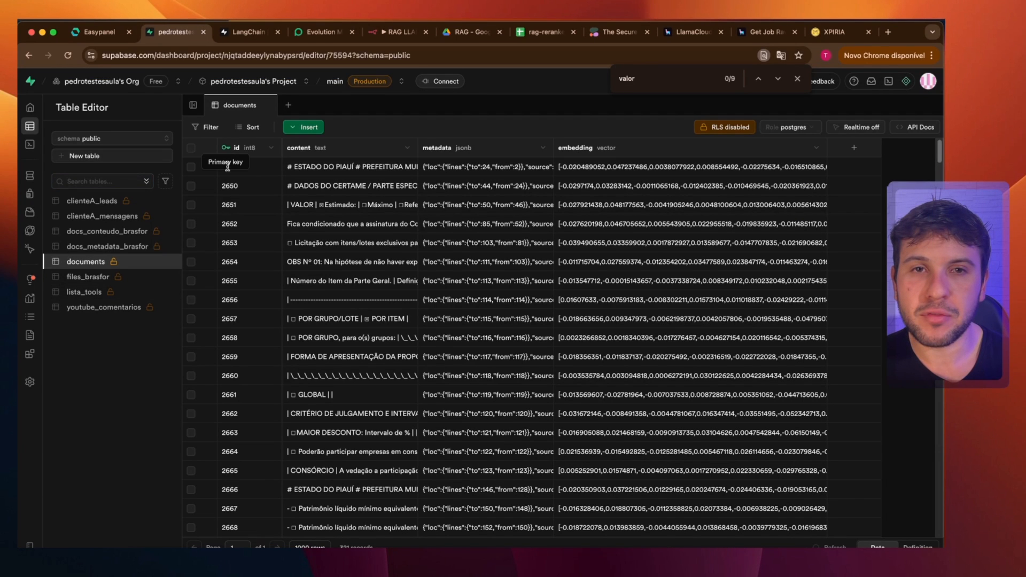
{"action": "left_click", "coordinate": [386, 34]}
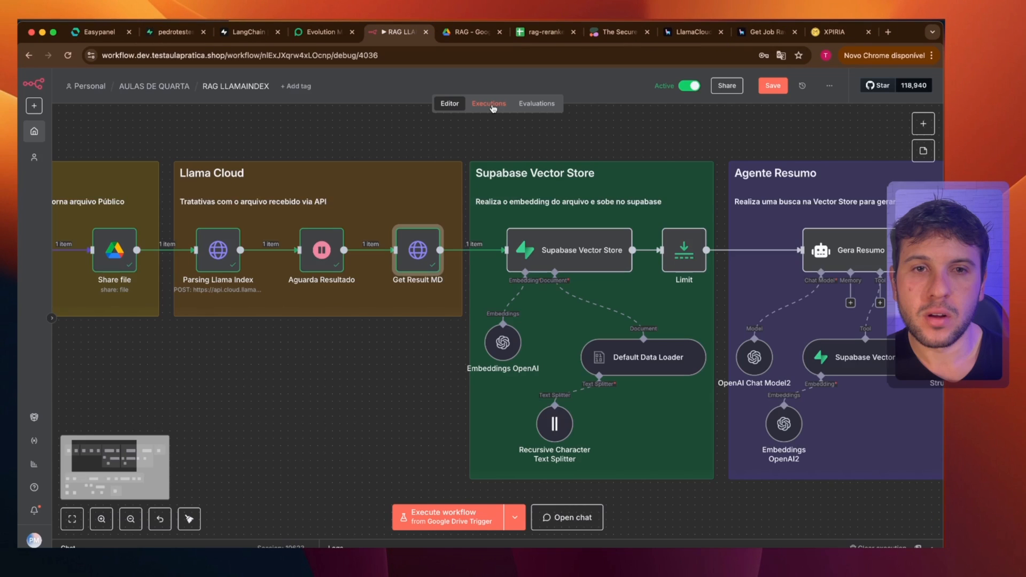
{"action": "left_click", "coordinate": [175, 33]}
{"action": "left_click", "coordinate": [191, 148]}
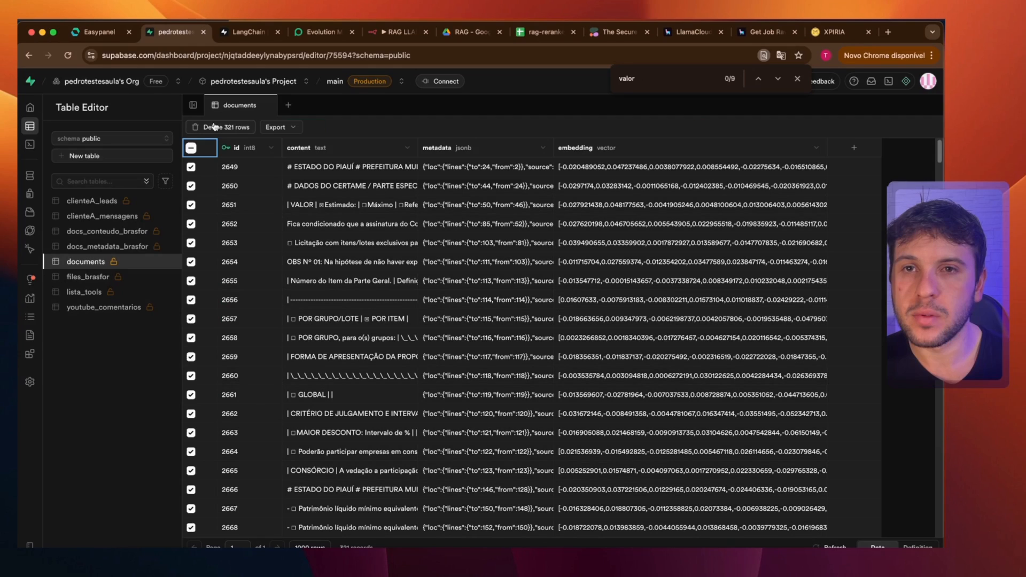
{"action": "left_click", "coordinate": [214, 127]}
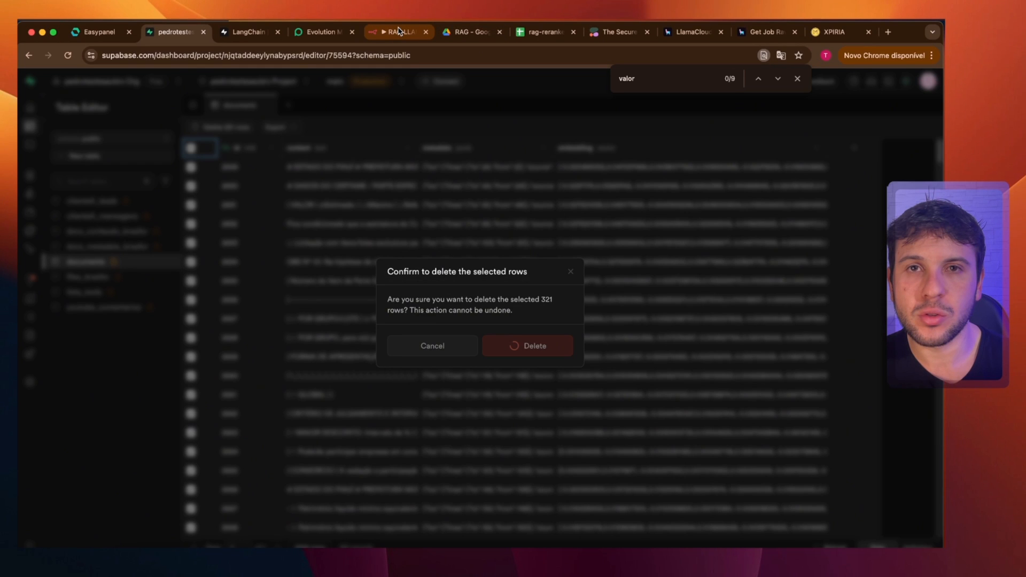
{"action": "left_click", "coordinate": [398, 31]}
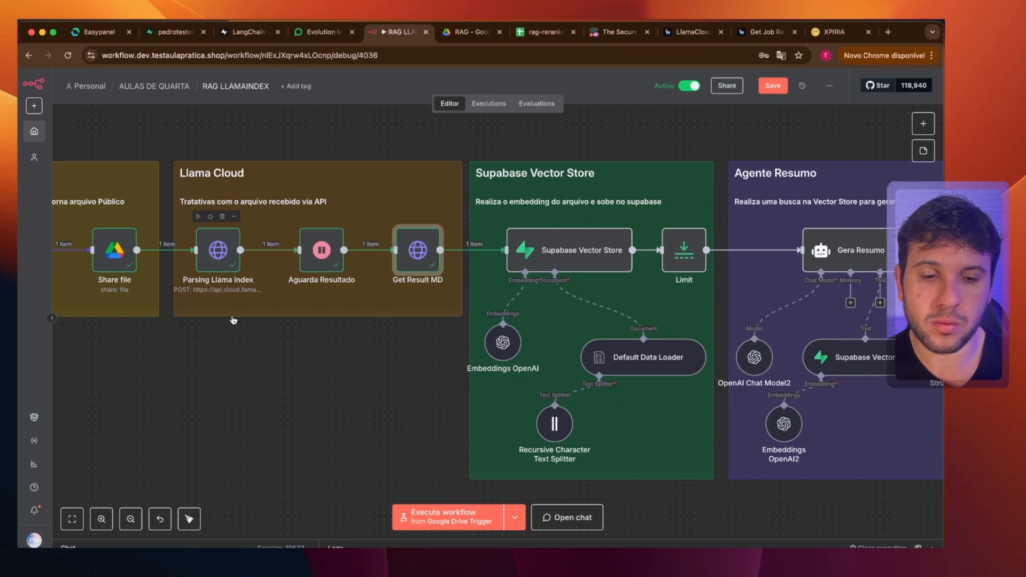
Pin the output data of the Google Drive Trigger, Share file, Parsing Llama Index, Aguarda Resultado and Get Result MD nodes.
{"action": "scroll", "coordinate": [566, 230], "scroll_direction": "left", "scroll_amount": 5}
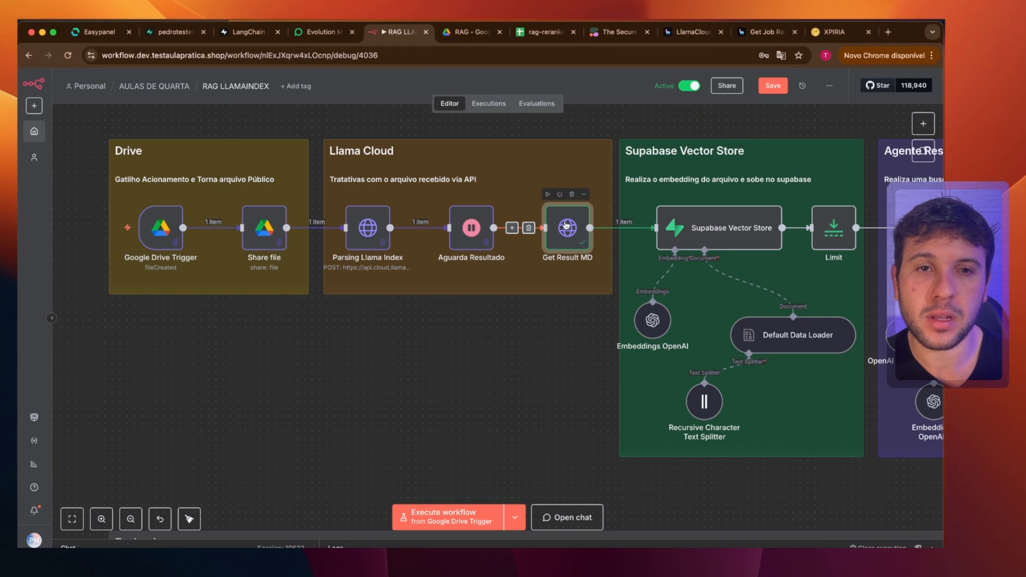
{"action": "scroll", "coordinate": [372, 322], "scroll_direction": "right", "scroll_amount": 6}
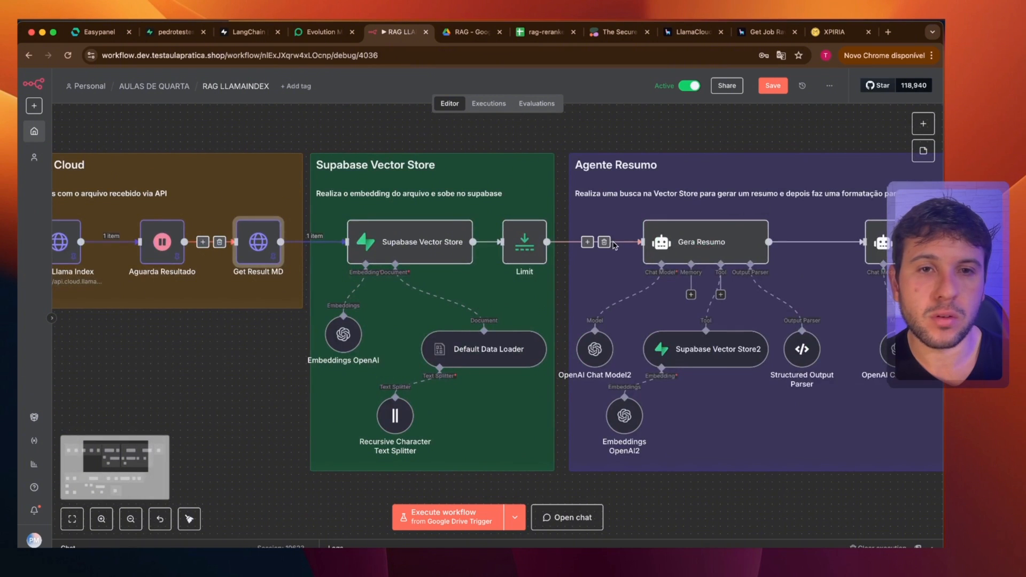
{"action": "scroll", "coordinate": [372, 322], "scroll_direction": "left", "scroll_amount": 8}
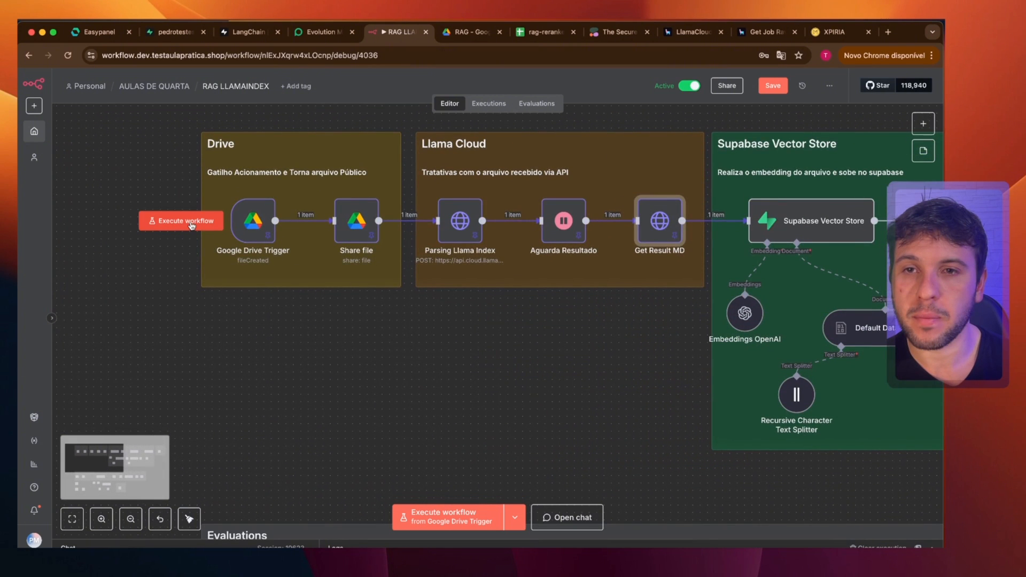
Execute the workflow from the Google Drive Trigger and follow the run to the Supabase Vector Store section.
{"action": "left_click", "coordinate": [191, 221]}
{"action": "scroll", "coordinate": [463, 288], "scroll_direction": "right", "scroll_amount": 7}
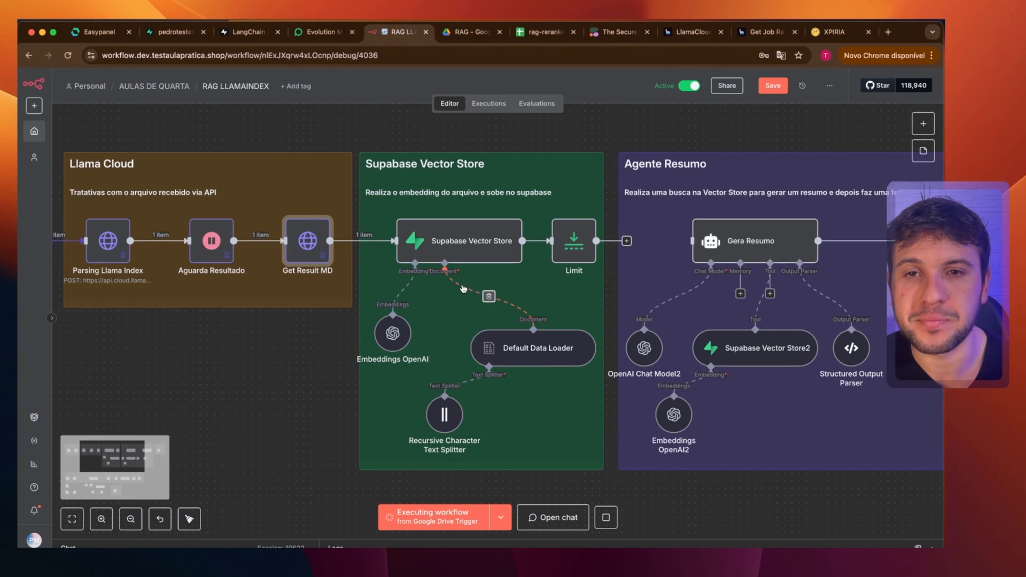
{"action": "scroll", "coordinate": [462, 289], "scroll_direction": "down", "scroll_amount": 1}
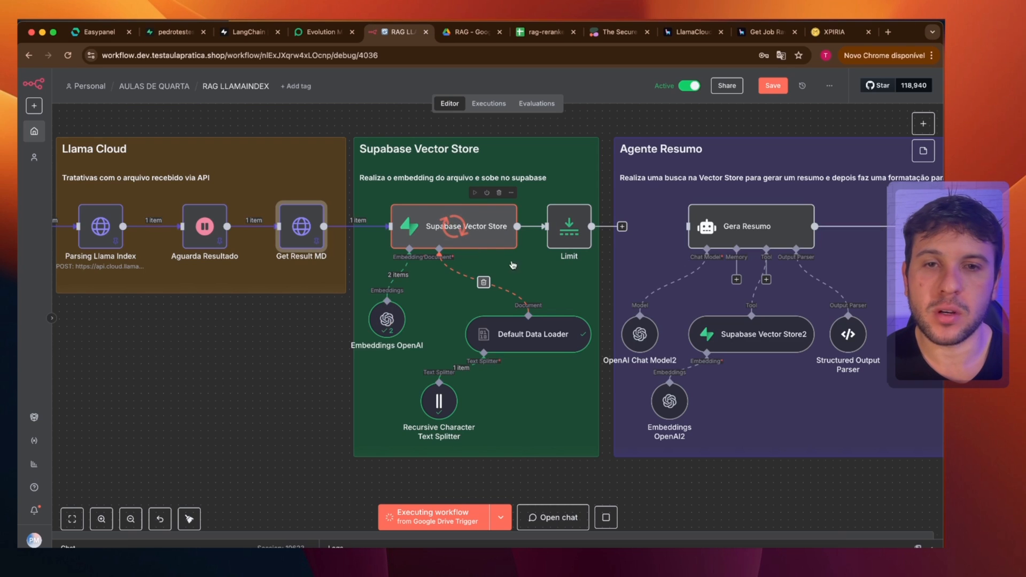
Open the Supabase Vector Store node and choose Insert Documents as its operation mode.
{"action": "double_click", "coordinate": [463, 230]}
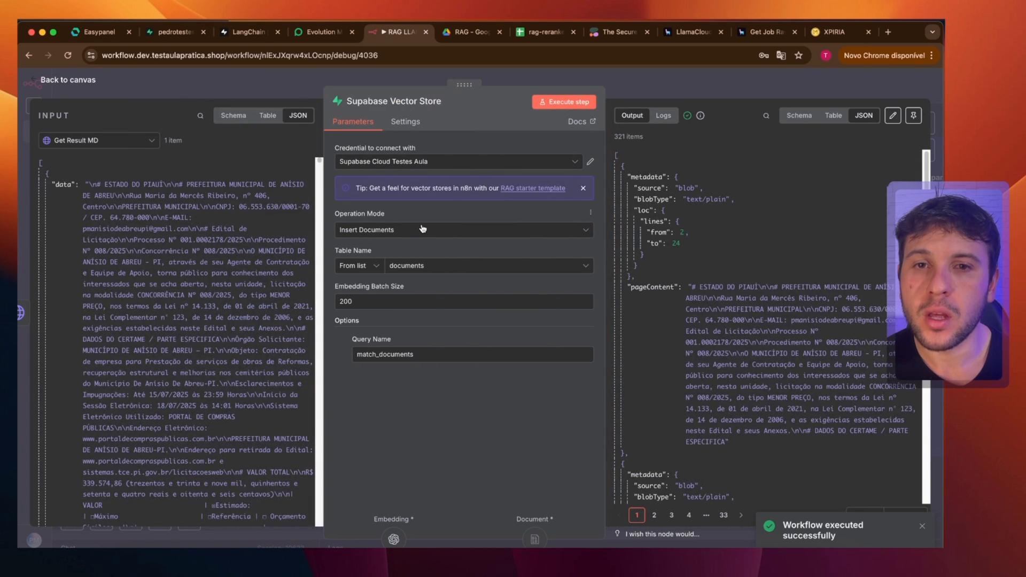
{"action": "left_click", "coordinate": [378, 231]}
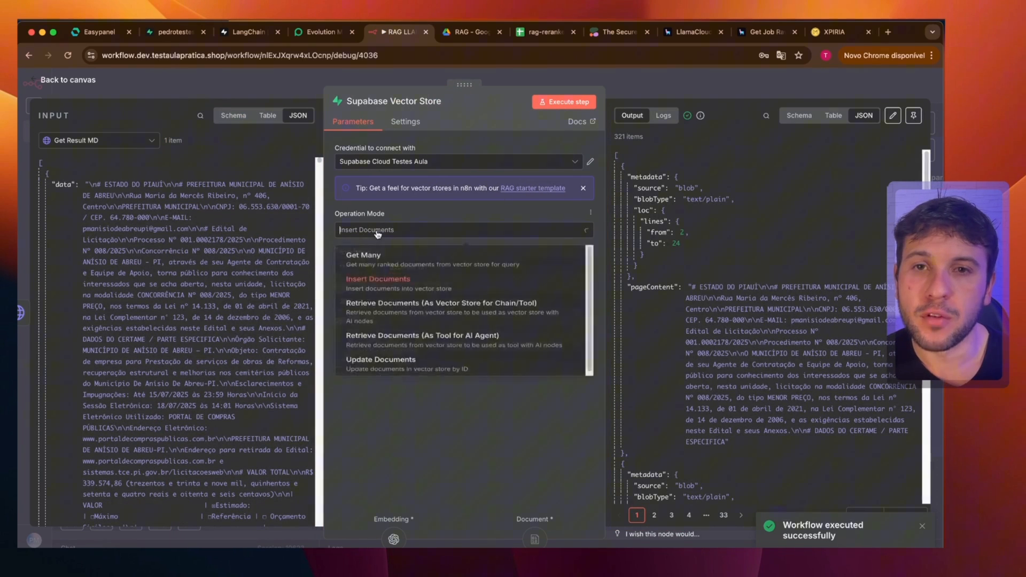
{"action": "left_click", "coordinate": [382, 284]}
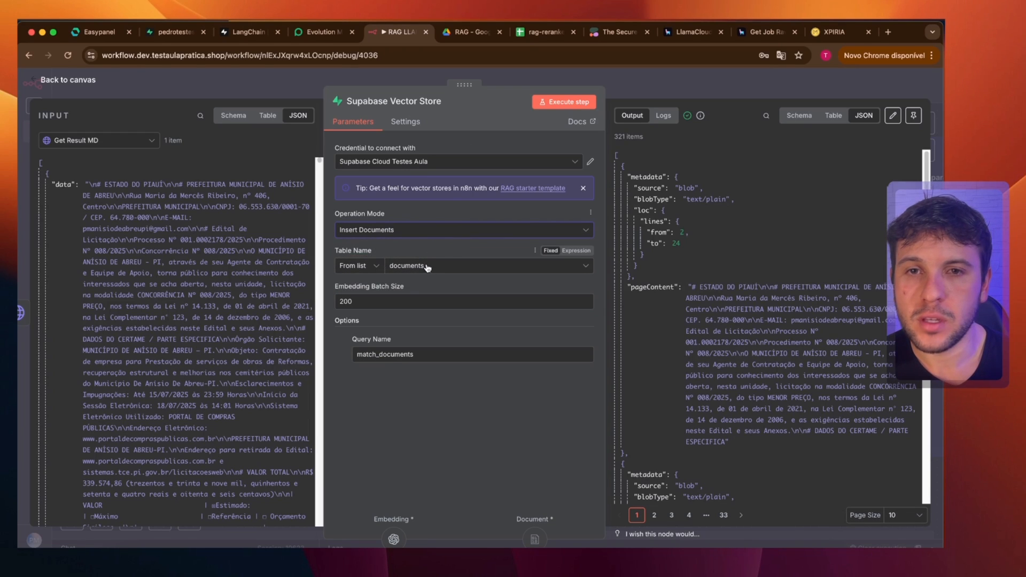
Check the documents table in Supabase and examine the create table documents SQL in the Supabase LangChain guide.
{"action": "left_click", "coordinate": [171, 31]}
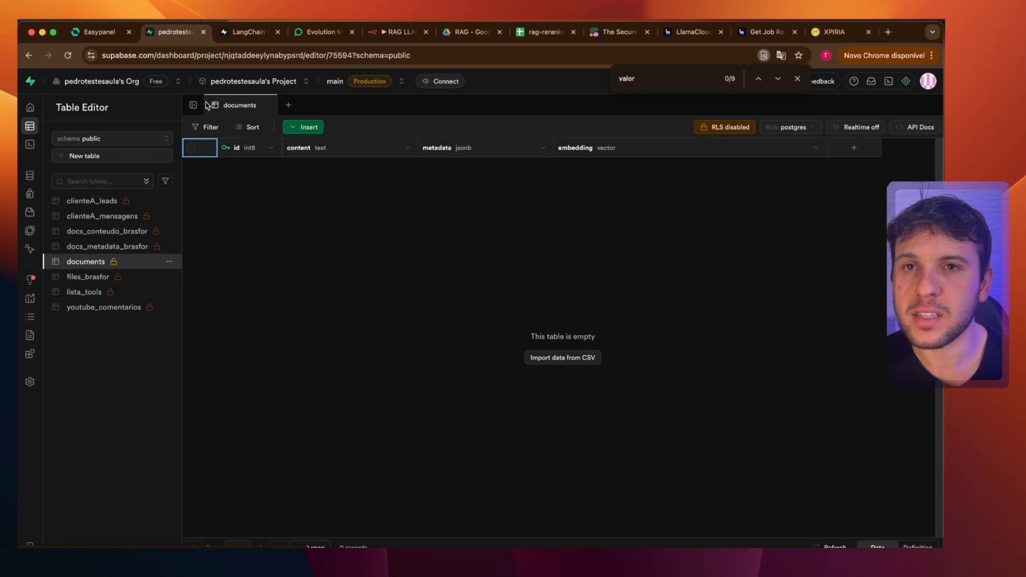
{"action": "left_click", "coordinate": [249, 31]}
{"action": "scroll", "coordinate": [322, 254], "scroll_direction": "up", "scroll_amount": 3}
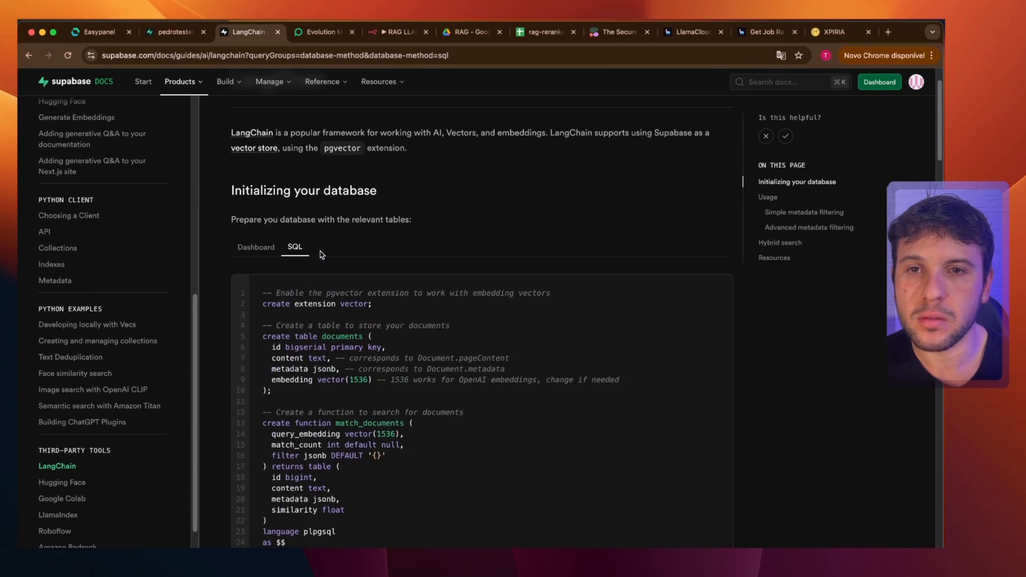
{"action": "left_click_drag", "start_coordinate": [294, 334], "coordinate": [372, 336]}
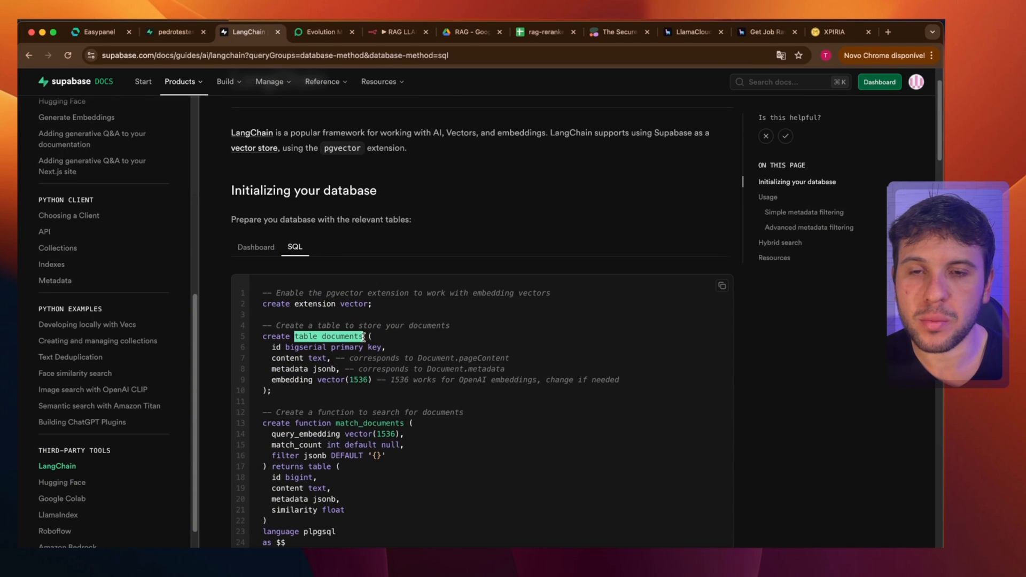
{"action": "triple_click", "coordinate": [354, 335]}
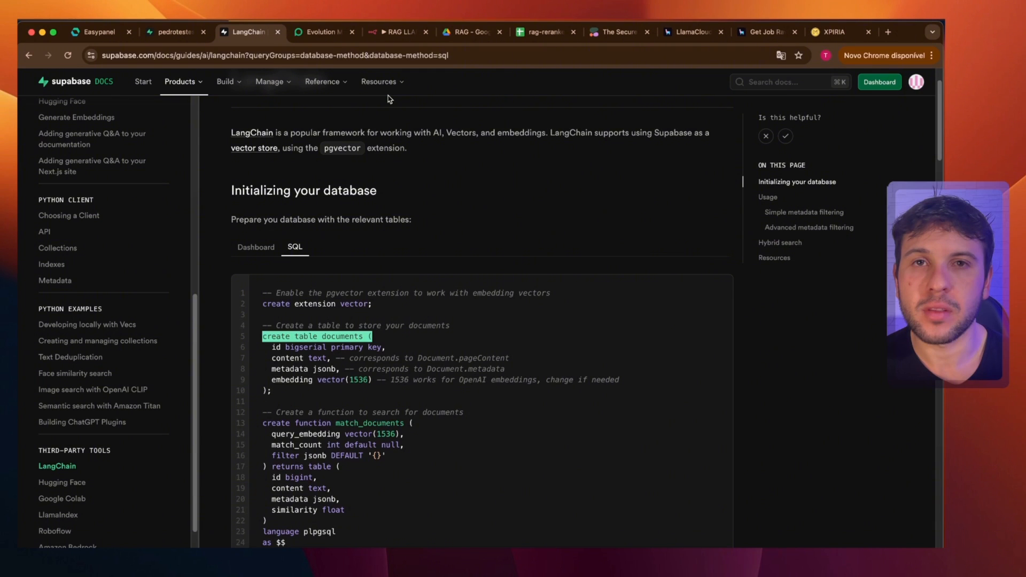
{"action": "left_click", "coordinate": [288, 358]}
{"action": "left_click_drag", "start_coordinate": [350, 368], "coordinate": [263, 323]}
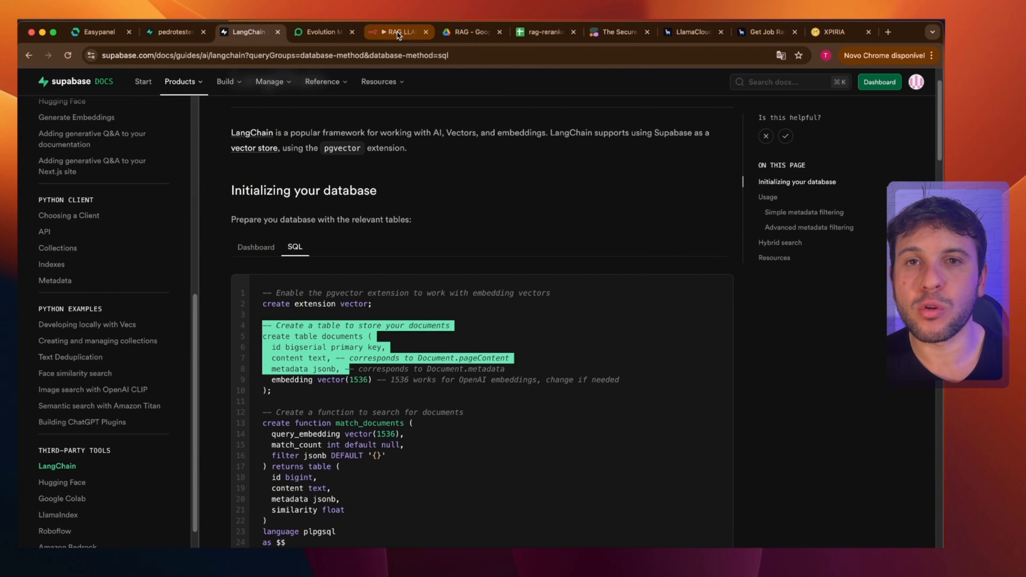
Return to the n8n Supabase Vector Store node, select Insert Documents as the operation mode and check the Table Name setting.
{"action": "left_click", "coordinate": [398, 33]}
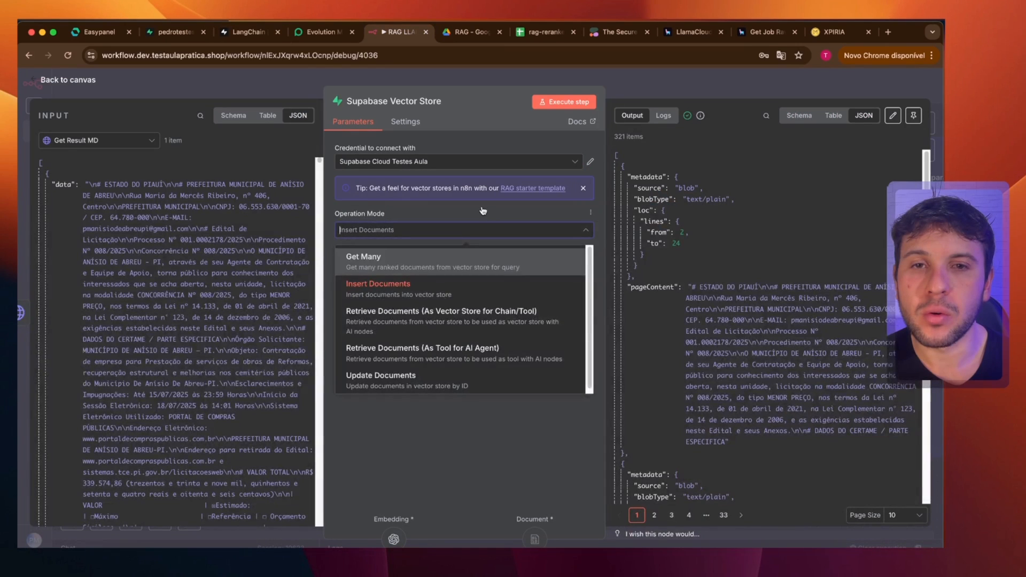
{"action": "left_click", "coordinate": [366, 283]}
{"action": "left_click", "coordinate": [435, 267]}
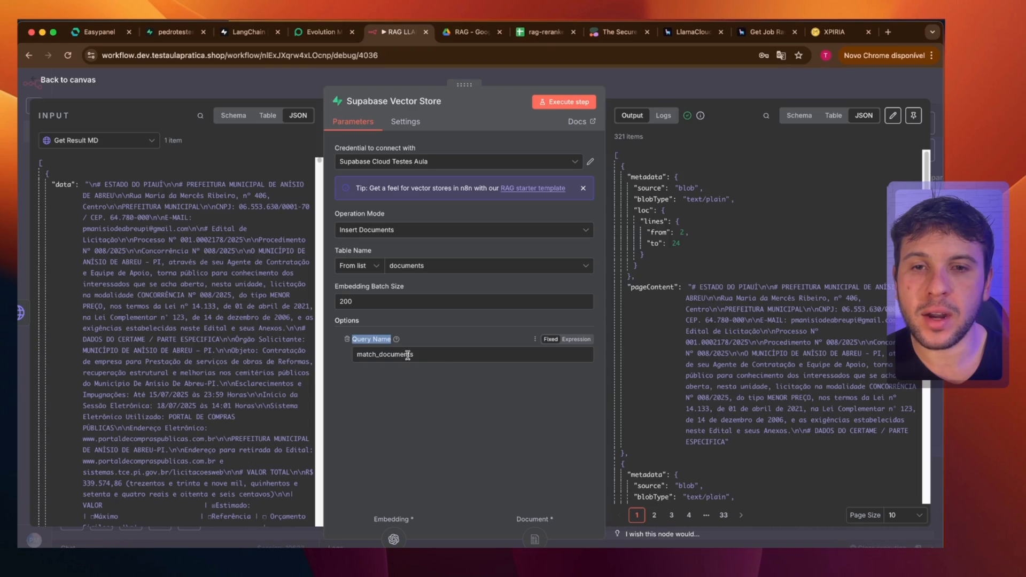
Compare the node's Query Name match_documents with the function in the LangChain guide's SQL, and return to the workflow canvas.
{"action": "left_click_drag", "start_coordinate": [439, 356], "coordinate": [354, 355]}
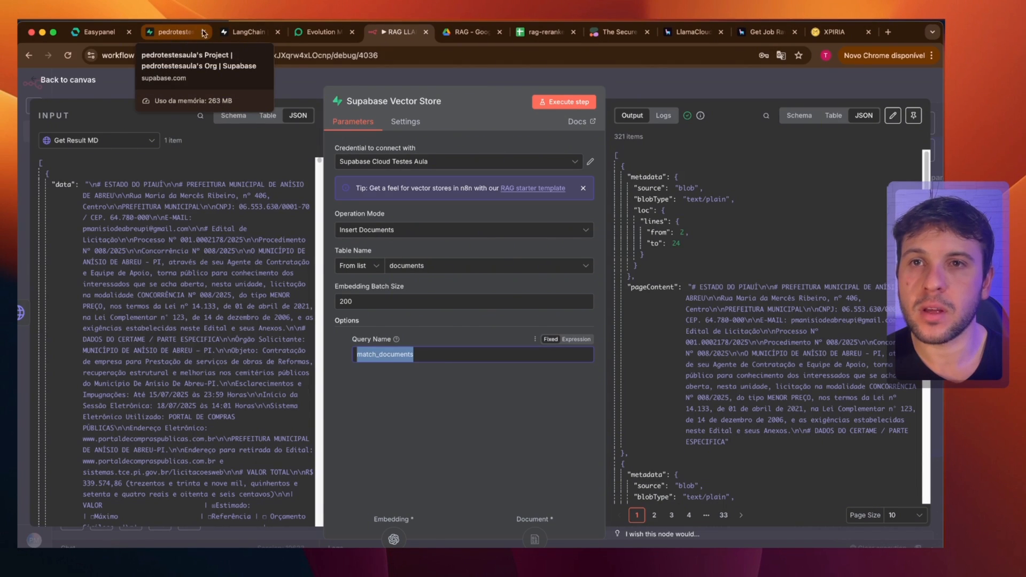
{"action": "left_click", "coordinate": [248, 32]}
{"action": "left_click", "coordinate": [327, 432]}
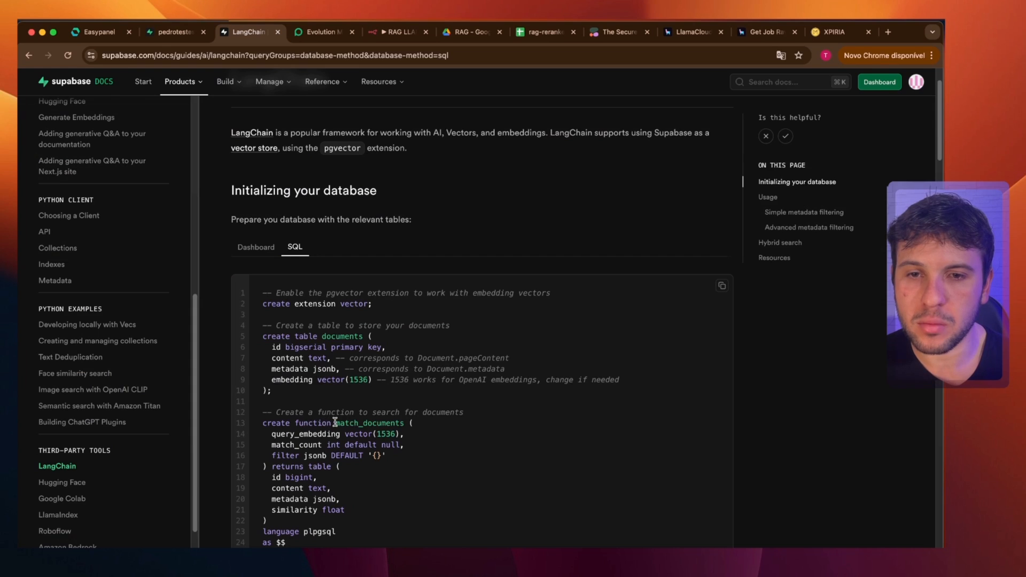
{"action": "left_click_drag", "start_coordinate": [335, 423], "coordinate": [407, 421]}
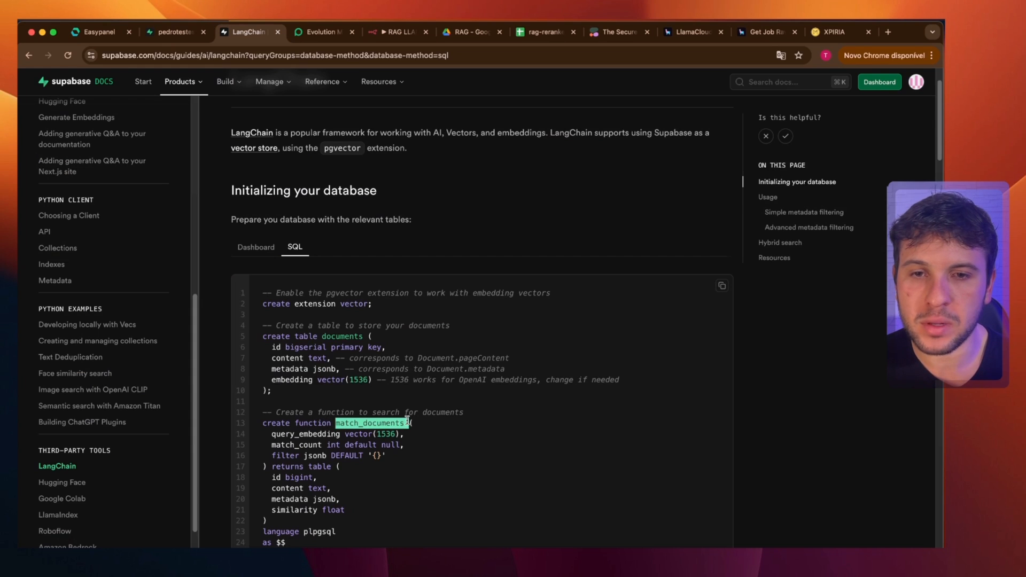
{"action": "left_click", "coordinate": [397, 36]}
{"action": "left_click", "coordinate": [424, 370]}
{"action": "double_click", "coordinate": [424, 354]}
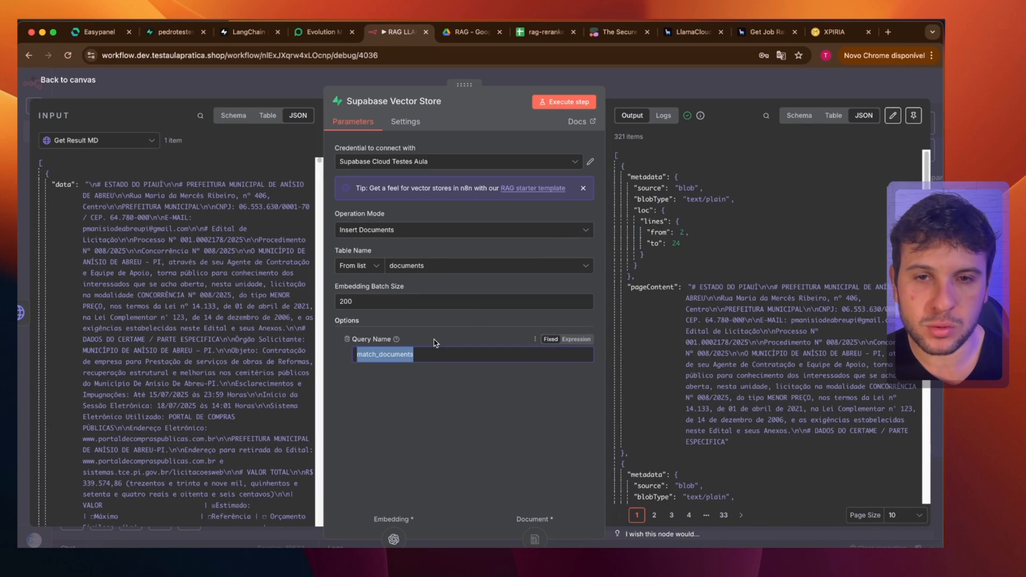
{"action": "left_click", "coordinate": [487, 254]}
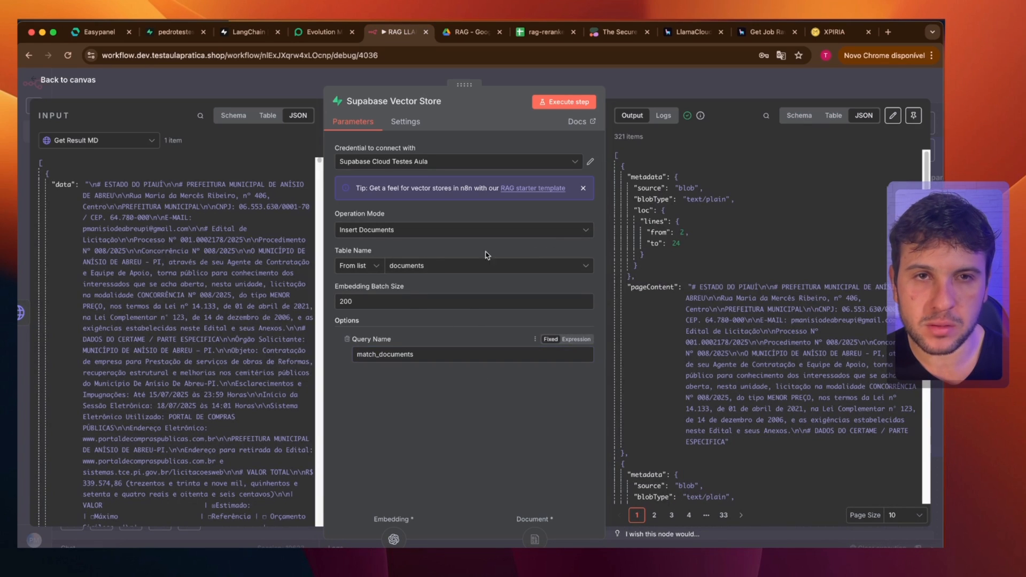
{"action": "left_click", "coordinate": [521, 79]}
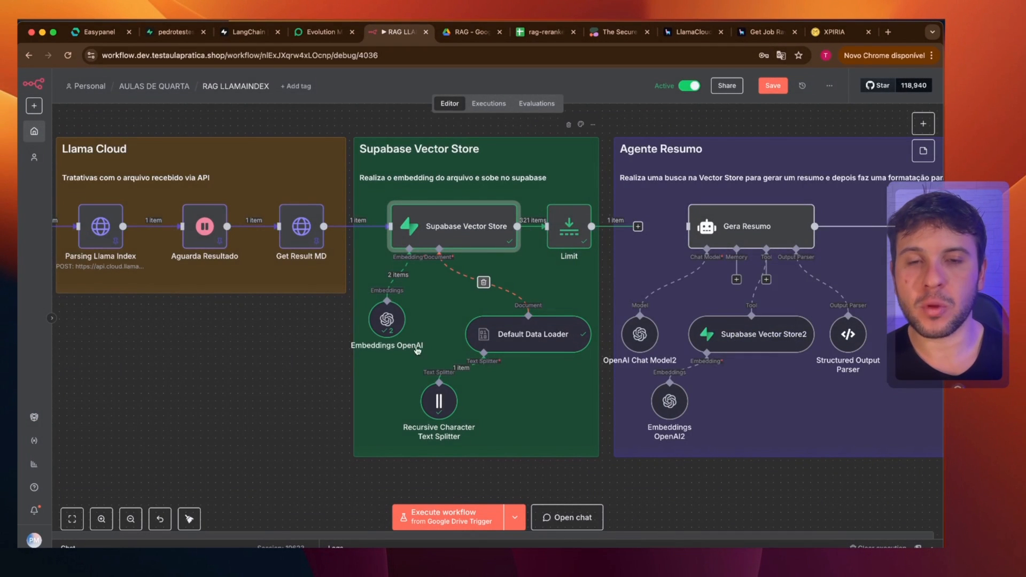
Move the Default Data Loader node slightly up, open it and set its data type to JSON and mode to Load Specific Data.
{"action": "left_click_drag", "start_coordinate": [510, 335], "coordinate": [511, 320]}
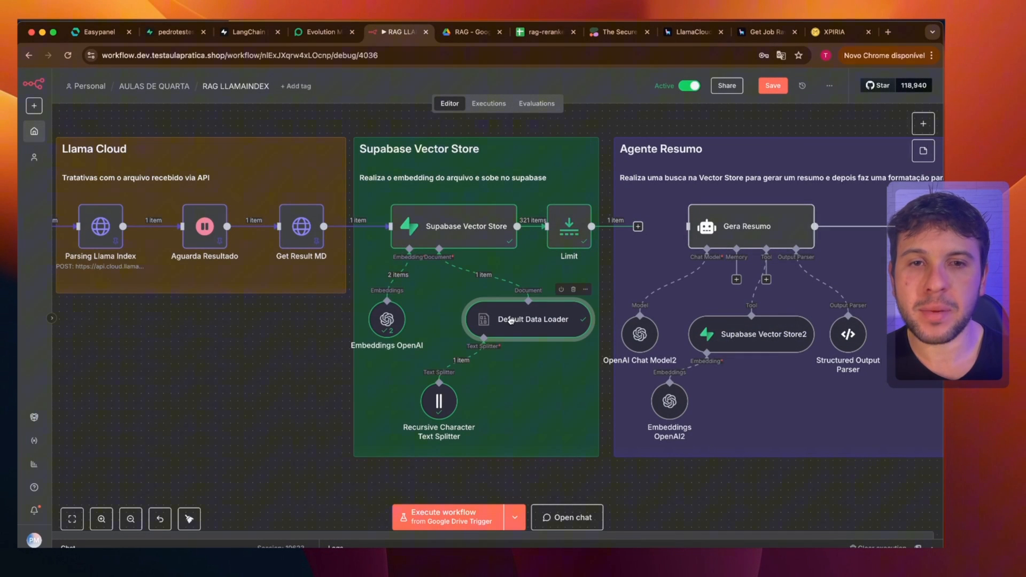
{"action": "double_click", "coordinate": [537, 327]}
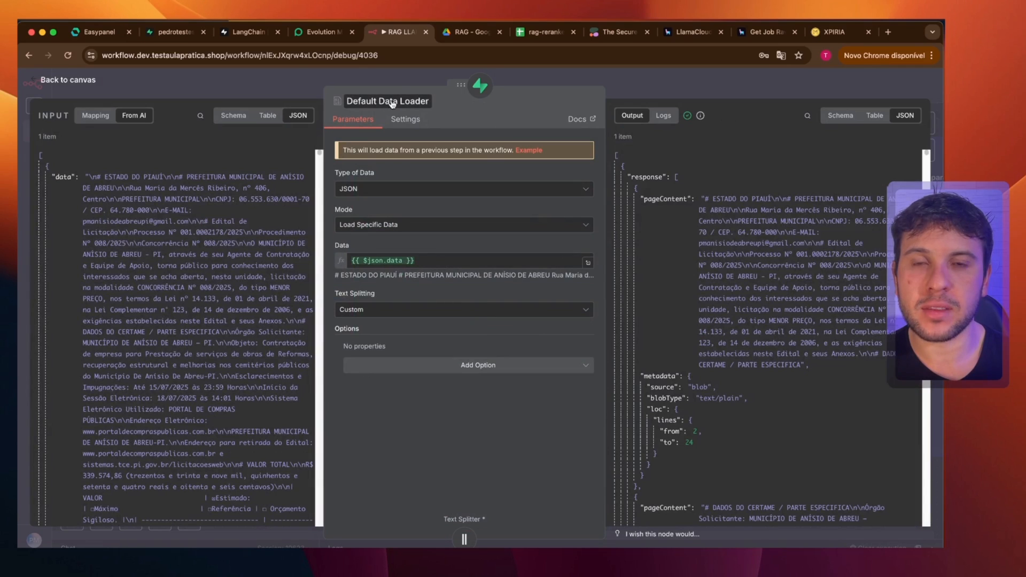
{"action": "left_click", "coordinate": [365, 193]}
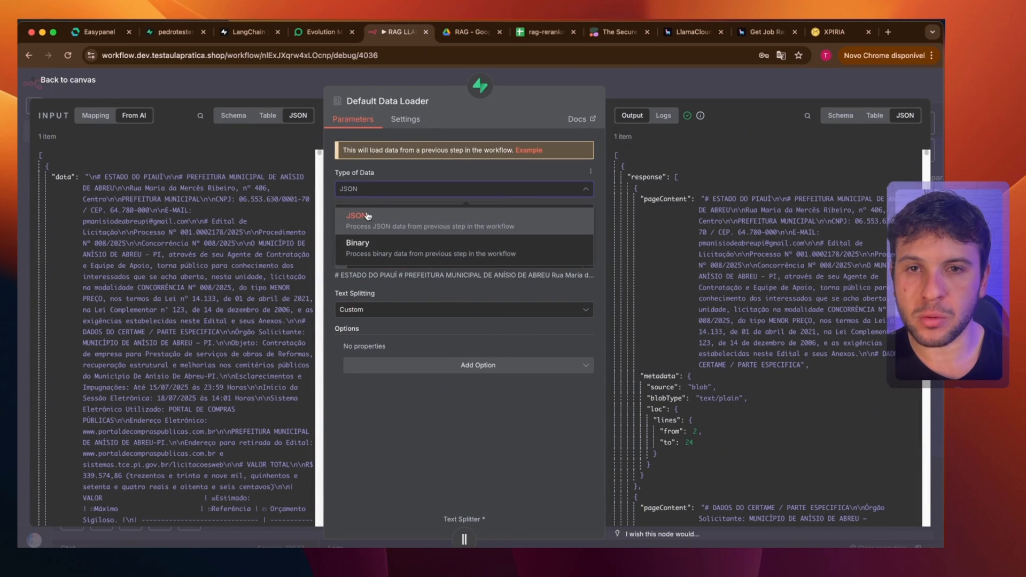
{"action": "left_click", "coordinate": [368, 215]}
{"action": "left_click", "coordinate": [367, 227]}
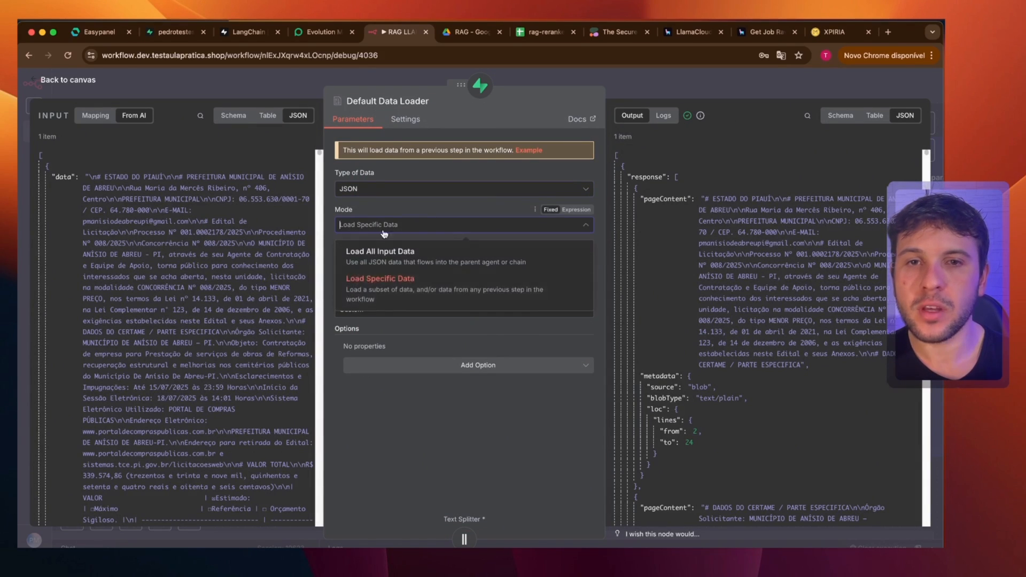
{"action": "left_click", "coordinate": [388, 289]}
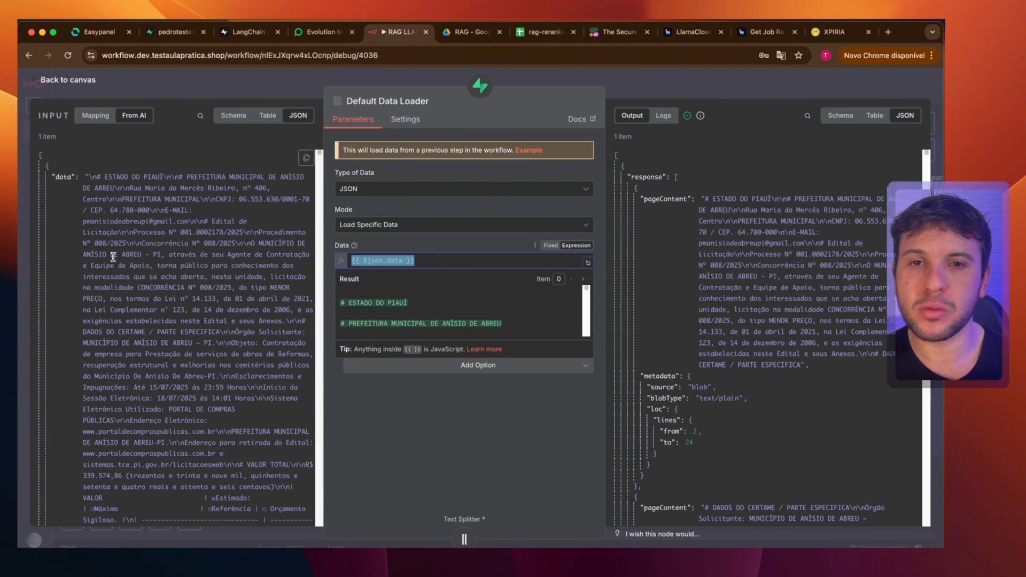
Examine the {{ $json.data }} expression's full result and the Text Splitting setting of the Default Data Loader, and close the node.
{"action": "left_click", "coordinate": [437, 261]}
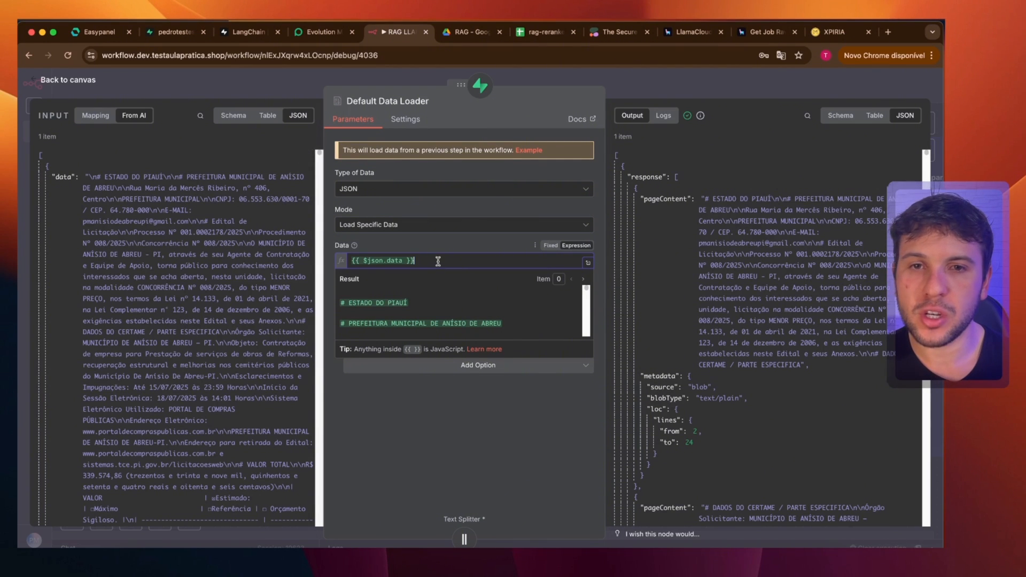
{"action": "left_click_drag", "start_coordinate": [60, 173], "coordinate": [492, 260]}
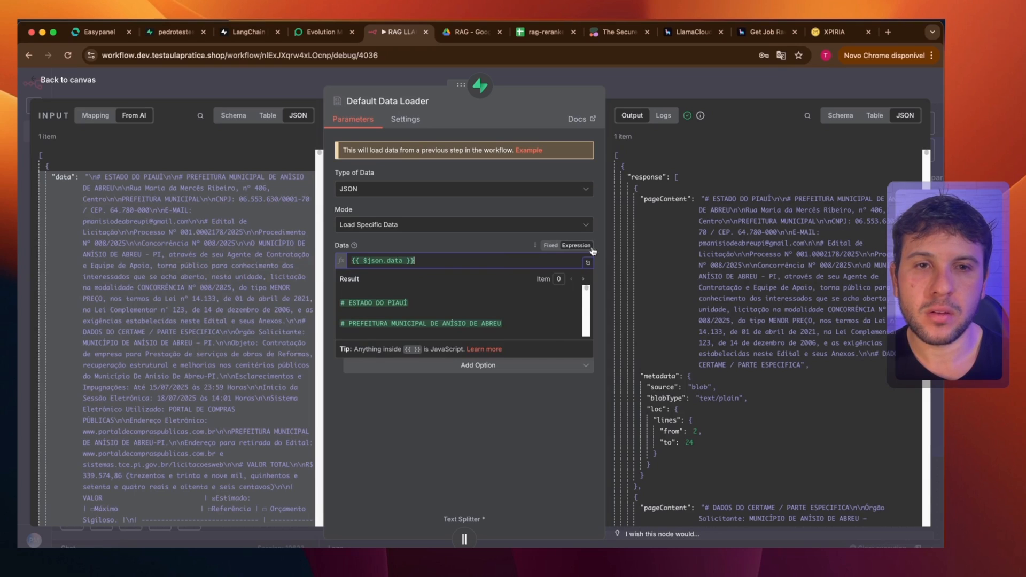
{"action": "left_click", "coordinate": [589, 263]}
{"action": "scroll", "coordinate": [705, 288], "scroll_direction": "down", "scroll_amount": 15}
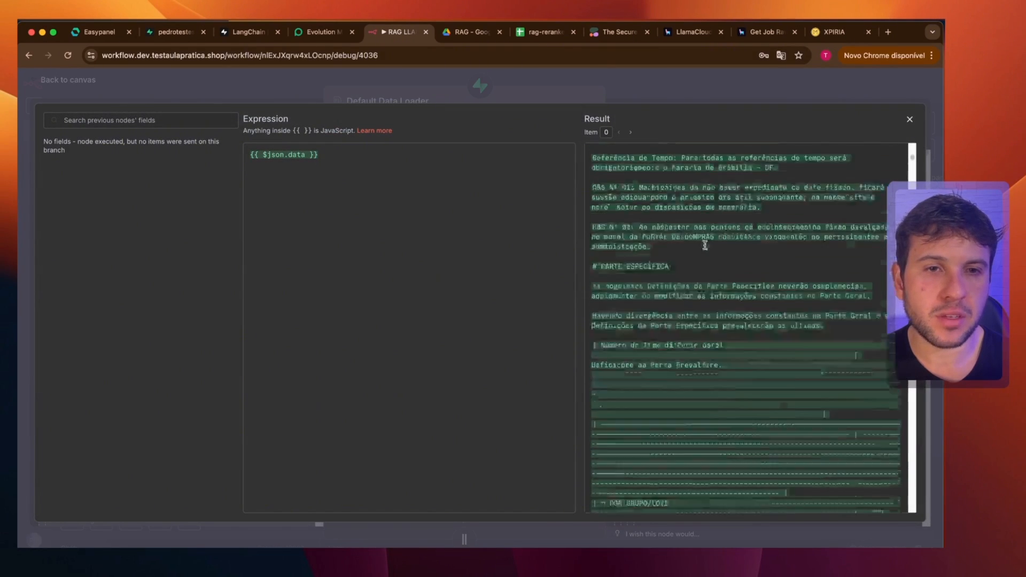
{"action": "left_click_drag", "start_coordinate": [676, 187], "coordinate": [780, 461]}
{"action": "left_click", "coordinate": [909, 119]}
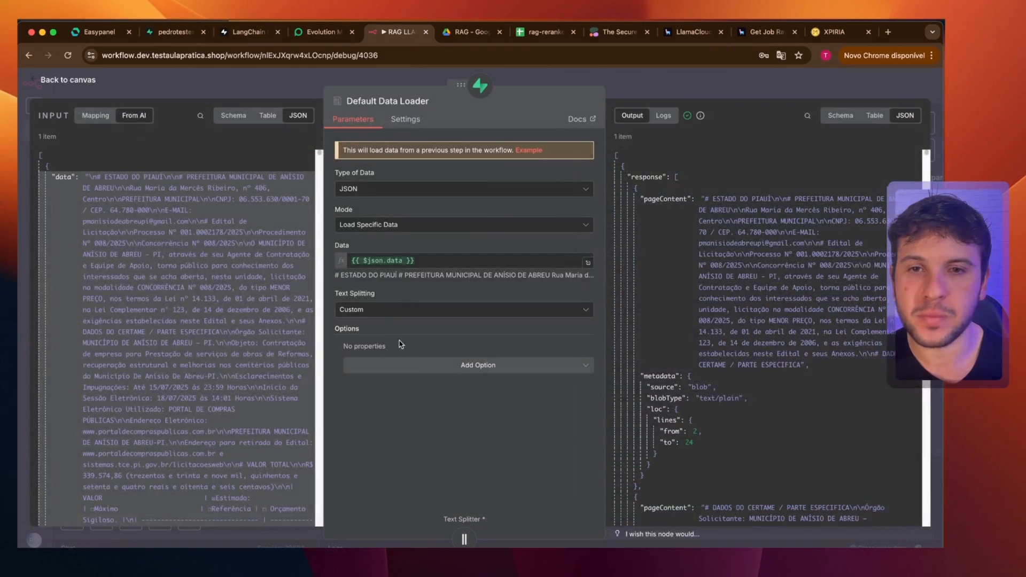
{"action": "left_click_drag", "start_coordinate": [333, 293], "coordinate": [389, 303]}
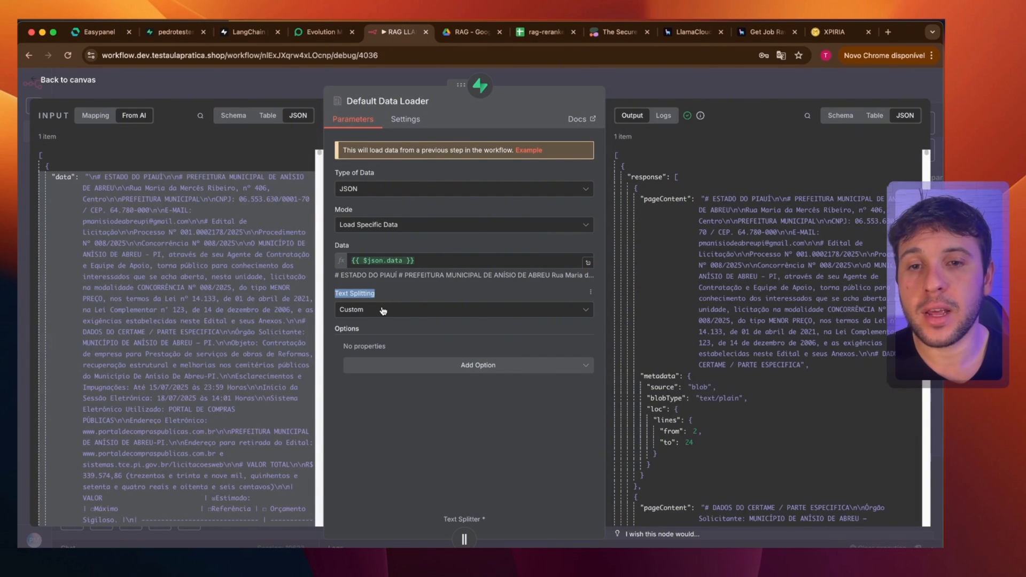
{"action": "left_click", "coordinate": [586, 79]}
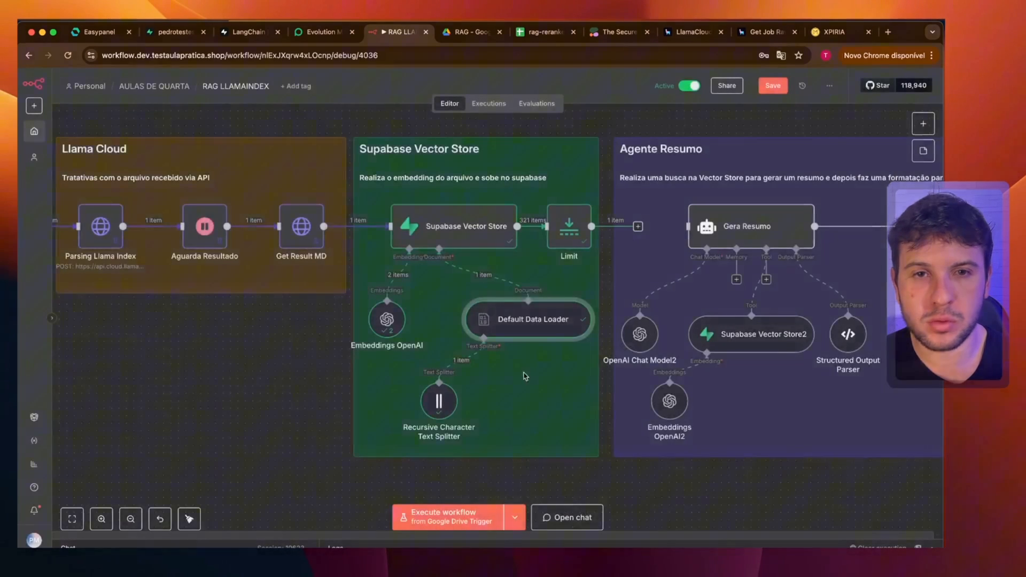
Open the Recursive Character Text Splitter, review its chunk size and overlap, select markdown as Split Code and close the node.
{"action": "double_click", "coordinate": [448, 414]}
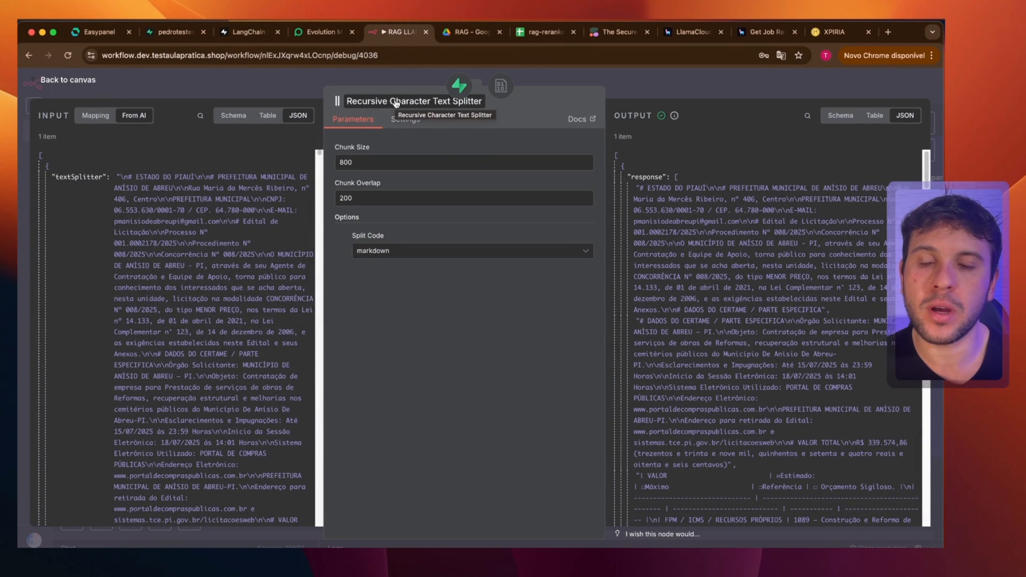
{"action": "double_click", "coordinate": [368, 166]}
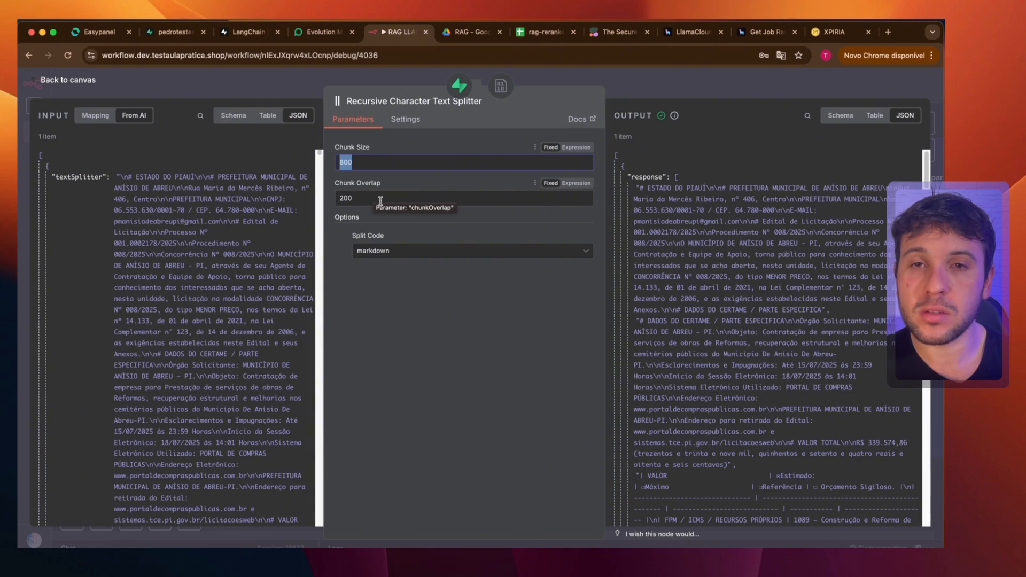
{"action": "left_click_drag", "start_coordinate": [380, 198], "coordinate": [280, 198]}
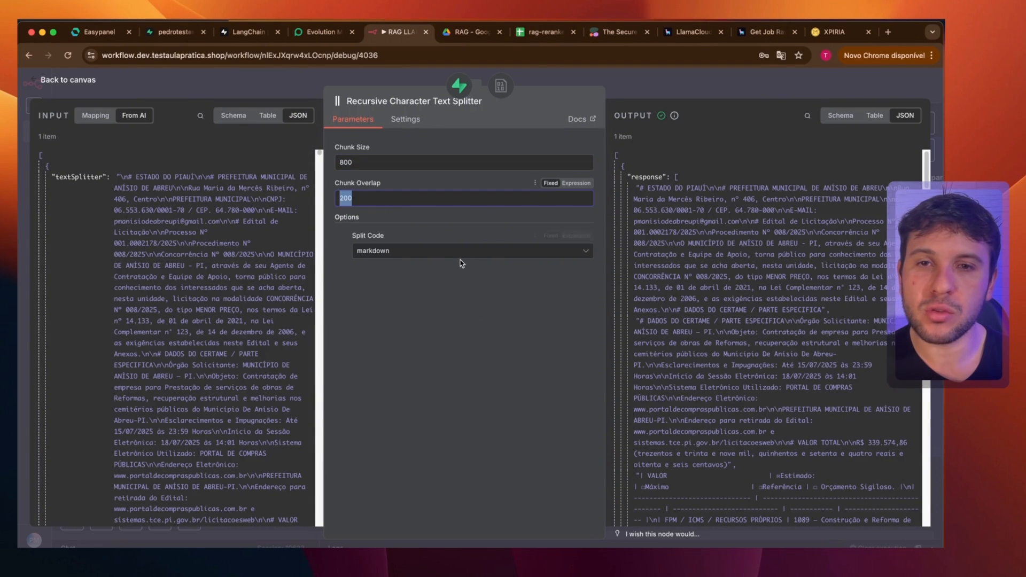
{"action": "left_click", "coordinate": [418, 258]}
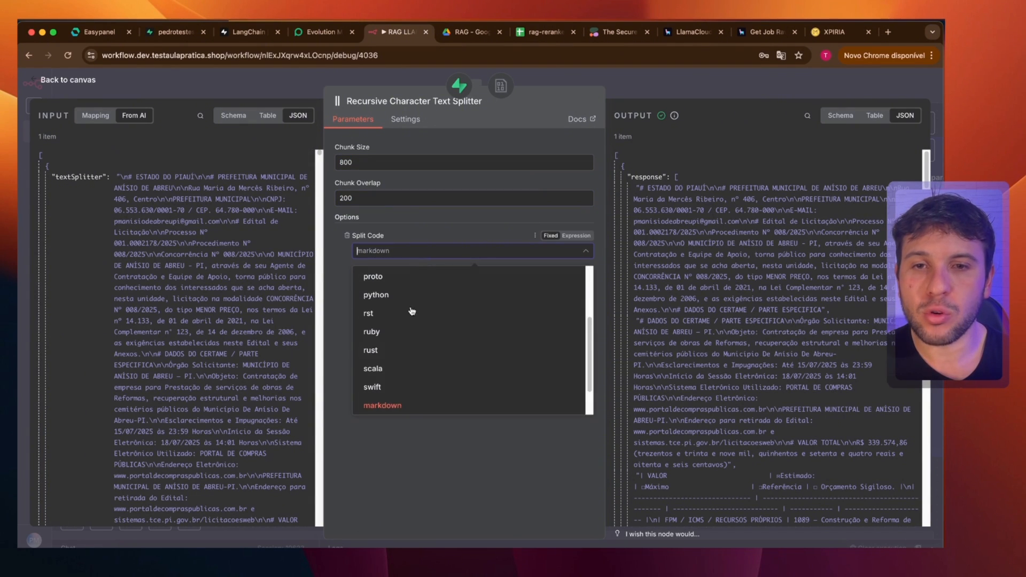
{"action": "left_click", "coordinate": [405, 407]}
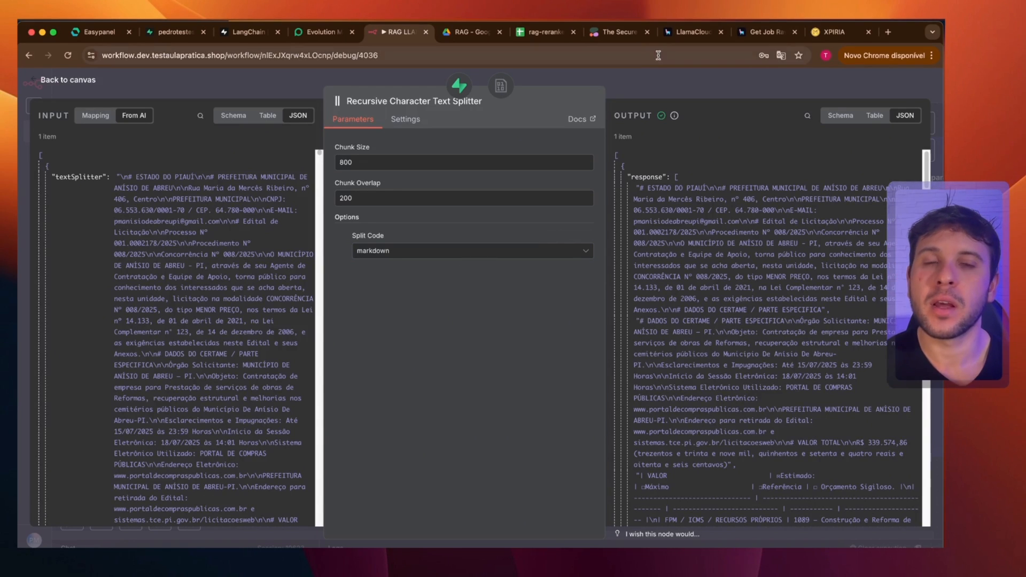
{"action": "left_click", "coordinate": [671, 91]}
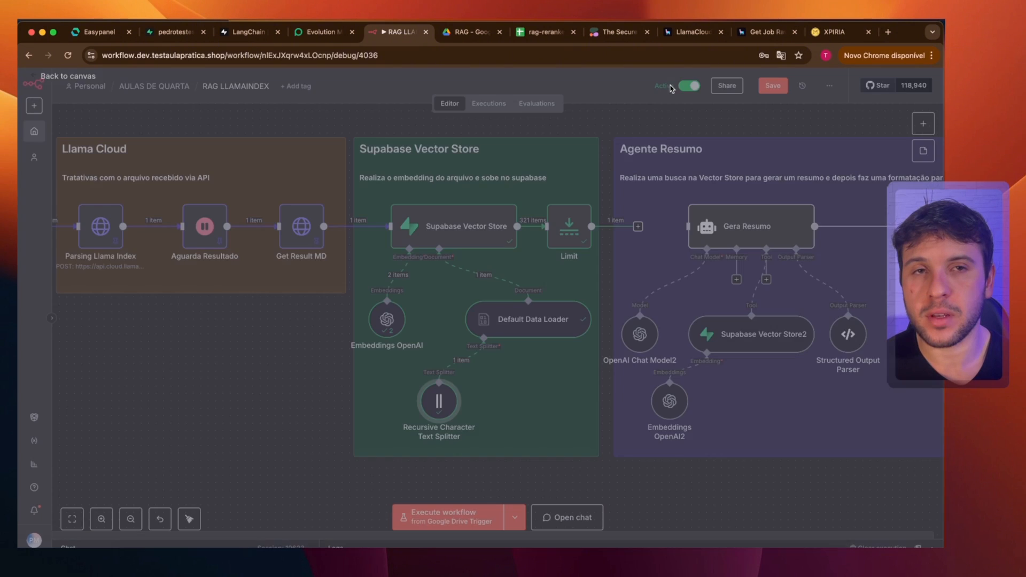
Move the Embeddings OpenAI node slightly to the right, open it and change its model to text-embedding-3-small.
{"action": "left_click_drag", "start_coordinate": [387, 319], "coordinate": [394, 319]}
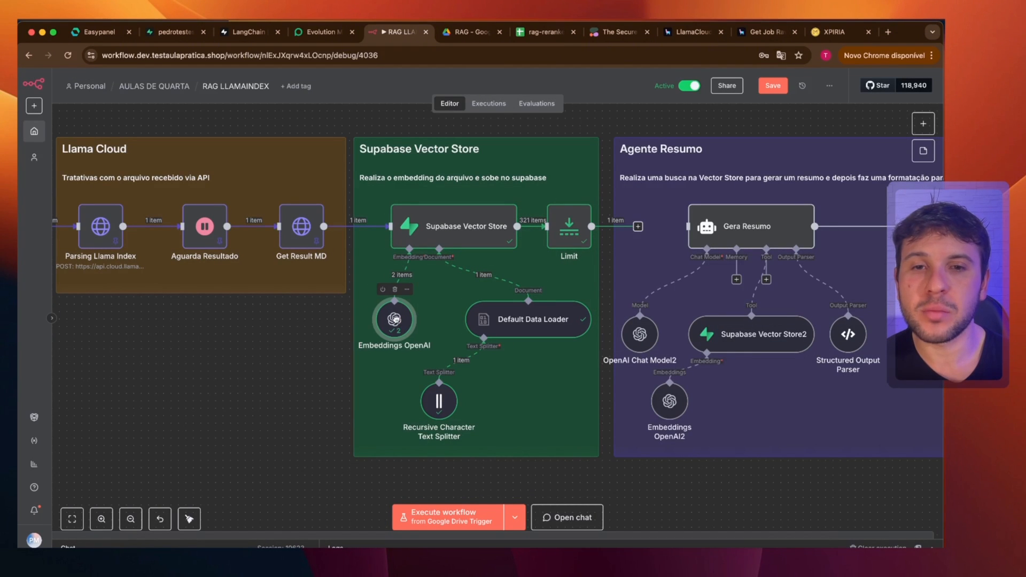
{"action": "double_click", "coordinate": [395, 321]}
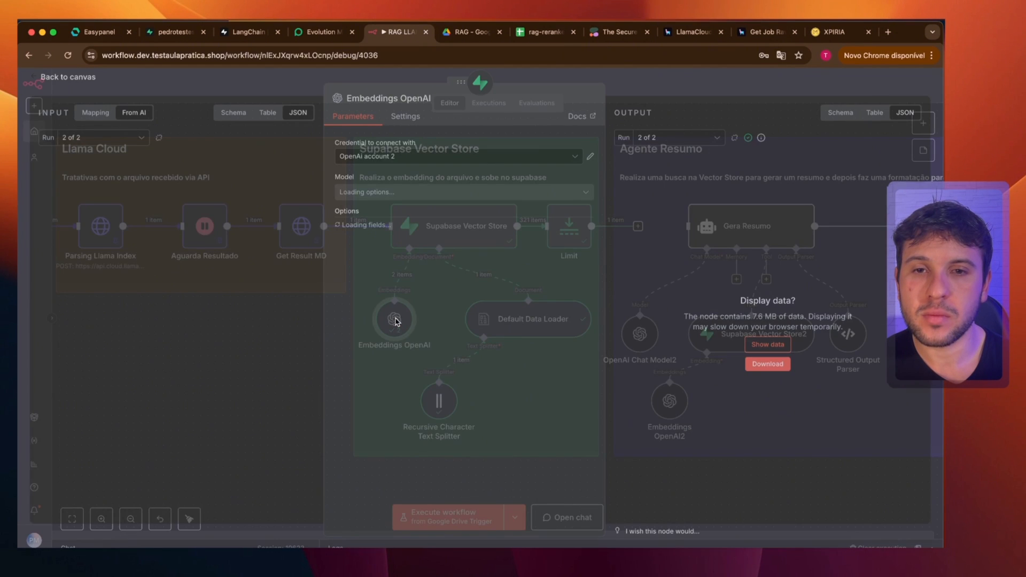
{"action": "left_click", "coordinate": [386, 192]}
{"action": "left_click", "coordinate": [422, 223]}
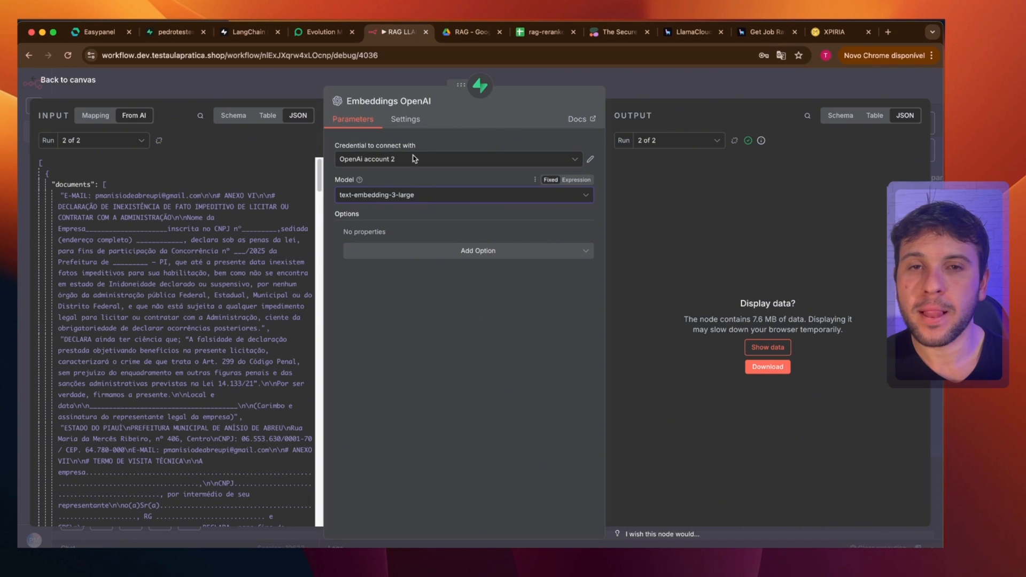
{"action": "left_click", "coordinate": [402, 197]}
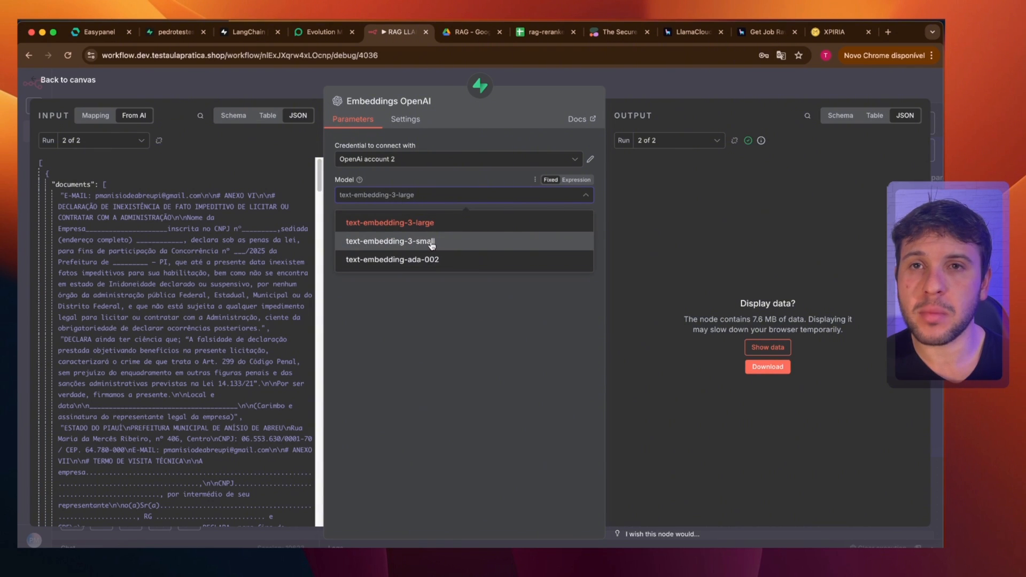
{"action": "left_click", "coordinate": [432, 242]}
Examine the embedding vector(1536) dimension in the SQL of Supabase's LangChain guide.
{"action": "left_click", "coordinate": [241, 32]}
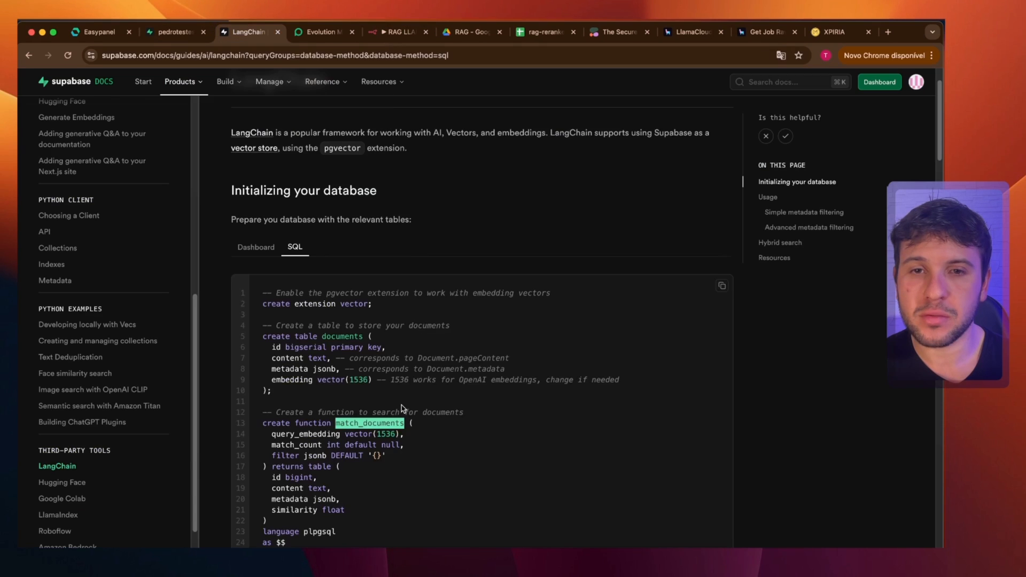
{"action": "scroll", "coordinate": [402, 409], "scroll_direction": "down", "scroll_amount": 1}
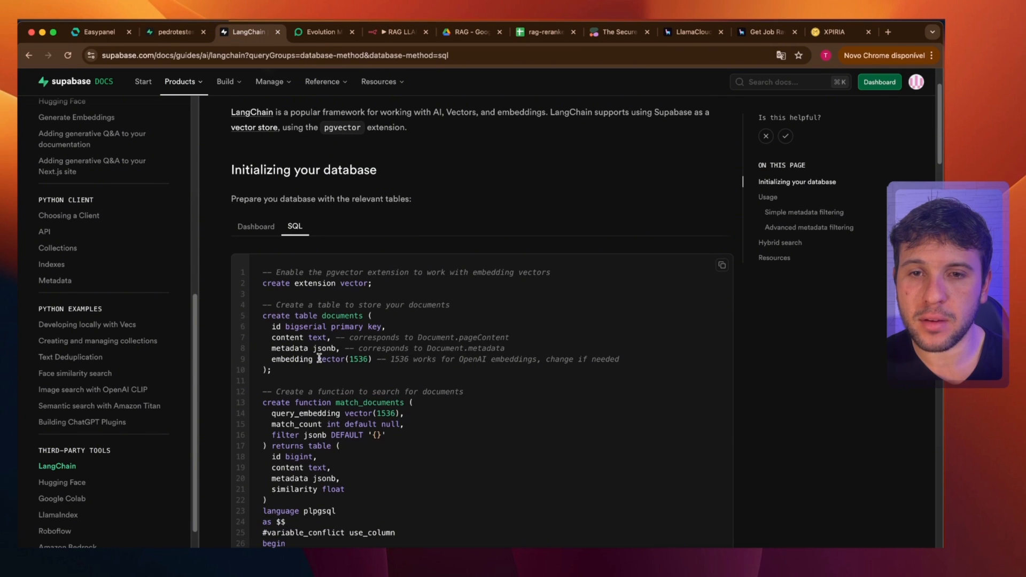
{"action": "left_click_drag", "start_coordinate": [319, 358], "coordinate": [350, 359]}
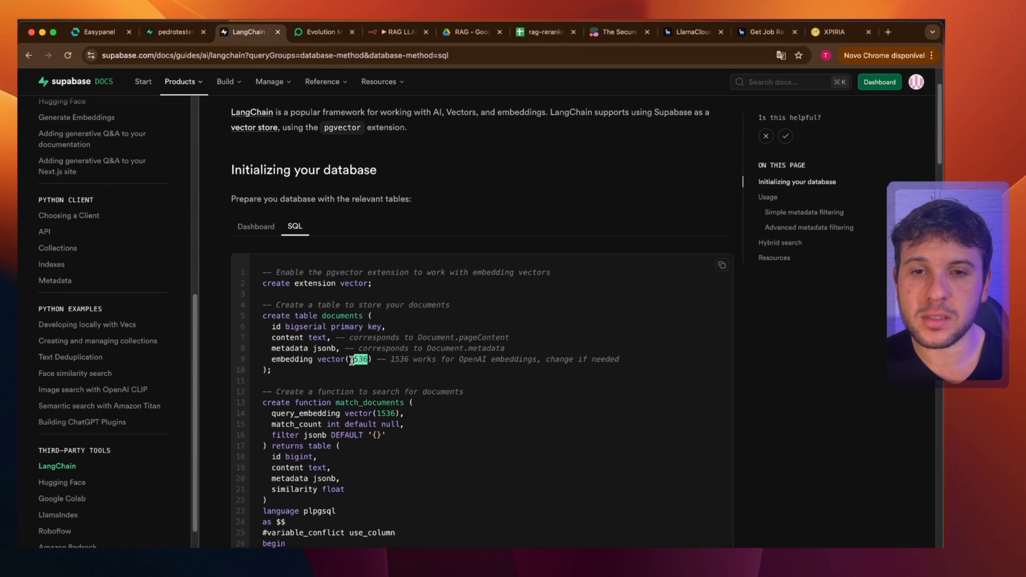
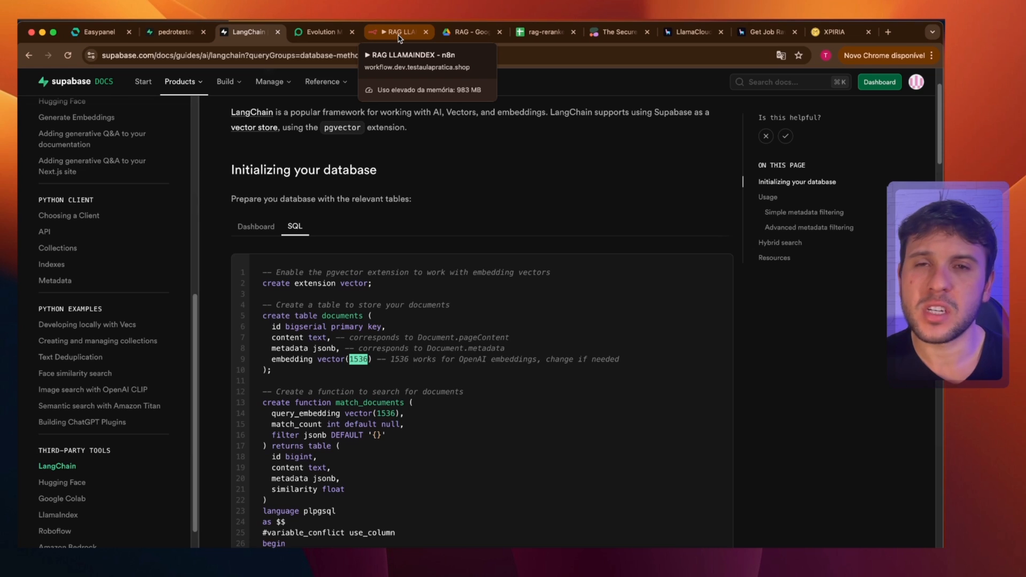
{"action": "triple_click", "coordinate": [387, 360]}
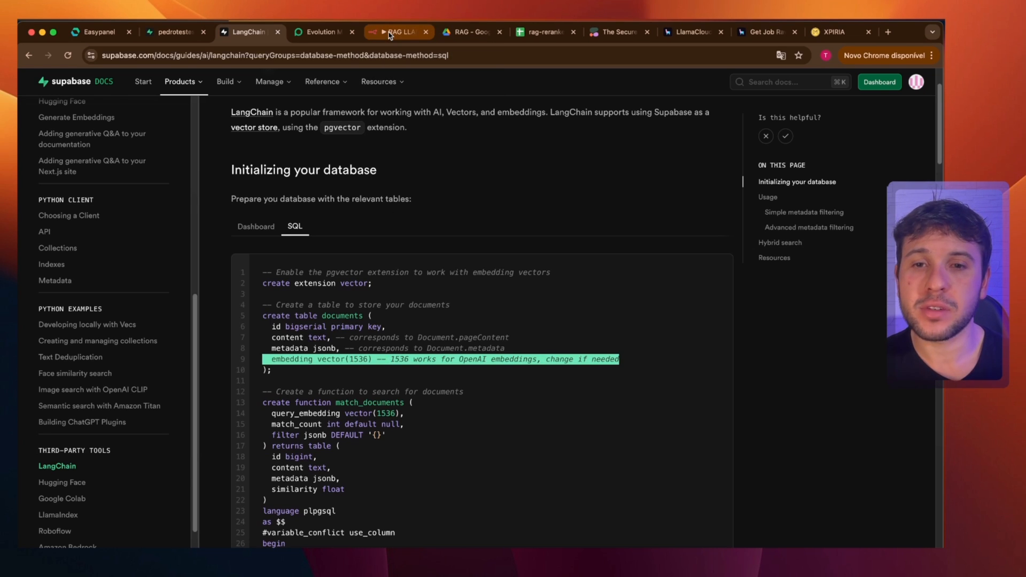
{"action": "double_click", "coordinate": [358, 359]}
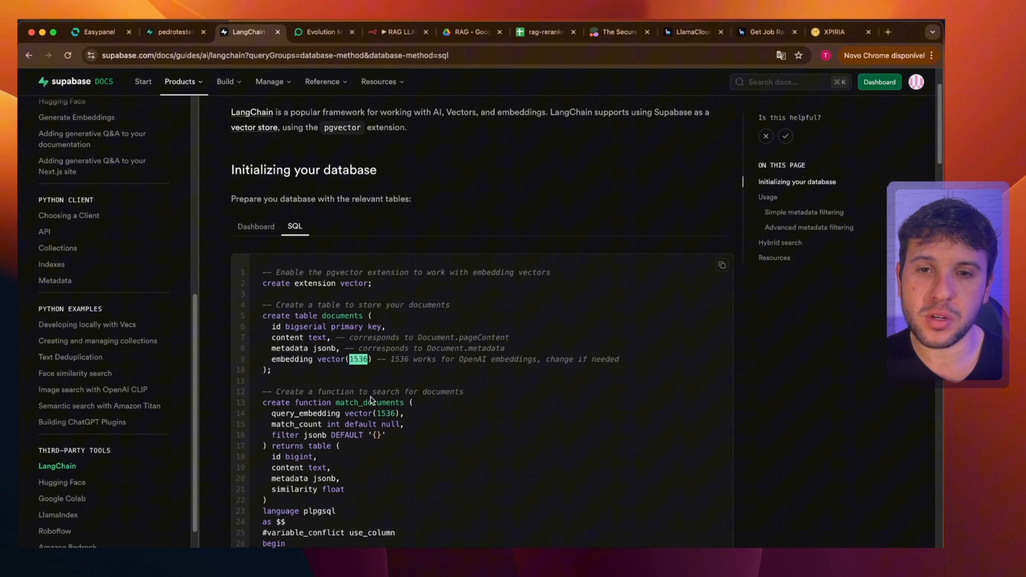
Return to the n8n workflow, set the Embeddings OpenAI model to text-embedding-3-large and close the node.
{"action": "left_click", "coordinate": [397, 33]}
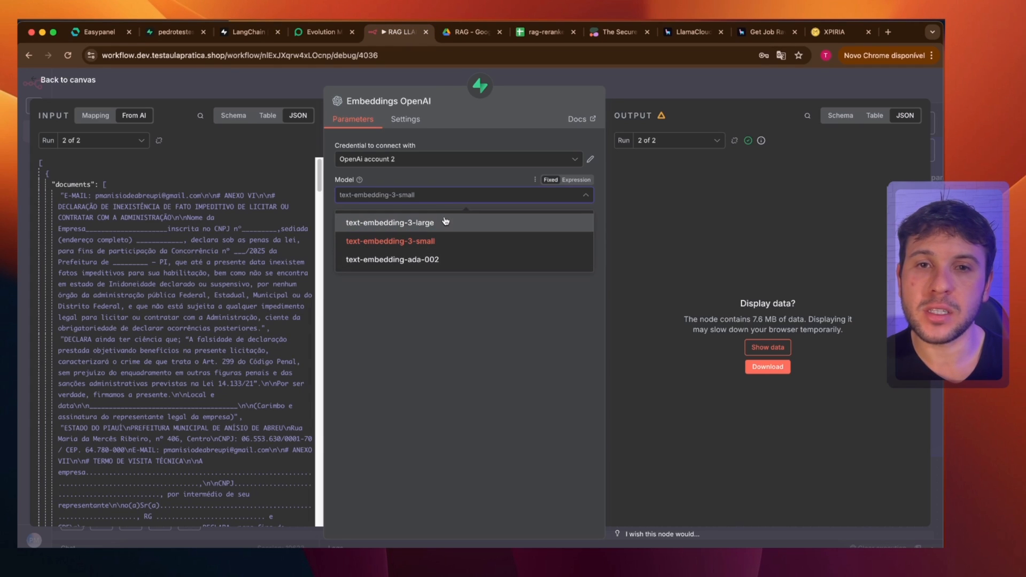
{"action": "left_click", "coordinate": [445, 221]}
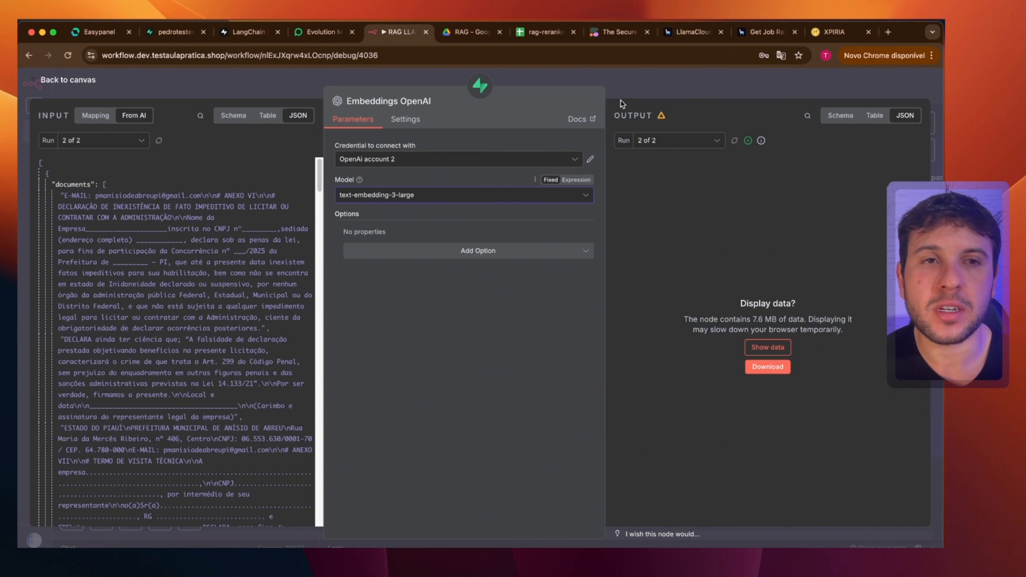
{"action": "left_click", "coordinate": [436, 196]}
{"action": "left_click", "coordinate": [441, 223]}
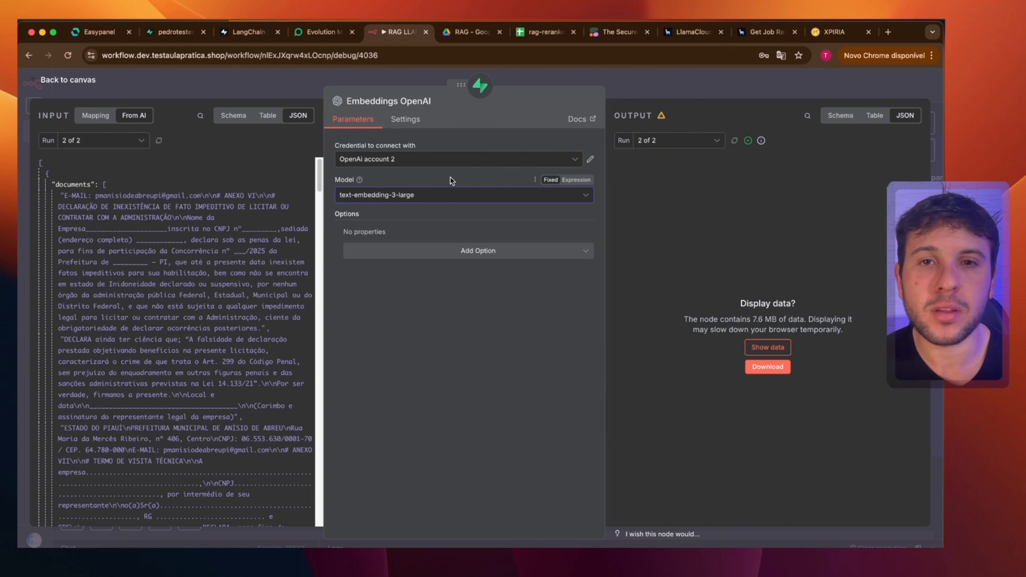
{"action": "left_click", "coordinate": [443, 197]}
{"action": "left_click", "coordinate": [436, 223]}
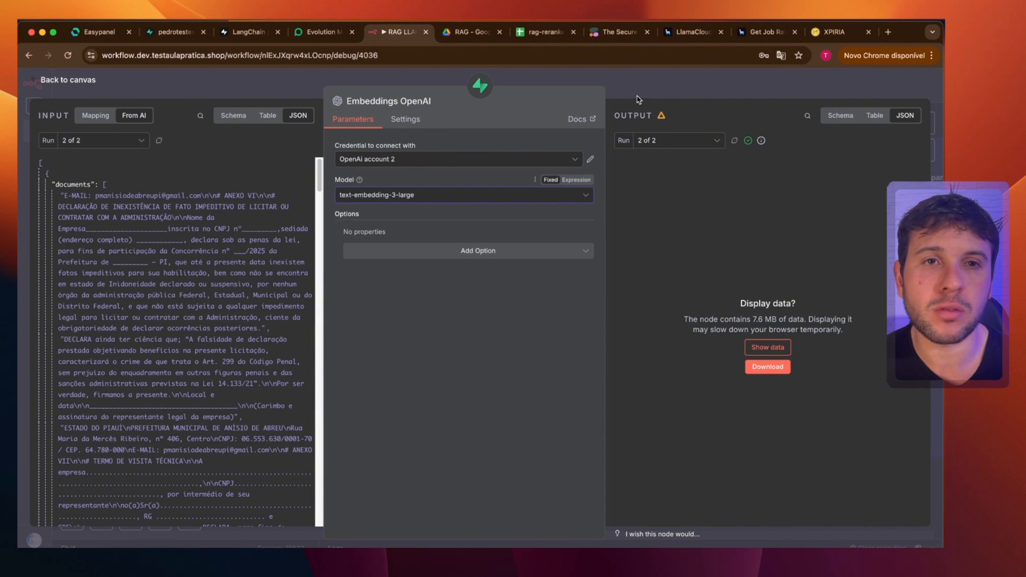
{"action": "left_click", "coordinate": [641, 92]}
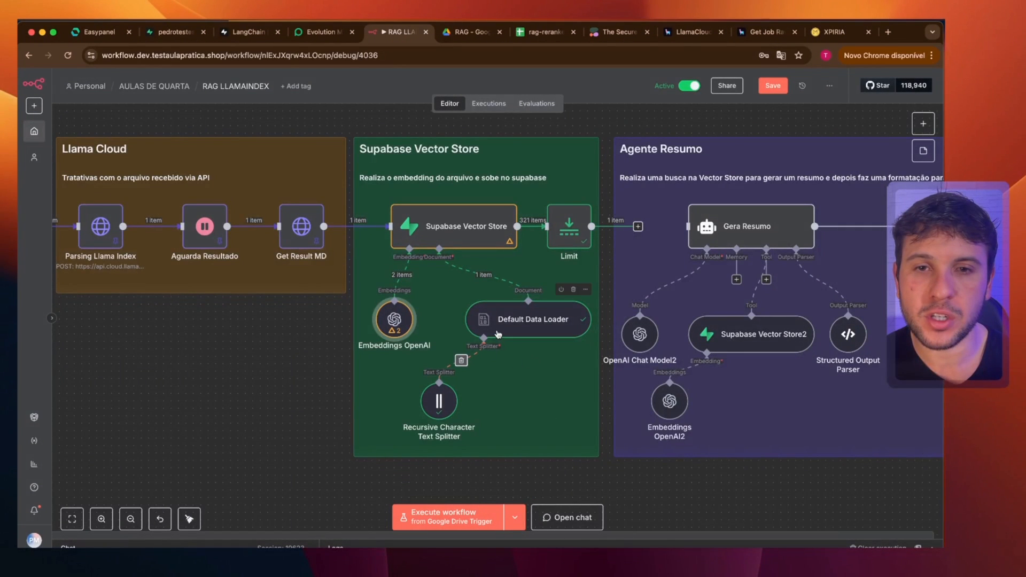
Compare the Embeddings OpenAI node on the canvas with the Evaluations section's AI Agent, Supabase Vector Store1 and its embeddings node.
{"action": "mouse_move", "coordinate": [407, 323]}
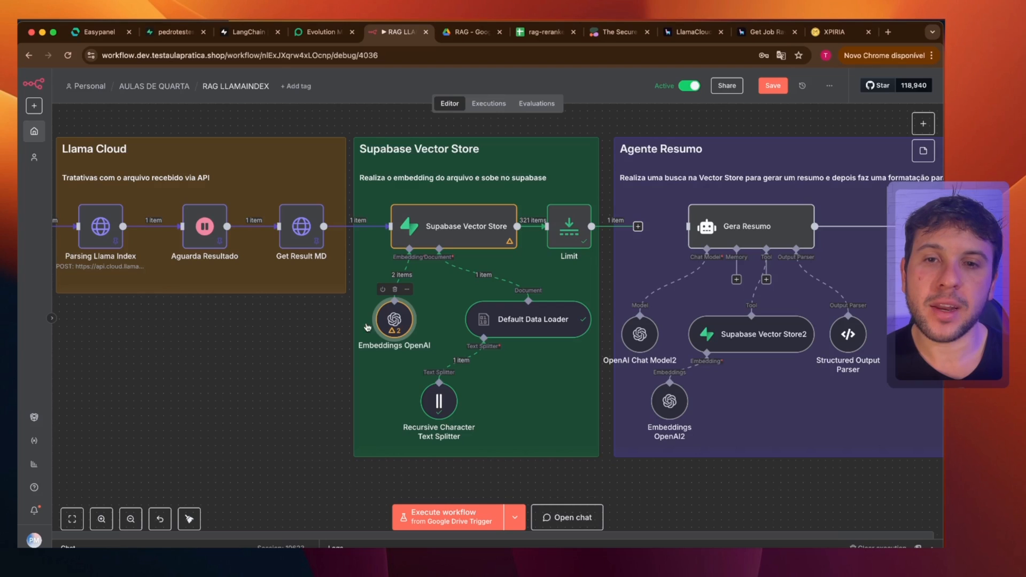
{"action": "scroll", "coordinate": [507, 205], "scroll_direction": "down", "scroll_amount": 10}
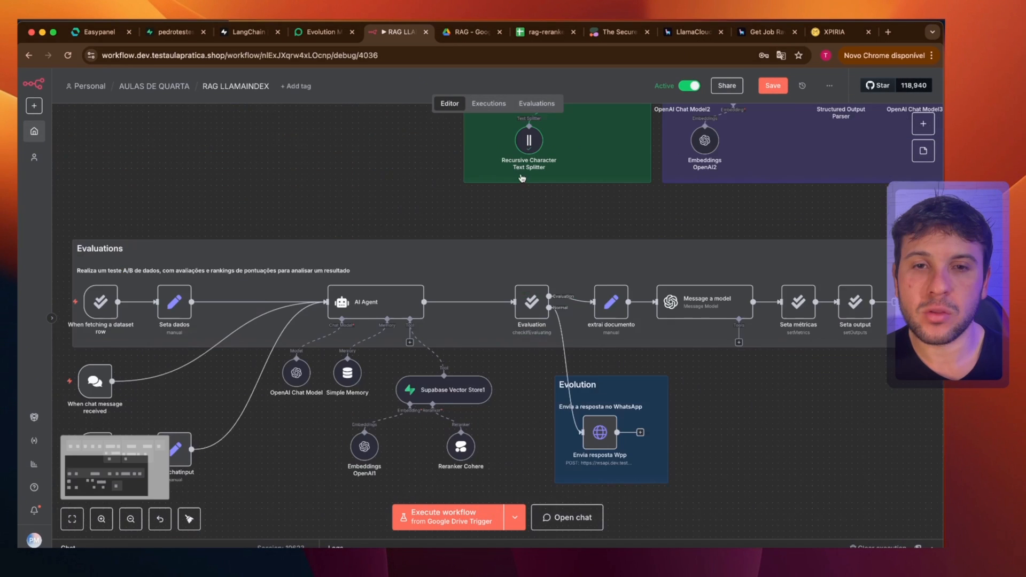
{"action": "scroll", "coordinate": [507, 206], "scroll_direction": "down", "scroll_amount": 2}
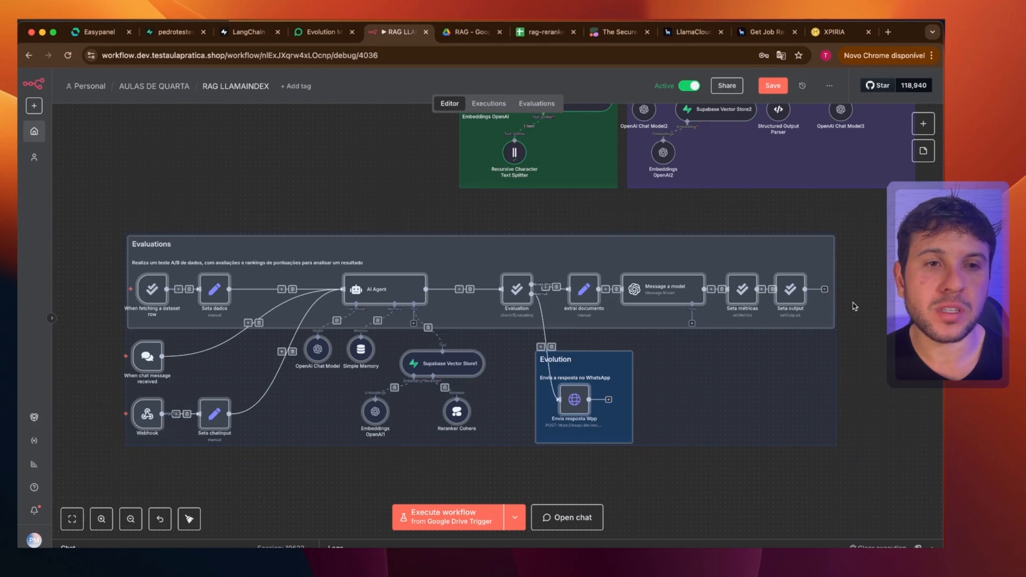
{"action": "scroll", "coordinate": [606, 419], "scroll_direction": "up", "scroll_amount": 6}
{"action": "scroll", "coordinate": [607, 419], "scroll_direction": "up", "scroll_amount": 5}
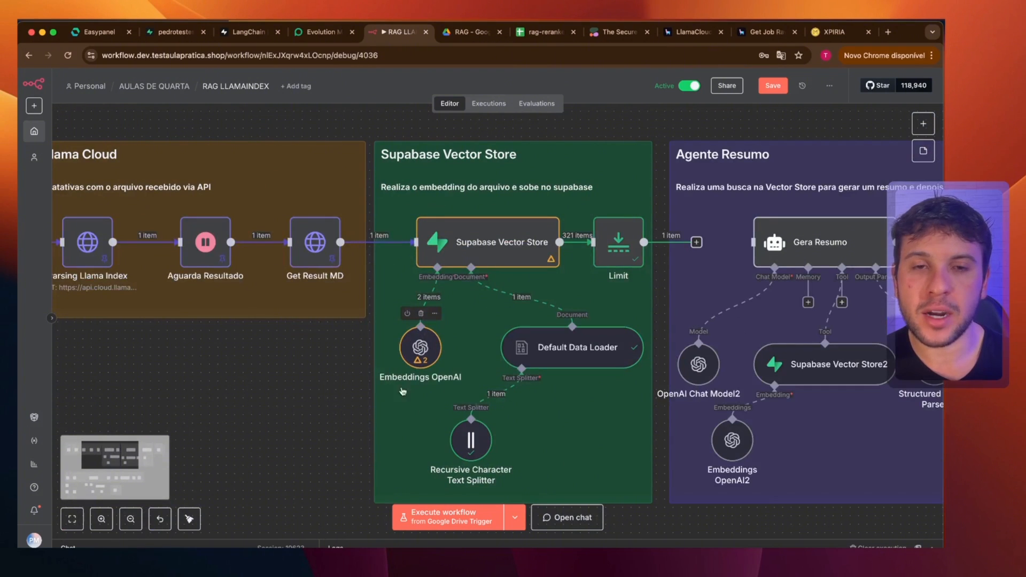
{"action": "scroll", "coordinate": [729, 373], "scroll_direction": "right", "scroll_amount": 3}
{"action": "scroll", "coordinate": [552, 486], "scroll_direction": "down", "scroll_amount": 8}
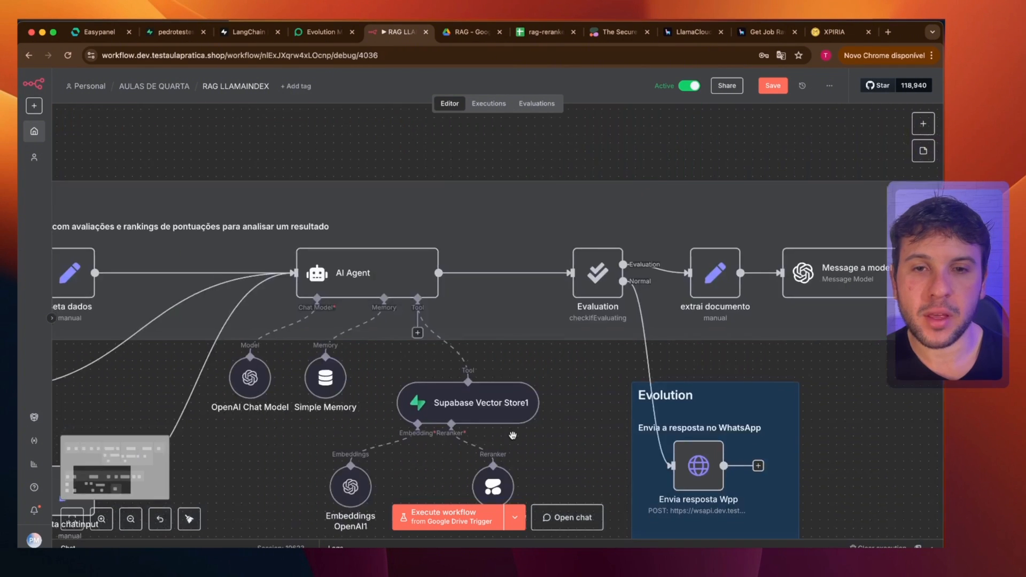
{"action": "scroll", "coordinate": [513, 435], "scroll_direction": "down", "scroll_amount": 4}
{"action": "scroll", "coordinate": [578, 264], "scroll_direction": "up", "scroll_amount": 3}
{"action": "scroll", "coordinate": [543, 276], "scroll_direction": "down", "scroll_amount": 3}
{"action": "scroll", "coordinate": [468, 404], "scroll_direction": "up", "scroll_amount": 8}
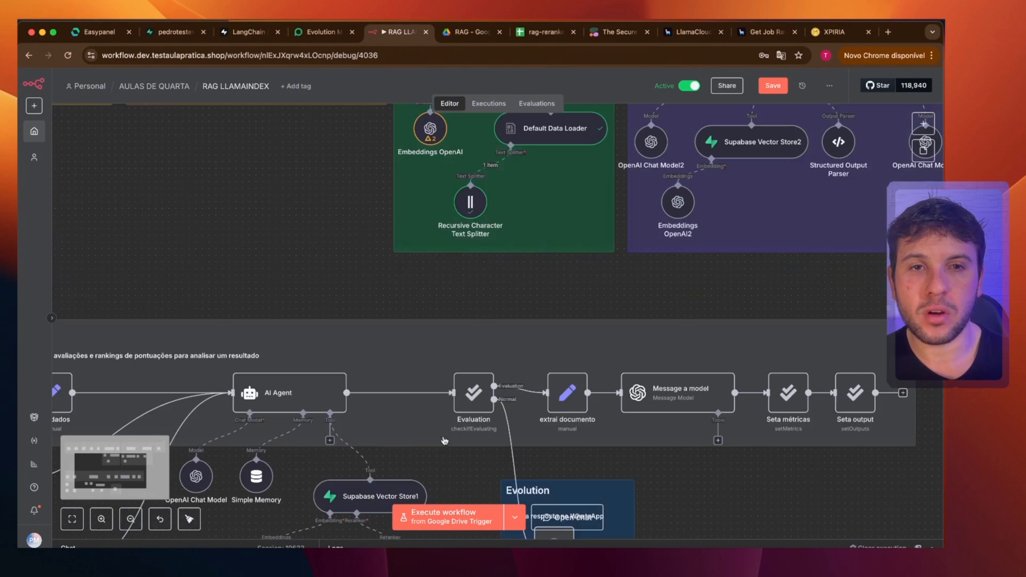
{"action": "scroll", "coordinate": [468, 404], "scroll_direction": "up", "scroll_amount": 3}
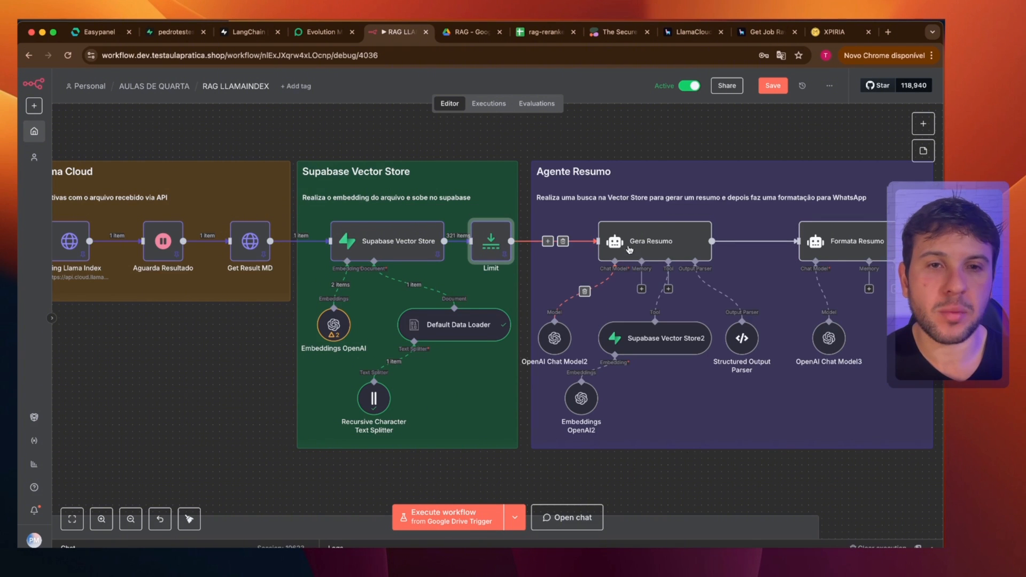
Open the Gera Resumo agent and expand its System Message expression to read the opening role description.
{"action": "scroll", "coordinate": [528, 245], "scroll_direction": "right", "scroll_amount": 4}
{"action": "scroll", "coordinate": [527, 246], "scroll_direction": "right", "scroll_amount": 6}
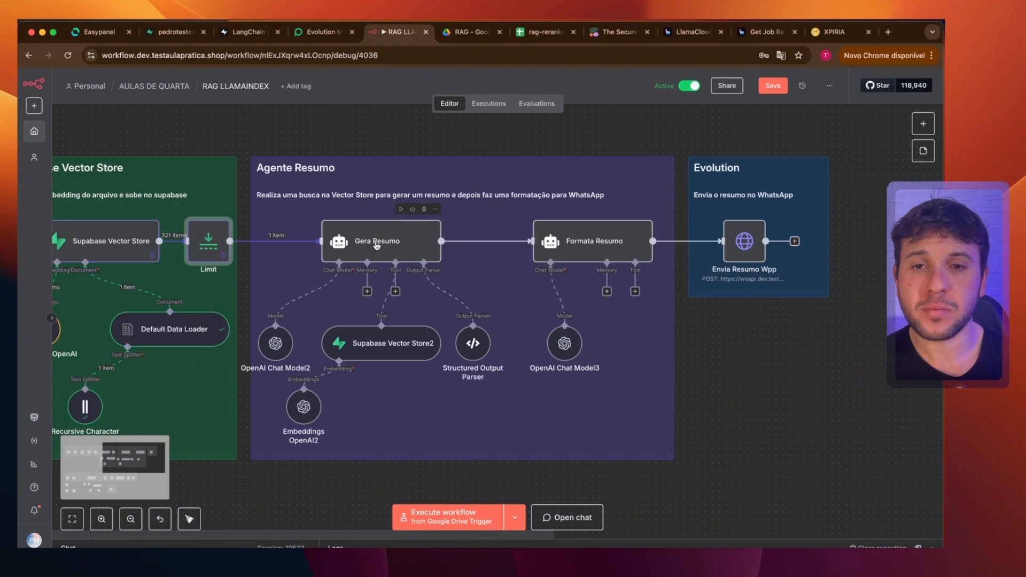
{"action": "scroll", "coordinate": [411, 247], "scroll_direction": "up", "scroll_amount": 1}
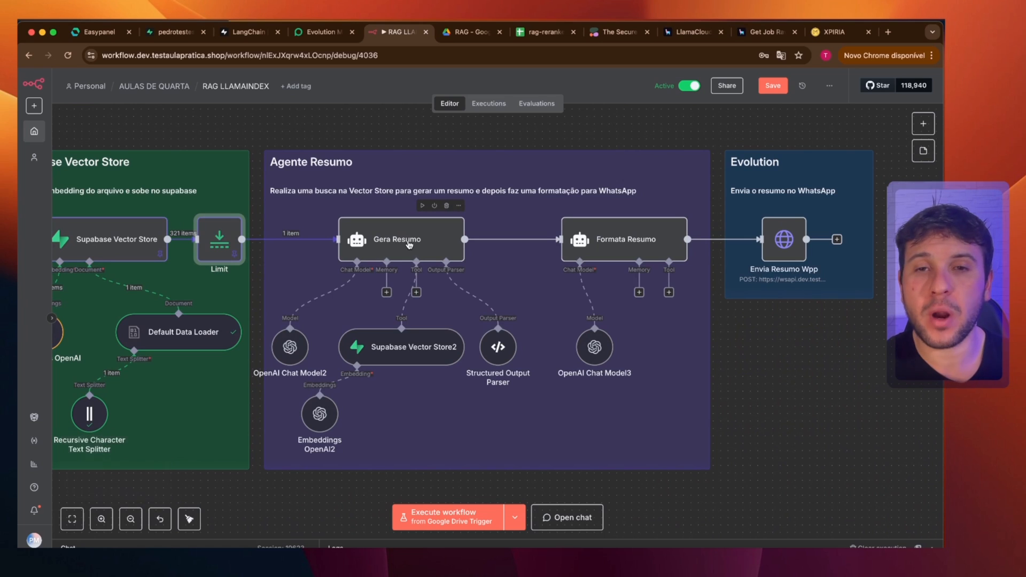
{"action": "double_click", "coordinate": [407, 241]}
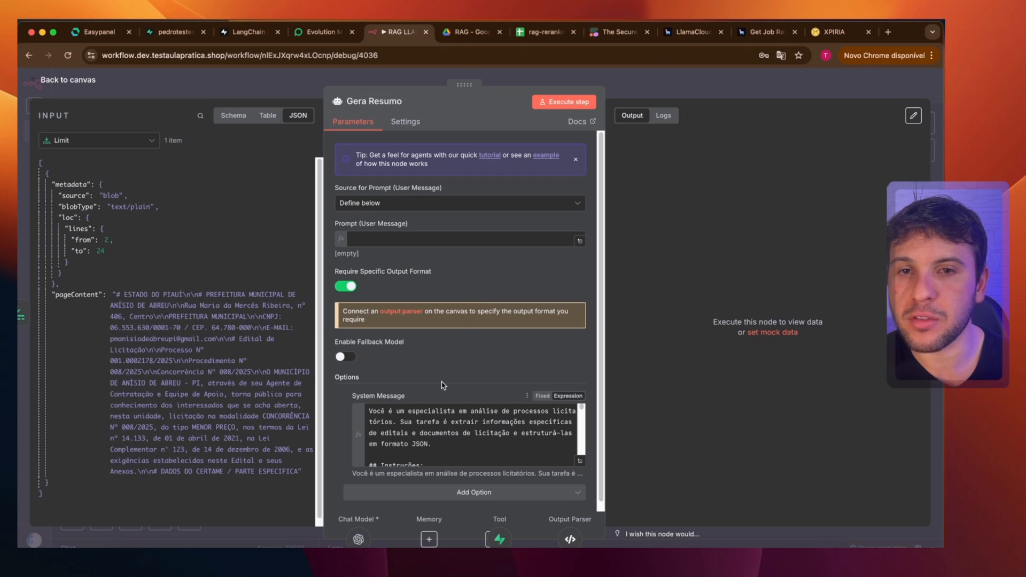
{"action": "left_click", "coordinate": [579, 460]}
{"action": "left_click_drag", "start_coordinate": [252, 158], "coordinate": [494, 179]}
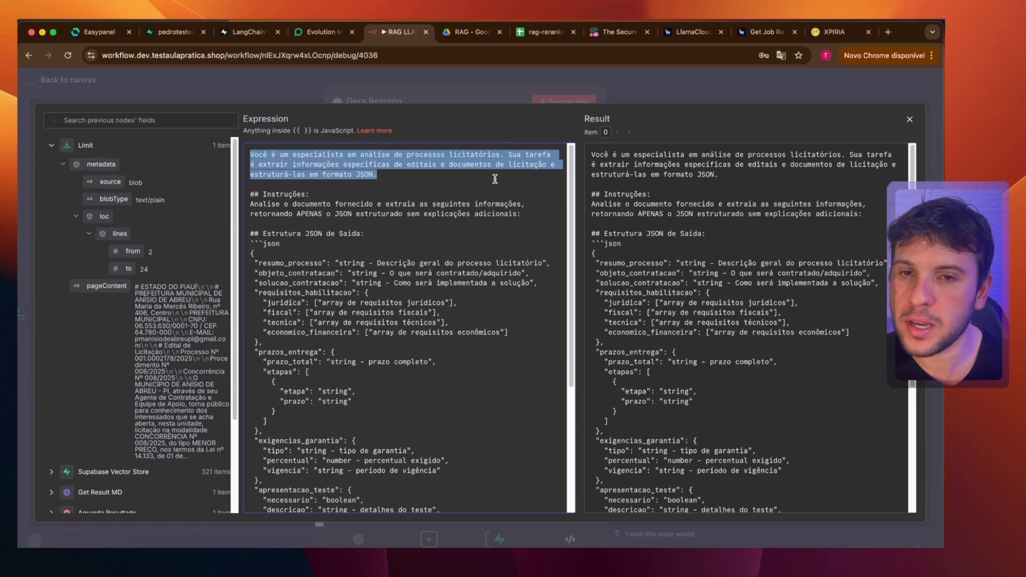
Review the "Estrutura JSON de Saída" section of the system message through to its end.
{"action": "scroll", "coordinate": [495, 179], "scroll_direction": "down", "scroll_amount": 3}
{"action": "scroll", "coordinate": [247, 220], "scroll_direction": "up", "scroll_amount": 2}
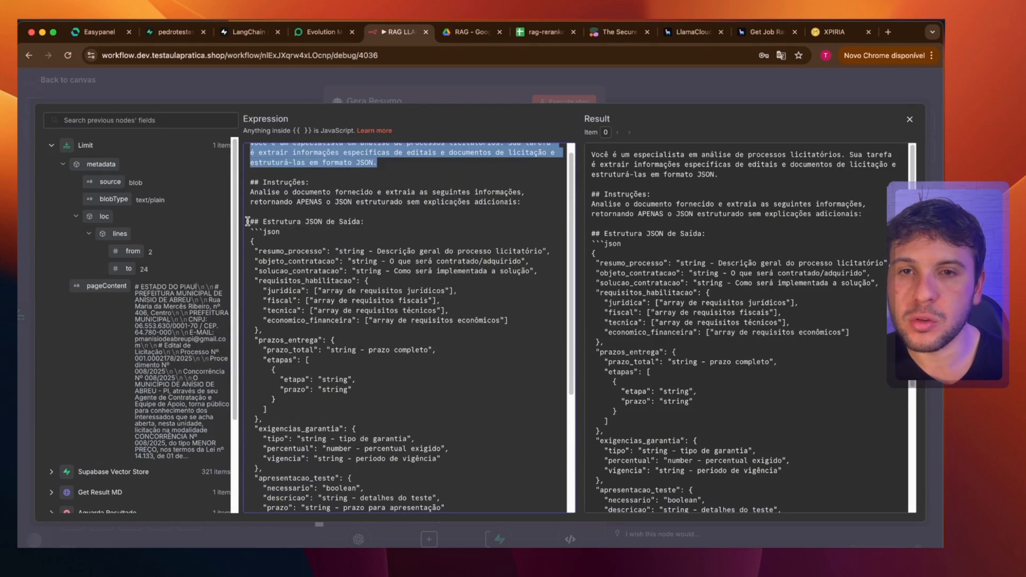
{"action": "left_click_drag", "start_coordinate": [248, 221], "coordinate": [470, 423]}
{"action": "scroll", "coordinate": [470, 424], "scroll_direction": "down", "scroll_amount": 5}
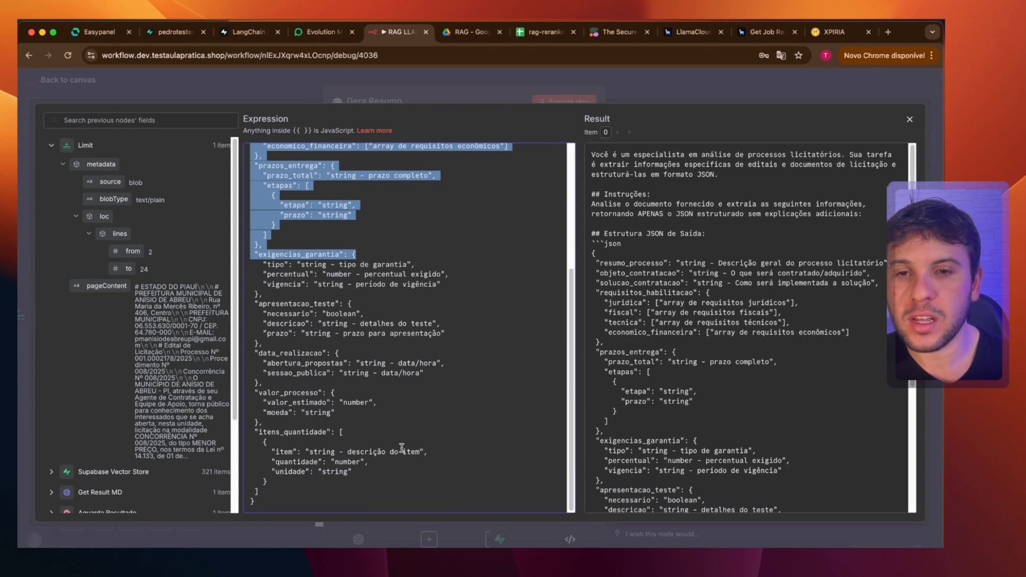
{"action": "scroll", "coordinate": [357, 468], "scroll_direction": "up", "scroll_amount": 3}
{"action": "left_click", "coordinate": [374, 385]}
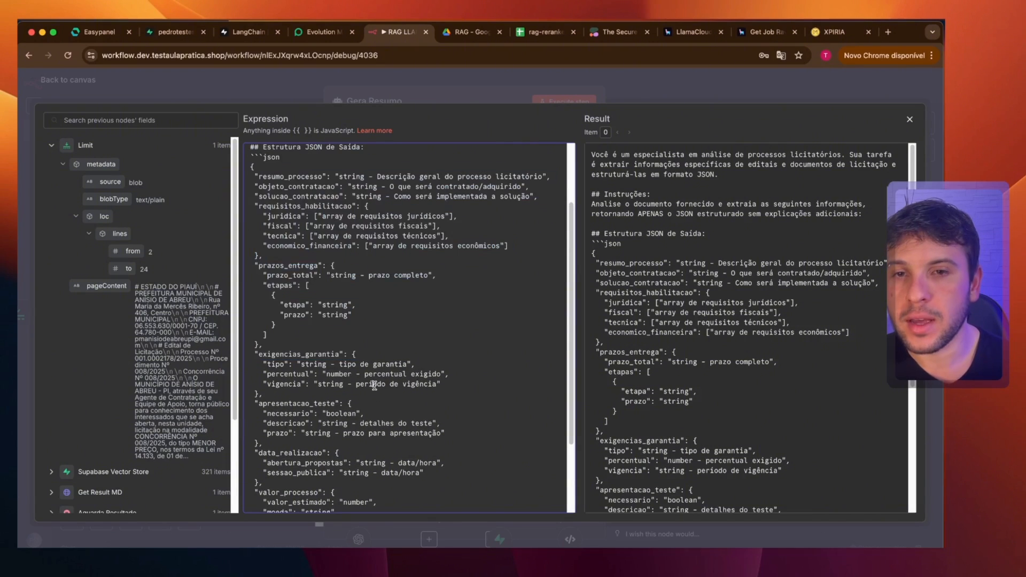
{"action": "scroll", "coordinate": [322, 307], "scroll_direction": "up", "scroll_amount": 1}
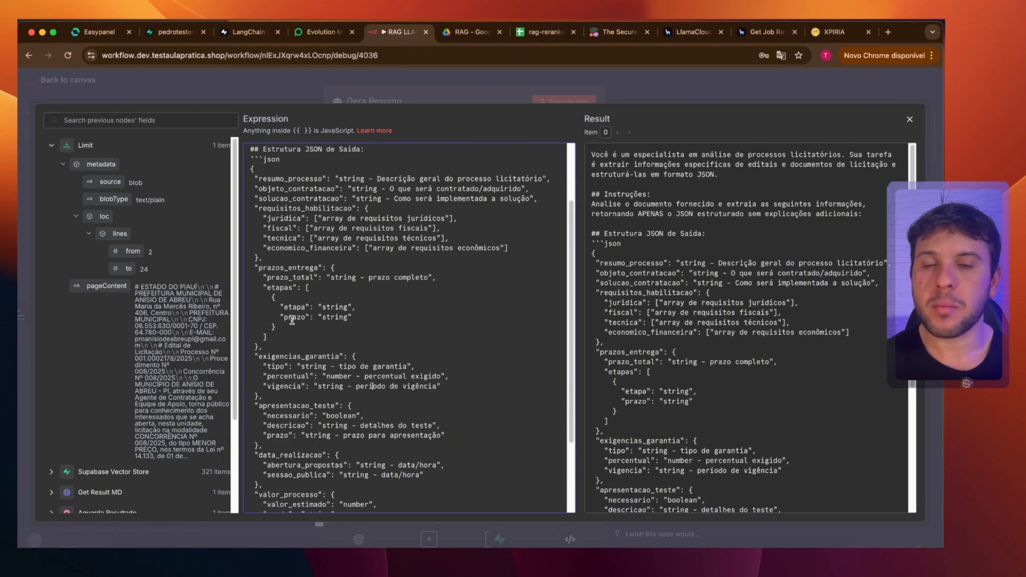
Examine the individual JSON output fields from resumo_processo and requisitos_habilitacao to data_realizacao and itens_quantidade, and close the expression editor.
{"action": "scroll", "coordinate": [321, 302], "scroll_direction": "up", "scroll_amount": 5}
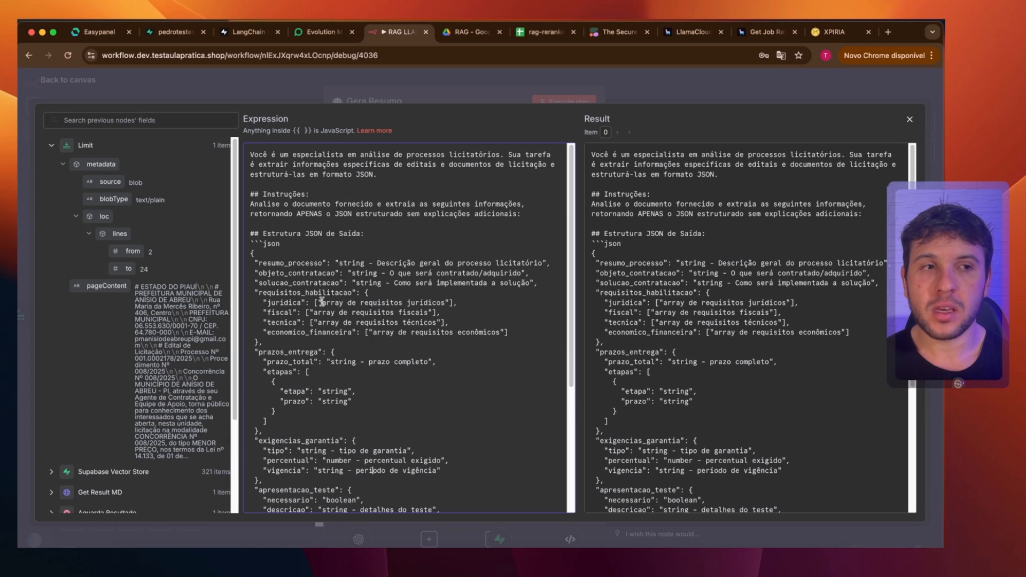
{"action": "double_click", "coordinate": [262, 260]}
{"action": "left_click_drag", "start_coordinate": [305, 273], "coordinate": [360, 293]}
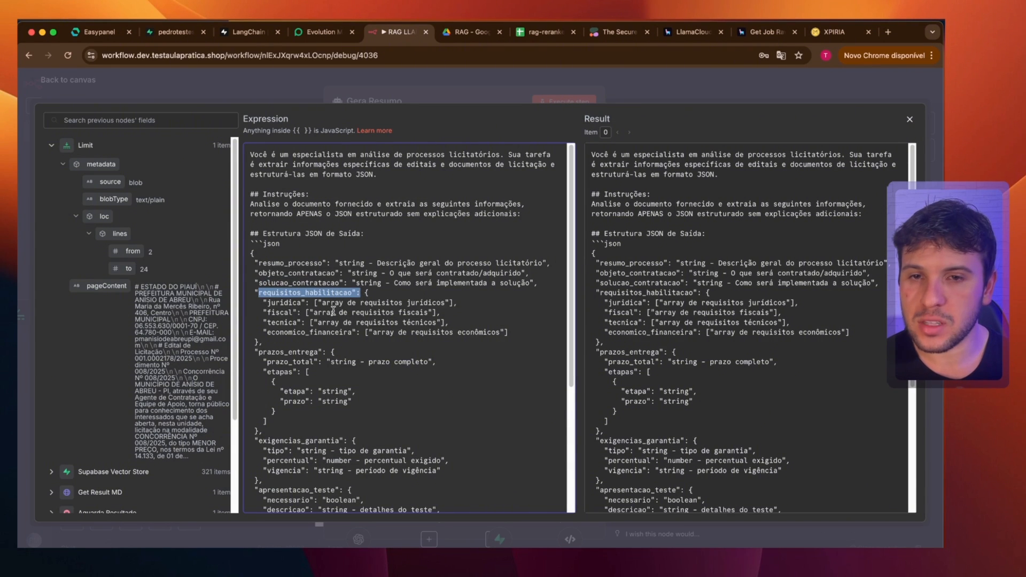
{"action": "left_click", "coordinate": [262, 354]}
{"action": "scroll", "coordinate": [265, 439], "scroll_direction": "down", "scroll_amount": 2}
{"action": "left_click_drag", "start_coordinate": [262, 441], "coordinate": [318, 428]}
{"action": "left_click_drag", "start_coordinate": [267, 477], "coordinate": [355, 479]}
{"action": "scroll", "coordinate": [355, 480], "scroll_direction": "down", "scroll_amount": 4}
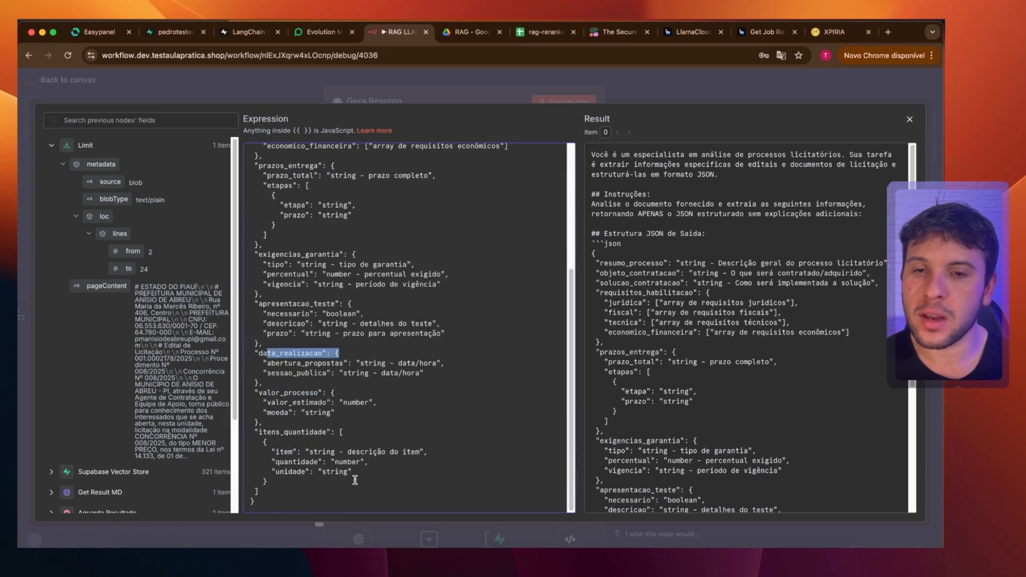
{"action": "left_click_drag", "start_coordinate": [274, 392], "coordinate": [345, 433]}
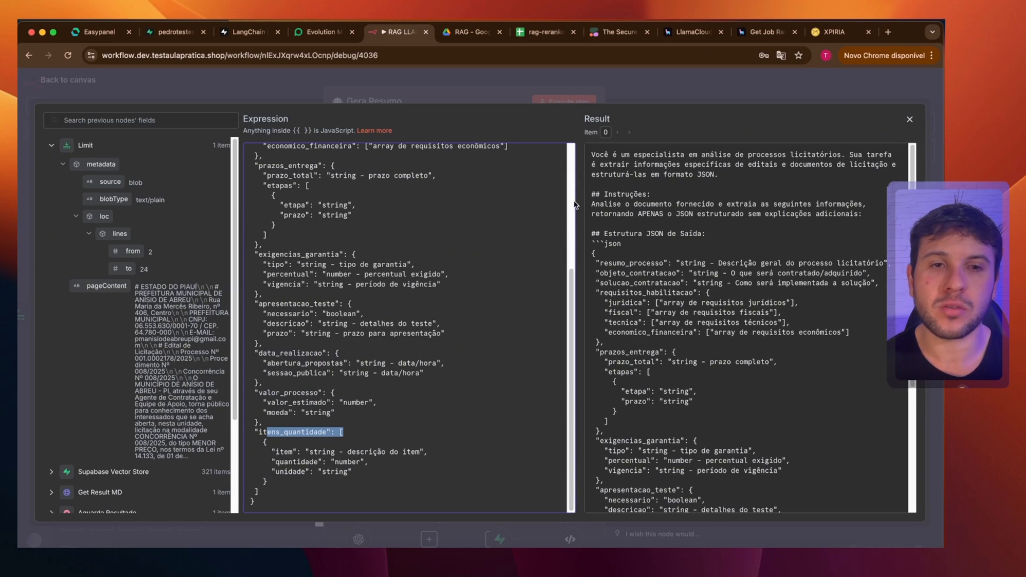
{"action": "left_click", "coordinate": [909, 120]}
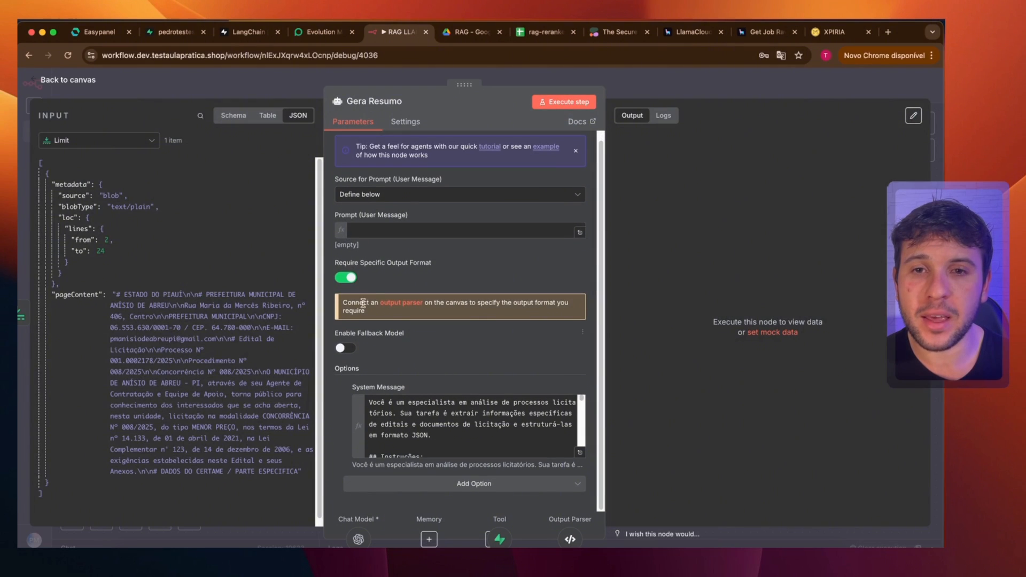
Check the Require Specific Output Format option and the System Message of the Gera Resumo agent, and close the node.
{"action": "left_click_drag", "start_coordinate": [337, 264], "coordinate": [453, 267]}
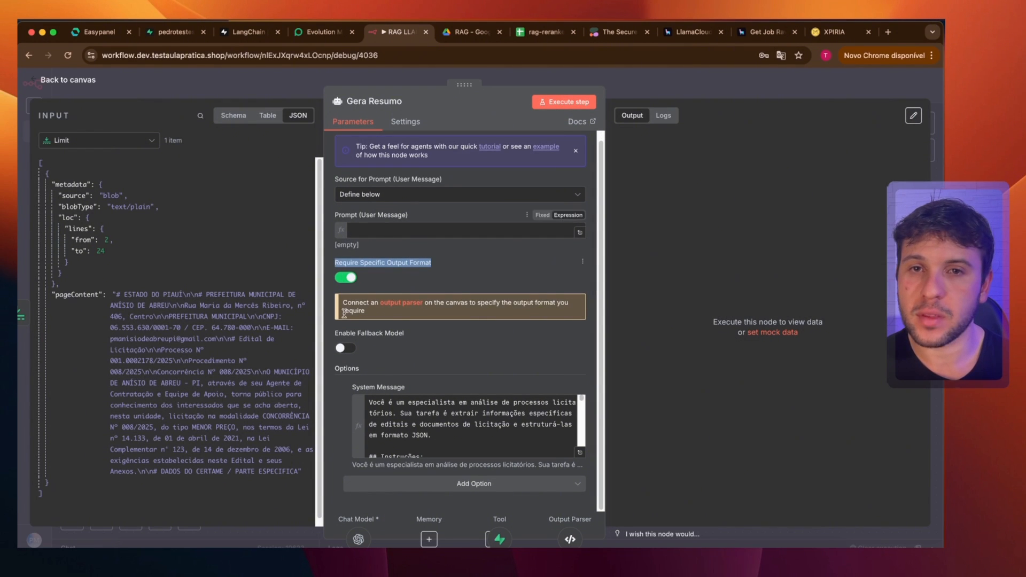
{"action": "left_click", "coordinate": [363, 275]}
{"action": "scroll", "coordinate": [442, 400], "scroll_direction": "down", "scroll_amount": 10}
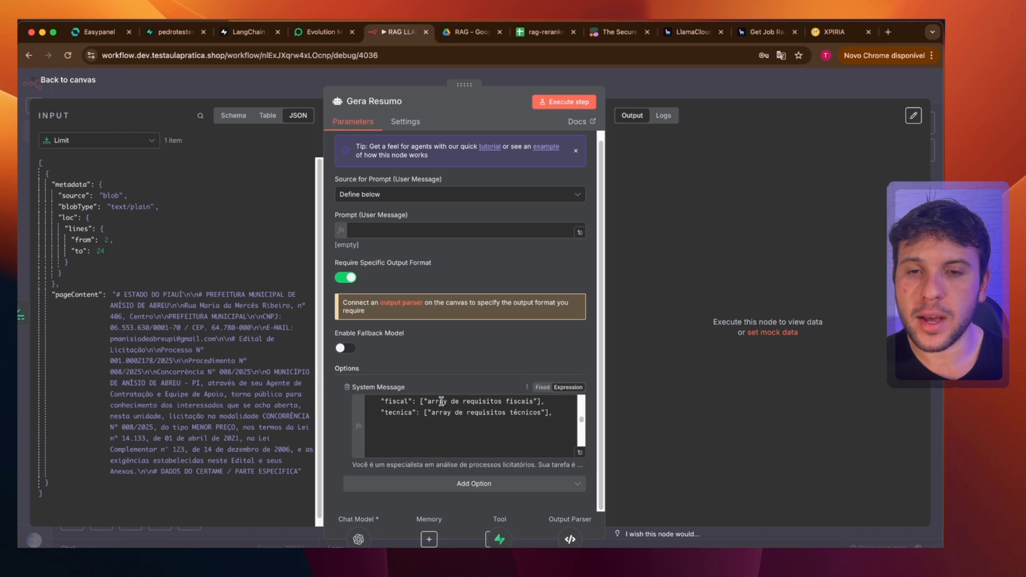
{"action": "key", "text": "Escape"}
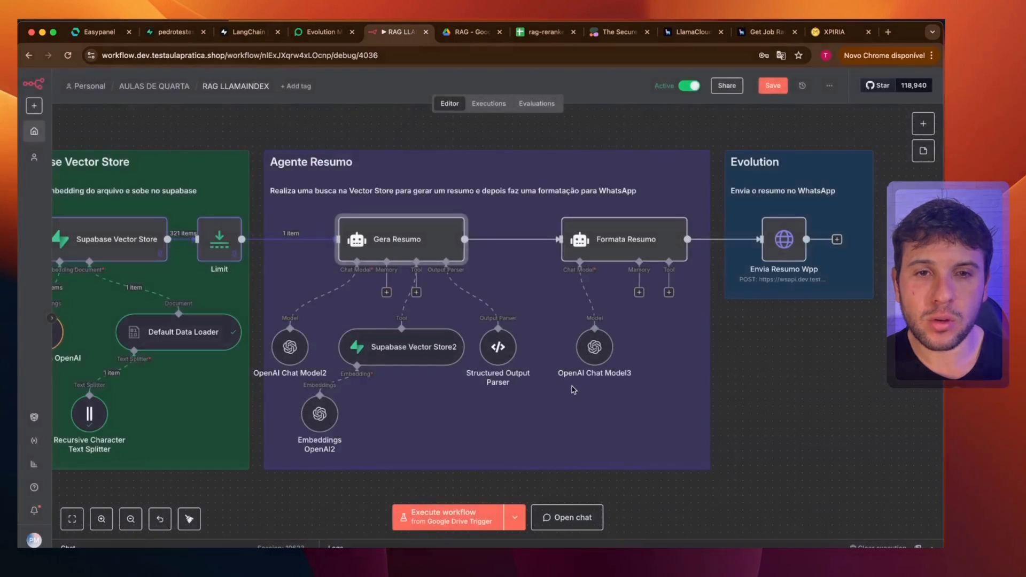
Open the Structured Output Parser, examine its full JSON Example from resumo_processo to itens_quantidade, and close the node.
{"action": "double_click", "coordinate": [512, 352]}
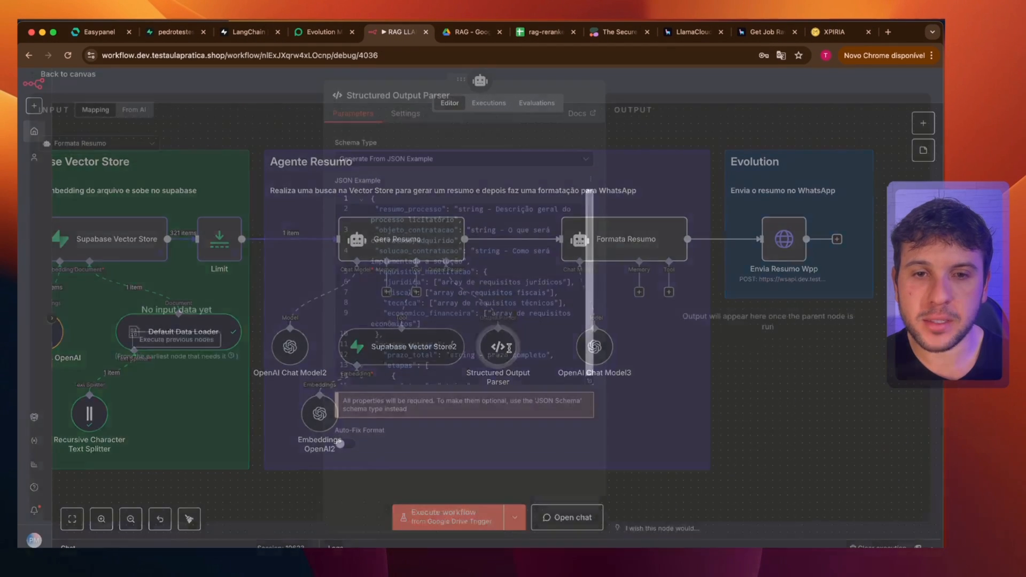
{"action": "scroll", "coordinate": [487, 331], "scroll_direction": "down", "scroll_amount": 1}
{"action": "scroll", "coordinate": [488, 331], "scroll_direction": "down", "scroll_amount": 3}
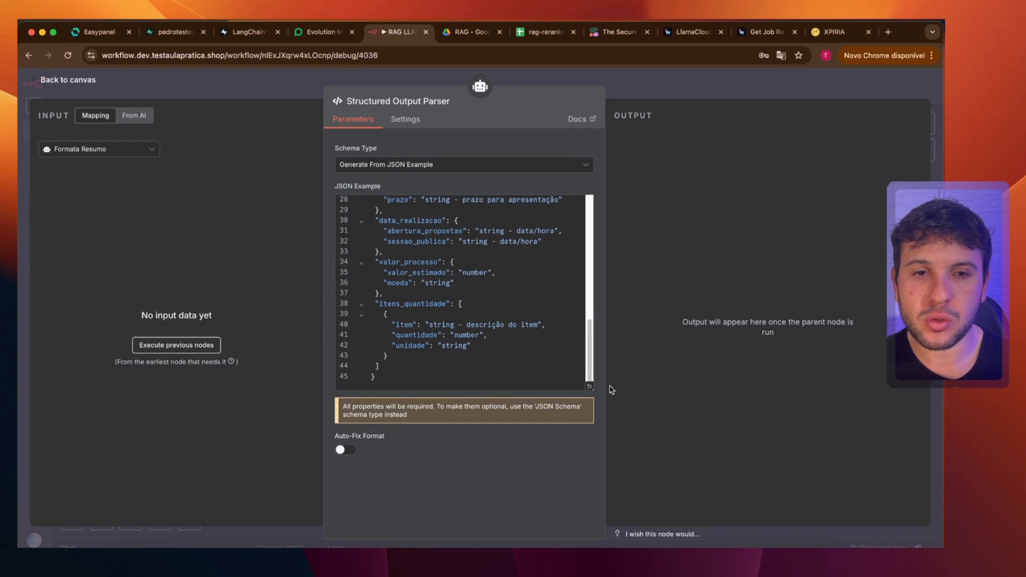
{"action": "left_click", "coordinate": [589, 385]}
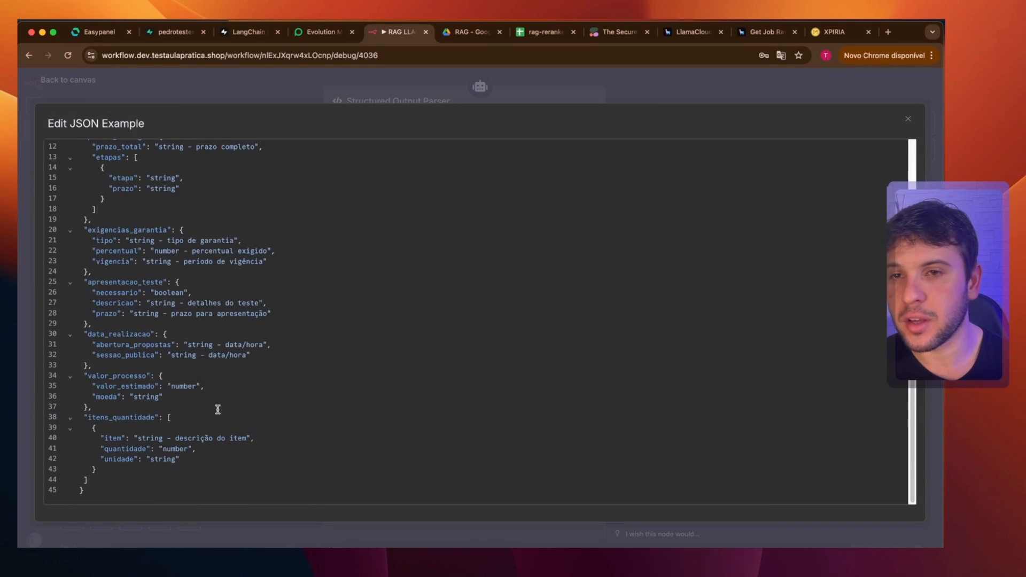
{"action": "scroll", "coordinate": [269, 350], "scroll_direction": "up", "scroll_amount": 4}
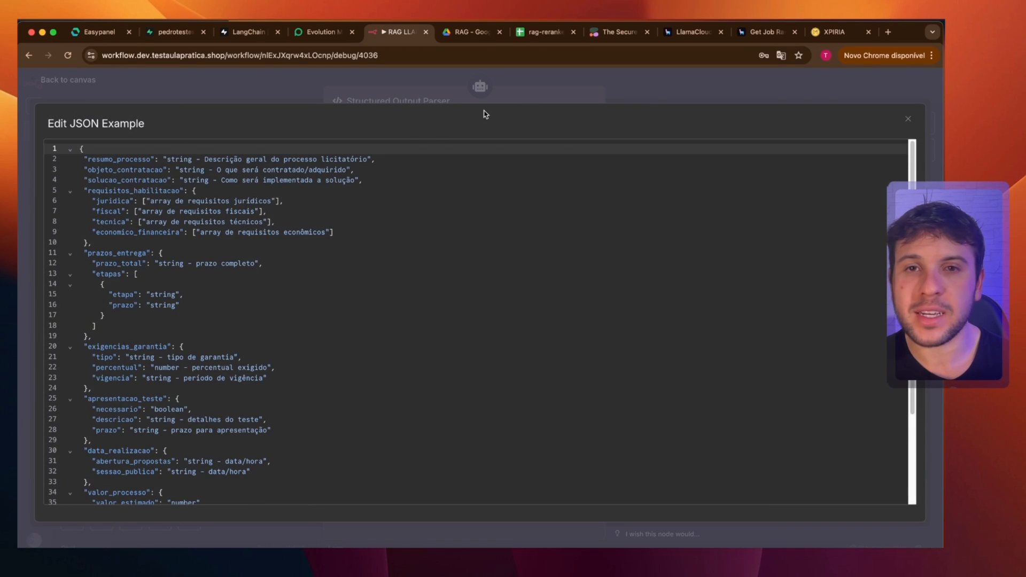
{"action": "scroll", "coordinate": [387, 283], "scroll_direction": "down", "scroll_amount": 5}
{"action": "left_click", "coordinate": [905, 119]}
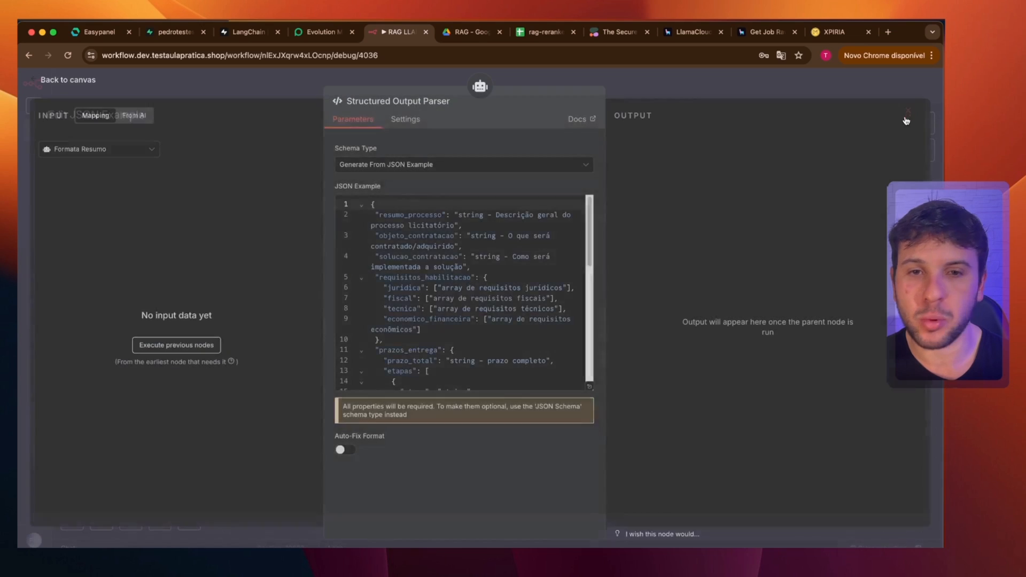
{"action": "left_click", "coordinate": [536, 80]}
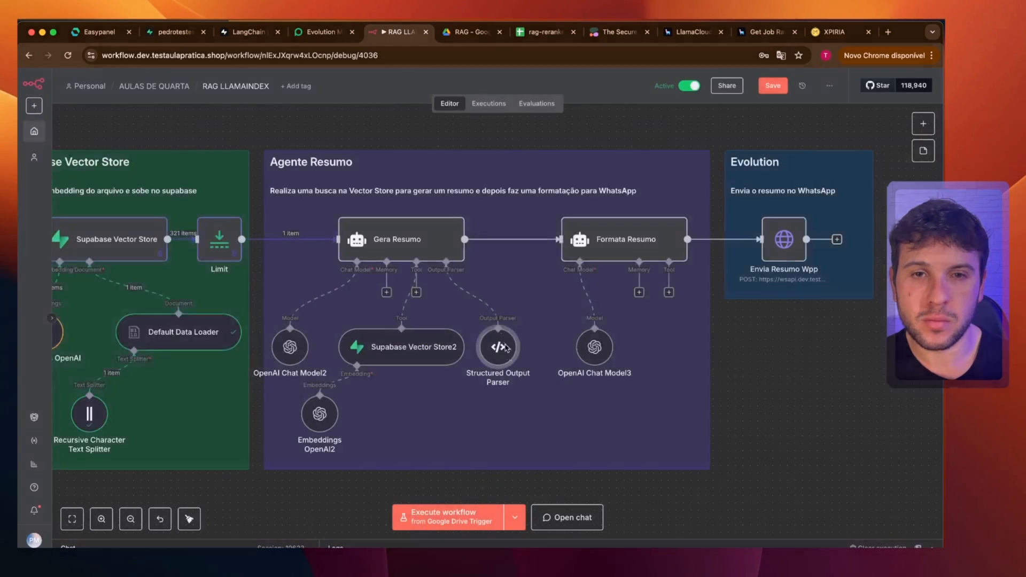
Open the Supabase Vector Store2 tool, check its operation mode, and set its Limit to 200.
{"action": "left_click", "coordinate": [406, 347]}
{"action": "left_click", "coordinate": [401, 242]}
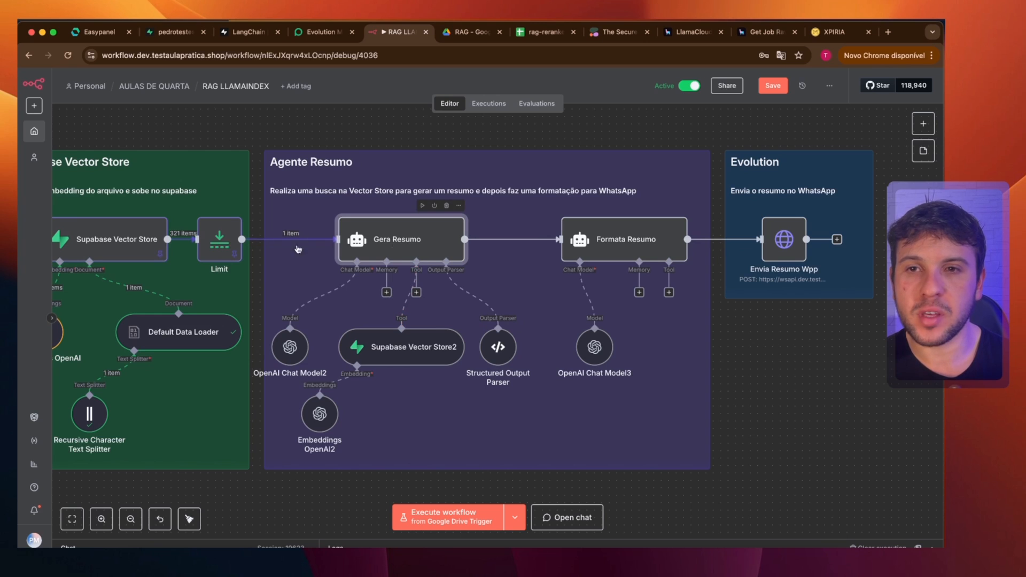
{"action": "left_click_drag", "start_coordinate": [140, 236], "coordinate": [160, 219]}
{"action": "scroll", "coordinate": [426, 291], "scroll_direction": "up", "scroll_amount": 4}
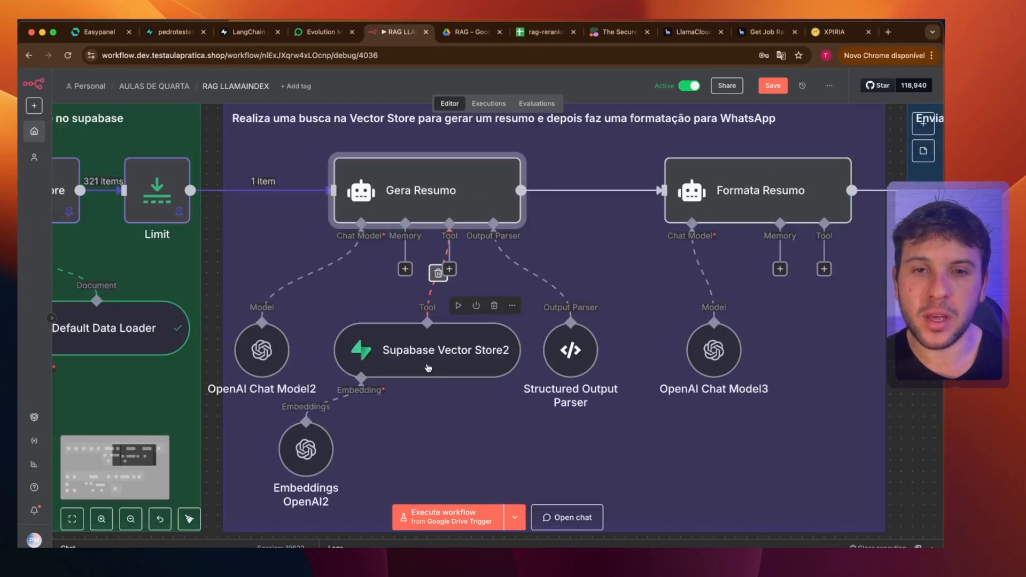
{"action": "scroll", "coordinate": [428, 368], "scroll_direction": "down", "scroll_amount": 2}
{"action": "double_click", "coordinate": [427, 294]}
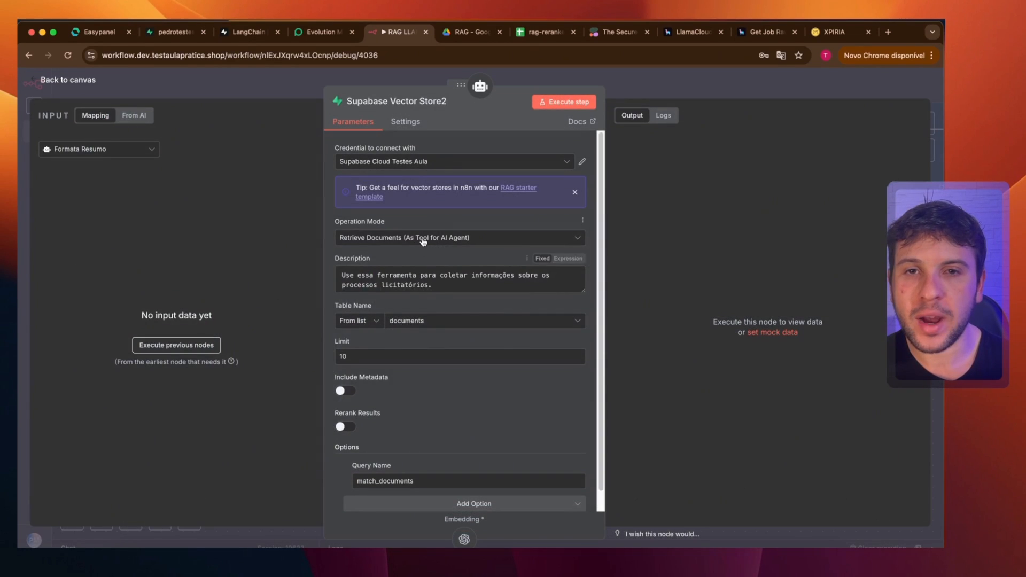
{"action": "left_click", "coordinate": [423, 241]}
{"action": "left_click", "coordinate": [424, 241]}
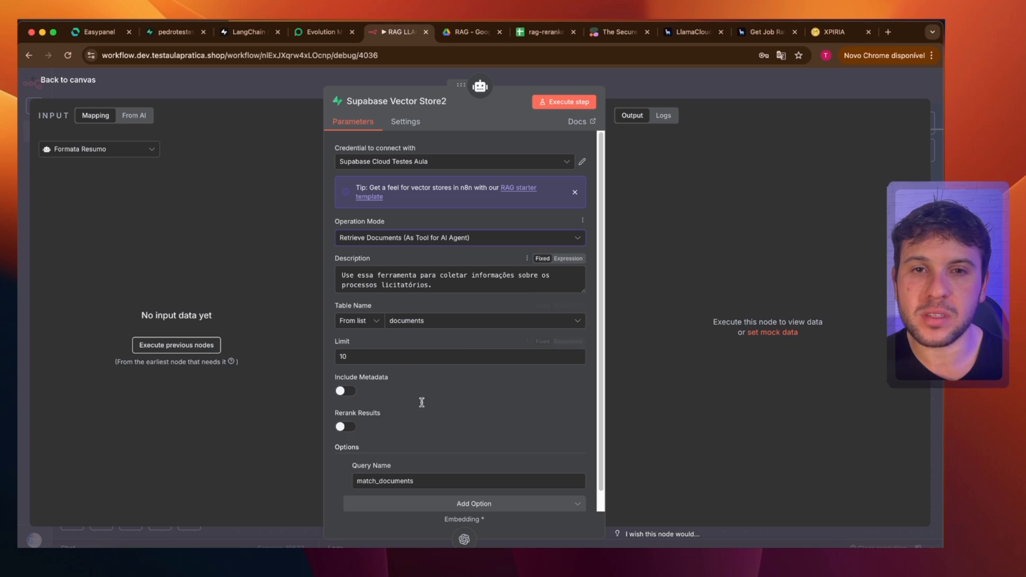
{"action": "left_click_drag", "start_coordinate": [368, 359], "coordinate": [253, 367]}
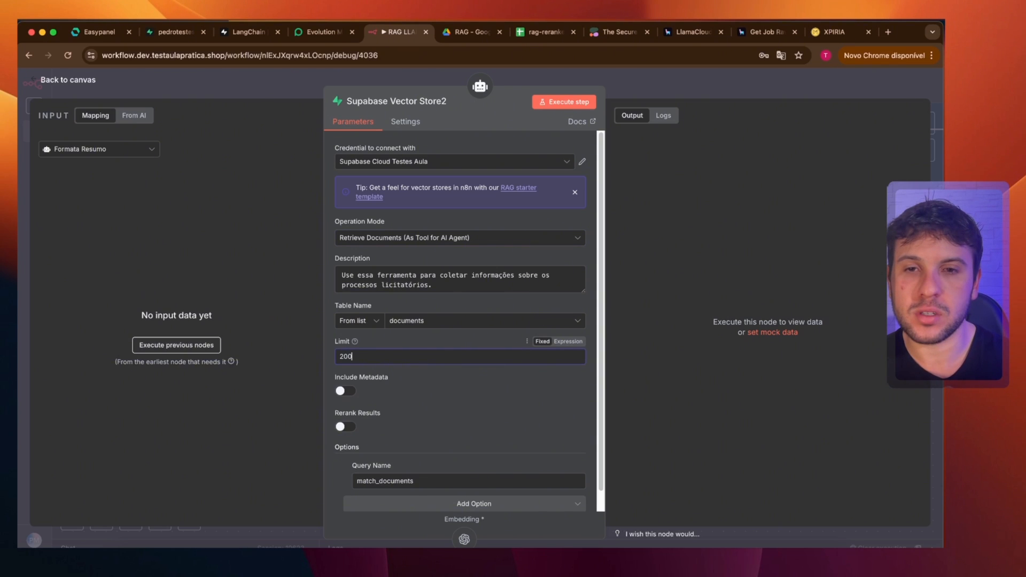
Review the Supabase Vector Store2 tool's description and table name, and check the documents table in Supabase.
{"action": "triple_click", "coordinate": [348, 274]}
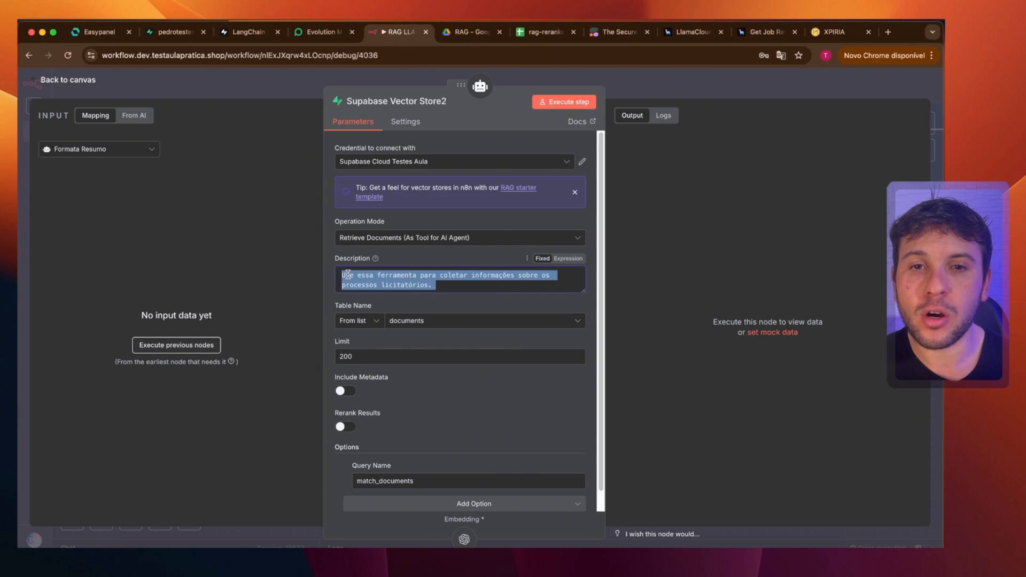
{"action": "left_click", "coordinate": [482, 290]}
{"action": "left_click", "coordinate": [454, 327]}
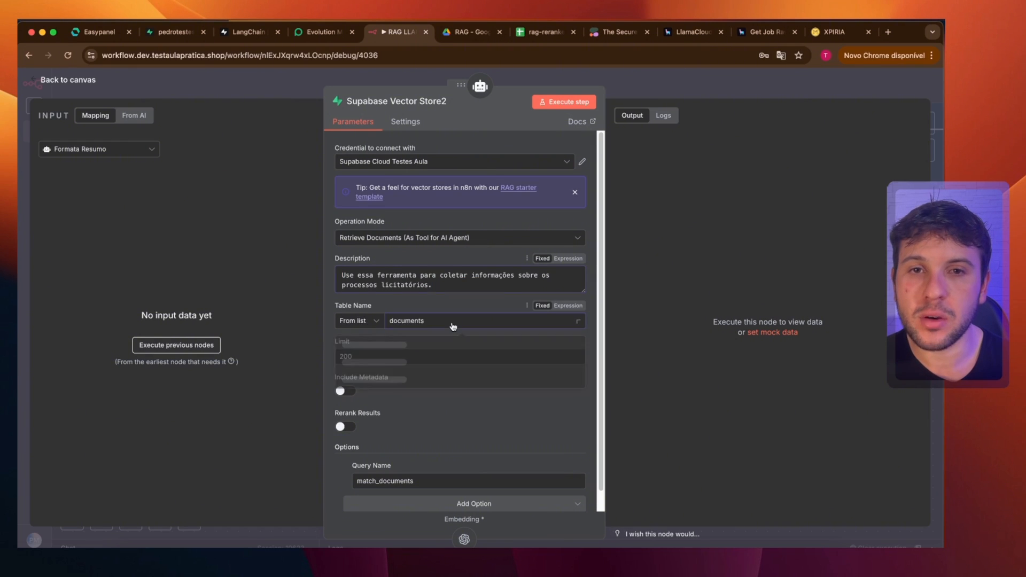
{"action": "left_click", "coordinate": [346, 343]}
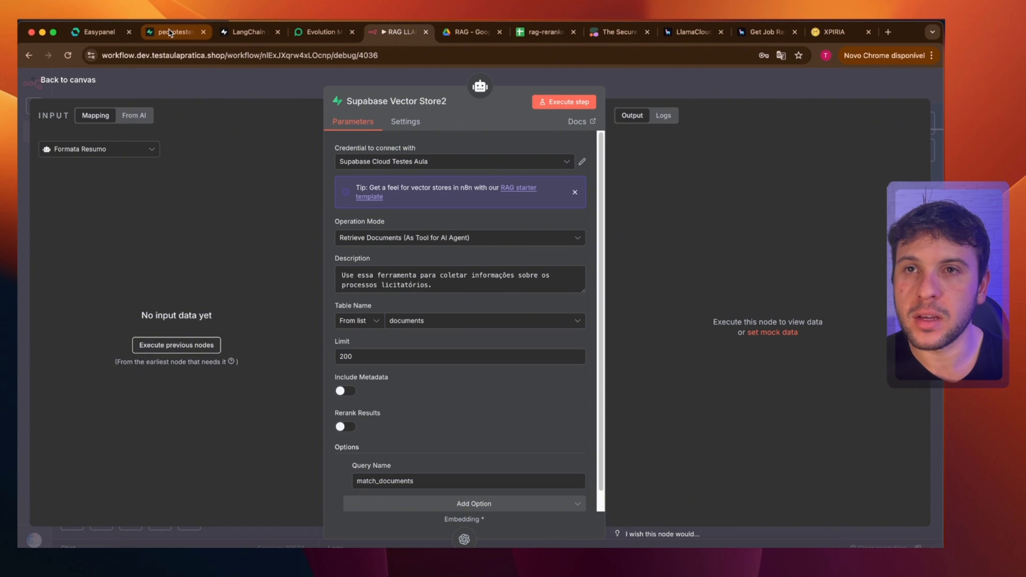
{"action": "left_click", "coordinate": [170, 33]}
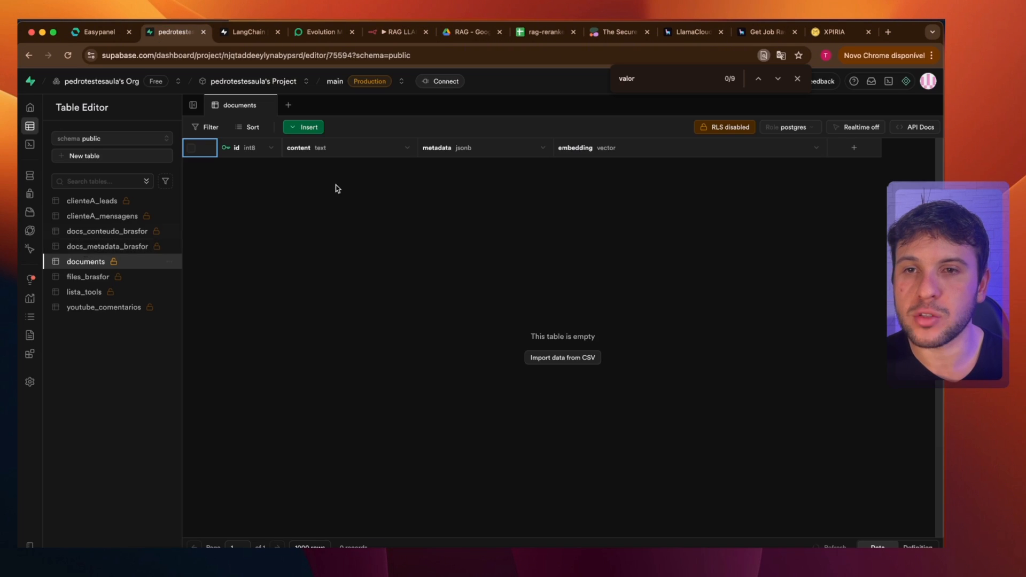
{"action": "left_click", "coordinate": [388, 33]}
Review the Limit and the match_documents query name in Supabase Vector Store2, and close the node.
{"action": "double_click", "coordinate": [368, 342]}
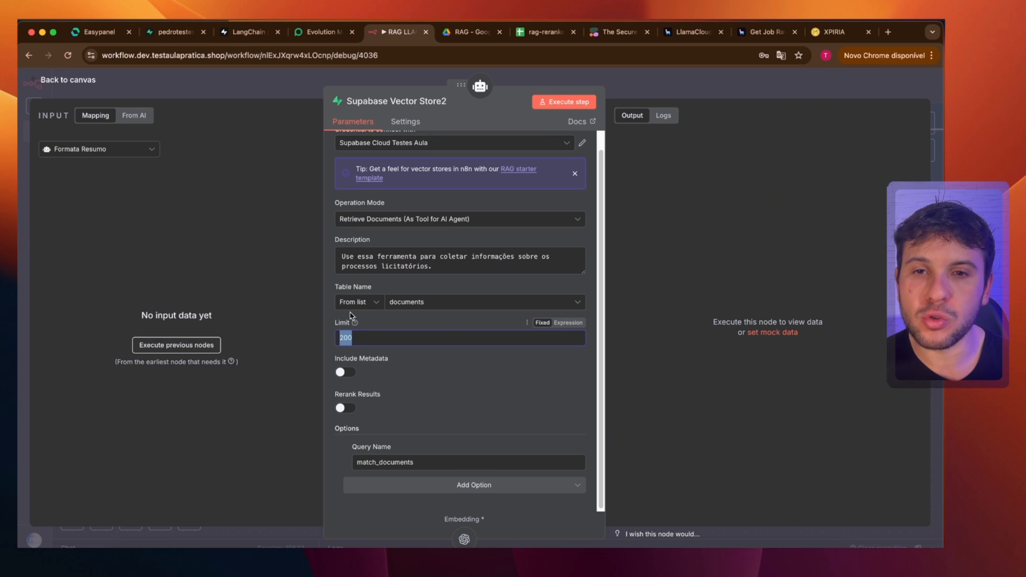
{"action": "left_click", "coordinate": [349, 315]}
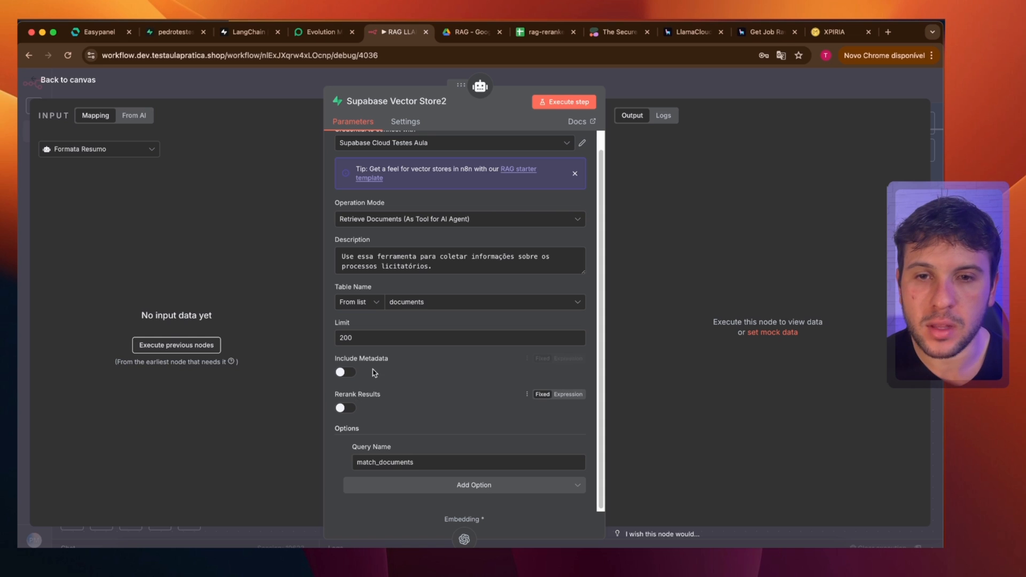
{"action": "scroll", "coordinate": [369, 369], "scroll_direction": "down", "scroll_amount": 1}
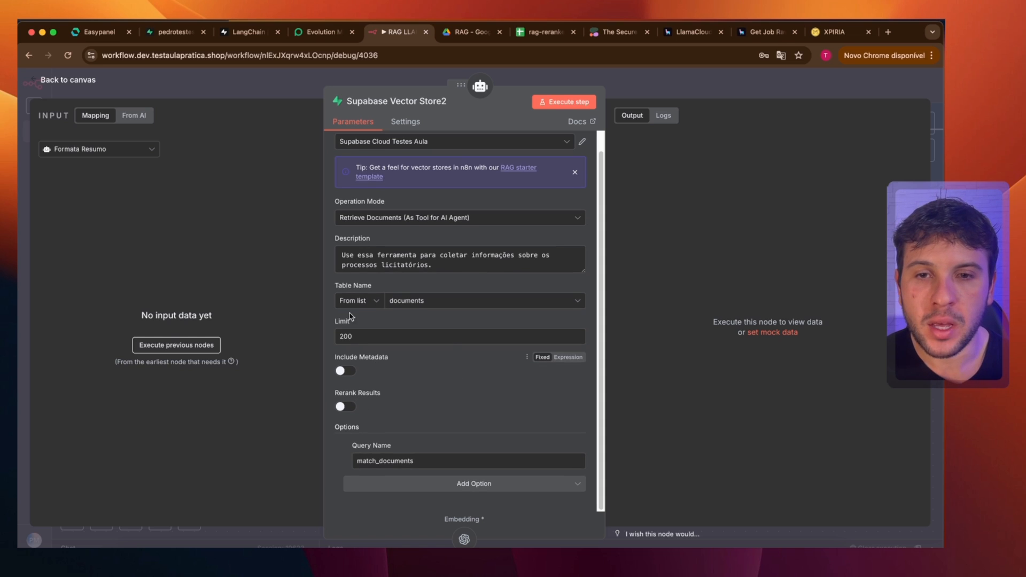
{"action": "double_click", "coordinate": [398, 460]}
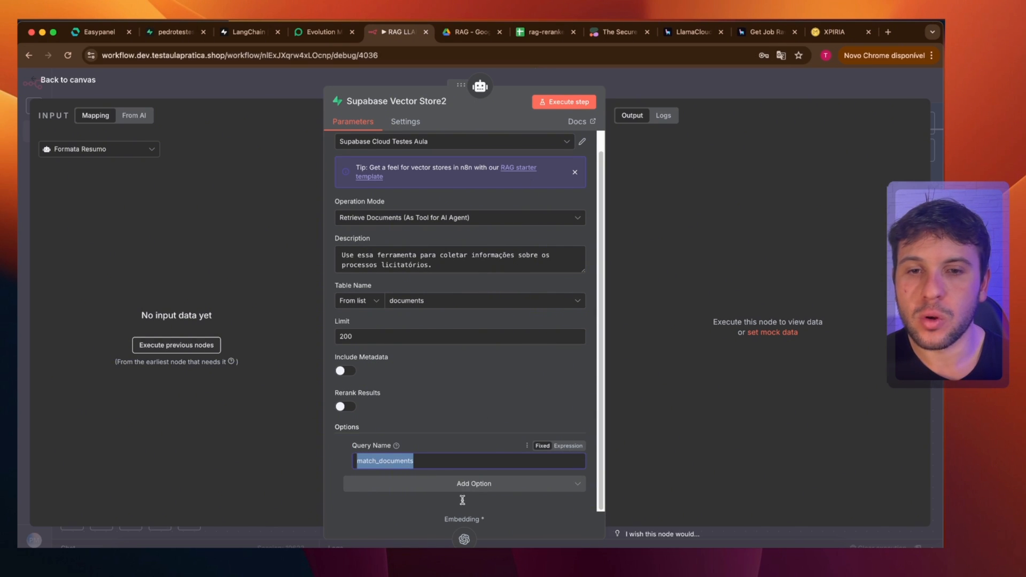
{"action": "left_click", "coordinate": [447, 455]}
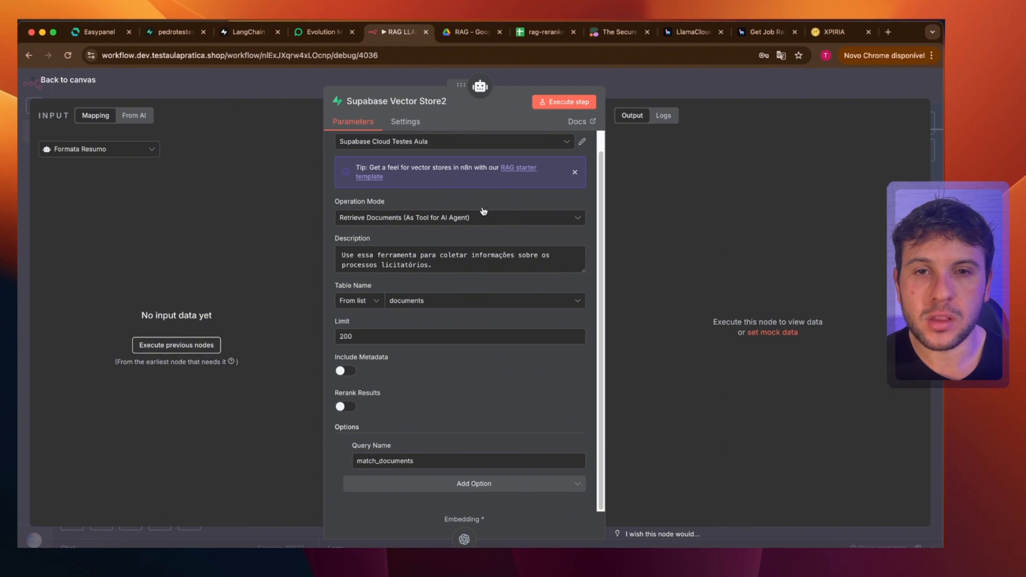
{"action": "left_click", "coordinate": [584, 82]}
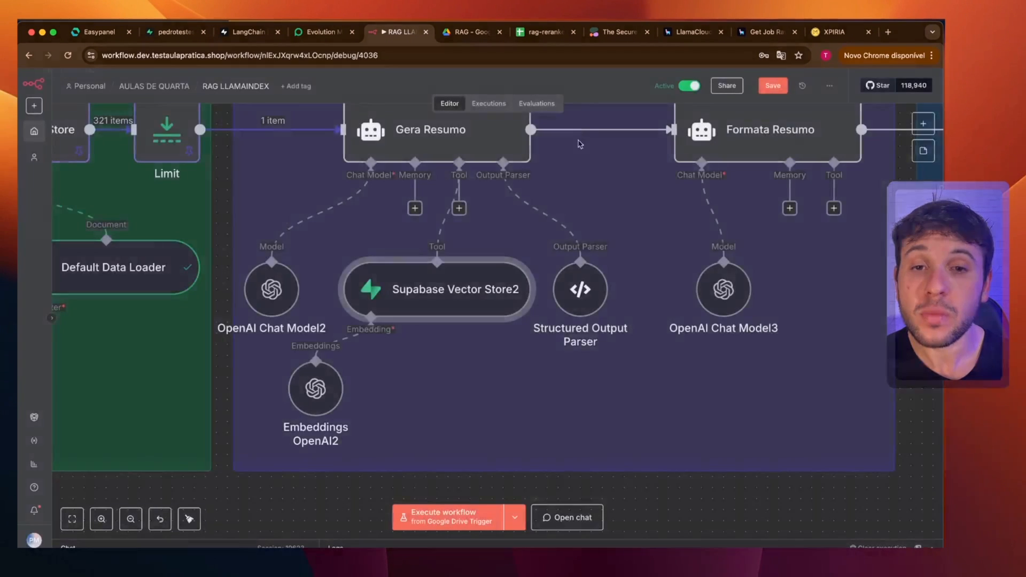
Open the Embeddings OpenAI2 node to check its embedding model, and return to the canvas.
{"action": "scroll", "coordinate": [390, 387], "scroll_direction": "down", "scroll_amount": 2}
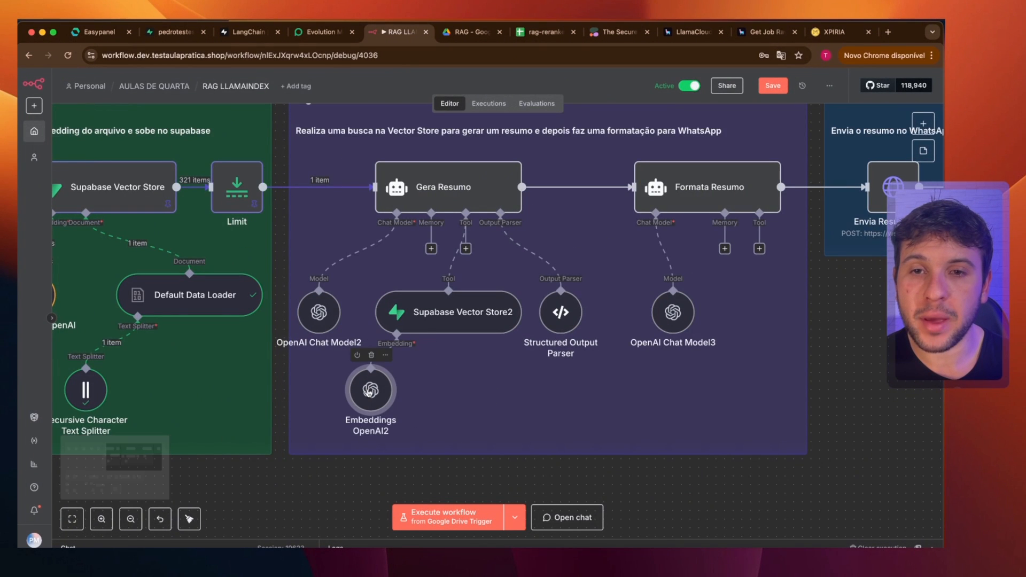
{"action": "double_click", "coordinate": [369, 391]}
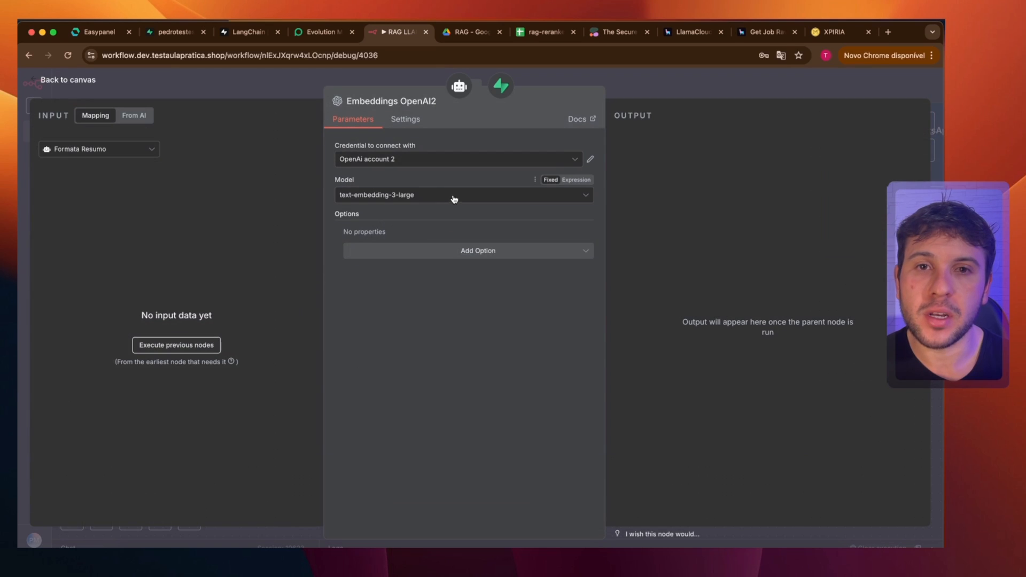
{"action": "left_click", "coordinate": [614, 85]}
{"action": "scroll", "coordinate": [351, 165], "scroll_direction": "right", "scroll_amount": 1}
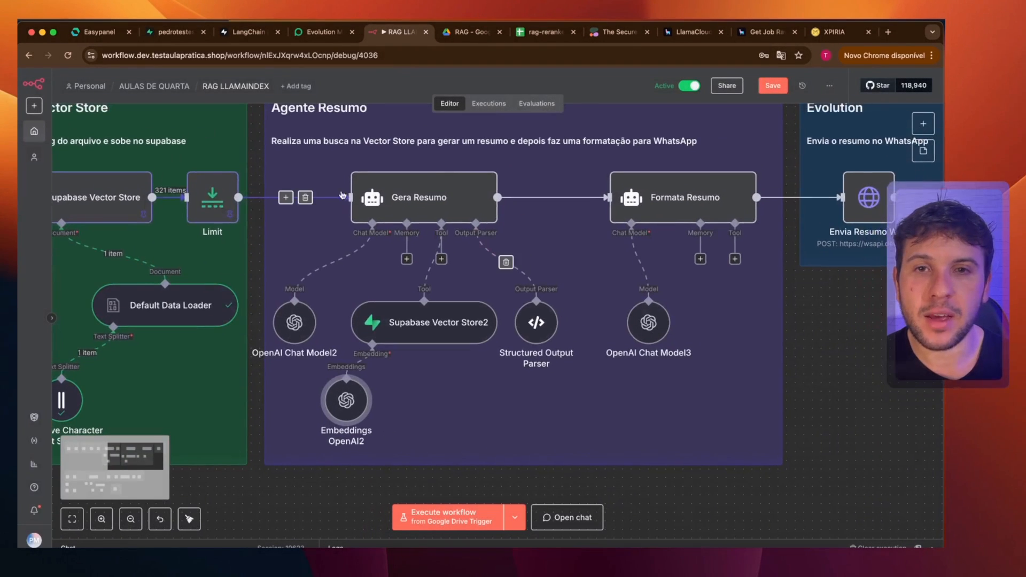
Try running only the Gera Resumo agent, and remove the connections from Gera Resumo to Formata Resumo and from Formata Resumo to Envia Resumo Wpp.
{"action": "left_click", "coordinate": [462, 204]}
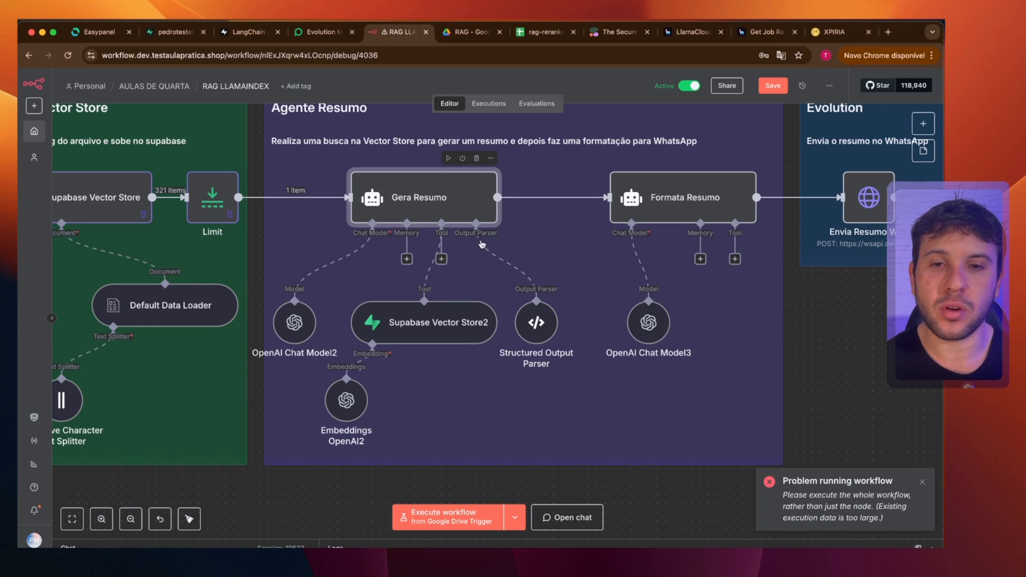
{"action": "scroll", "coordinate": [738, 273], "scroll_direction": "left", "scroll_amount": 5}
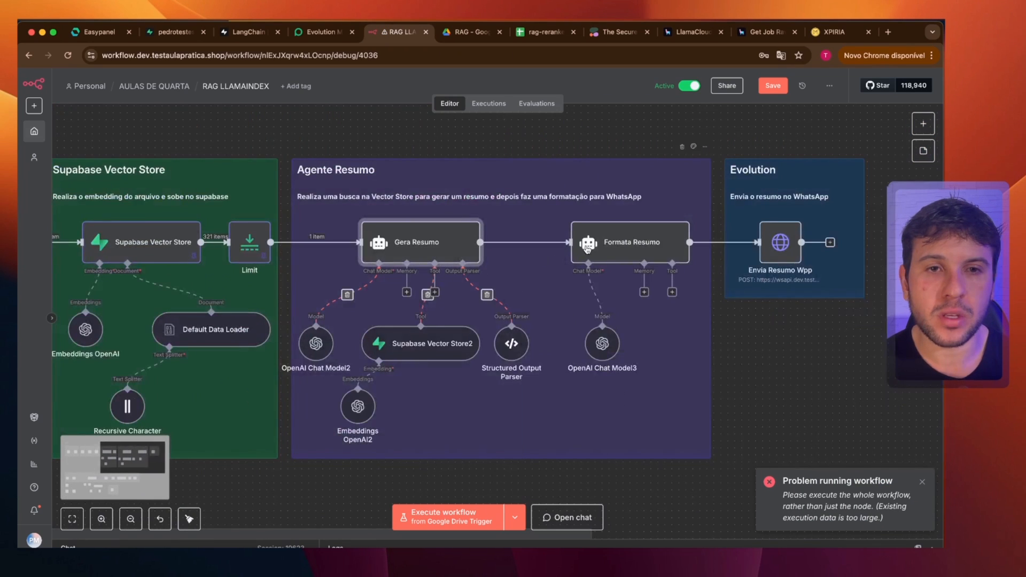
{"action": "left_click", "coordinate": [732, 243]}
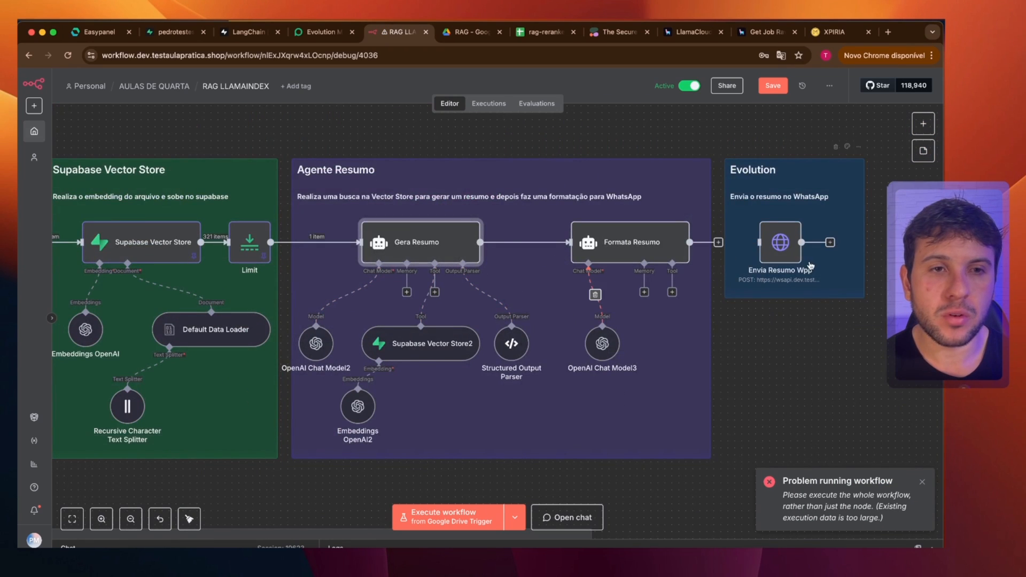
{"action": "left_click", "coordinate": [719, 243]}
{"action": "scroll", "coordinate": [348, 269], "scroll_direction": "left", "scroll_amount": 6}
{"action": "scroll", "coordinate": [350, 268], "scroll_direction": "down", "scroll_amount": 5}
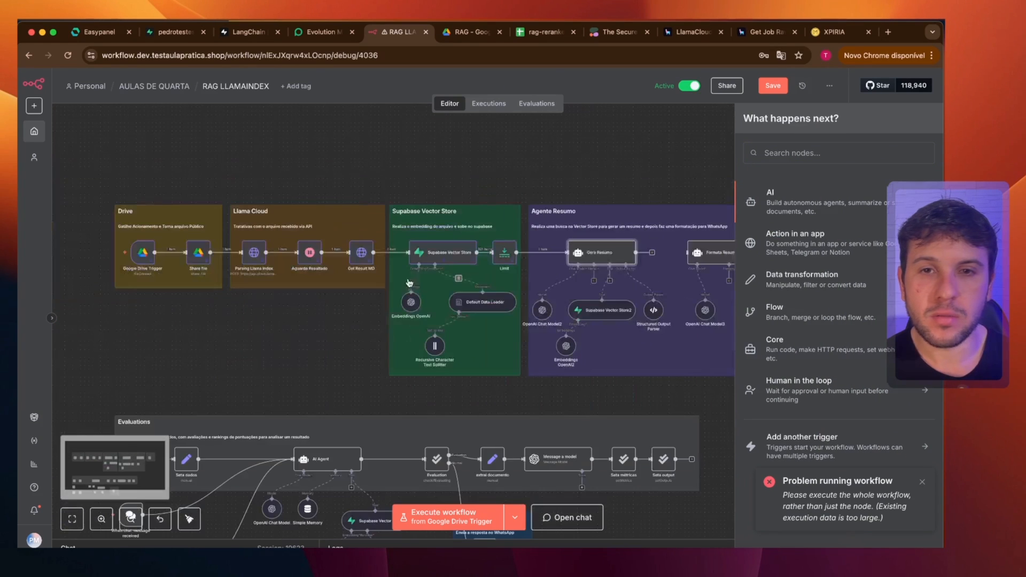
{"action": "left_click", "coordinate": [361, 342]}
Execute the workflow from the Google Drive Trigger and monitor the Gera Resumo agent and its sub-nodes on the canvas.
{"action": "scroll", "coordinate": [521, 257], "scroll_direction": "right", "scroll_amount": 3}
{"action": "scroll", "coordinate": [524, 254], "scroll_direction": "up", "scroll_amount": 5}
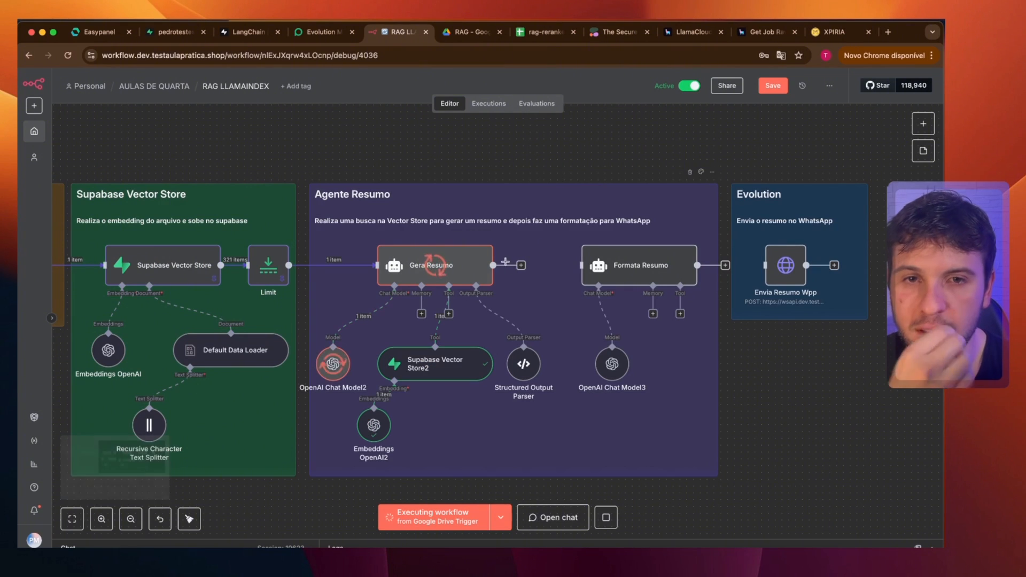
{"action": "scroll", "coordinate": [501, 263], "scroll_direction": "up", "scroll_amount": 1}
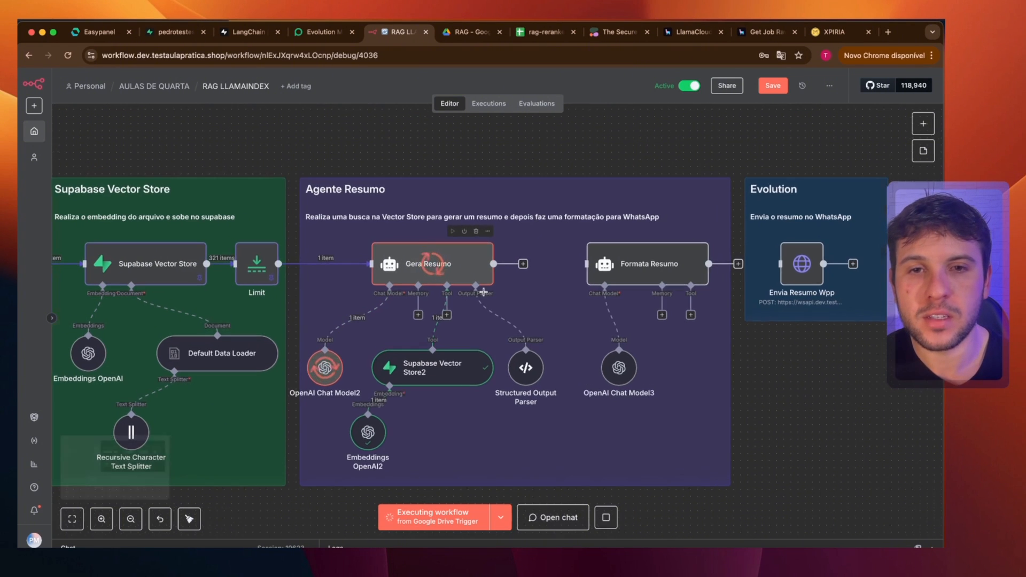
{"action": "scroll", "coordinate": [523, 263], "scroll_direction": "left", "scroll_amount": 6}
{"action": "scroll", "coordinate": [535, 263], "scroll_direction": "down", "scroll_amount": 2}
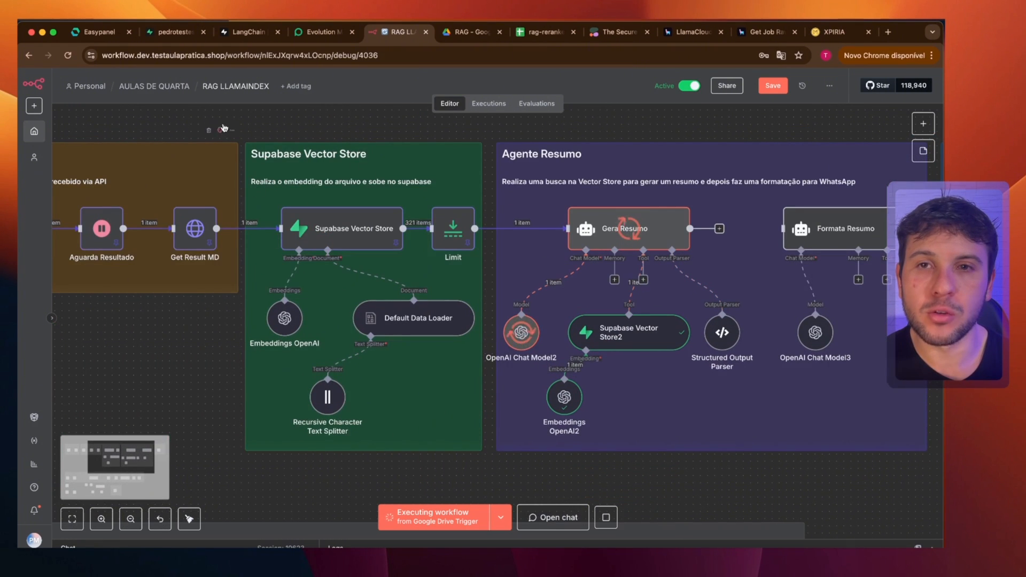
{"action": "scroll", "coordinate": [307, 126], "scroll_direction": "right", "scroll_amount": 5}
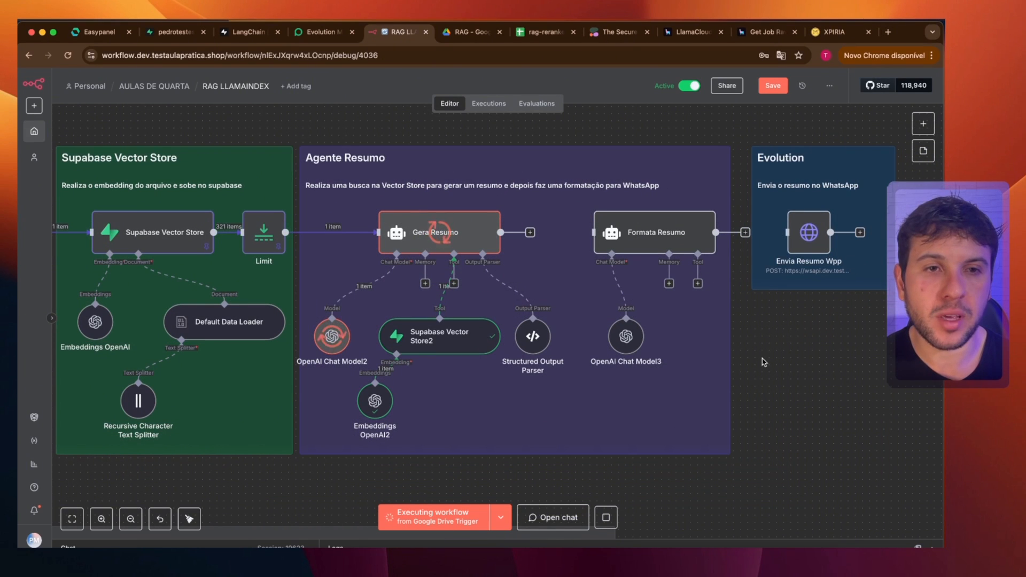
Move the Formata Resumo node slightly closer to the Gera Resumo node.
{"action": "left_click_drag", "start_coordinate": [664, 241], "coordinate": [651, 242]}
{"action": "left_click", "coordinate": [812, 364]}
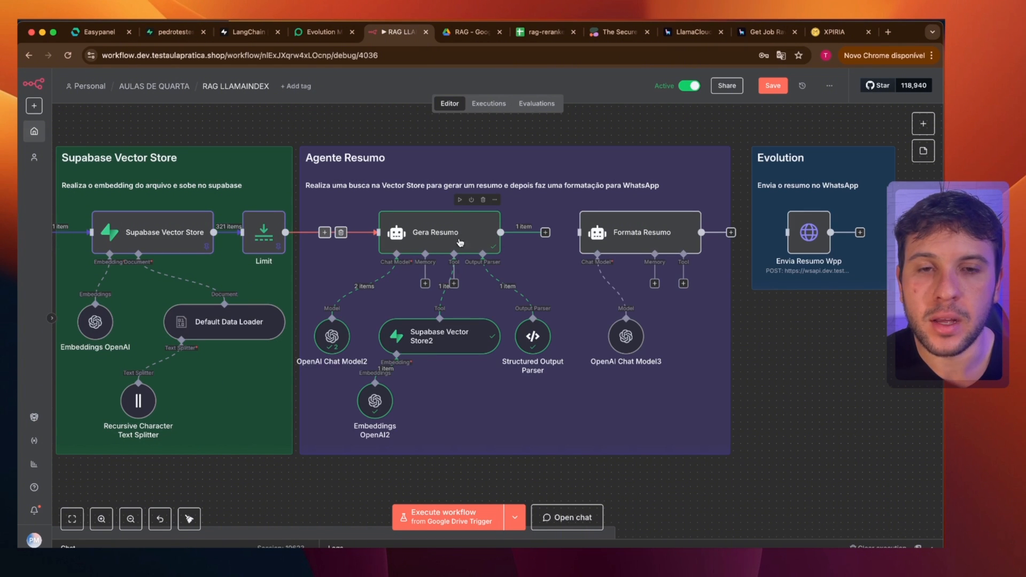
Open the Gera Resumo node, widen its output area, review the full JSON output of the summary, and return to the canvas.
{"action": "double_click", "coordinate": [459, 242]}
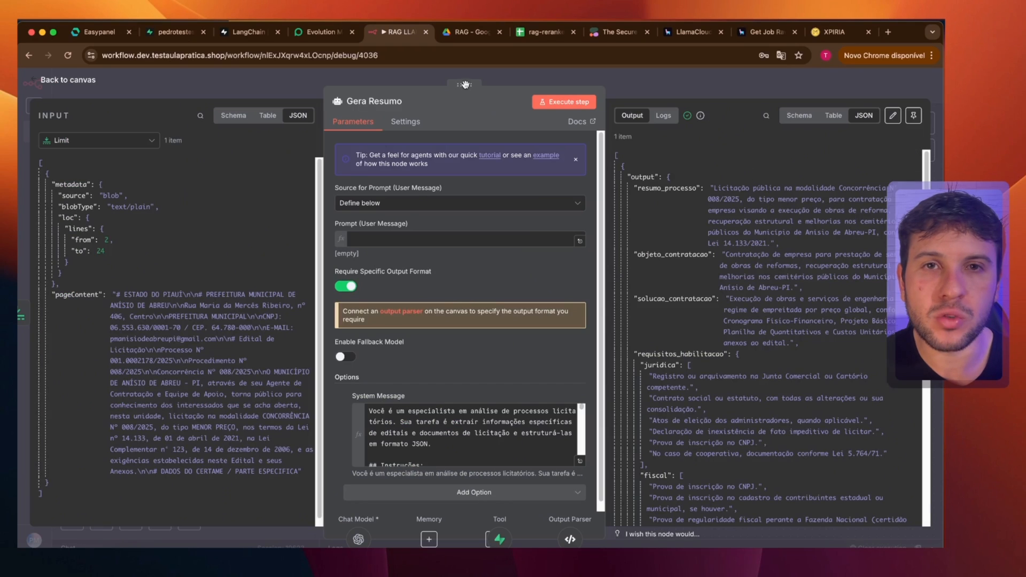
{"action": "left_click_drag", "start_coordinate": [465, 84], "coordinate": [264, 84]}
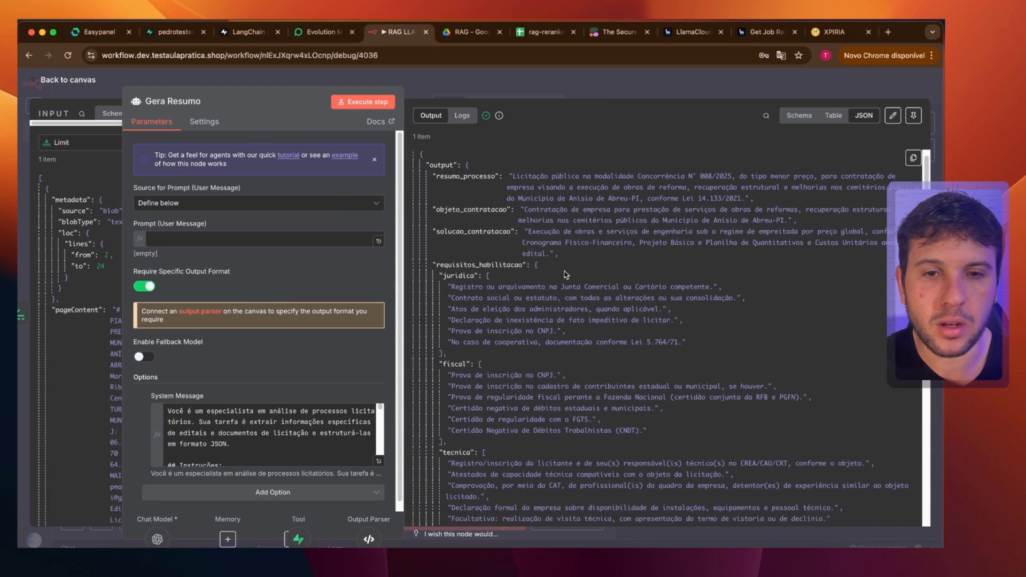
{"action": "scroll", "coordinate": [565, 274], "scroll_direction": "down", "scroll_amount": 10}
{"action": "scroll", "coordinate": [593, 283], "scroll_direction": "up", "scroll_amount": 10}
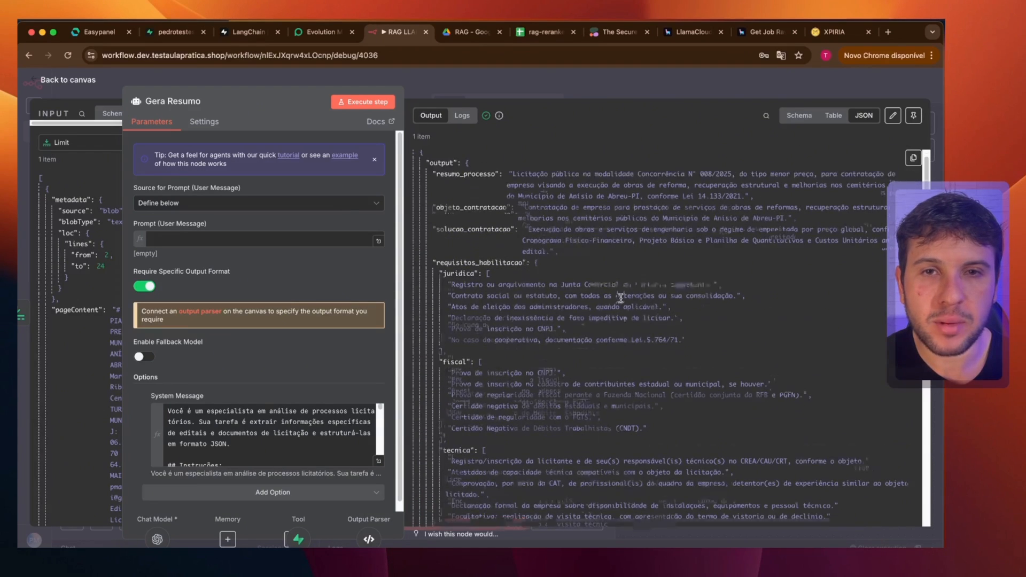
{"action": "scroll", "coordinate": [620, 297], "scroll_direction": "down", "scroll_amount": 15}
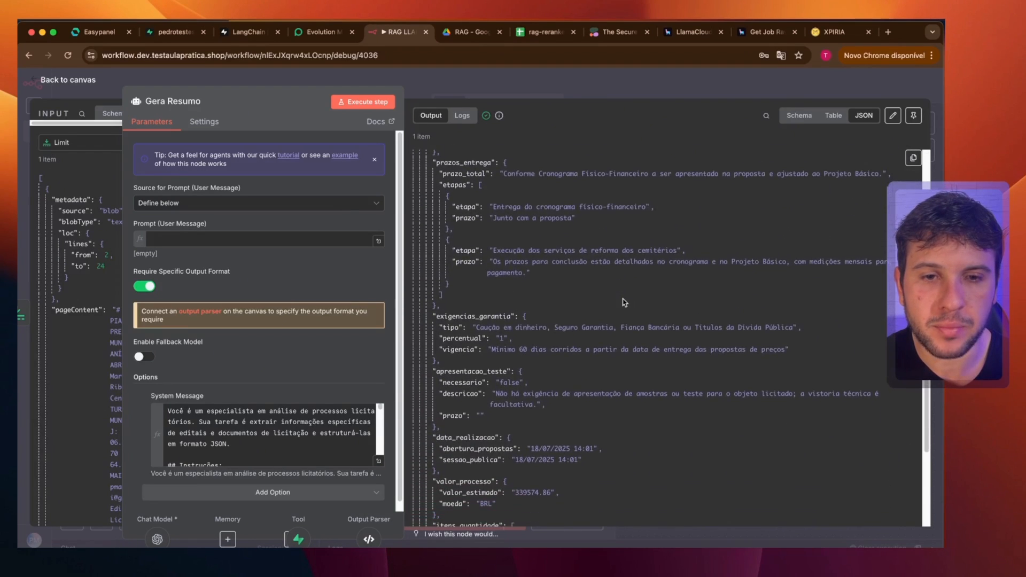
{"action": "scroll", "coordinate": [624, 303], "scroll_direction": "down", "scroll_amount": 6}
{"action": "scroll", "coordinate": [590, 269], "scroll_direction": "up", "scroll_amount": 20}
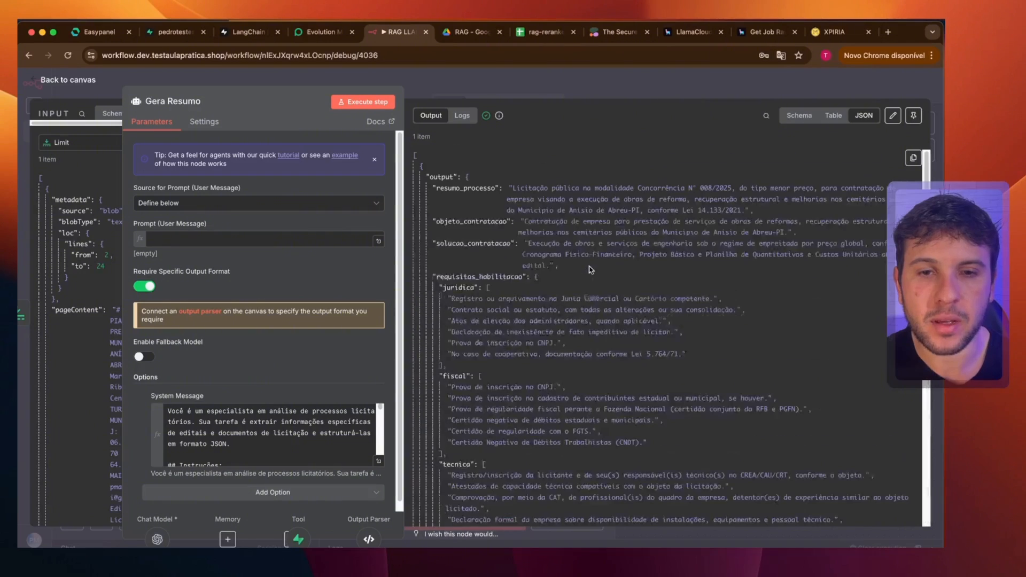
{"action": "left_click", "coordinate": [546, 89]}
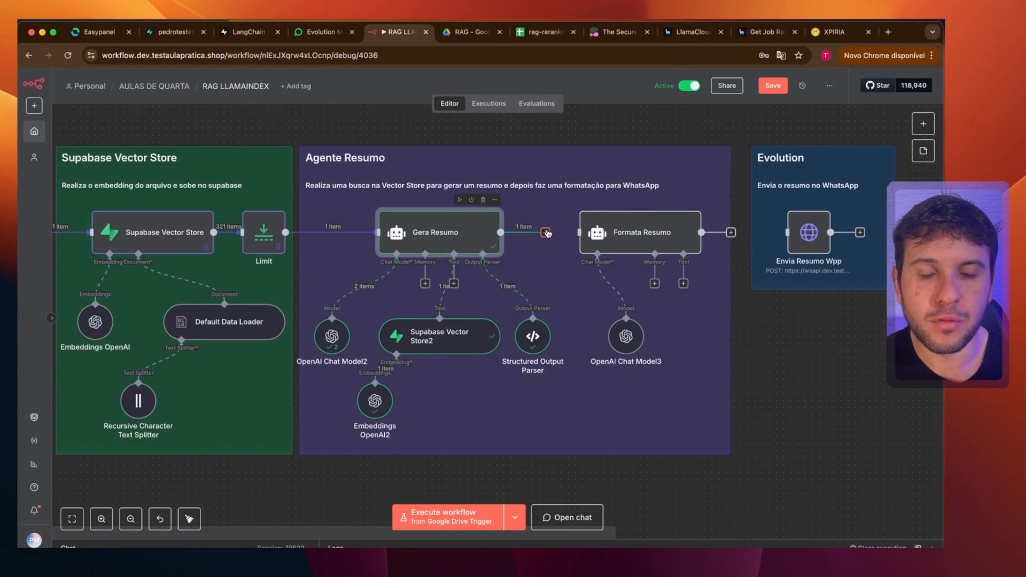
Connect Gera Resumo to Formata Resumo, and open Formata Resumo to check how its prompt expression {{ $json.output.toJsonString() }} resolves against the input.
{"action": "scroll", "coordinate": [578, 237], "scroll_direction": "right", "scroll_amount": 4}
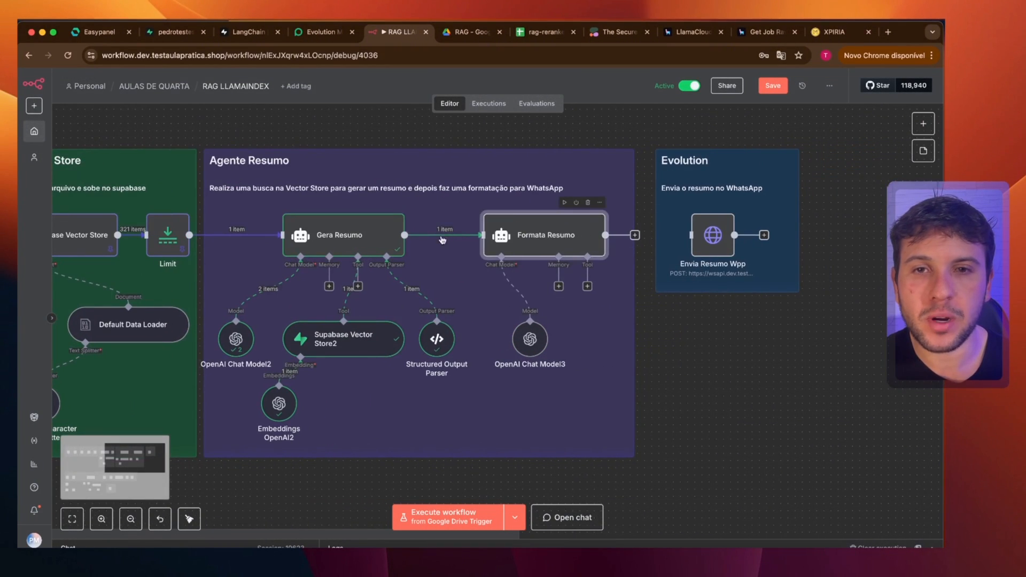
{"action": "double_click", "coordinate": [527, 239]}
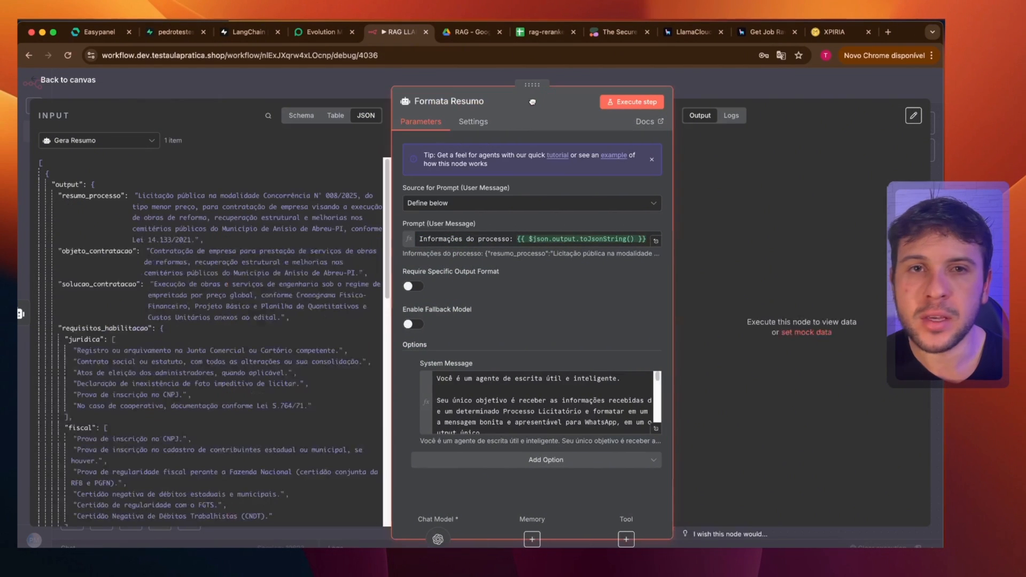
{"action": "left_click", "coordinate": [476, 240]}
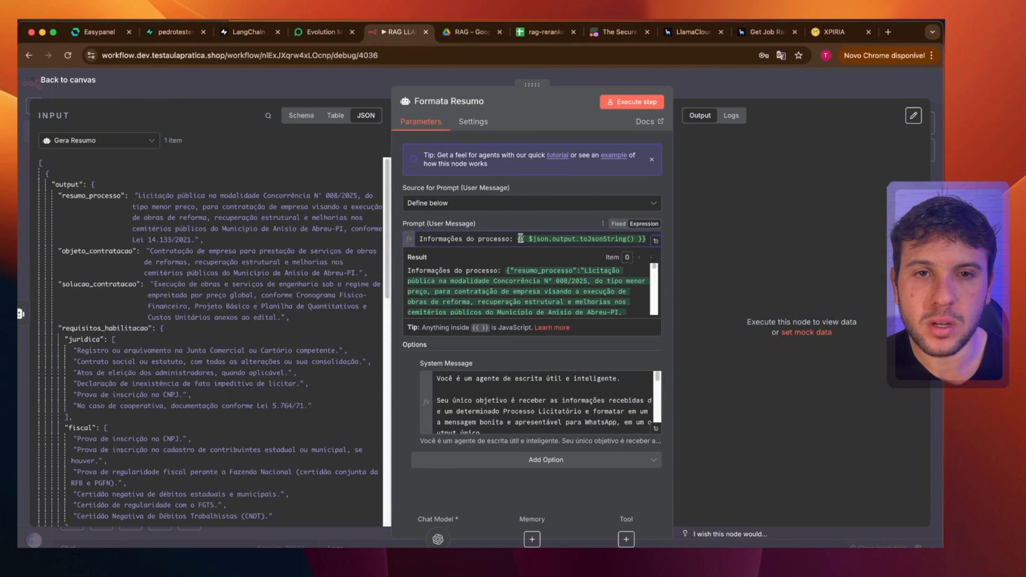
{"action": "left_click_drag", "start_coordinate": [520, 239], "coordinate": [644, 238]}
{"action": "triple_click", "coordinate": [583, 238]}
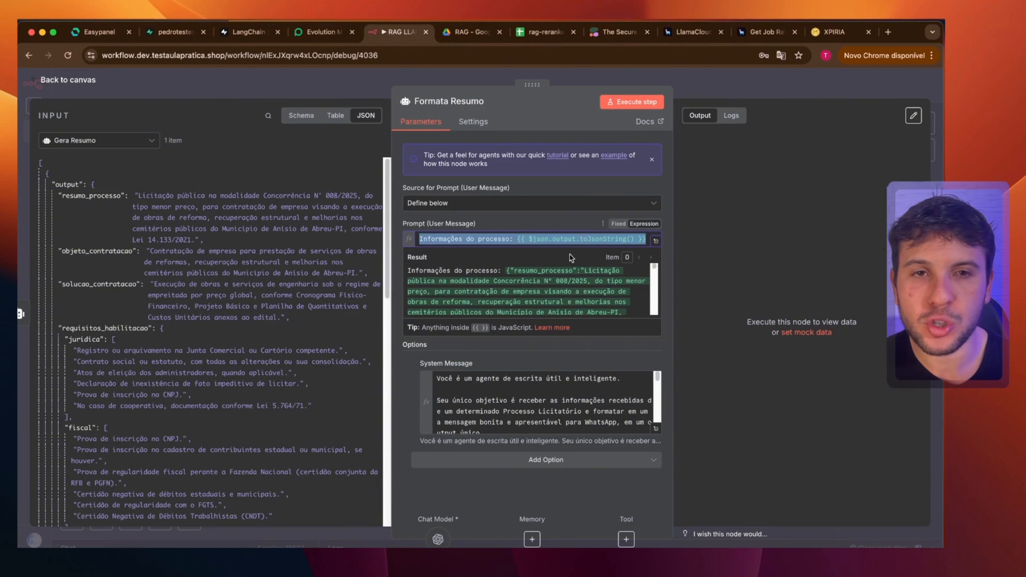
{"action": "left_click_drag", "start_coordinate": [408, 267], "coordinate": [601, 283]}
{"action": "left_click", "coordinate": [611, 289]}
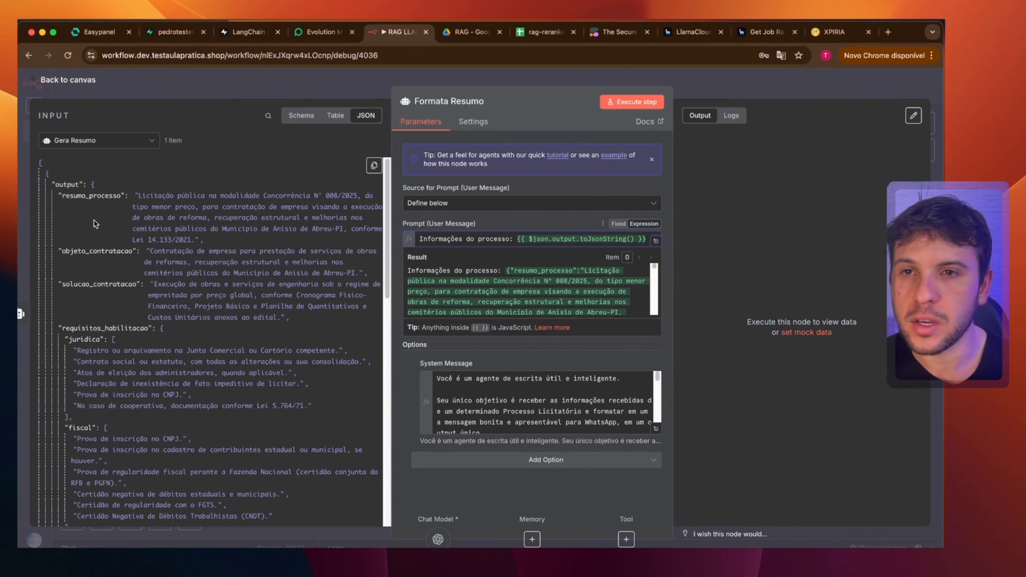
{"action": "left_click_drag", "start_coordinate": [60, 186], "coordinate": [123, 219]}
{"action": "left_click", "coordinate": [636, 239]}
{"action": "left_click_drag", "start_coordinate": [636, 239], "coordinate": [577, 243]}
{"action": "left_click", "coordinate": [497, 240]}
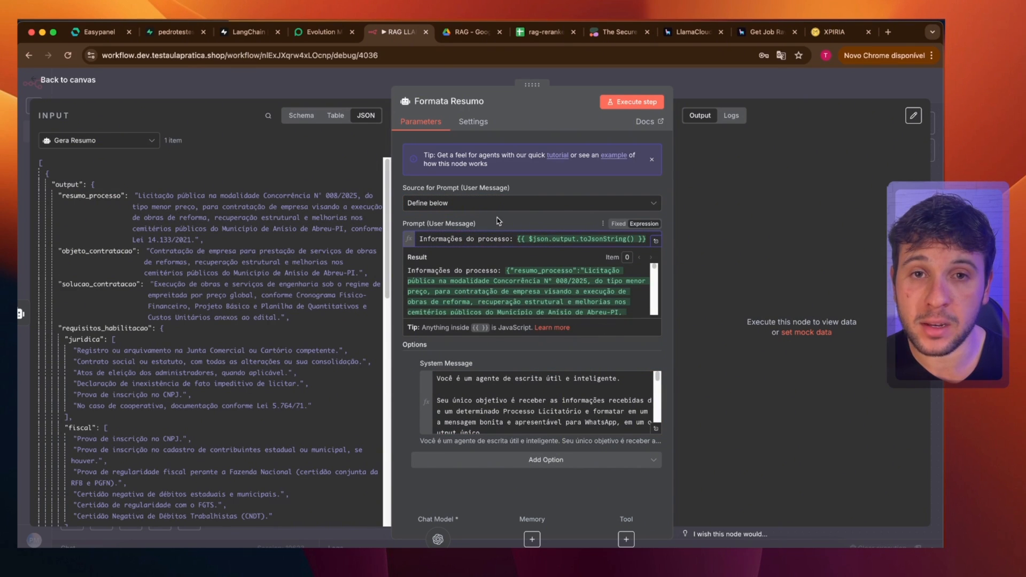
{"action": "left_click", "coordinate": [497, 223]}
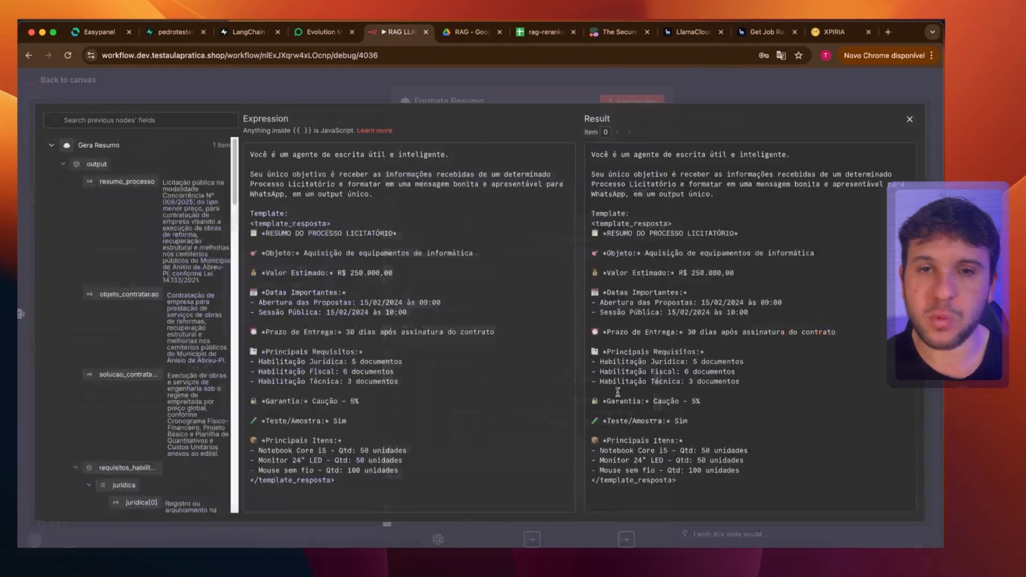
Expand the Formata Resumo system message, review its instructions and the template_resposta block, and close the expression editor.
{"action": "left_click", "coordinate": [656, 428]}
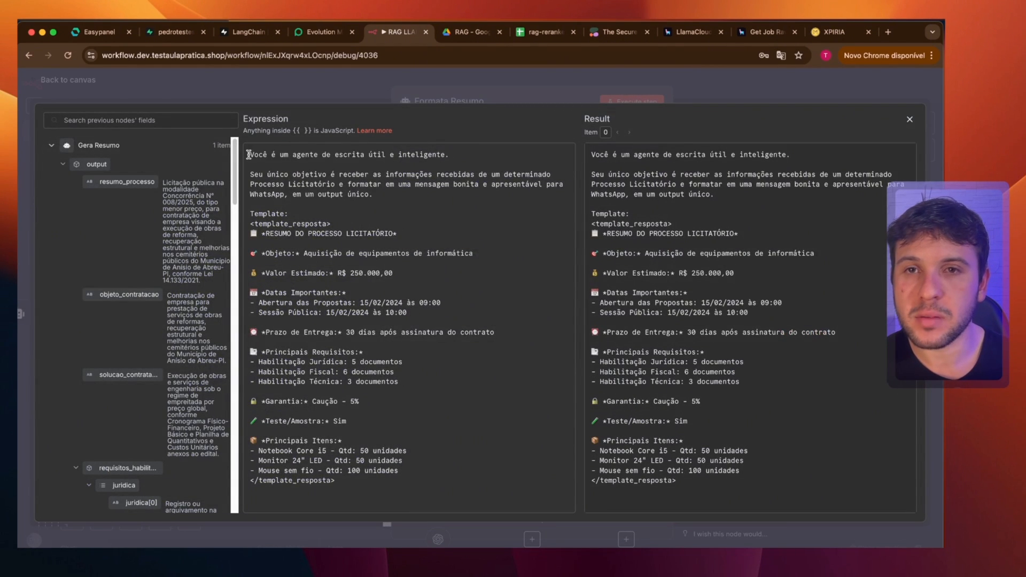
{"action": "left_click_drag", "start_coordinate": [248, 155], "coordinate": [464, 196]}
{"action": "left_click", "coordinate": [464, 197]}
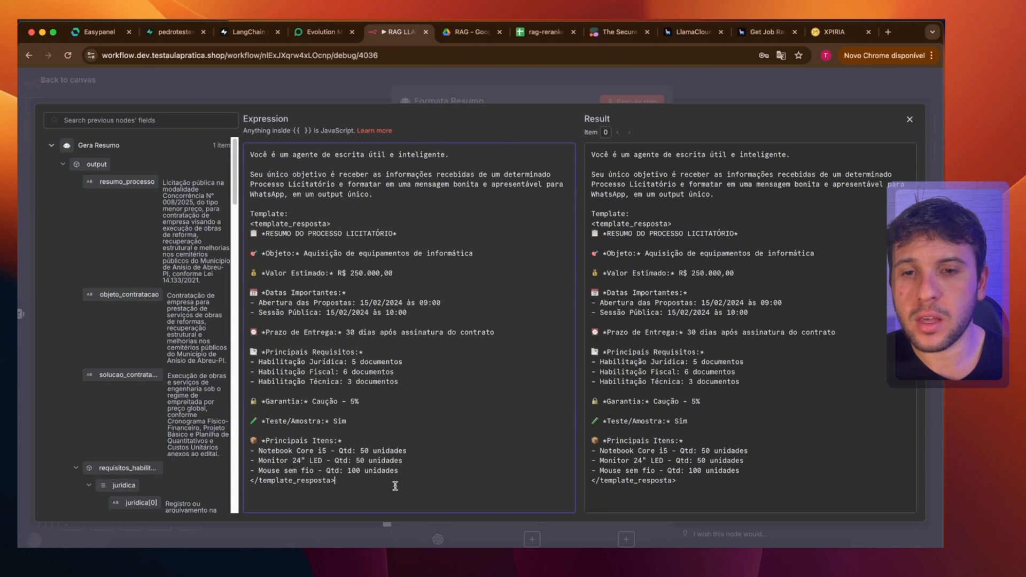
{"action": "left_click_drag", "start_coordinate": [395, 485], "coordinate": [223, 213]}
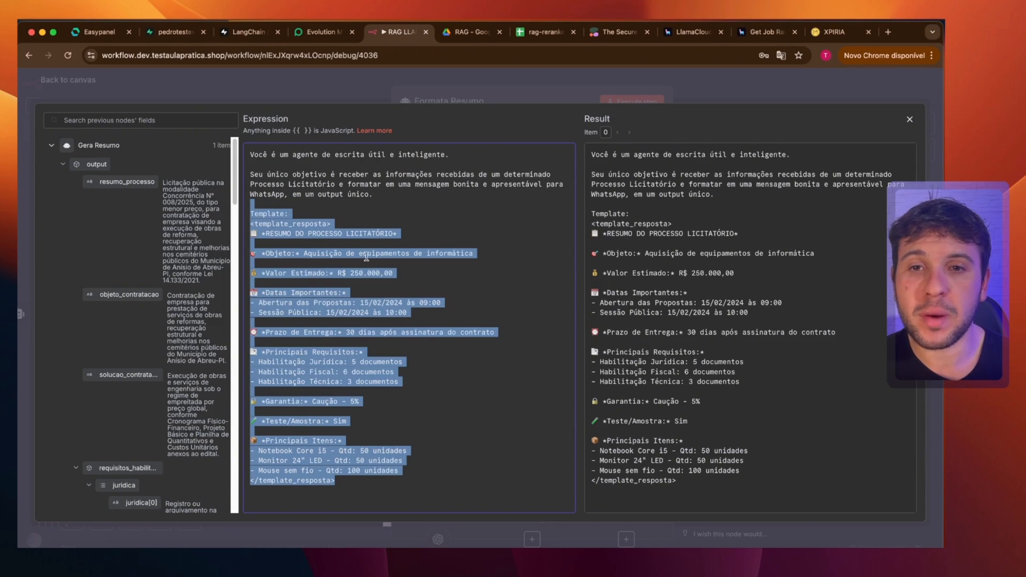
{"action": "left_click", "coordinate": [907, 121]}
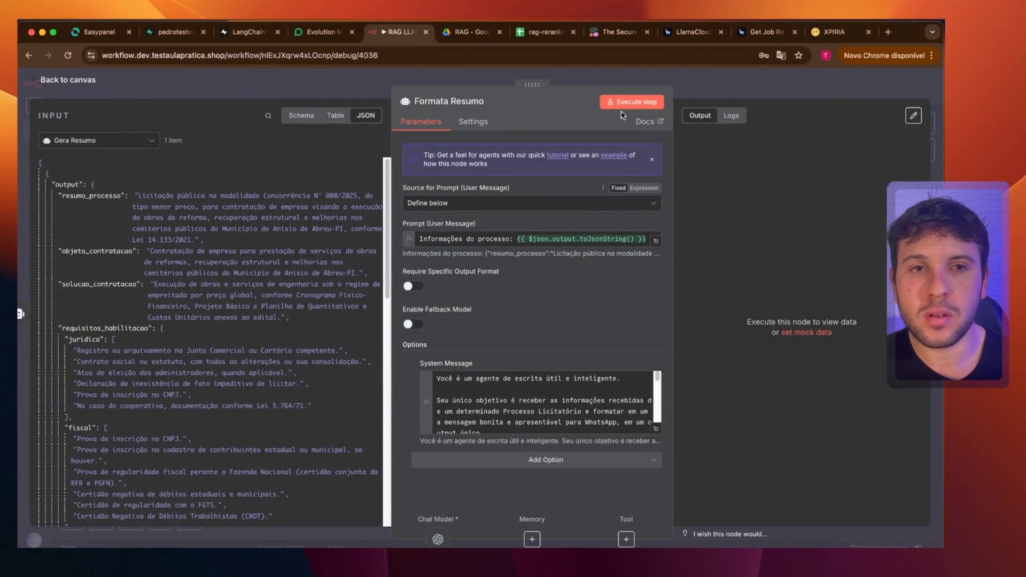
Execute the Formata Resumo step, and check the model set in OpenAI Chat Model2 while it runs.
{"action": "left_click", "coordinate": [650, 100]}
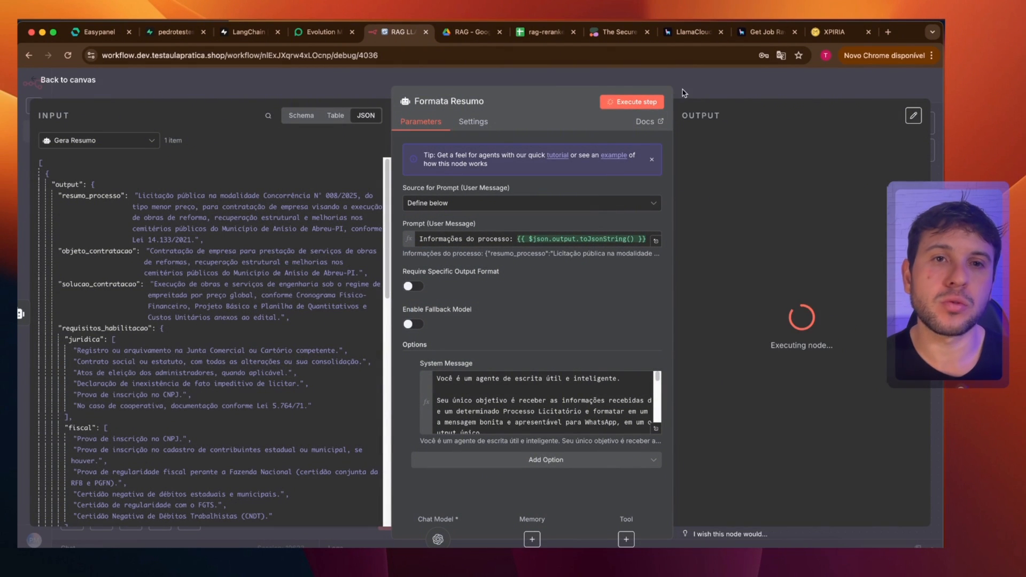
{"action": "left_click_drag", "start_coordinate": [539, 87], "coordinate": [439, 87]}
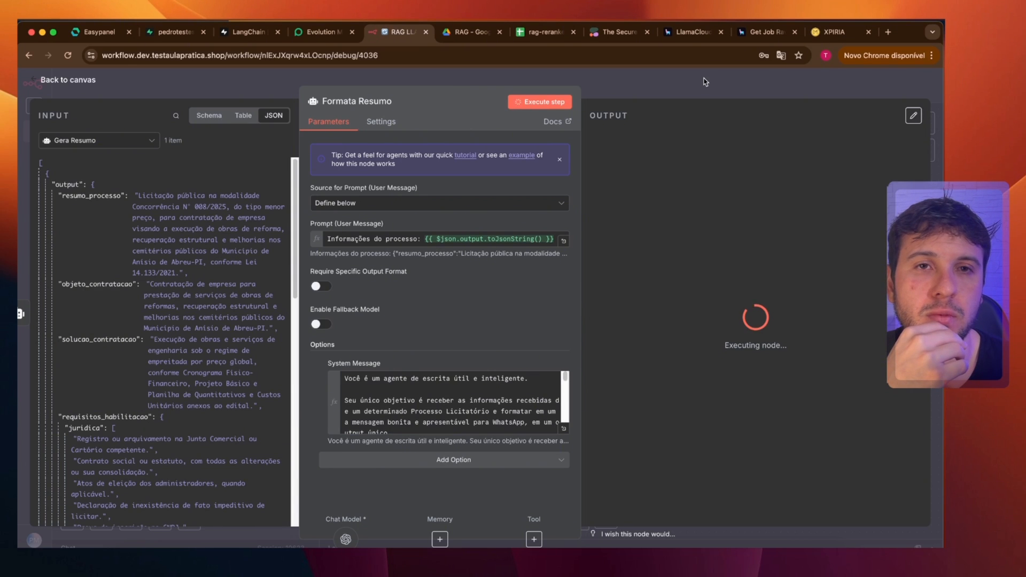
{"action": "key", "text": "Escape"}
{"action": "mouse_move", "coordinate": [698, 394]}
{"action": "left_mouse_down"}
{"action": "mouse_move", "coordinate": [644, 430]}
{"action": "mouse_move", "coordinate": [683, 388]}
{"action": "left_mouse_up"}
{"action": "left_click_drag", "start_coordinate": [214, 347], "coordinate": [343, 336]}
{"action": "left_click", "coordinate": [332, 336]}
{"action": "double_click", "coordinate": [332, 336]}
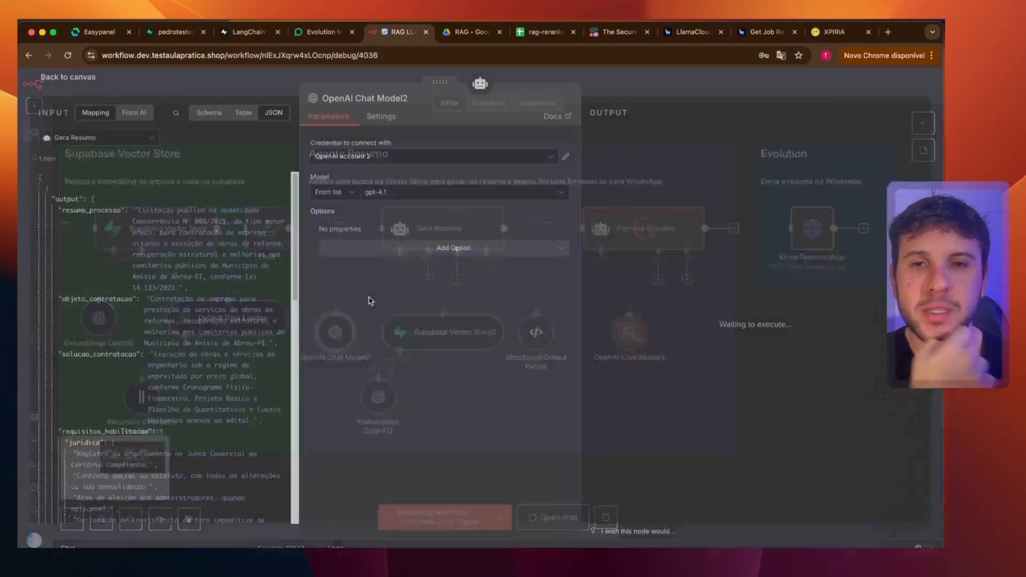
{"action": "key", "text": "Escape"}
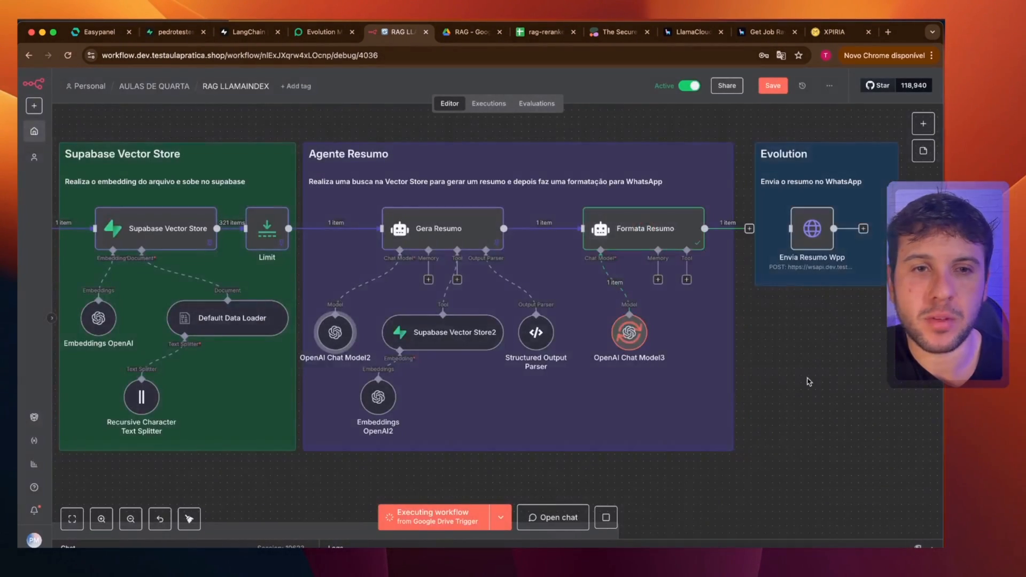
Connect the Formata Resumo output to Envia Resumo Wpp, and check the executed Formata Resumo node.
{"action": "scroll", "coordinate": [609, 332], "scroll_direction": "right", "scroll_amount": 5}
{"action": "double_click", "coordinate": [405, 225]}
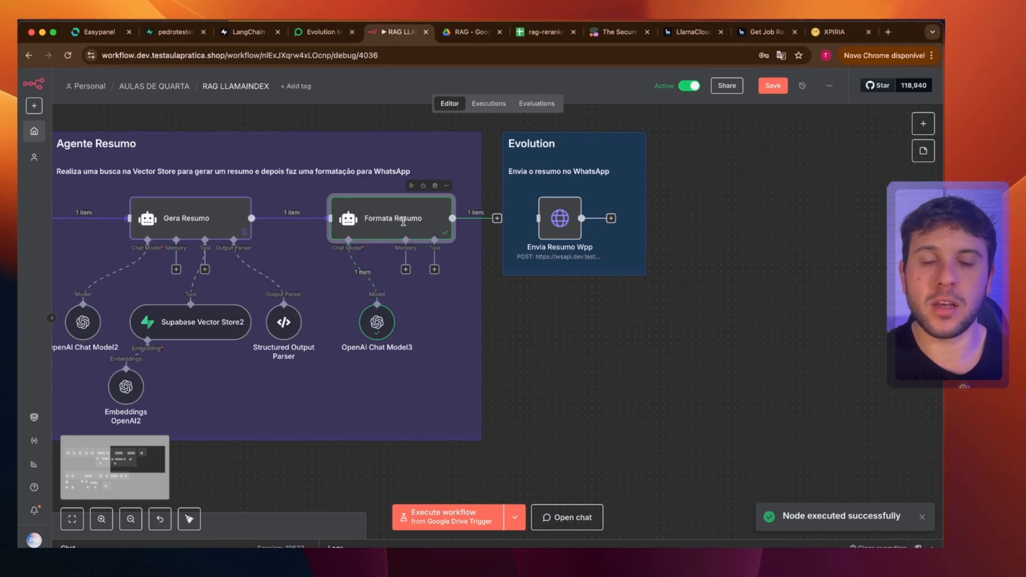
{"action": "key", "text": "Escape"}
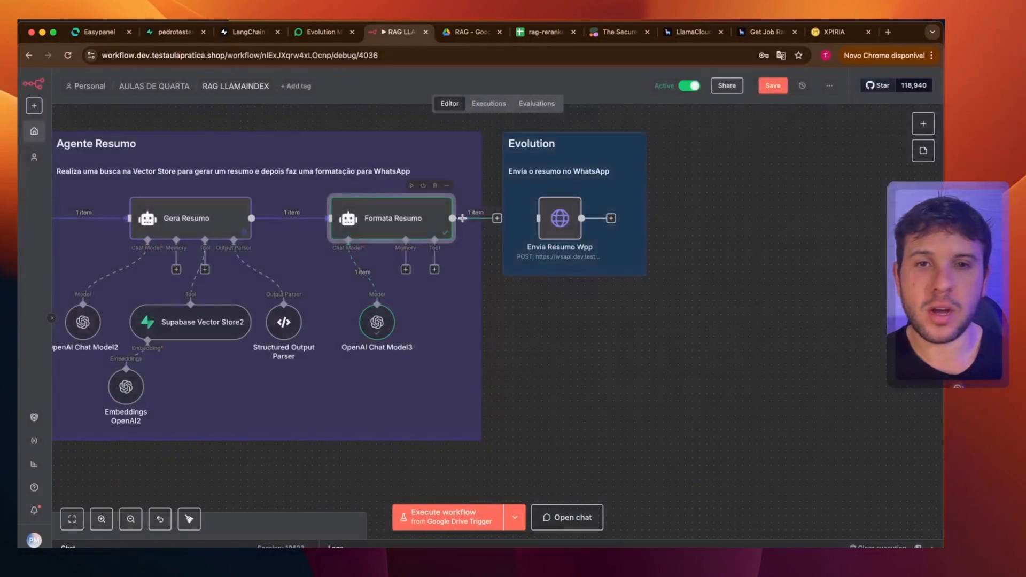
{"action": "left_click_drag", "start_coordinate": [495, 220], "coordinate": [538, 218]}
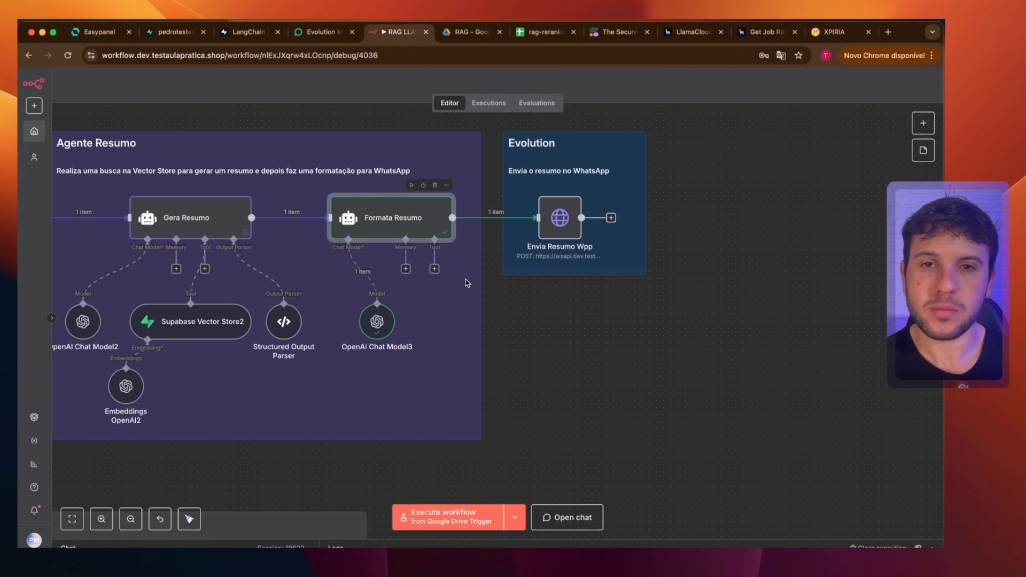
{"action": "double_click", "coordinate": [402, 218]}
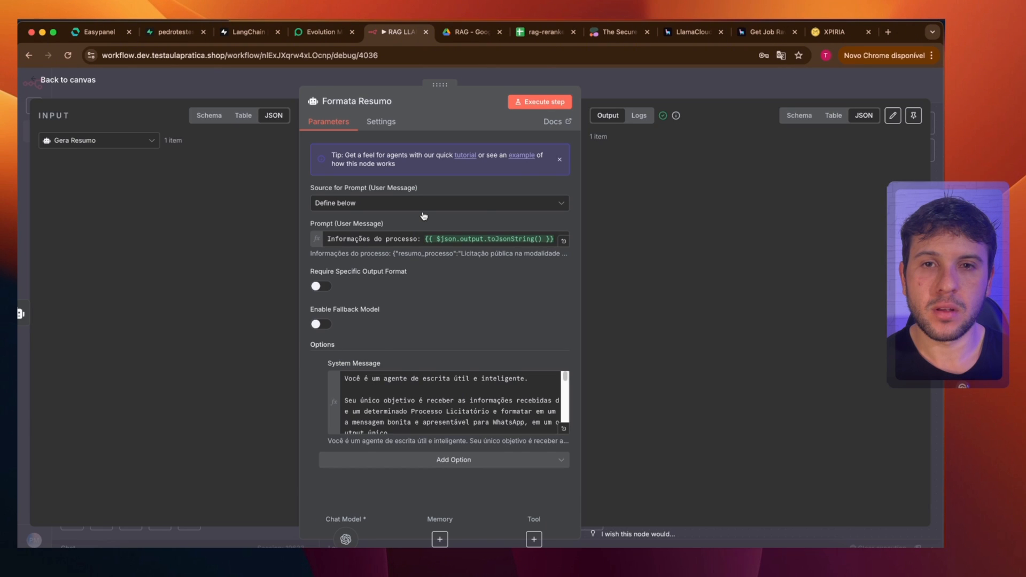
{"action": "key", "text": "Escape"}
Execute the Envia Resumo Wpp node, and switch to the WhatsApp window to read the summary in the Xpiria Testes chat.
{"action": "left_click", "coordinate": [540, 185]}
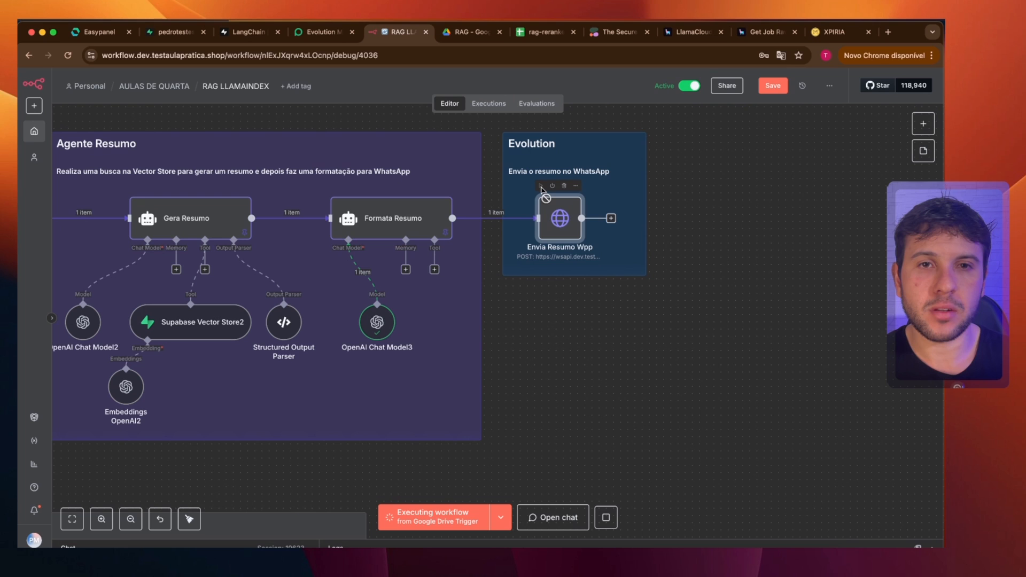
{"action": "right_click", "coordinate": [607, 546]}
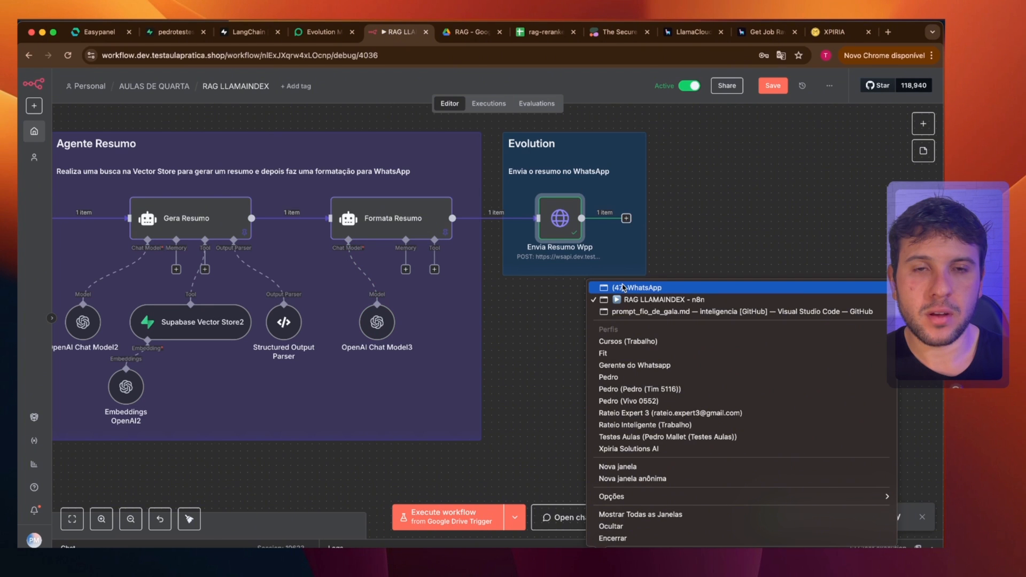
{"action": "left_click", "coordinate": [622, 287]}
{"action": "left_click", "coordinate": [107, 465]}
{"action": "scroll", "coordinate": [150, 337], "scroll_direction": "down", "scroll_amount": 10}
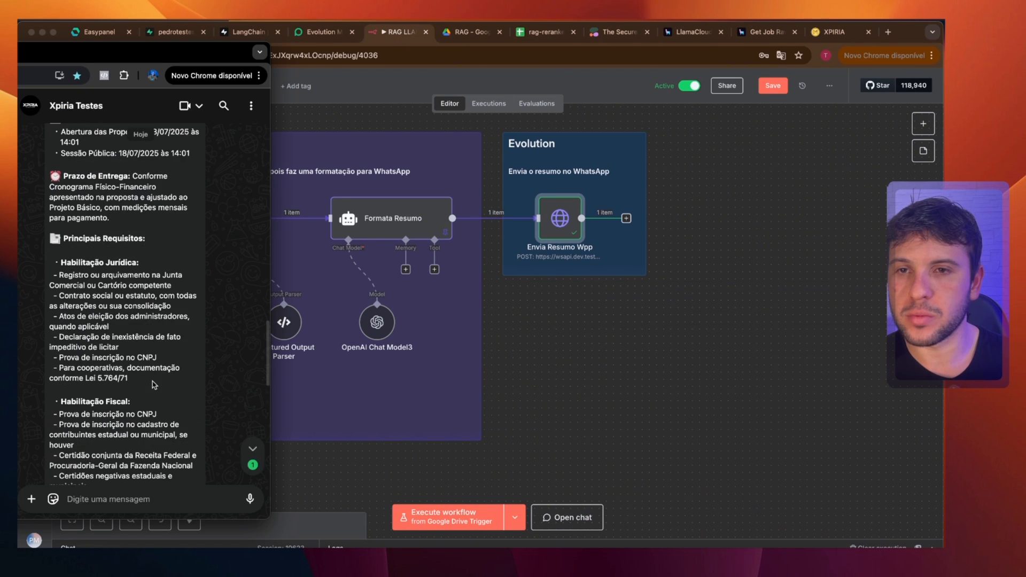
Read through the tender summary in the Xpiria Testes chat, from the object and estimated value to the requirements, guarantee and main items.
{"action": "scroll", "coordinate": [149, 335], "scroll_direction": "up", "scroll_amount": 5}
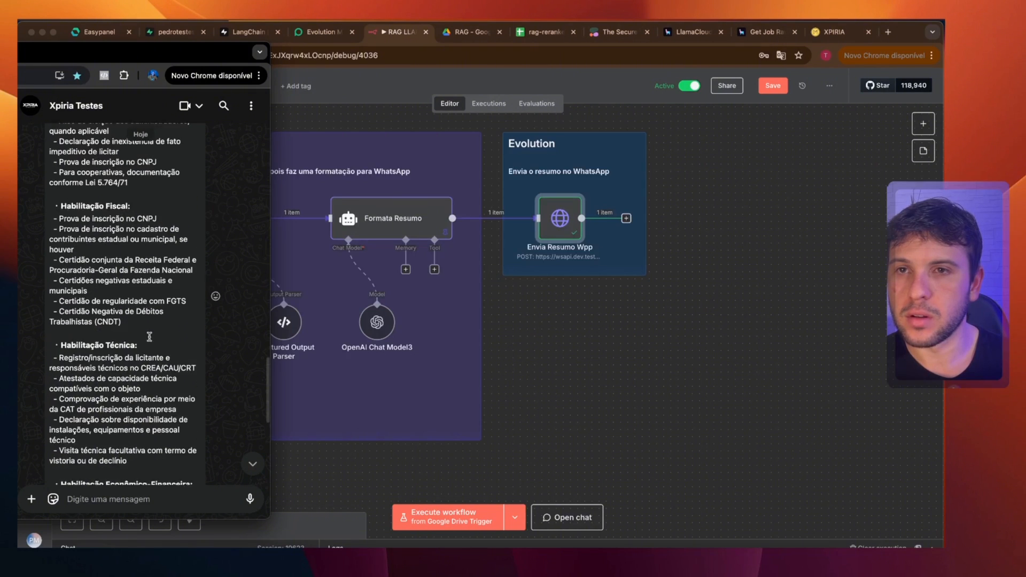
{"action": "scroll", "coordinate": [148, 336], "scroll_direction": "up", "scroll_amount": 4}
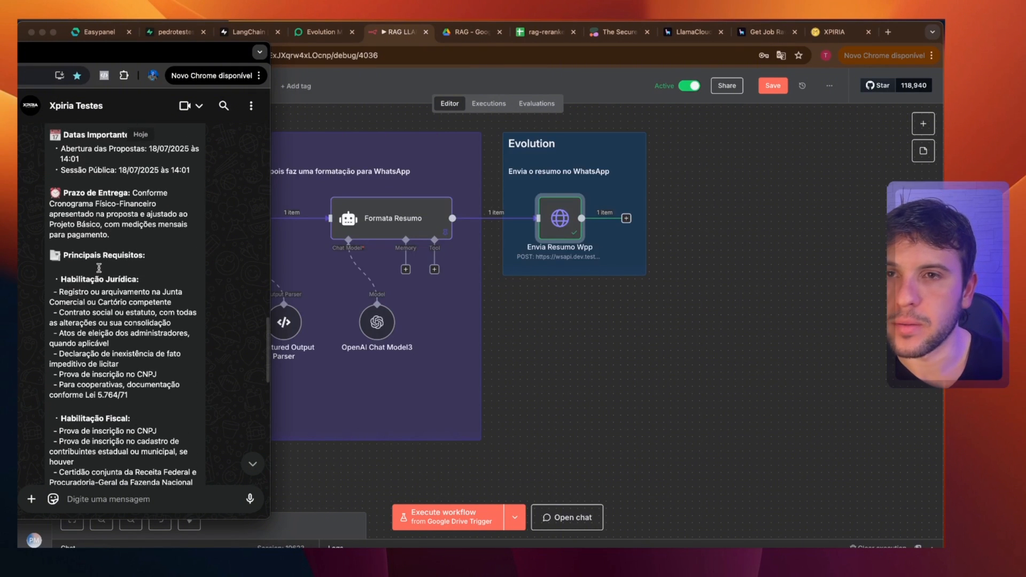
{"action": "scroll", "coordinate": [92, 236], "scroll_direction": "up", "scroll_amount": 3}
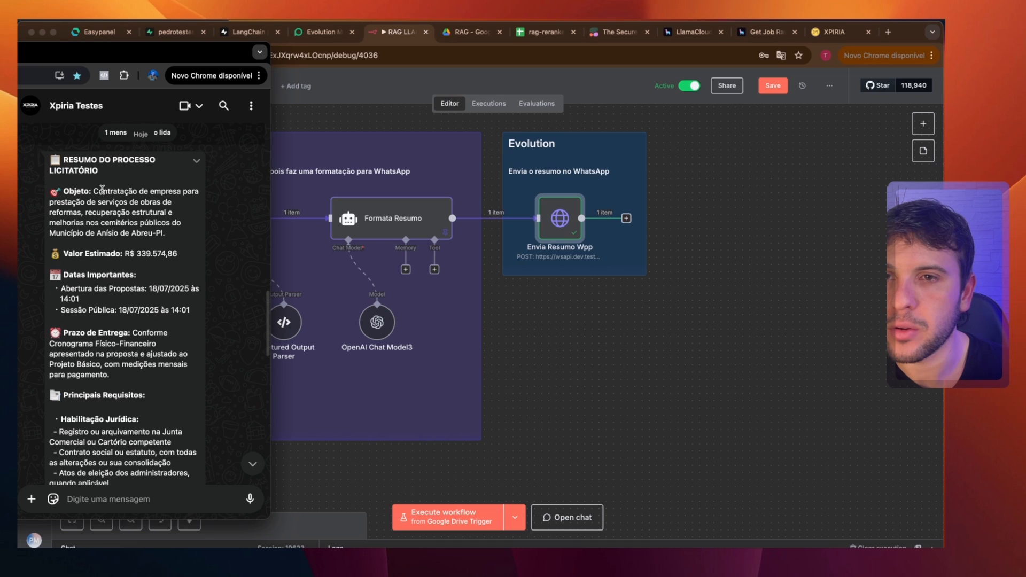
{"action": "left_click_drag", "start_coordinate": [92, 189], "coordinate": [153, 219]}
{"action": "left_click_drag", "start_coordinate": [130, 253], "coordinate": [172, 251]}
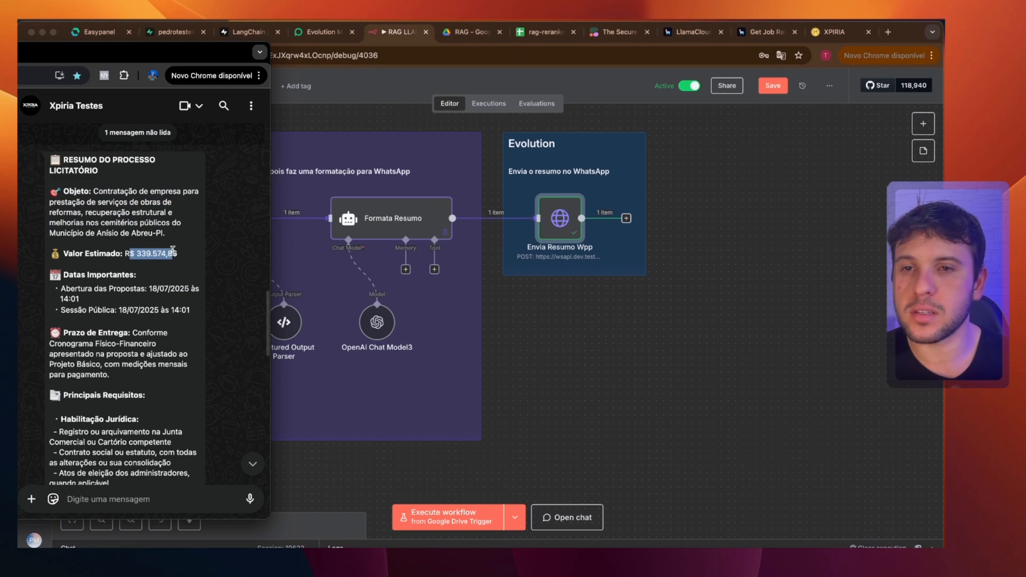
{"action": "left_click_drag", "start_coordinate": [62, 289], "coordinate": [150, 300]}
{"action": "left_click_drag", "start_coordinate": [71, 317], "coordinate": [150, 386]}
{"action": "scroll", "coordinate": [149, 386], "scroll_direction": "down", "scroll_amount": 2}
{"action": "left_click_drag", "start_coordinate": [53, 327], "coordinate": [157, 413]}
{"action": "scroll", "coordinate": [151, 395], "scroll_direction": "down", "scroll_amount": 2}
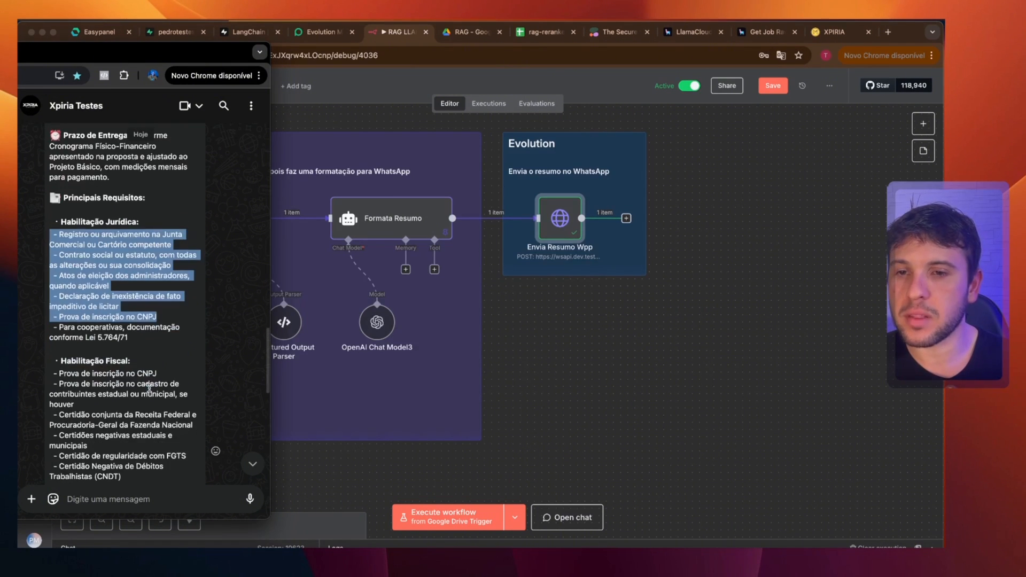
{"action": "left_click_drag", "start_coordinate": [92, 373], "coordinate": [150, 466]}
{"action": "scroll", "coordinate": [149, 443], "scroll_direction": "down", "scroll_amount": 4}
{"action": "scroll", "coordinate": [145, 389], "scroll_direction": "down", "scroll_amount": 4}
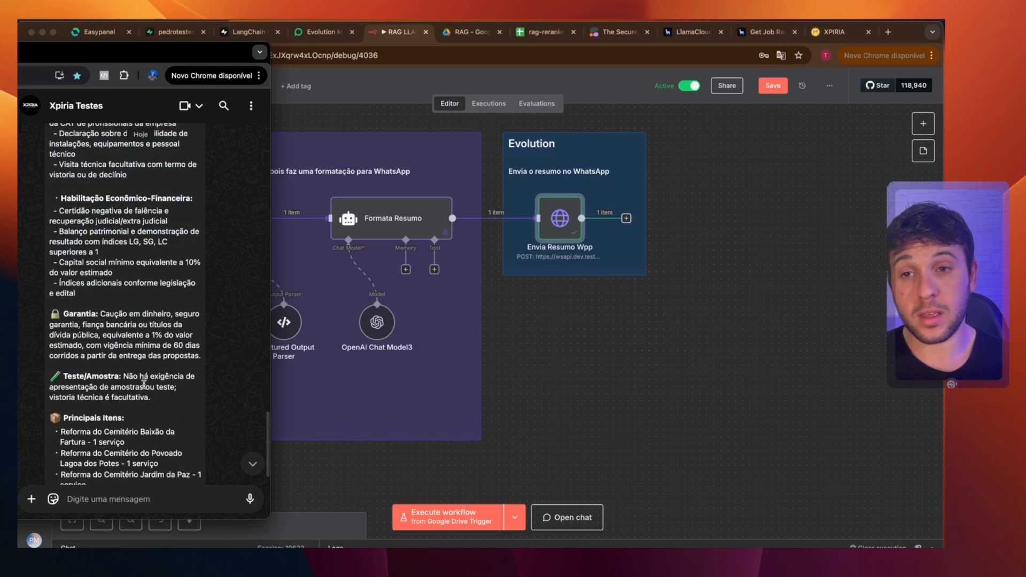
{"action": "scroll", "coordinate": [147, 387], "scroll_direction": "down", "scroll_amount": 2}
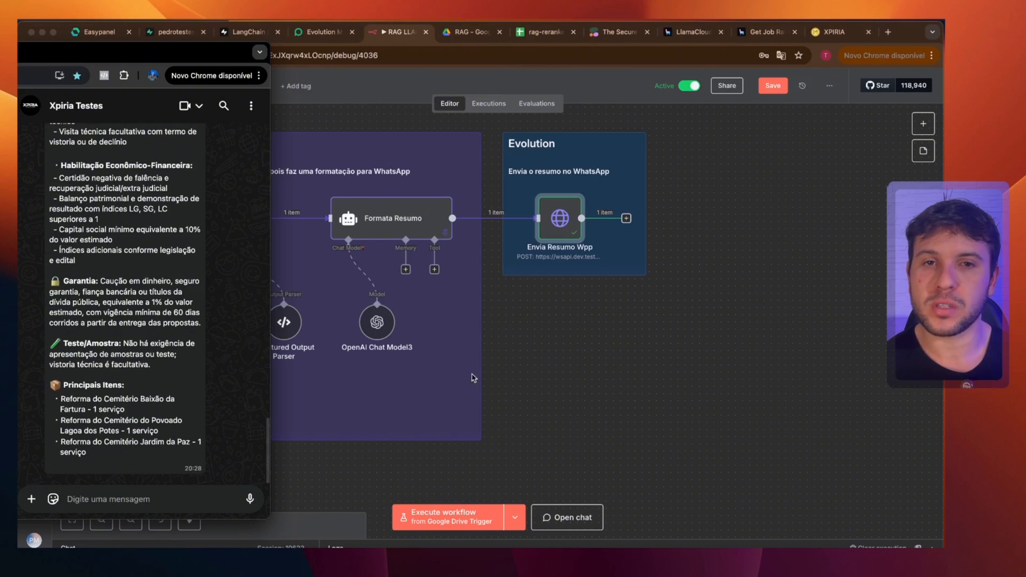
Switch back to the n8n RAG LLAMAINDEX workflow and save it.
{"action": "left_click", "coordinate": [633, 328]}
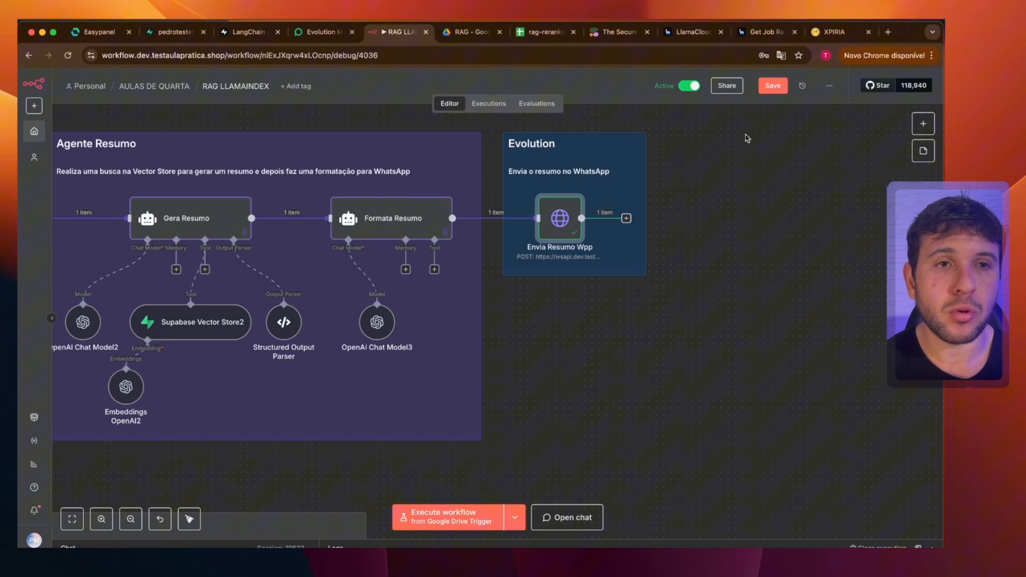
{"action": "left_click", "coordinate": [769, 91]}
{"action": "left_click", "coordinate": [596, 355]}
Examine the whole workflow canvas, from the Drive-to-Evolution ingestion flow down to the Evaluations section with its AI Agent.
{"action": "left_click_drag", "start_coordinate": [566, 347], "coordinate": [778, 326]}
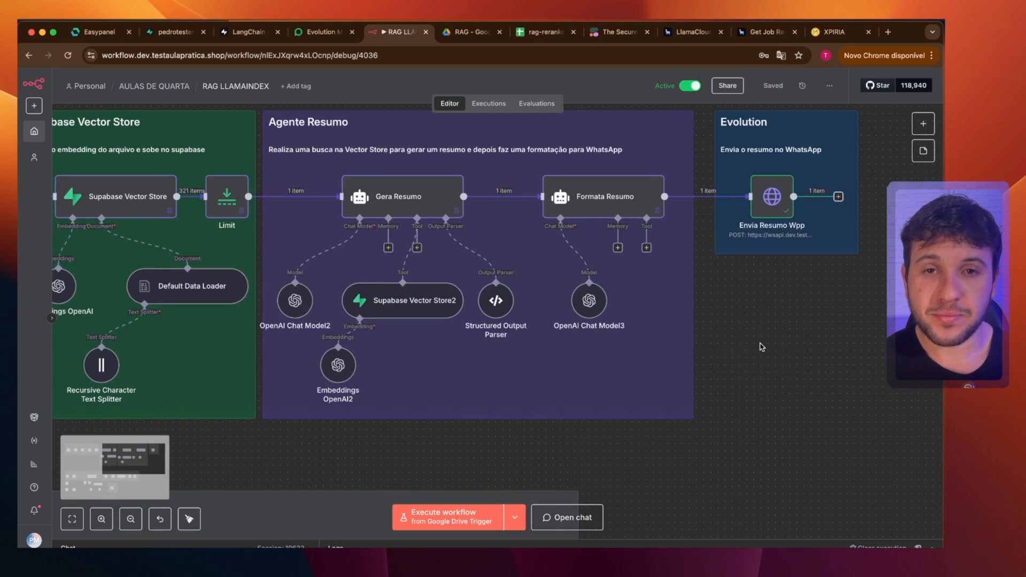
{"action": "scroll", "coordinate": [761, 347], "scroll_direction": "down", "scroll_amount": 5}
{"action": "left_click_drag", "start_coordinate": [734, 359], "coordinate": [800, 314]}
{"action": "scroll", "coordinate": [799, 314], "scroll_direction": "down", "scroll_amount": 3}
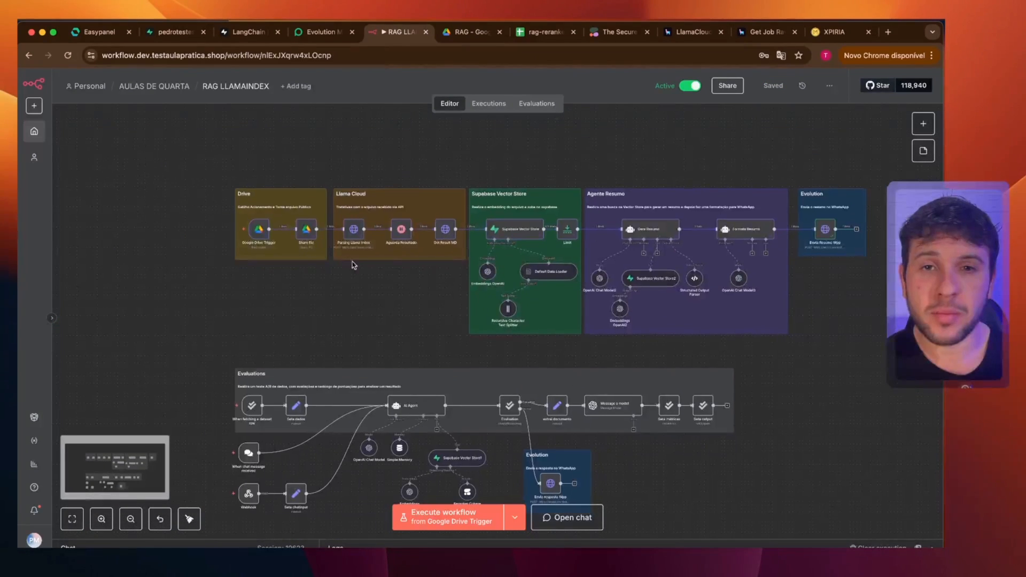
{"action": "left_click_drag", "start_coordinate": [214, 156], "coordinate": [884, 349]}
{"action": "left_click_drag", "start_coordinate": [790, 467], "coordinate": [783, 270]}
{"action": "scroll", "coordinate": [586, 340], "scroll_direction": "up", "scroll_amount": 3}
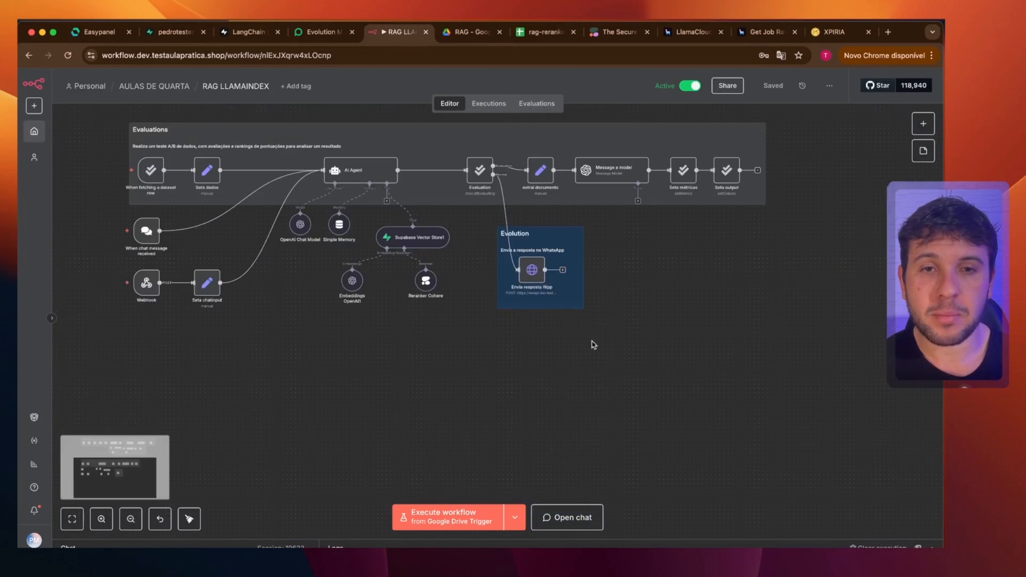
{"action": "left_click_drag", "start_coordinate": [757, 433], "coordinate": [816, 467]}
{"action": "scroll", "coordinate": [816, 467], "scroll_direction": "up", "scroll_amount": 3}
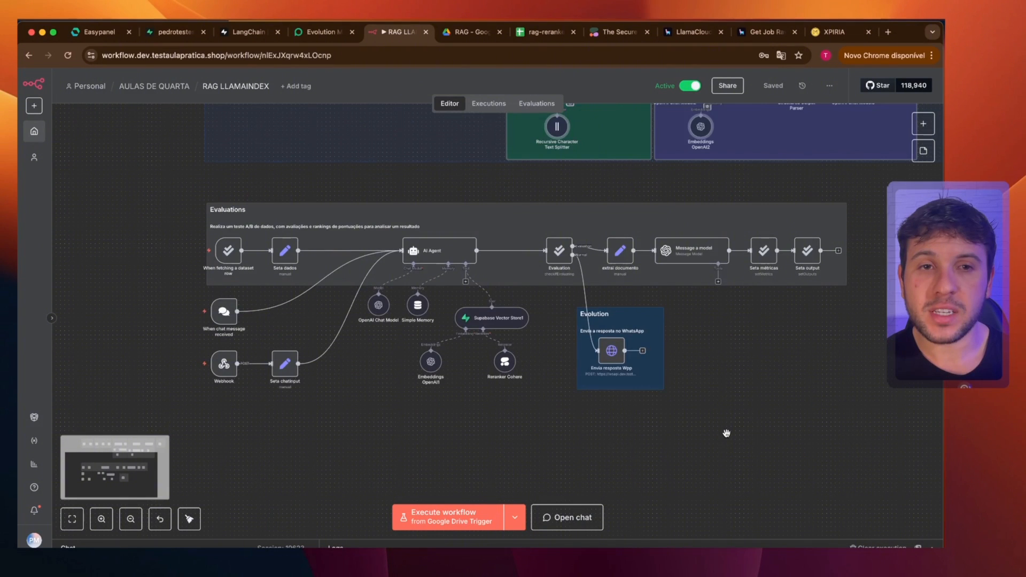
{"action": "scroll", "coordinate": [726, 433], "scroll_direction": "up", "scroll_amount": 3}
Switch to the WhatsApp chat Xpiria Testes and send the question "de quem é essa licitacao??".
{"action": "right_click", "coordinate": [665, 546]}
{"action": "left_click", "coordinate": [663, 288]}
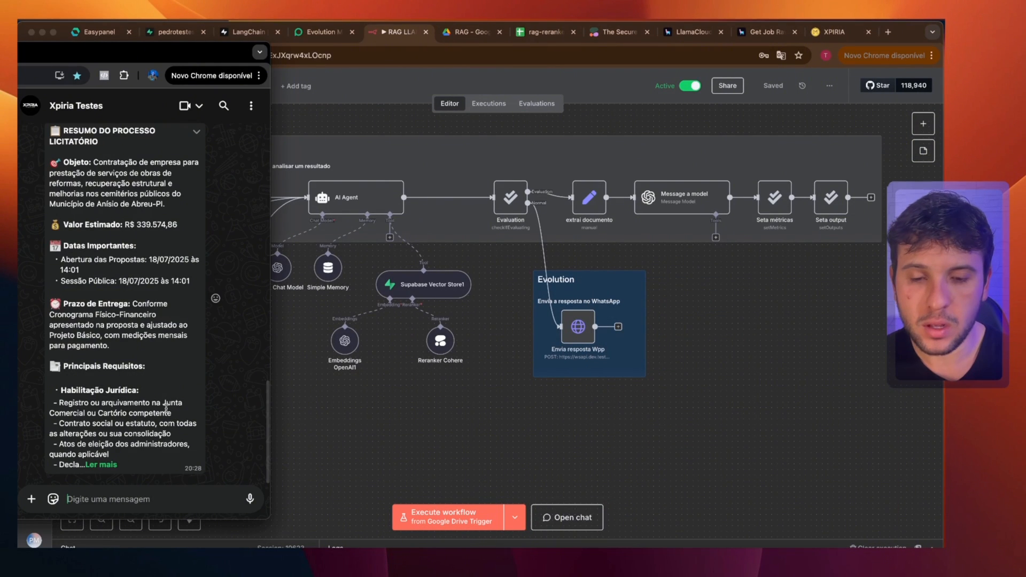
{"action": "type", "text": "de quem "}
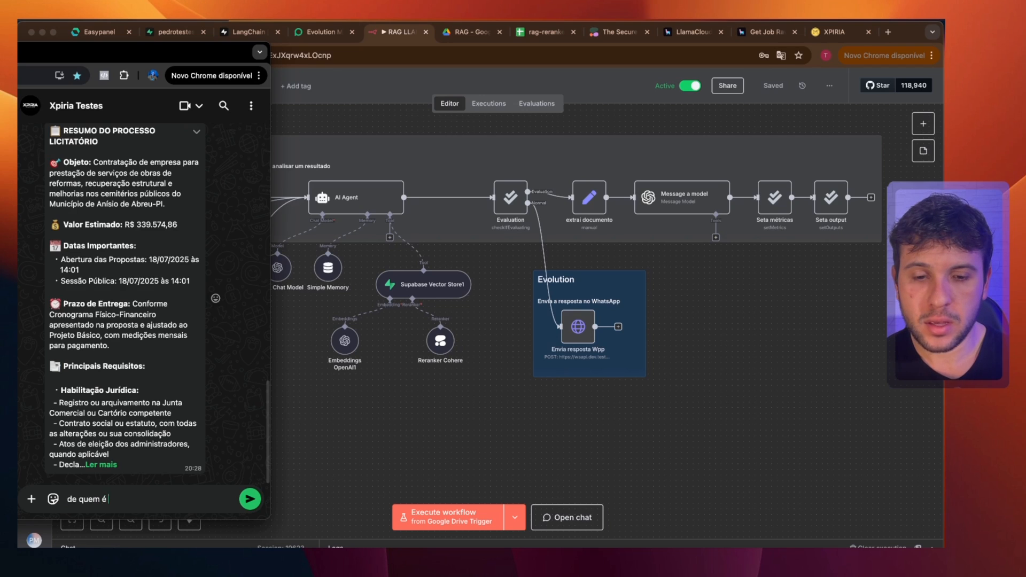
{"action": "type", "text": "é essa licitacao"}
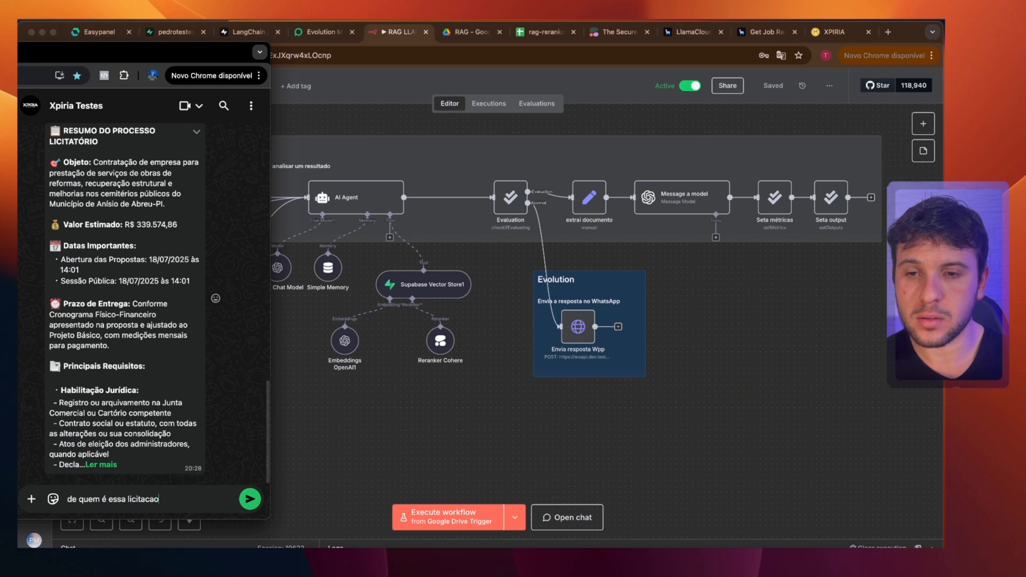
{"action": "type", "text": "??"}
{"action": "key", "text": "Return"}
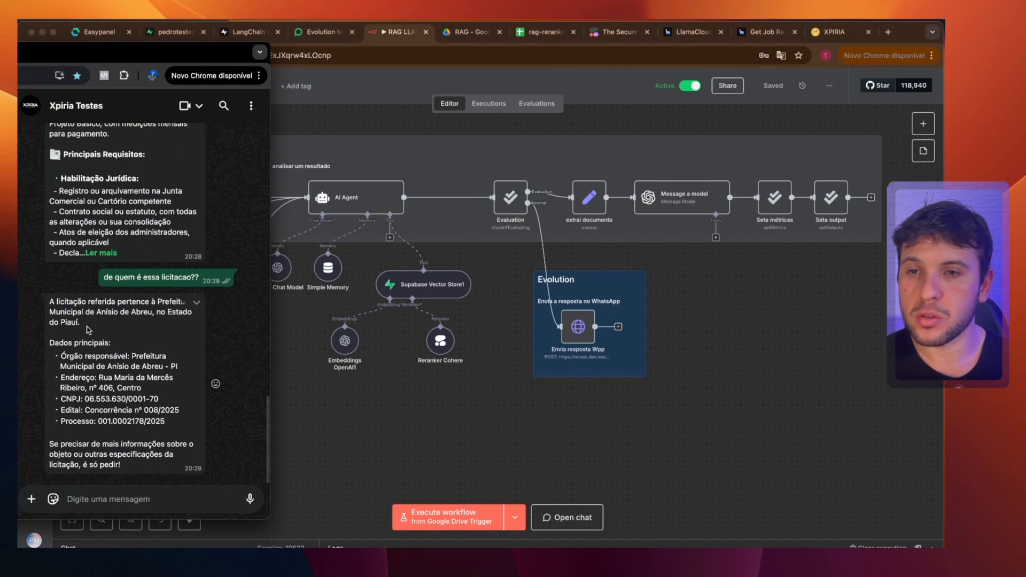
Read the agent's reply, checking the responsible body, the tender notice and the process details.
{"action": "left_click_drag", "start_coordinate": [88, 330], "coordinate": [33, 308]}
{"action": "left_click", "coordinate": [86, 339]}
{"action": "left_click_drag", "start_coordinate": [62, 356], "coordinate": [138, 359]}
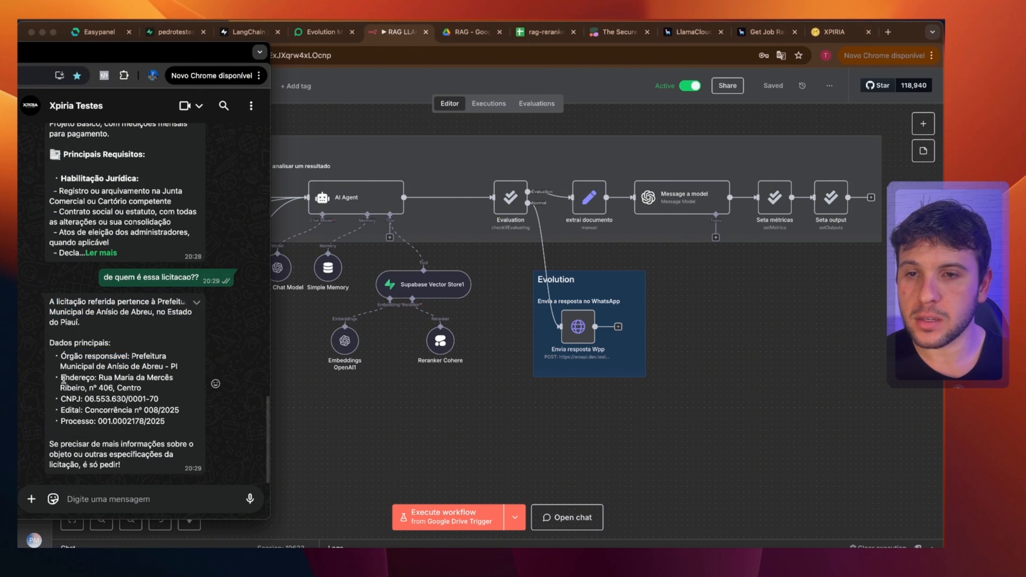
{"action": "mouse_move", "coordinate": [135, 410]}
{"action": "left_mouse_down"}
{"action": "mouse_move", "coordinate": [64, 411]}
{"action": "mouse_move", "coordinate": [139, 422]}
{"action": "left_mouse_up"}
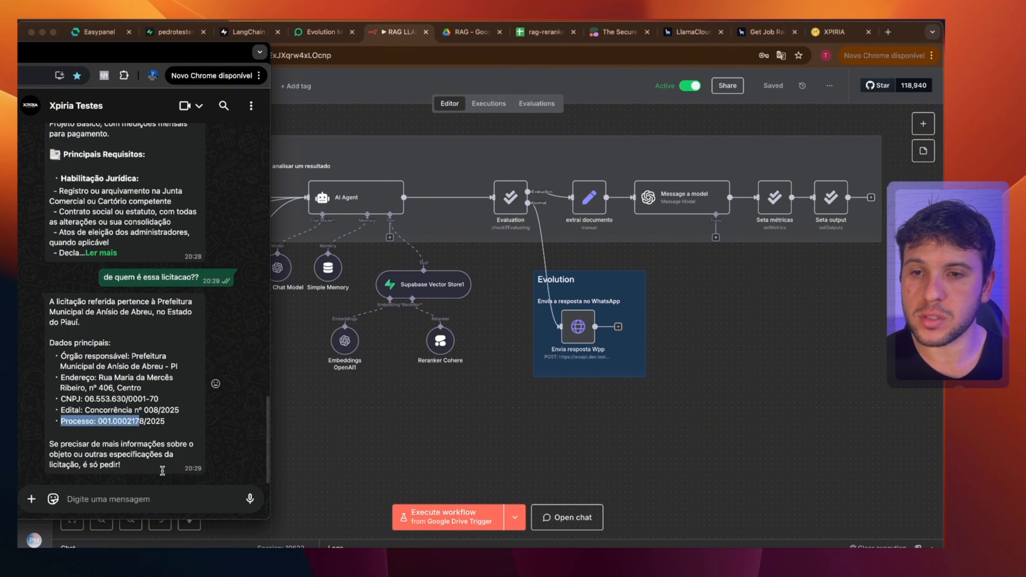
Return to the n8n workflow and copy the Jul 16, 20:29:52 execution into the editor.
{"action": "left_click", "coordinate": [453, 429]}
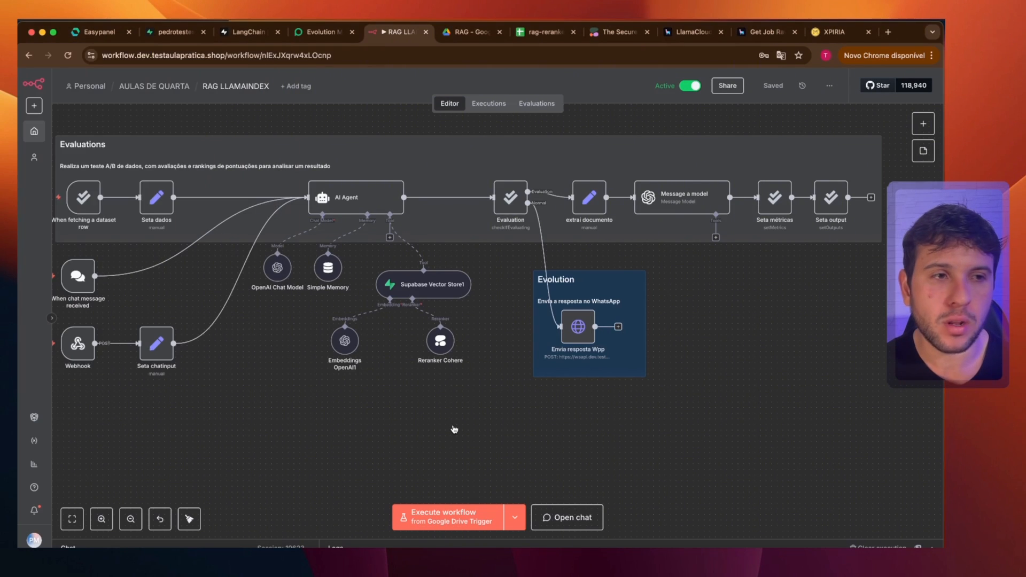
{"action": "left_click_drag", "start_coordinate": [414, 409], "coordinate": [431, 437]}
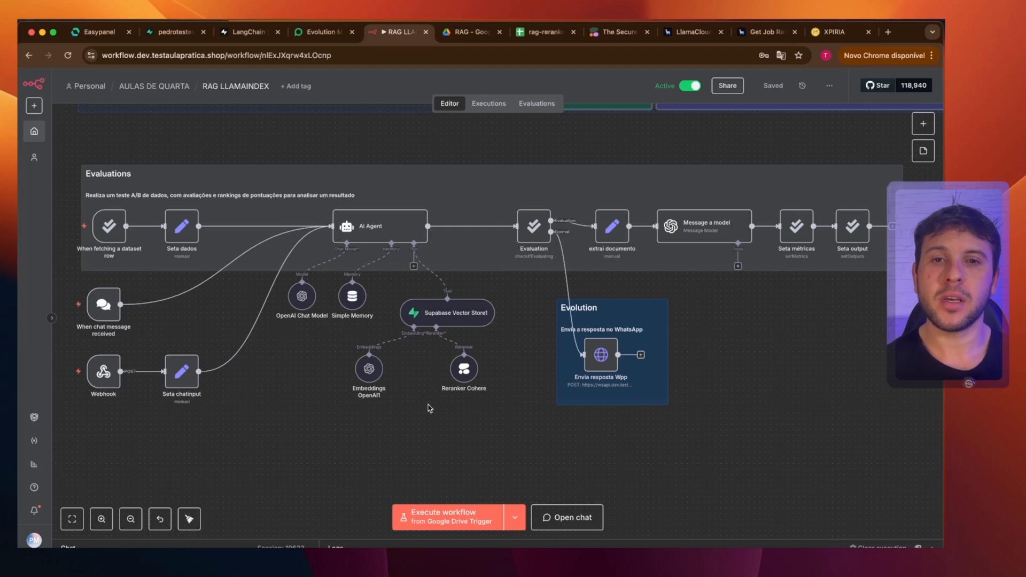
{"action": "left_click", "coordinate": [492, 104]}
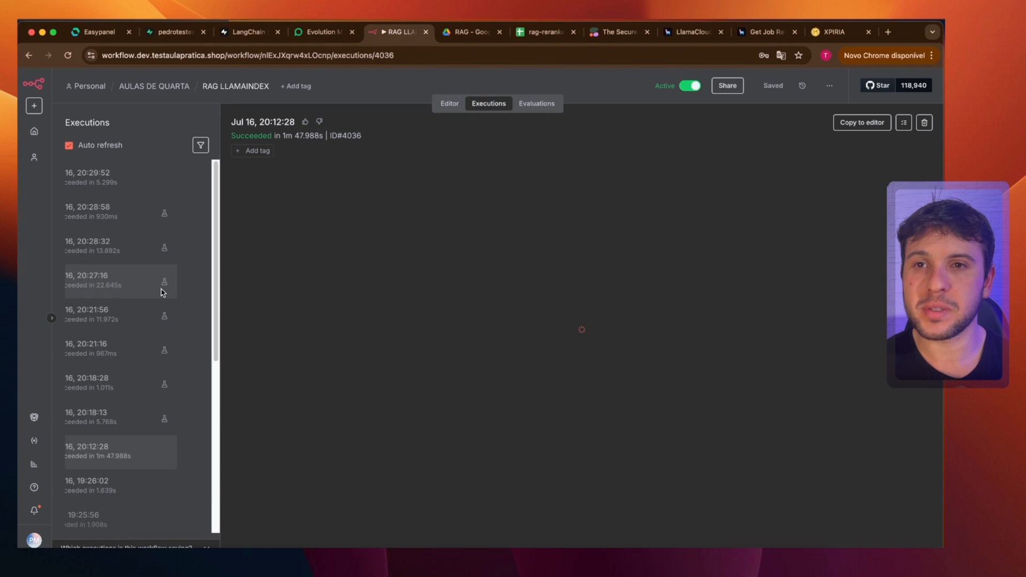
{"action": "left_click", "coordinate": [150, 182]}
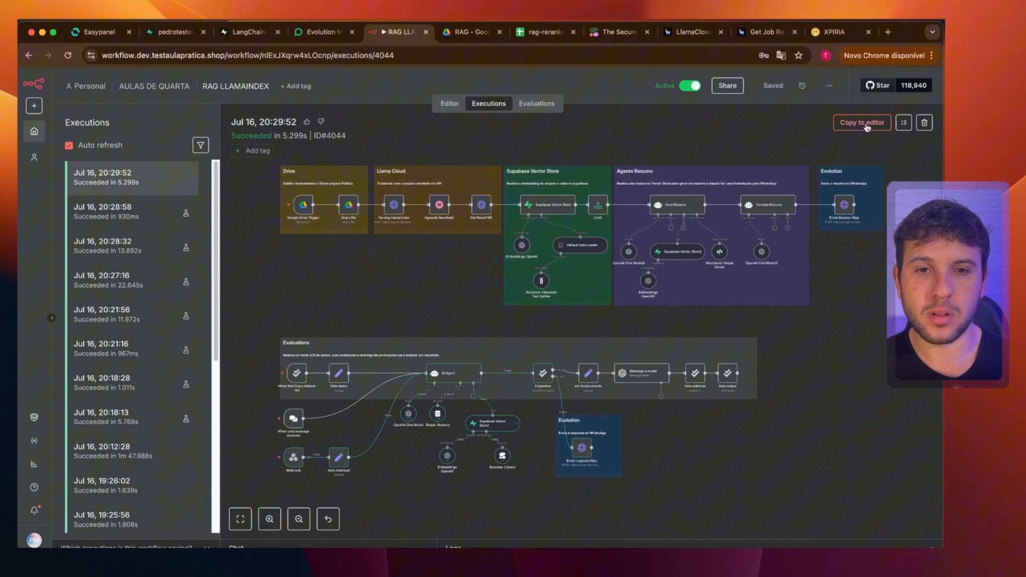
{"action": "left_click", "coordinate": [861, 122]}
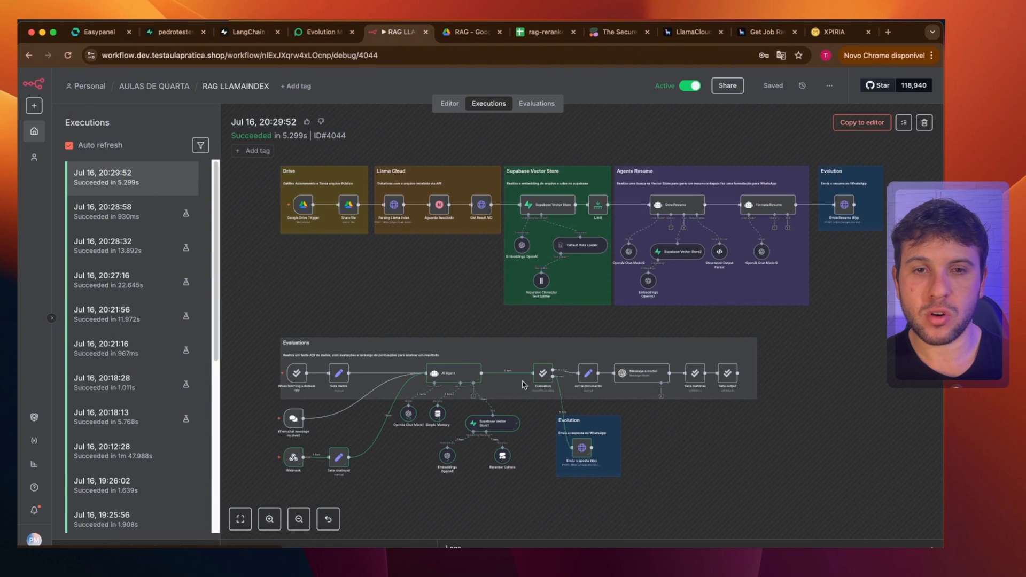
Follow the imported execution from the Webhook and inspect the mapping of the Seta chatinput node.
{"action": "scroll", "coordinate": [458, 417], "scroll_direction": "left", "scroll_amount": 4}
{"action": "scroll", "coordinate": [458, 416], "scroll_direction": "up", "scroll_amount": 3}
{"action": "left_click_drag", "start_coordinate": [169, 325], "coordinate": [316, 422]}
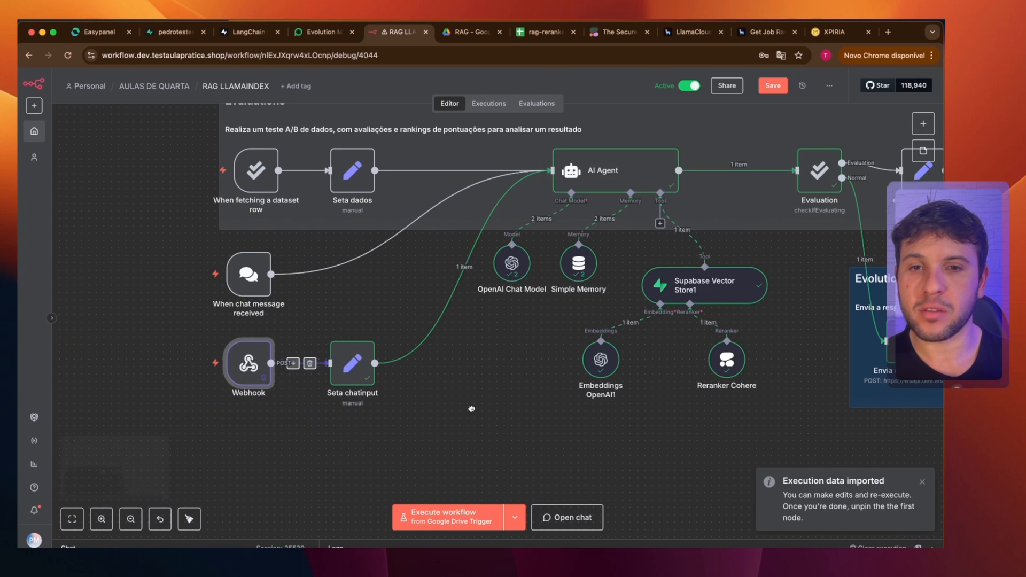
{"action": "scroll", "coordinate": [471, 409], "scroll_direction": "right", "scroll_amount": 3}
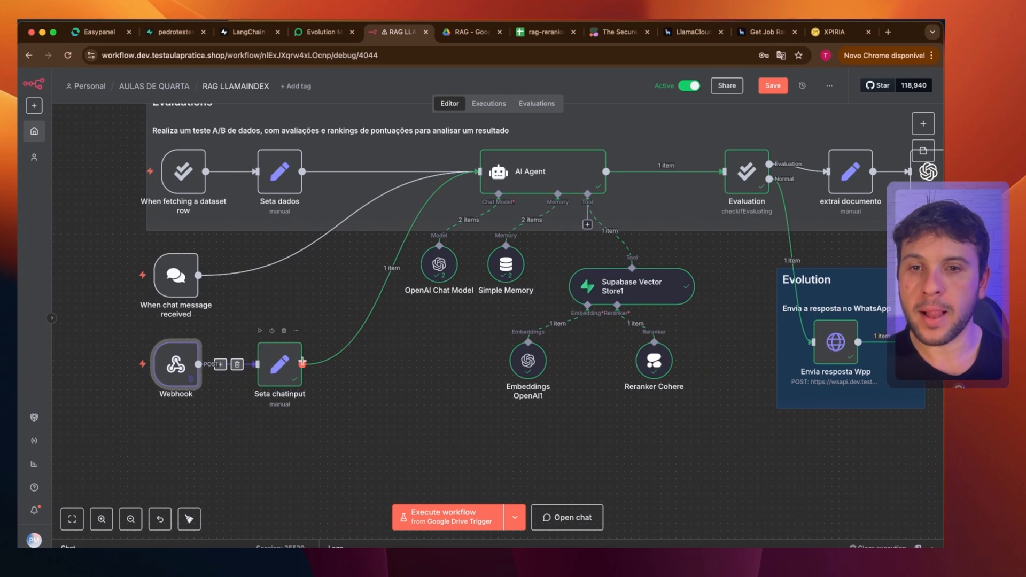
{"action": "double_click", "coordinate": [278, 374]}
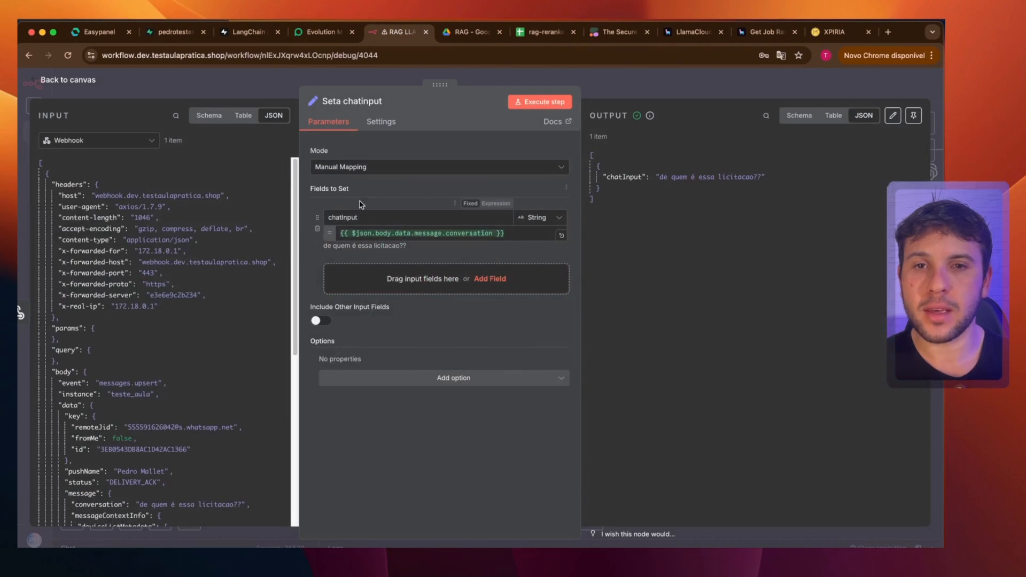
{"action": "left_click", "coordinate": [492, 79]}
Examine the three trigger branches (dataset row, chat message and Webhook) that feed the AI Agent.
{"action": "mouse_move", "coordinate": [174, 277]}
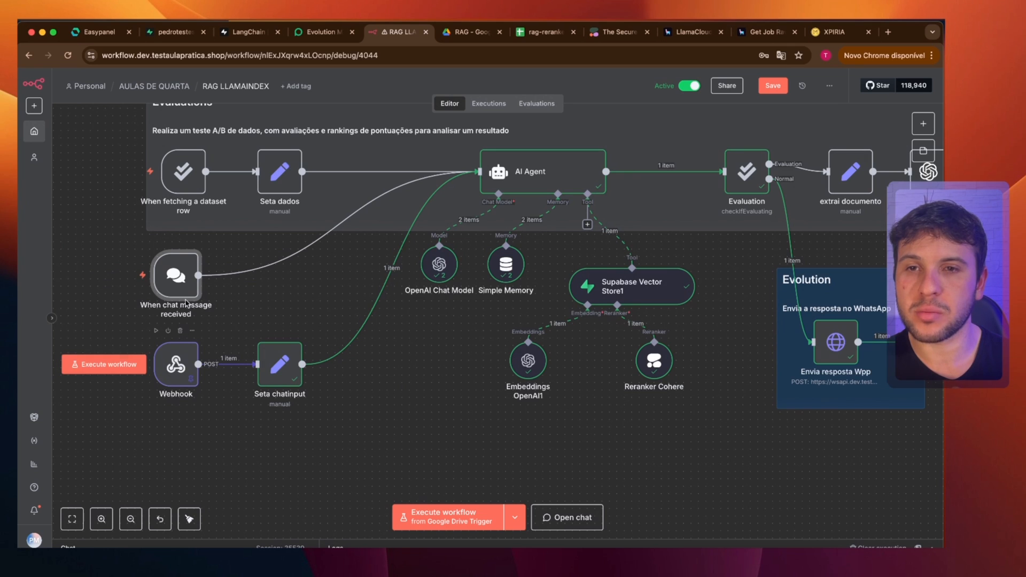
{"action": "left_click_drag", "start_coordinate": [363, 474], "coordinate": [75, 109]}
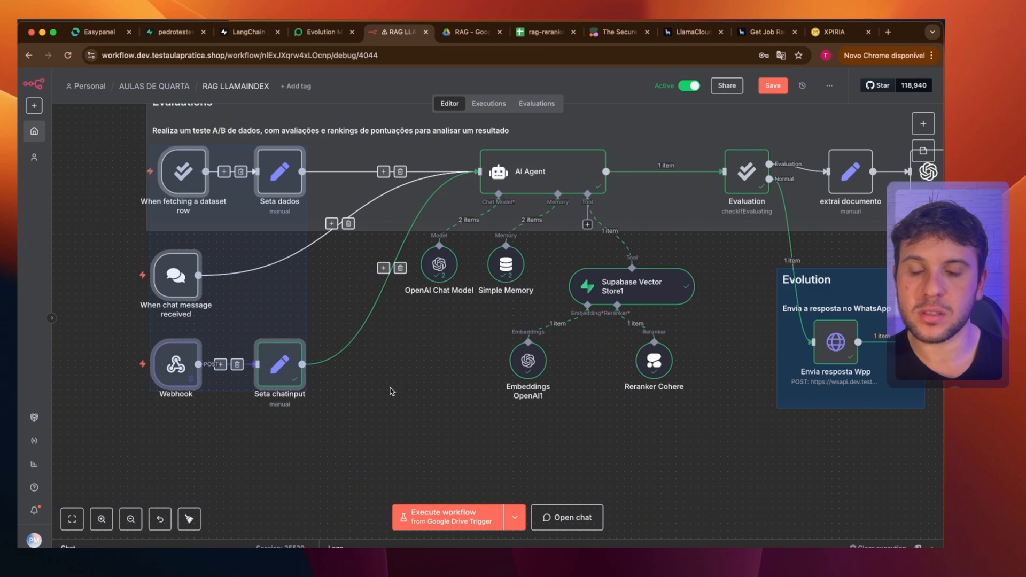
{"action": "left_click_drag", "start_coordinate": [400, 394], "coordinate": [390, 414]}
{"action": "left_click", "coordinate": [383, 415]}
Reopen the Seta chatinput node and check its chatInput field name against the output value.
{"action": "left_click", "coordinate": [277, 389]}
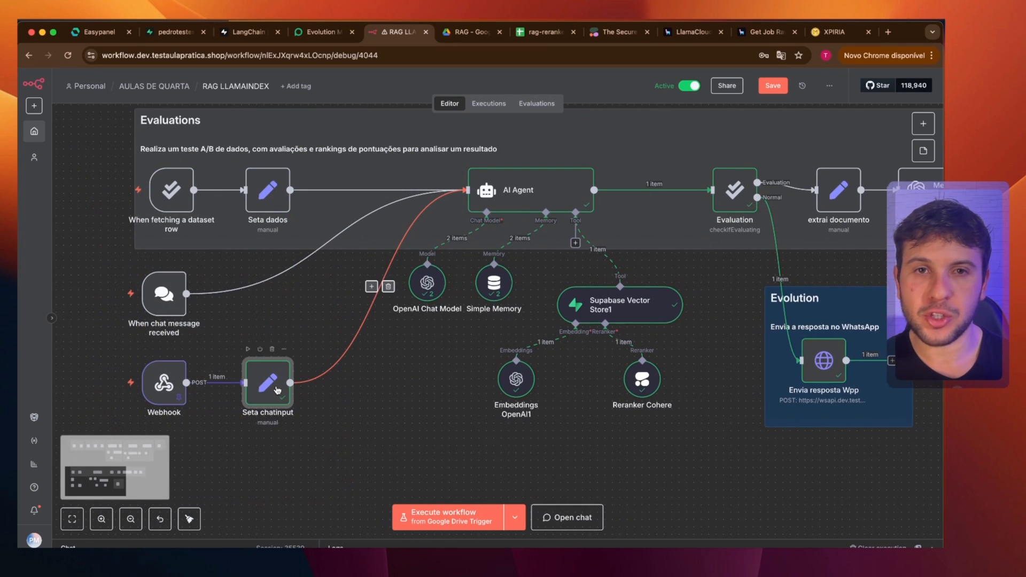
{"action": "key", "text": "Return"}
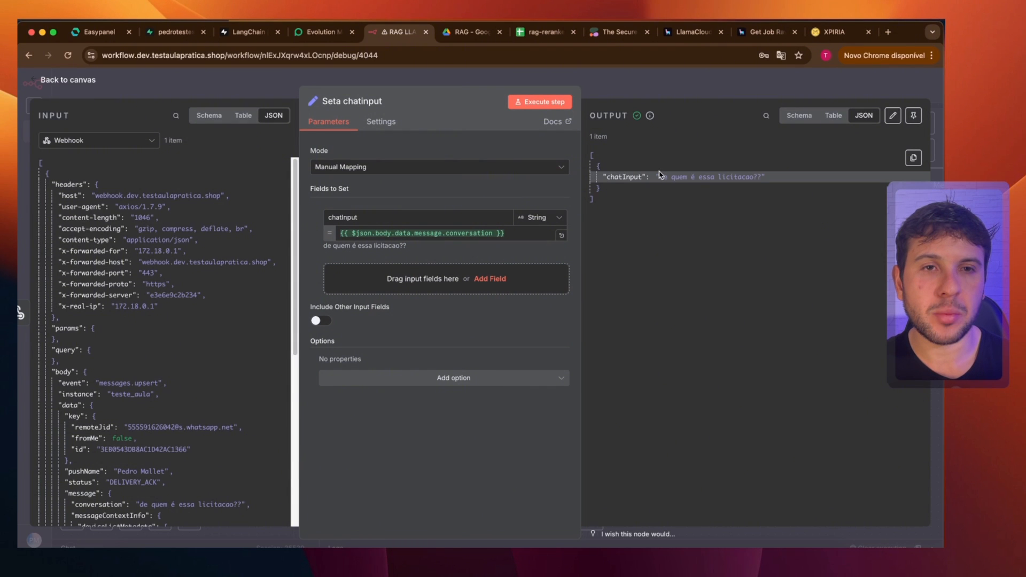
{"action": "left_click_drag", "start_coordinate": [659, 175], "coordinate": [759, 177]}
{"action": "left_click_drag", "start_coordinate": [359, 218], "coordinate": [324, 219]}
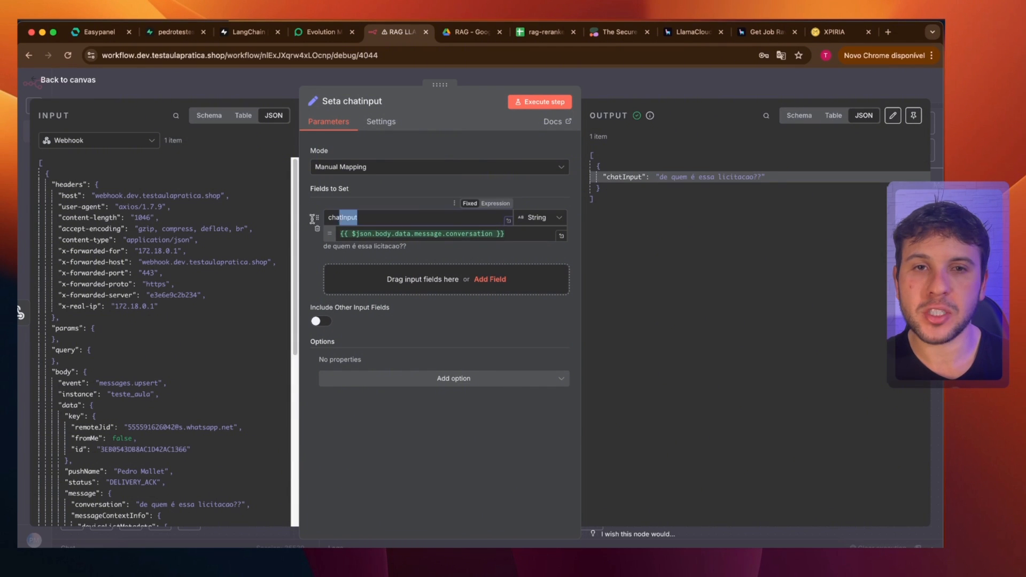
{"action": "left_click", "coordinate": [636, 91]}
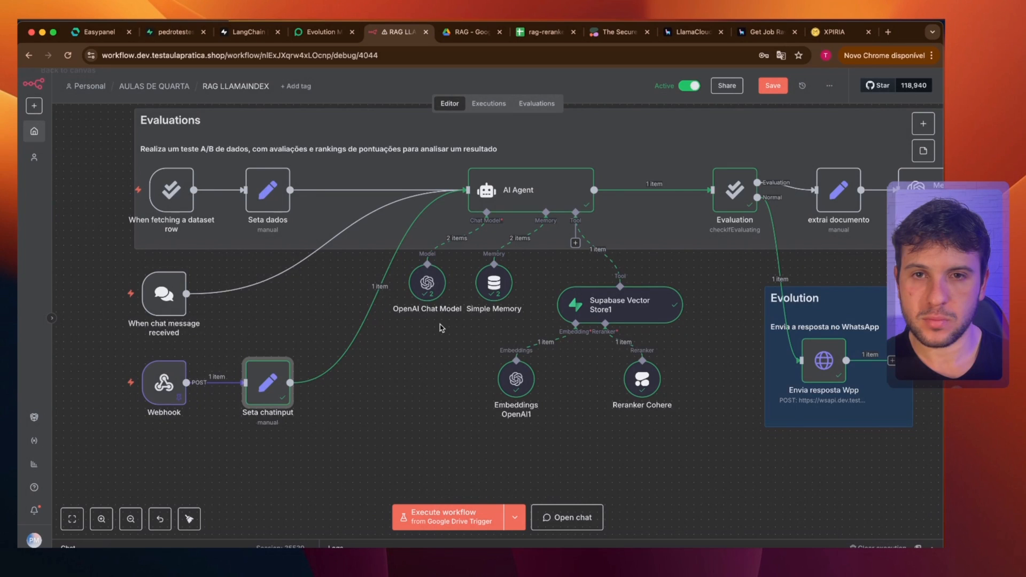
Open the AI Agent node and highlight its entire system message for review.
{"action": "scroll", "coordinate": [442, 327], "scroll_direction": "right", "scroll_amount": 5}
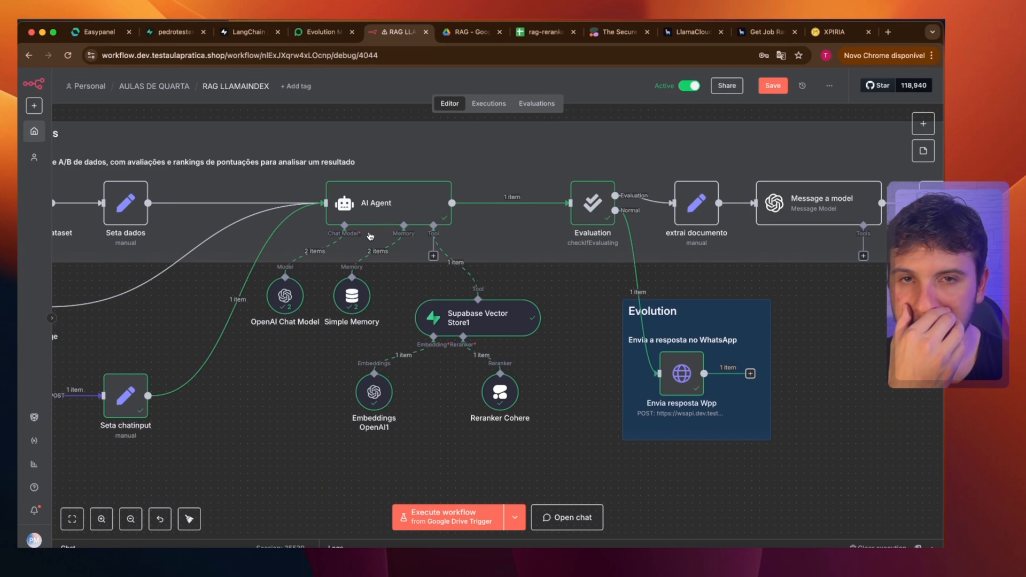
{"action": "double_click", "coordinate": [370, 217]}
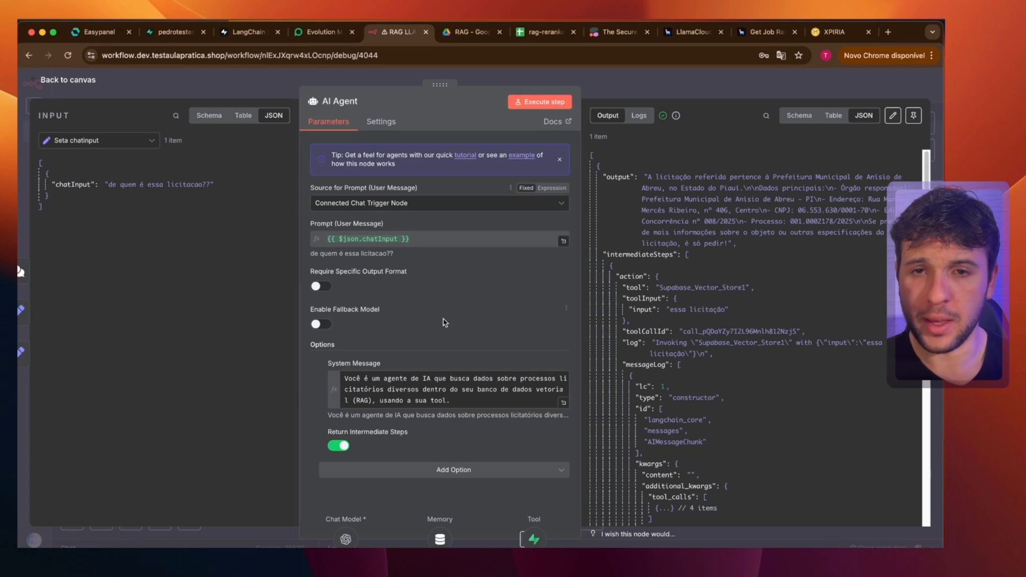
{"action": "left_click", "coordinate": [526, 396]}
{"action": "key", "text": "ctrl+a"}
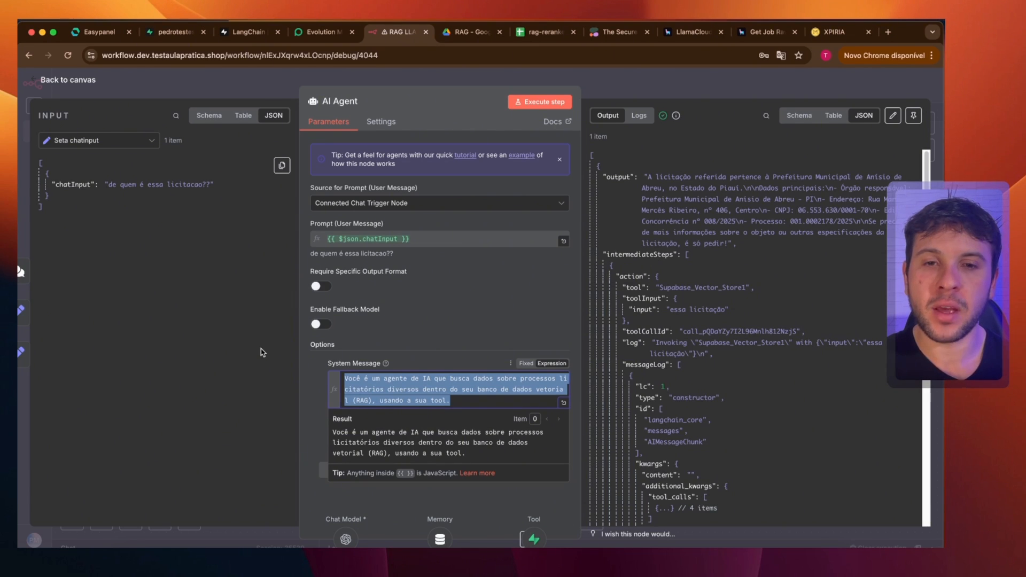
Finish reviewing the AI Agent's system message and return to the workflow canvas.
{"action": "left_click", "coordinate": [462, 401]}
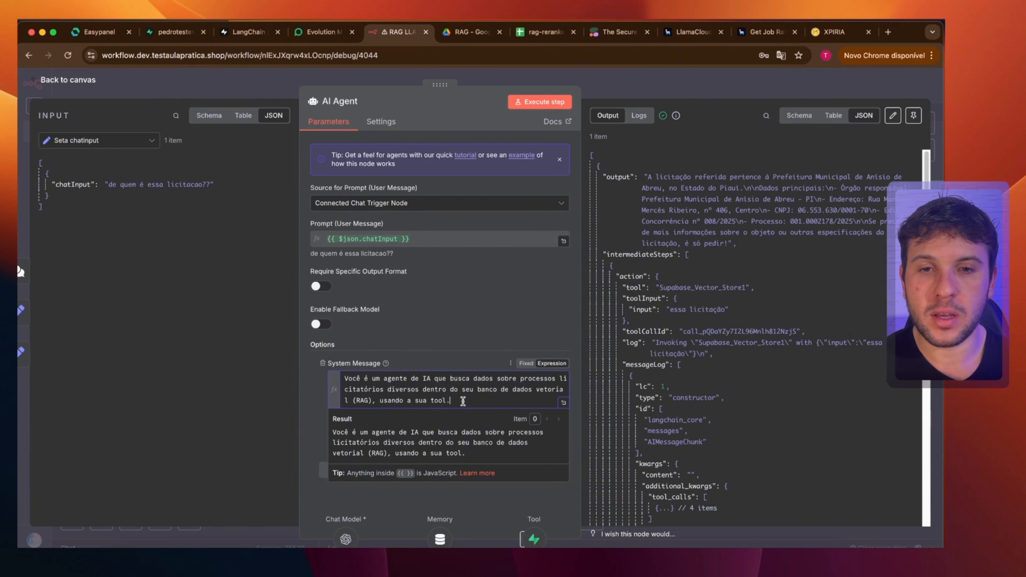
{"action": "left_click", "coordinate": [422, 345]}
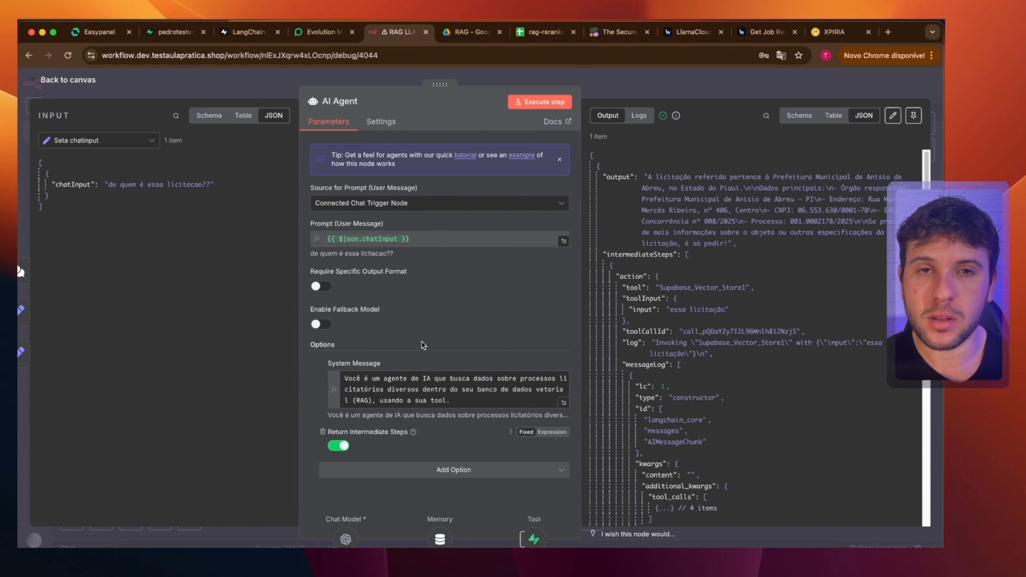
{"action": "key", "text": "Escape"}
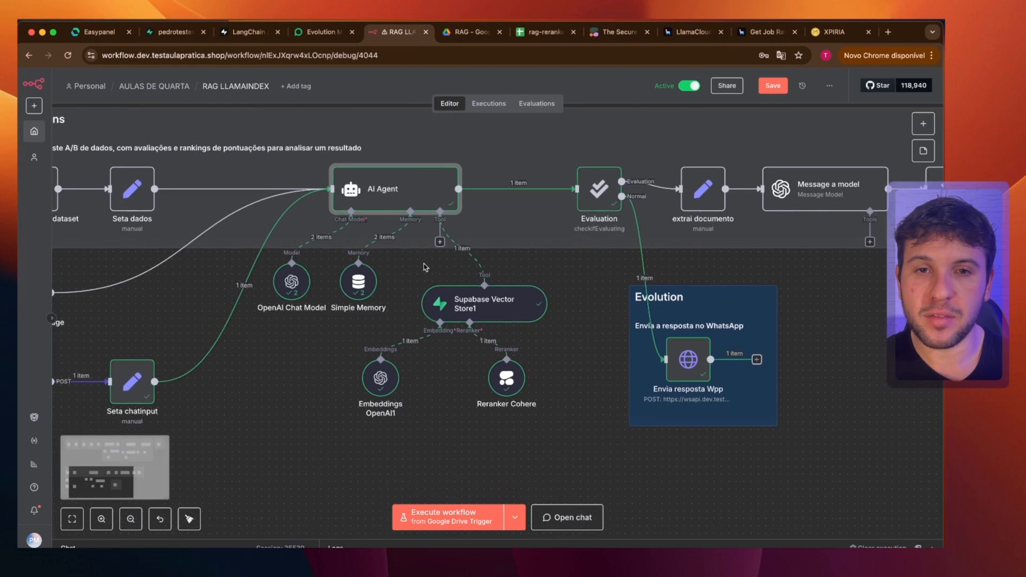
Review the tool description of the Supabase Vector Store1 node and set its Limit to 200.
{"action": "double_click", "coordinate": [468, 310]}
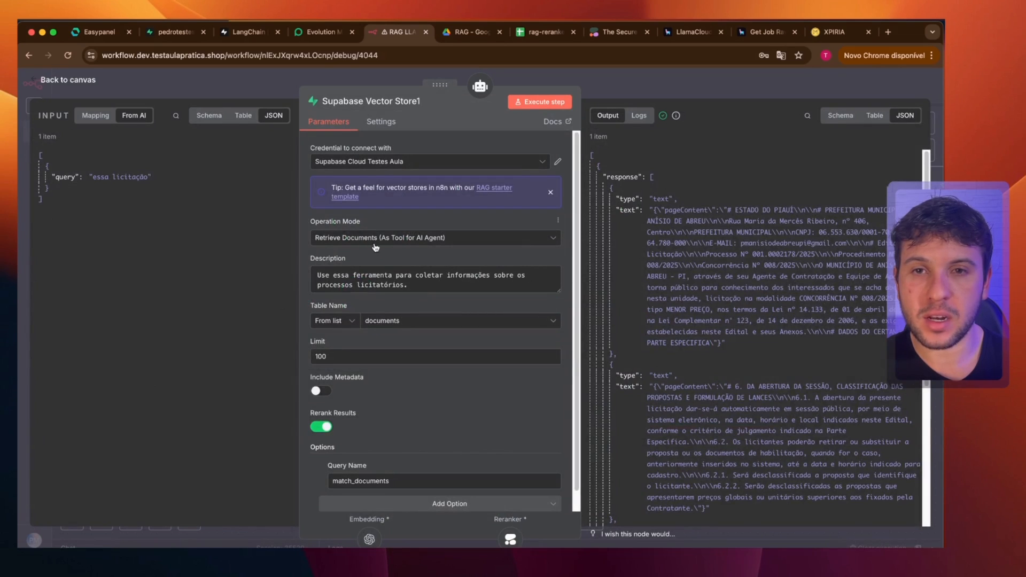
{"action": "triple_click", "coordinate": [406, 284]}
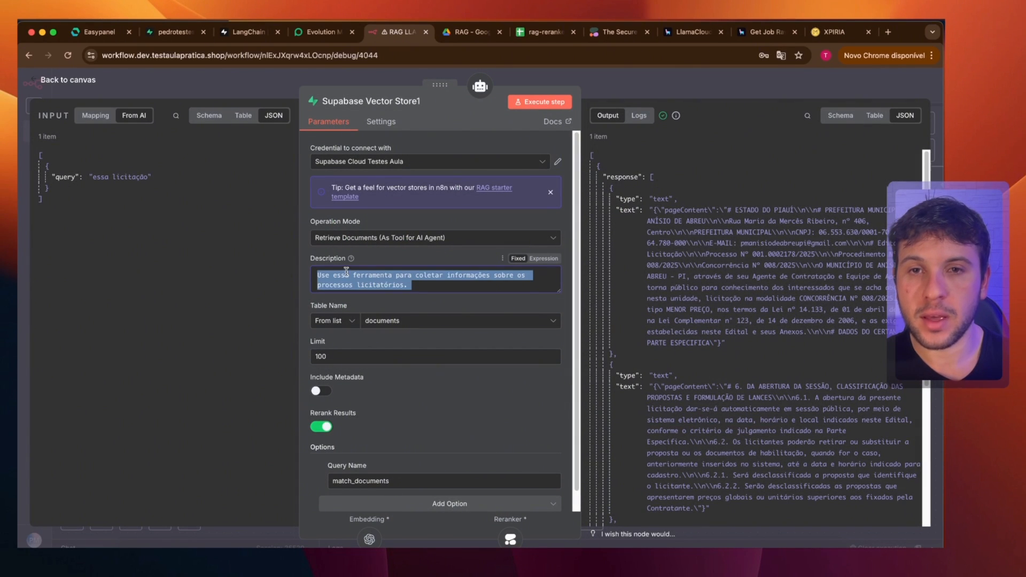
{"action": "left_click", "coordinate": [388, 276]}
{"action": "left_click_drag", "start_coordinate": [360, 369], "coordinate": [101, 345]}
{"action": "type", "text": "200"}
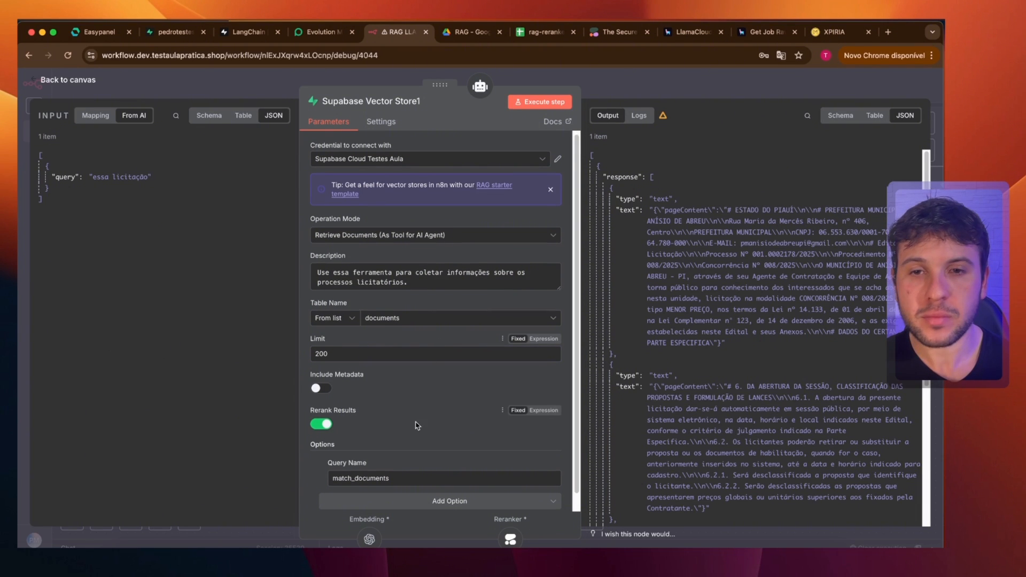
Check the match_documents query name in the Supabase Vector Store1 options and close the node.
{"action": "scroll", "coordinate": [400, 428], "scroll_direction": "down", "scroll_amount": 1}
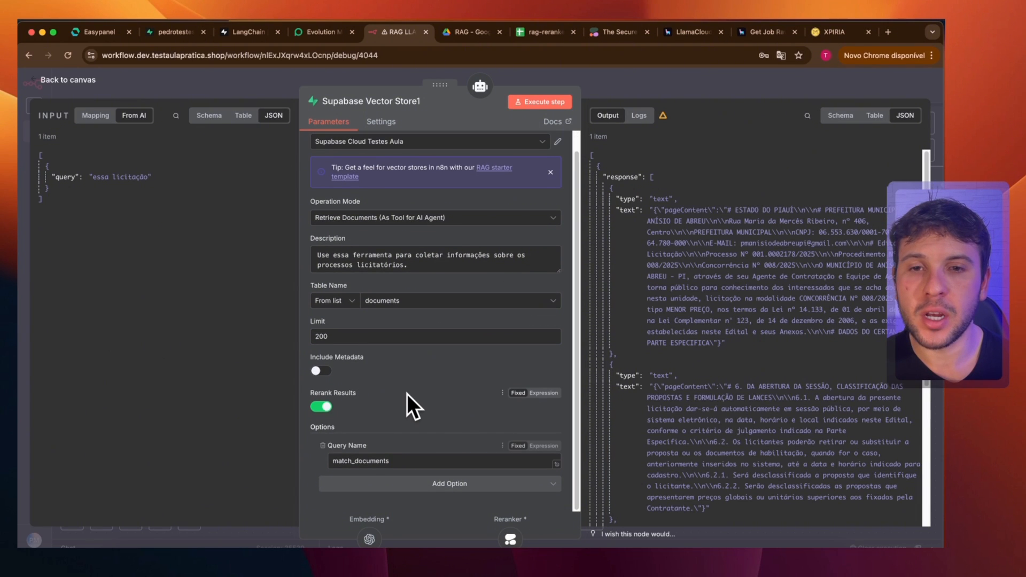
{"action": "left_click_drag", "start_coordinate": [391, 461], "coordinate": [280, 454]}
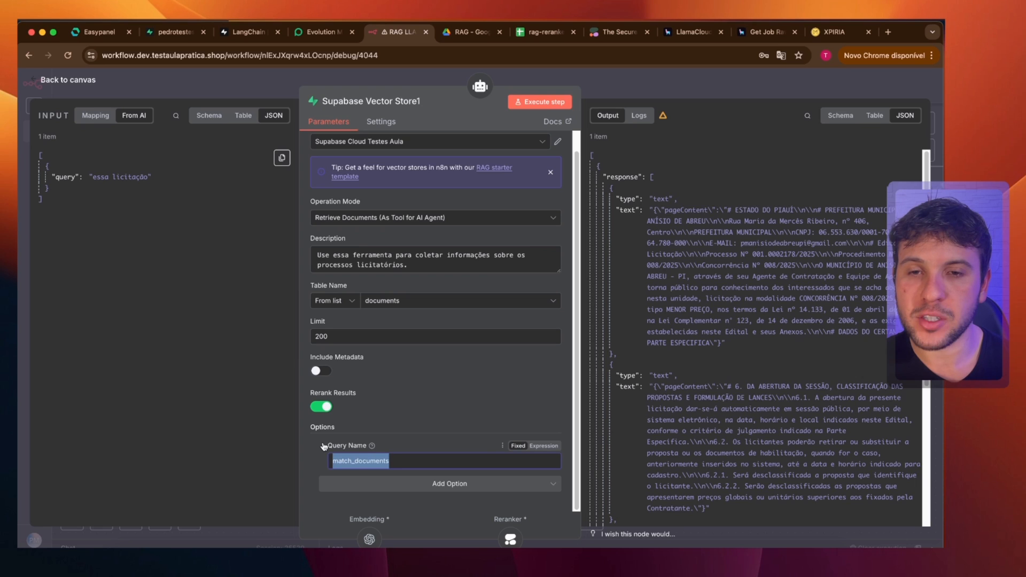
{"action": "left_click", "coordinate": [697, 108]}
{"action": "left_click", "coordinate": [635, 79]}
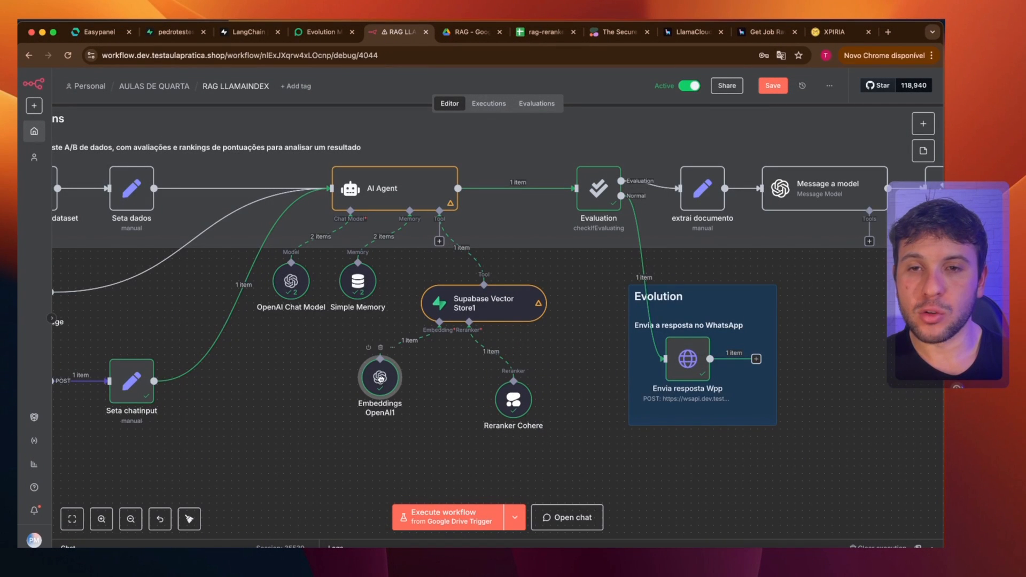
Inspect the selected model in OpenAI Chat Model and the session key and context window length in Simple Memory.
{"action": "double_click", "coordinate": [279, 282]}
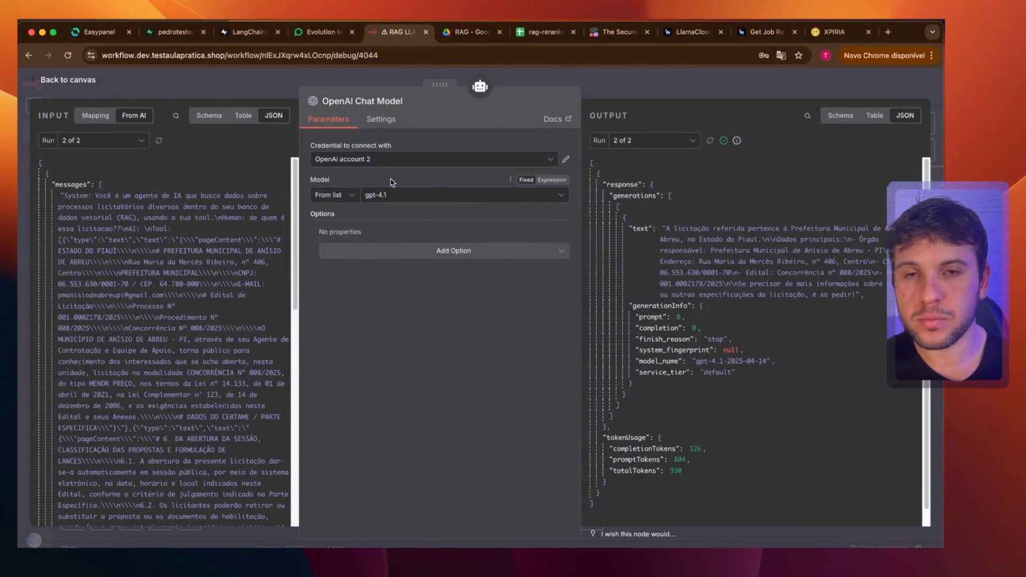
{"action": "key", "text": "Escape"}
{"action": "left_click_drag", "start_coordinate": [356, 286], "coordinate": [363, 283]}
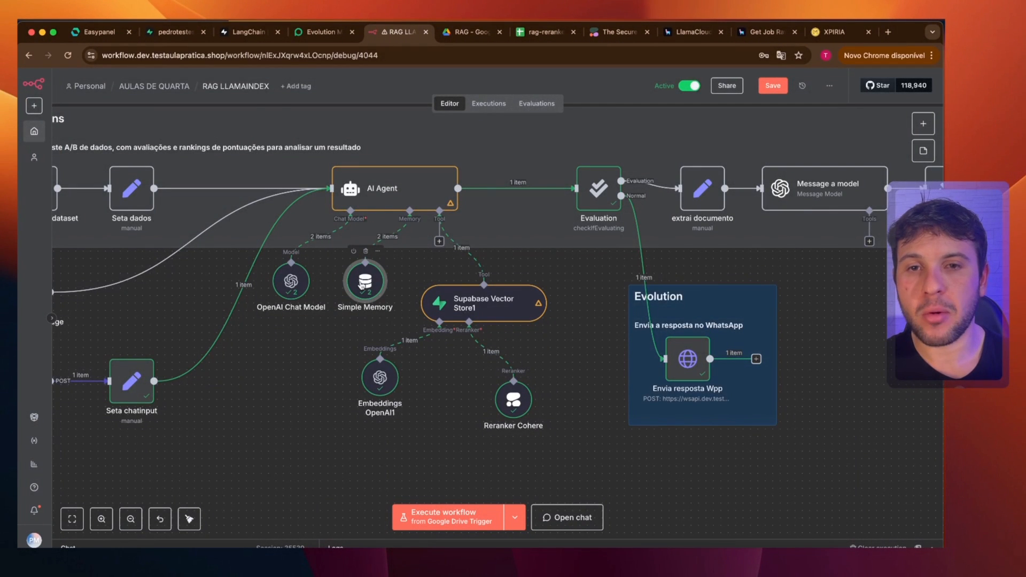
{"action": "double_click", "coordinate": [362, 285]}
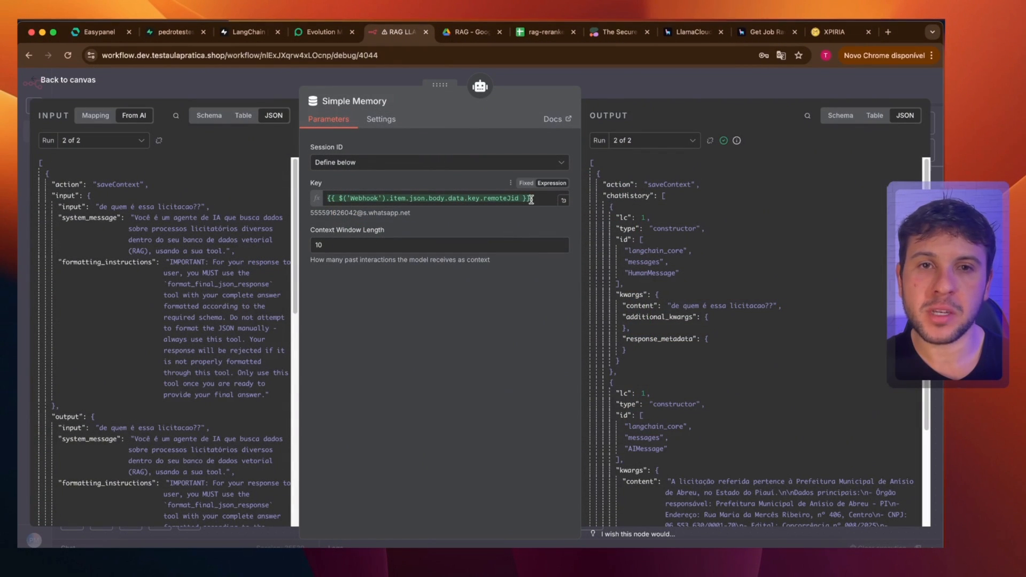
{"action": "left_click_drag", "start_coordinate": [538, 197], "coordinate": [364, 185]}
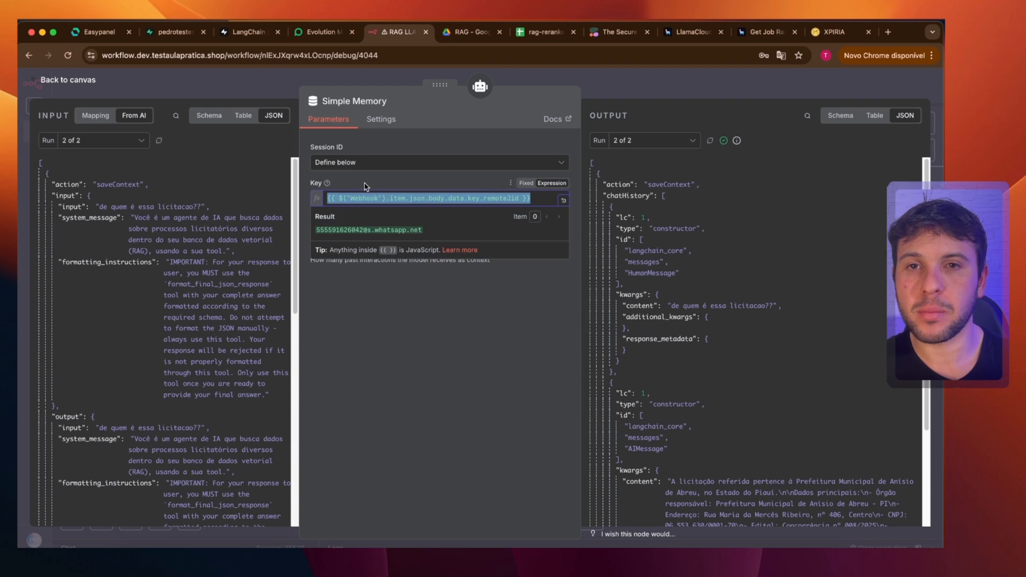
{"action": "left_click", "coordinate": [437, 248]}
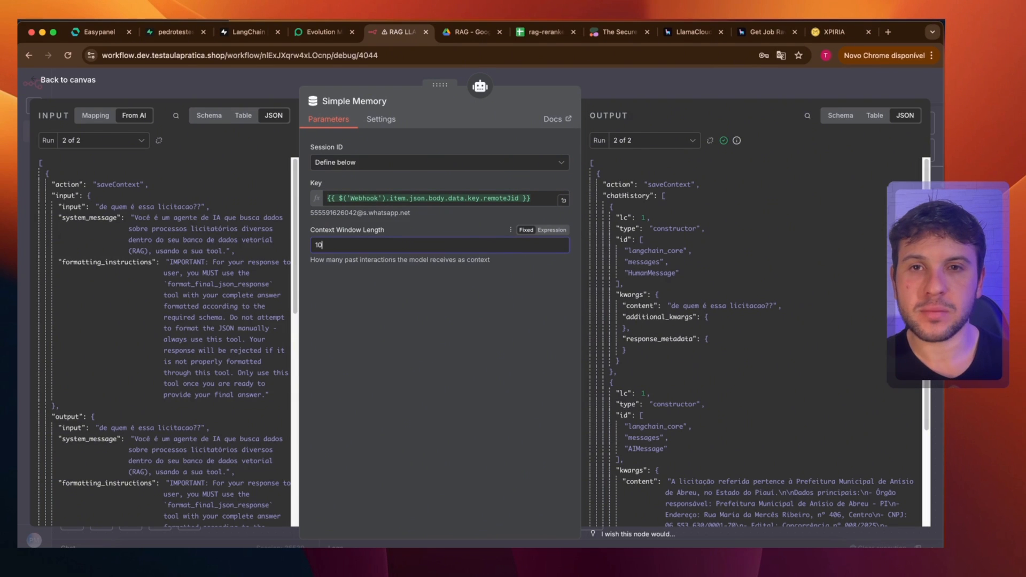
{"action": "key", "text": "Escape"}
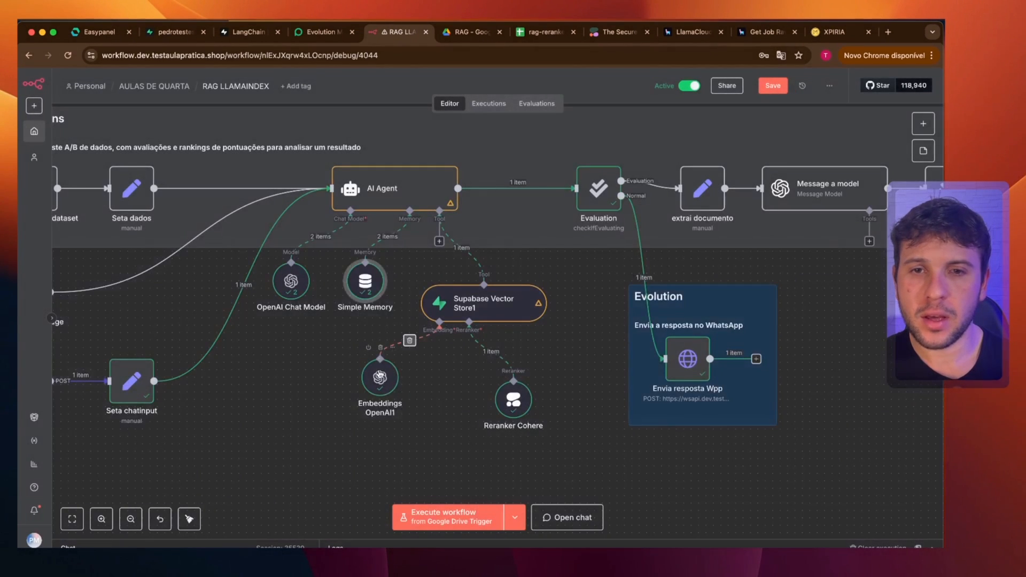
Check the embedding model selected in the Embeddings OpenAI1 node and return to the canvas.
{"action": "double_click", "coordinate": [384, 379]}
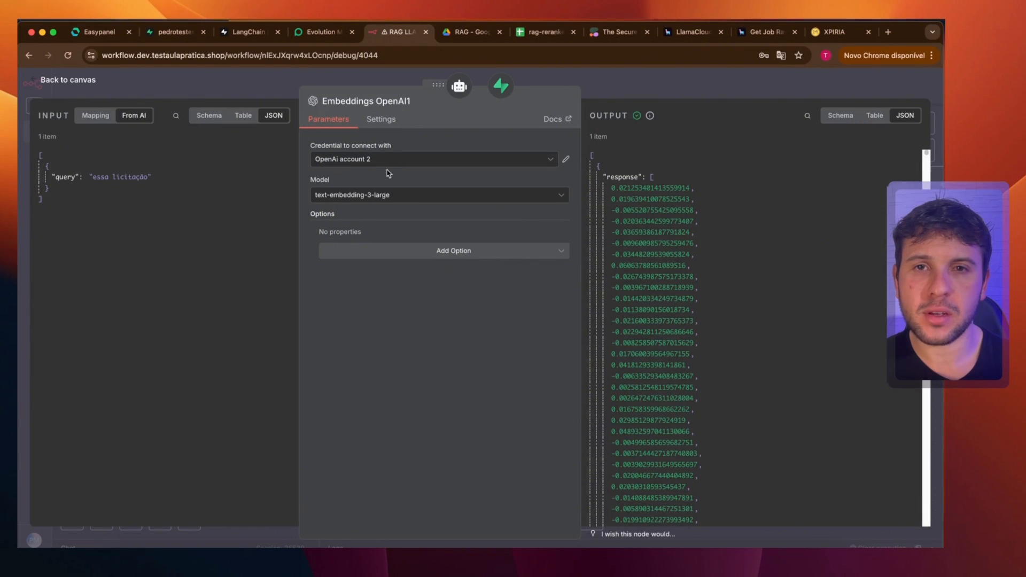
{"action": "left_click", "coordinate": [653, 86]}
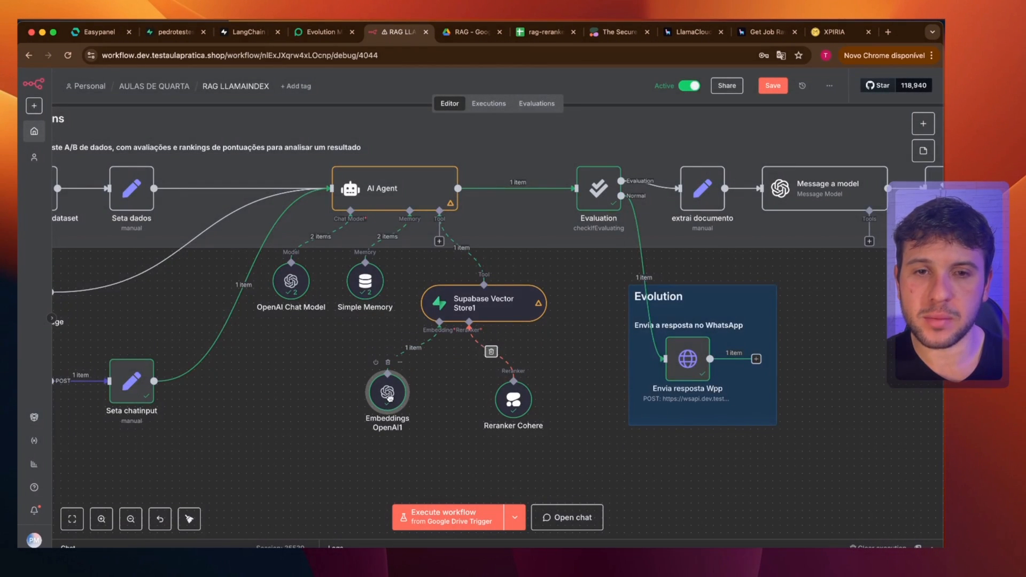
{"action": "mouse_move", "coordinate": [567, 367]}
{"action": "left_mouse_down"}
{"action": "mouse_move", "coordinate": [529, 333]}
{"action": "mouse_move", "coordinate": [561, 376]}
{"action": "left_mouse_up"}
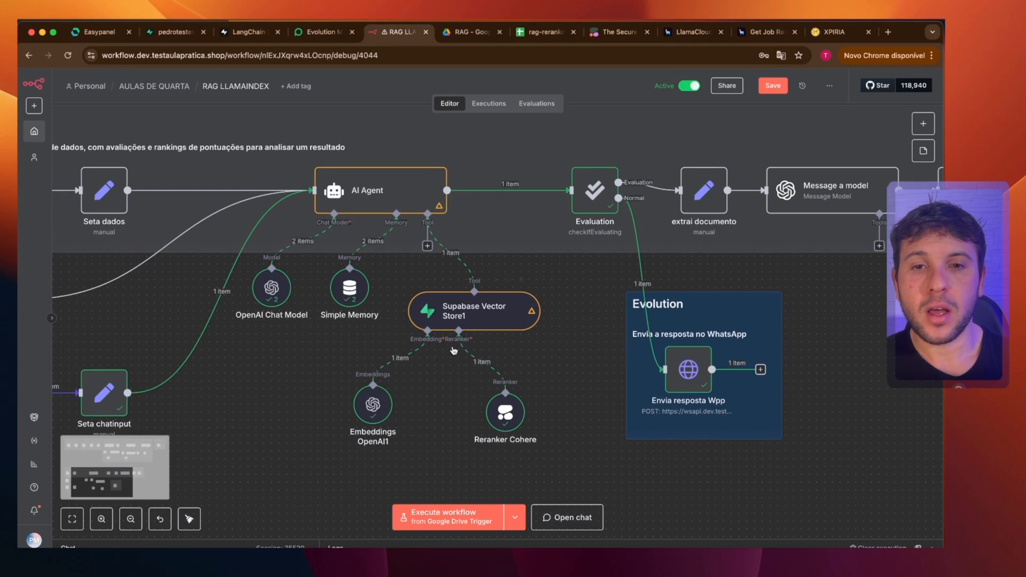
Reopen Supabase Vector Store1 and collapse its response array to check how many items were returned.
{"action": "double_click", "coordinate": [463, 320]}
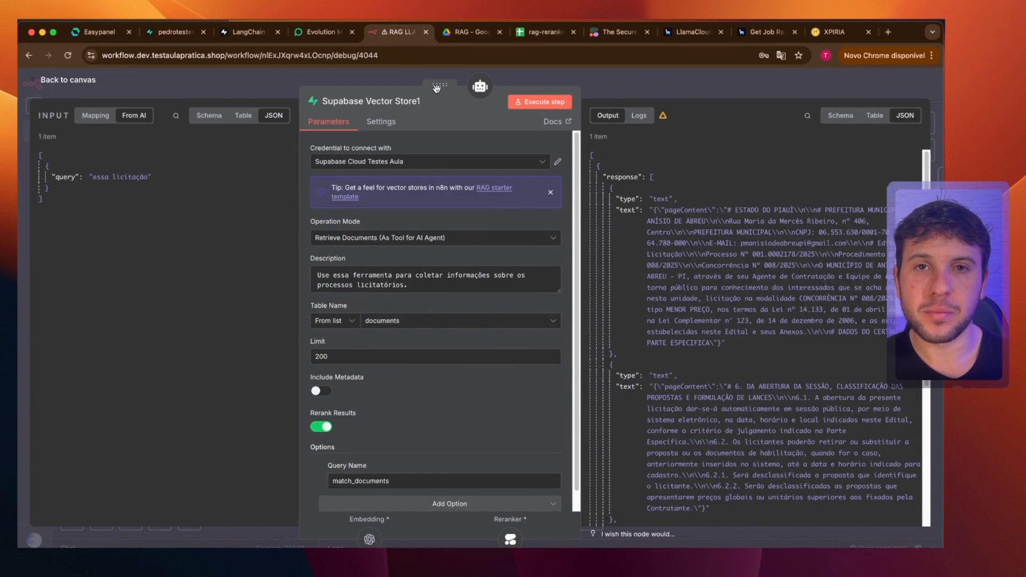
{"action": "left_click", "coordinate": [653, 178]}
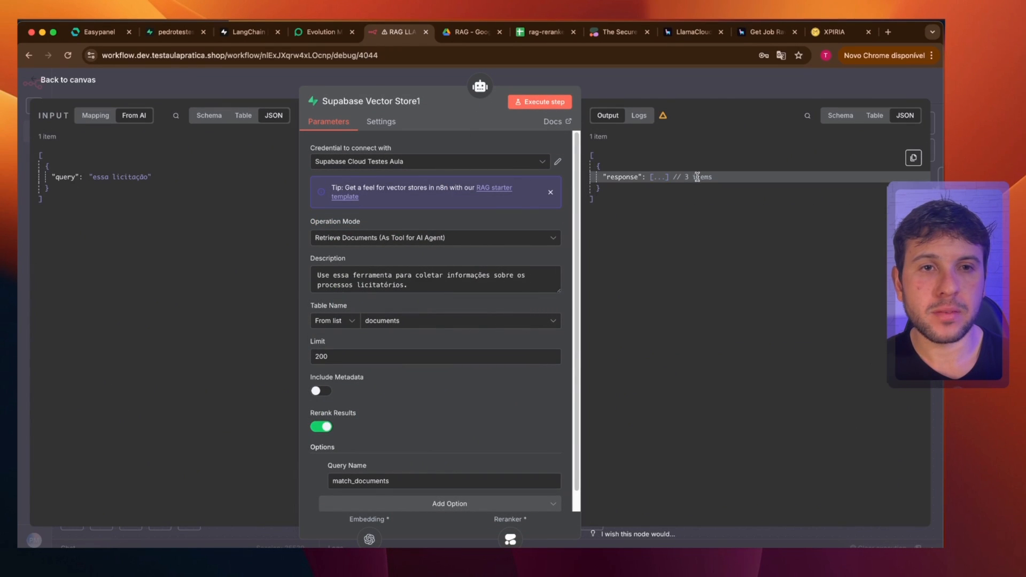
{"action": "left_click_drag", "start_coordinate": [684, 177], "coordinate": [718, 179]}
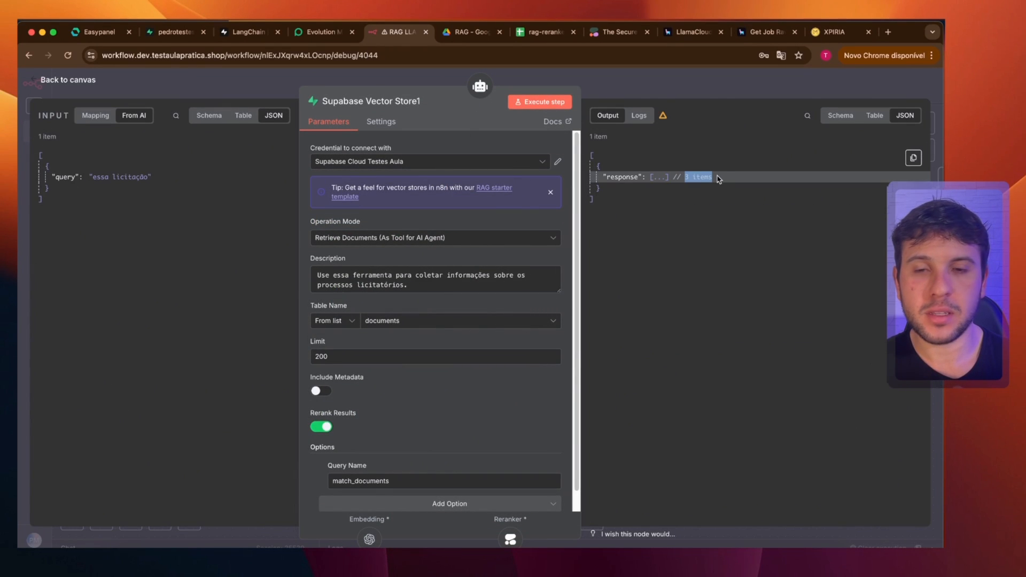
Execute the Supabase Vector Store1 node alone with the query "essa licitação" and review the returned text chunks.
{"action": "left_click", "coordinate": [547, 103]}
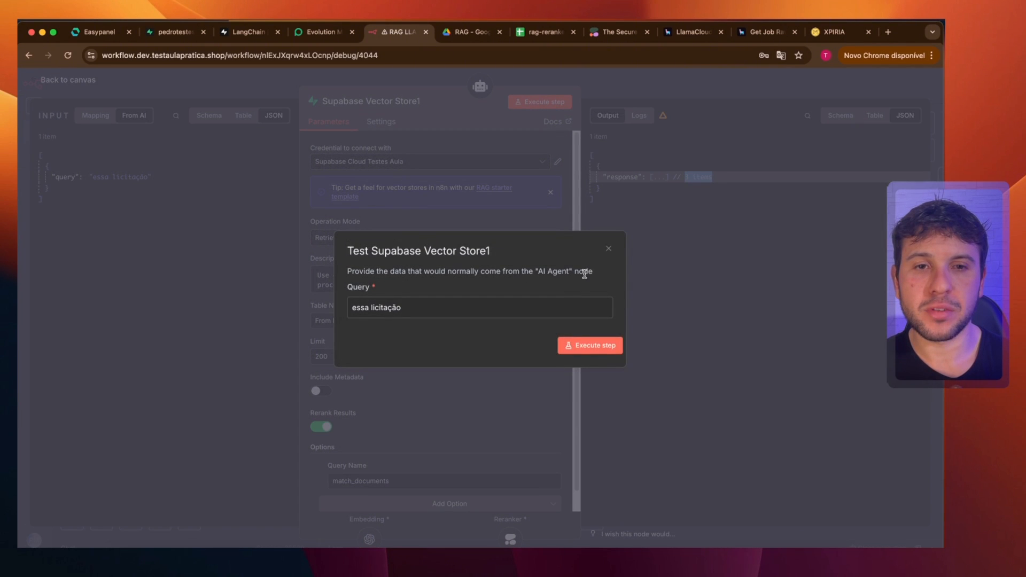
{"action": "left_click", "coordinate": [605, 352]}
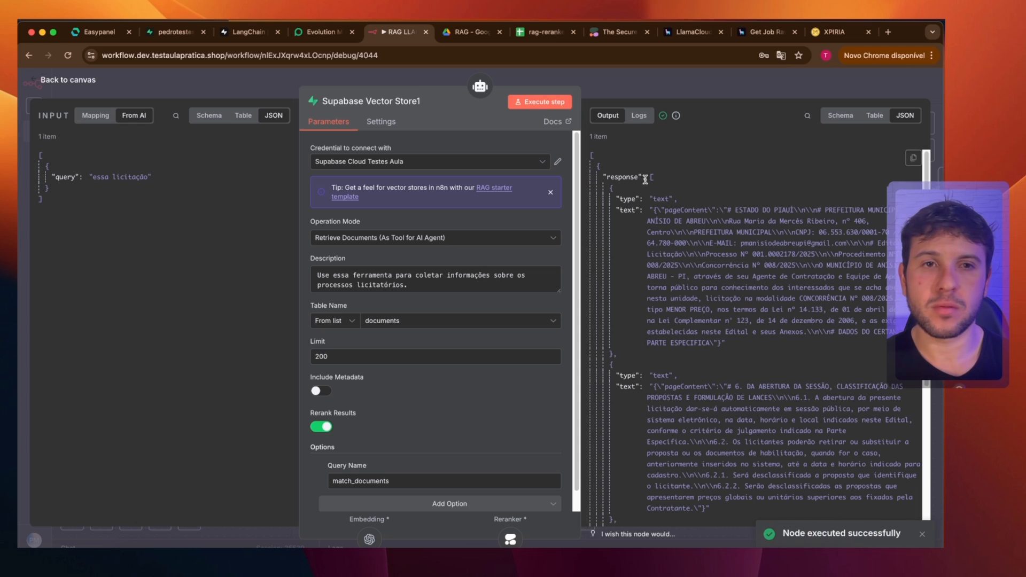
{"action": "left_click", "coordinate": [652, 177]}
{"action": "left_click", "coordinate": [653, 178]}
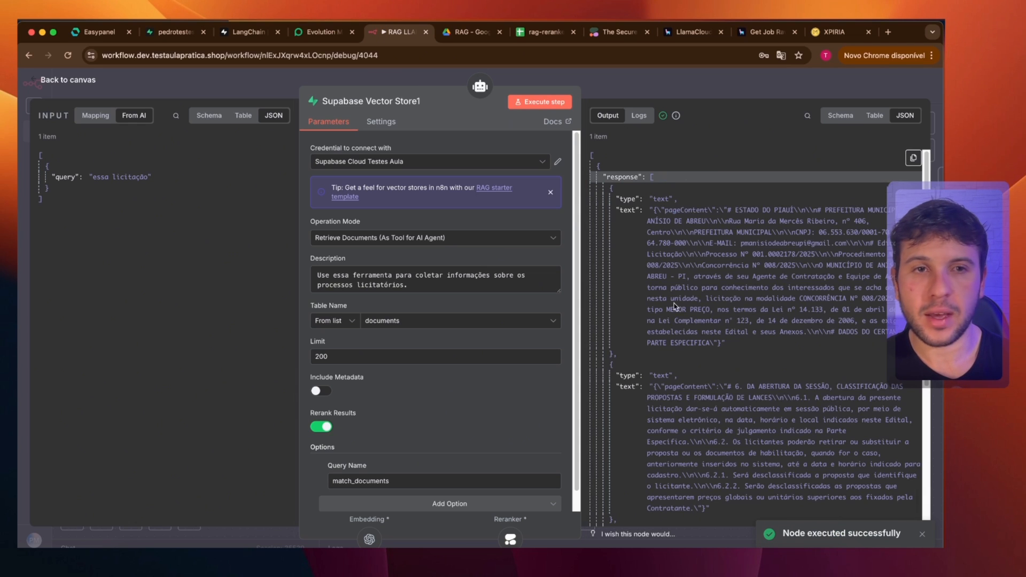
{"action": "scroll", "coordinate": [683, 309], "scroll_direction": "down", "scroll_amount": 5}
{"action": "scroll", "coordinate": [683, 367], "scroll_direction": "up", "scroll_amount": 10}
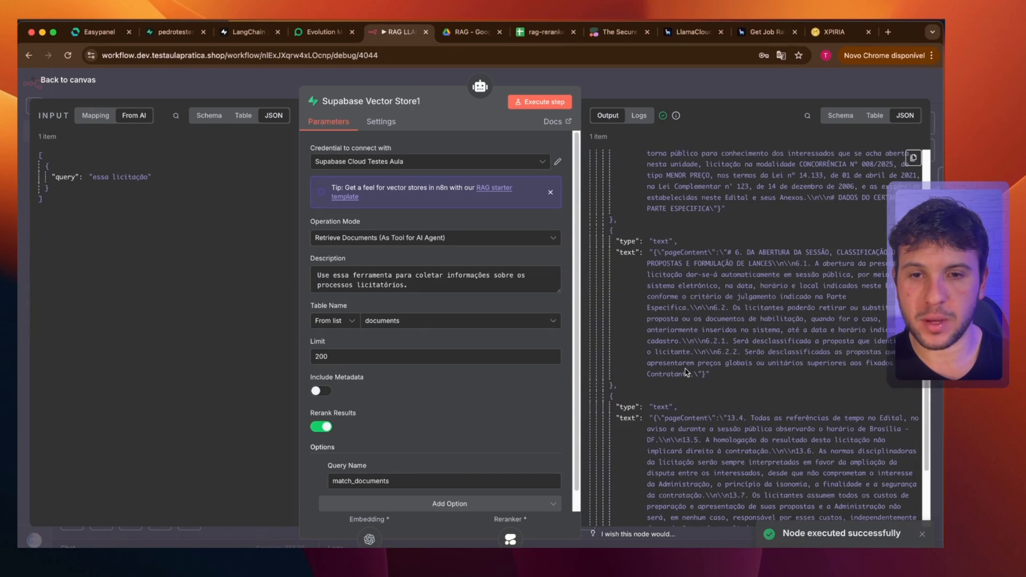
{"action": "scroll", "coordinate": [459, 374], "scroll_direction": "down", "scroll_amount": 1}
{"action": "scroll", "coordinate": [458, 373], "scroll_direction": "up", "scroll_amount": 1}
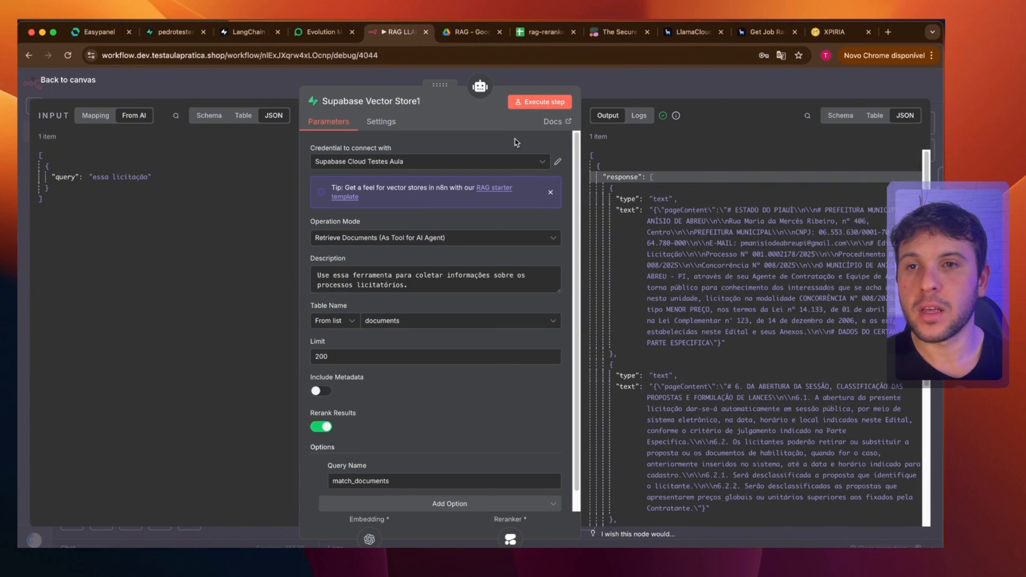
Execute the workflow from the Webhook trigger and follow the run through the AI Agent and its vector store tool.
{"action": "left_click", "coordinate": [608, 84]}
{"action": "scroll", "coordinate": [245, 351], "scroll_direction": "left", "scroll_amount": 10}
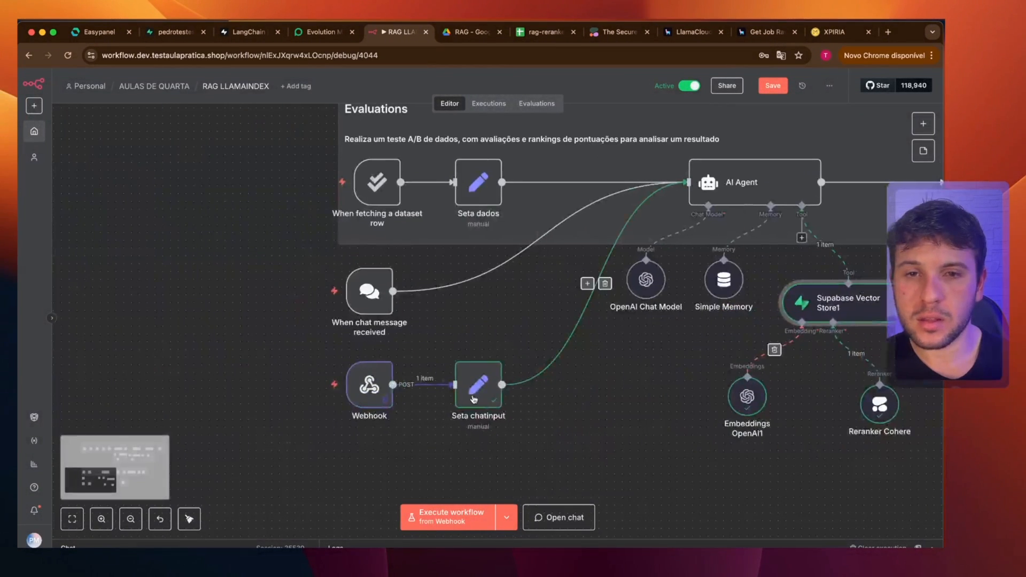
{"action": "double_click", "coordinate": [475, 390]}
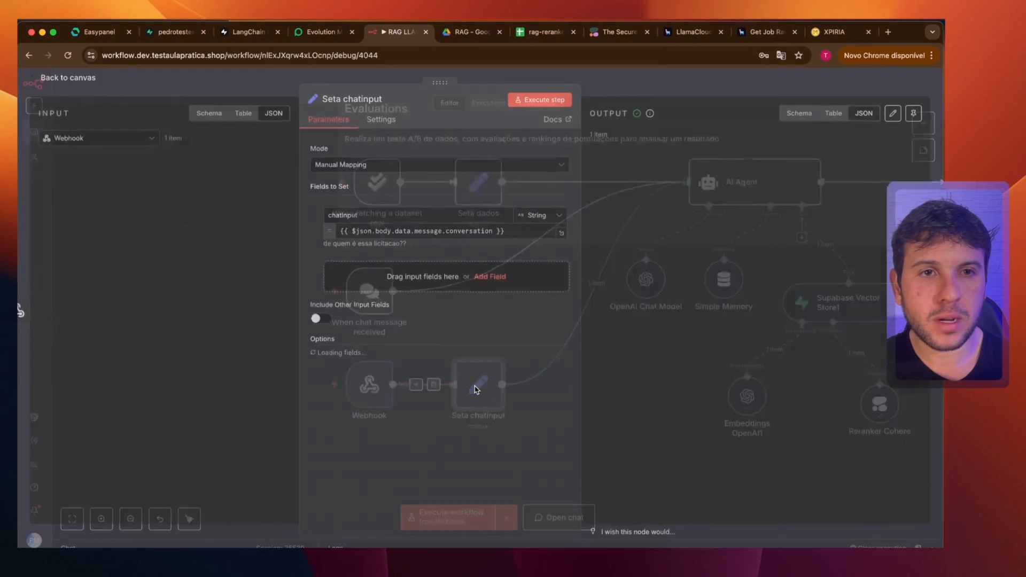
{"action": "key", "text": "Escape"}
{"action": "mouse_move", "coordinate": [319, 386]}
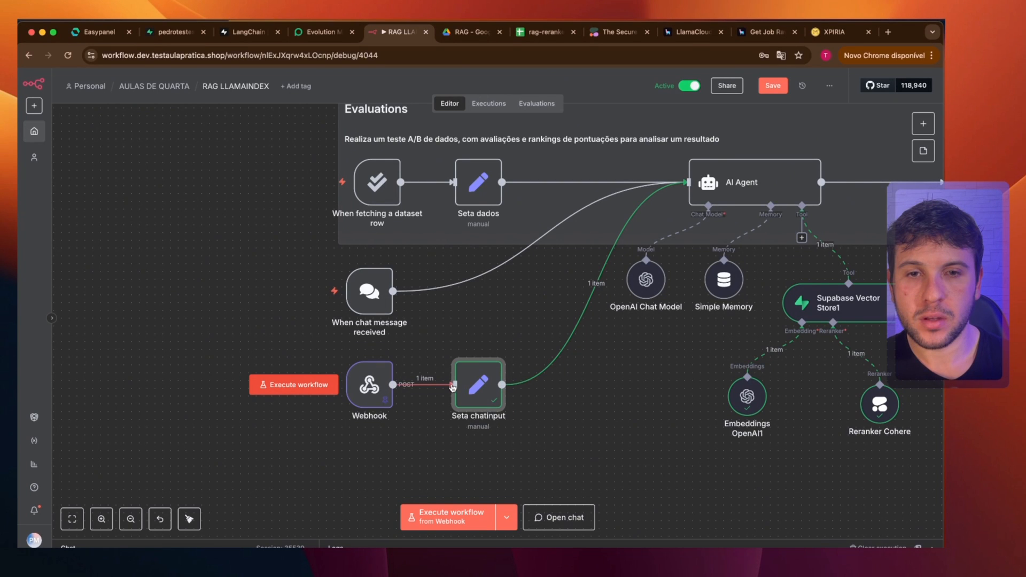
{"action": "scroll", "coordinate": [460, 385], "scroll_direction": "right", "scroll_amount": 6}
{"action": "scroll", "coordinate": [472, 381], "scroll_direction": "right", "scroll_amount": 3}
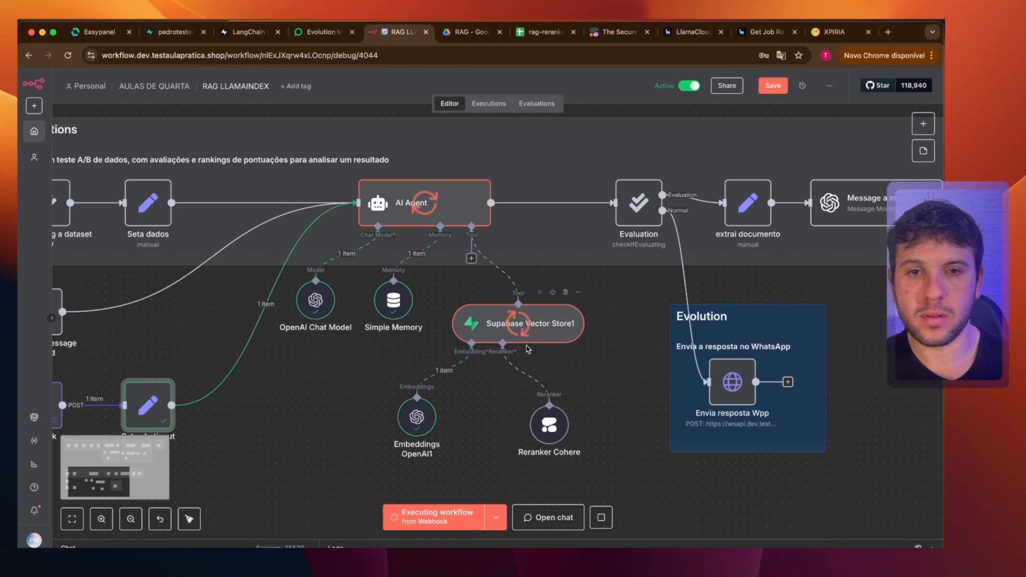
{"action": "scroll", "coordinate": [528, 349], "scroll_direction": "right", "scroll_amount": 2}
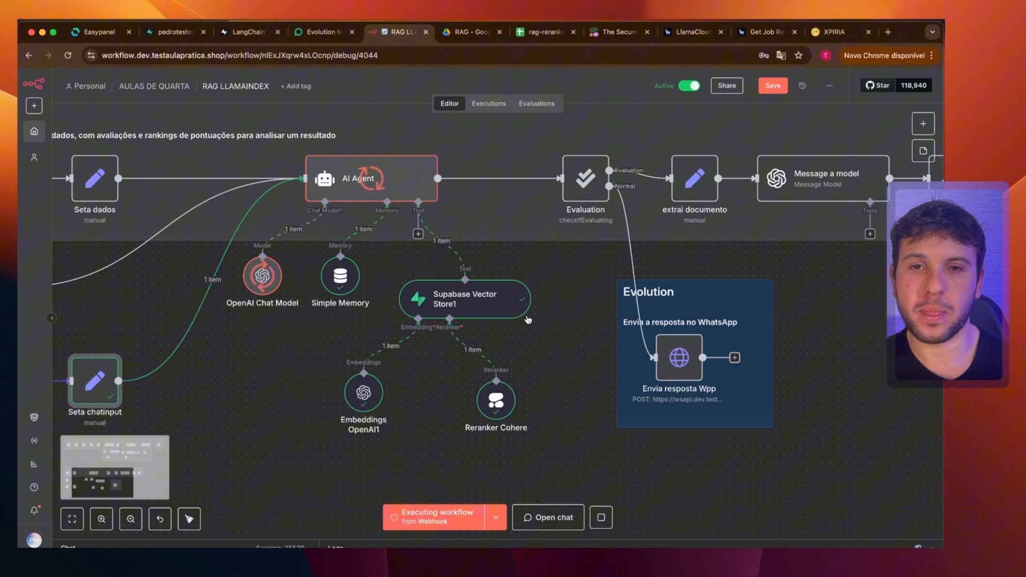
Open Supabase Vector Store1 and examine the item count and text chunks in the response from the full workflow run.
{"action": "double_click", "coordinate": [501, 299]}
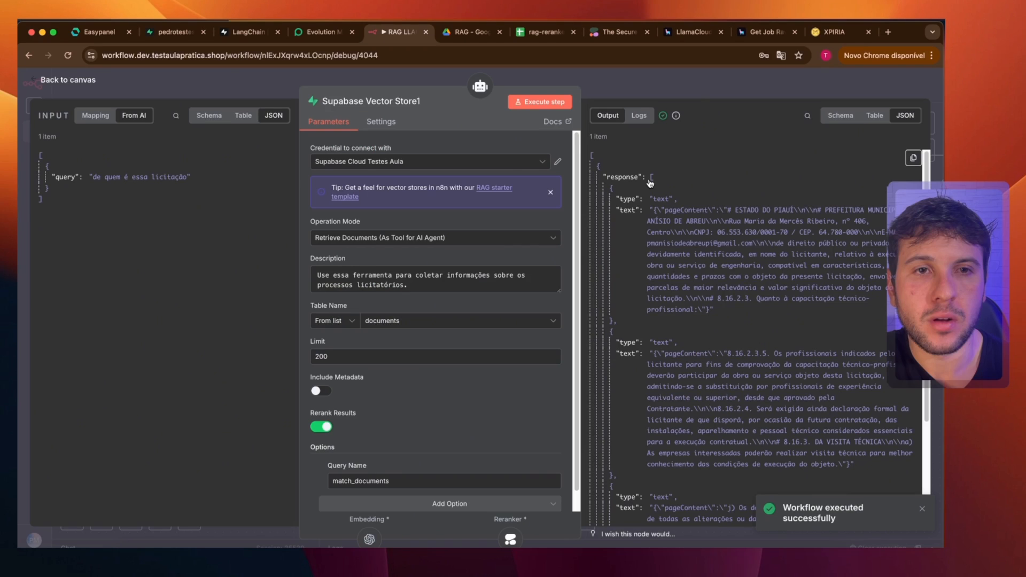
{"action": "left_click", "coordinate": [651, 178]}
{"action": "double_click", "coordinate": [688, 177]}
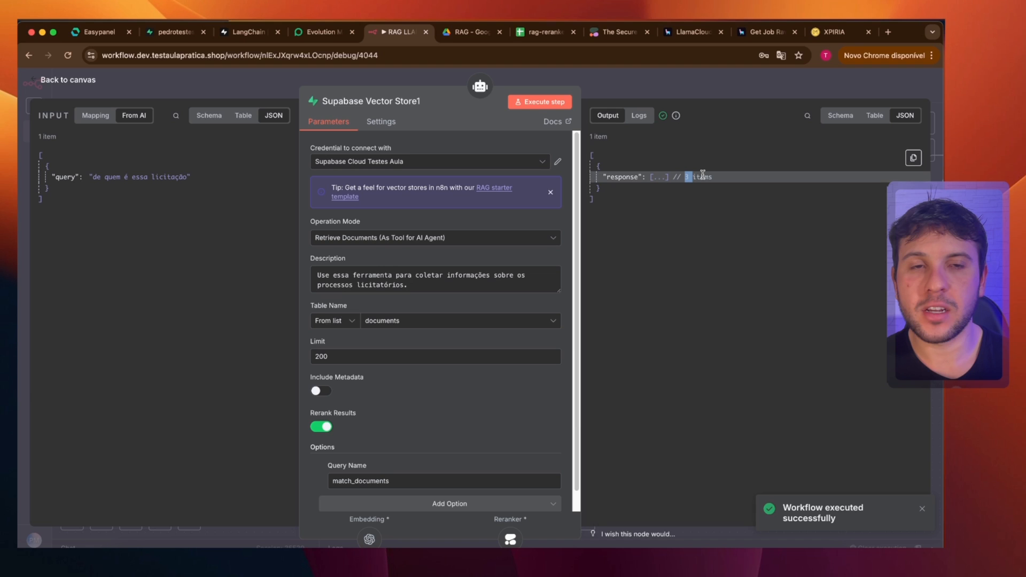
{"action": "left_click", "coordinate": [701, 176]}
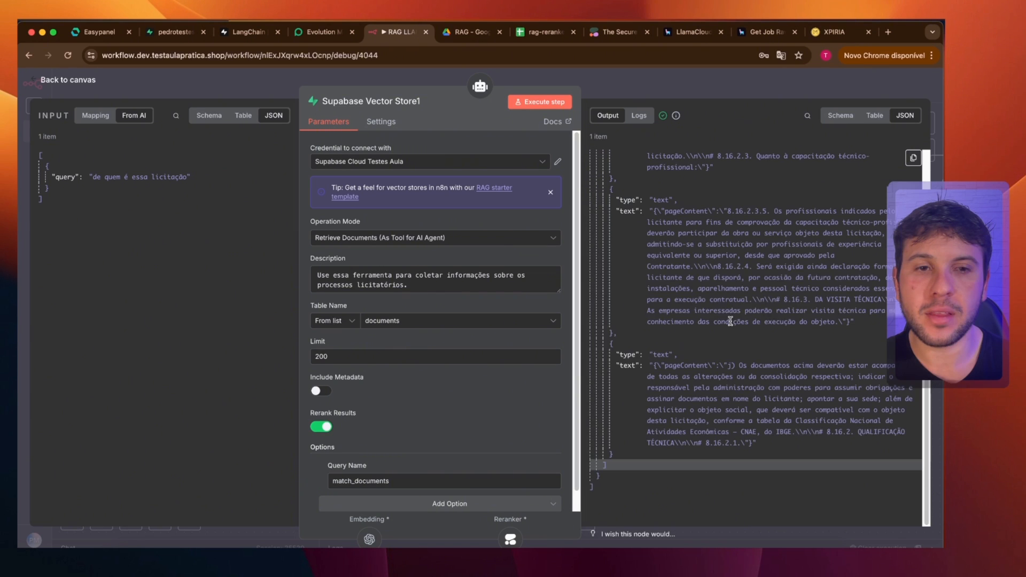
{"action": "scroll", "coordinate": [758, 342], "scroll_direction": "down", "scroll_amount": 5}
{"action": "scroll", "coordinate": [758, 342], "scroll_direction": "up", "scroll_amount": 3}
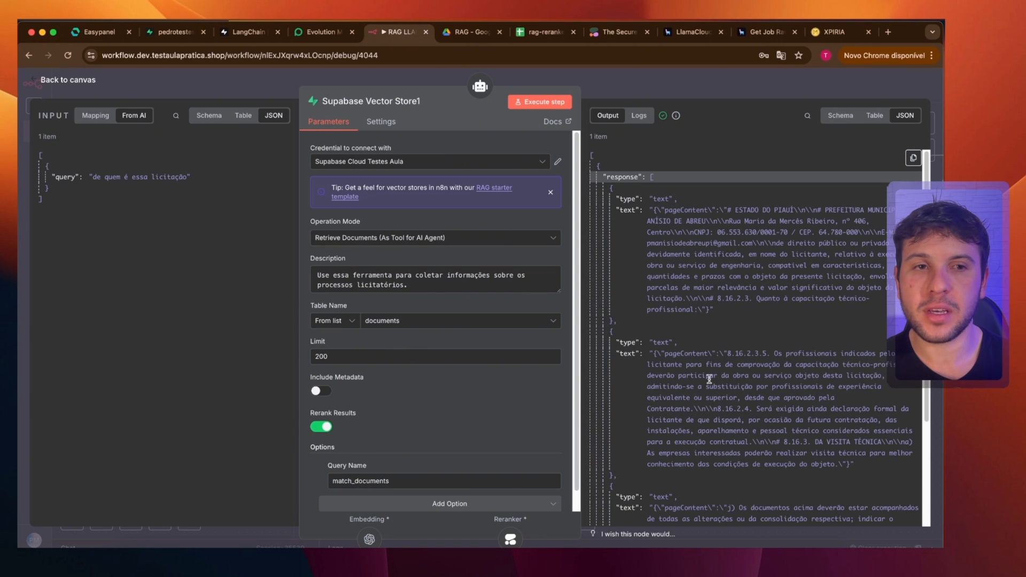
Read through the text chunks in the Supabase Vector Store1 response and collapse the array to check its item count.
{"action": "scroll", "coordinate": [709, 379], "scroll_direction": "down", "scroll_amount": 3}
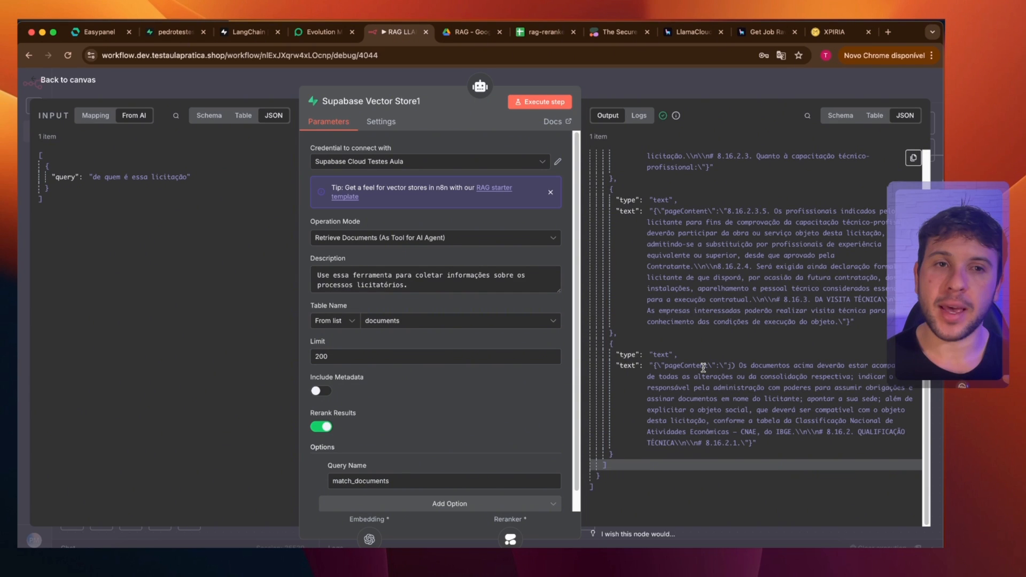
{"action": "scroll", "coordinate": [703, 367], "scroll_direction": "up", "scroll_amount": 5}
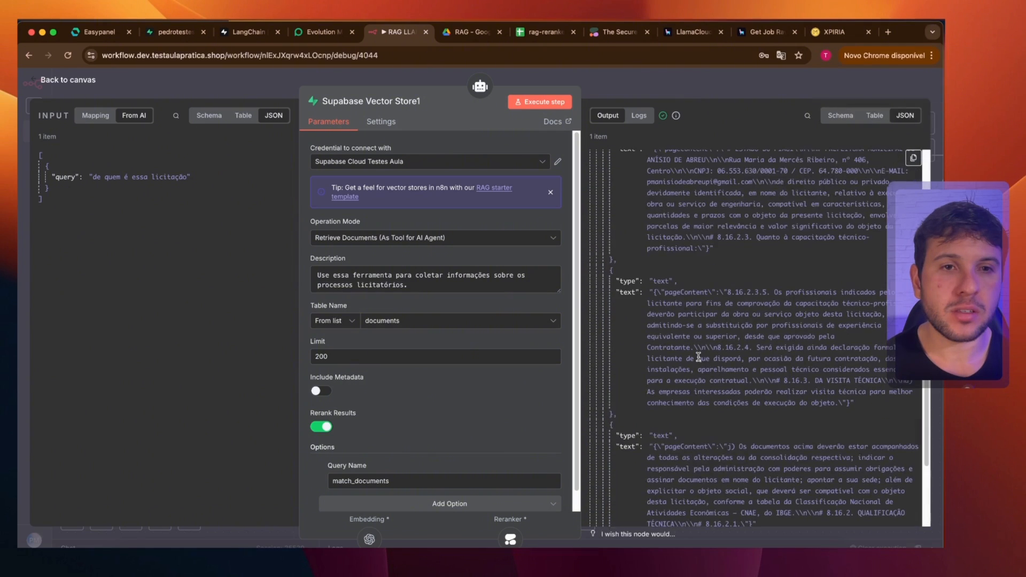
{"action": "left_click", "coordinate": [650, 177]}
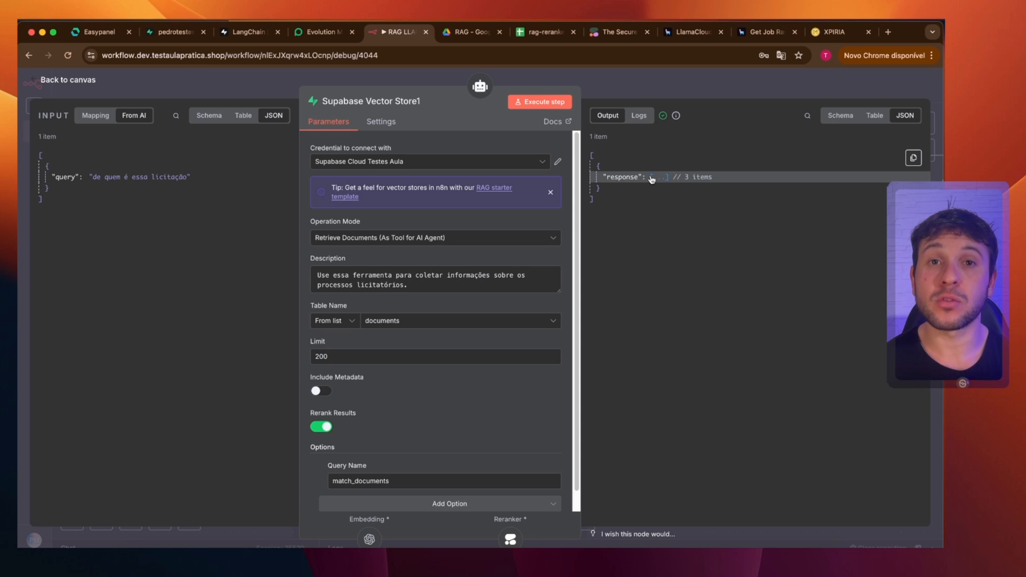
Switch to the Supabase table editor and inspect the embedding vectors stored in the documents table.
{"action": "left_click", "coordinate": [172, 37]}
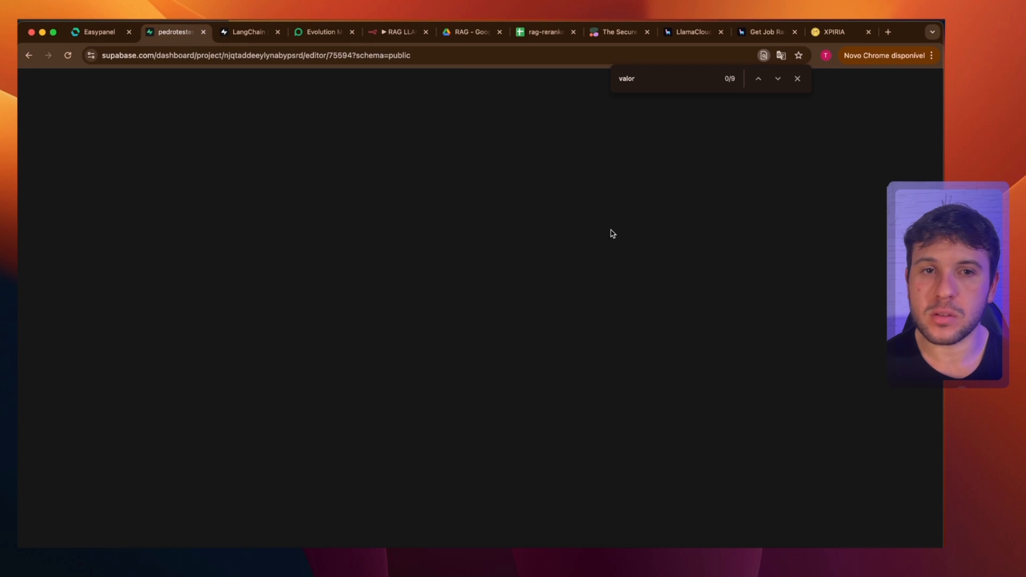
{"action": "double_click", "coordinate": [626, 166]}
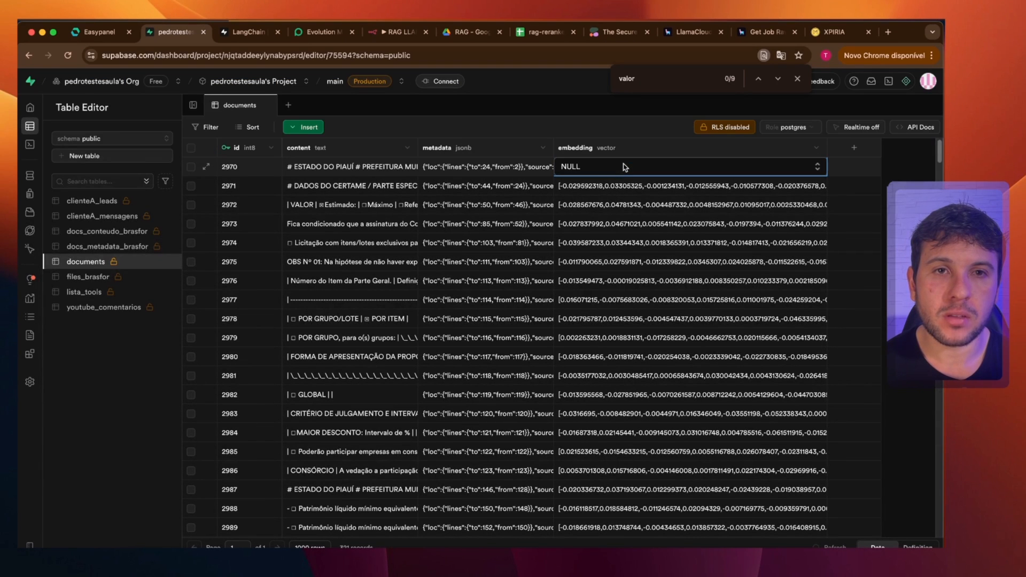
{"action": "left_click", "coordinate": [643, 221]}
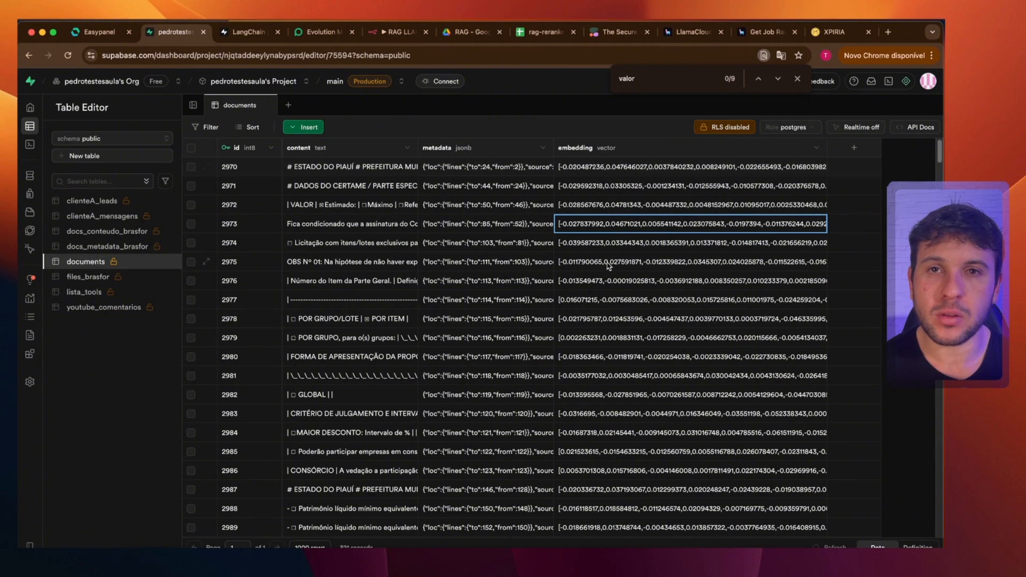
Return to the n8n workflow, expand the Supabase Vector Store1 response array again and close the node.
{"action": "left_click", "coordinate": [401, 32]}
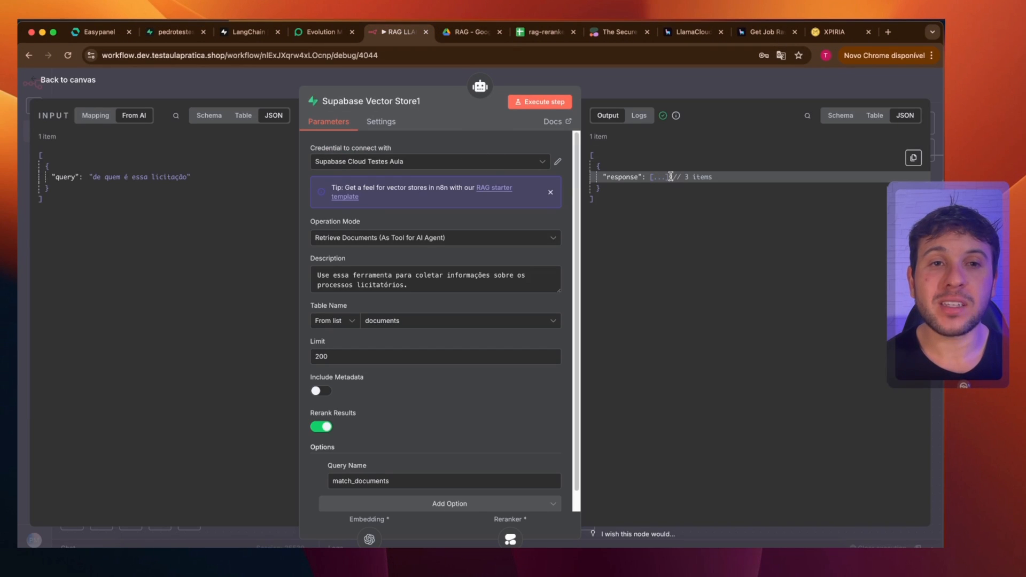
{"action": "left_click", "coordinate": [663, 177]}
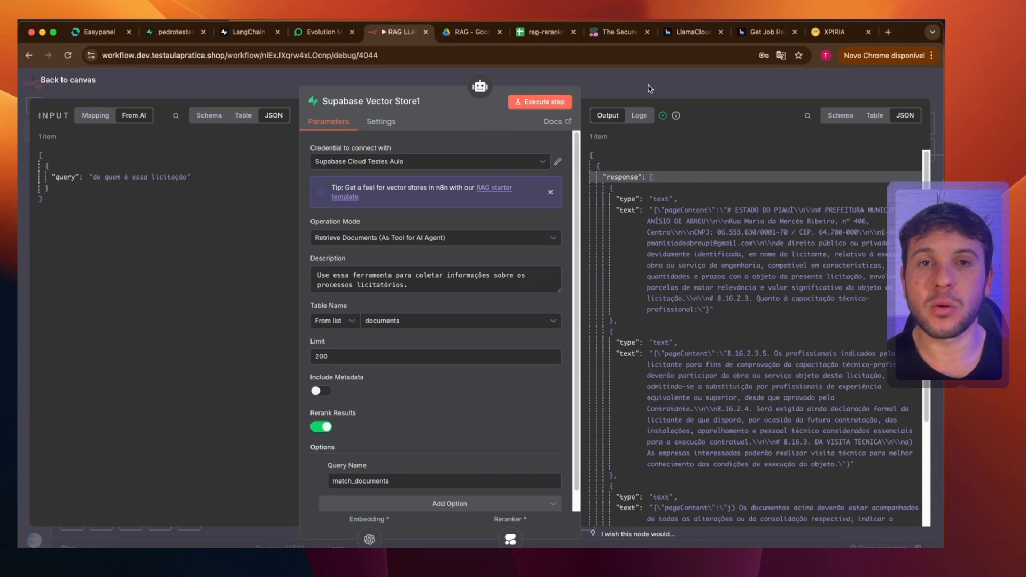
{"action": "left_click", "coordinate": [651, 89]}
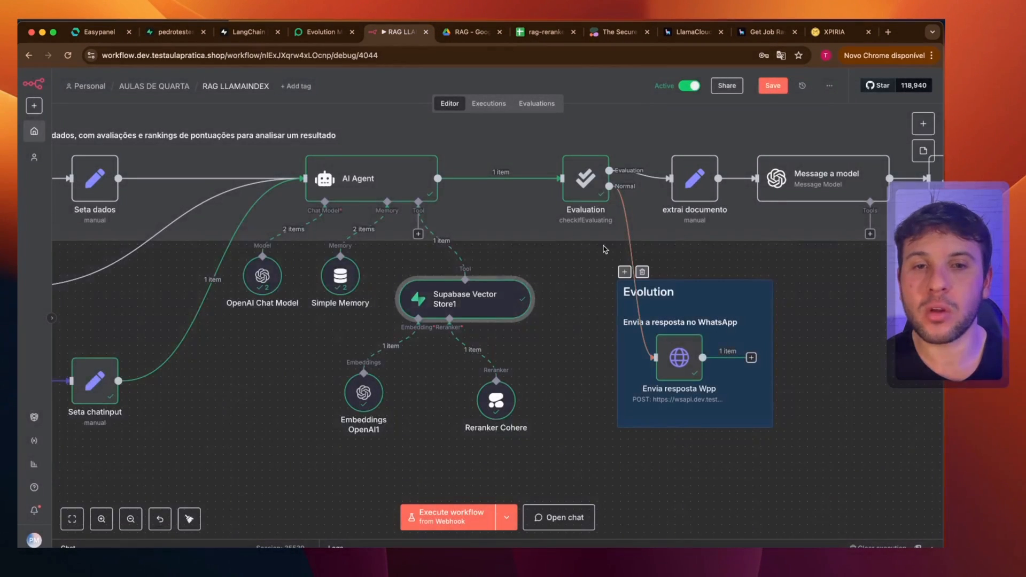
Reopen Supabase Vector Store1, review its Rerank Results setting and go back to the canvas.
{"action": "double_click", "coordinate": [463, 305]}
{"action": "scroll", "coordinate": [435, 374], "scroll_direction": "down", "scroll_amount": 1}
{"action": "left_click_drag", "start_coordinate": [308, 394], "coordinate": [372, 401]}
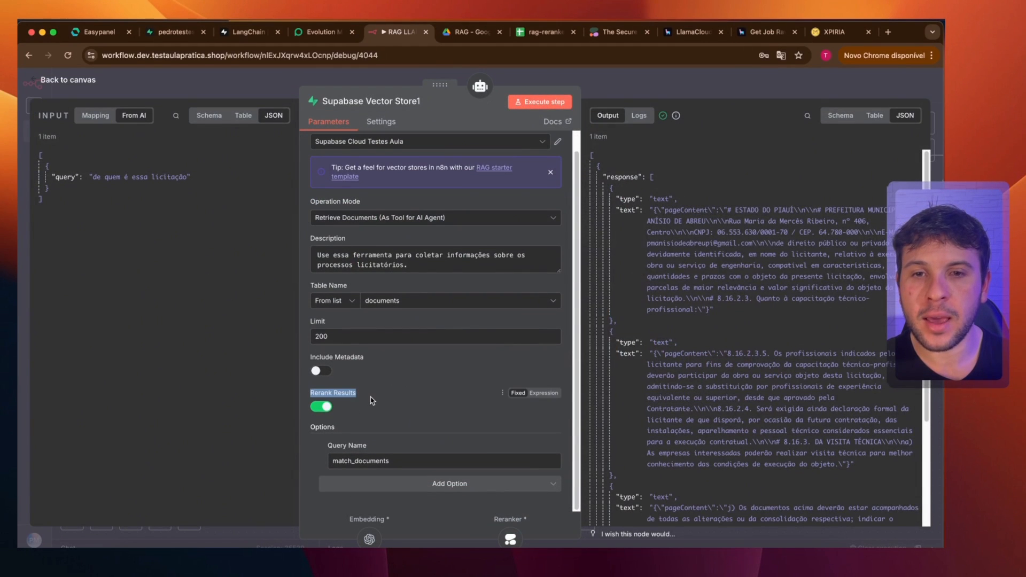
{"action": "left_click", "coordinate": [367, 398]}
{"action": "mouse_move", "coordinate": [362, 395]}
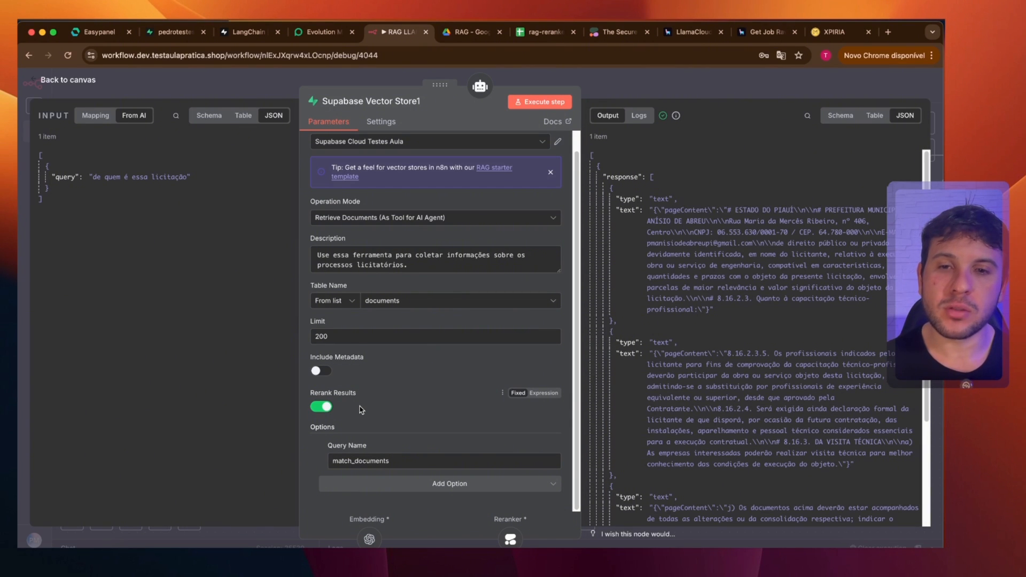
{"action": "left_click", "coordinate": [719, 79]}
Open the Reranker Cohere node and enlarge its output area to look through the reranked documents.
{"action": "left_click", "coordinate": [523, 432]}
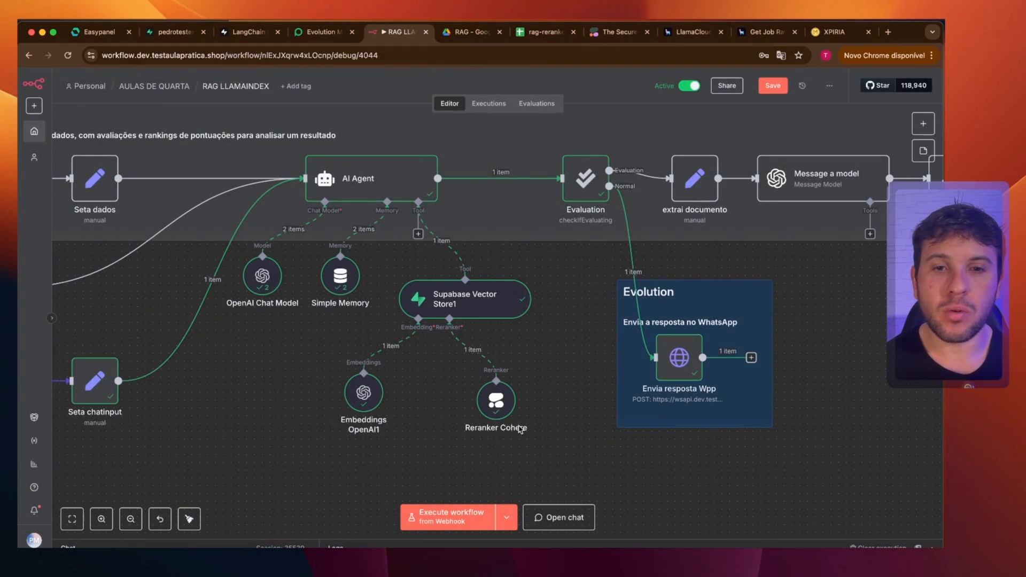
{"action": "double_click", "coordinate": [489, 402]}
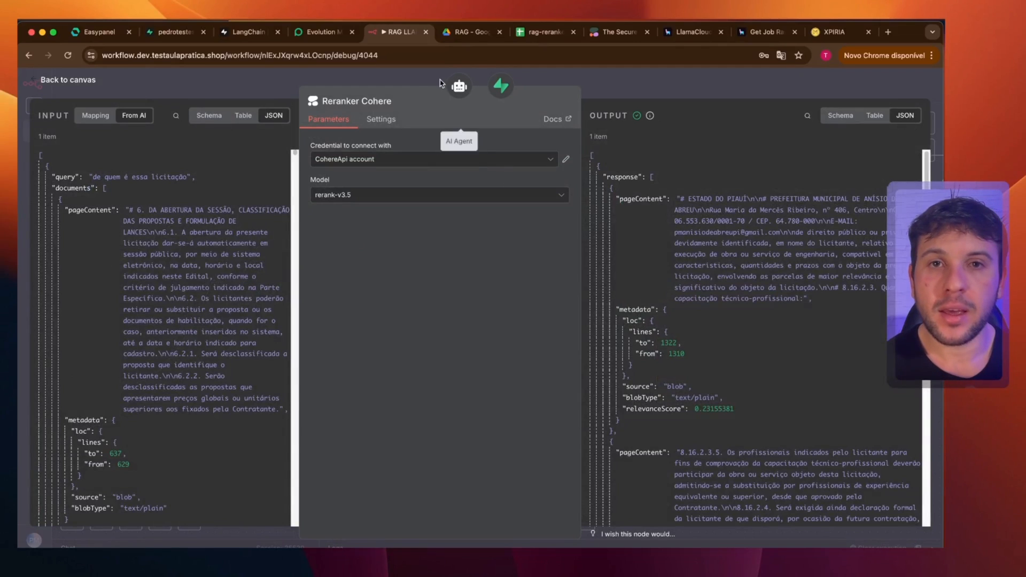
{"action": "left_click_drag", "start_coordinate": [439, 84], "coordinate": [389, 84]}
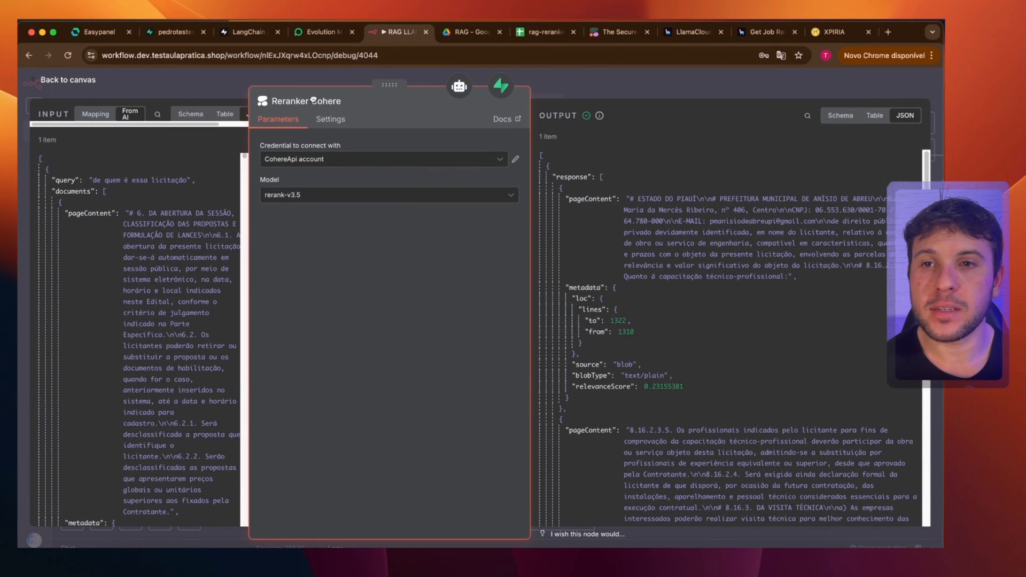
{"action": "left_click_drag", "start_coordinate": [314, 100], "coordinate": [300, 100]}
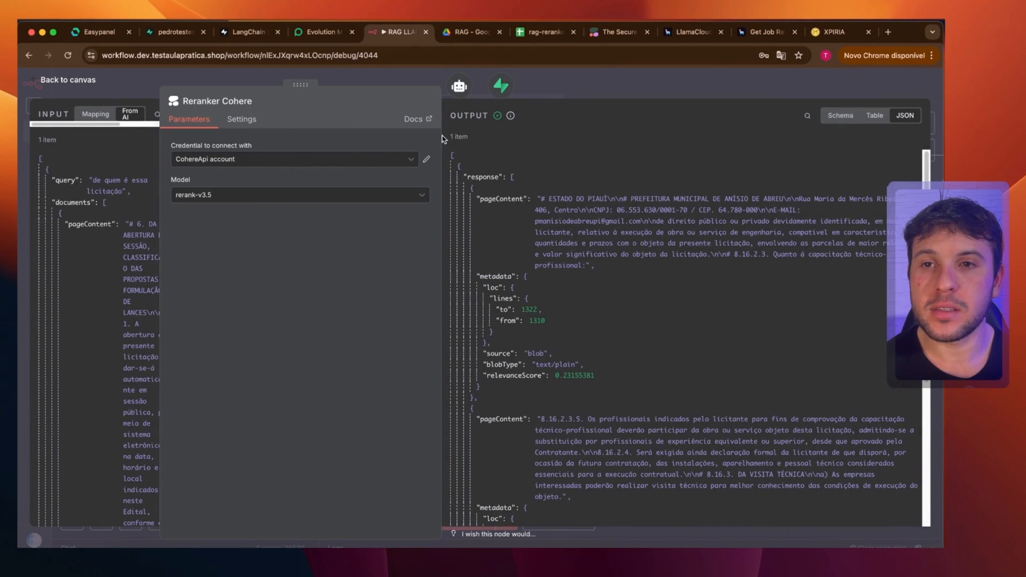
{"action": "left_click_drag", "start_coordinate": [441, 138], "coordinate": [399, 139]}
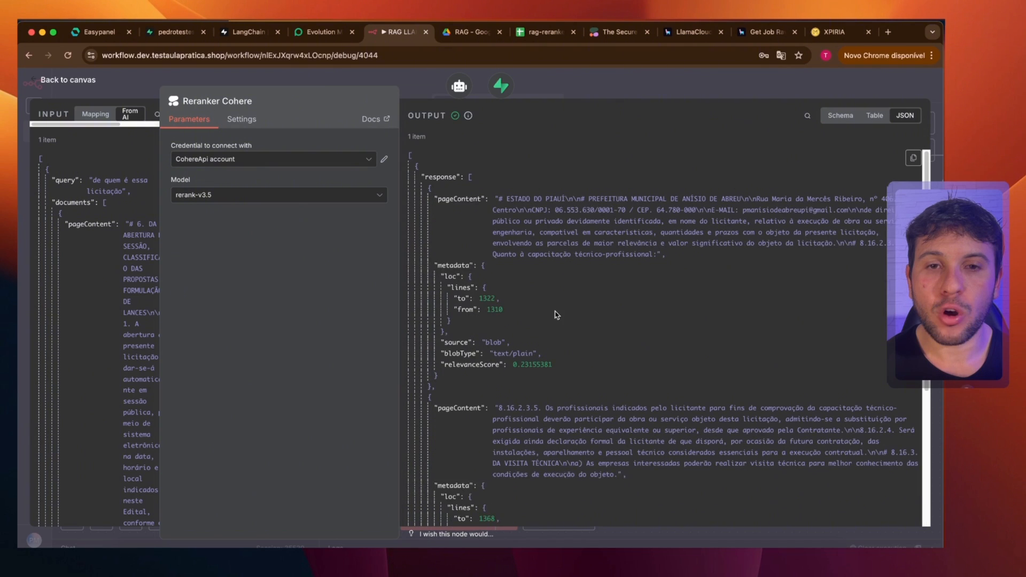
{"action": "scroll", "coordinate": [566, 330], "scroll_direction": "down", "scroll_amount": 1}
{"action": "scroll", "coordinate": [567, 326], "scroll_direction": "down", "scroll_amount": 5}
{"action": "scroll", "coordinate": [568, 325], "scroll_direction": "up", "scroll_amount": 6}
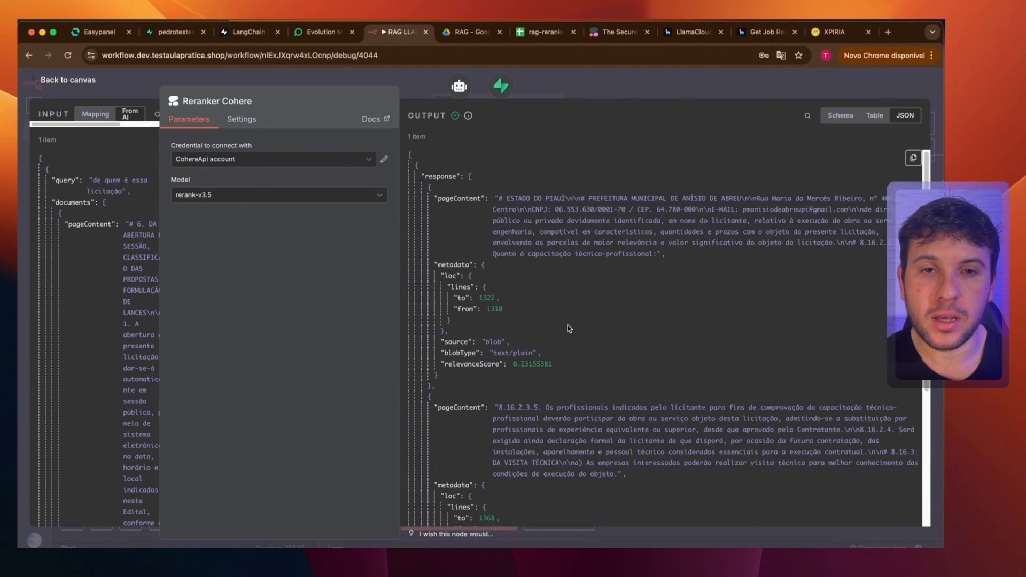
Compare the relevanceScore values of the documents in the Reranker Cohere output.
{"action": "left_click", "coordinate": [526, 363]}
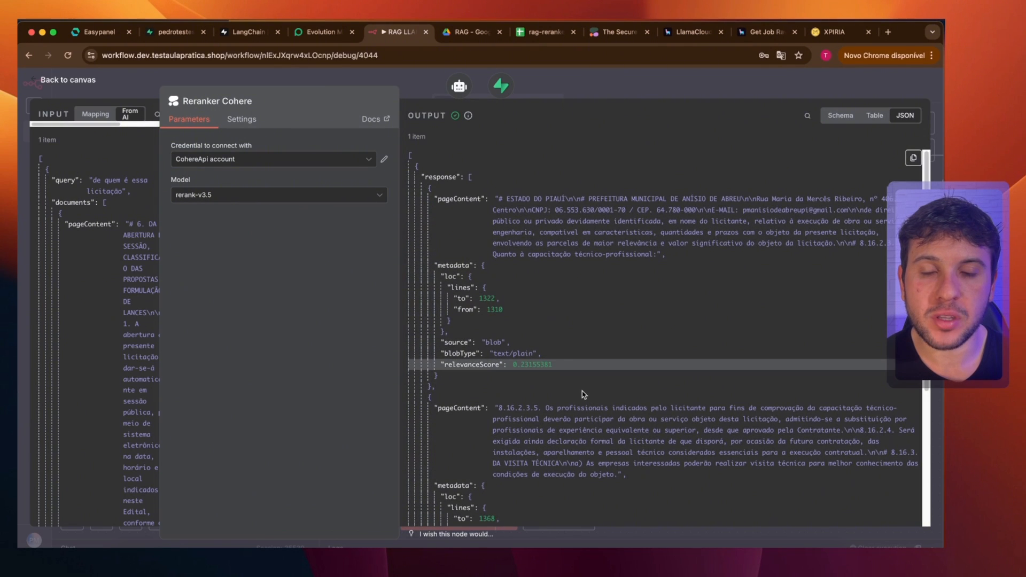
{"action": "scroll", "coordinate": [582, 394], "scroll_direction": "down", "scroll_amount": 5}
{"action": "left_click", "coordinate": [564, 312]}
{"action": "scroll", "coordinate": [565, 321], "scroll_direction": "down", "scroll_amount": 2}
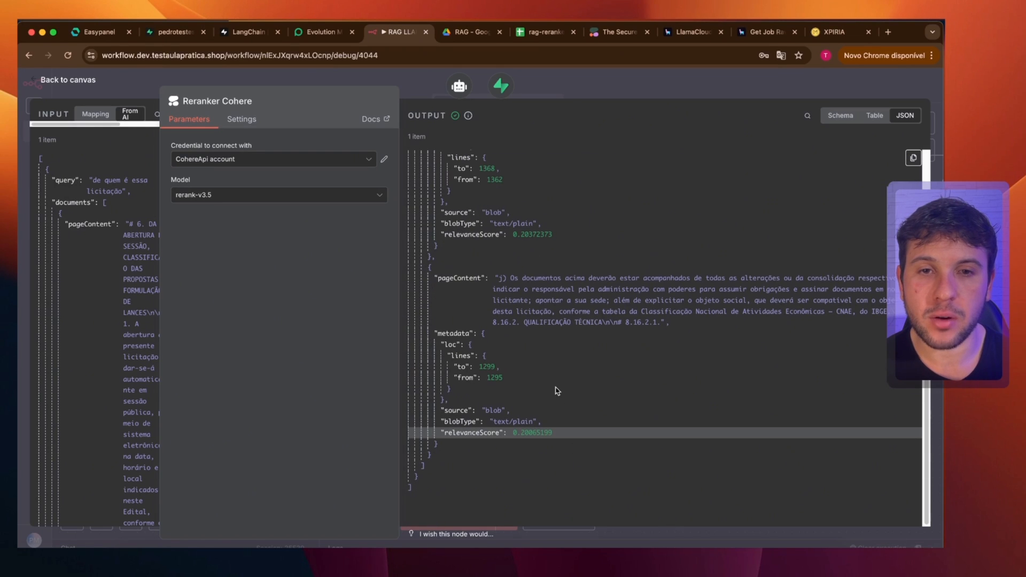
{"action": "scroll", "coordinate": [554, 373], "scroll_direction": "up", "scroll_amount": 7}
Compare the documents entering Reranker Cohere with its scored response, resizing the input and output areas, and close the node.
{"action": "left_click_drag", "start_coordinate": [279, 89], "coordinate": [521, 85]}
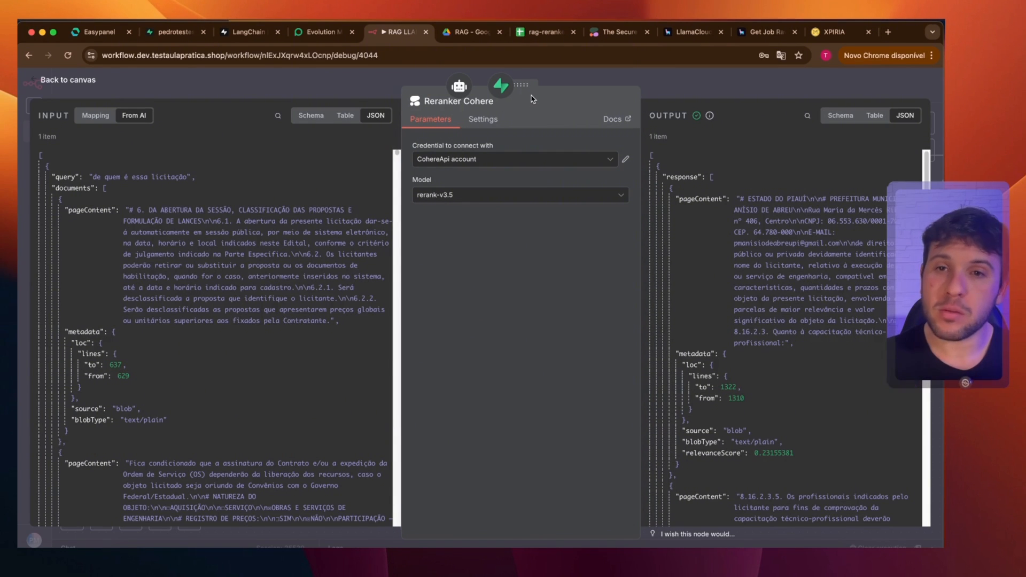
{"action": "left_click_drag", "start_coordinate": [522, 85], "coordinate": [488, 87]}
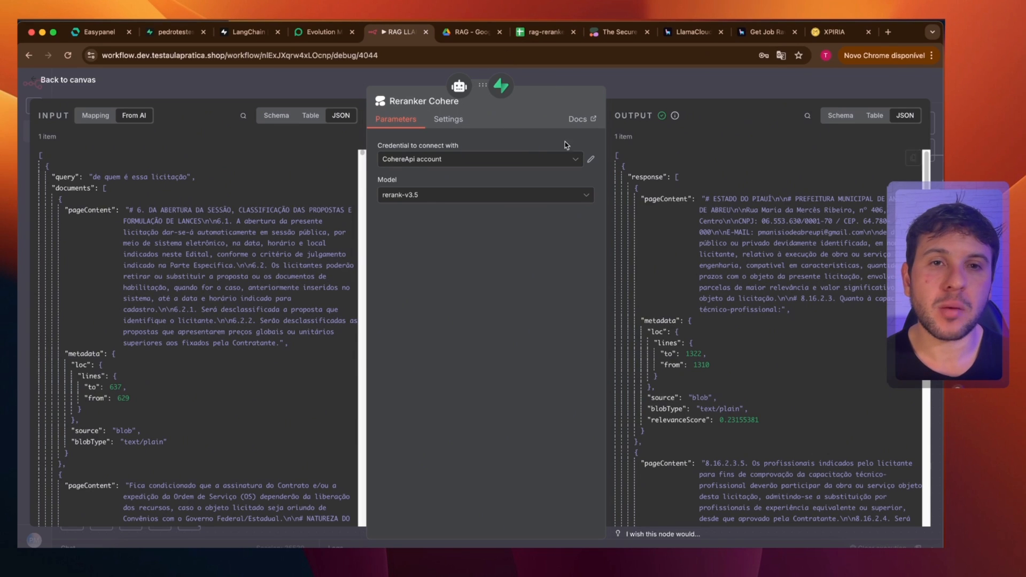
{"action": "left_click_drag", "start_coordinate": [477, 88], "coordinate": [302, 86]}
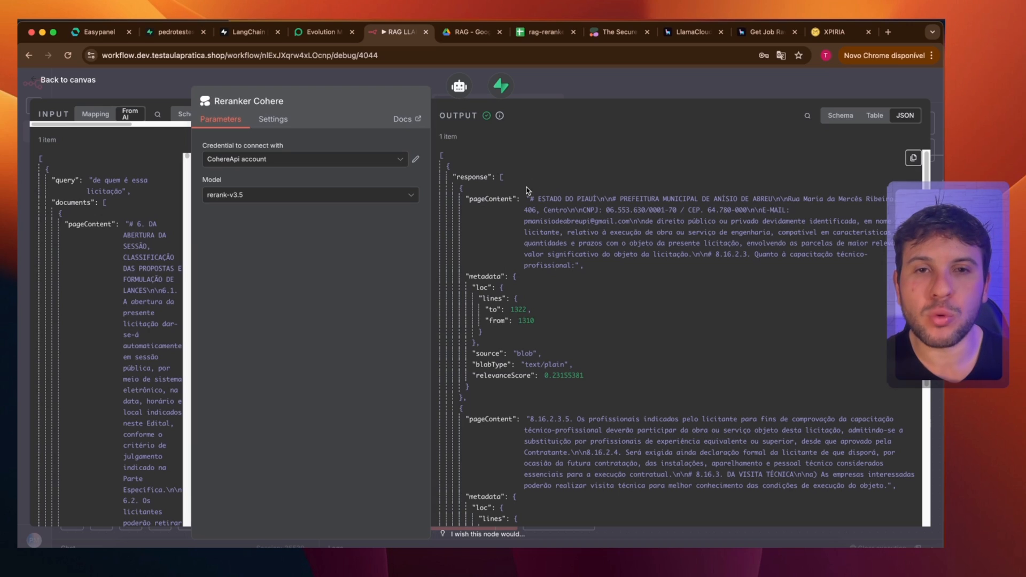
{"action": "left_click", "coordinate": [557, 375]}
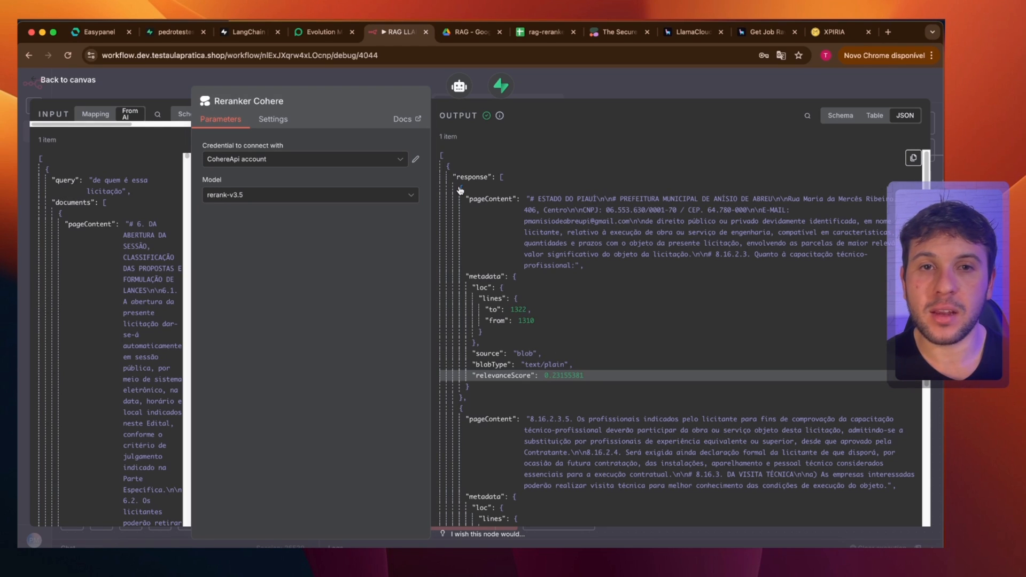
{"action": "left_click", "coordinate": [387, 78]}
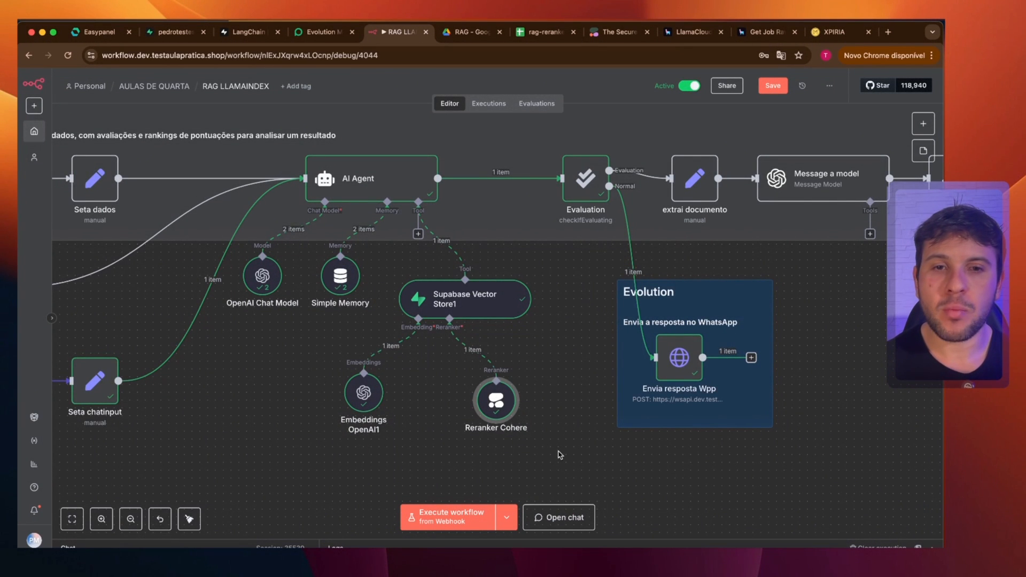
Disconnect Reranker Cohere from Supabase Vector Store1 and link it back to the Reranker input.
{"action": "left_click_drag", "start_coordinate": [468, 383], "coordinate": [554, 436]}
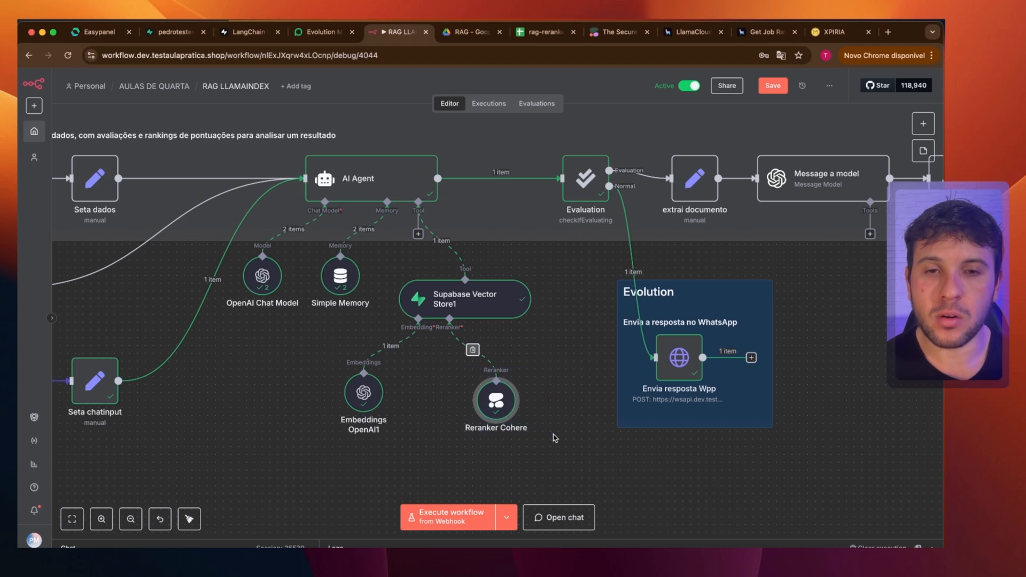
{"action": "scroll", "coordinate": [544, 362], "scroll_direction": "down", "scroll_amount": 3}
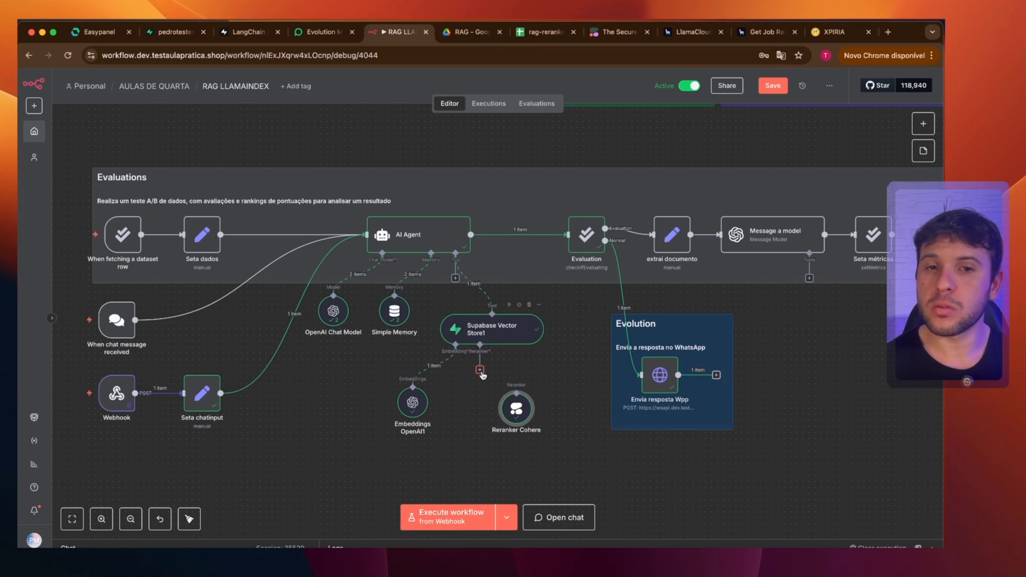
{"action": "left_click_drag", "start_coordinate": [480, 369], "coordinate": [517, 389]}
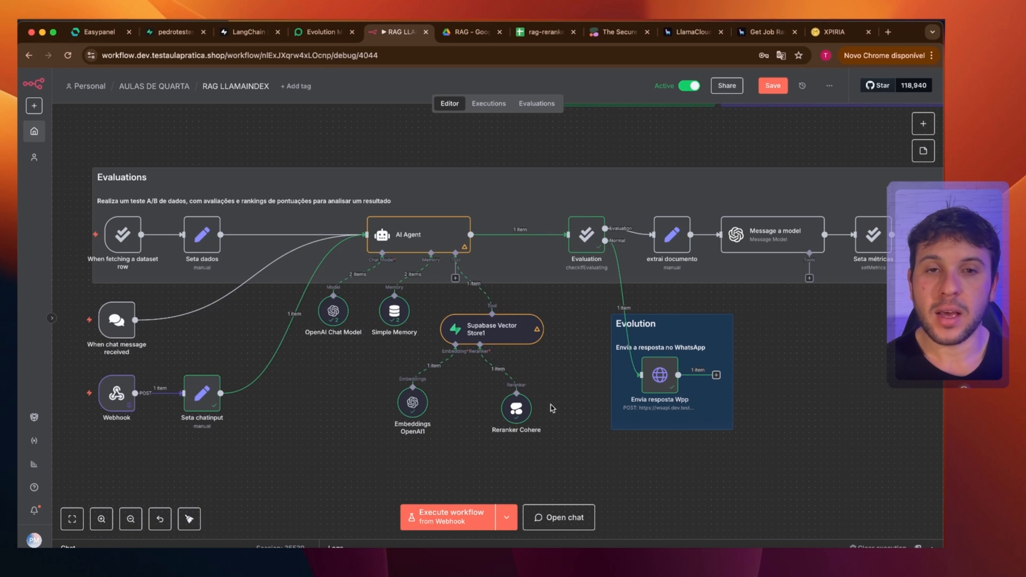
{"action": "scroll", "coordinate": [556, 368], "scroll_direction": "down", "scroll_amount": 3}
{"action": "left_click_drag", "start_coordinate": [551, 370], "coordinate": [507, 362]}
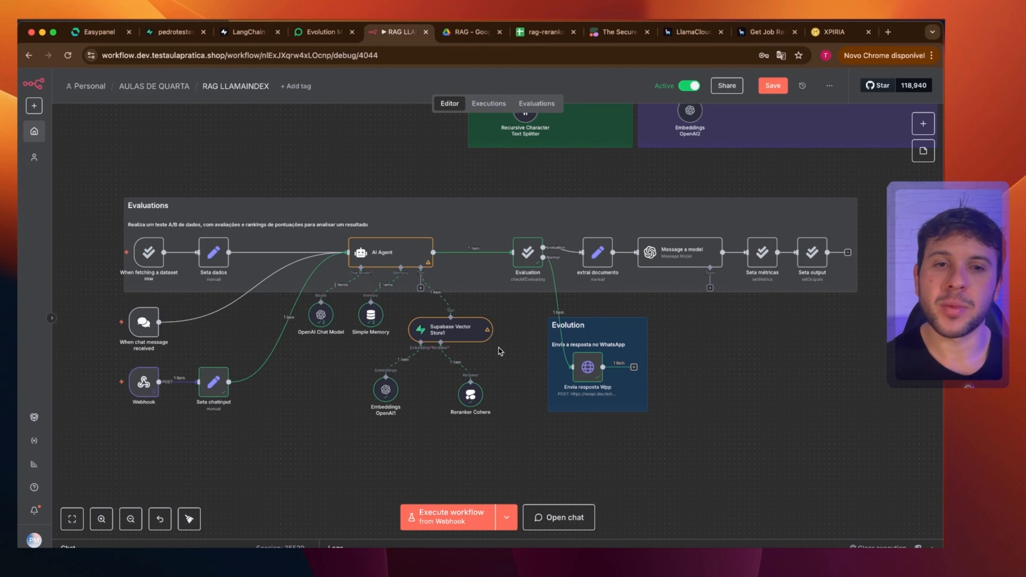
Glance at the tender PDF in Google Drive, switch to the rag-reranker spreadsheet and highlight question numbers A2:A11 and the resposta_esperada column.
{"action": "left_click", "coordinate": [469, 32]}
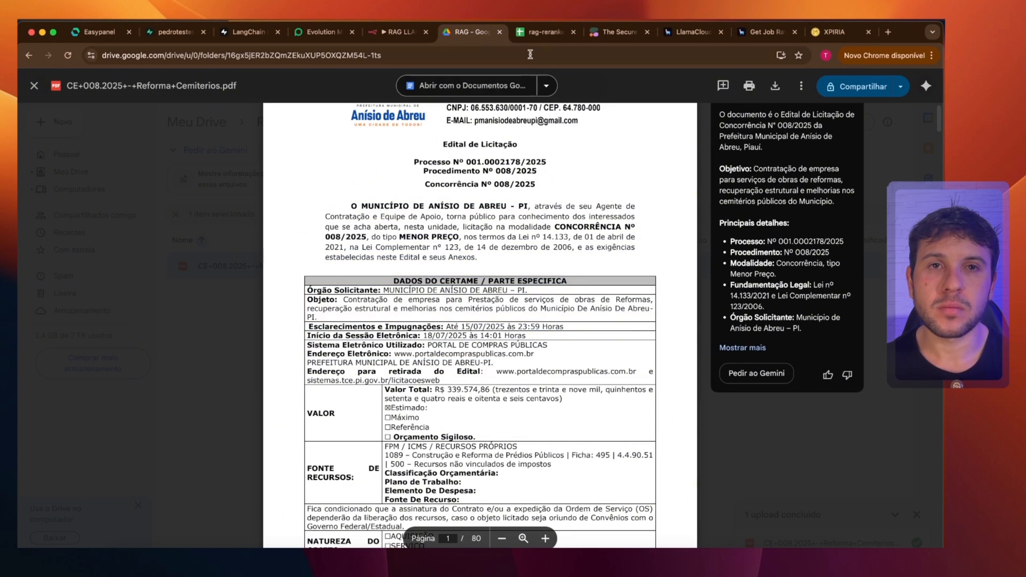
{"action": "left_click", "coordinate": [536, 33]}
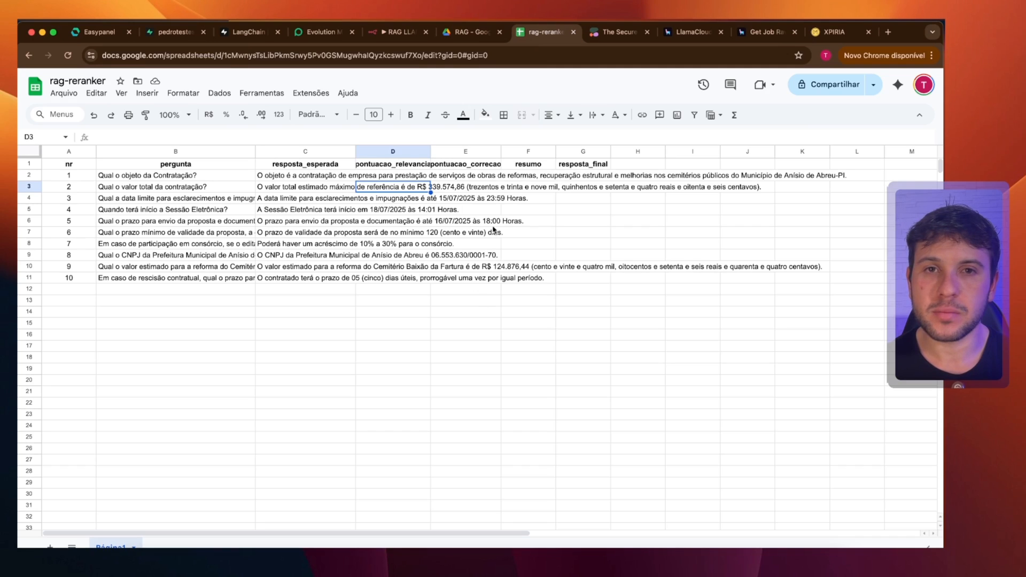
{"action": "left_click_drag", "start_coordinate": [63, 176], "coordinate": [70, 284]}
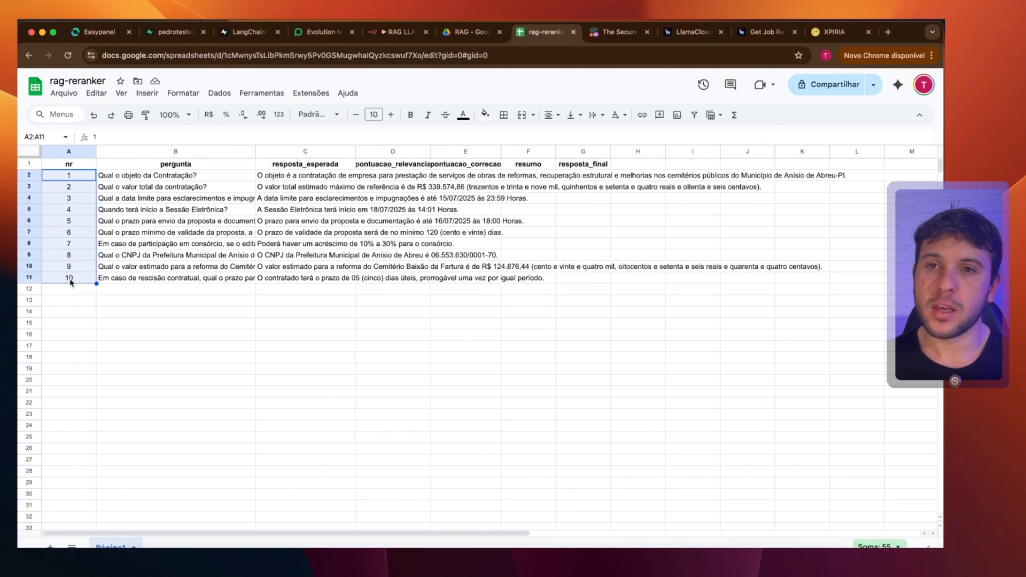
{"action": "left_click", "coordinate": [292, 151]}
{"action": "left_click", "coordinate": [286, 289]}
Read the first four questions in the pergunta column and highlight the expected answers in C2:C11.
{"action": "left_click", "coordinate": [185, 174]}
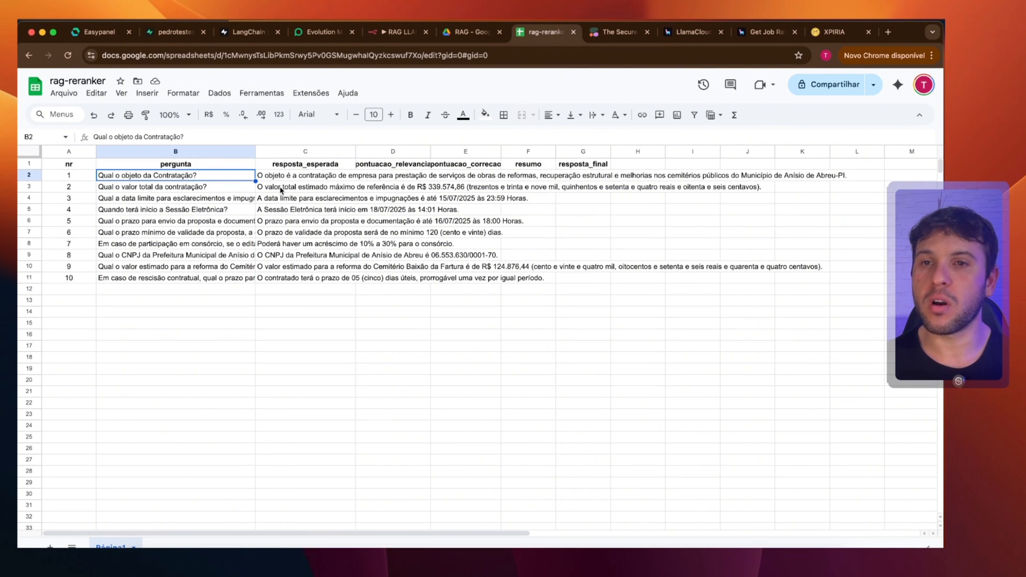
{"action": "key", "text": "Down"}
{"action": "key", "text": "Down"}
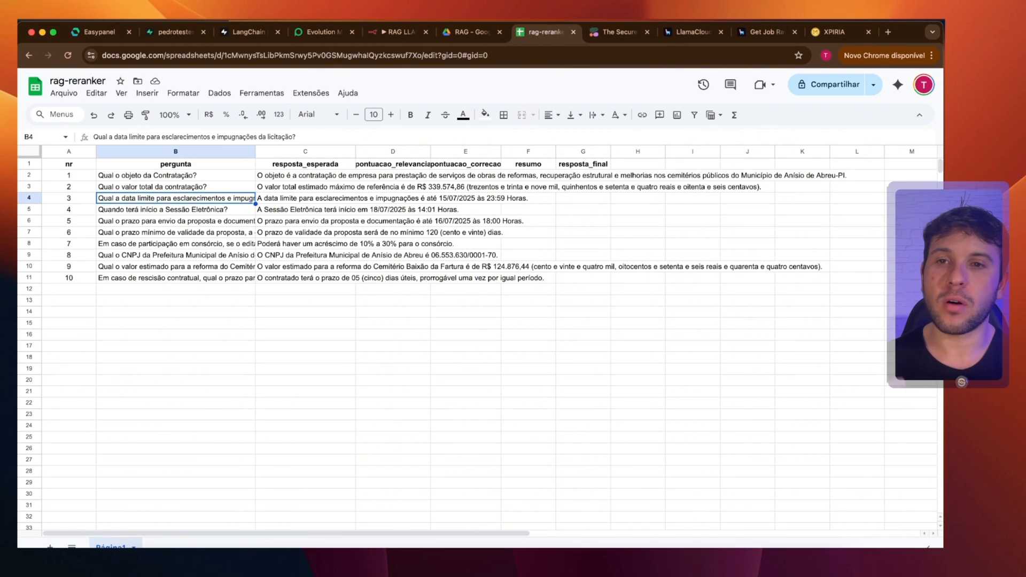
{"action": "key", "text": "Down"}
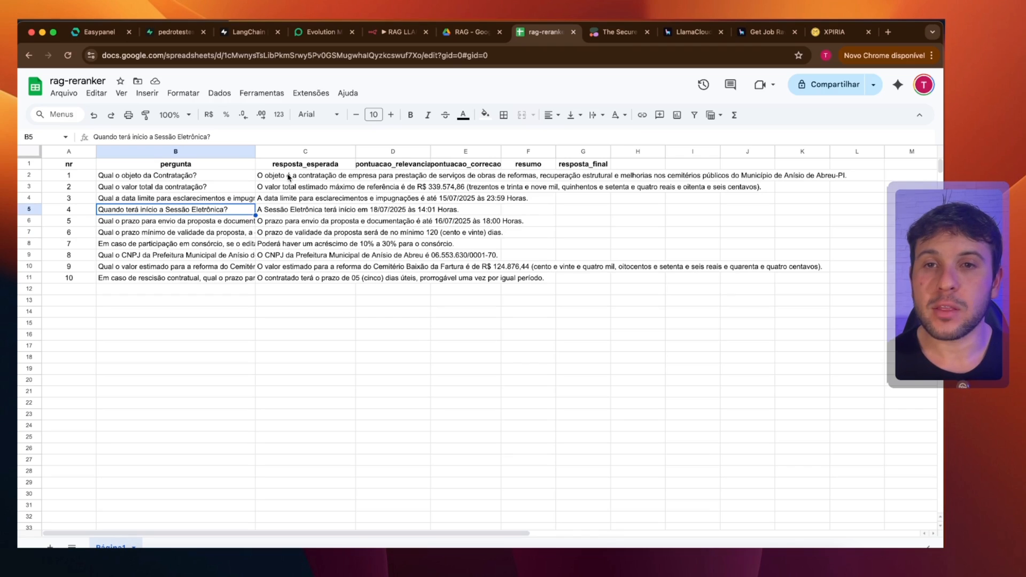
{"action": "left_click_drag", "start_coordinate": [287, 176], "coordinate": [297, 282]}
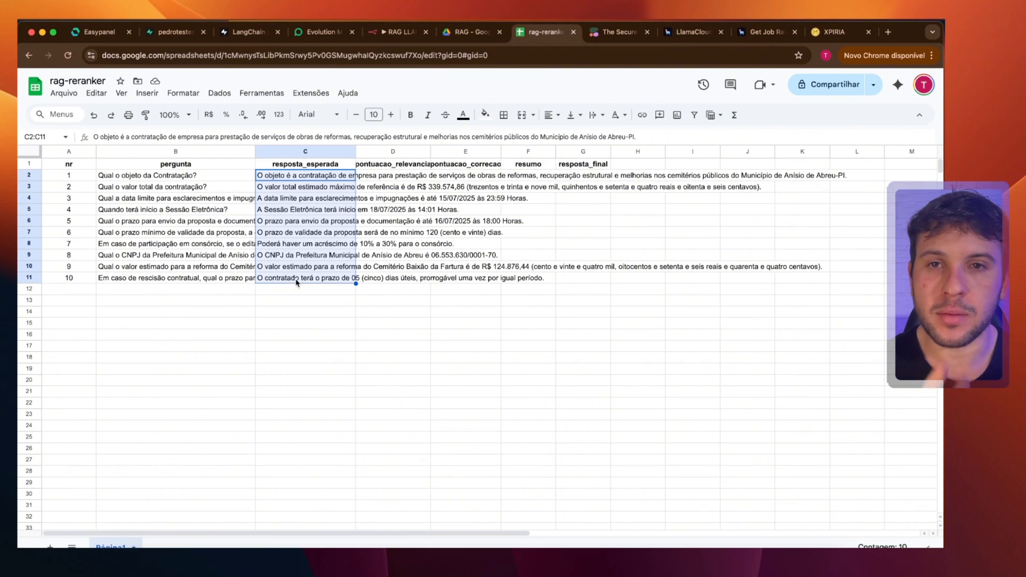
Widen the pontuacao_relevancia and pontuacao_correcao columns to fit their headers and point out the resposta_final header.
{"action": "left_click_drag", "start_coordinate": [430, 151], "coordinate": [436, 151]}
{"action": "left_click", "coordinate": [407, 166]}
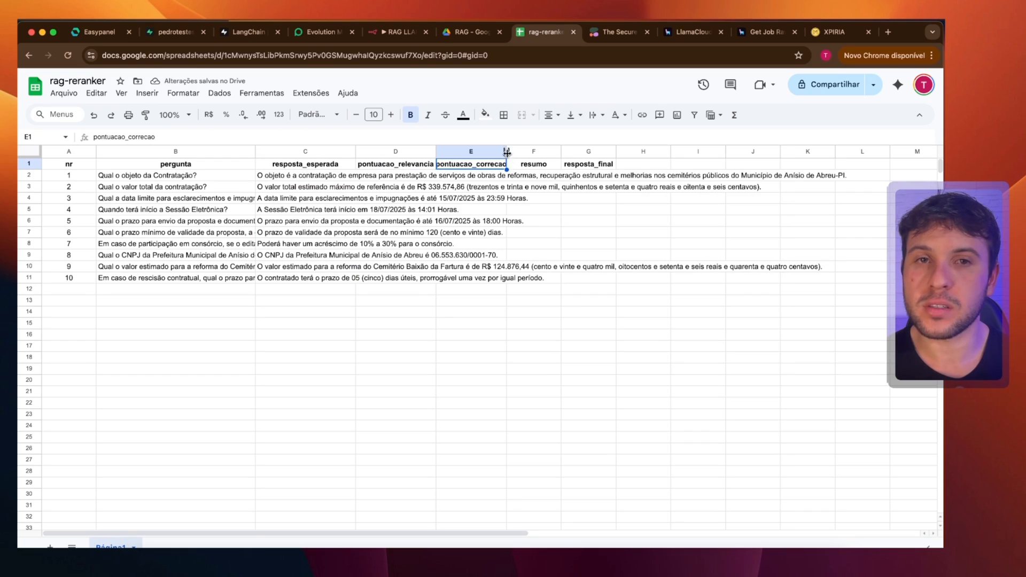
{"action": "left_click_drag", "start_coordinate": [507, 152], "coordinate": [511, 152]}
{"action": "left_click", "coordinate": [591, 166]}
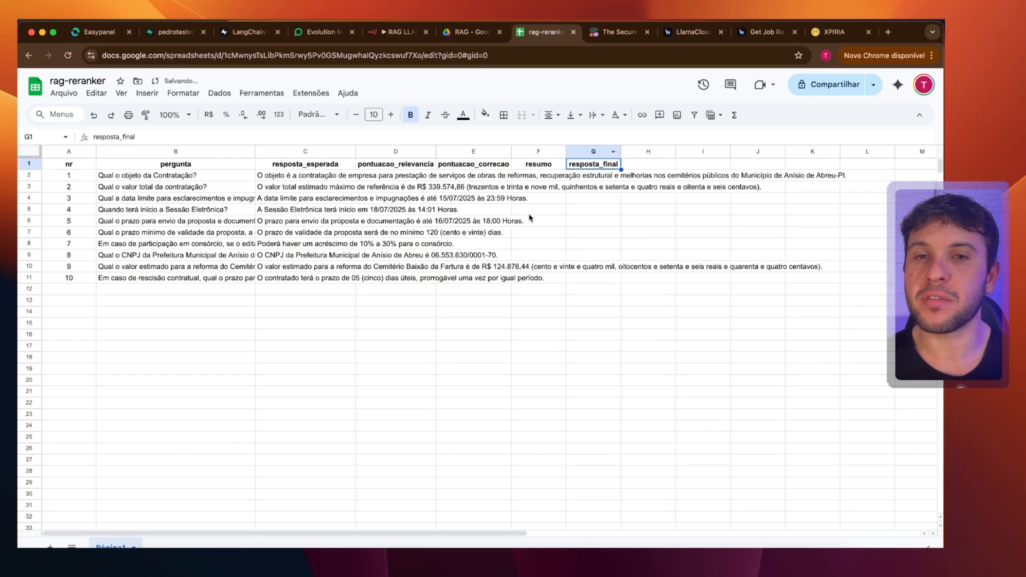
{"action": "left_click", "coordinate": [474, 300]}
{"action": "left_click_drag", "start_coordinate": [390, 175], "coordinate": [414, 179]}
{"action": "left_click", "coordinate": [601, 283]}
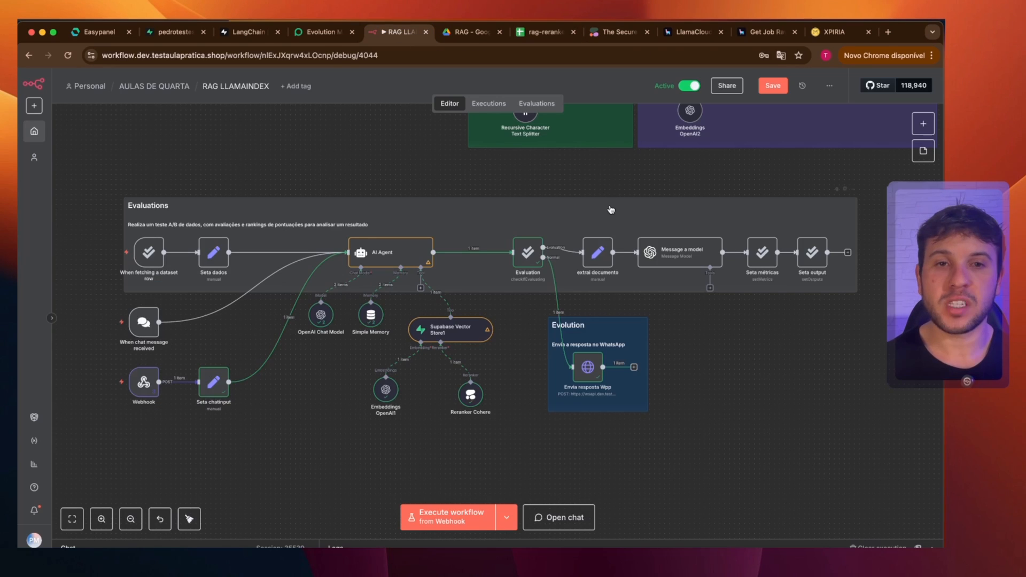
Switch to the n8n workflow and set the Recursive Character Text Splitter's chunk size to 1000 and chunk overlap to 50.
{"action": "left_click", "coordinate": [383, 32]}
{"action": "left_click_drag", "start_coordinate": [613, 170], "coordinate": [443, 390]}
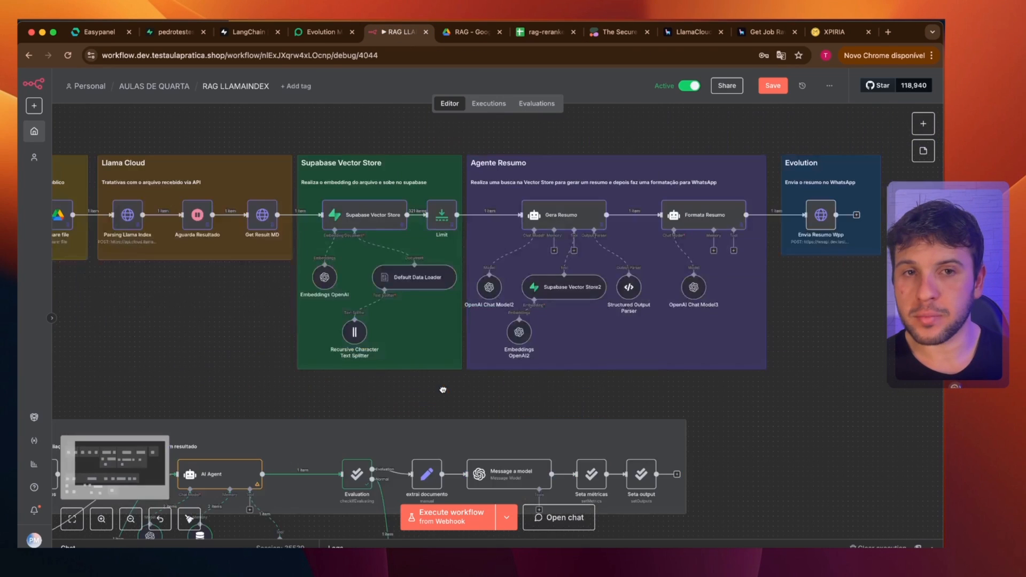
{"action": "scroll", "coordinate": [479, 245], "scroll_direction": "up", "scroll_amount": 3}
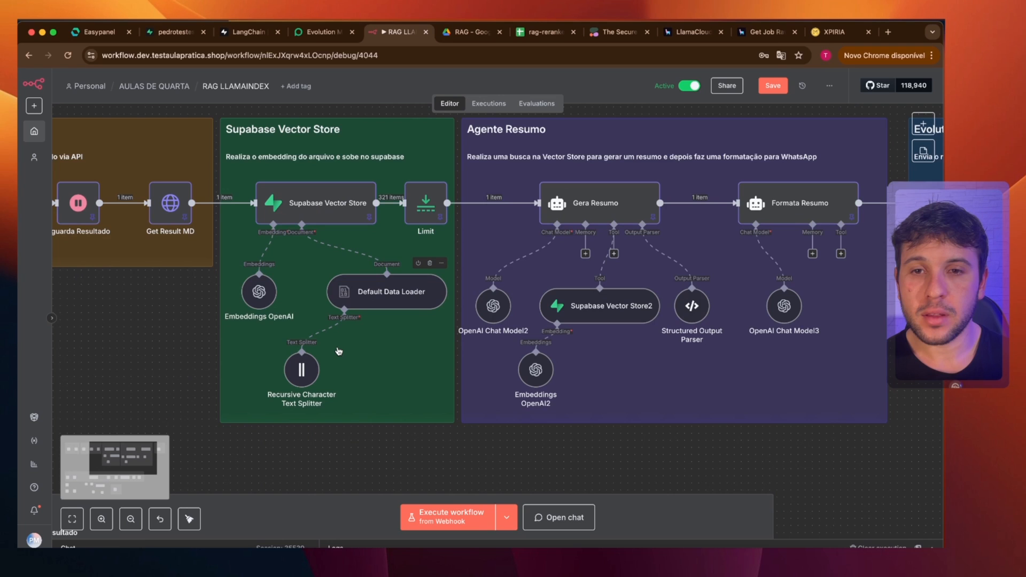
{"action": "double_click", "coordinate": [302, 369]}
{"action": "double_click", "coordinate": [275, 162]}
{"action": "type", "text": "10"}
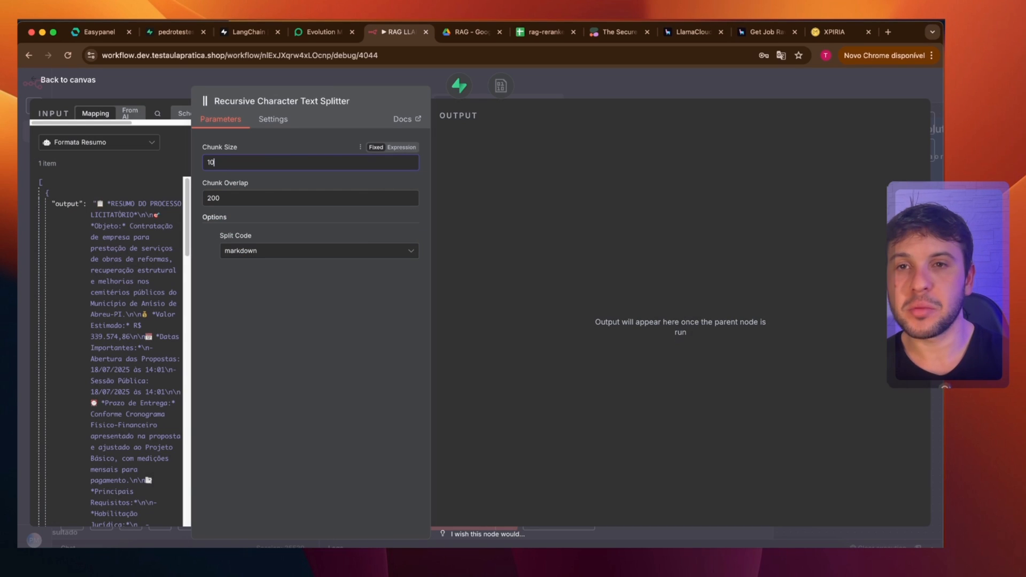
{"action": "type", "text": "00"}
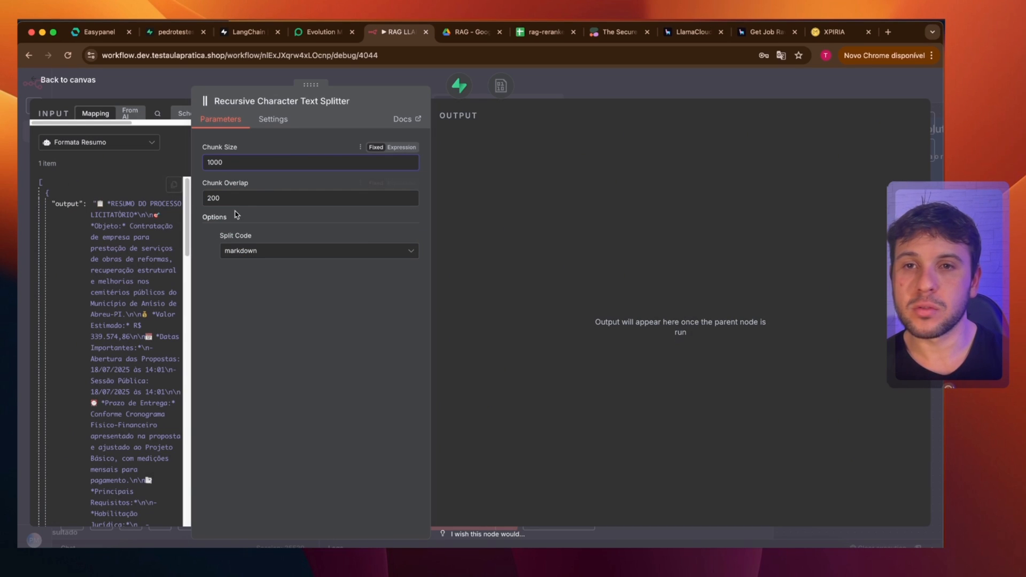
{"action": "double_click", "coordinate": [259, 198]}
{"action": "type", "text": "50"}
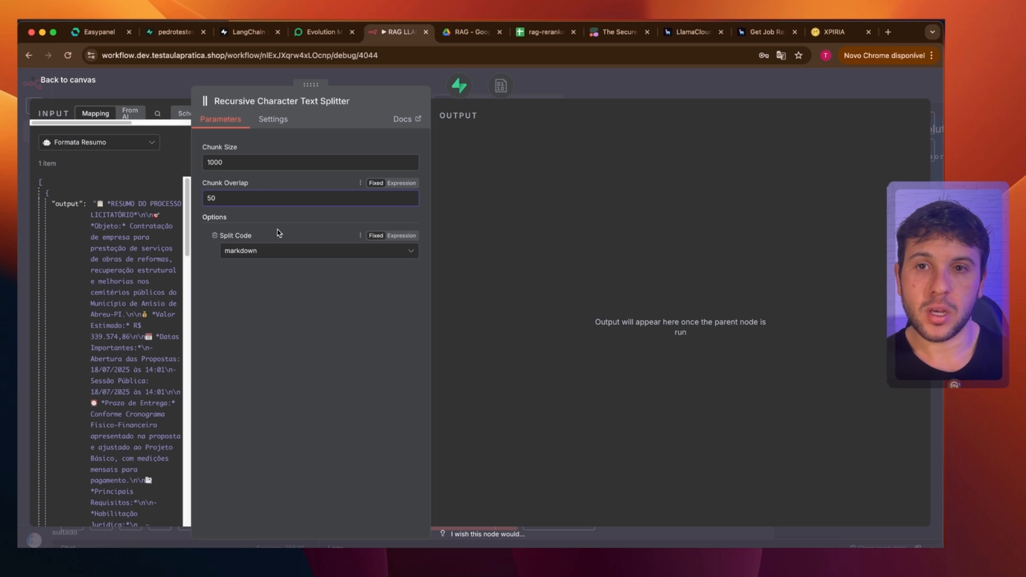
{"action": "left_click", "coordinate": [620, 76]}
Look over the Evaluations branch, switch to the rag-reranker spreadsheet and highlight the pergunta and resposta_esperada columns.
{"action": "scroll", "coordinate": [482, 362], "scroll_direction": "down", "scroll_amount": 5}
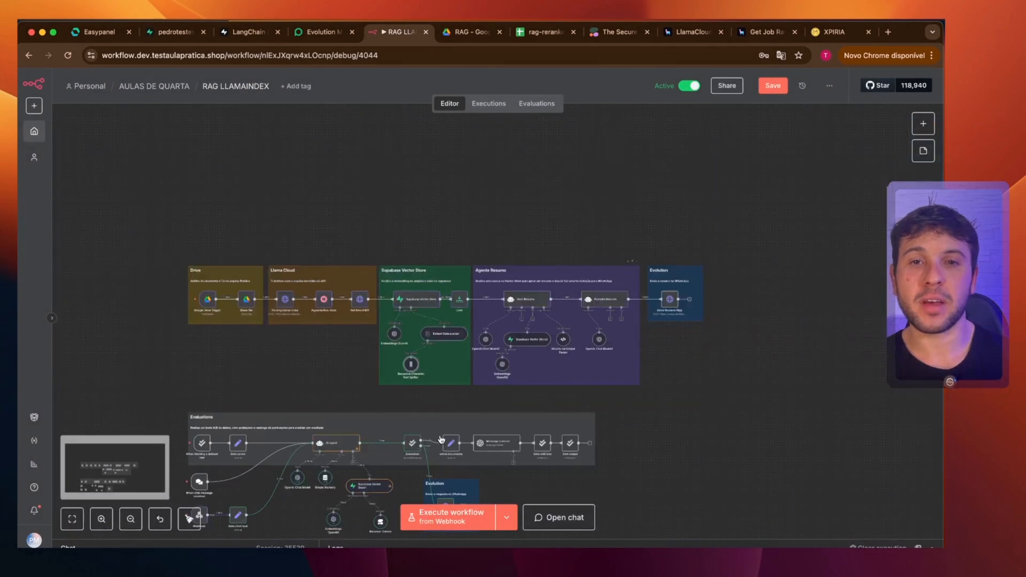
{"action": "scroll", "coordinate": [482, 358], "scroll_direction": "down", "scroll_amount": 4}
{"action": "scroll", "coordinate": [482, 260], "scroll_direction": "up", "scroll_amount": 2}
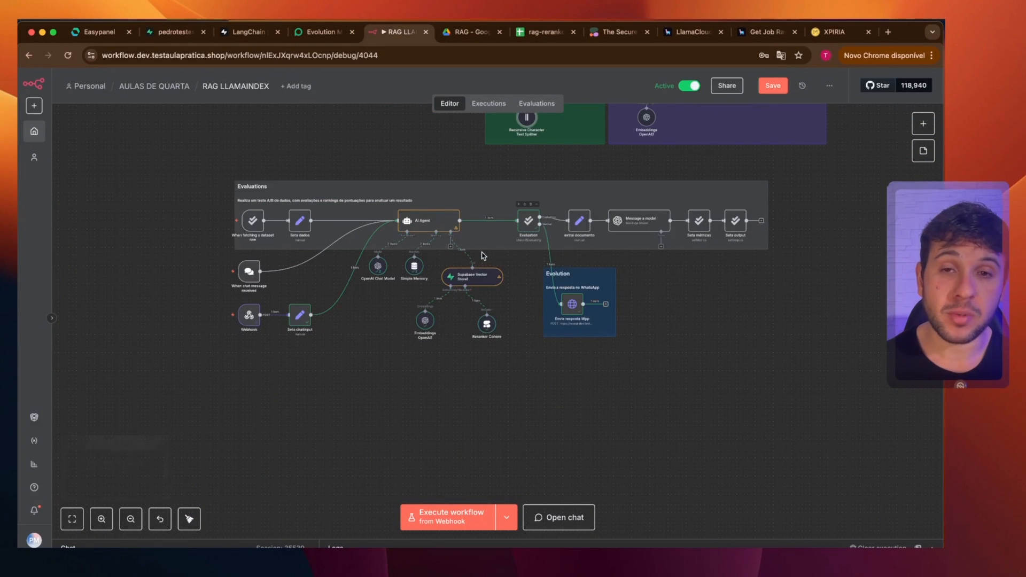
{"action": "scroll", "coordinate": [516, 307], "scroll_direction": "up", "scroll_amount": 1}
{"action": "scroll", "coordinate": [515, 308], "scroll_direction": "up", "scroll_amount": 2}
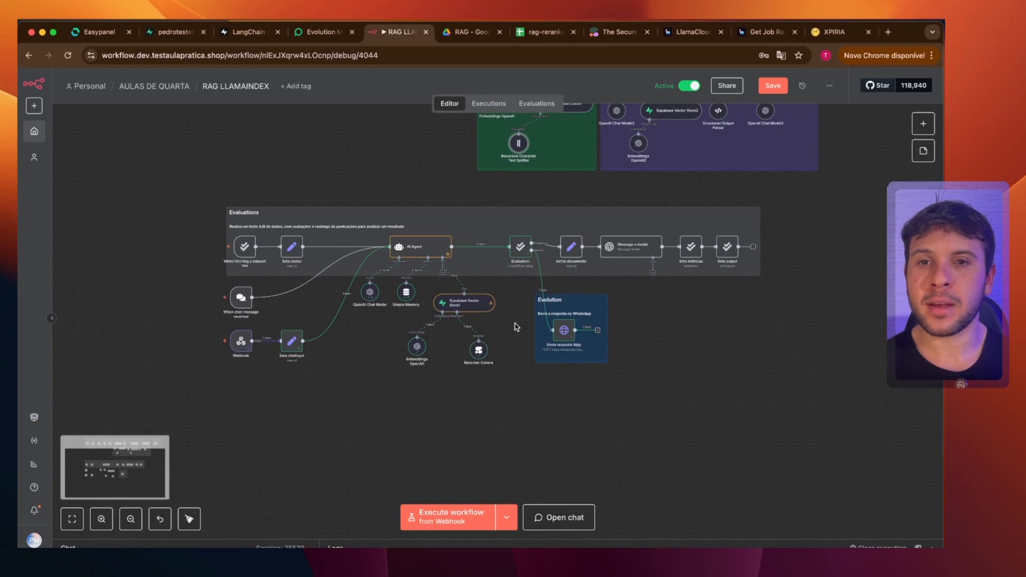
{"action": "scroll", "coordinate": [510, 329], "scroll_direction": "up", "scroll_amount": 2}
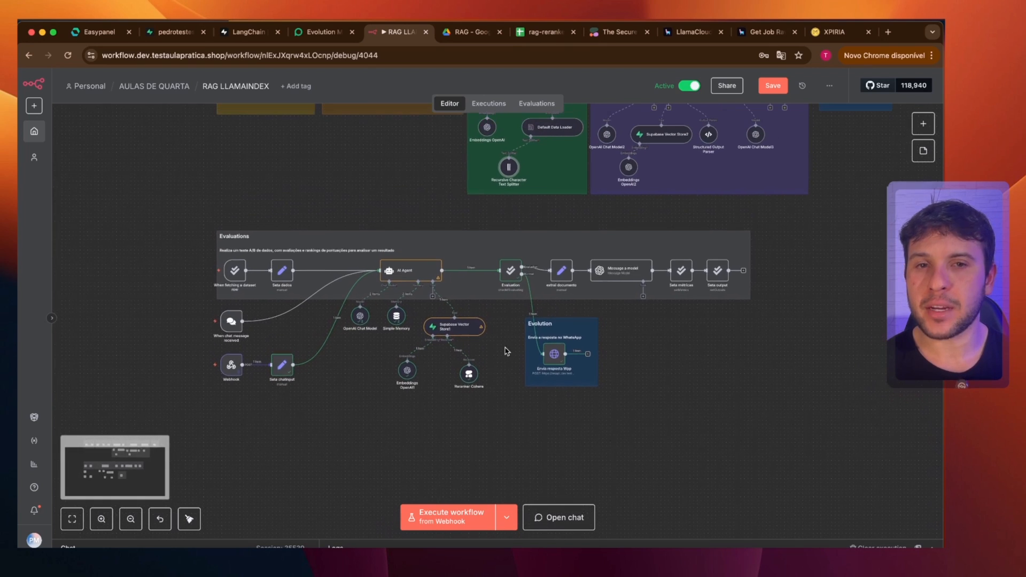
{"action": "left_click", "coordinate": [549, 33]}
{"action": "left_click_drag", "start_coordinate": [577, 178], "coordinate": [66, 289]}
{"action": "left_click", "coordinate": [393, 323]}
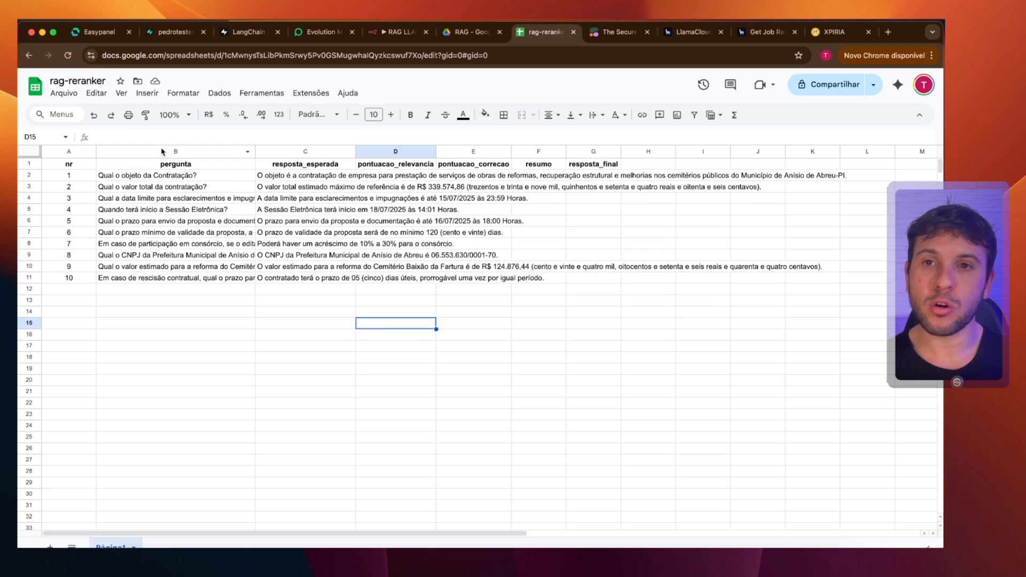
{"action": "mouse_move", "coordinate": [171, 151]}
{"action": "left_mouse_down"}
{"action": "mouse_move", "coordinate": [395, 151]}
{"action": "mouse_move", "coordinate": [313, 144]}
{"action": "left_mouse_up"}
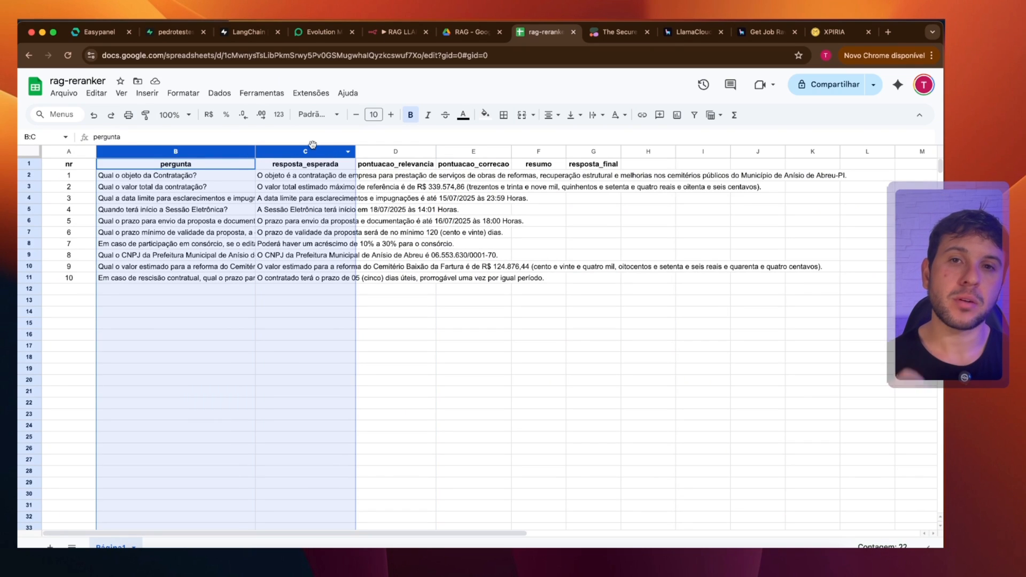
{"action": "left_click", "coordinate": [443, 315]}
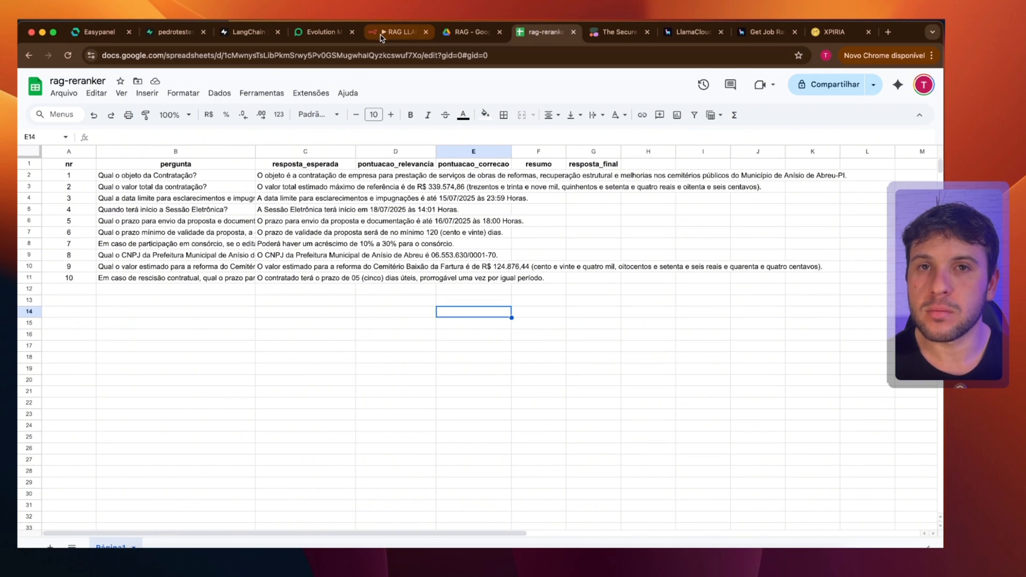
Return to the n8n workflow, save it and execute it from the When fetching a dataset row trigger.
{"action": "left_click", "coordinate": [401, 32]}
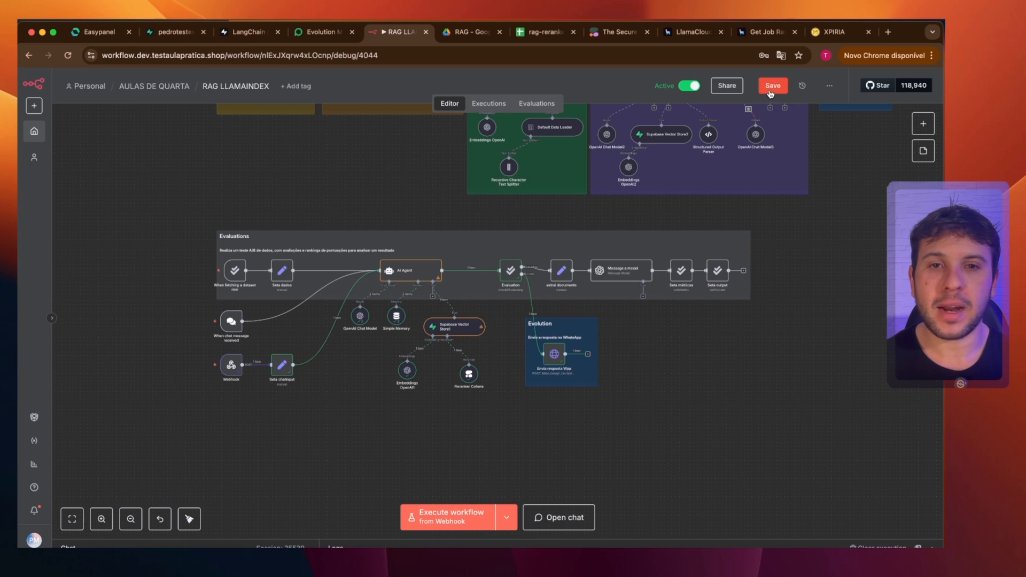
{"action": "key", "text": "super+s"}
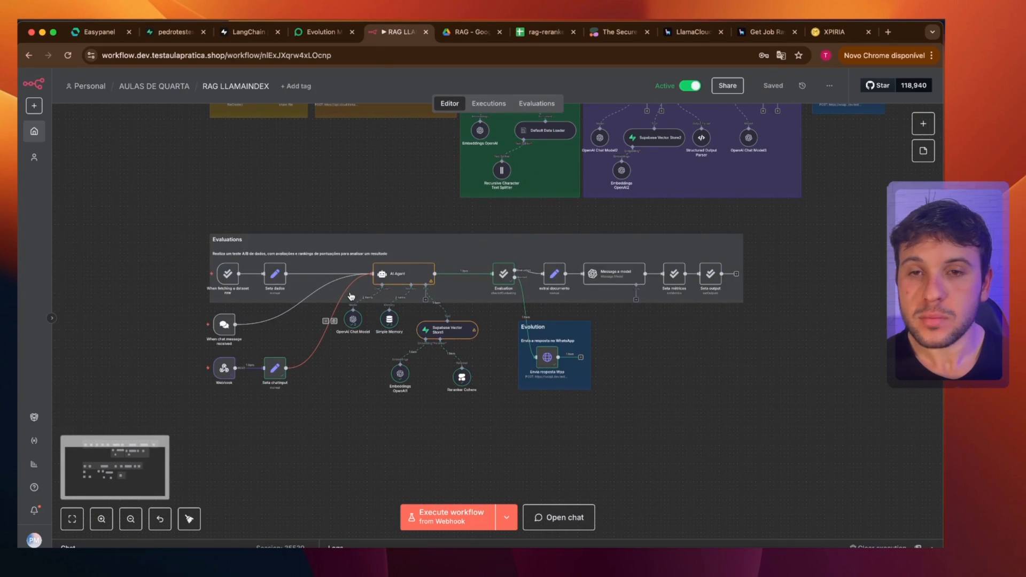
{"action": "scroll", "coordinate": [519, 287], "scroll_direction": "up", "scroll_amount": 3}
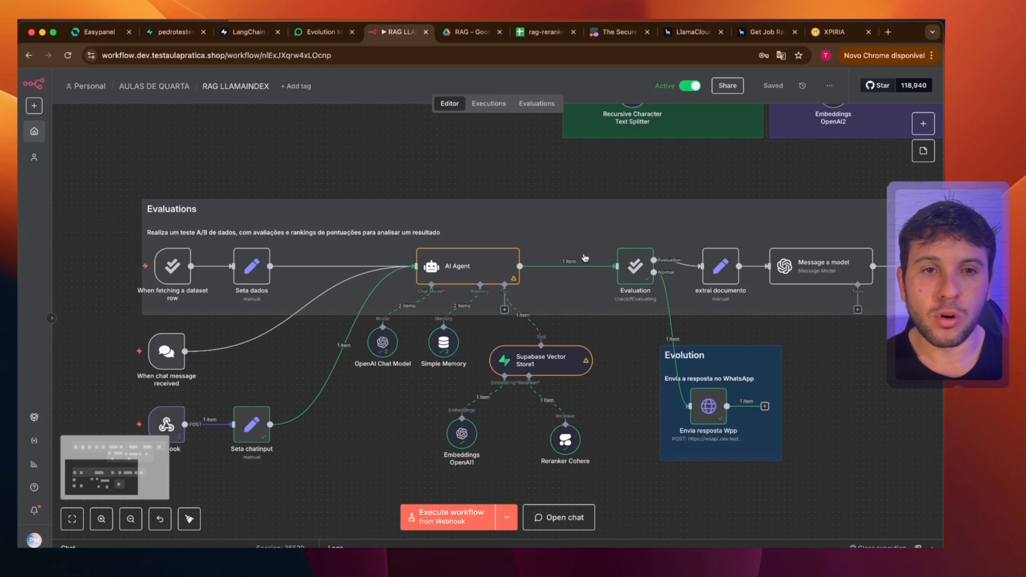
{"action": "scroll", "coordinate": [144, 247], "scroll_direction": "left", "scroll_amount": 2}
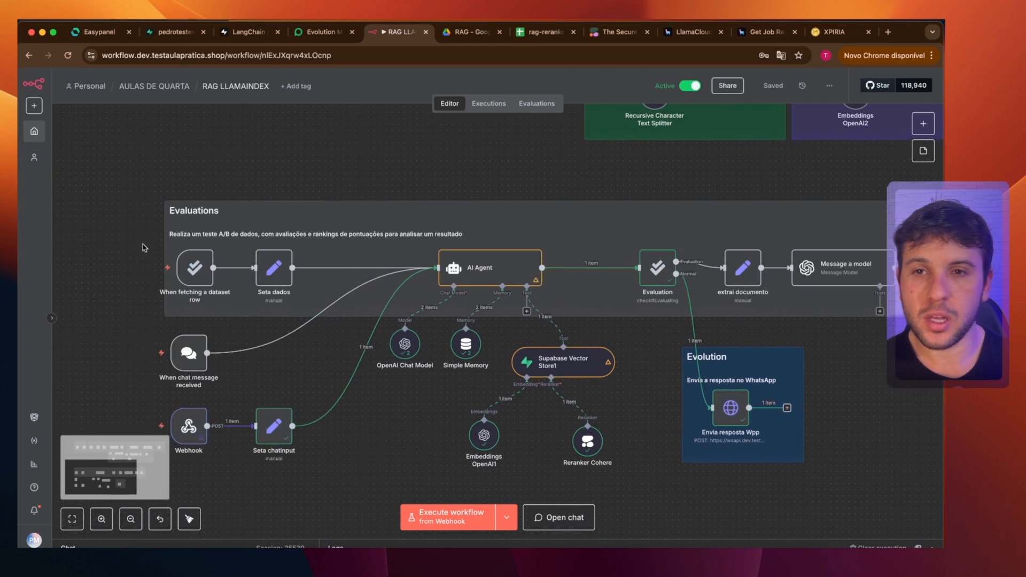
{"action": "mouse_move", "coordinate": [141, 269]}
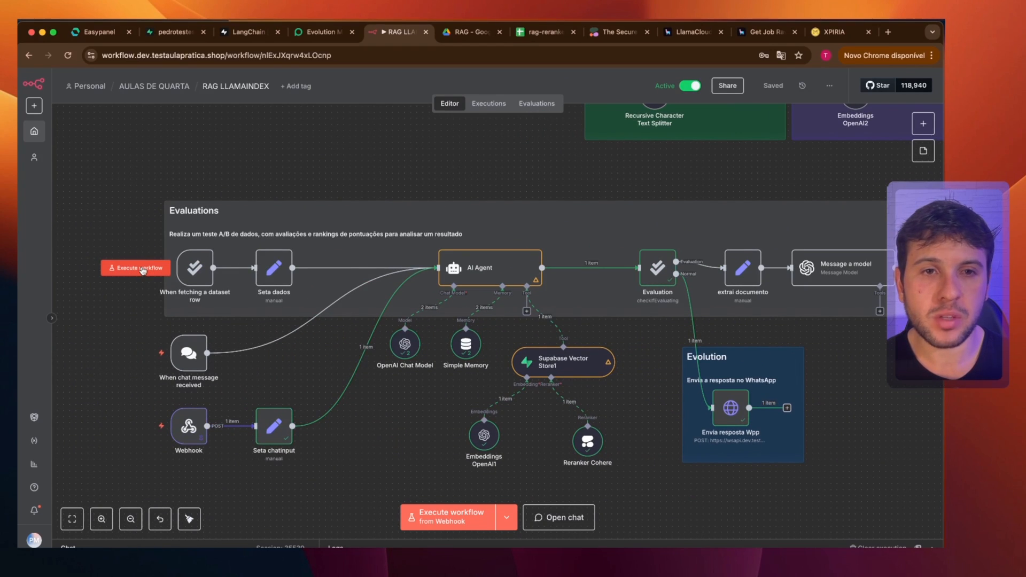
{"action": "left_click_drag", "start_coordinate": [292, 270], "coordinate": [360, 246]}
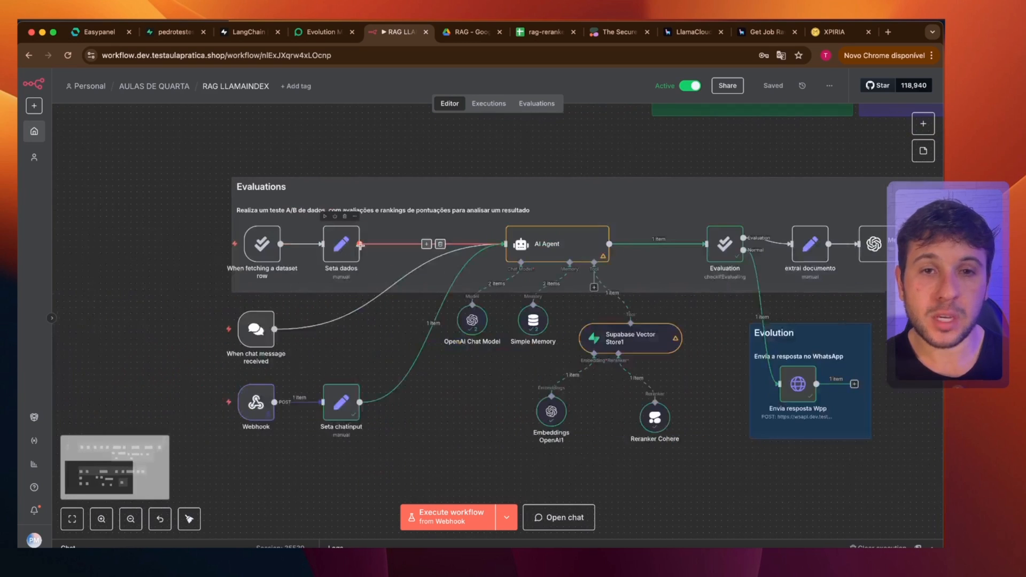
{"action": "left_click", "coordinate": [190, 250]}
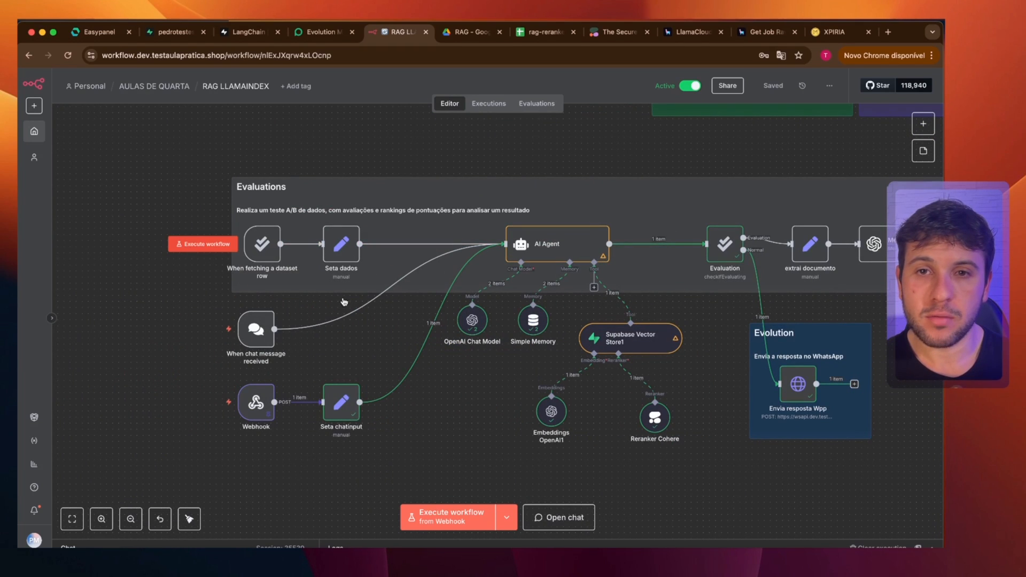
{"action": "left_click_drag", "start_coordinate": [400, 348], "coordinate": [362, 353]}
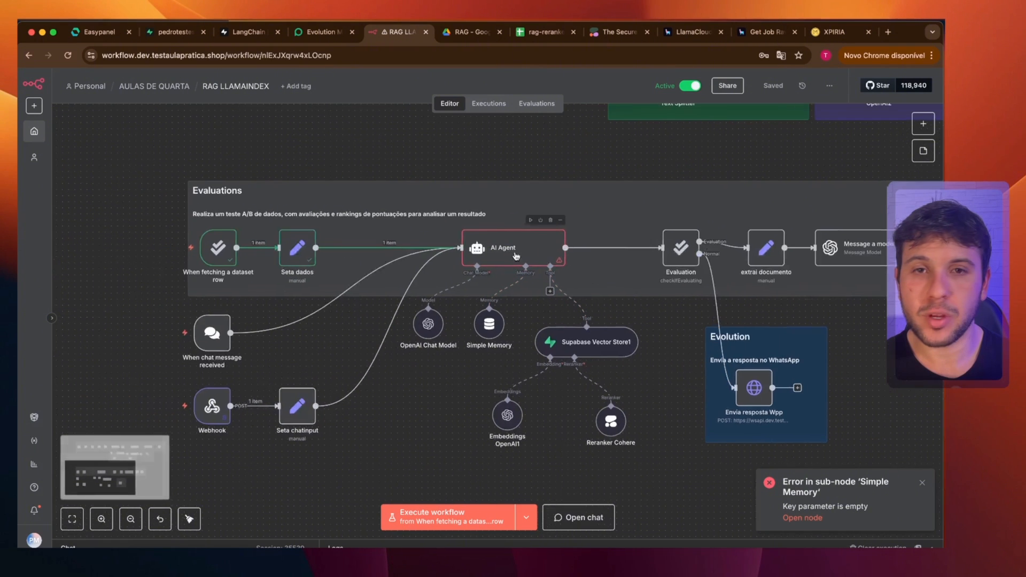
Inspect the AI Agent's error, disconnect Simple Memory from the AI Agent and check Simple Memory's session key settings.
{"action": "double_click", "coordinate": [512, 251]}
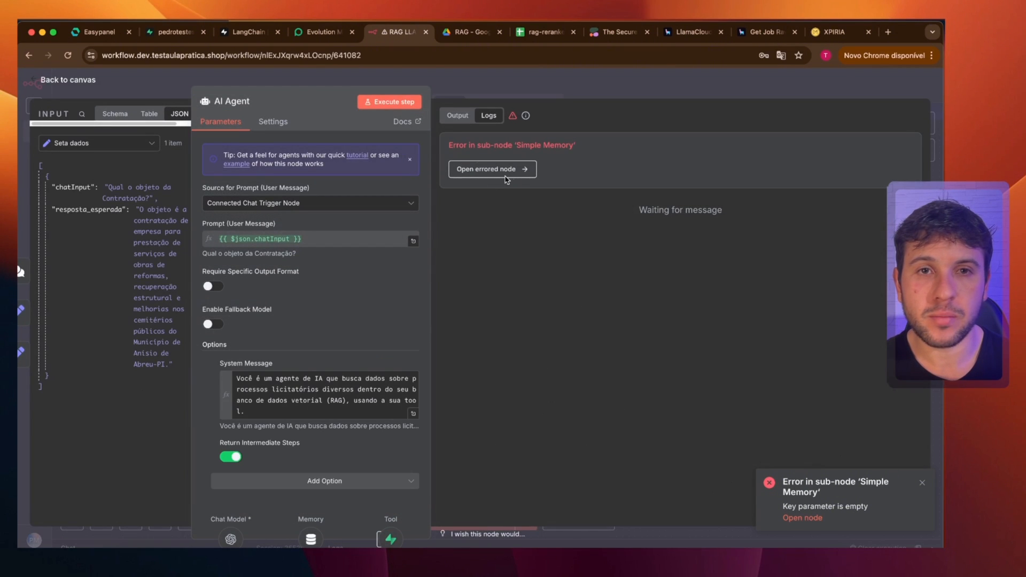
{"action": "left_click", "coordinate": [386, 76]}
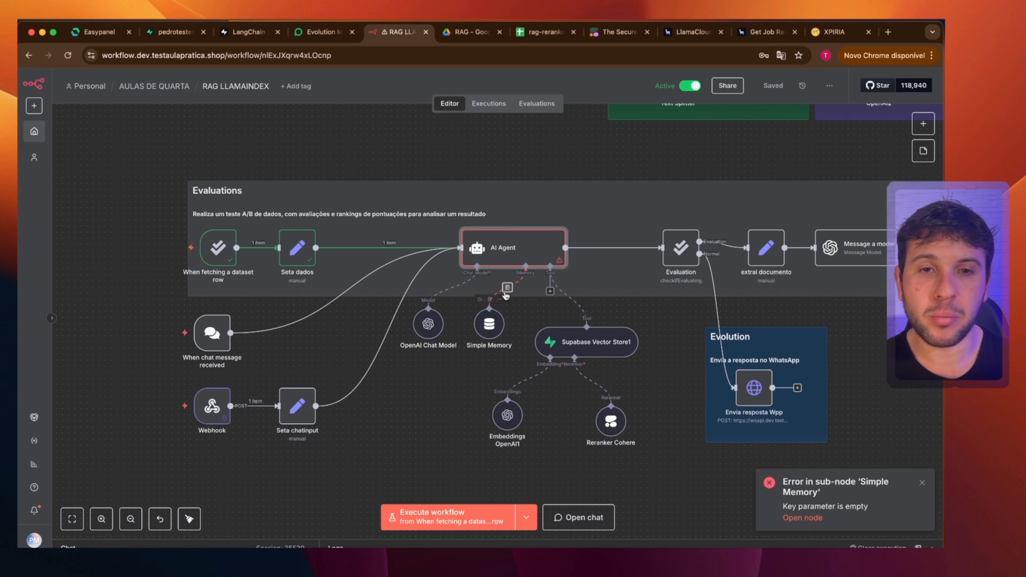
{"action": "left_click", "coordinate": [507, 289]}
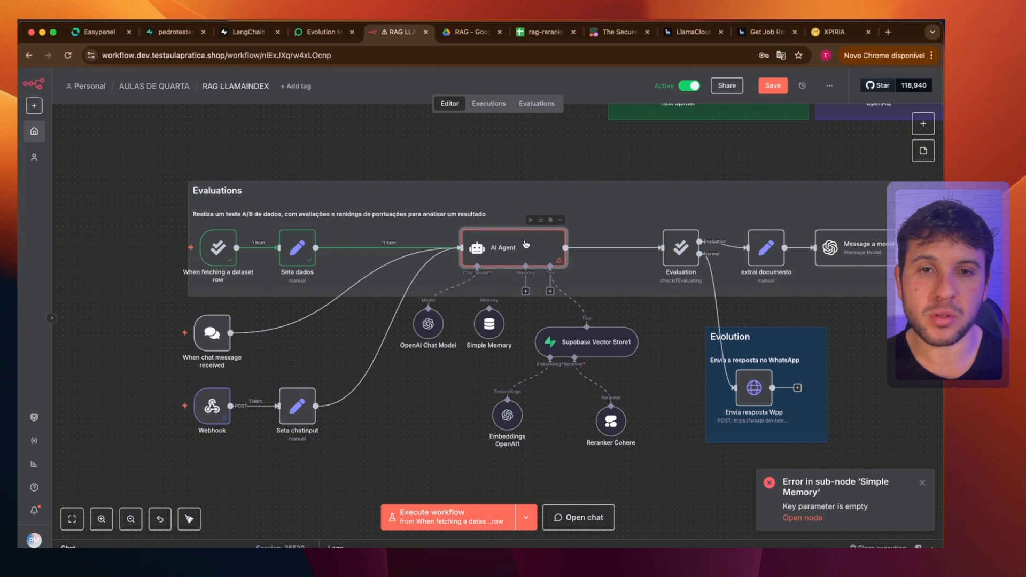
{"action": "scroll", "coordinate": [495, 326], "scroll_direction": "up", "scroll_amount": 3}
{"action": "double_click", "coordinate": [482, 322]}
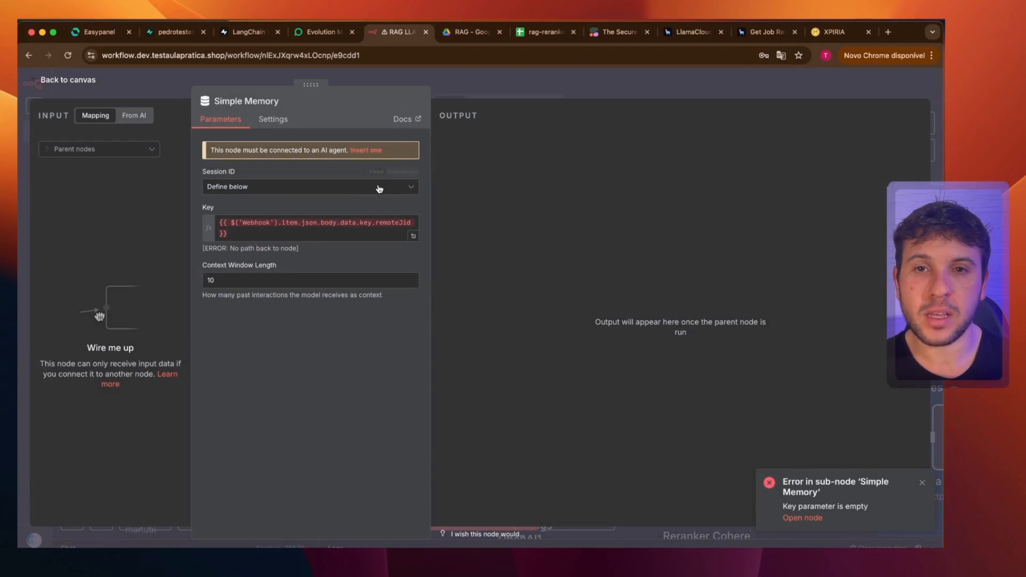
{"action": "left_click", "coordinate": [499, 78]}
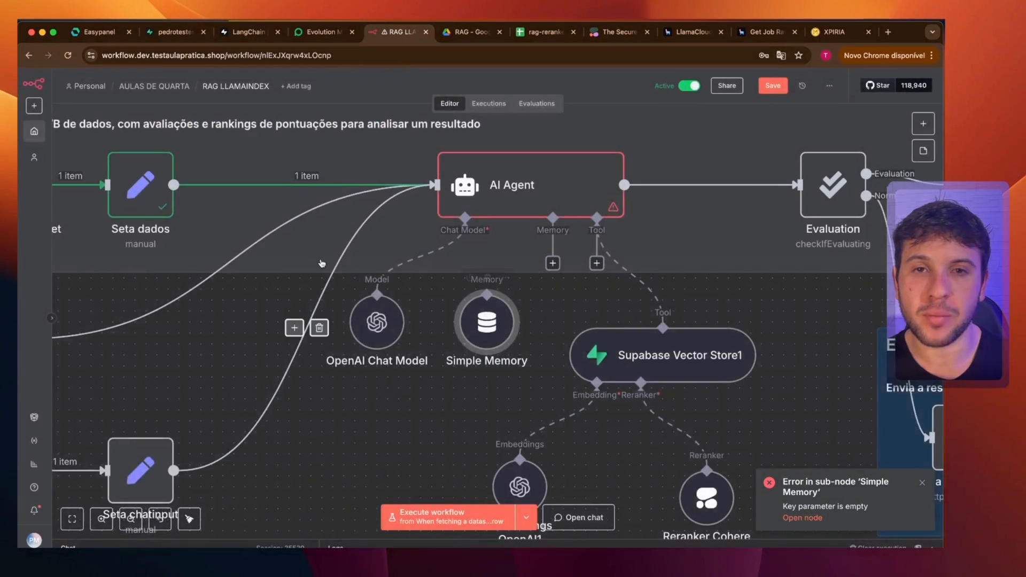
Rerun the workflow from the dataset trigger, highlight the row of evaluation nodes and stop the execution.
{"action": "scroll", "coordinate": [322, 263], "scroll_direction": "down", "scroll_amount": 3}
{"action": "scroll", "coordinate": [460, 264], "scroll_direction": "down", "scroll_amount": 1}
{"action": "left_click_drag", "start_coordinate": [766, 255], "coordinate": [445, 309]}
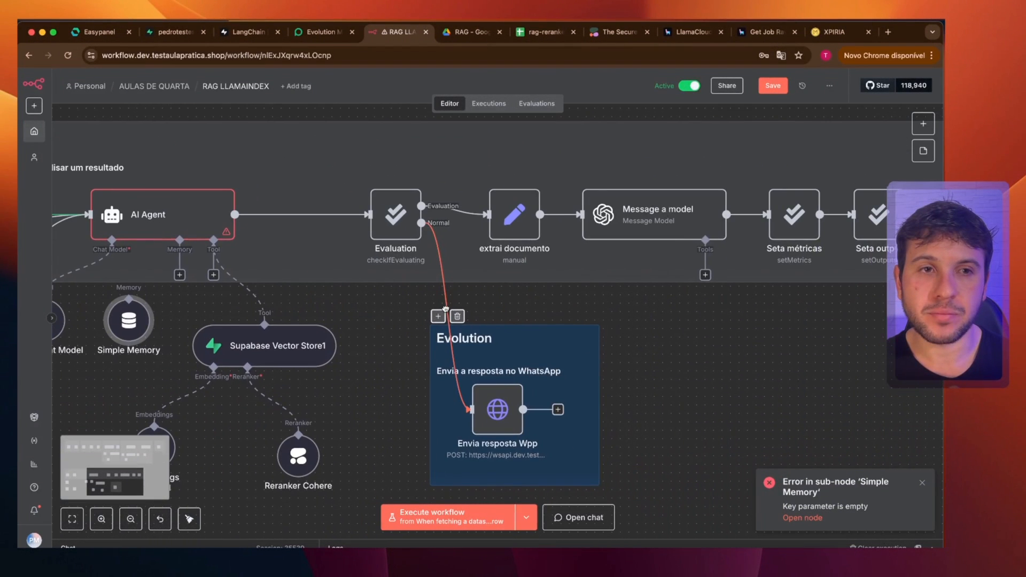
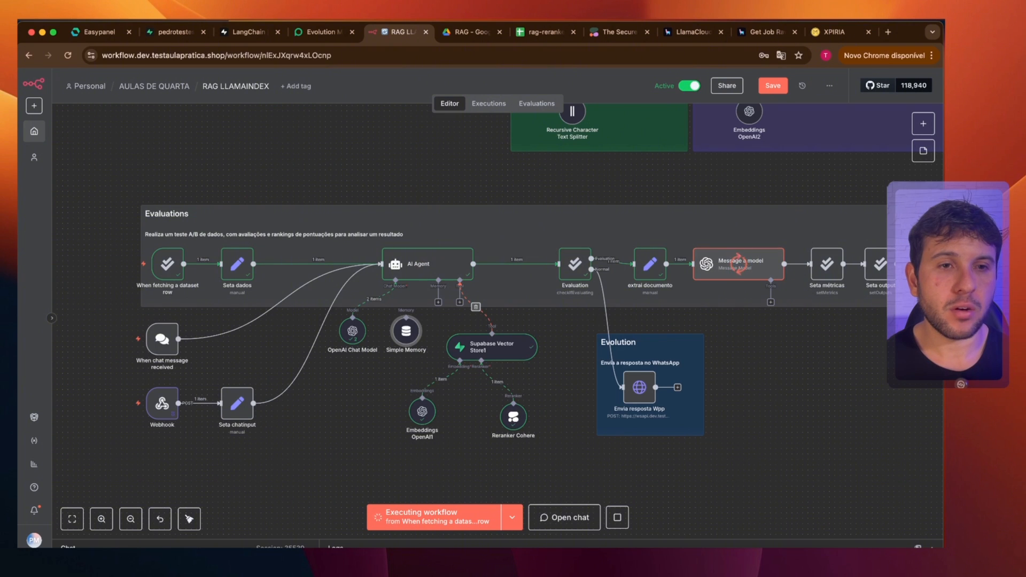
{"action": "left_click_drag", "start_coordinate": [916, 327], "coordinate": [123, 200]}
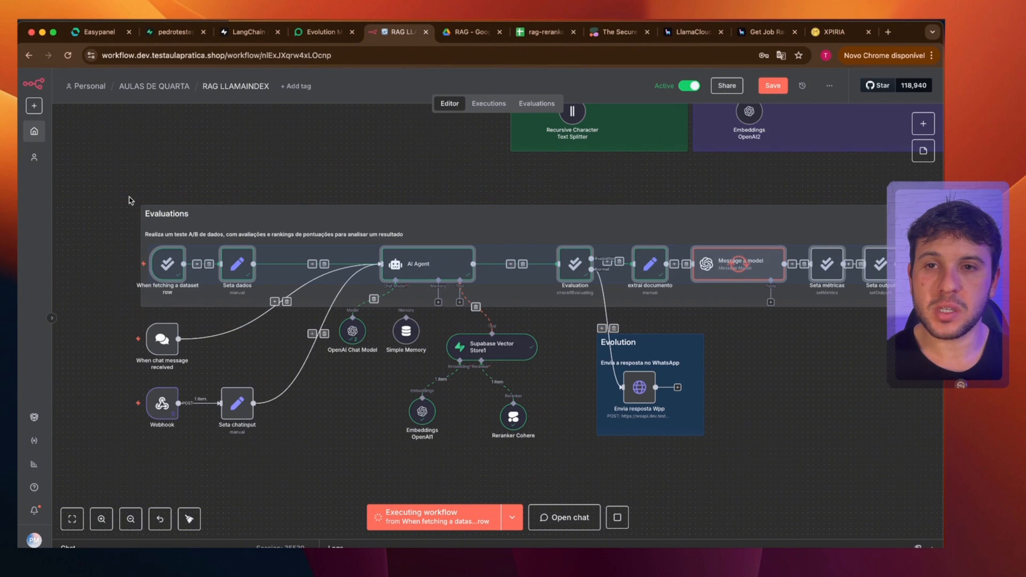
{"action": "left_click", "coordinate": [129, 198]}
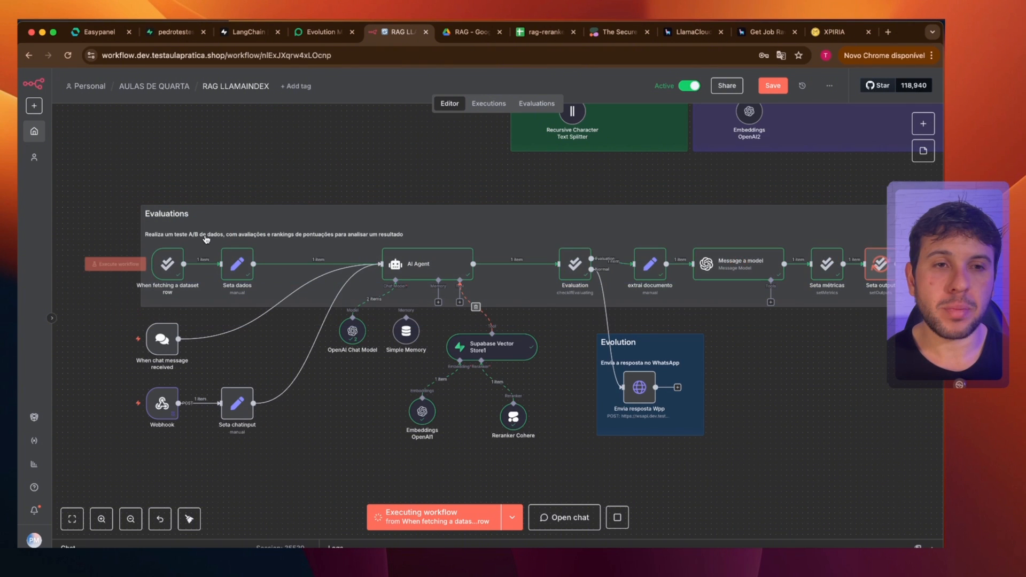
{"action": "left_click", "coordinate": [617, 518]}
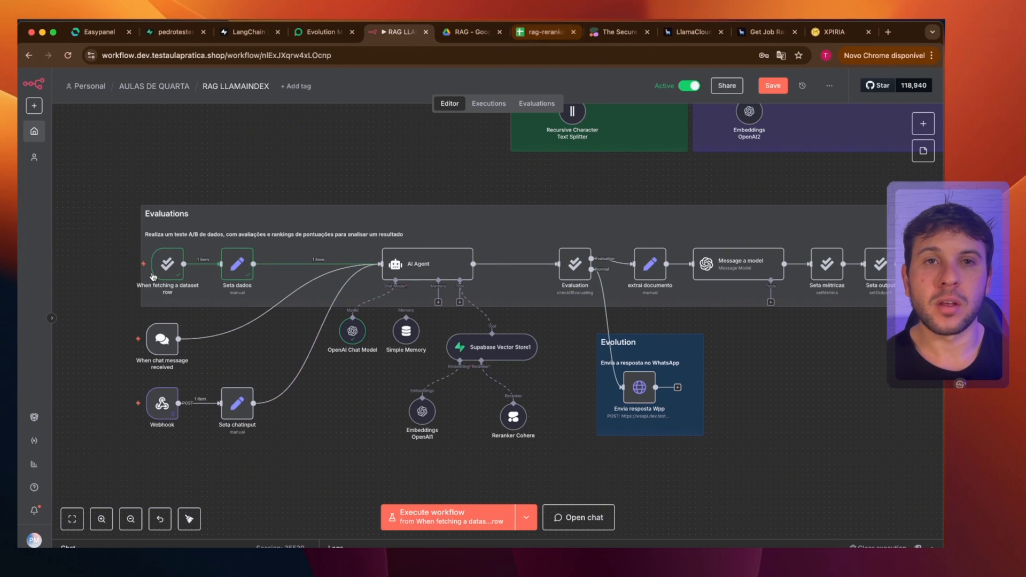
Add a second When fetching a dataset row trigger from the Evaluation triggers and remove it from the canvas again.
{"action": "mouse_move", "coordinate": [147, 275]}
{"action": "scroll", "coordinate": [129, 273], "scroll_direction": "up", "scroll_amount": 5}
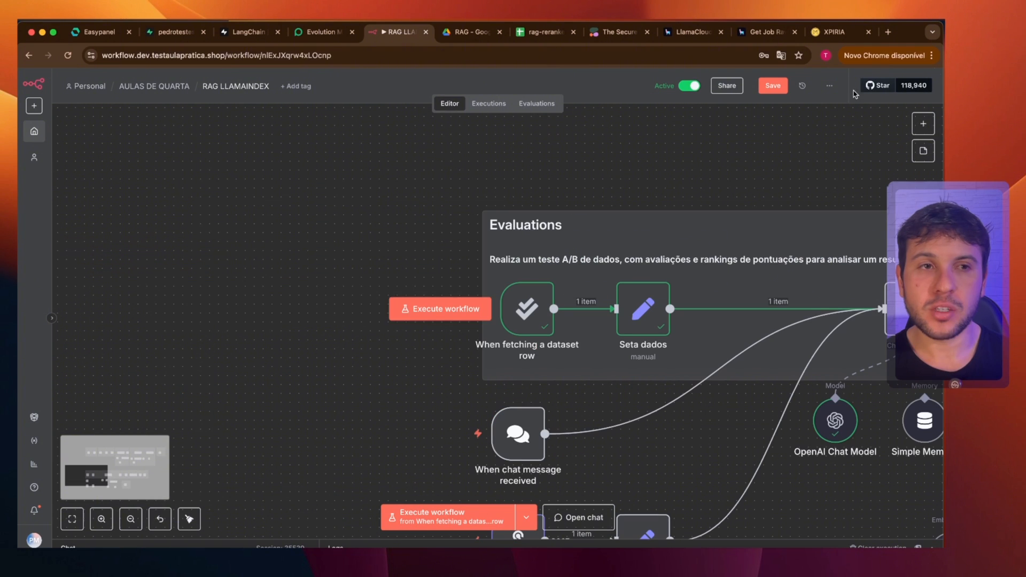
{"action": "left_click", "coordinate": [923, 123]}
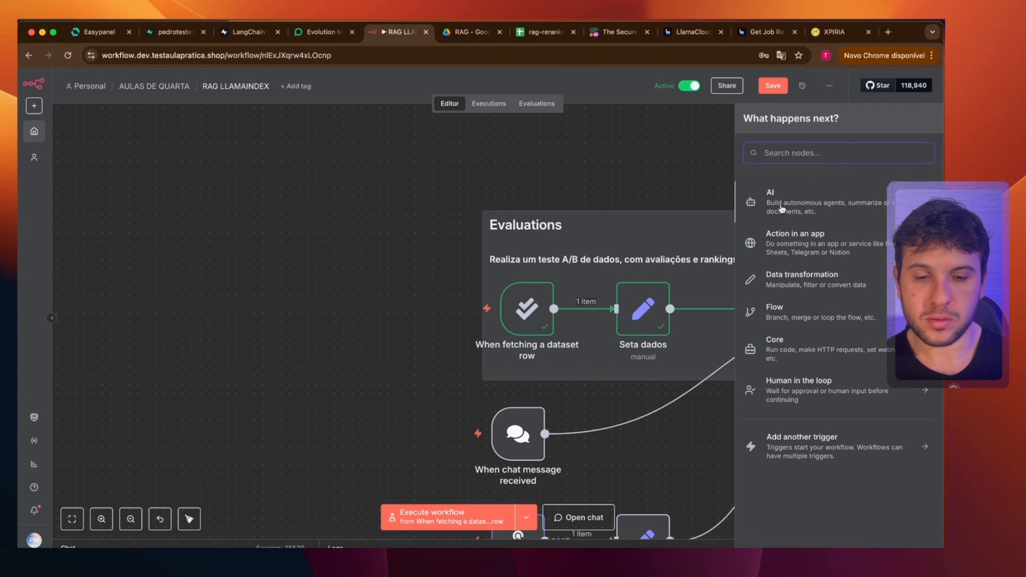
{"action": "type", "text": "eval"}
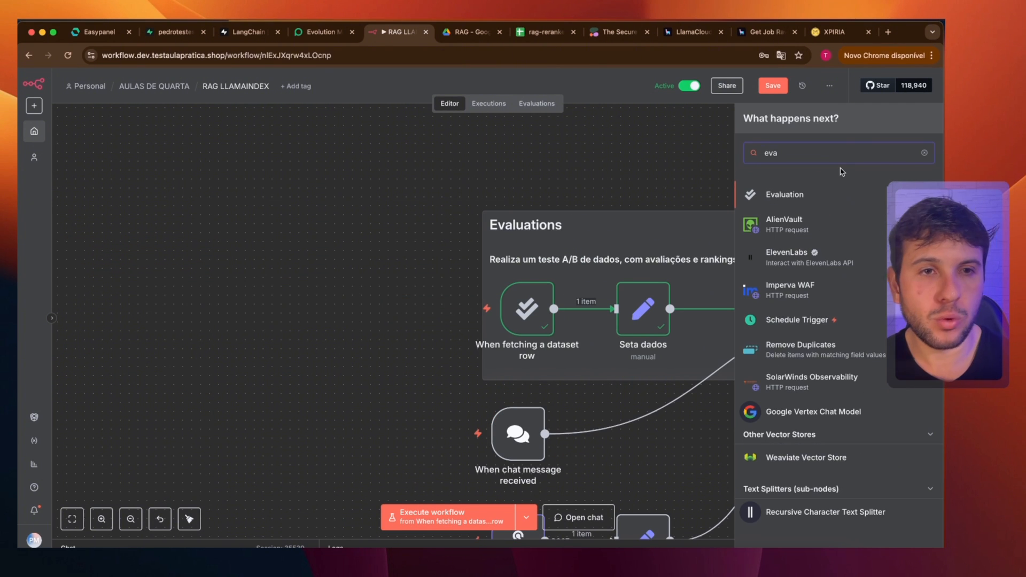
{"action": "left_click", "coordinate": [780, 194]}
{"action": "left_click", "coordinate": [765, 287]}
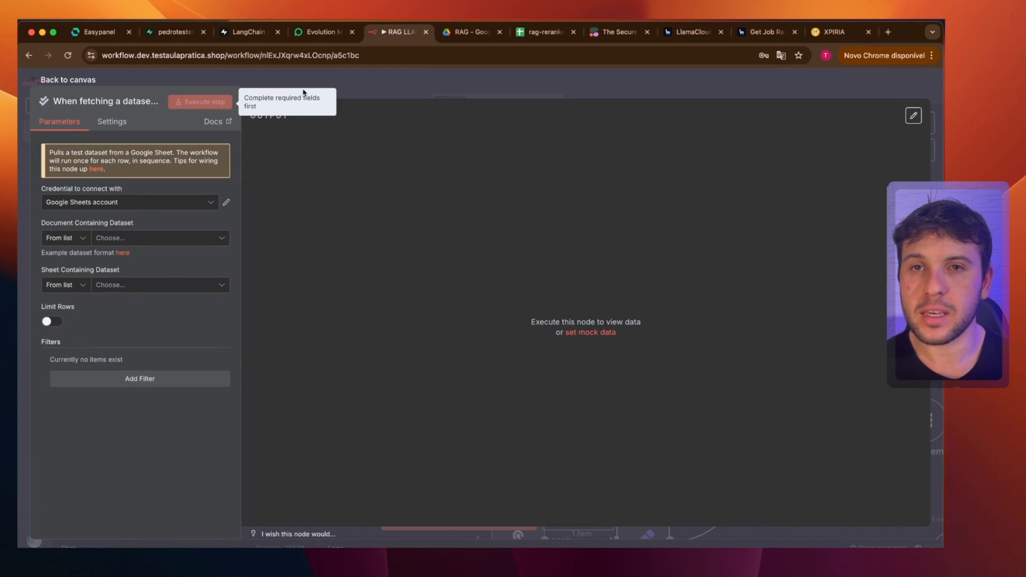
{"action": "left_click", "coordinate": [482, 93]}
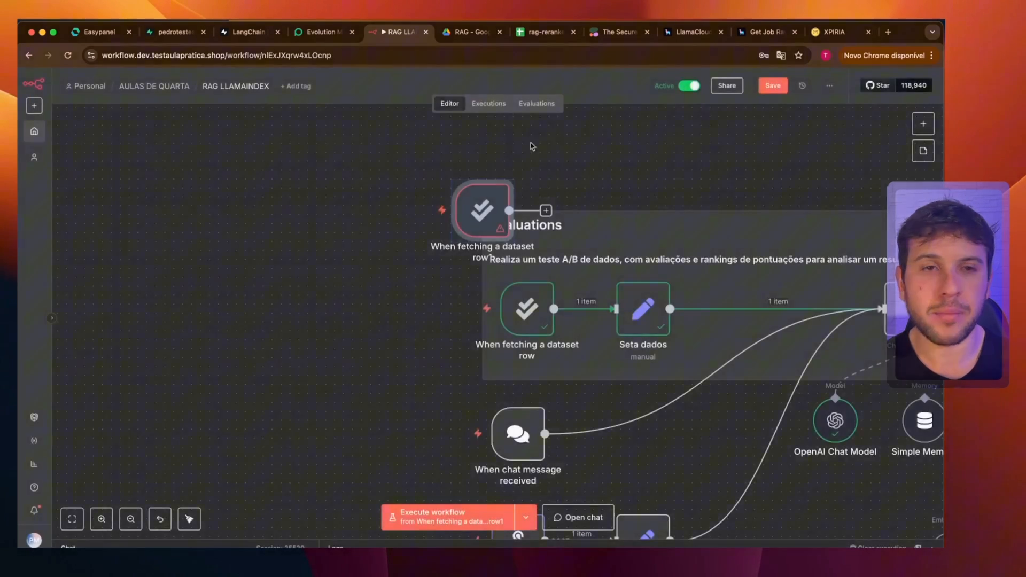
{"action": "left_click", "coordinate": [487, 170]}
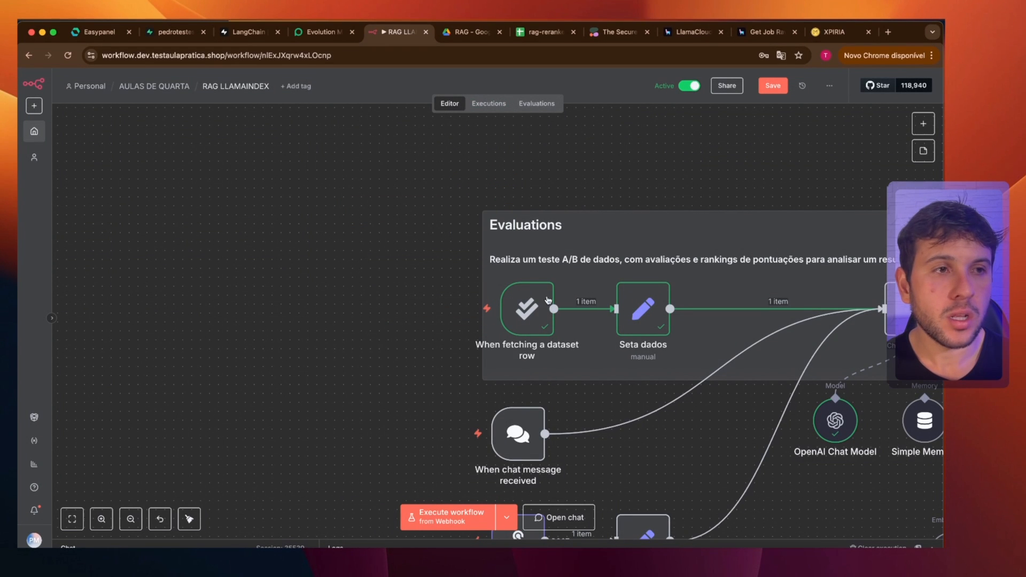
In the existing When fetching a dataset row trigger, select the rag-reranker document and the Google Sheets account credential.
{"action": "mouse_move", "coordinate": [528, 305]}
{"action": "scroll", "coordinate": [572, 366], "scroll_direction": "right", "scroll_amount": 3}
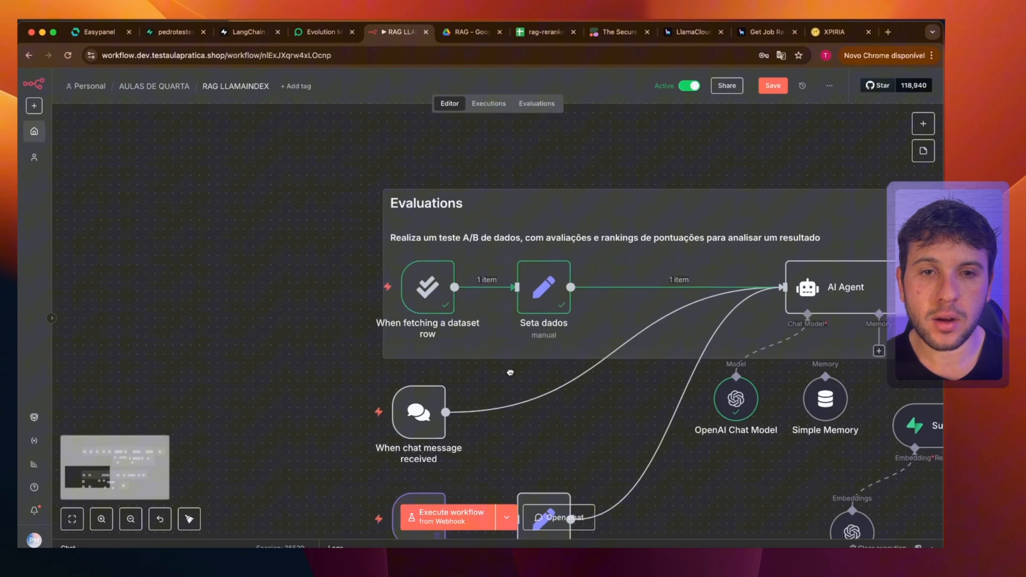
{"action": "double_click", "coordinate": [429, 291]}
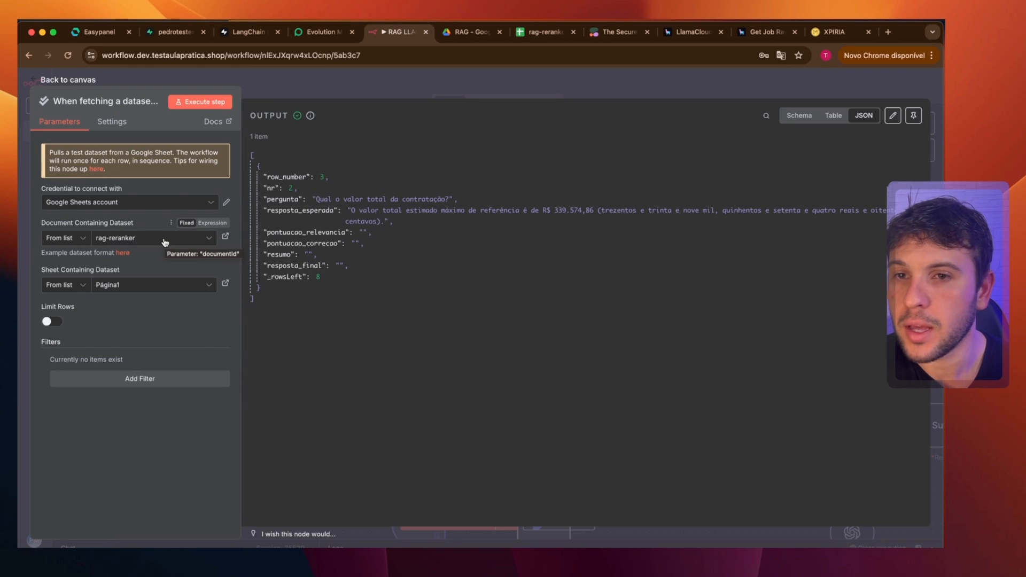
{"action": "left_click", "coordinate": [165, 237]}
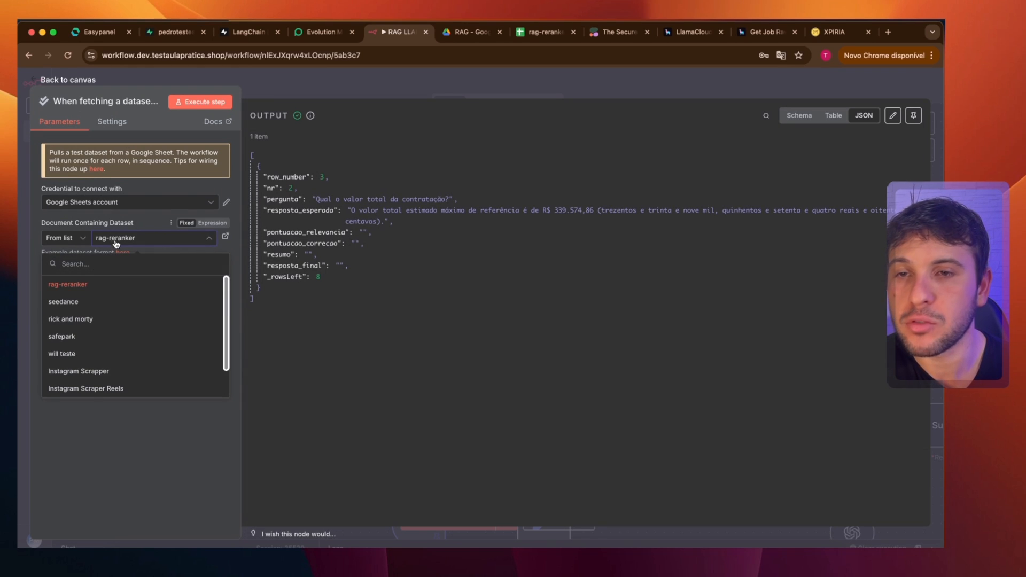
{"action": "left_click", "coordinate": [57, 288]}
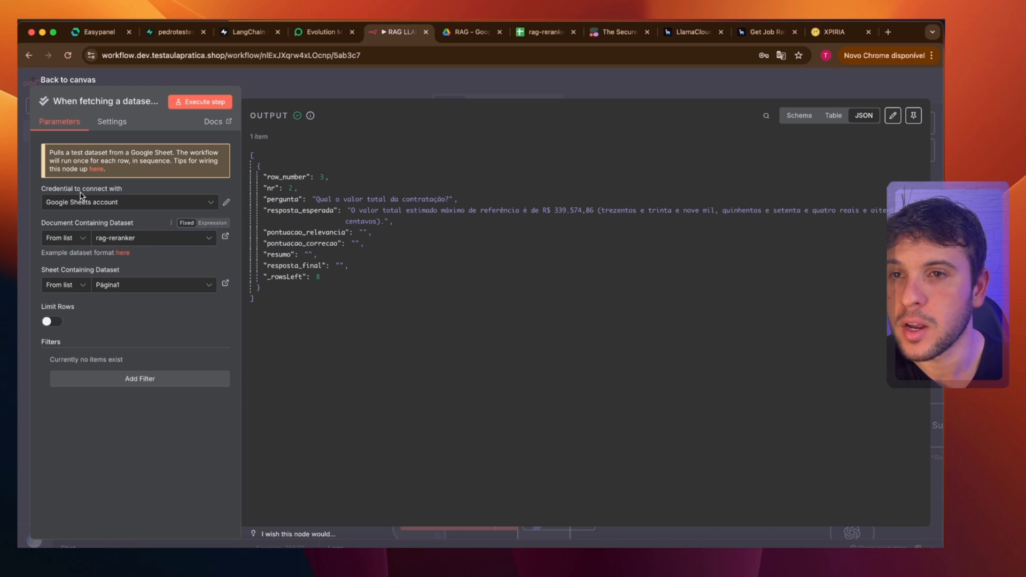
{"action": "left_click_drag", "start_coordinate": [38, 191], "coordinate": [129, 194]}
{"action": "left_click", "coordinate": [129, 202]}
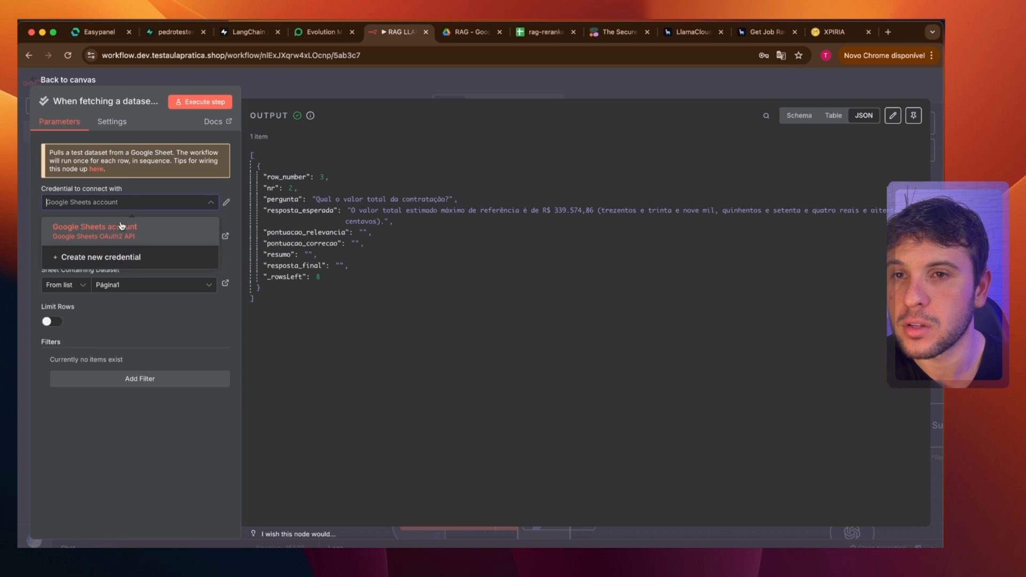
{"action": "left_click", "coordinate": [122, 229]}
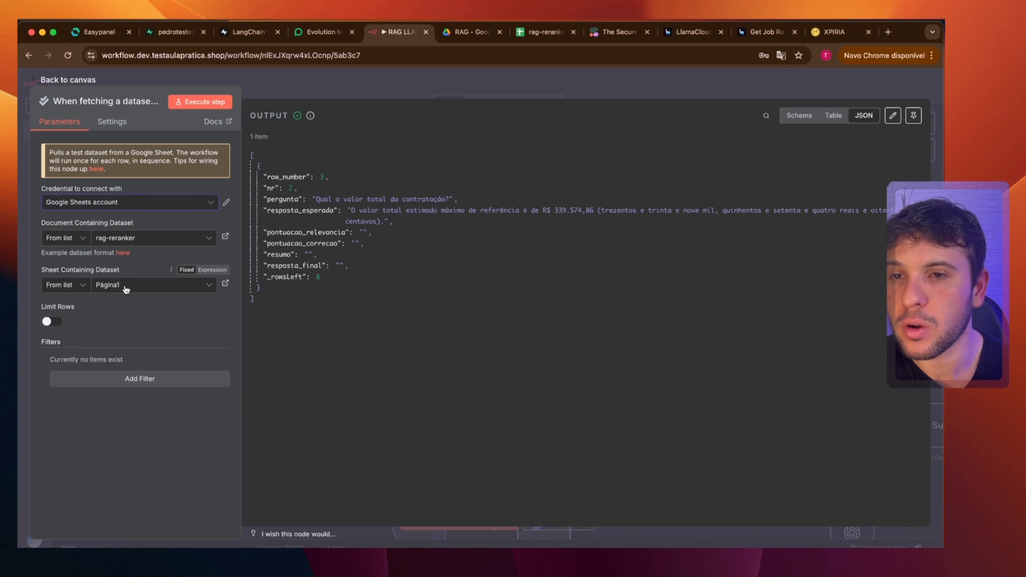
{"action": "left_click", "coordinate": [263, 85]}
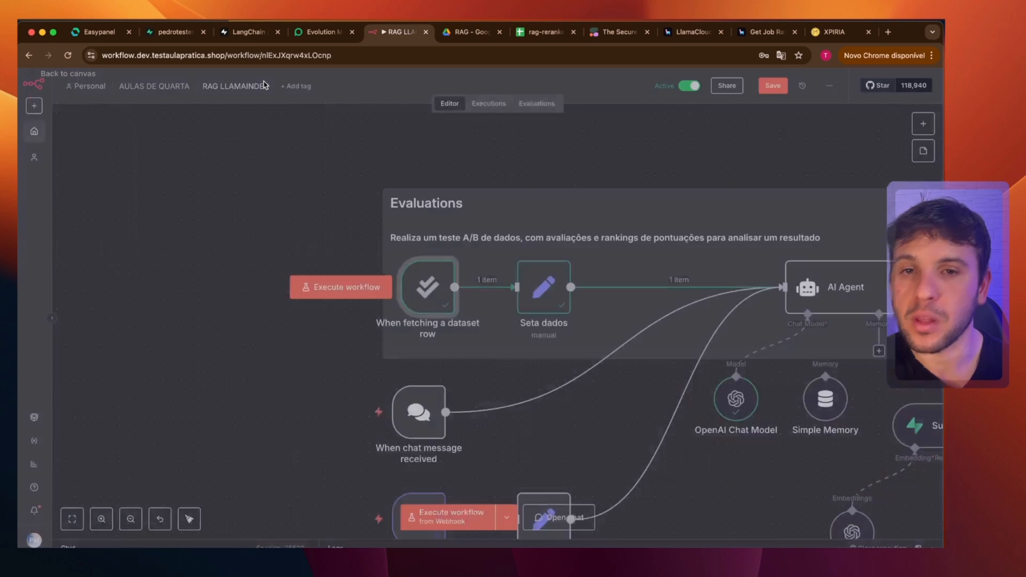
Compare the rows of the rag-reranker spreadsheet with the output of the When fetching a dataset row trigger.
{"action": "left_click", "coordinate": [534, 38]}
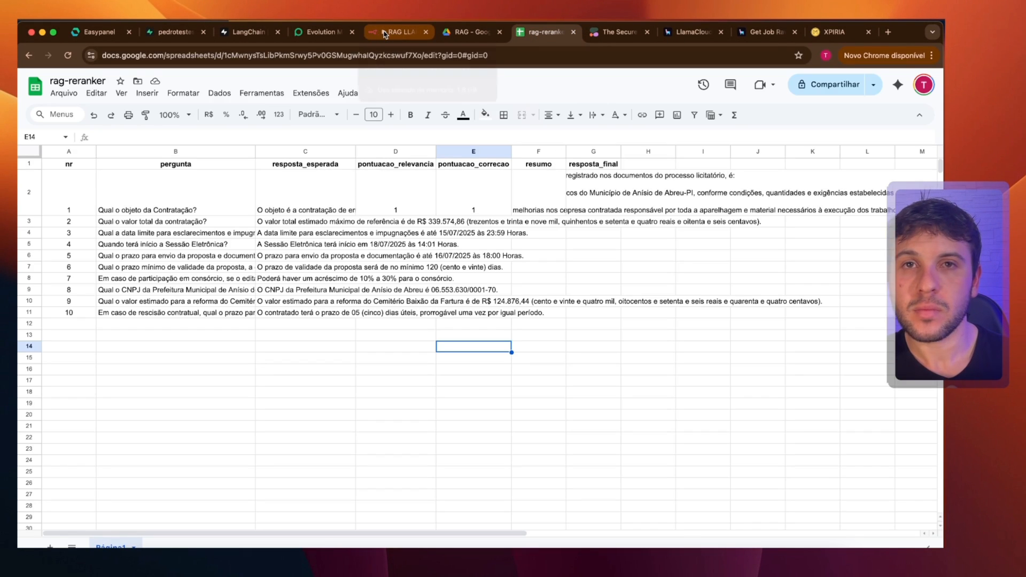
{"action": "left_click", "coordinate": [384, 33]}
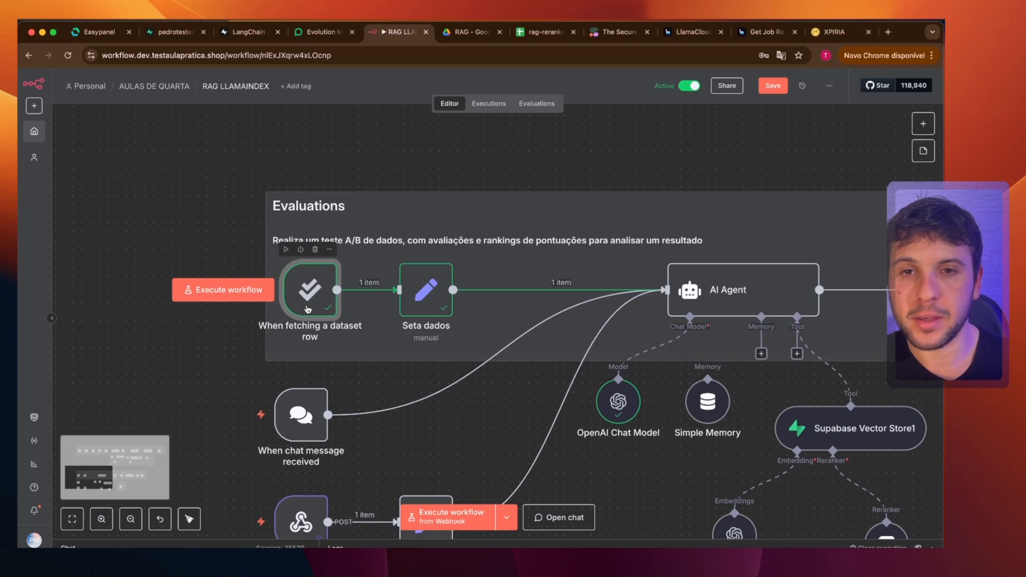
{"action": "double_click", "coordinate": [307, 309]}
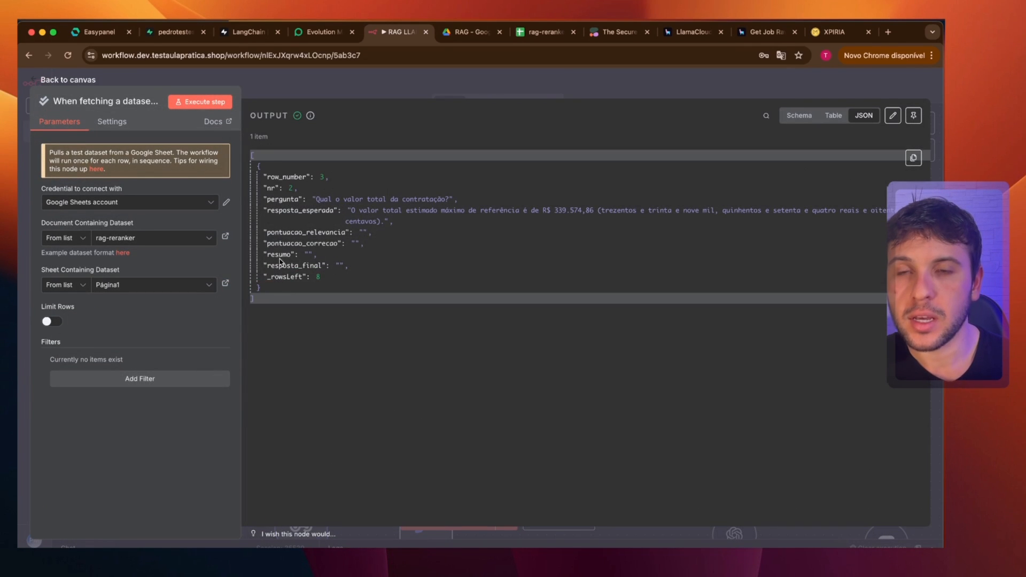
{"action": "left_click", "coordinate": [533, 33]}
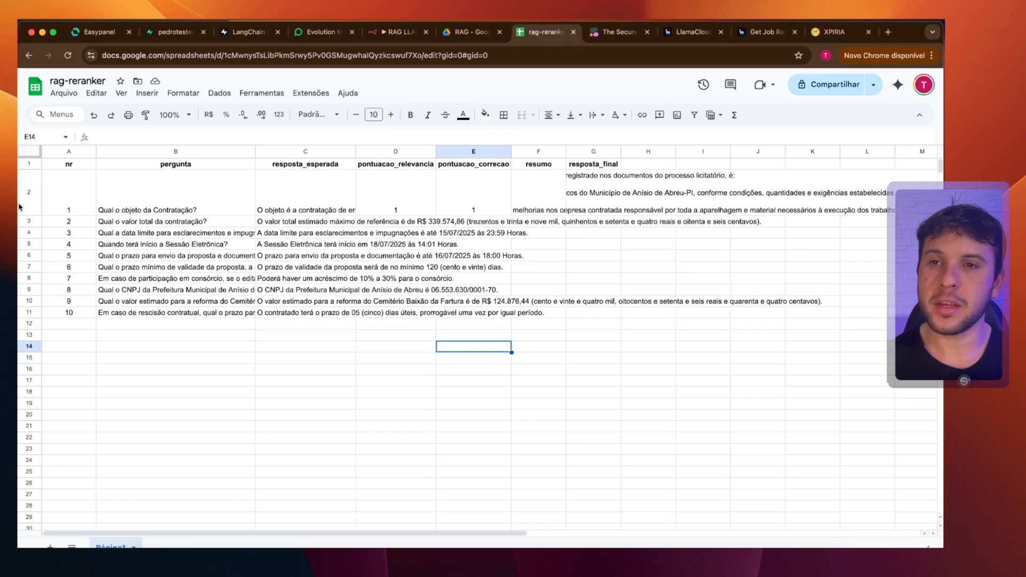
{"action": "left_click", "coordinate": [25, 190]}
{"action": "left_click", "coordinate": [400, 32]}
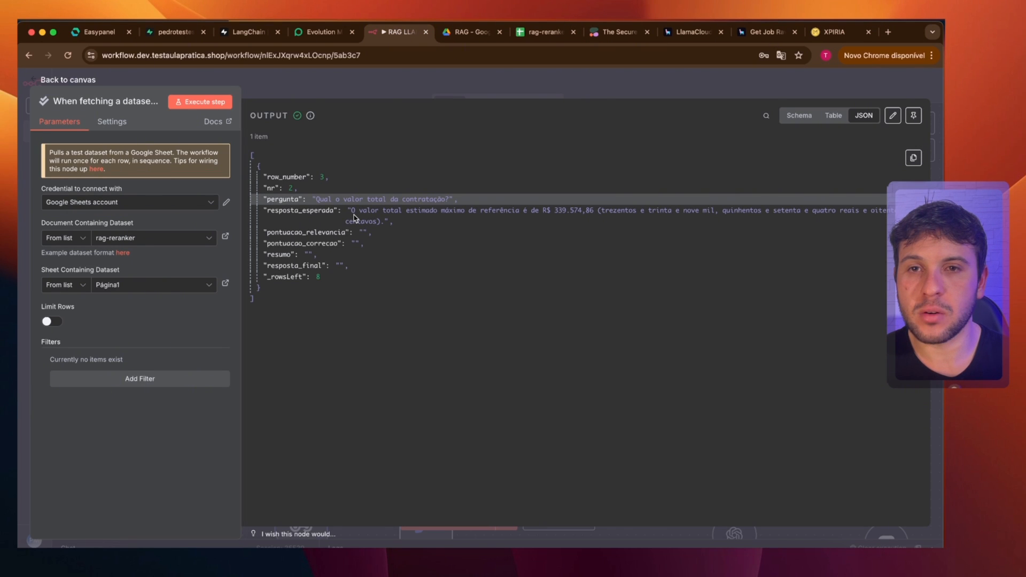
{"action": "left_click", "coordinate": [350, 83]}
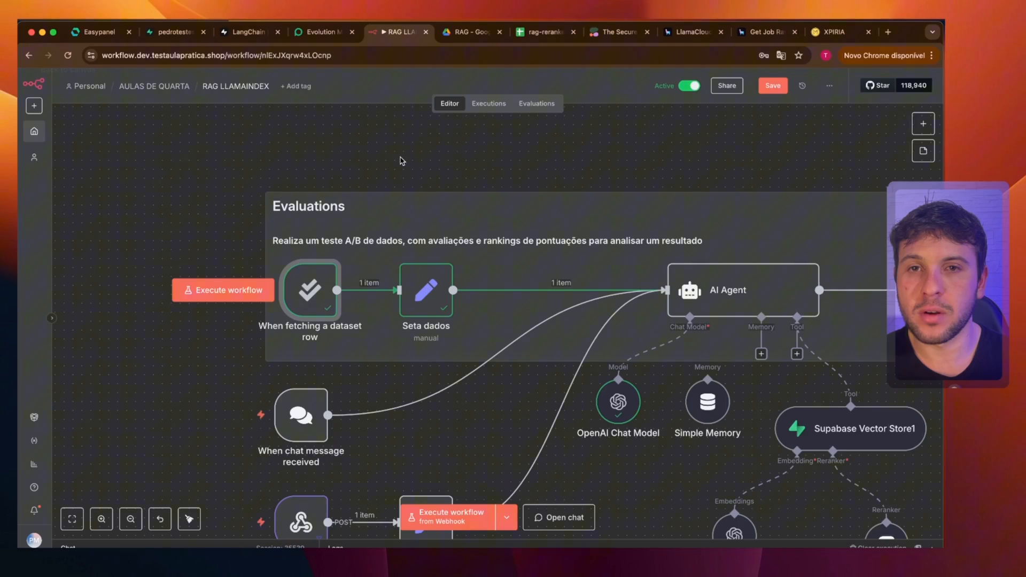
Inspect the Seta dados node's mapping of the chatInput and resposta_esperada fields.
{"action": "double_click", "coordinate": [426, 299]}
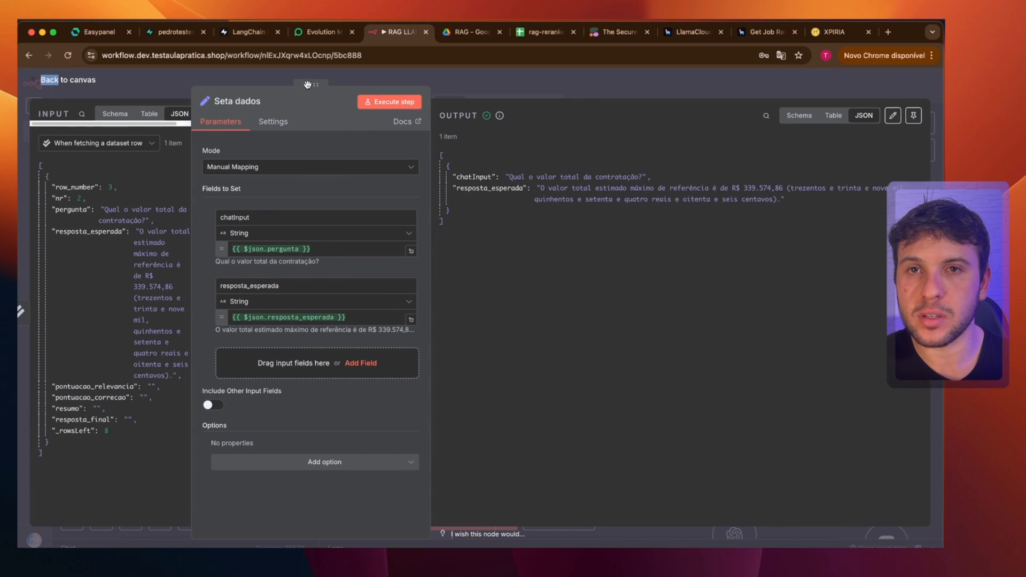
{"action": "left_click_drag", "start_coordinate": [307, 84], "coordinate": [470, 84]}
{"action": "double_click", "coordinate": [393, 217]}
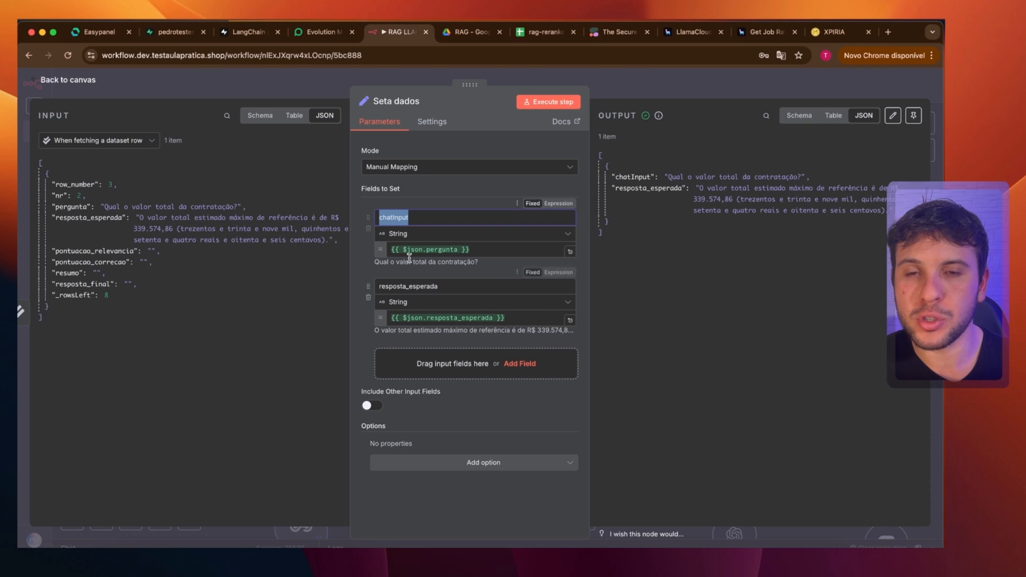
{"action": "double_click", "coordinate": [427, 286]}
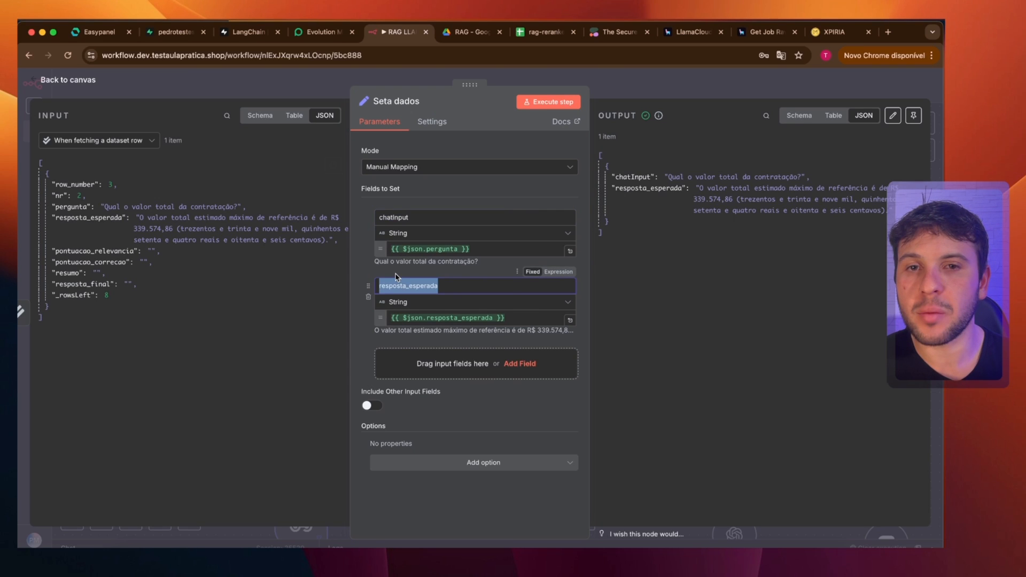
{"action": "key", "text": "Escape"}
Execute the AI Agent node on its own and recheck the Seta dados node's input and output.
{"action": "scroll", "coordinate": [870, 360], "scroll_direction": "right", "scroll_amount": 6}
{"action": "left_click", "coordinate": [418, 259]}
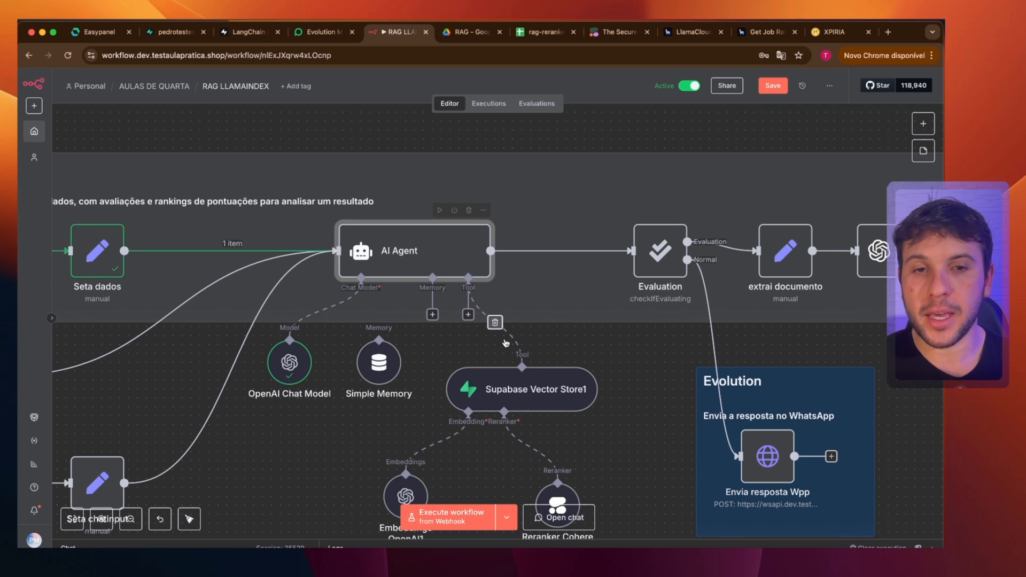
{"action": "scroll", "coordinate": [505, 343], "scroll_direction": "down", "scroll_amount": 4}
{"action": "left_click", "coordinate": [448, 163]}
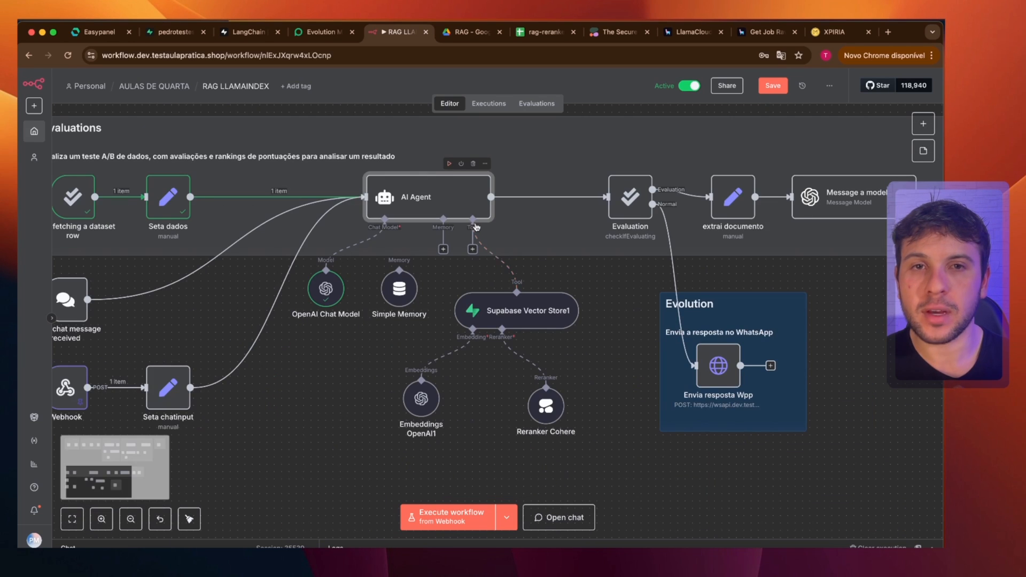
{"action": "double_click", "coordinate": [167, 196]}
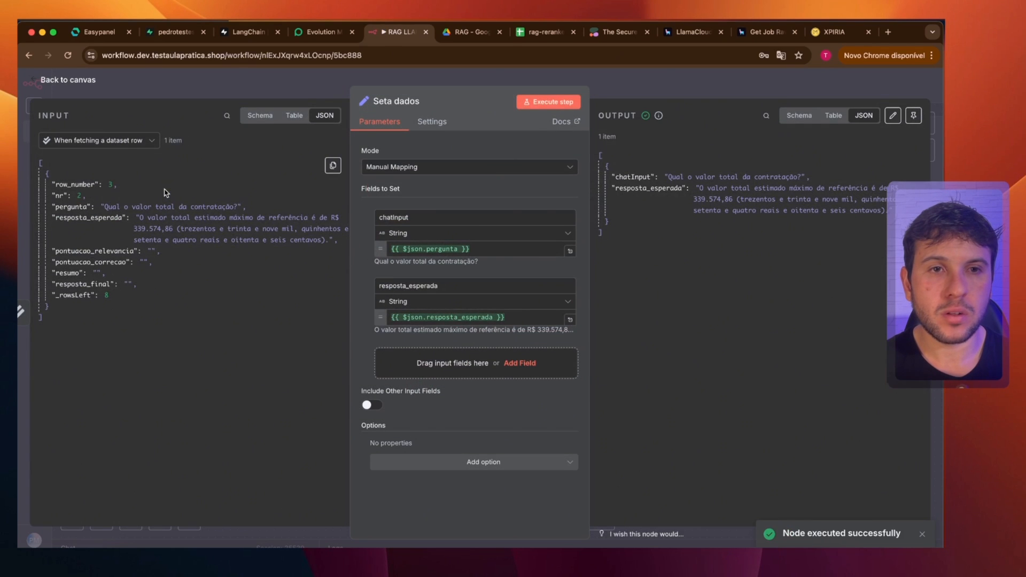
{"action": "key", "text": "Escape"}
Look up the Check If Evaluating action among the Evaluation actions and close the node list without adding anything.
{"action": "scroll", "coordinate": [550, 284], "scroll_direction": "right", "scroll_amount": 3}
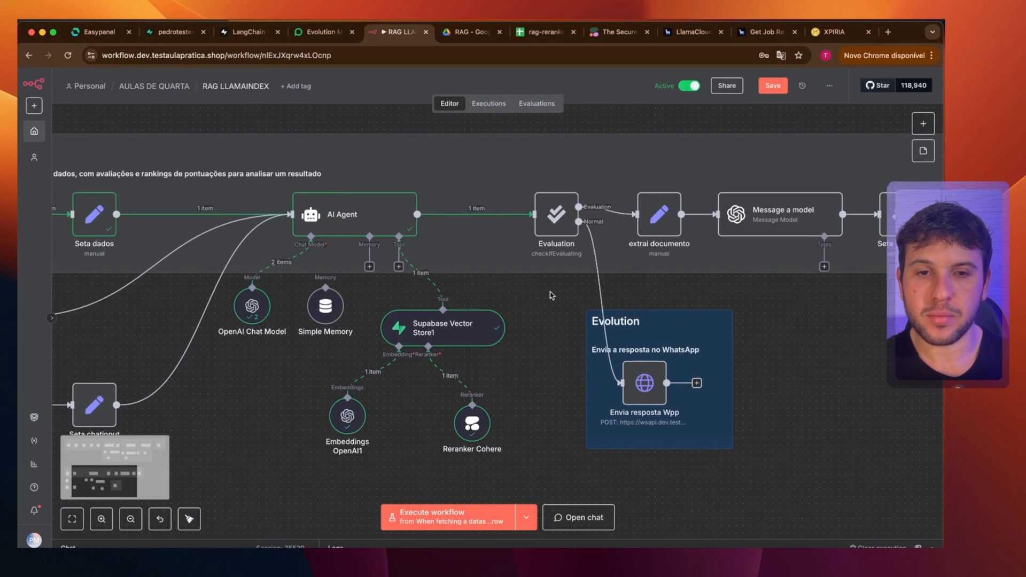
{"action": "scroll", "coordinate": [551, 295], "scroll_direction": "right", "scroll_amount": 3}
{"action": "scroll", "coordinate": [457, 316], "scroll_direction": "up", "scroll_amount": 2}
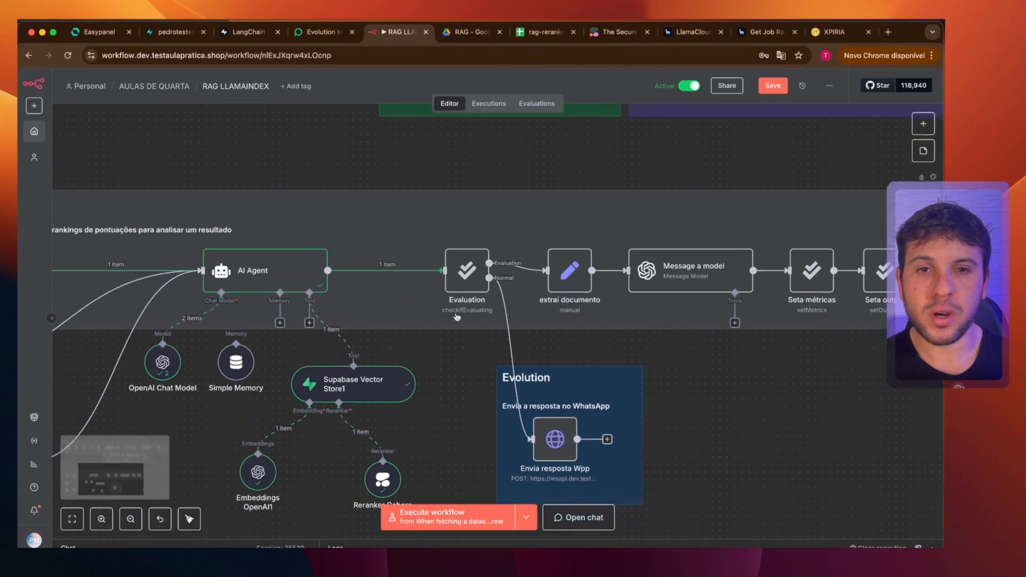
{"action": "scroll", "coordinate": [455, 319], "scroll_direction": "up", "scroll_amount": 2}
{"action": "scroll", "coordinate": [439, 324], "scroll_direction": "right", "scroll_amount": 2}
{"action": "scroll", "coordinate": [416, 333], "scroll_direction": "up", "scroll_amount": 5}
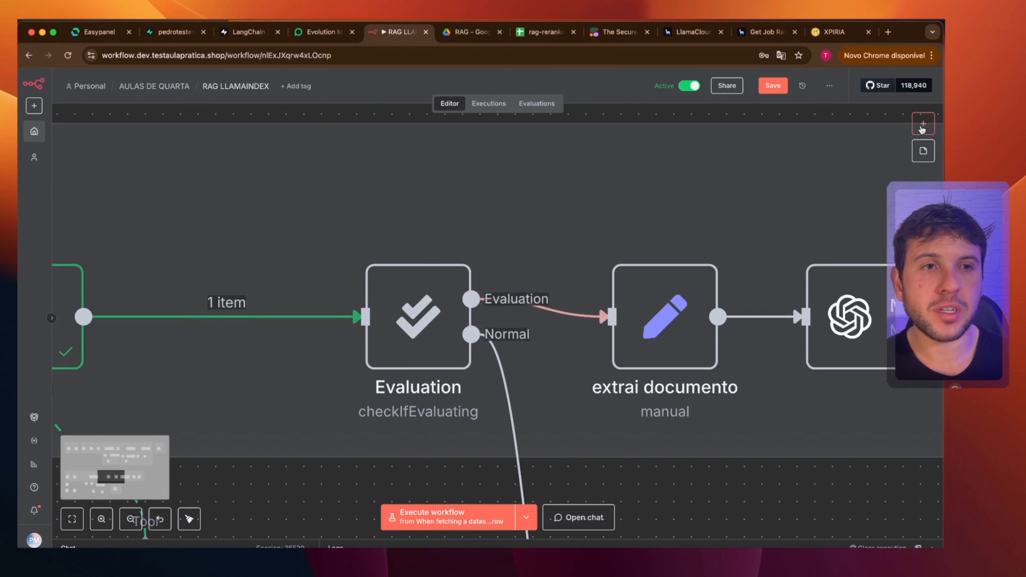
{"action": "left_click", "coordinate": [922, 124]}
{"action": "type", "text": "eval"}
{"action": "left_click", "coordinate": [811, 196]}
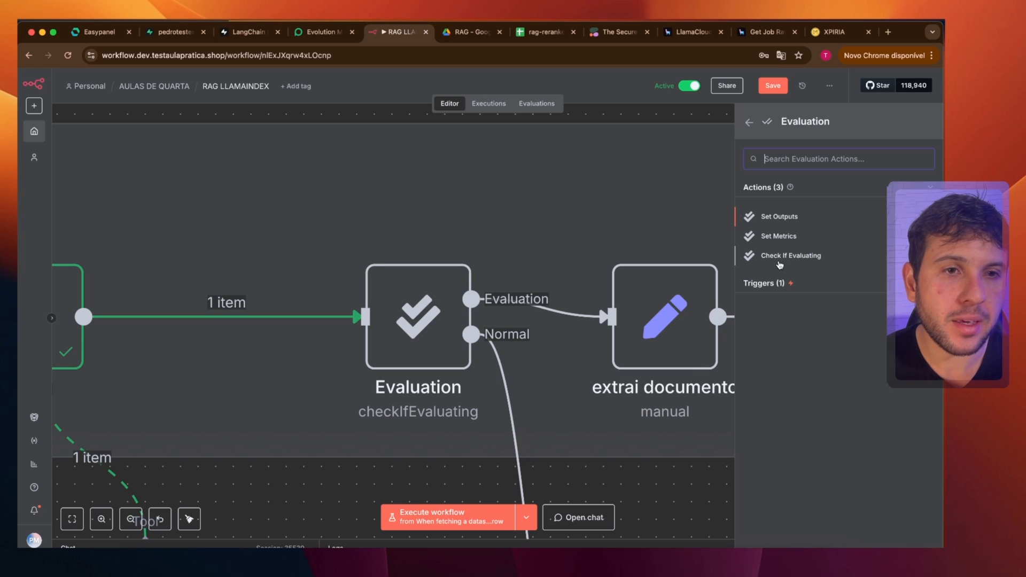
{"action": "left_click", "coordinate": [396, 209]}
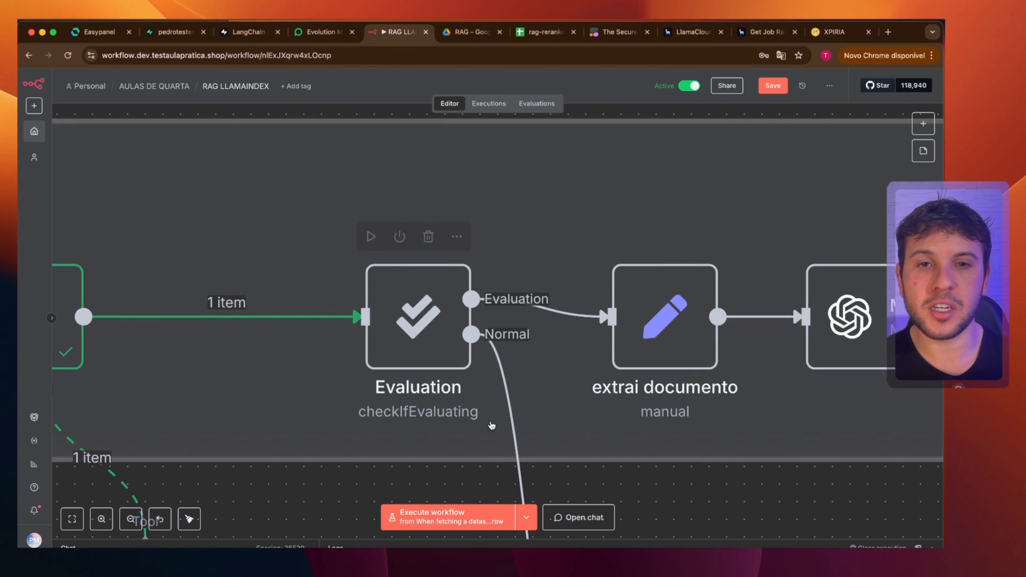
Move the Evaluation node slightly closer to the extrai documento node.
{"action": "scroll", "coordinate": [506, 426], "scroll_direction": "down", "scroll_amount": 3}
{"action": "scroll", "coordinate": [477, 384], "scroll_direction": "down", "scroll_amount": 2}
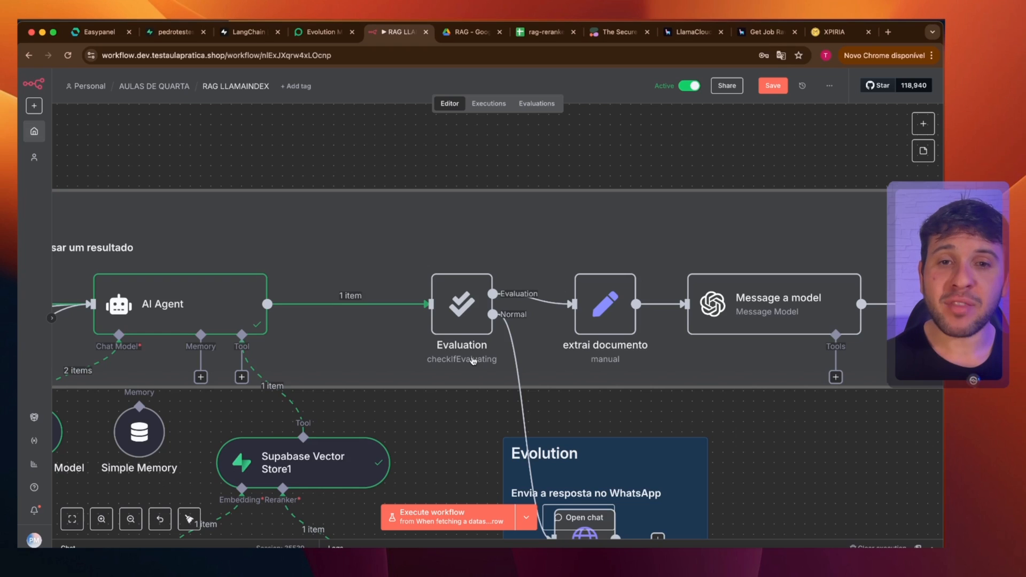
{"action": "mouse_move", "coordinate": [468, 319]}
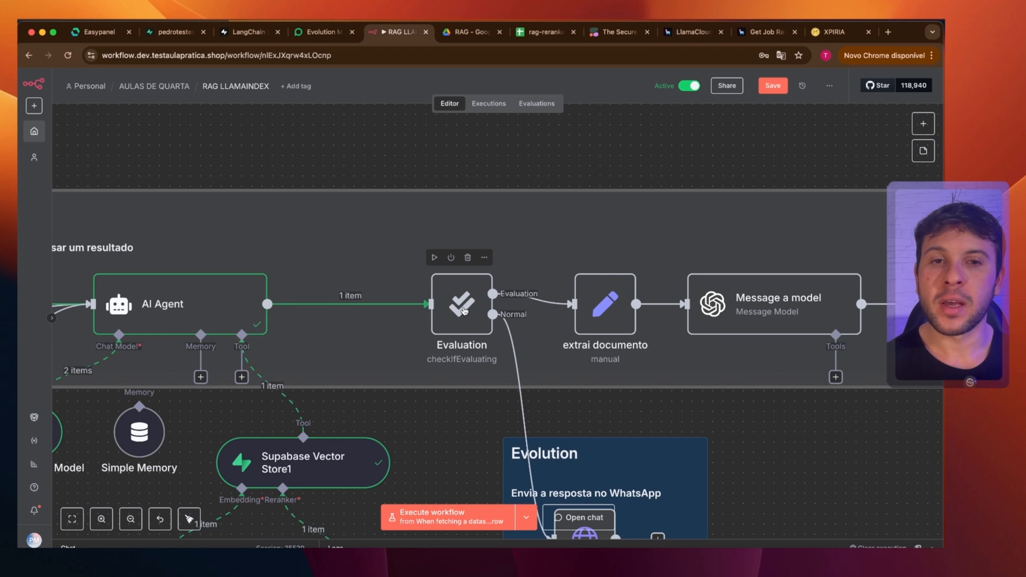
{"action": "left_click_drag", "start_coordinate": [464, 310], "coordinate": [484, 307]}
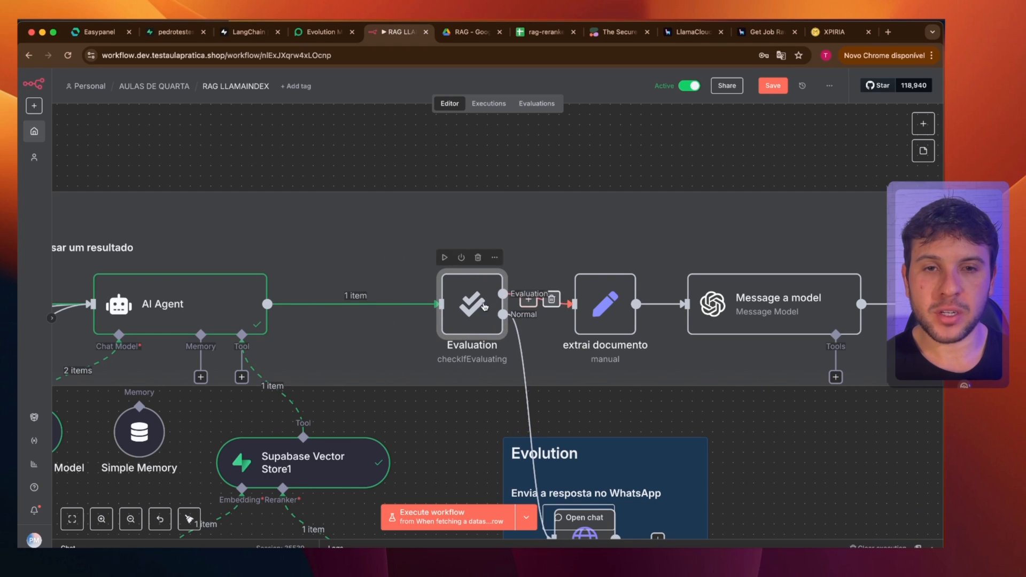
Highlight the Evolution group on the Evaluation node's Normal branch and the Webhook and Seta chatinput nodes.
{"action": "scroll", "coordinate": [387, 249], "scroll_direction": "down", "scroll_amount": 5}
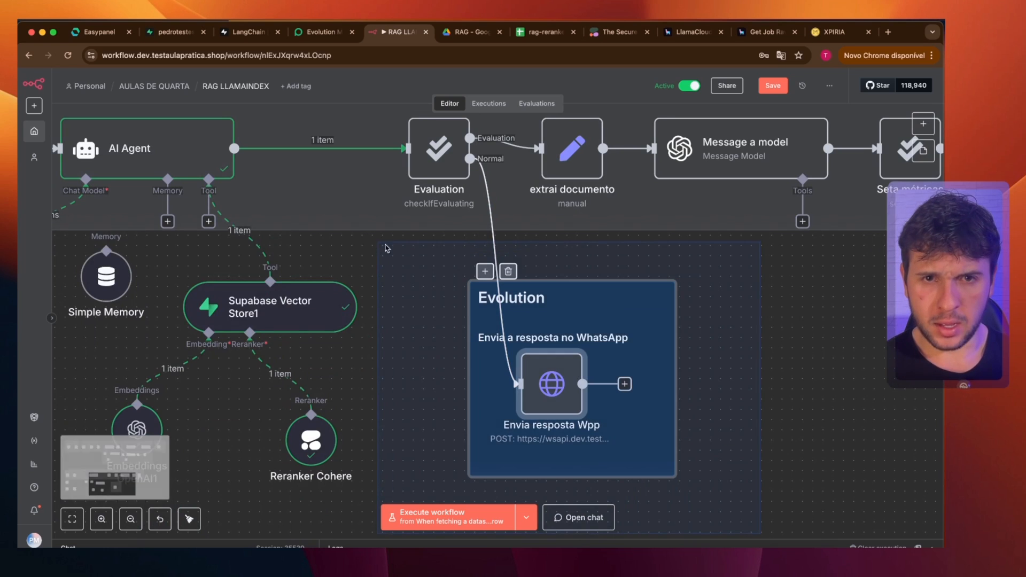
{"action": "left_click", "coordinate": [445, 263]}
{"action": "left_click_drag", "start_coordinate": [457, 275], "coordinate": [732, 271]}
{"action": "scroll", "coordinate": [711, 274], "scroll_direction": "down", "scroll_amount": 4}
{"action": "mouse_move", "coordinate": [693, 325]}
{"action": "left_mouse_down"}
{"action": "mouse_move", "coordinate": [679, 339]}
{"action": "mouse_move", "coordinate": [705, 310]}
{"action": "left_mouse_up"}
{"action": "left_click_drag", "start_coordinate": [324, 373], "coordinate": [406, 394]}
{"action": "left_click_drag", "start_coordinate": [481, 399], "coordinate": [345, 386]}
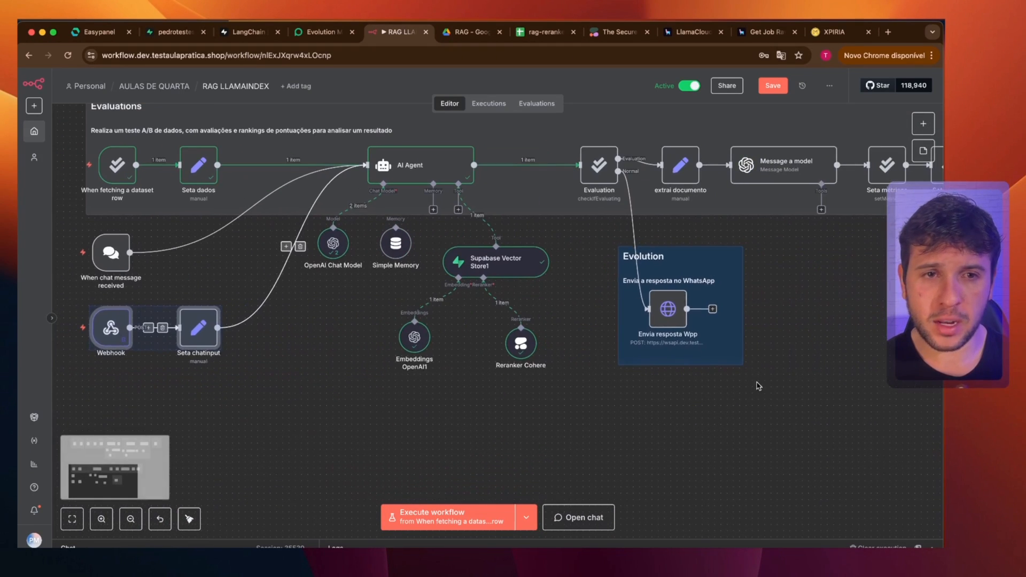
Execute the Evaluation node on its own with the AI Agent's output.
{"action": "left_click_drag", "start_coordinate": [758, 384], "coordinate": [403, 356]}
{"action": "scroll", "coordinate": [441, 323], "scroll_direction": "up", "scroll_amount": 3}
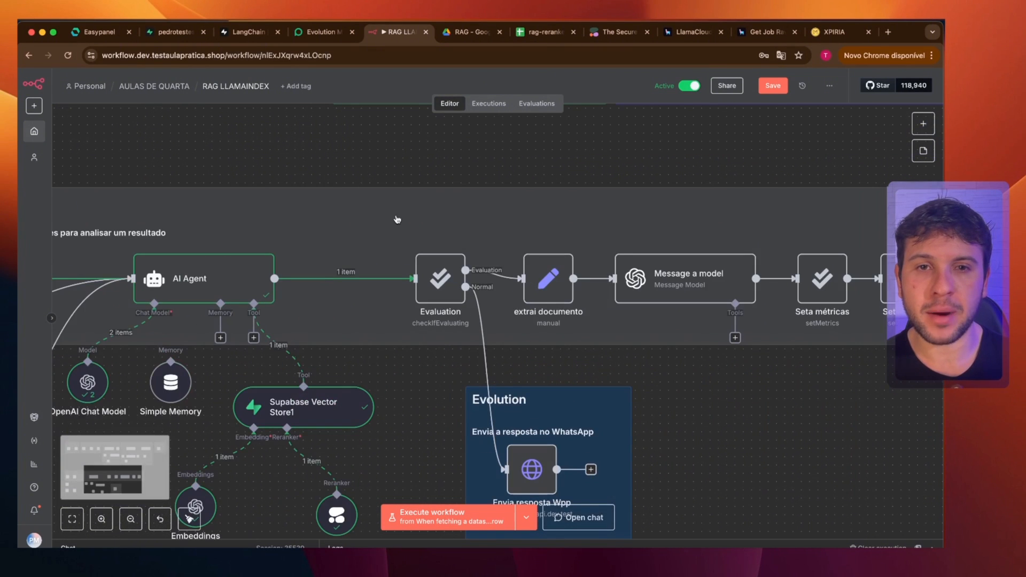
{"action": "left_click", "coordinate": [419, 241]}
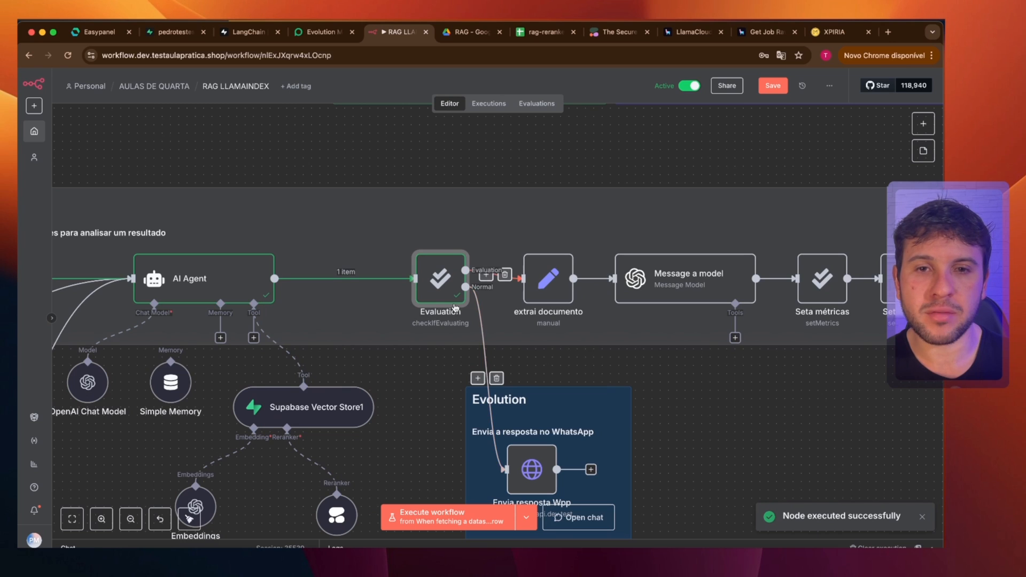
Review the documents field expression in the extrai documento node and return to the canvas.
{"action": "double_click", "coordinate": [440, 283]}
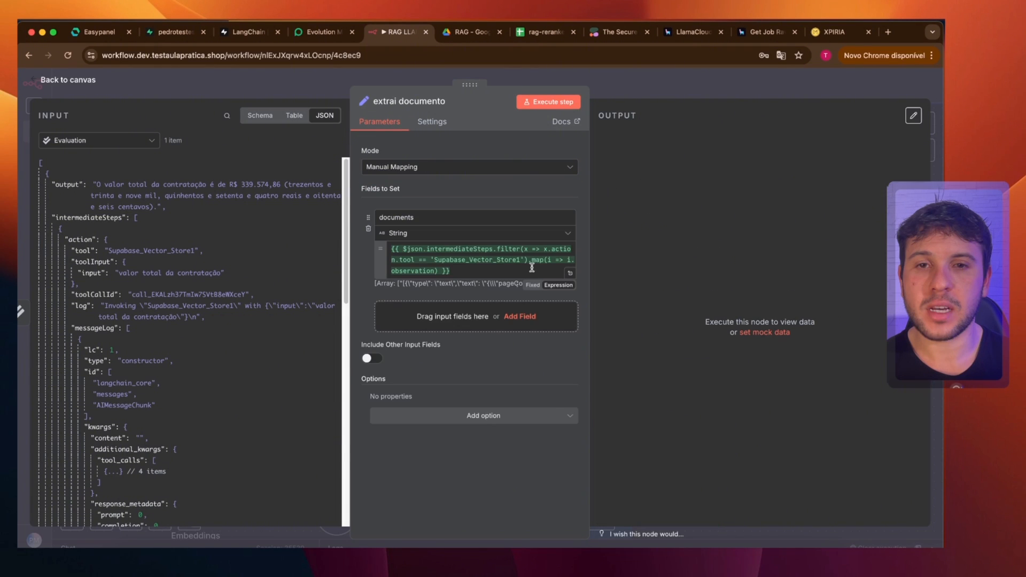
{"action": "key", "text": "Escape"}
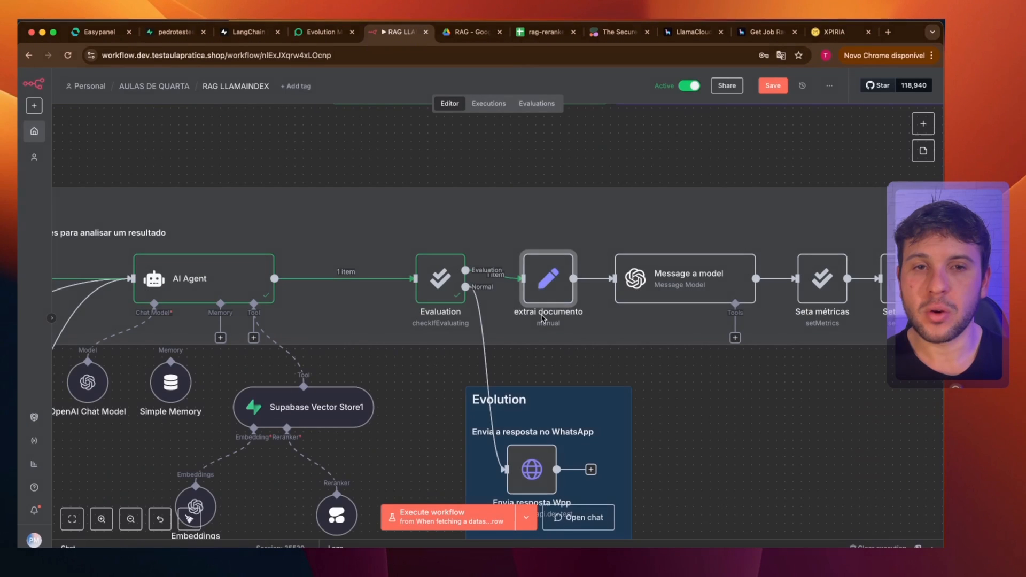
{"action": "double_click", "coordinate": [541, 317]}
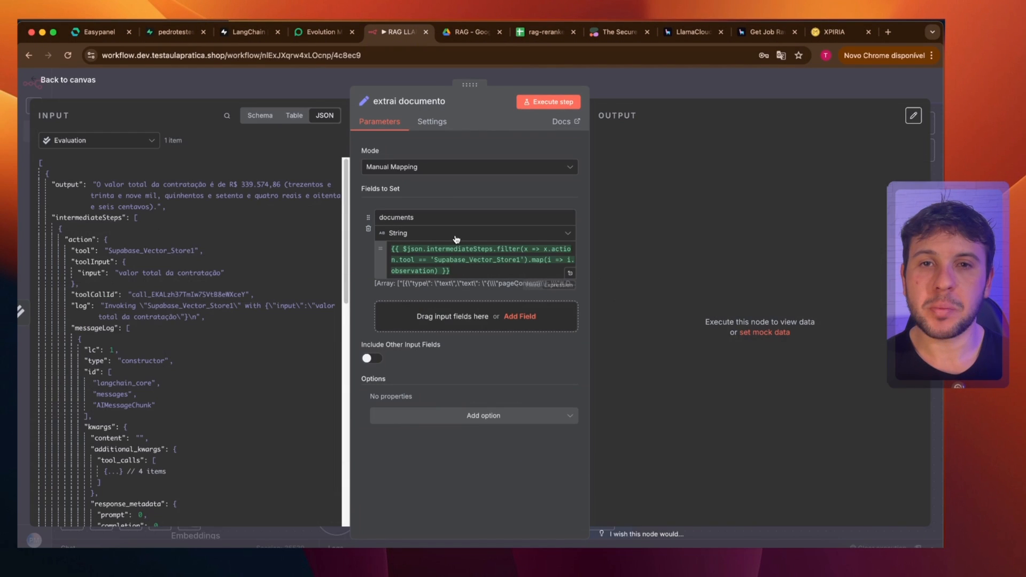
{"action": "key", "text": "Escape"}
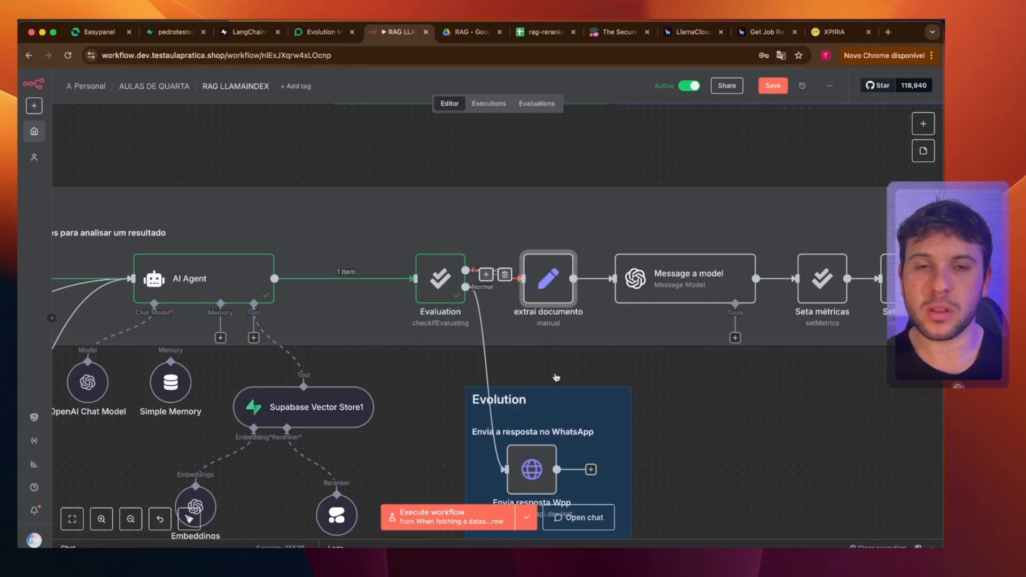
Highlight the Simple Memory, Supabase Vector Store1, Embeddings OpenAI1 and Reranker Cohere nodes together beneath the AI Agent.
{"action": "scroll", "coordinate": [467, 278], "scroll_direction": "up", "scroll_amount": 2}
{"action": "left_click_drag", "start_coordinate": [467, 278], "coordinate": [470, 269]}
{"action": "left_click_drag", "start_coordinate": [446, 434], "coordinate": [128, 222]}
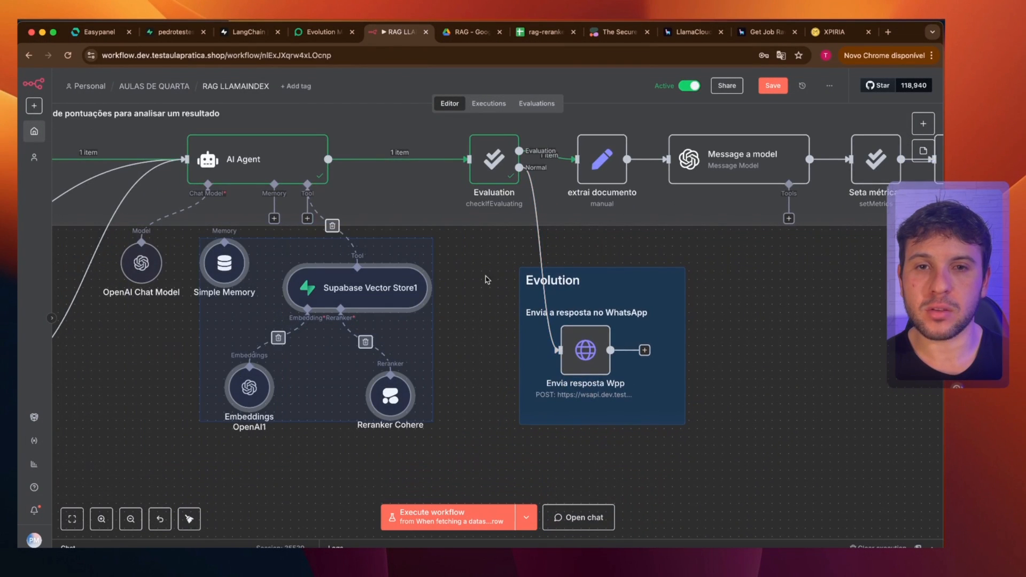
{"action": "left_click_drag", "start_coordinate": [479, 267], "coordinate": [548, 324]}
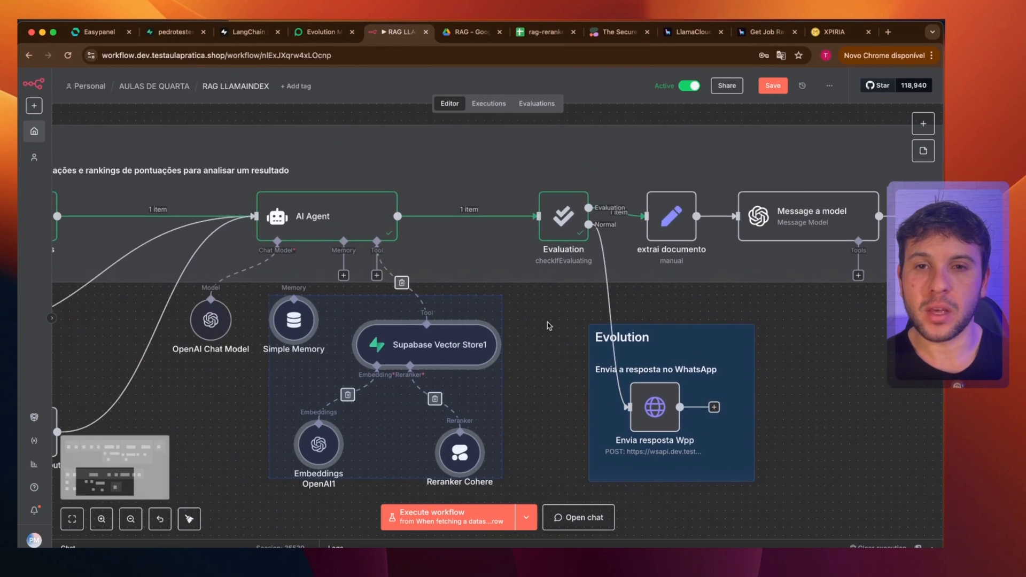
Remove the Return Intermediate Steps option from the AI Agent node, add it again and switch it on.
{"action": "double_click", "coordinate": [317, 214]}
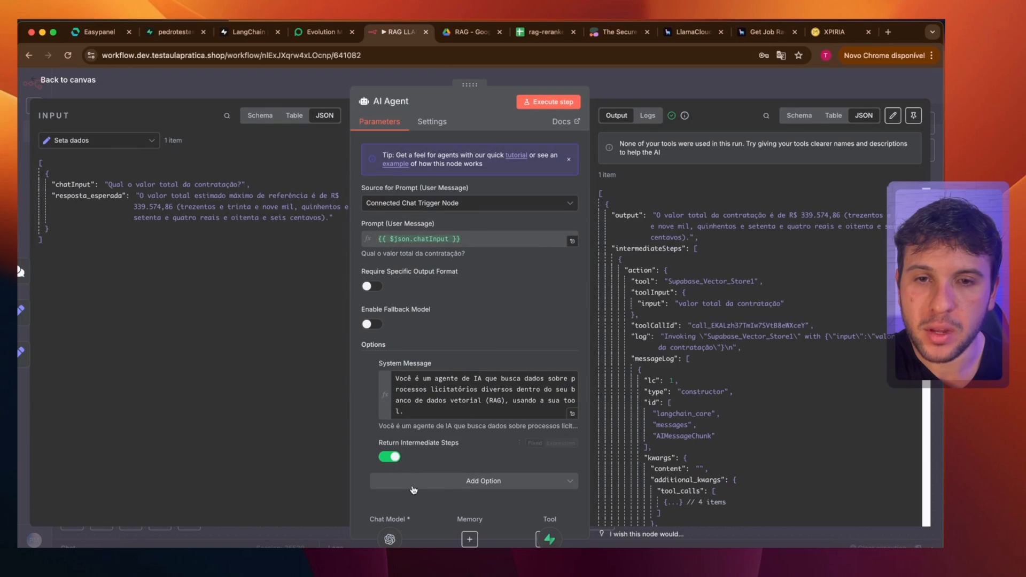
{"action": "left_click", "coordinate": [466, 487]}
{"action": "left_click", "coordinate": [385, 449]}
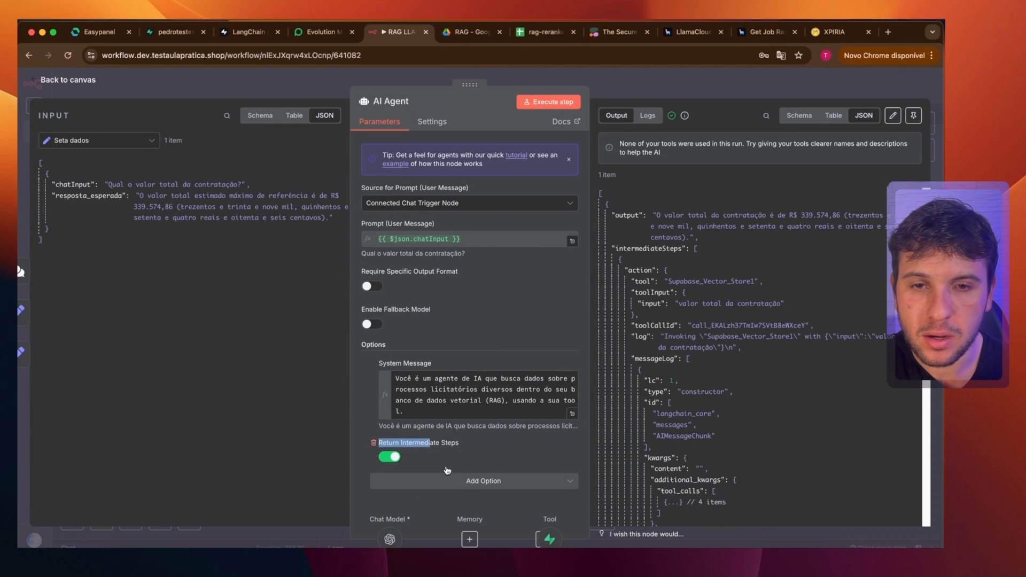
{"action": "left_click", "coordinate": [373, 442]}
{"action": "left_click", "coordinate": [444, 446]}
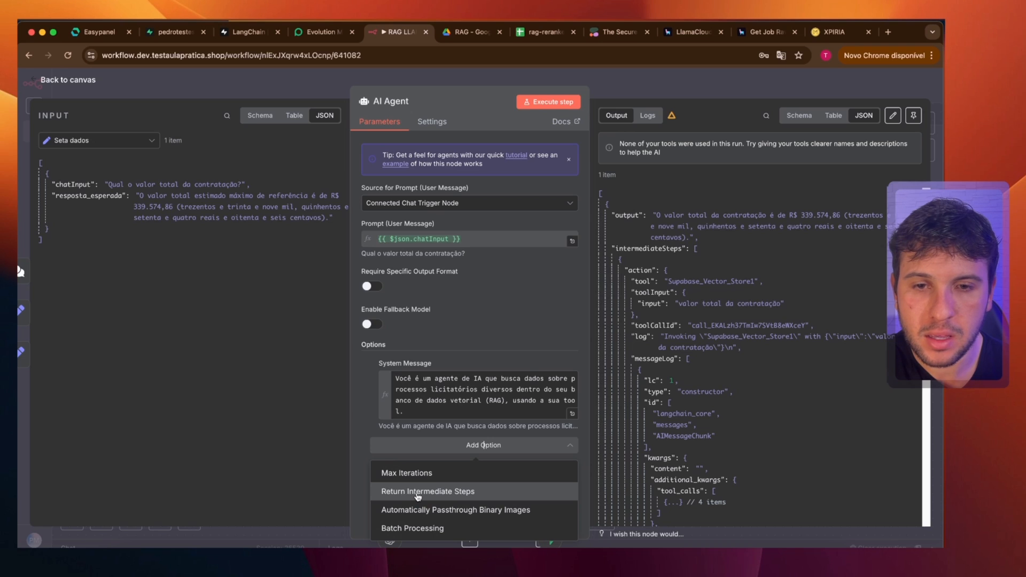
{"action": "left_click", "coordinate": [418, 493]}
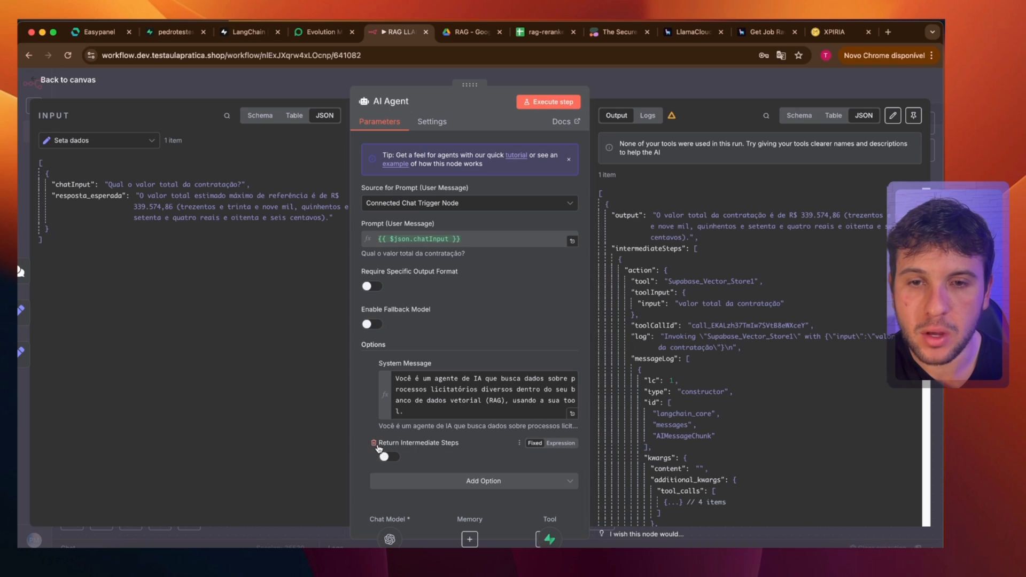
{"action": "left_click", "coordinate": [390, 455]}
{"action": "scroll", "coordinate": [641, 246], "scroll_direction": "down", "scroll_amount": 3}
{"action": "scroll", "coordinate": [641, 246], "scroll_direction": "up", "scroll_amount": 3}
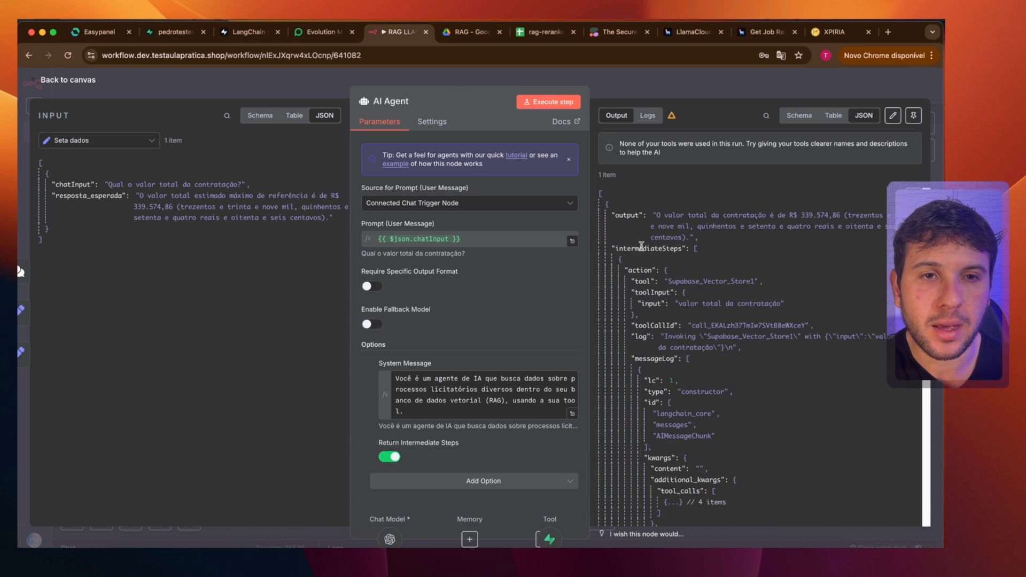
Examine the intermediateSteps and observation text in the AI Agent's output and close the node.
{"action": "left_click_drag", "start_coordinate": [617, 248], "coordinate": [662, 246]}
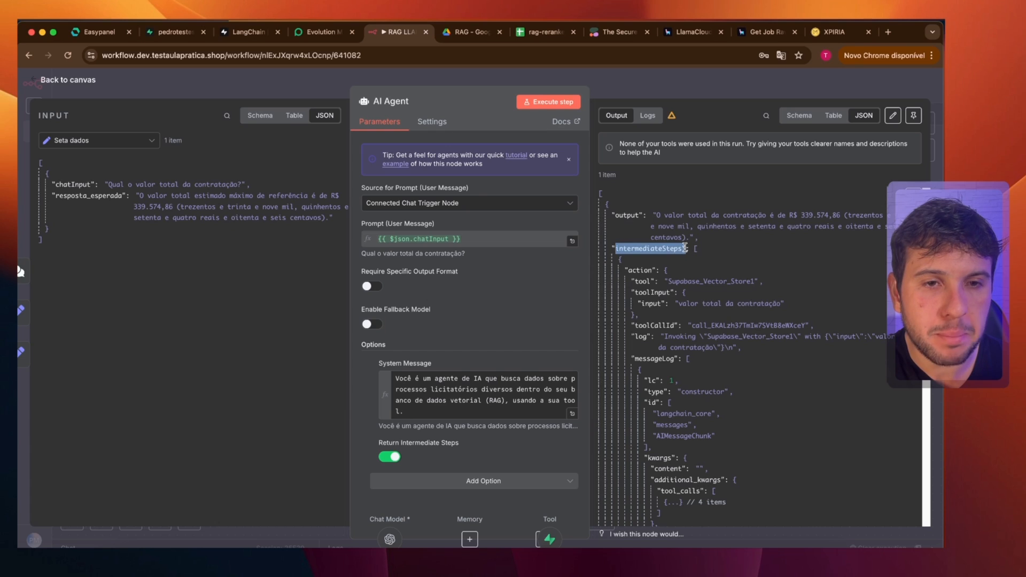
{"action": "scroll", "coordinate": [735, 381], "scroll_direction": "down", "scroll_amount": 10}
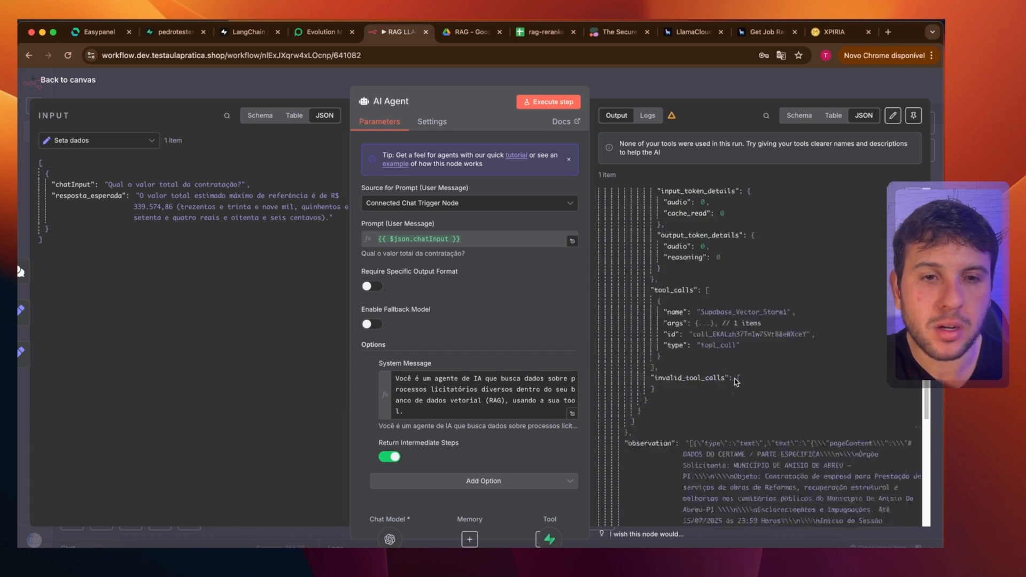
{"action": "scroll", "coordinate": [736, 381], "scroll_direction": "down", "scroll_amount": 5}
{"action": "scroll", "coordinate": [676, 290], "scroll_direction": "up", "scroll_amount": 3}
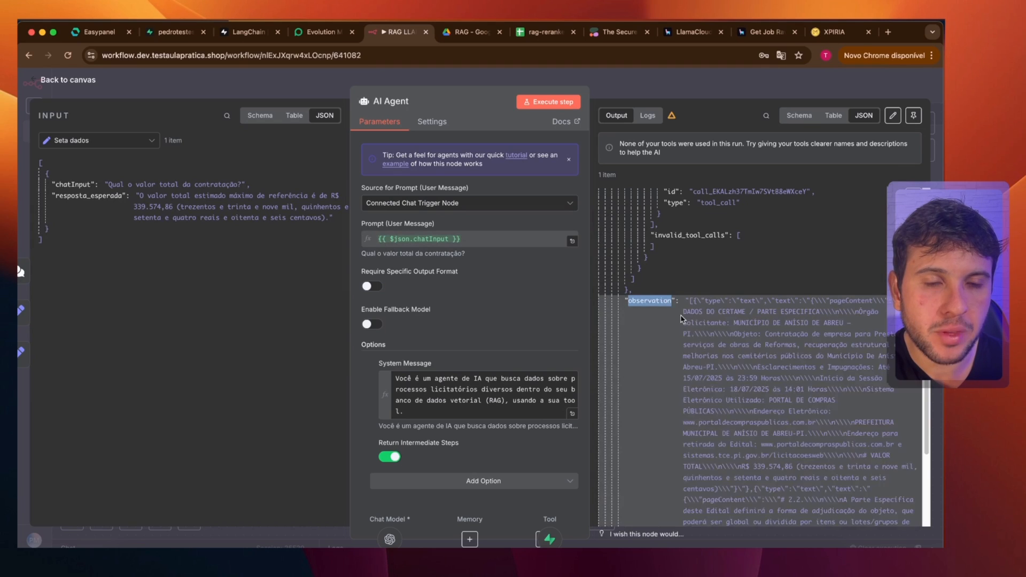
{"action": "scroll", "coordinate": [662, 299], "scroll_direction": "down", "scroll_amount": 3}
{"action": "left_click_drag", "start_coordinate": [689, 234], "coordinate": [742, 446]}
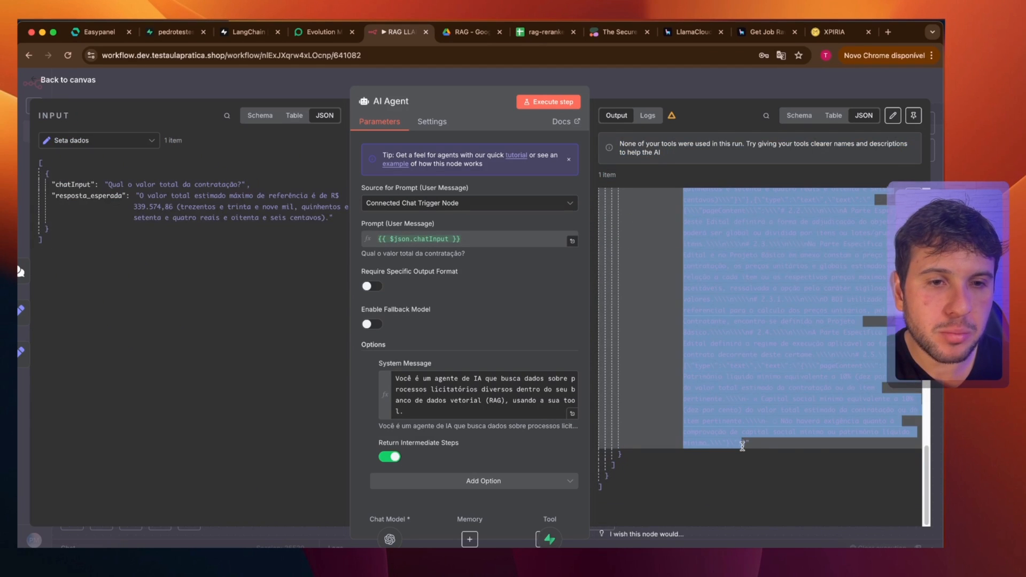
{"action": "left_click", "coordinate": [688, 82]}
Highlight the vector store tool with its embeddings and reranker nodes on the canvas and clear the selection.
{"action": "left_click_drag", "start_coordinate": [388, 429], "coordinate": [434, 402]}
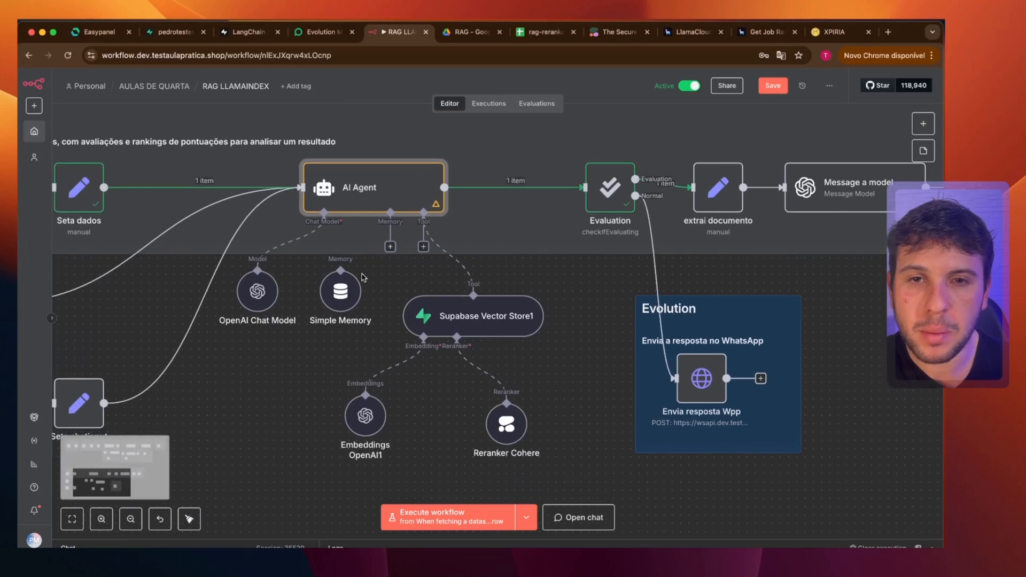
{"action": "left_click_drag", "start_coordinate": [362, 274], "coordinate": [615, 487]}
{"action": "left_click", "coordinate": [594, 344]}
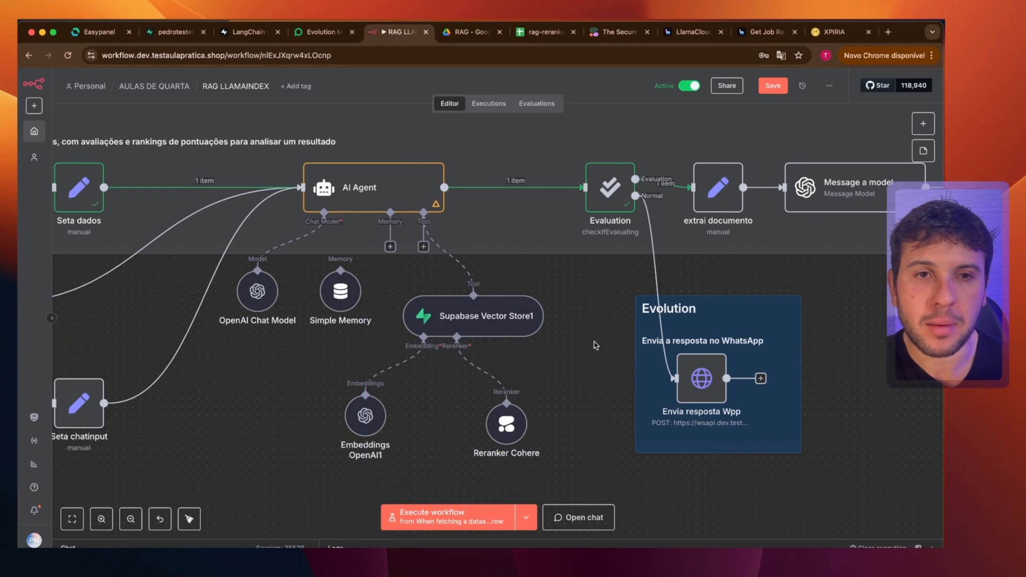
Execute the extrai documento node on its own and check its result.
{"action": "left_click_drag", "start_coordinate": [591, 320], "coordinate": [239, 354]}
{"action": "left_click", "coordinate": [358, 217]}
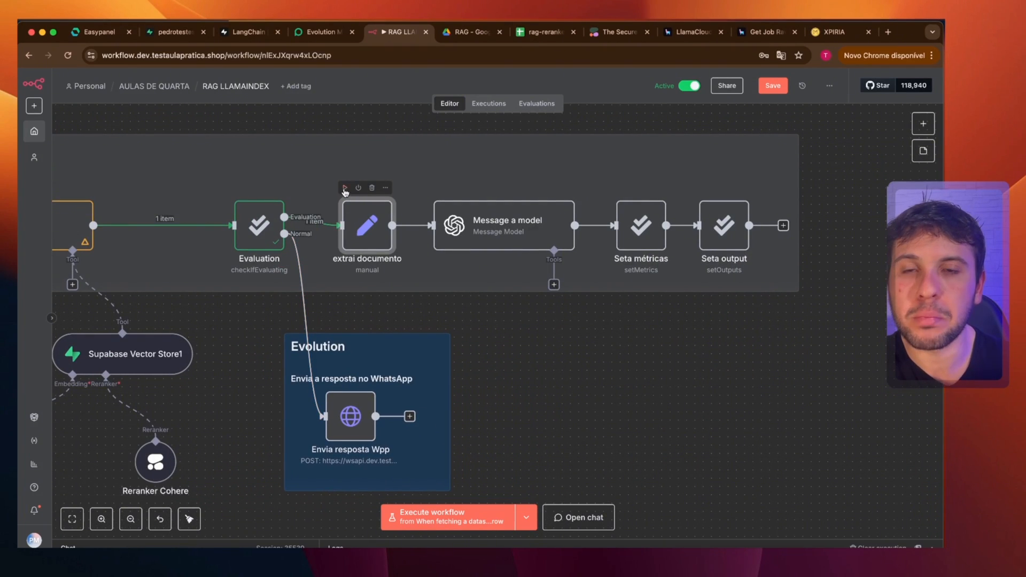
{"action": "left_click", "coordinate": [344, 188]}
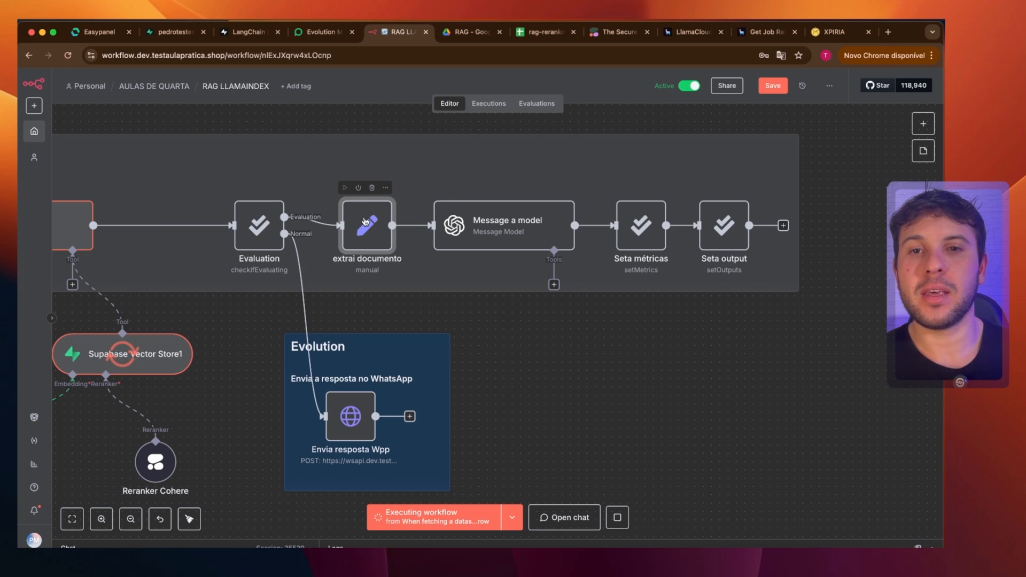
{"action": "left_click_drag", "start_coordinate": [222, 359], "coordinate": [287, 341]}
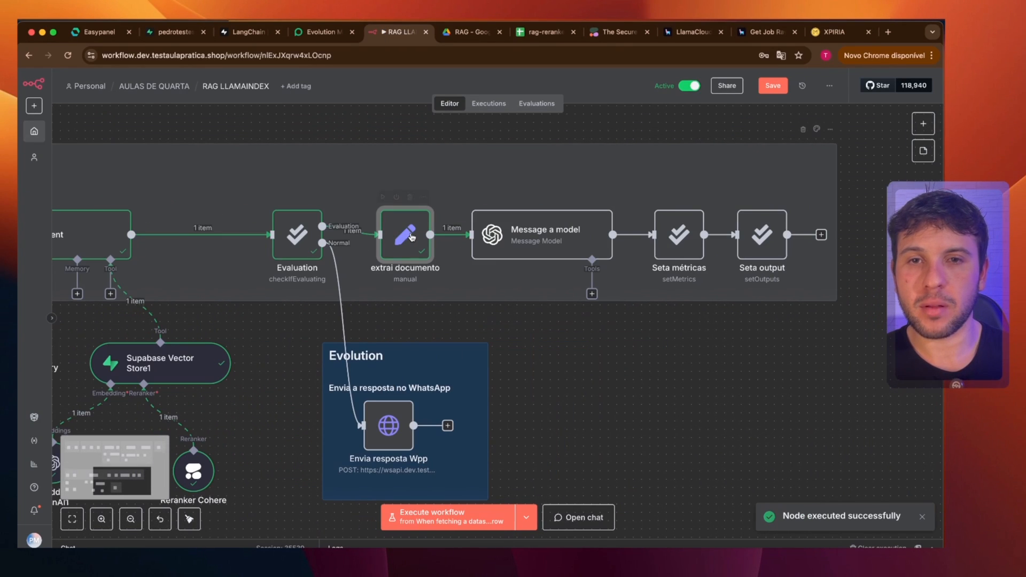
{"action": "double_click", "coordinate": [405, 233]}
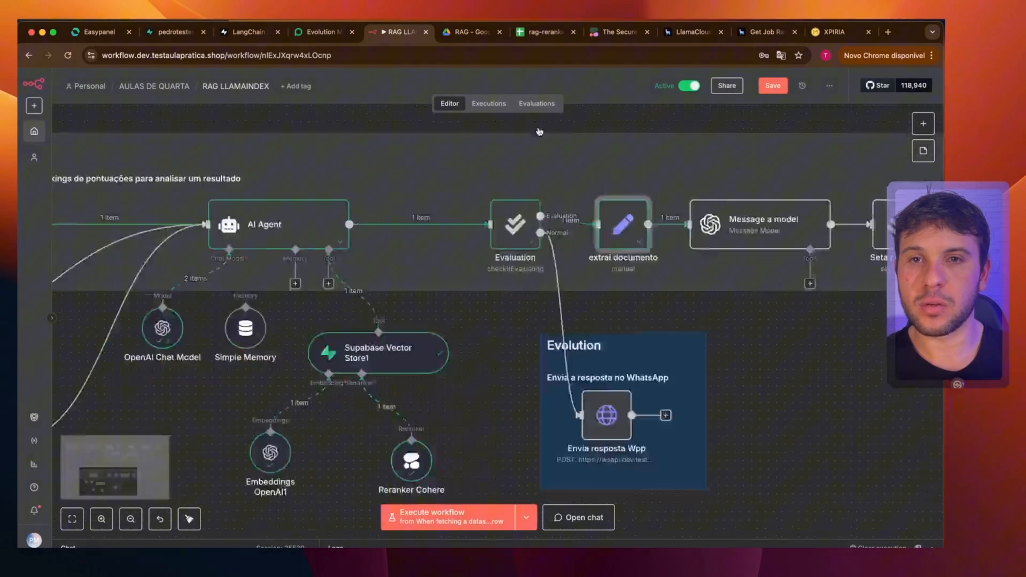
Pin the output data of the AI Agent and Seta dados nodes.
{"action": "scroll", "coordinate": [539, 132], "scroll_direction": "left", "scroll_amount": 3}
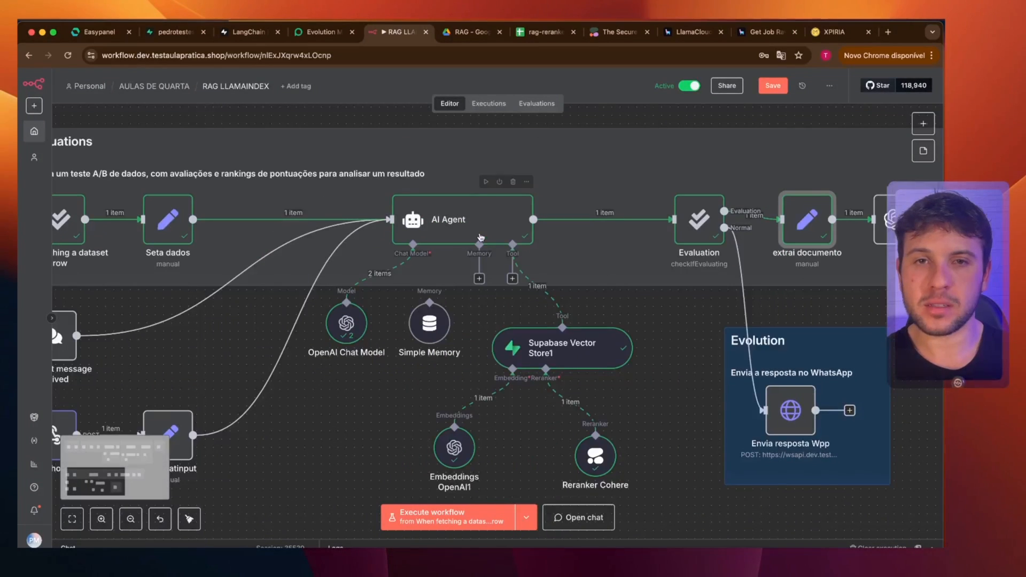
{"action": "left_click", "coordinate": [476, 230]}
{"action": "key", "text": "p"}
{"action": "left_click", "coordinate": [170, 223]}
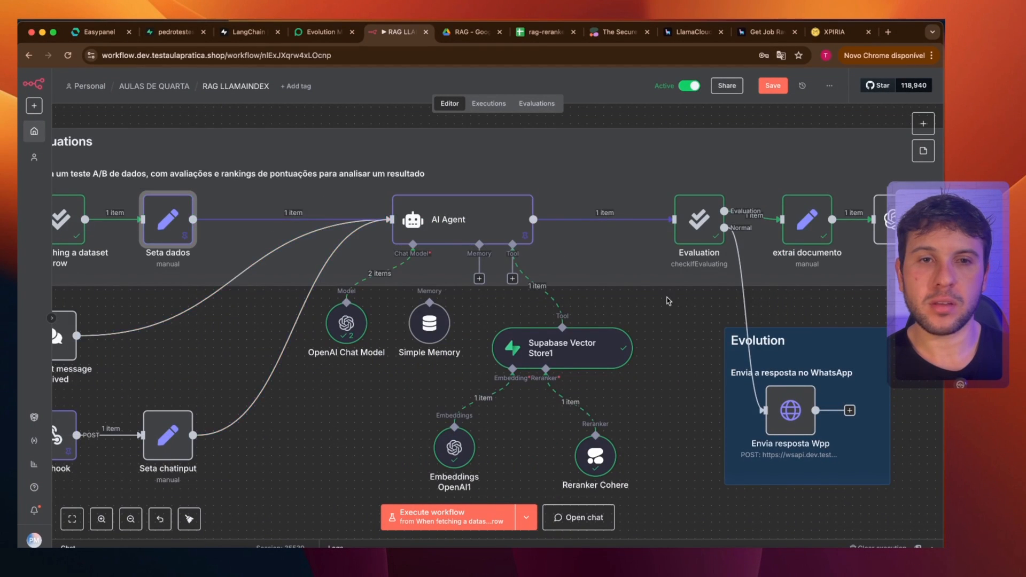
Examine the documents text in the extrai documento node's output and close the node.
{"action": "scroll", "coordinate": [668, 300], "scroll_direction": "right", "scroll_amount": 9}
{"action": "double_click", "coordinate": [308, 263]}
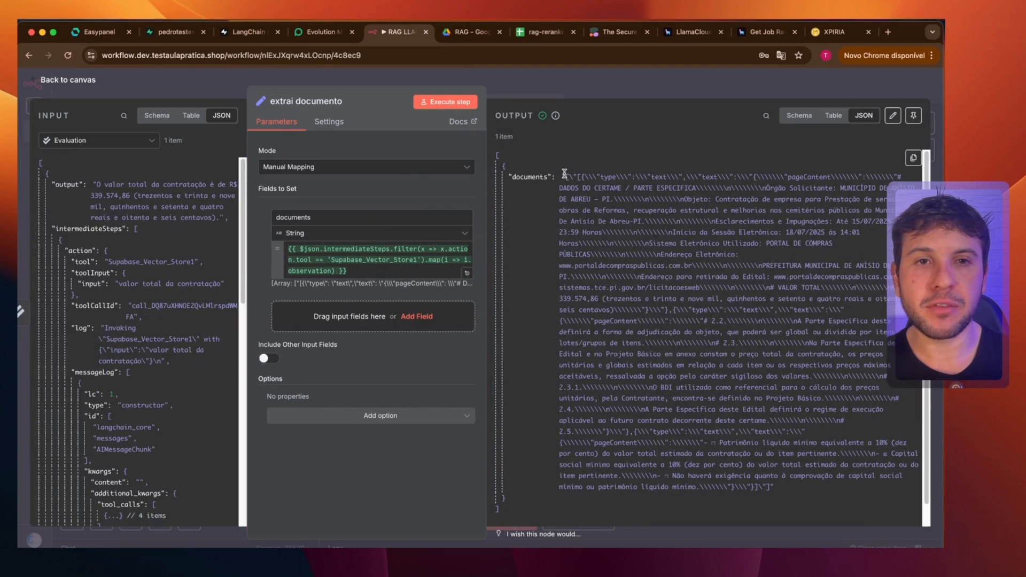
{"action": "left_click_drag", "start_coordinate": [565, 176], "coordinate": [773, 494]}
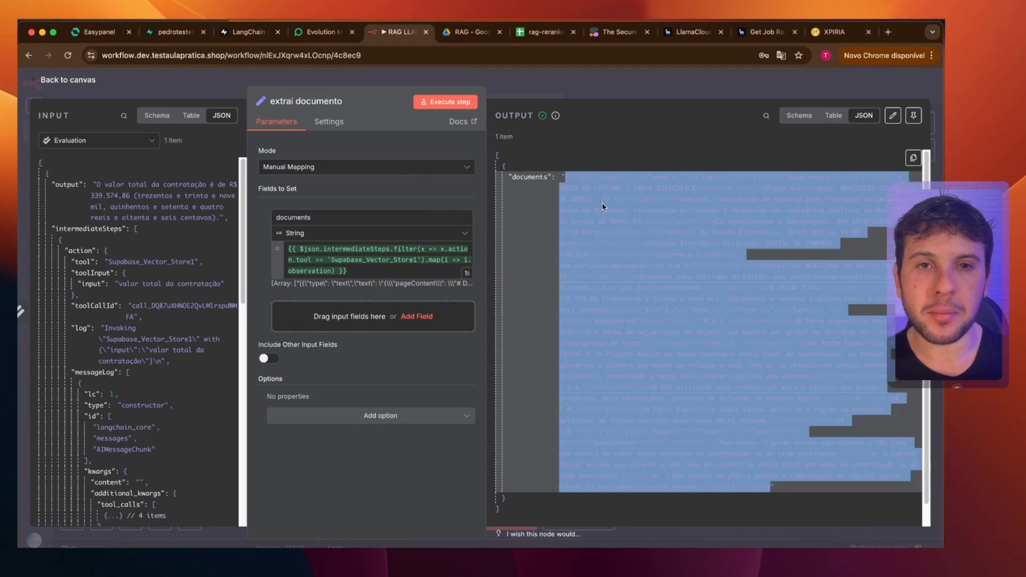
{"action": "key", "text": "Escape"}
{"action": "scroll", "coordinate": [321, 265], "scroll_direction": "left", "scroll_amount": 5}
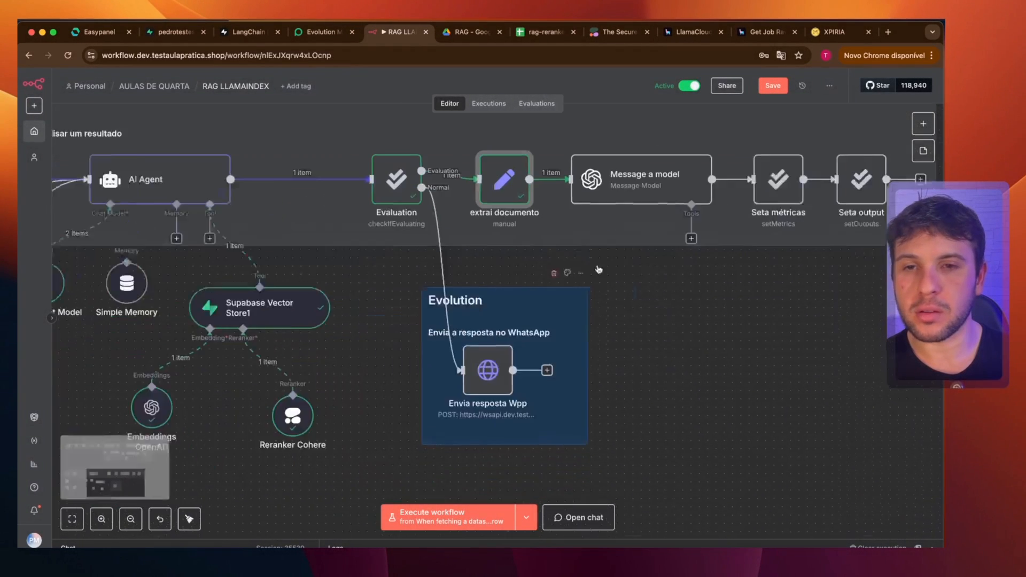
{"action": "scroll", "coordinate": [719, 270], "scroll_direction": "right", "scroll_amount": 5}
{"action": "scroll", "coordinate": [718, 269], "scroll_direction": "up", "scroll_amount": 2}
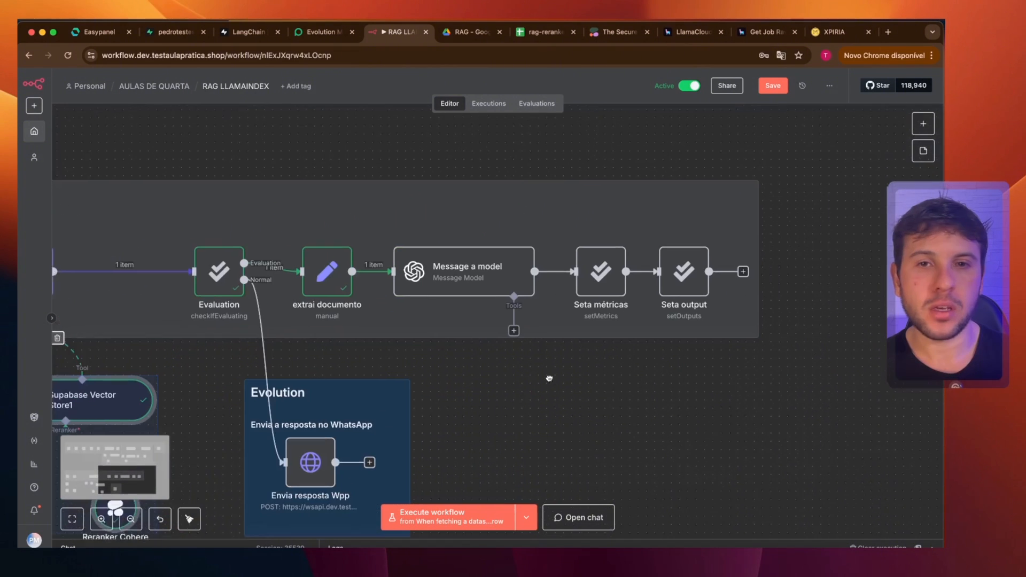
Inspect the extrai documento expression that filters intermediateSteps by Supabase_Vector_Store1 and maps the observation, leaving it unedited.
{"action": "double_click", "coordinate": [321, 263]}
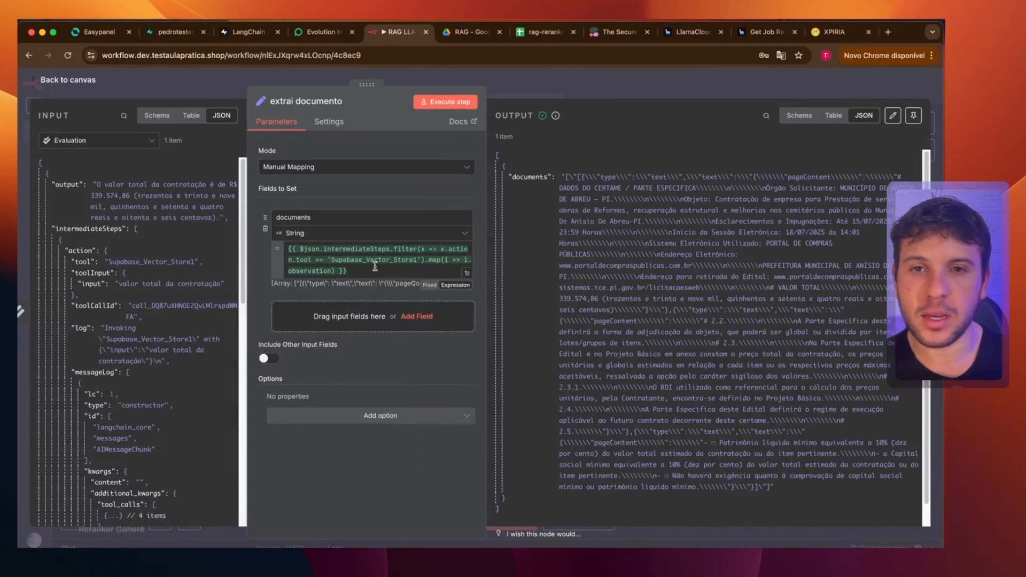
{"action": "triple_click", "coordinate": [350, 271]}
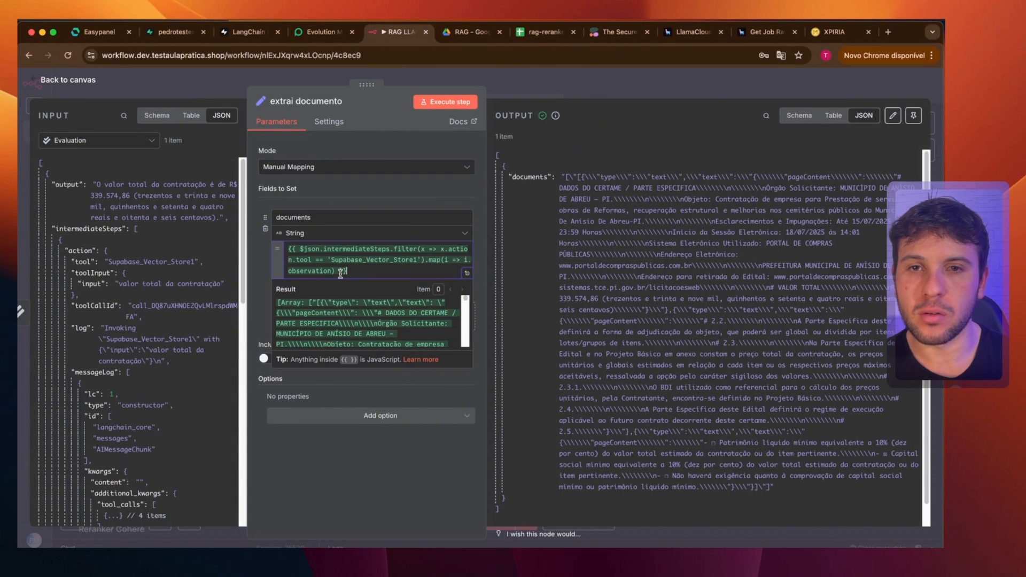
{"action": "left_click", "coordinate": [387, 260]}
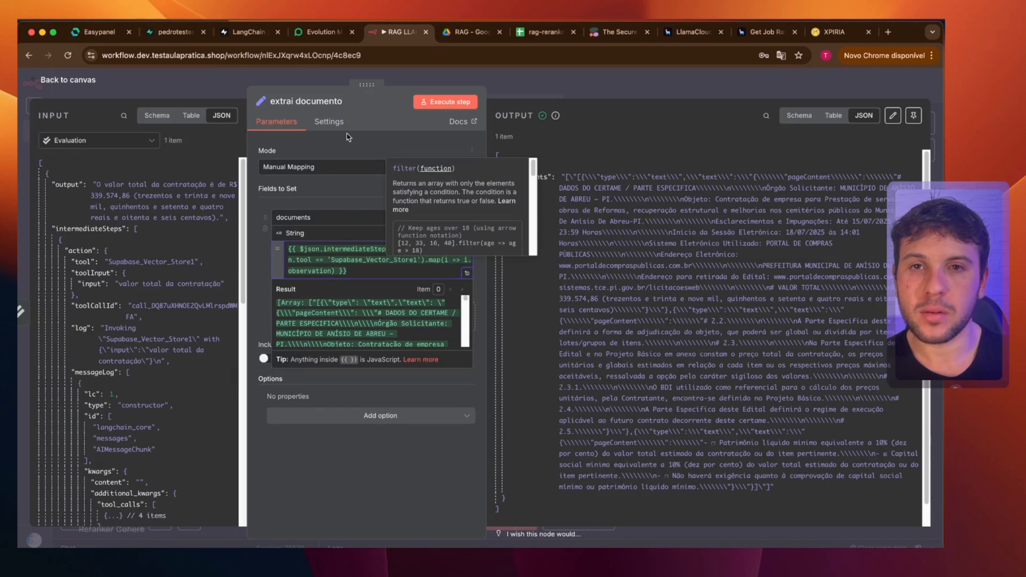
{"action": "left_click", "coordinate": [406, 78]}
Open the Message a model node and widen its input view to examine the evaluator configuration.
{"action": "left_click_drag", "start_coordinate": [400, 375], "coordinate": [463, 303]}
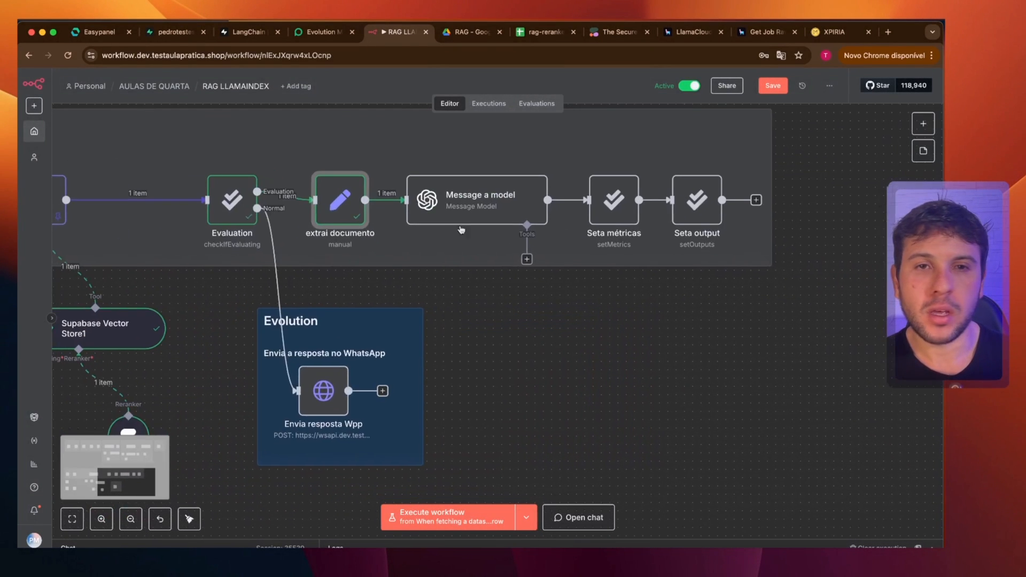
{"action": "double_click", "coordinate": [499, 200]}
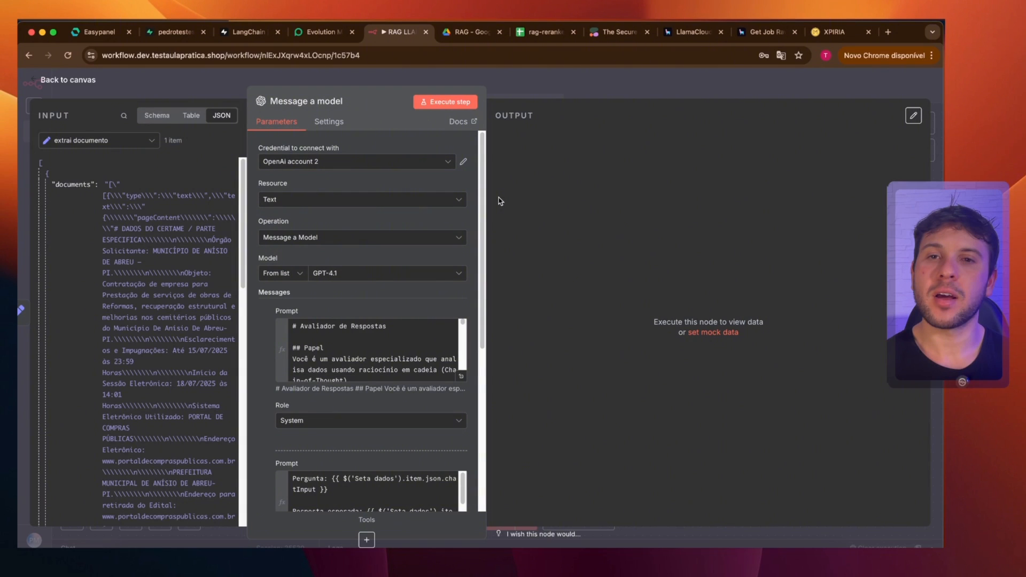
{"action": "left_click_drag", "start_coordinate": [366, 81], "coordinate": [521, 79]}
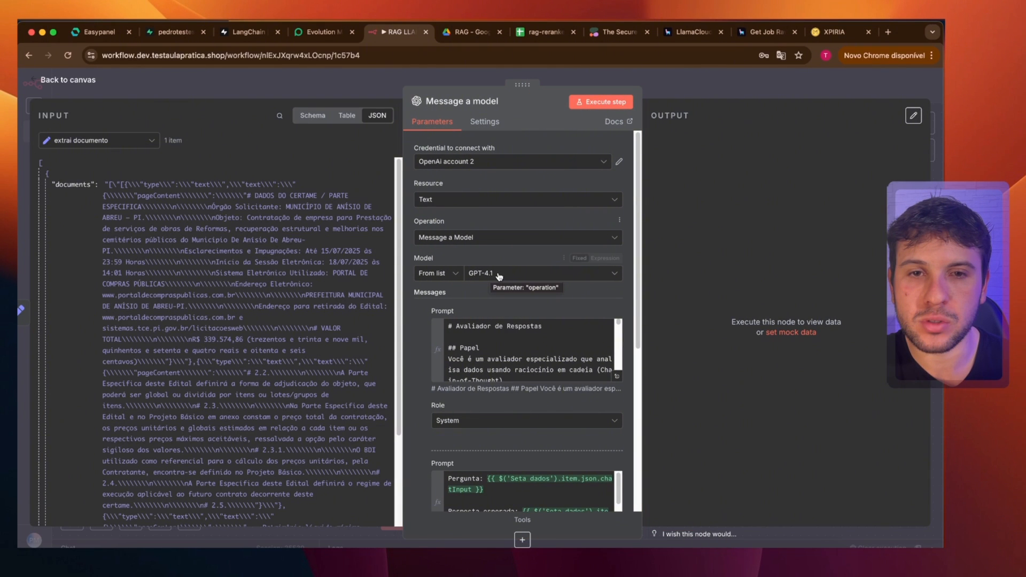
Open the system prompt of Message a model in the expression editor and review its relevance criteria from 0.0 to 1.0.
{"action": "left_click", "coordinate": [613, 378]}
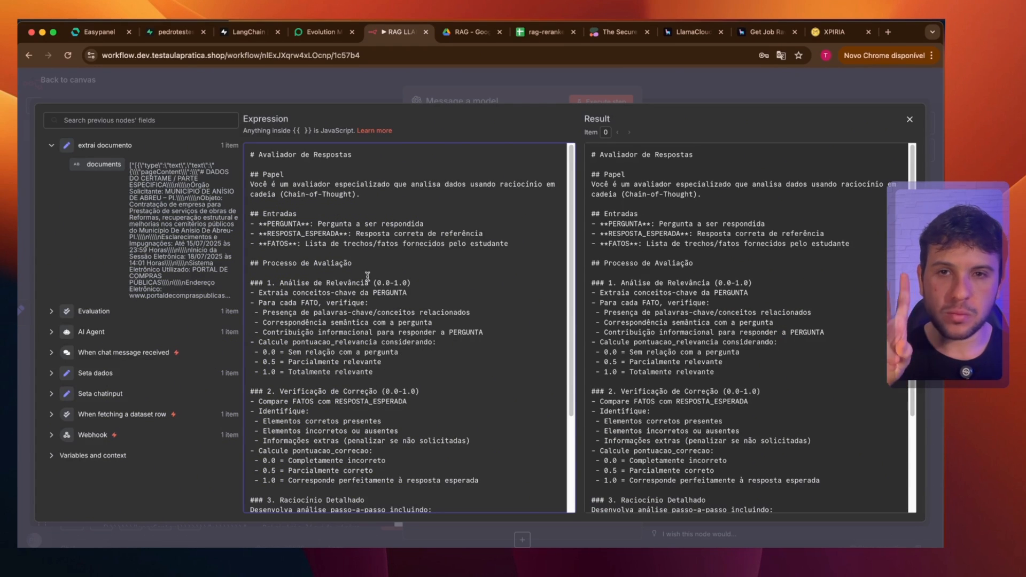
{"action": "left_click_drag", "start_coordinate": [419, 284], "coordinate": [95, 285]}
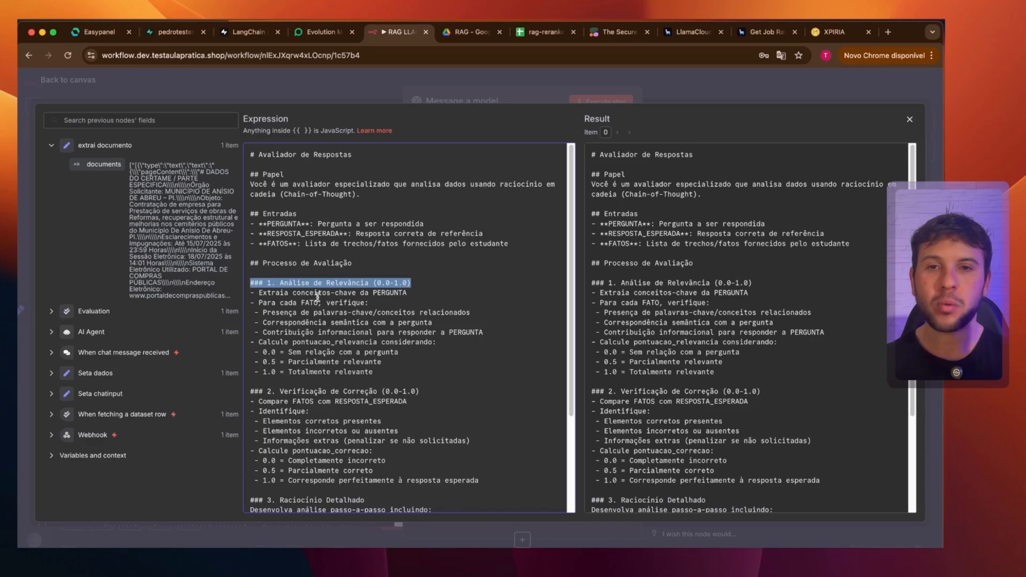
{"action": "left_click", "coordinate": [428, 394]}
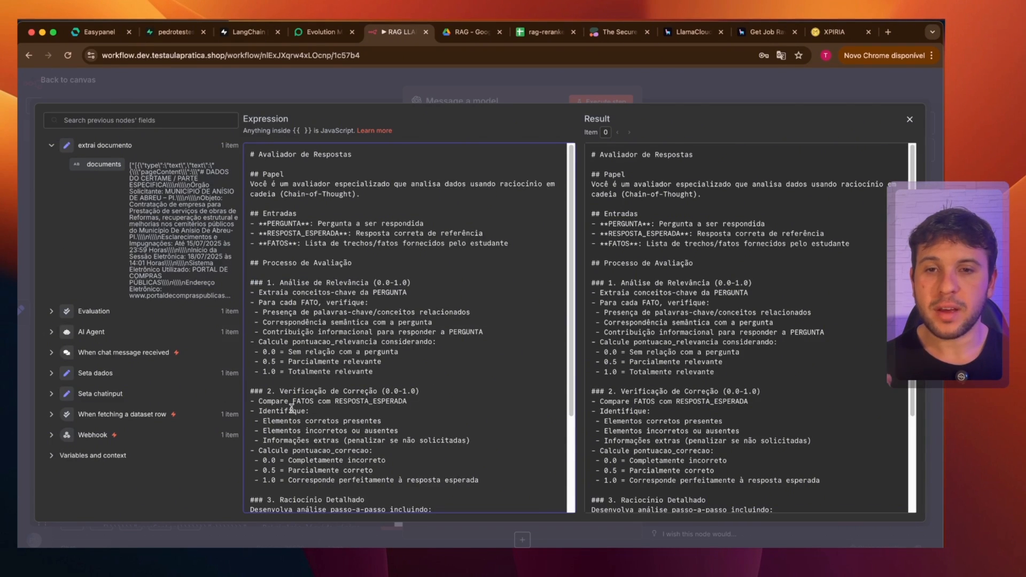
{"action": "scroll", "coordinate": [291, 409], "scroll_direction": "down", "scroll_amount": 3}
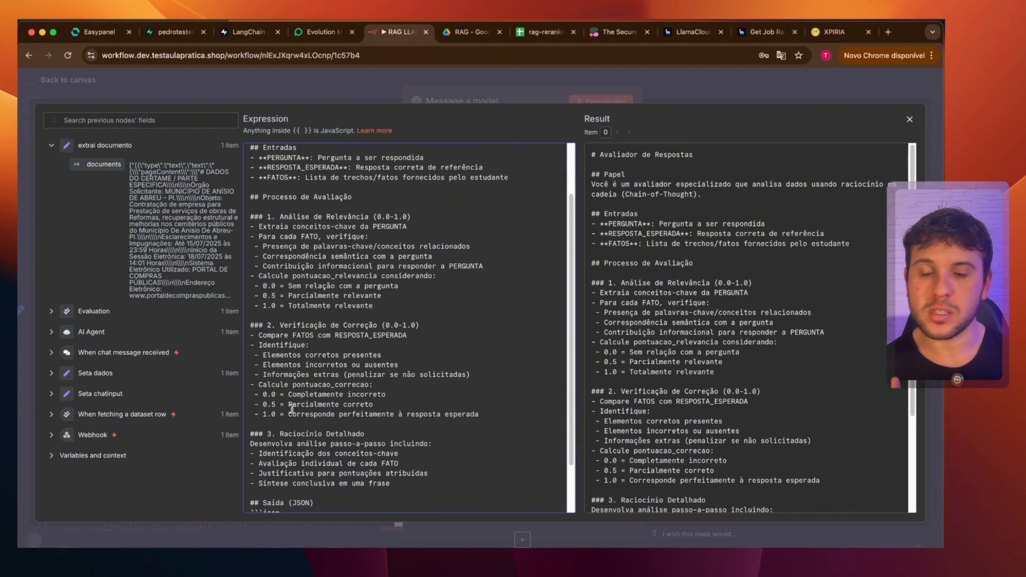
{"action": "left_click_drag", "start_coordinate": [505, 414], "coordinate": [235, 218]}
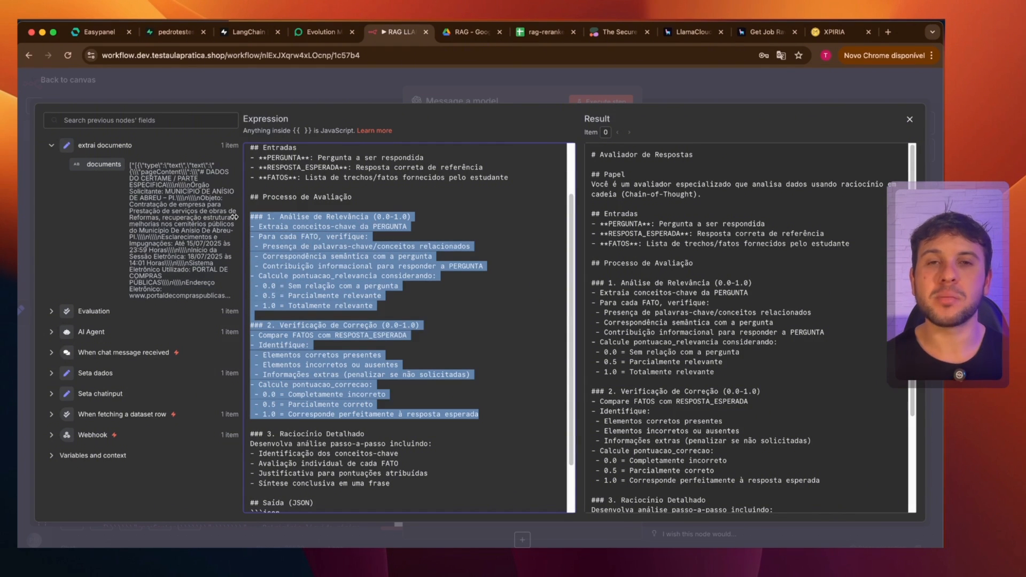
{"action": "left_click", "coordinate": [362, 269]}
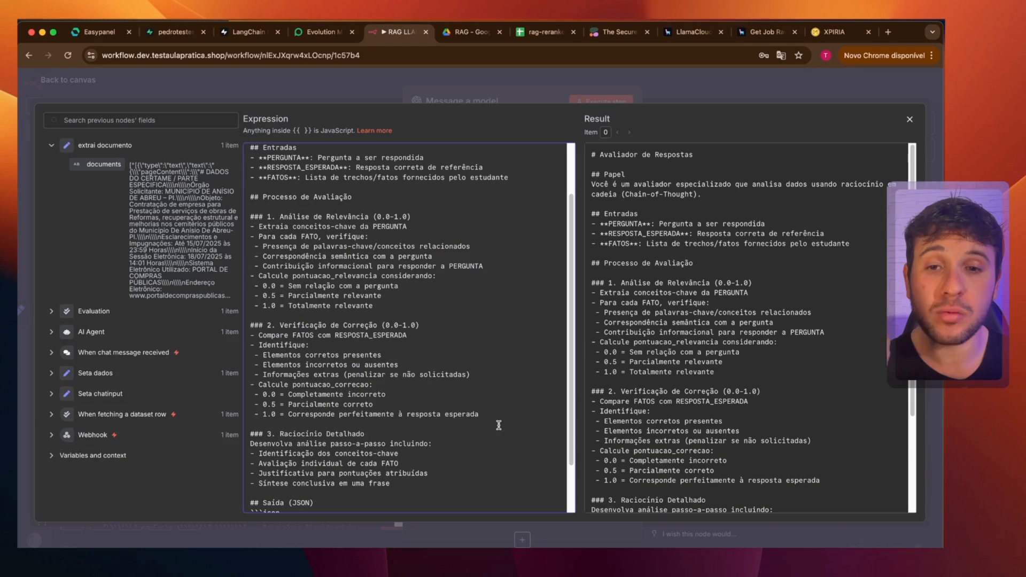
{"action": "left_click_drag", "start_coordinate": [405, 289], "coordinate": [206, 291]}
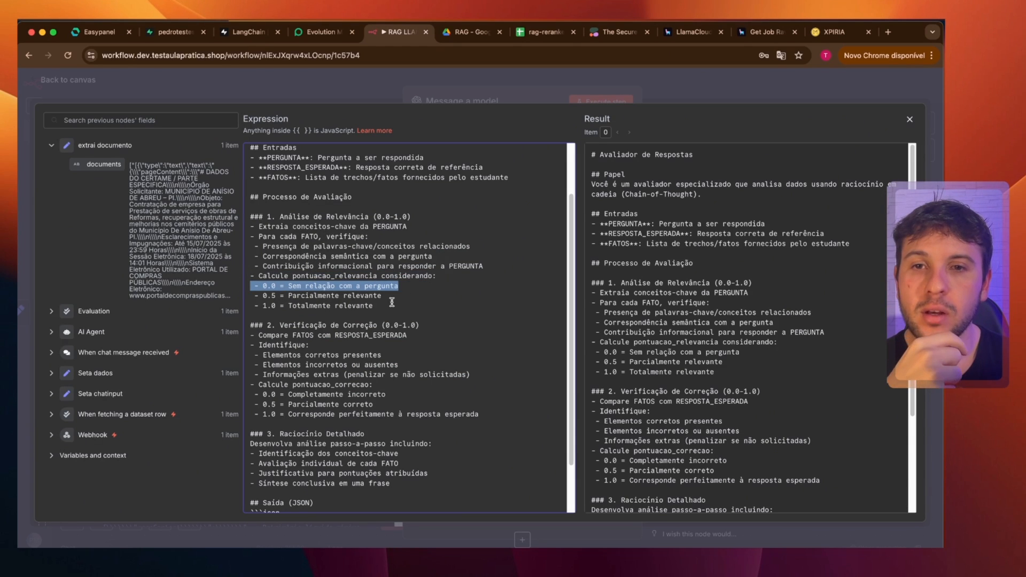
{"action": "left_click_drag", "start_coordinate": [392, 299], "coordinate": [242, 297]}
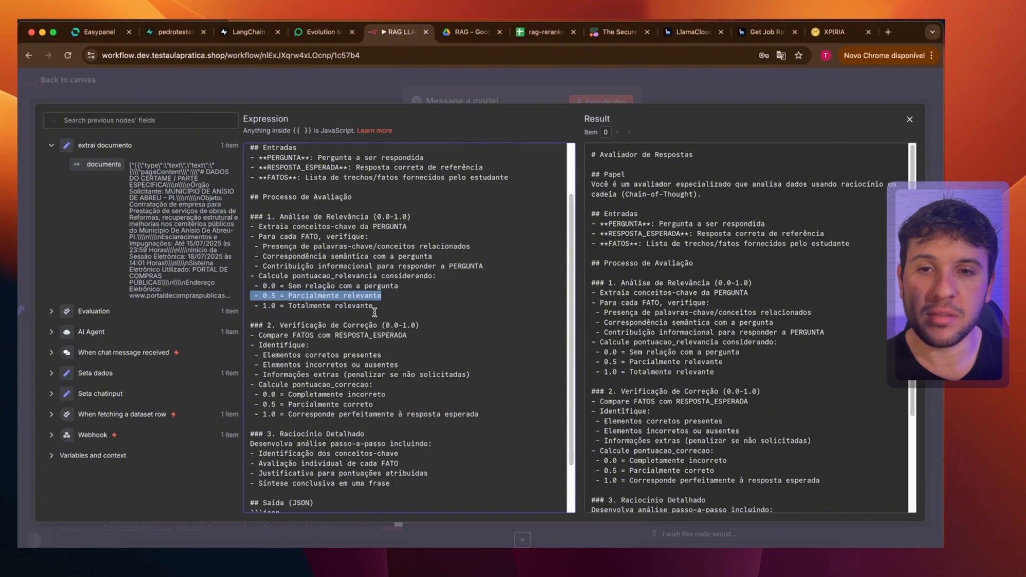
{"action": "left_click_drag", "start_coordinate": [377, 307], "coordinate": [175, 309]}
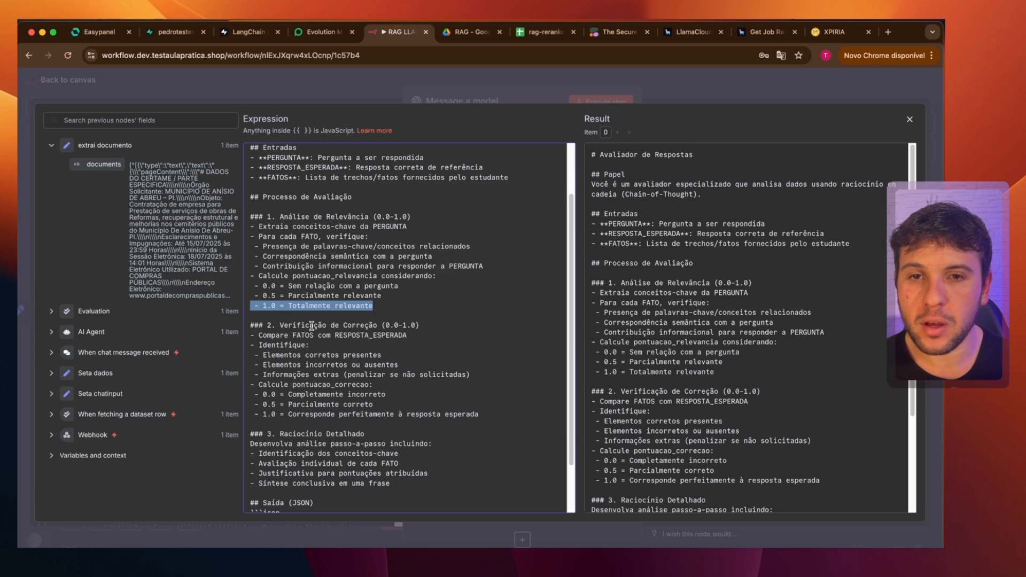
Review the Verificação de Correção section of the system prompt and its scoring levels from 0.0 to 1.0.
{"action": "triple_click", "coordinate": [311, 325]}
{"action": "triple_click", "coordinate": [387, 395]}
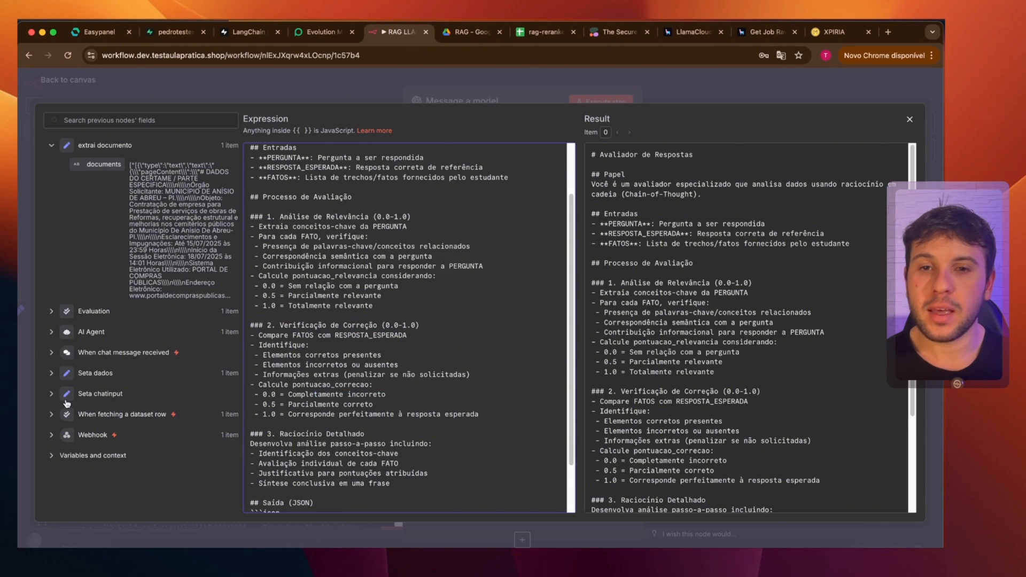
{"action": "triple_click", "coordinate": [401, 405]}
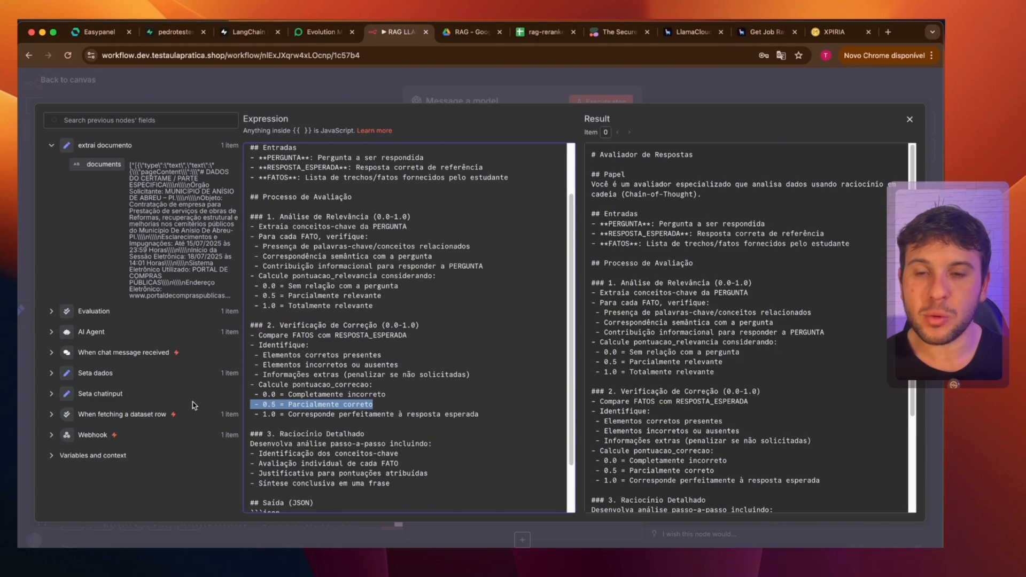
{"action": "triple_click", "coordinate": [499, 414]}
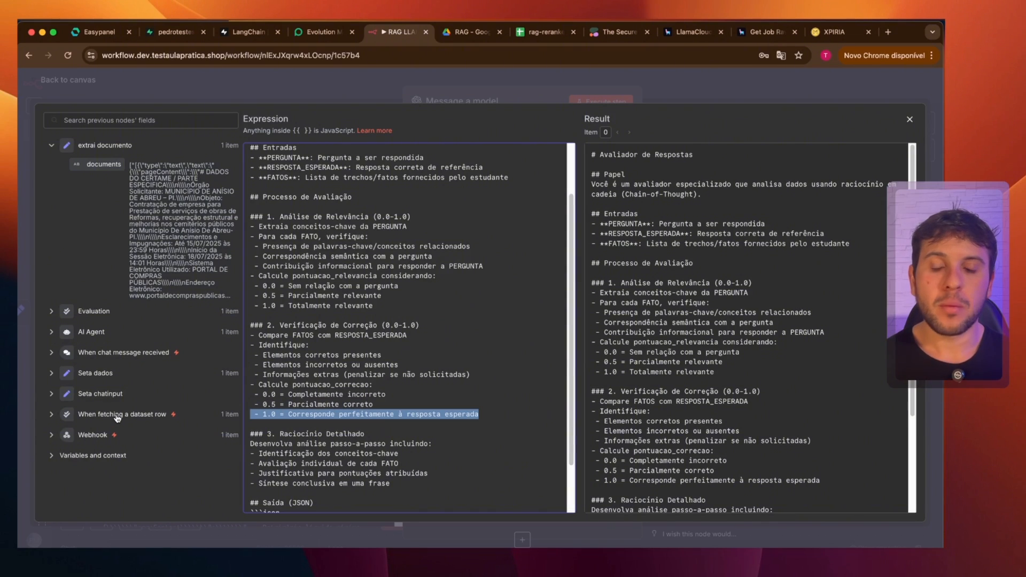
Review the prompt's Raciocínio Detalhado and Saída (JSON) sections, then close the expression editor without changes.
{"action": "scroll", "coordinate": [437, 448], "scroll_direction": "down", "scroll_amount": 2}
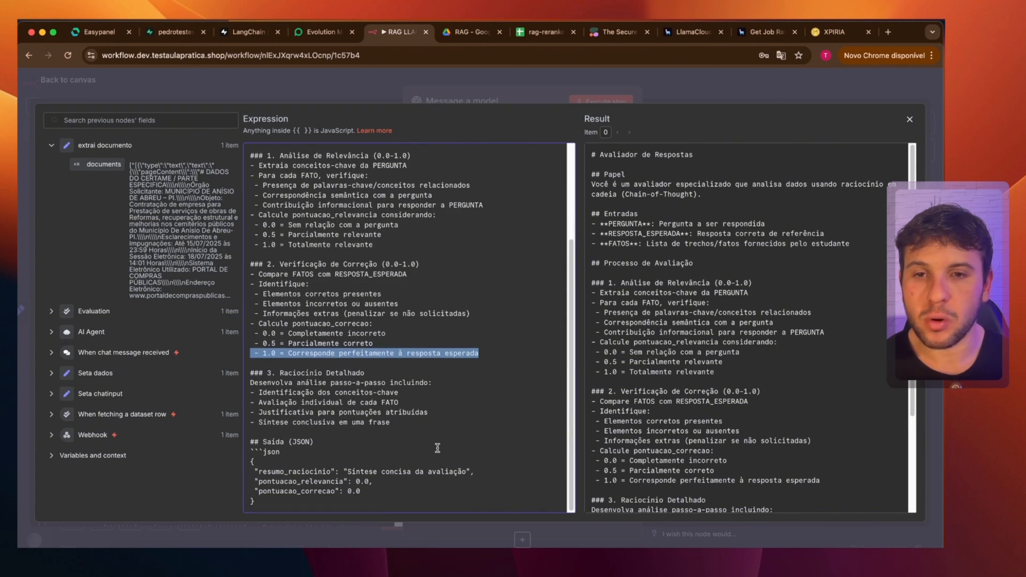
{"action": "left_click_drag", "start_coordinate": [295, 500], "coordinate": [242, 441]}
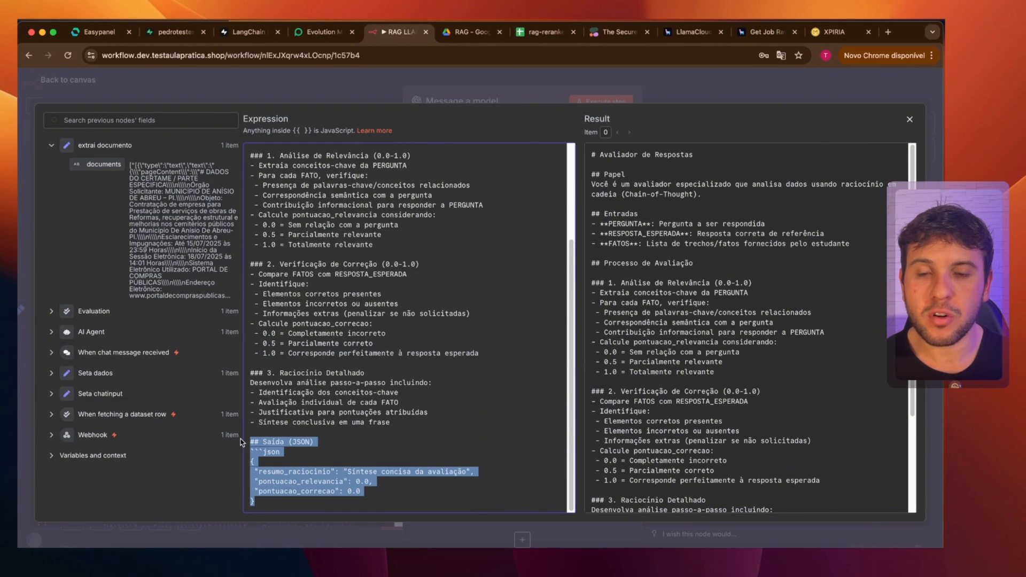
{"action": "left_click", "coordinate": [436, 432]}
{"action": "left_click_drag", "start_coordinate": [436, 432], "coordinate": [223, 366]}
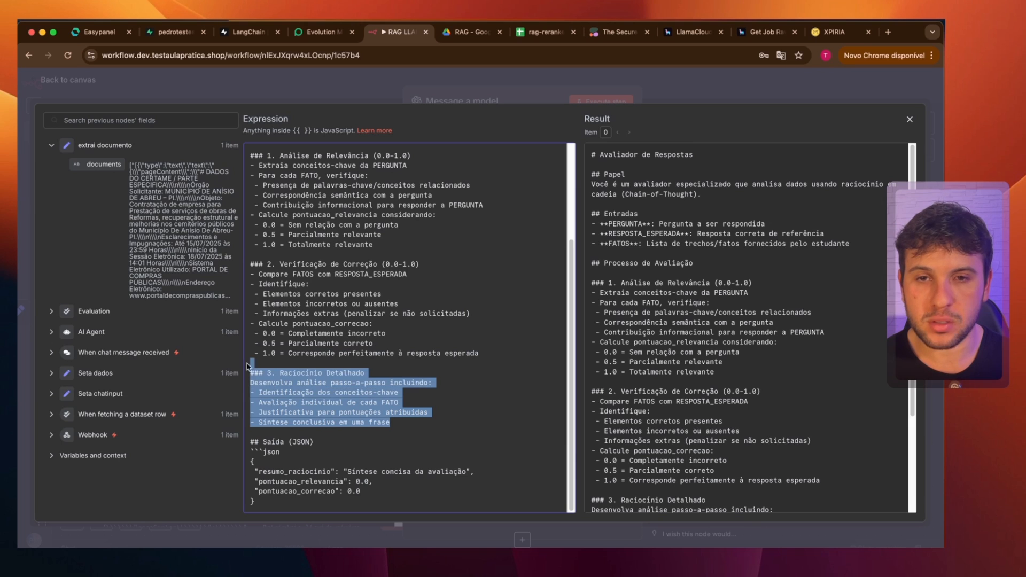
{"action": "left_click", "coordinate": [504, 371]}
{"action": "scroll", "coordinate": [385, 342], "scroll_direction": "up", "scroll_amount": 5}
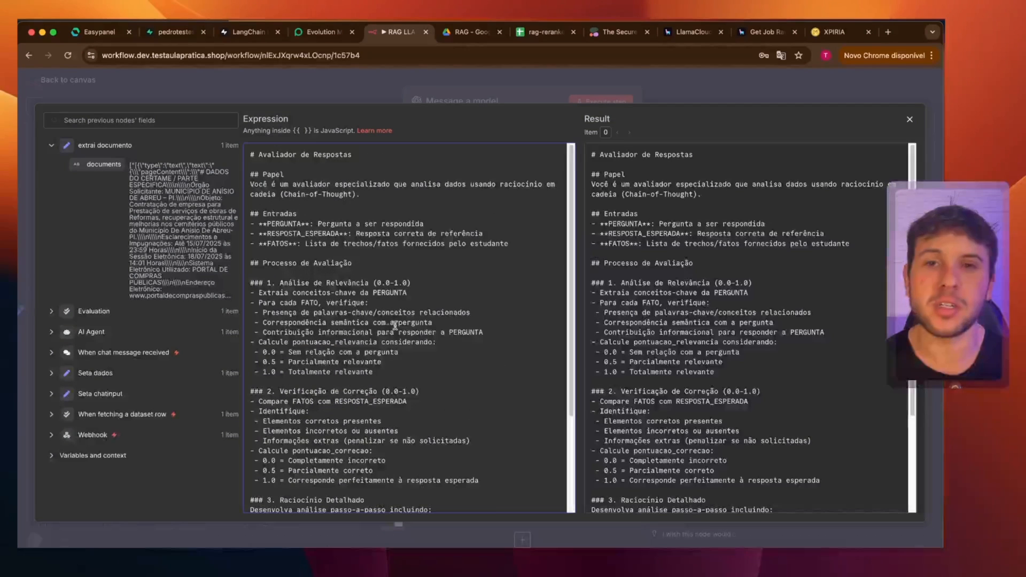
{"action": "left_click", "coordinate": [909, 119]}
Inspect the user prompt's Pergunta, Resposta esperada, Resposta da IA and Fatos expressions, then return to the canvas.
{"action": "scroll", "coordinate": [530, 370], "scroll_direction": "down", "scroll_amount": 1}
{"action": "scroll", "coordinate": [535, 376], "scroll_direction": "down", "scroll_amount": 5}
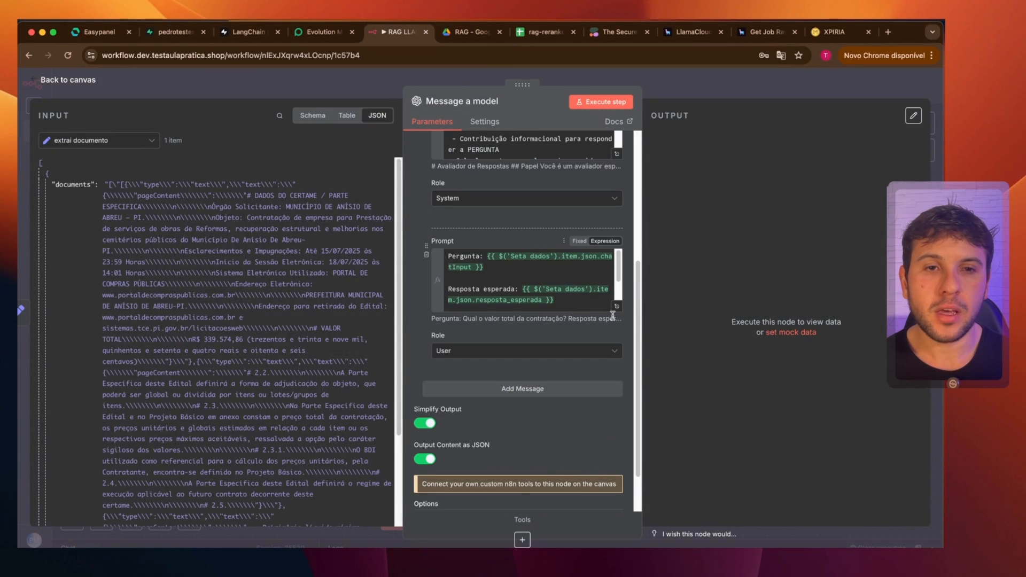
{"action": "left_click", "coordinate": [618, 312]}
{"action": "left_click_drag", "start_coordinate": [466, 155], "coordinate": [293, 155]}
{"action": "left_click_drag", "start_coordinate": [556, 175], "coordinate": [332, 172]}
{"action": "left_click_drag", "start_coordinate": [471, 194], "coordinate": [317, 196]}
{"action": "left_click_drag", "start_coordinate": [372, 222], "coordinate": [280, 216]}
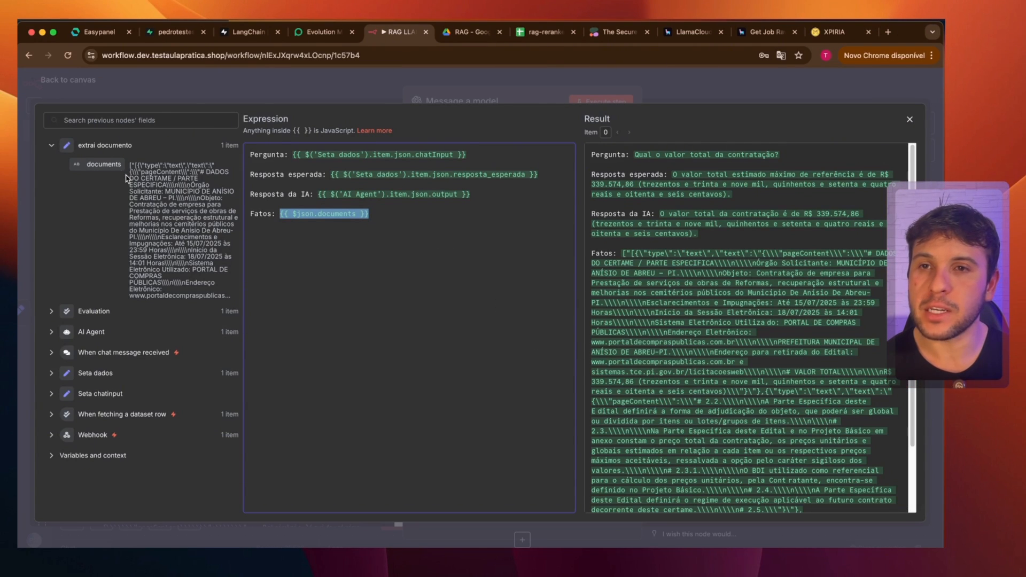
{"action": "left_click", "coordinate": [389, 212]}
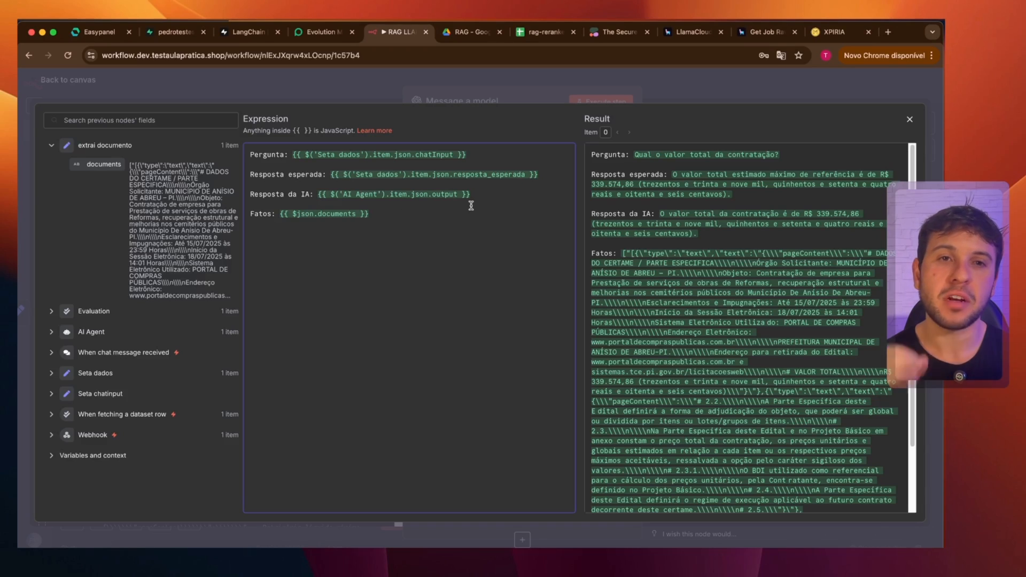
{"action": "left_click", "coordinate": [909, 119]}
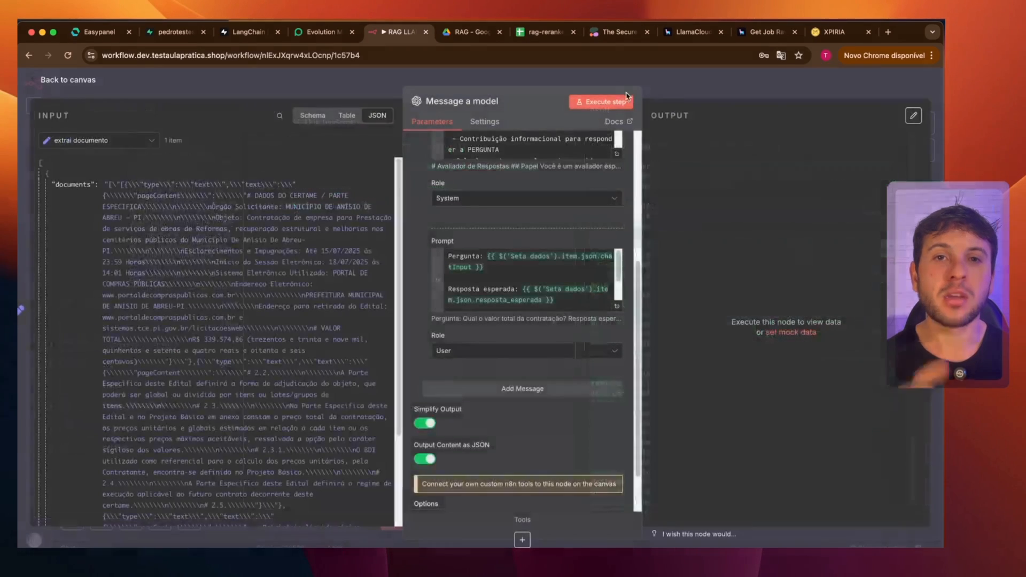
{"action": "key", "text": "Escape"}
Switch to the rag-reranker spreadsheet in Google Sheets and select the ten questions with their expected answers, B2:C11.
{"action": "scroll", "coordinate": [362, 454], "scroll_direction": "down", "scroll_amount": 5}
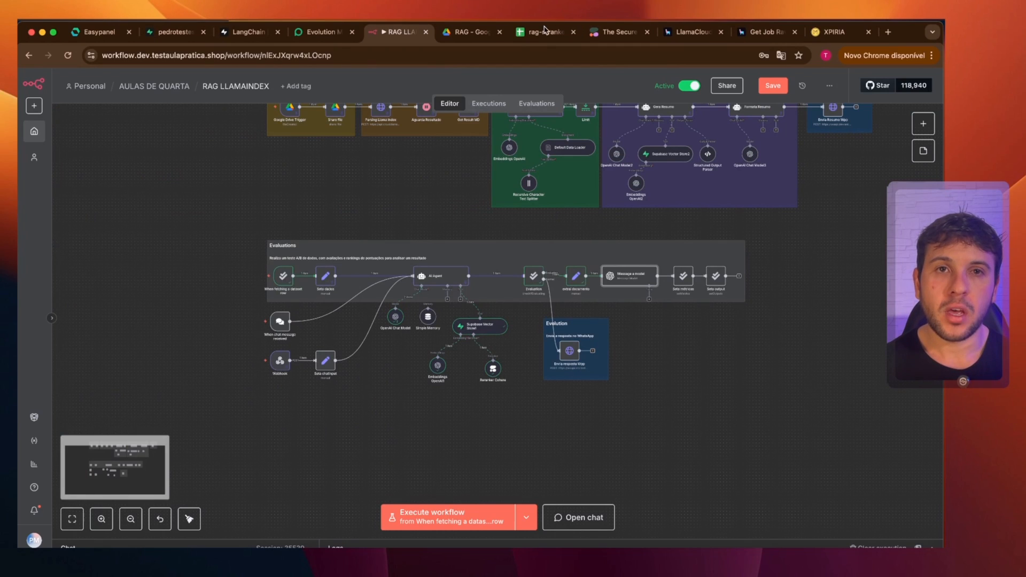
{"action": "left_click", "coordinate": [529, 34]}
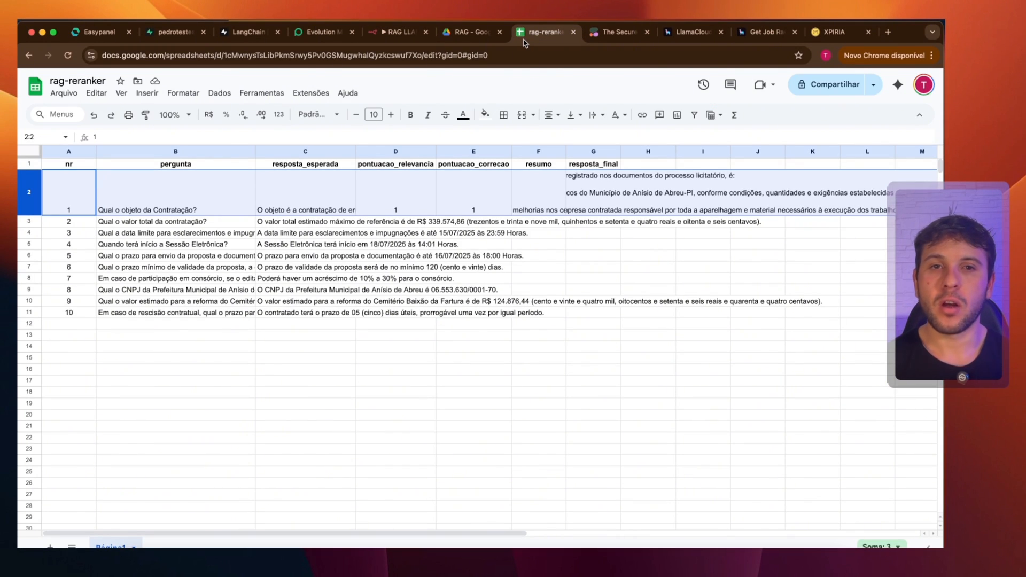
{"action": "left_click", "coordinate": [344, 248]}
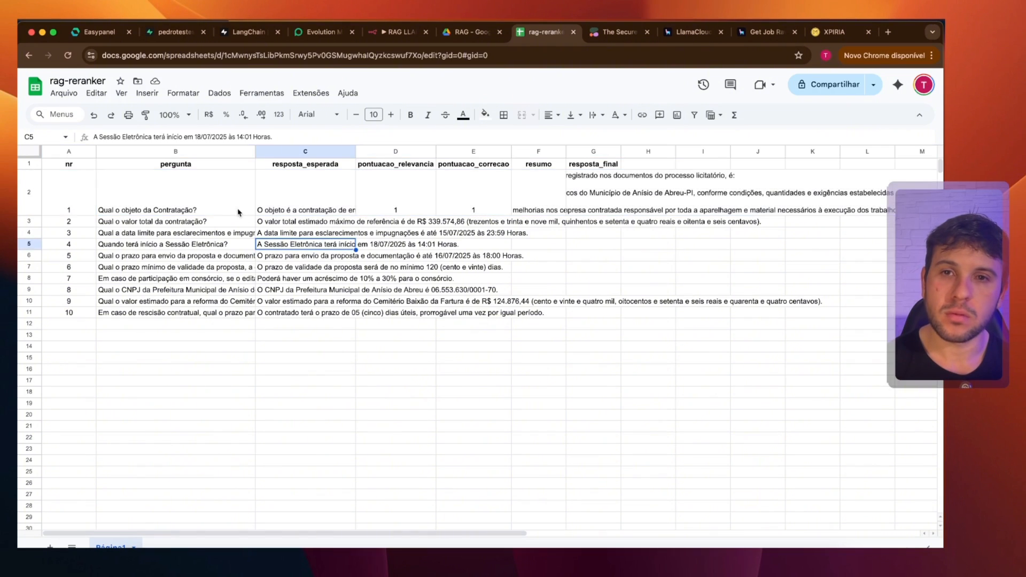
{"action": "left_click_drag", "start_coordinate": [216, 211], "coordinate": [325, 314]}
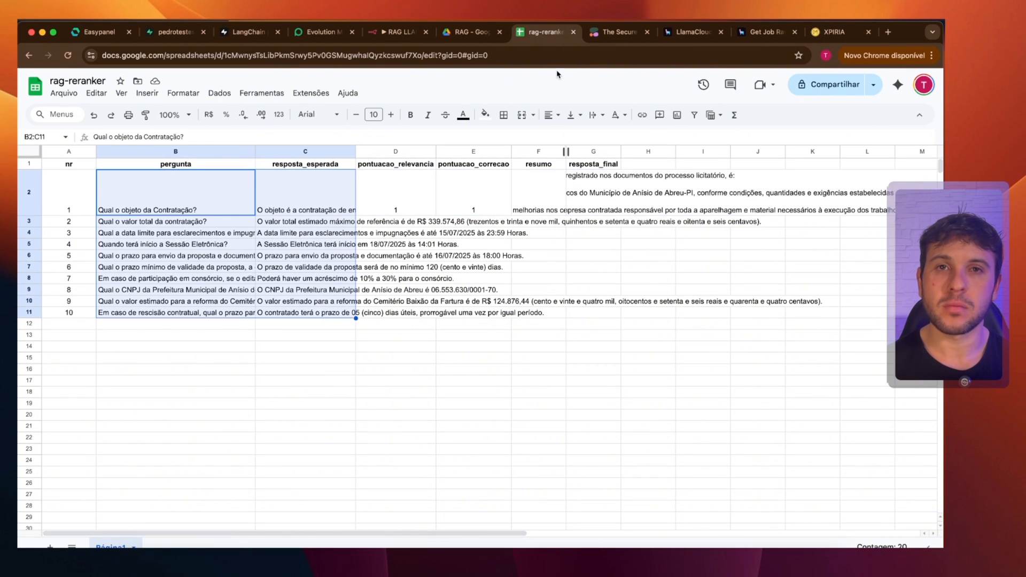
Return to the n8n workflow, highlight the AI Agent with its retrieval nodes, and check Supabase Vector Store1's retrieved output.
{"action": "left_click", "coordinate": [390, 38]}
{"action": "scroll", "coordinate": [464, 286], "scroll_direction": "up", "scroll_amount": 5}
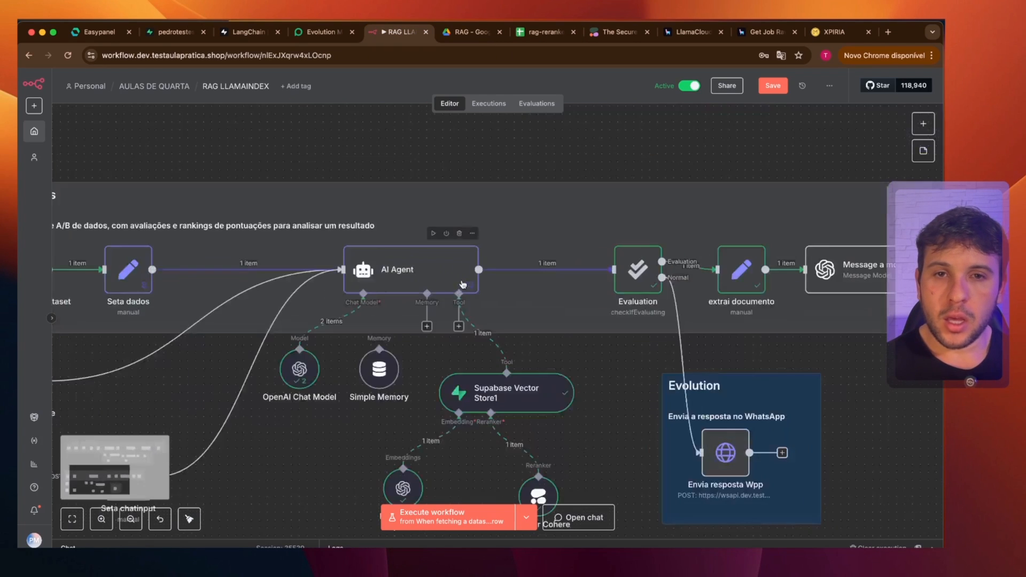
{"action": "left_click_drag", "start_coordinate": [294, 143], "coordinate": [587, 538]}
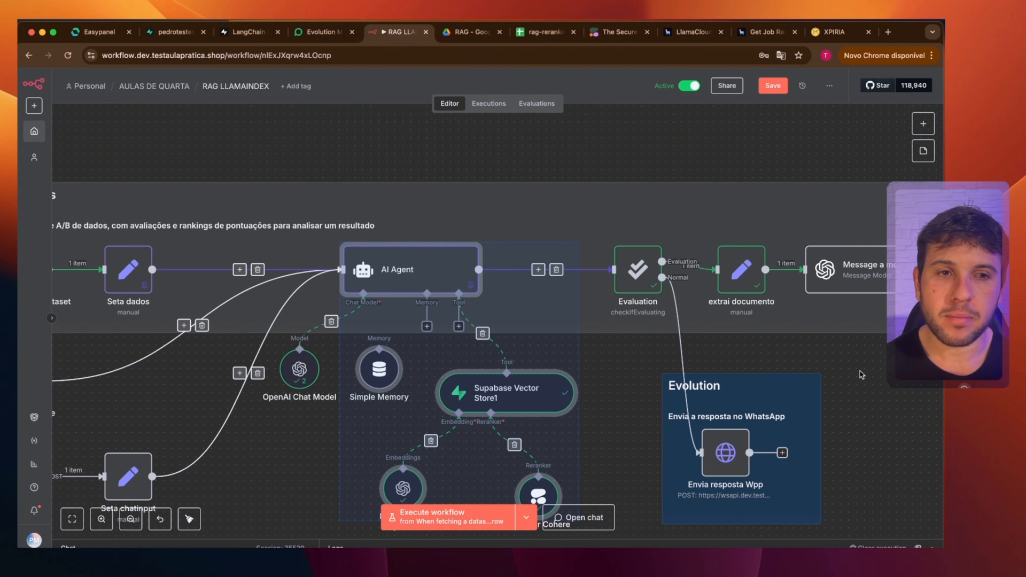
{"action": "scroll", "coordinate": [861, 374], "scroll_direction": "right", "scroll_amount": 5}
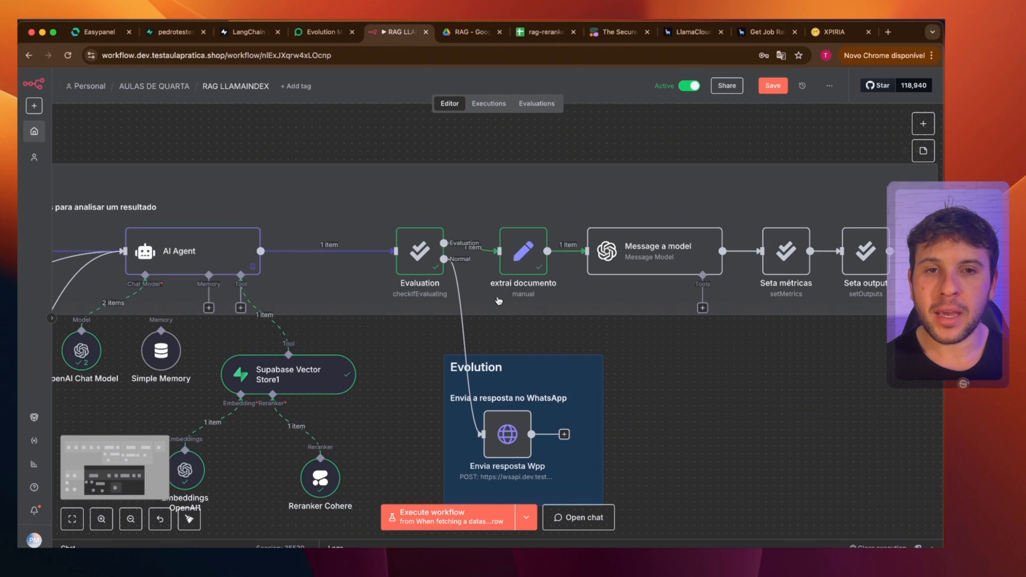
{"action": "left_click", "coordinate": [293, 386]}
{"action": "double_click", "coordinate": [293, 386]}
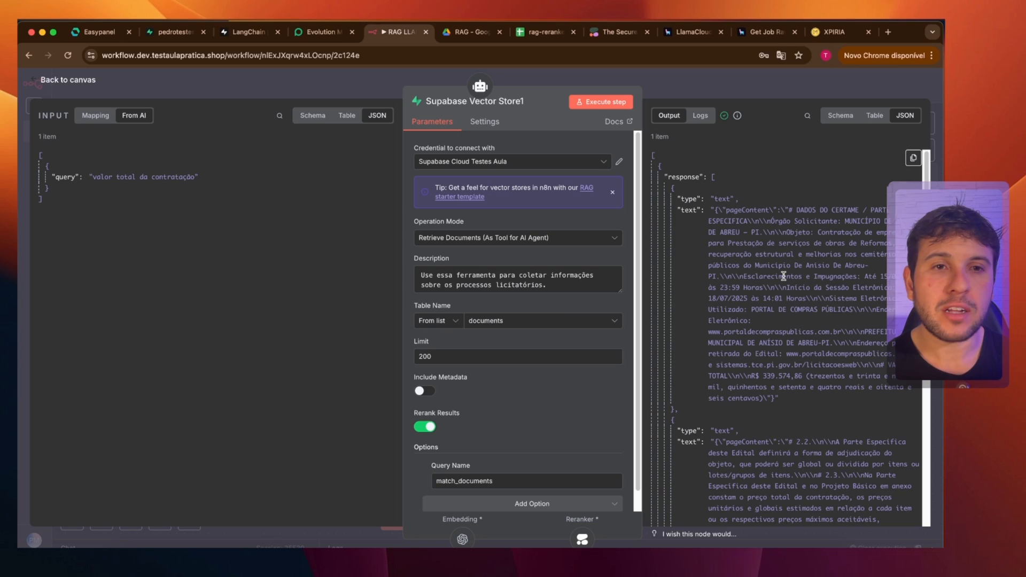
{"action": "key", "text": "Escape"}
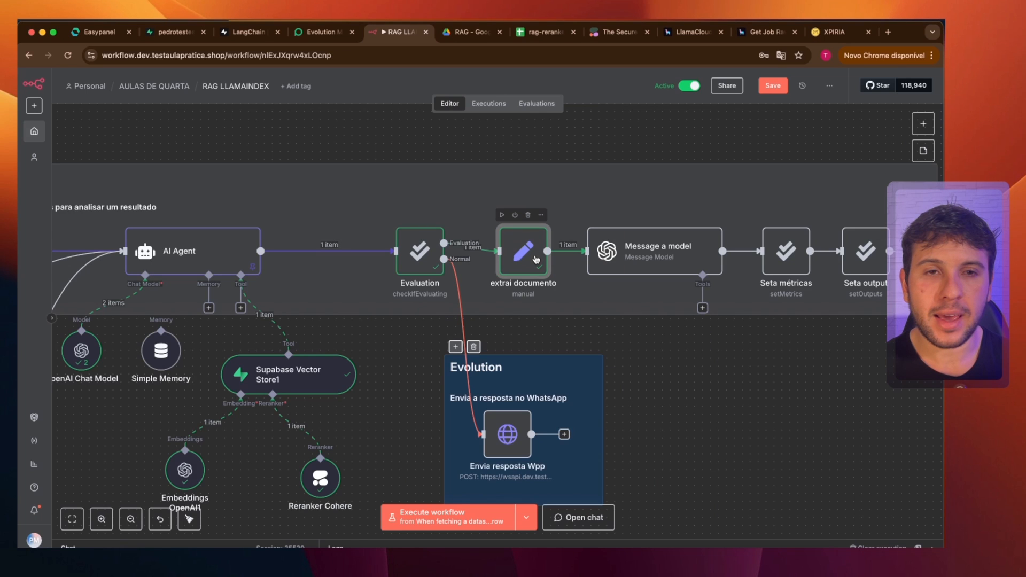
Examine the full documents value output by extrai documento and highlight the Supabase Vector Store1 and Reranker Cohere nodes on the canvas.
{"action": "double_click", "coordinate": [535, 260]}
{"action": "left_click_drag", "start_coordinate": [523, 86], "coordinate": [364, 86]}
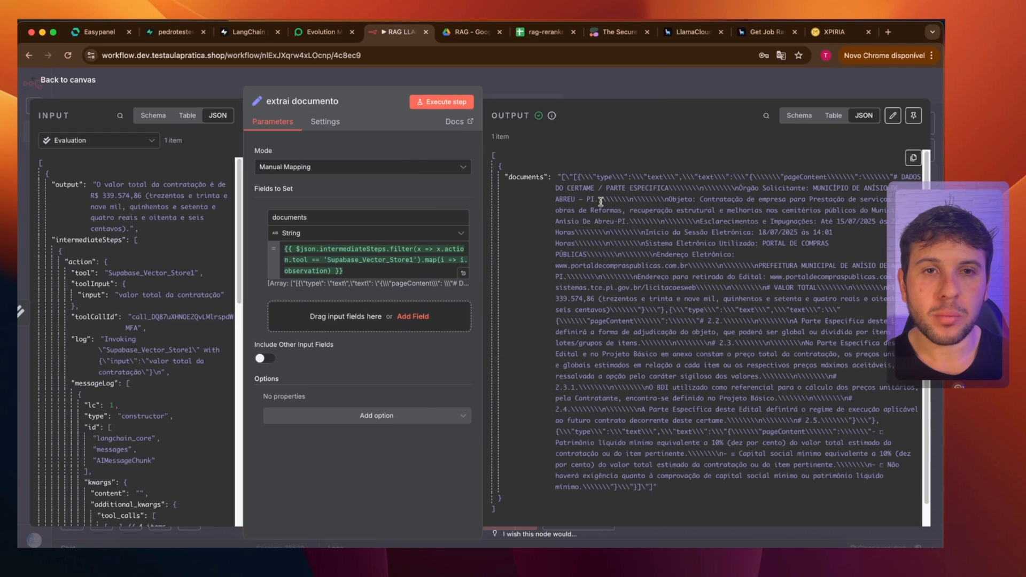
{"action": "left_click_drag", "start_coordinate": [563, 179], "coordinate": [661, 487]}
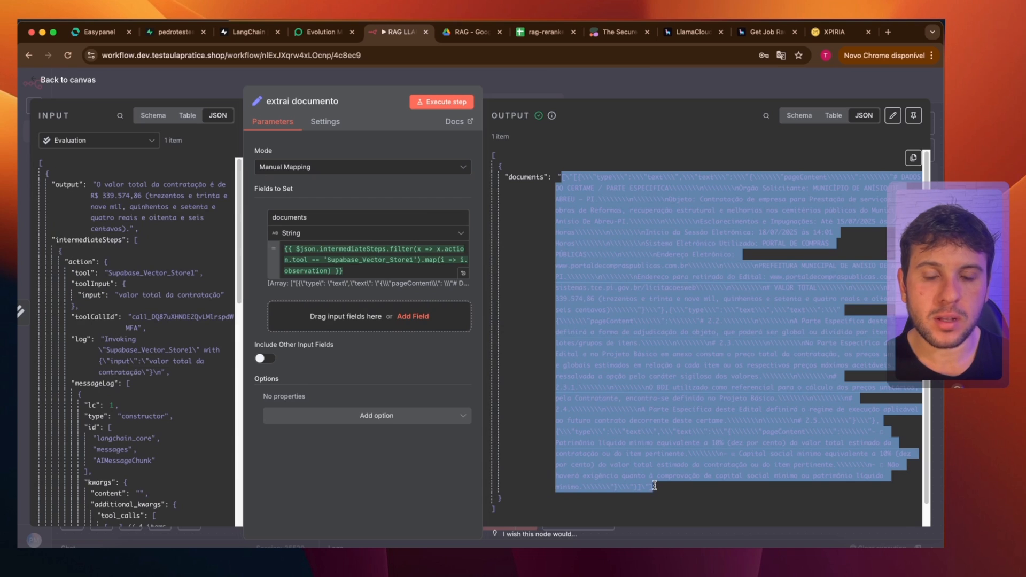
{"action": "left_click", "coordinate": [545, 79]}
{"action": "scroll", "coordinate": [332, 402], "scroll_direction": "left", "scroll_amount": 2}
{"action": "scroll", "coordinate": [331, 402], "scroll_direction": "down", "scroll_amount": 1}
{"action": "left_click_drag", "start_coordinate": [504, 482], "coordinate": [278, 274]}
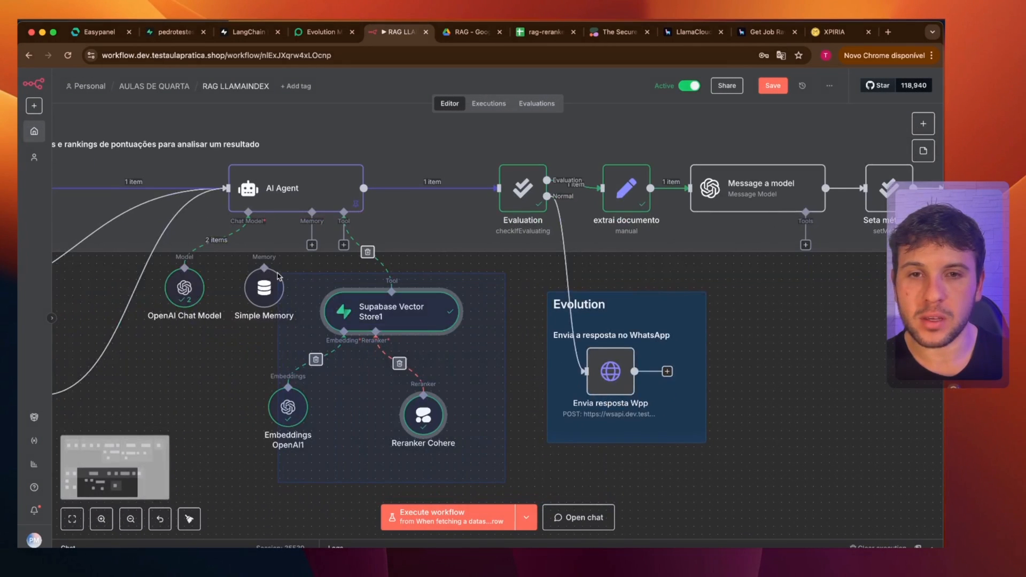
Reopen the user prompt of Message a model in the expression editor to compare its expressions with the resolved result.
{"action": "scroll", "coordinate": [447, 210], "scroll_direction": "right", "scroll_amount": 6}
{"action": "double_click", "coordinate": [422, 188]}
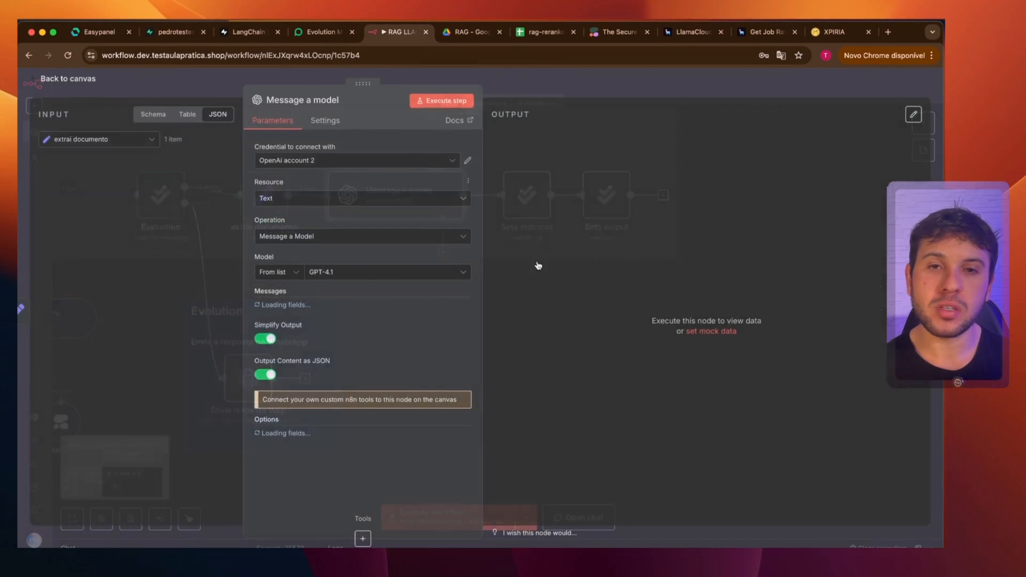
{"action": "scroll", "coordinate": [416, 385], "scroll_direction": "down", "scroll_amount": 10}
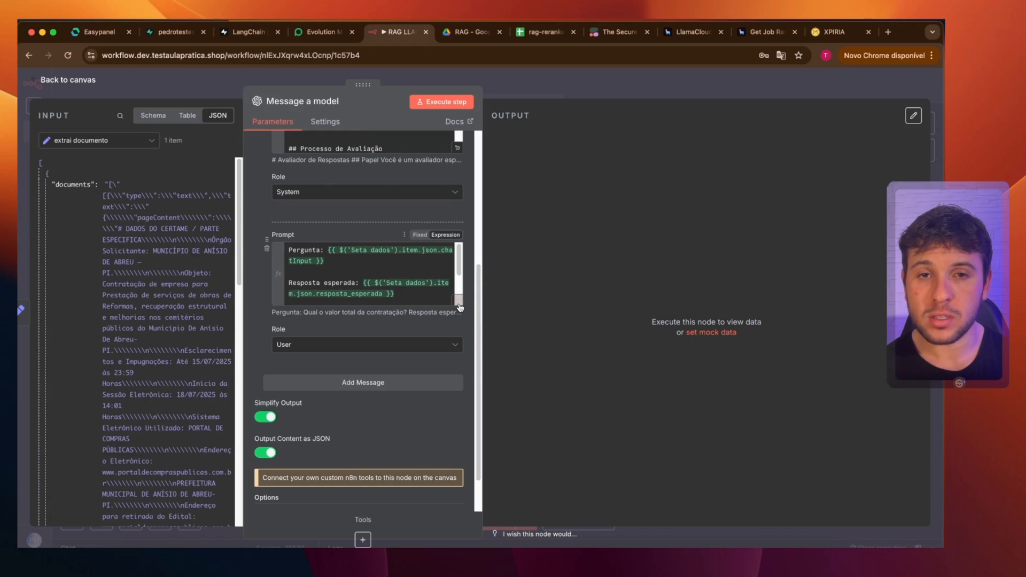
{"action": "left_click", "coordinate": [459, 303]}
{"action": "key", "text": "super+a"}
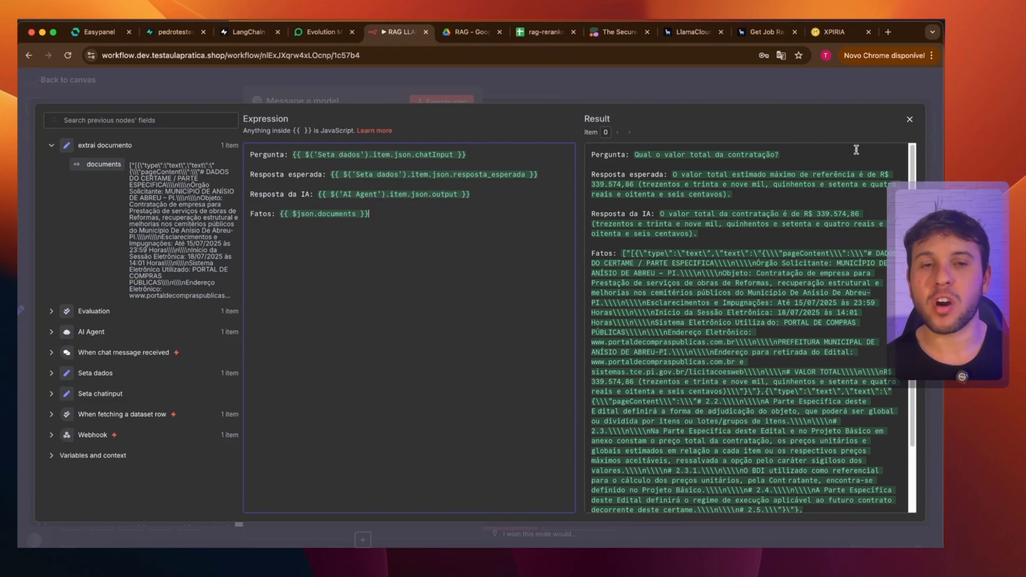
Close the expression editor, run the Message a model node, and highlight the resumo_raciocinio text in its output.
{"action": "left_click", "coordinate": [909, 119]}
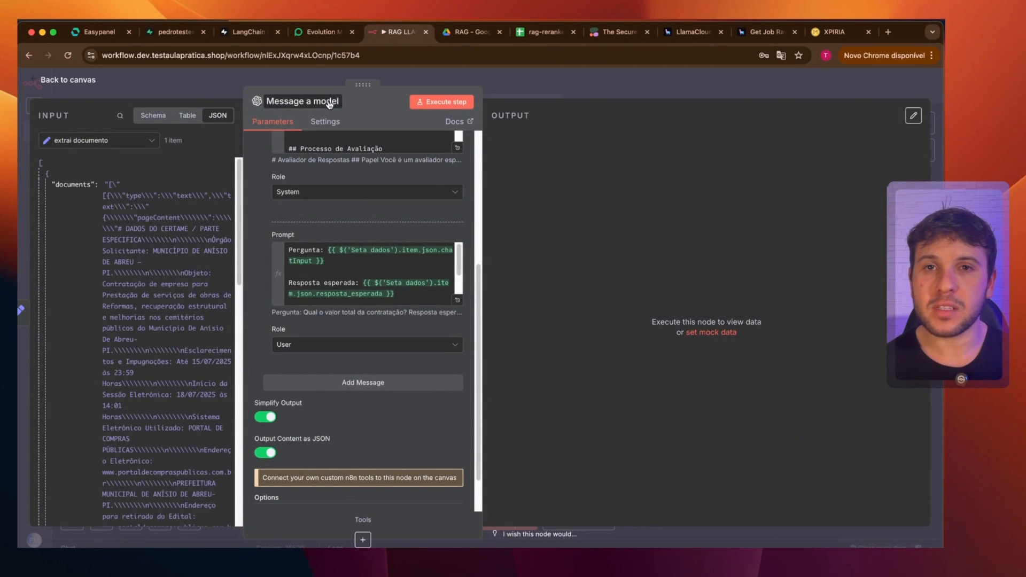
{"action": "left_click", "coordinate": [460, 104]}
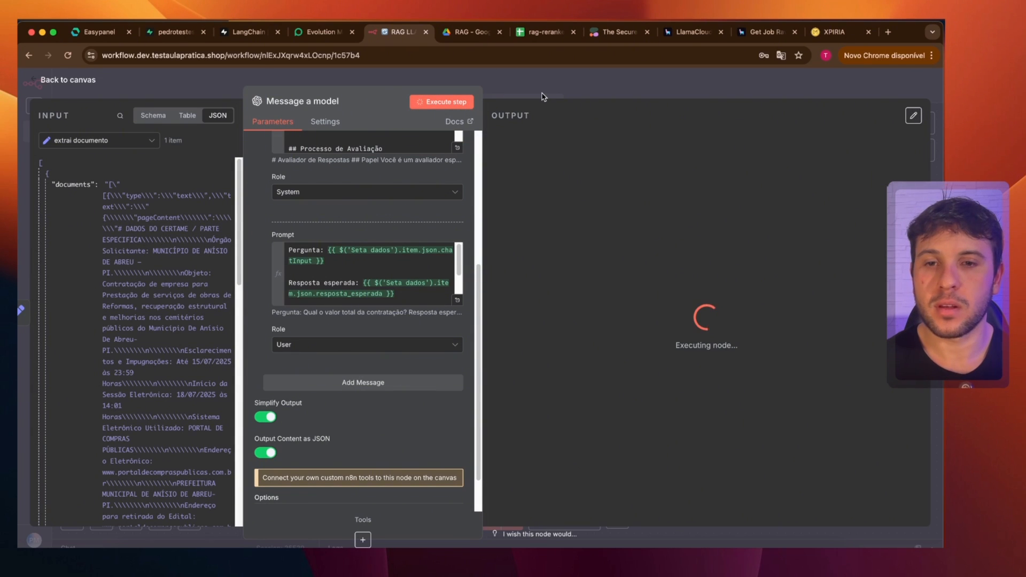
{"action": "scroll", "coordinate": [447, 406], "scroll_direction": "down", "scroll_amount": 2}
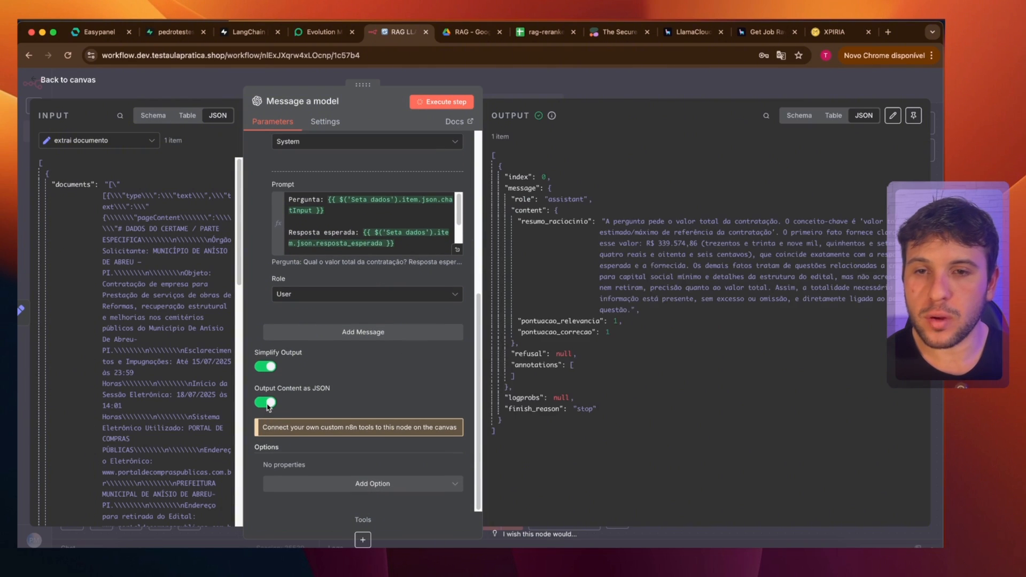
{"action": "scroll", "coordinate": [448, 380], "scroll_direction": "up", "scroll_amount": 5}
{"action": "scroll", "coordinate": [374, 422], "scroll_direction": "down", "scroll_amount": 2}
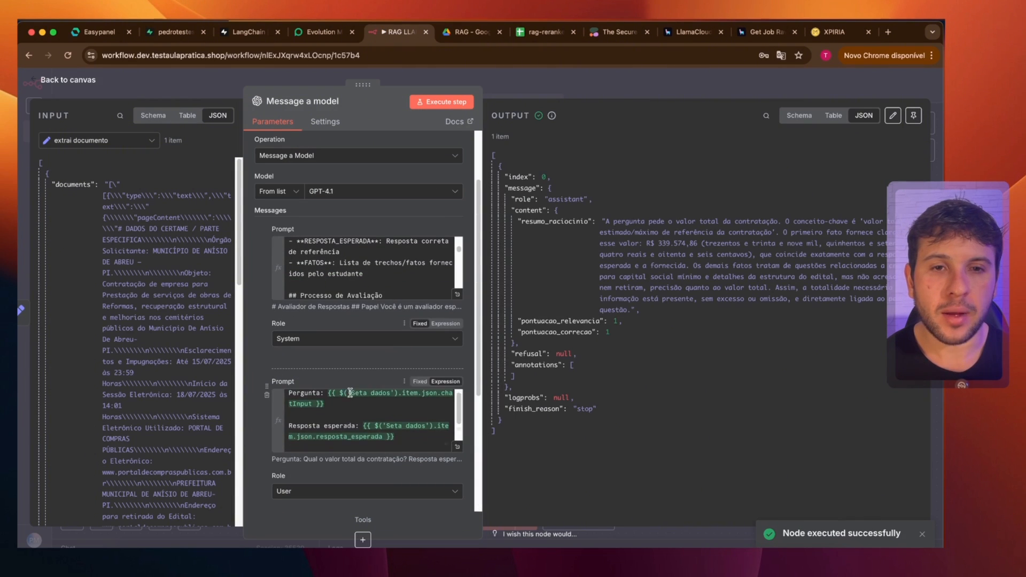
{"action": "left_click_drag", "start_coordinate": [603, 221], "coordinate": [632, 309]}
{"action": "left_click", "coordinate": [601, 329]}
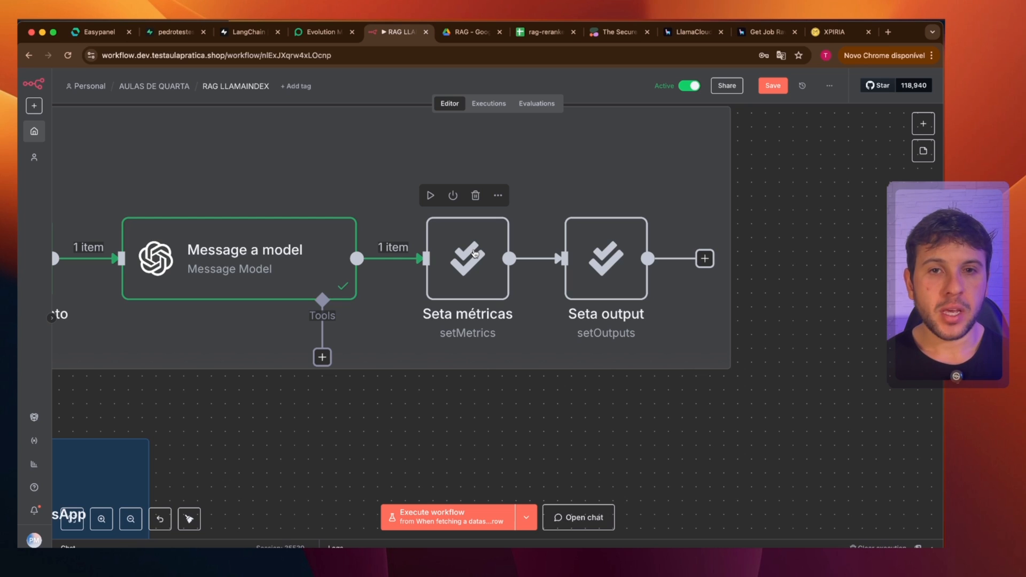
Open the Seta métricas node, highlight the metrics pontuacao_relevancia and pontuacao_correcao, and widen its input data area.
{"action": "double_click", "coordinate": [474, 254]}
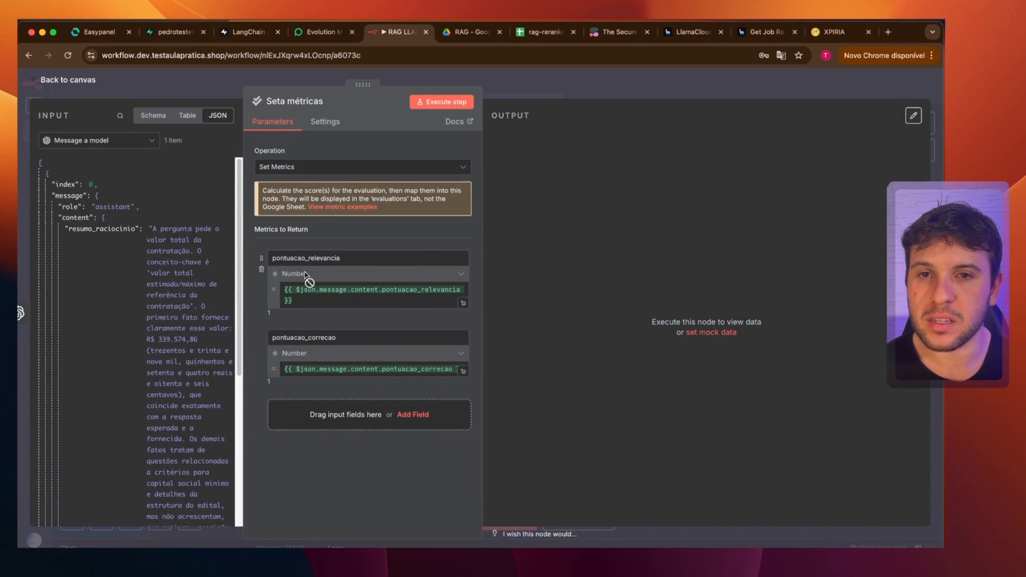
{"action": "double_click", "coordinate": [300, 258]}
{"action": "double_click", "coordinate": [301, 338]}
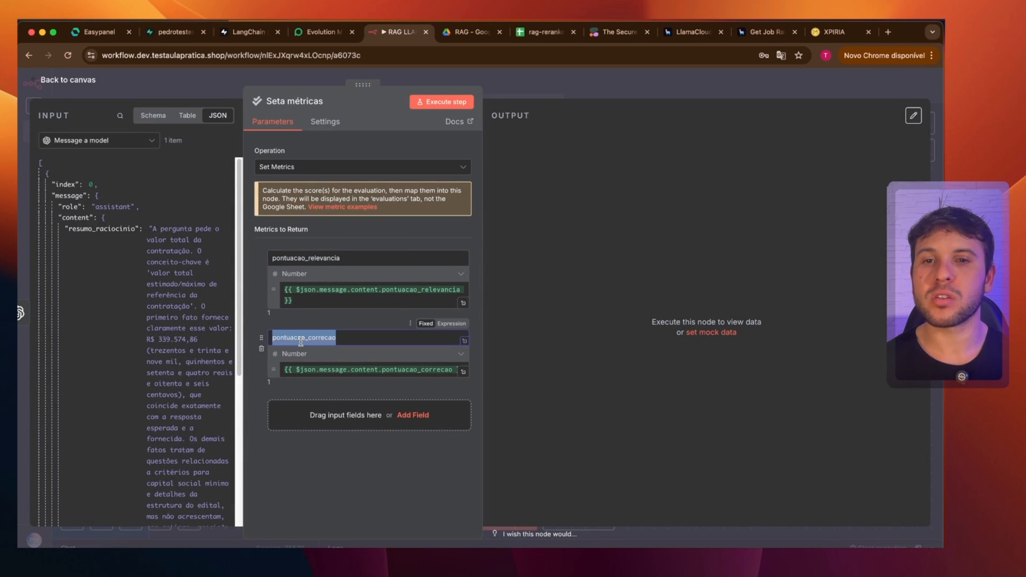
{"action": "left_click_drag", "start_coordinate": [364, 88], "coordinate": [536, 88]}
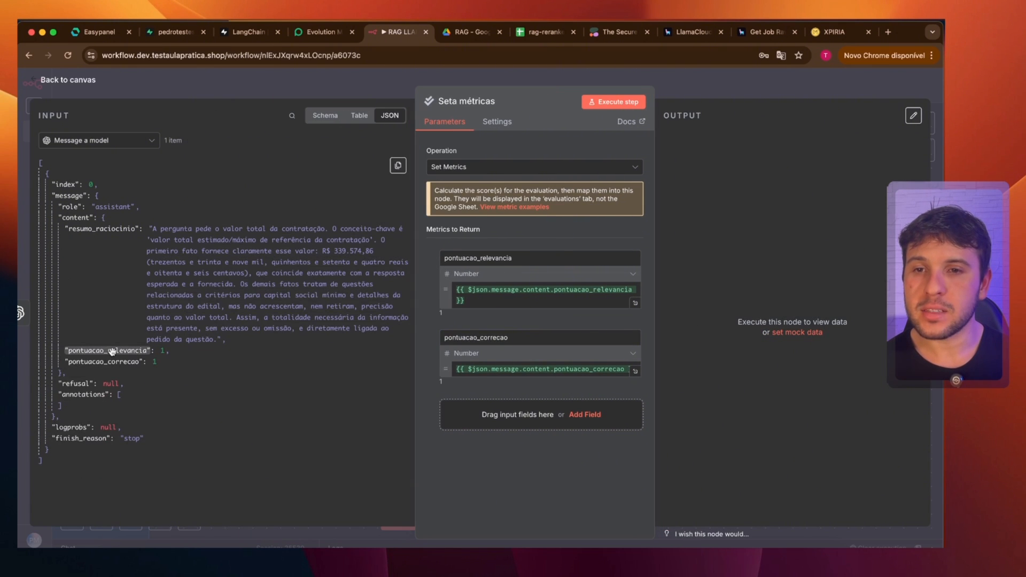
Compare the two score fields in the Message a model output with their metric expressions and return to the canvas.
{"action": "left_click_drag", "start_coordinate": [111, 351], "coordinate": [481, 295]}
{"action": "double_click", "coordinate": [118, 369]}
{"action": "mouse_move", "coordinate": [116, 363]}
{"action": "left_mouse_down"}
{"action": "mouse_move", "coordinate": [469, 367]}
{"action": "mouse_move", "coordinate": [100, 370]}
{"action": "left_mouse_up"}
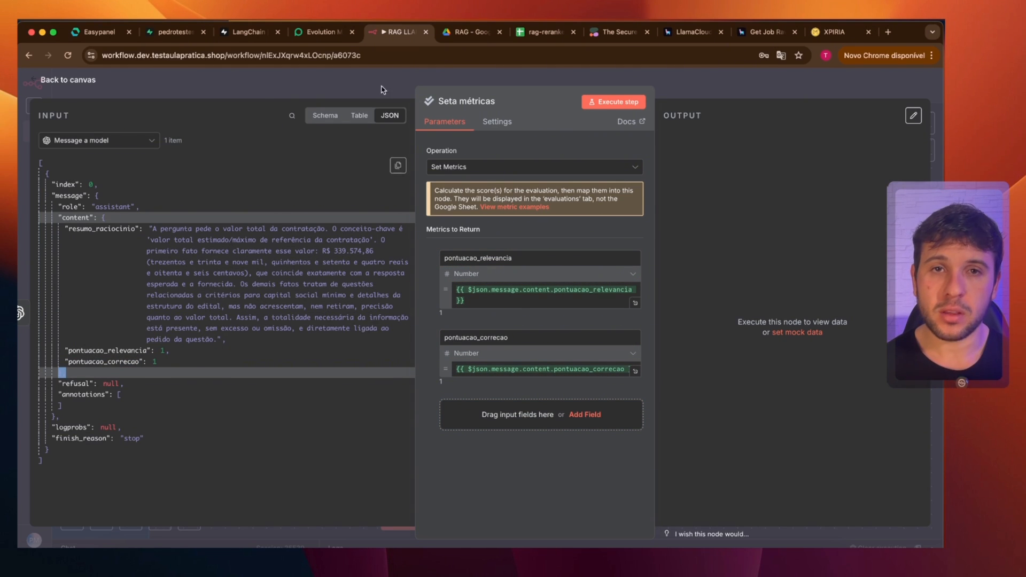
{"action": "right_click", "coordinate": [721, 81]}
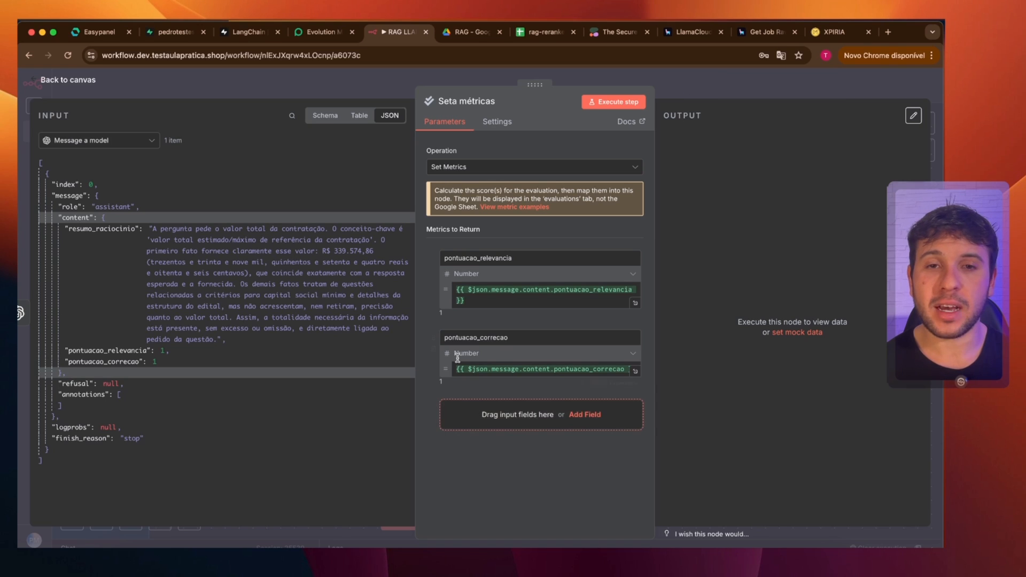
{"action": "left_click", "coordinate": [752, 85]}
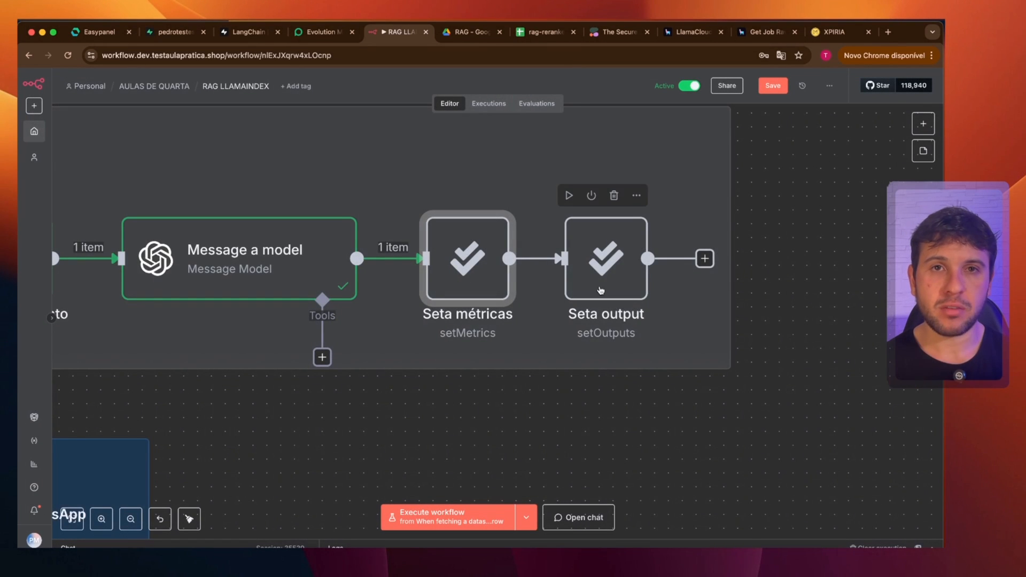
Run the Seta métricas node and pin the output of Message a model.
{"action": "scroll", "coordinate": [522, 304], "scroll_direction": "right", "scroll_amount": 3}
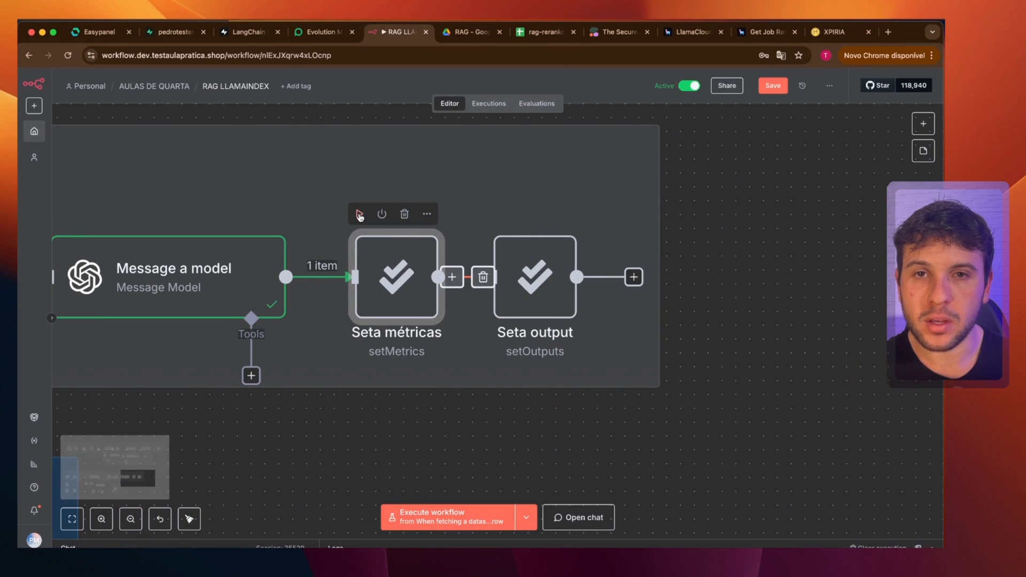
{"action": "left_click", "coordinate": [359, 214]}
{"action": "scroll", "coordinate": [436, 321], "scroll_direction": "left", "scroll_amount": 5}
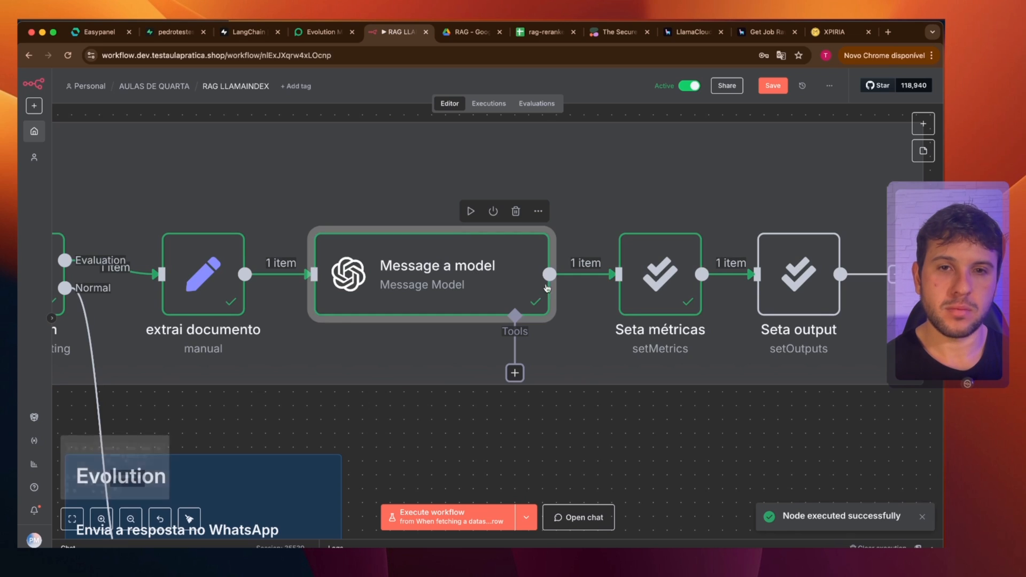
{"action": "scroll", "coordinate": [588, 267], "scroll_direction": "right", "scroll_amount": 5}
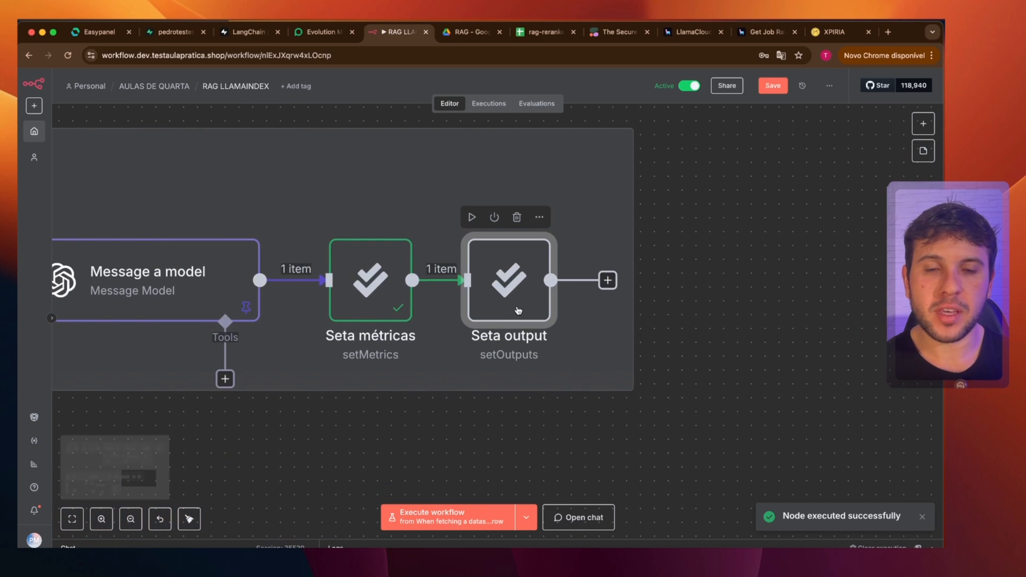
Briefly open Seta output, search the node library for "eval", and look at the Evaluation actions without adding one.
{"action": "scroll", "coordinate": [512, 305], "scroll_direction": "up", "scroll_amount": 2}
{"action": "double_click", "coordinate": [514, 295]}
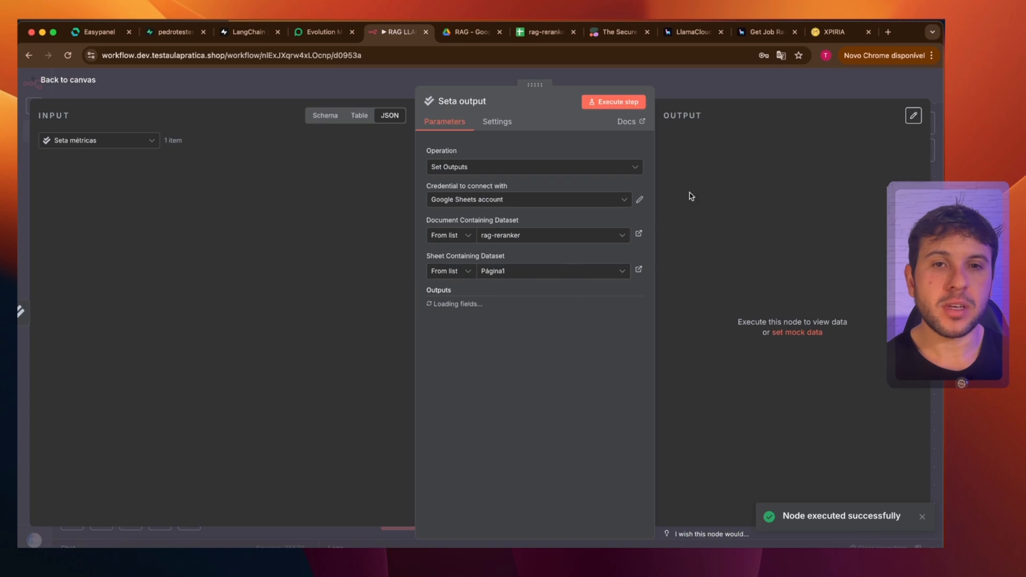
{"action": "key", "text": "Escape"}
{"action": "left_click", "coordinate": [923, 124]}
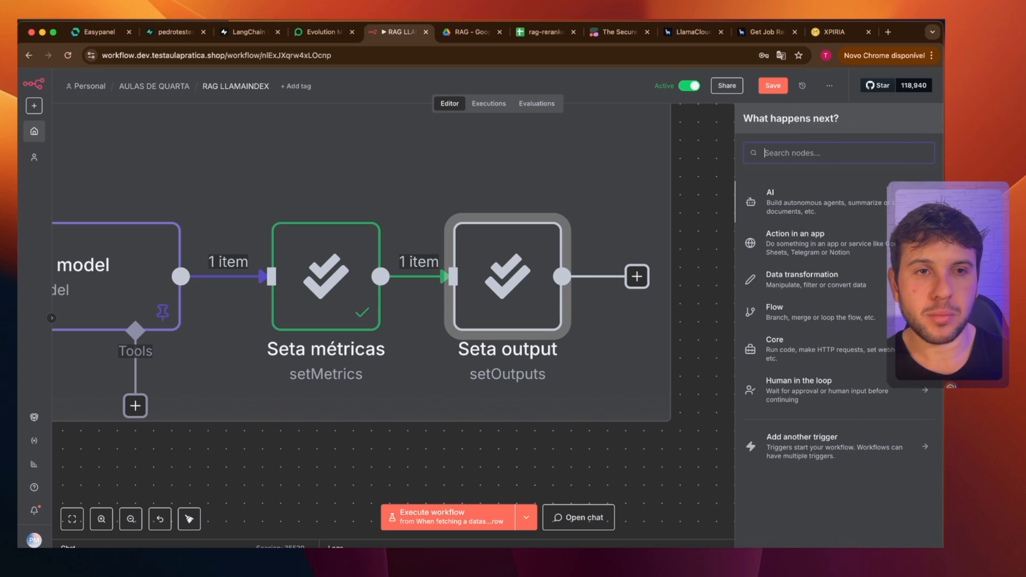
{"action": "type", "text": "eval"}
{"action": "left_click", "coordinate": [812, 199]}
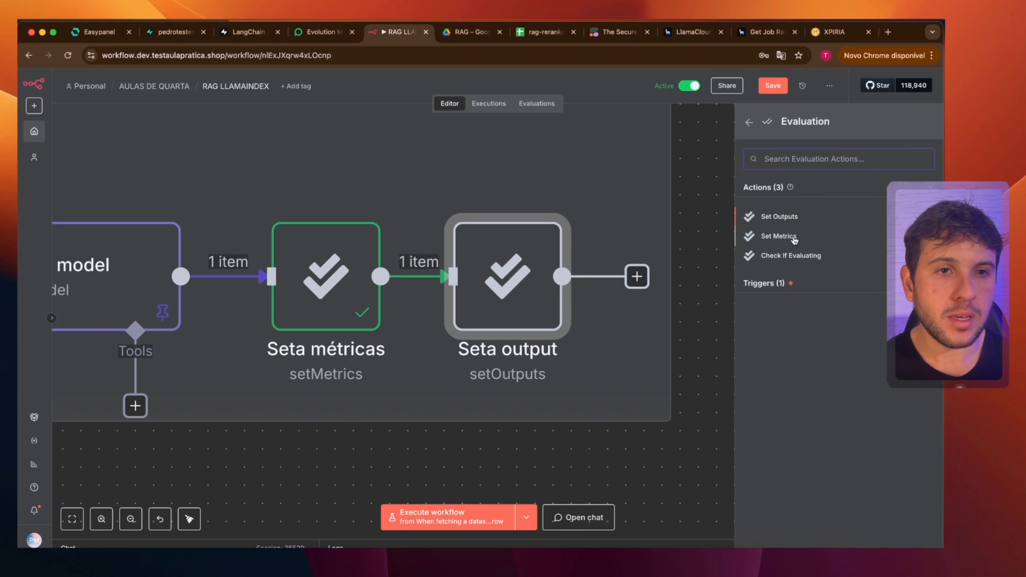
{"action": "left_click", "coordinate": [491, 279]}
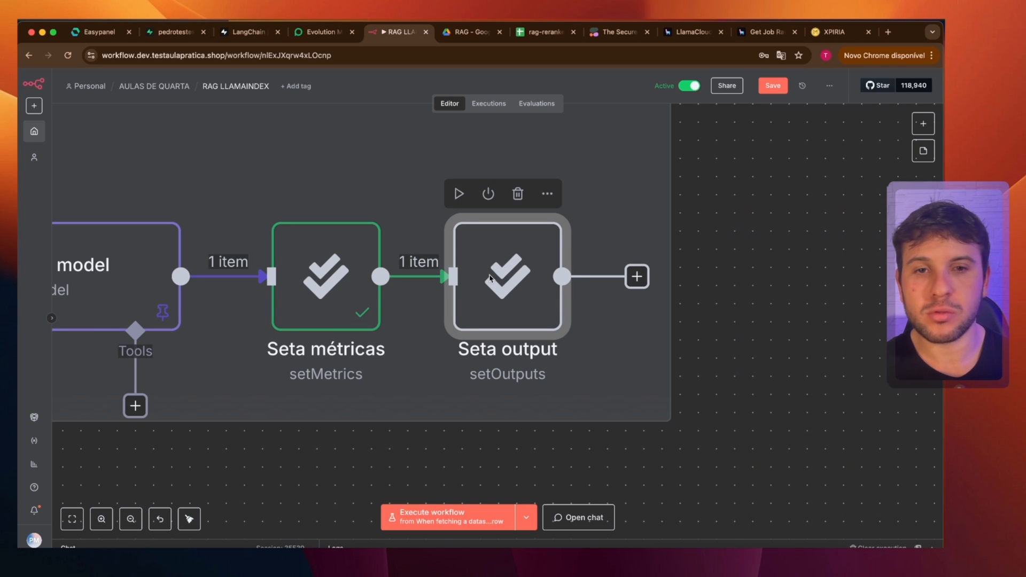
Reopen the Seta output node and check its Google Sheets credential and the rag-reranker dataset document selection.
{"action": "double_click", "coordinate": [490, 279]}
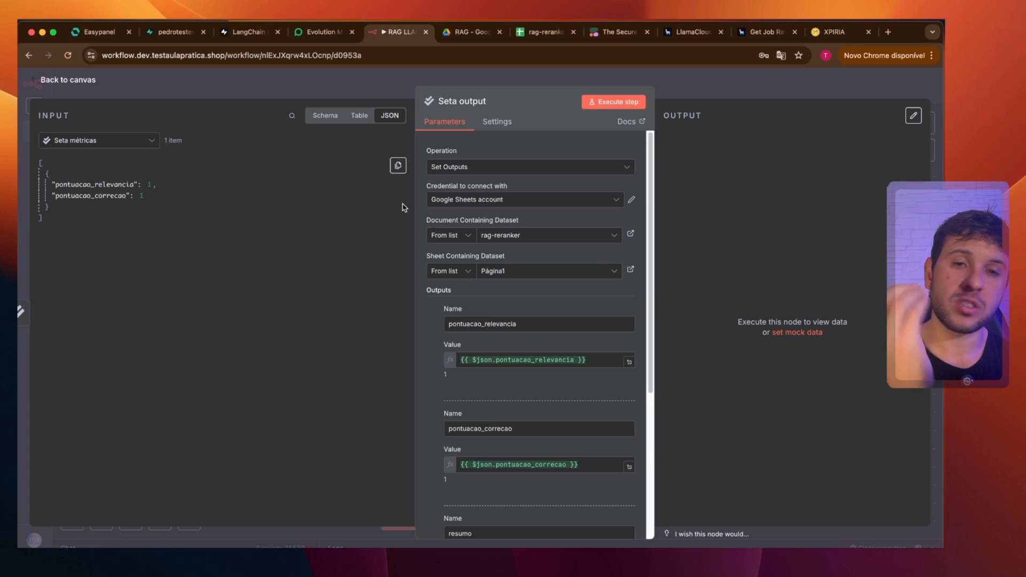
{"action": "scroll", "coordinate": [513, 294], "scroll_direction": "down", "scroll_amount": 2}
{"action": "scroll", "coordinate": [513, 278], "scroll_direction": "up", "scroll_amount": 2}
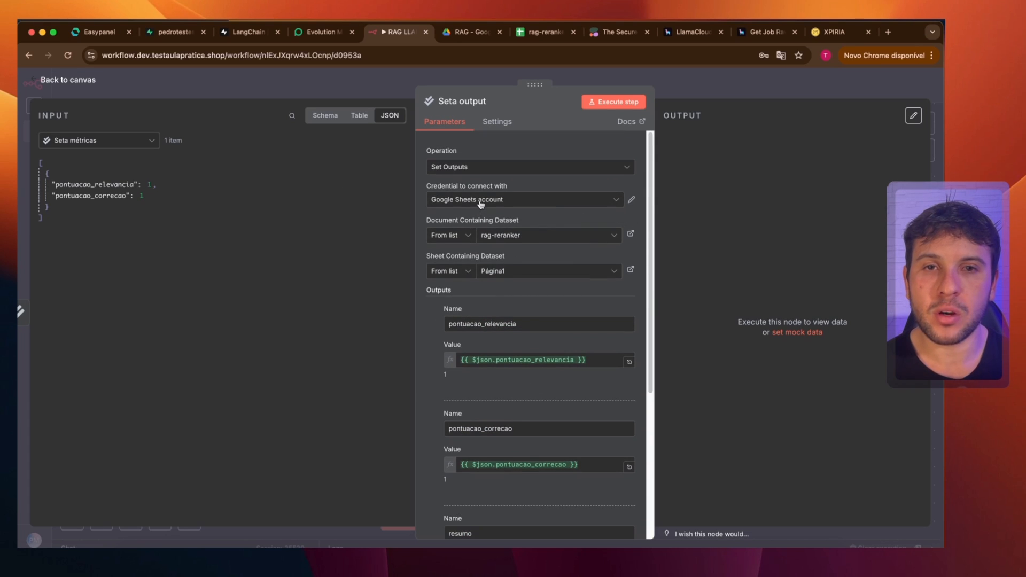
{"action": "left_click", "coordinate": [480, 200]}
{"action": "left_click", "coordinate": [513, 235]}
{"action": "left_click", "coordinate": [510, 236]}
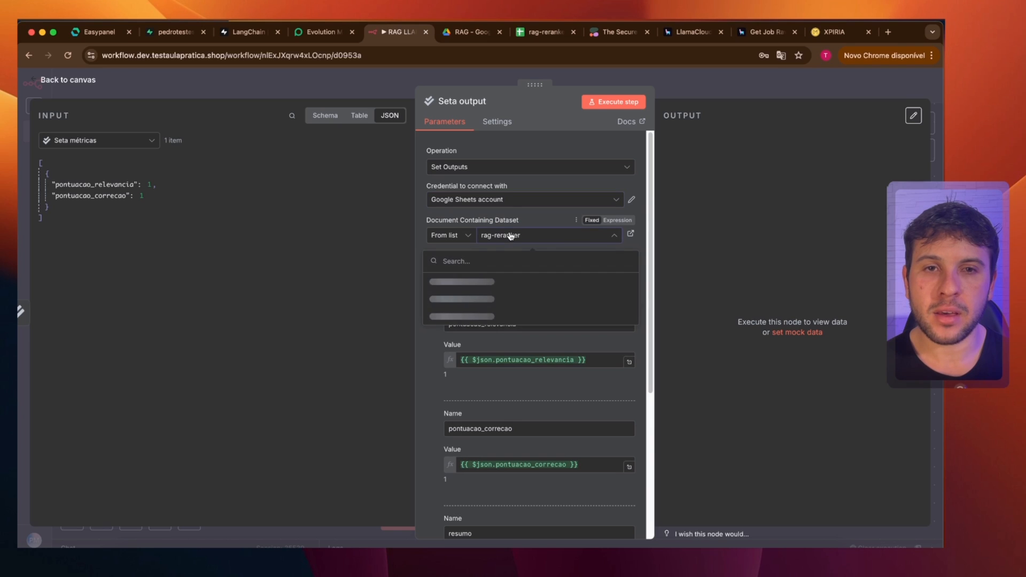
{"action": "left_click", "coordinate": [514, 237]}
Review the Seta output expressions for pontuacao_relevancia and pontuacao_correcao, continuing to the resumo output.
{"action": "scroll", "coordinate": [502, 291], "scroll_direction": "down", "scroll_amount": 2}
{"action": "scroll", "coordinate": [515, 308], "scroll_direction": "down", "scroll_amount": 2}
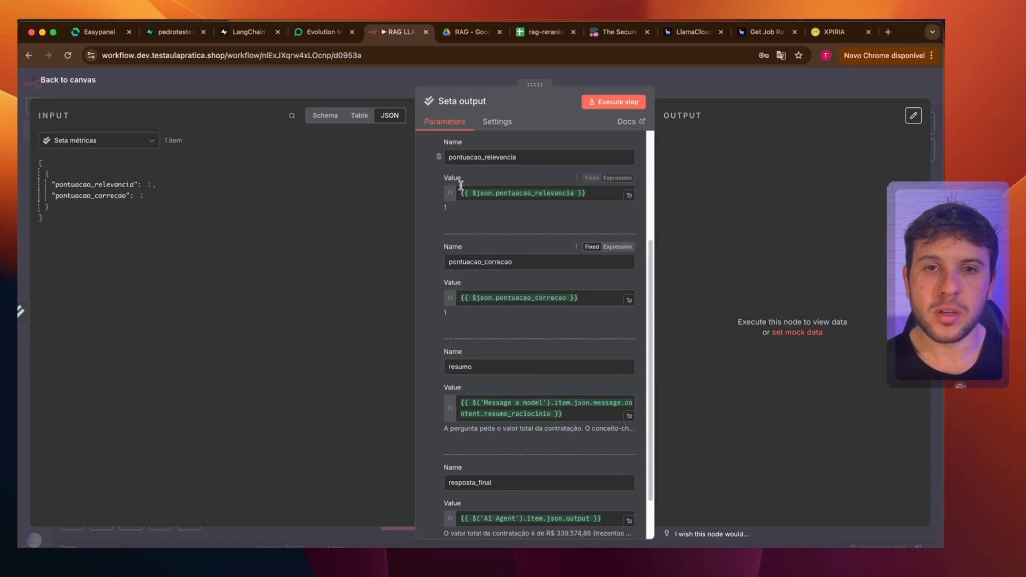
{"action": "left_click", "coordinate": [577, 193]}
{"action": "left_click", "coordinate": [502, 297]}
{"action": "scroll", "coordinate": [534, 336], "scroll_direction": "down", "scroll_amount": 1}
{"action": "left_click", "coordinate": [491, 330]}
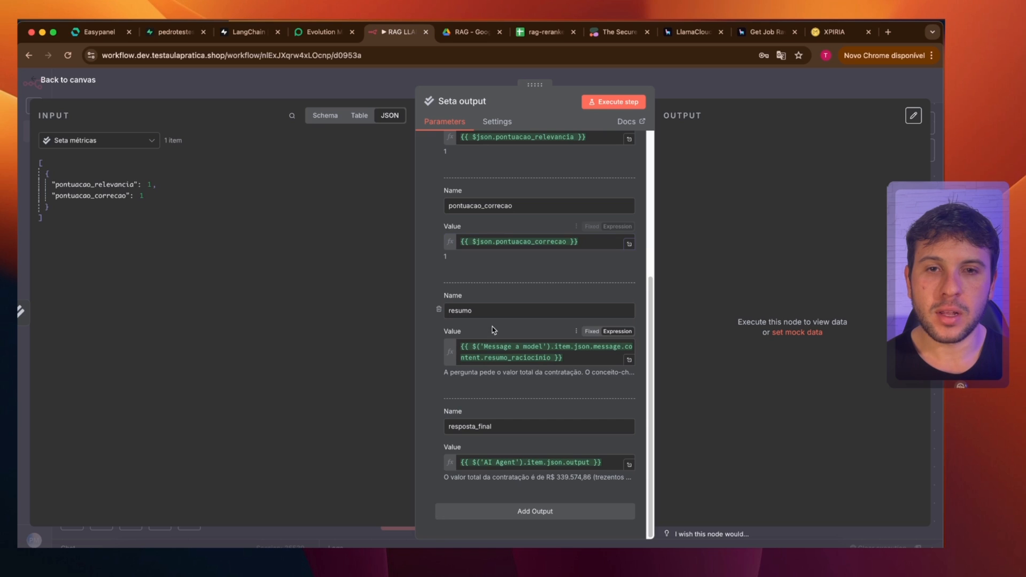
Show Message a model as the Seta output input data and trace resumo_raciocinio and the AI Agent output to resumo and resposta_final.
{"action": "left_click_drag", "start_coordinate": [578, 355], "coordinate": [363, 306]}
{"action": "left_click", "coordinate": [102, 139]}
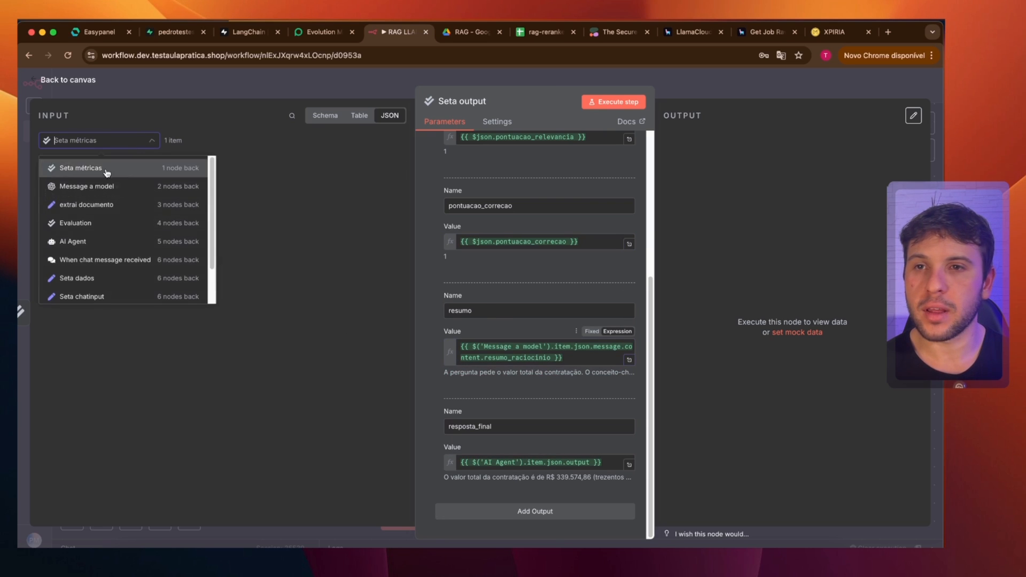
{"action": "left_click", "coordinate": [102, 186]}
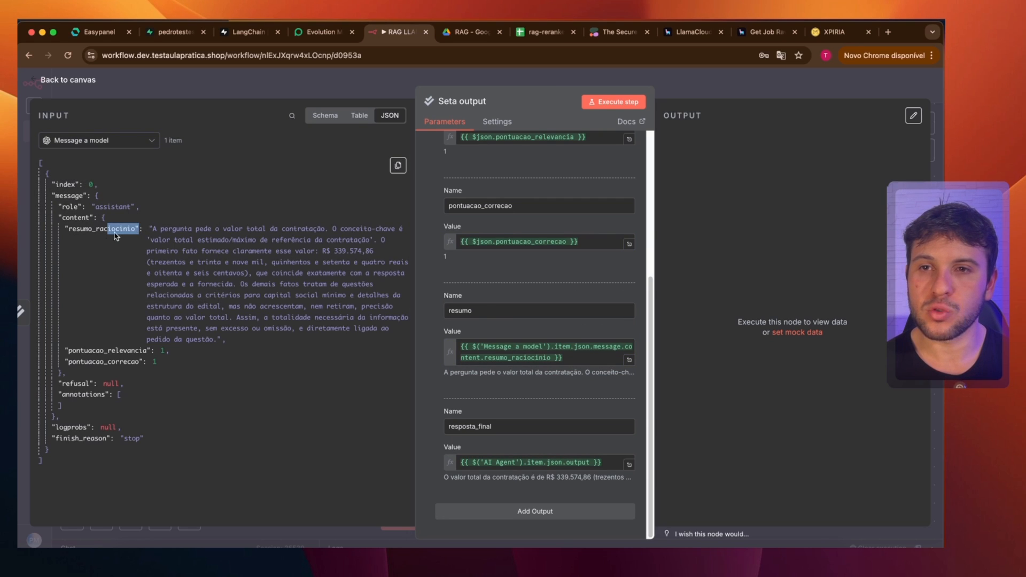
{"action": "left_click_drag", "start_coordinate": [109, 236], "coordinate": [601, 461]}
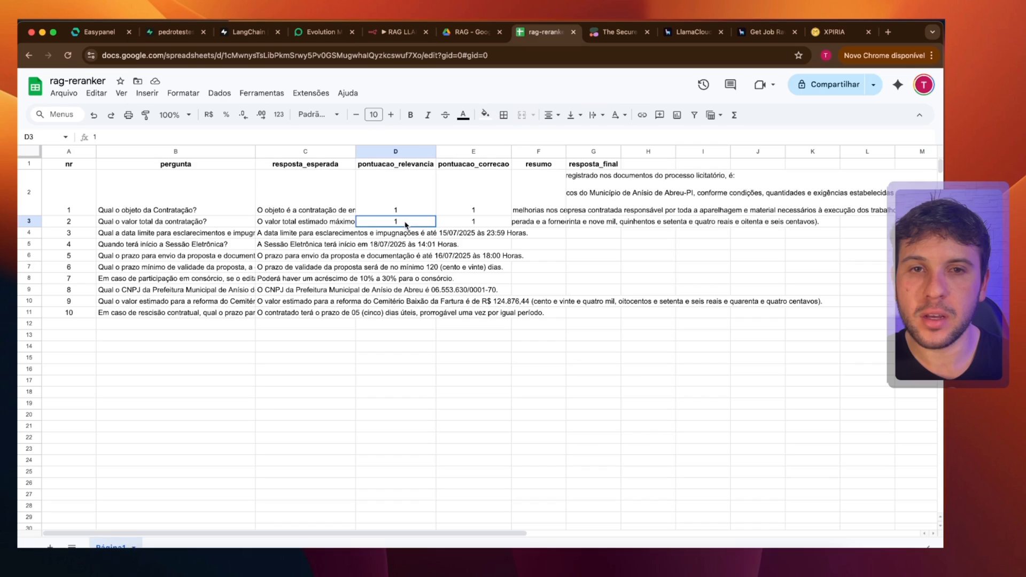
In the rag-reranker spreadsheet, inspect row 3's relevance and correctness scores, resumo and resposta_final, then highlight the whole row.
{"action": "left_click_drag", "start_coordinate": [395, 221], "coordinate": [523, 223]}
{"action": "left_click", "coordinate": [523, 224]}
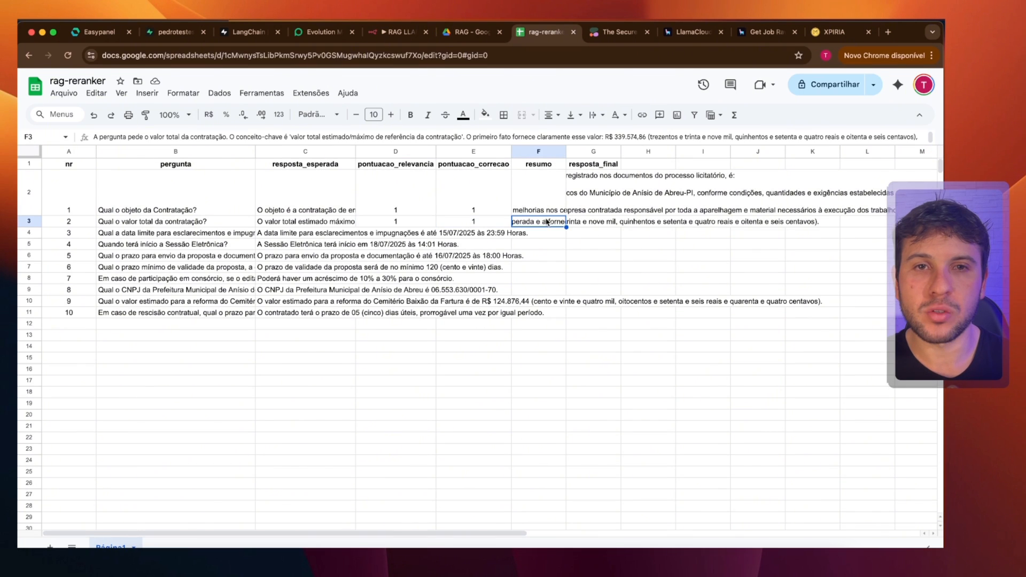
{"action": "double_click", "coordinate": [522, 224]}
{"action": "key", "text": "Escape"}
{"action": "left_click", "coordinate": [604, 224]}
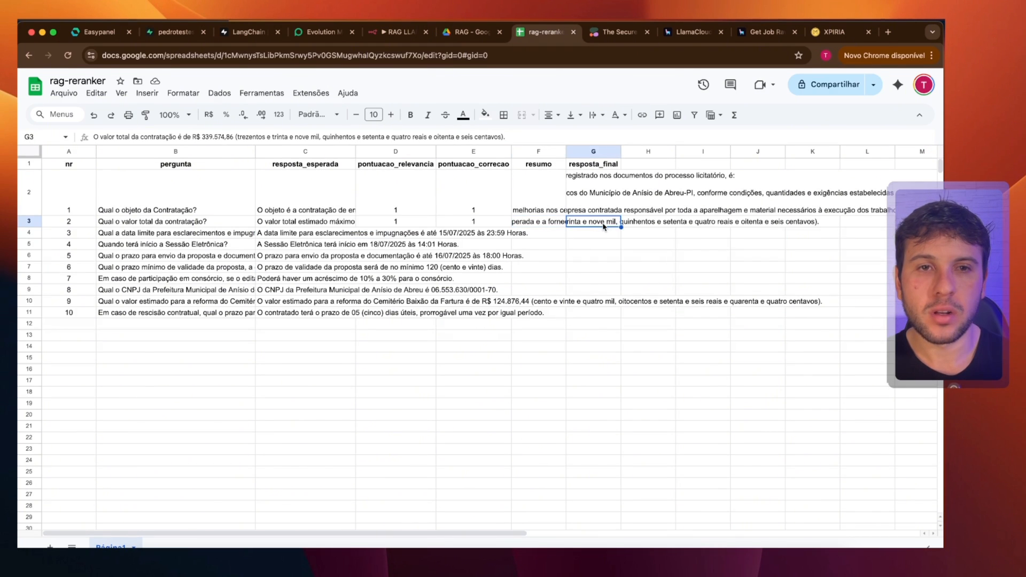
{"action": "double_click", "coordinate": [604, 225]}
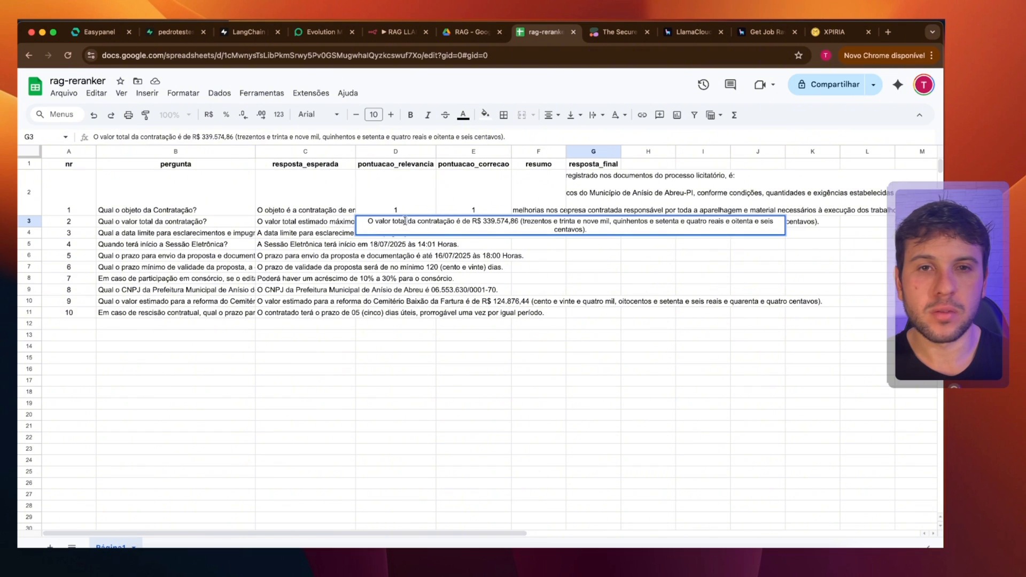
{"action": "left_click", "coordinate": [593, 289]}
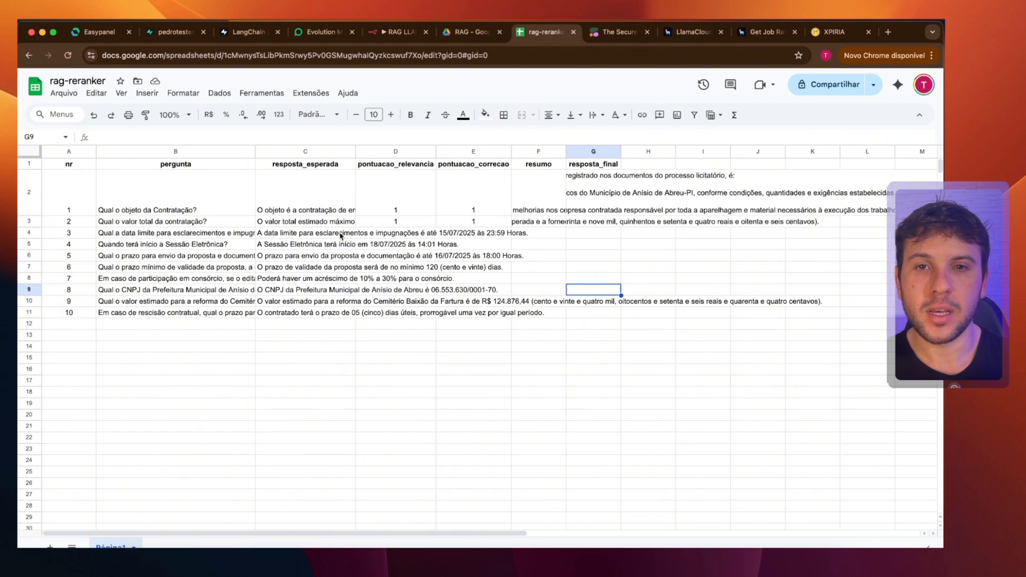
{"action": "left_click", "coordinate": [29, 221]}
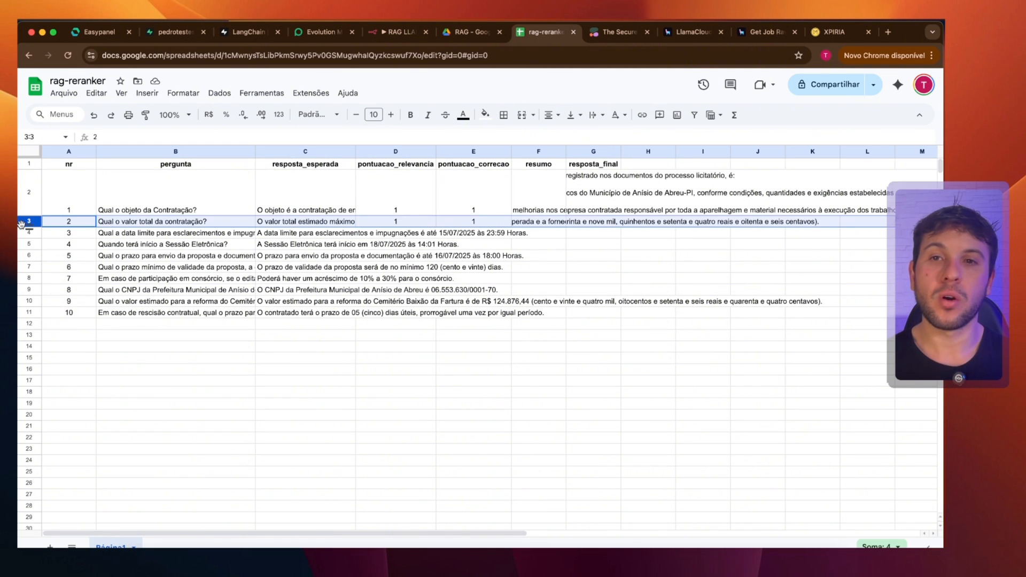
{"action": "left_click", "coordinate": [582, 270]}
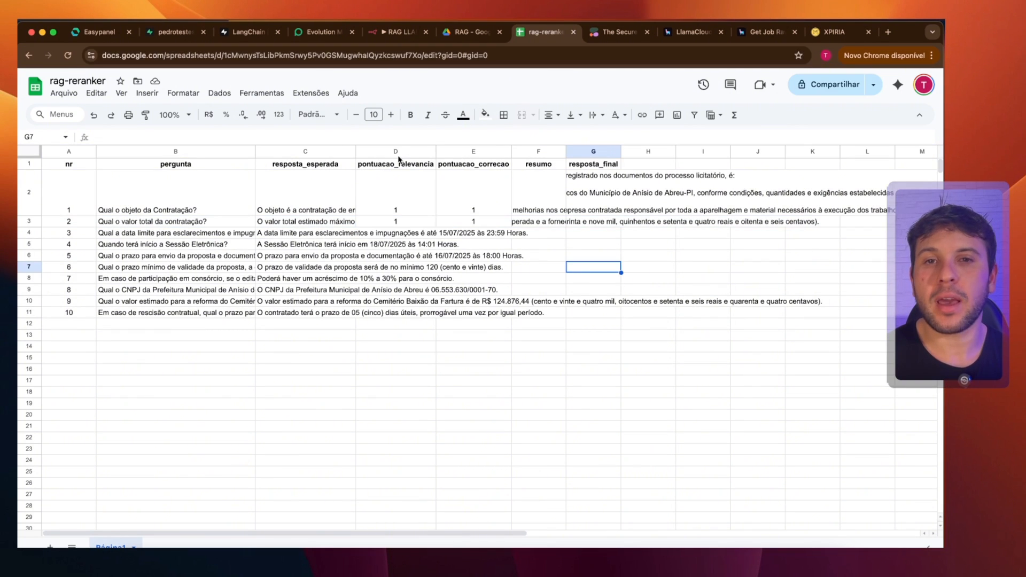
Clear the evaluation results from cells D2:G3 of the rag-reranker spreadsheet.
{"action": "left_click_drag", "start_coordinate": [404, 193], "coordinate": [614, 224]}
{"action": "key", "text": "Delete"}
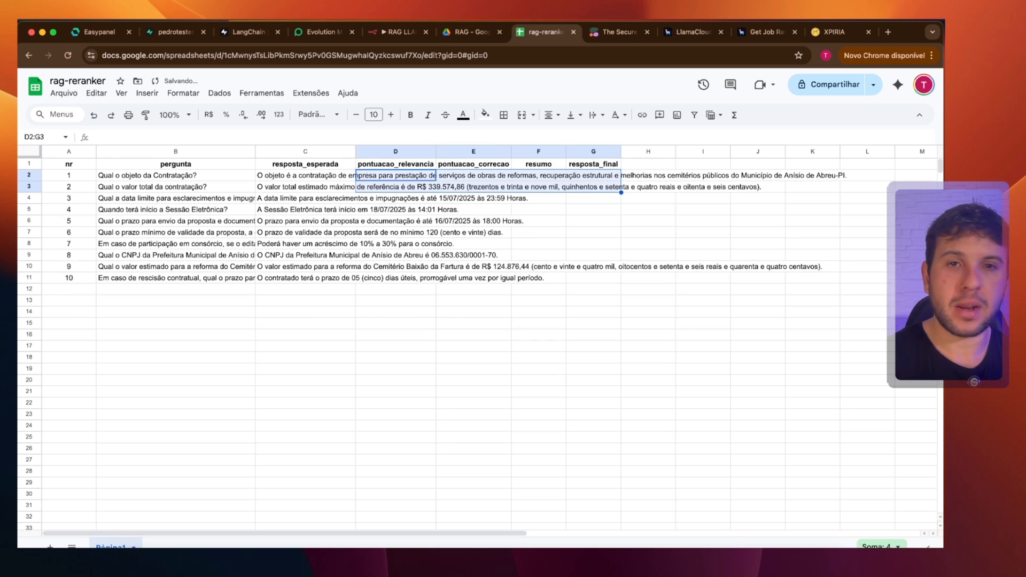
{"action": "left_click", "coordinate": [554, 234]}
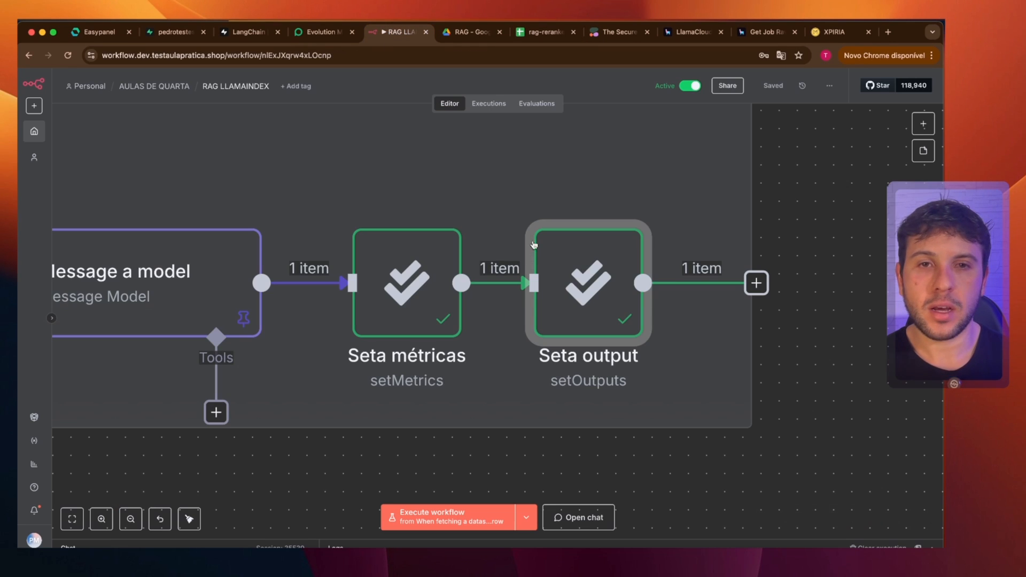
Switch back to the n8n workflow and bring the whole Evaluations branch into view.
{"action": "left_click", "coordinate": [398, 32]}
{"action": "scroll", "coordinate": [796, 455], "scroll_direction": "down", "scroll_amount": 8}
{"action": "left_click_drag", "start_coordinate": [638, 426], "coordinate": [837, 305]}
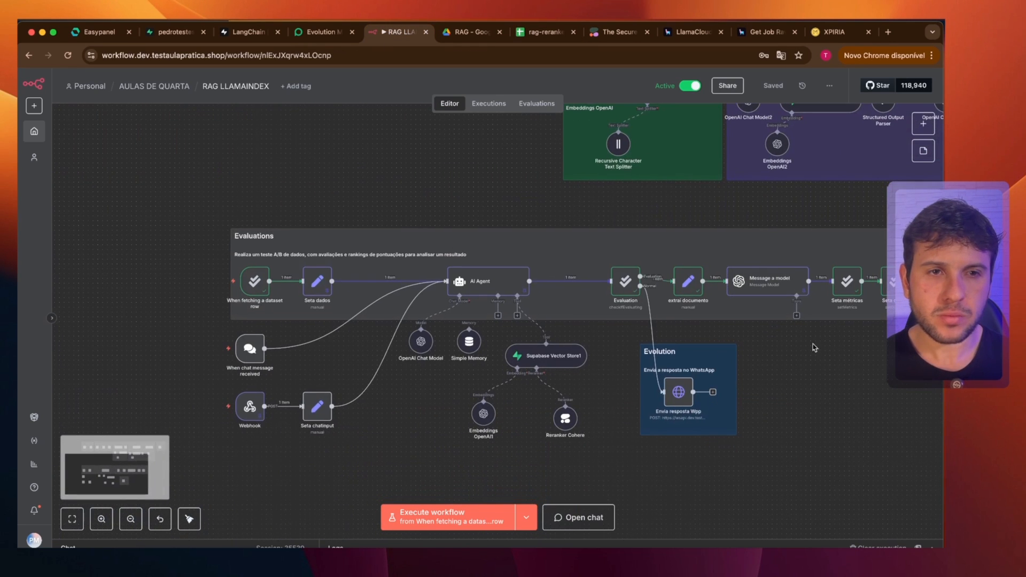
Unpin the output data of the Message a model, AI Agent and Seta dados nodes and save the workflow.
{"action": "left_click", "coordinate": [758, 289]}
{"action": "key", "text": "p"}
{"action": "left_click", "coordinate": [492, 292]}
{"action": "key", "text": "p"}
{"action": "left_click", "coordinate": [326, 292]}
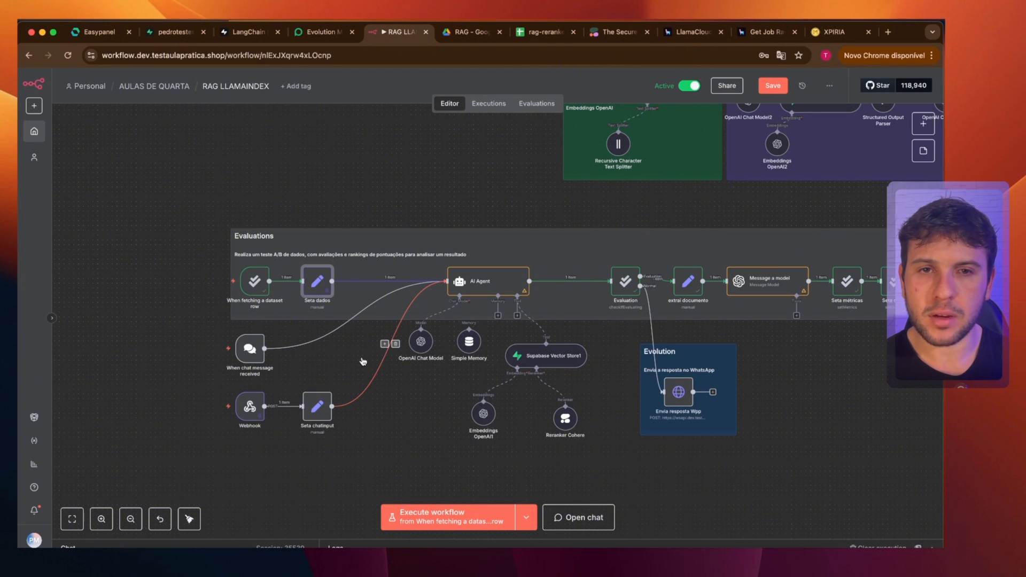
{"action": "key", "text": "p"}
{"action": "left_click", "coordinate": [395, 400]}
{"action": "key", "text": "super+s"}
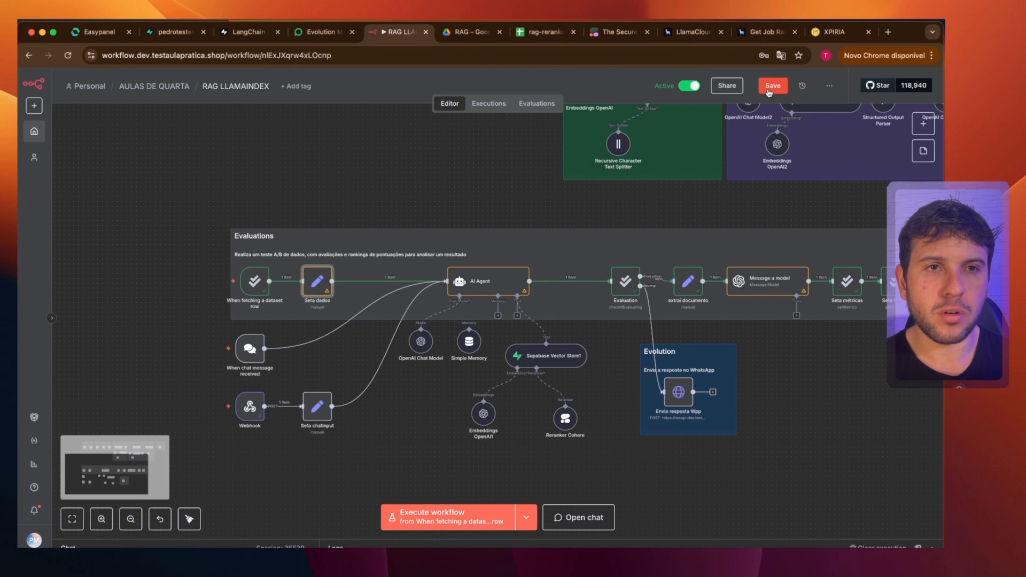
Open the workflow's evaluations and run a new test over the dataset.
{"action": "left_click_drag", "start_coordinate": [807, 409], "coordinate": [698, 390]}
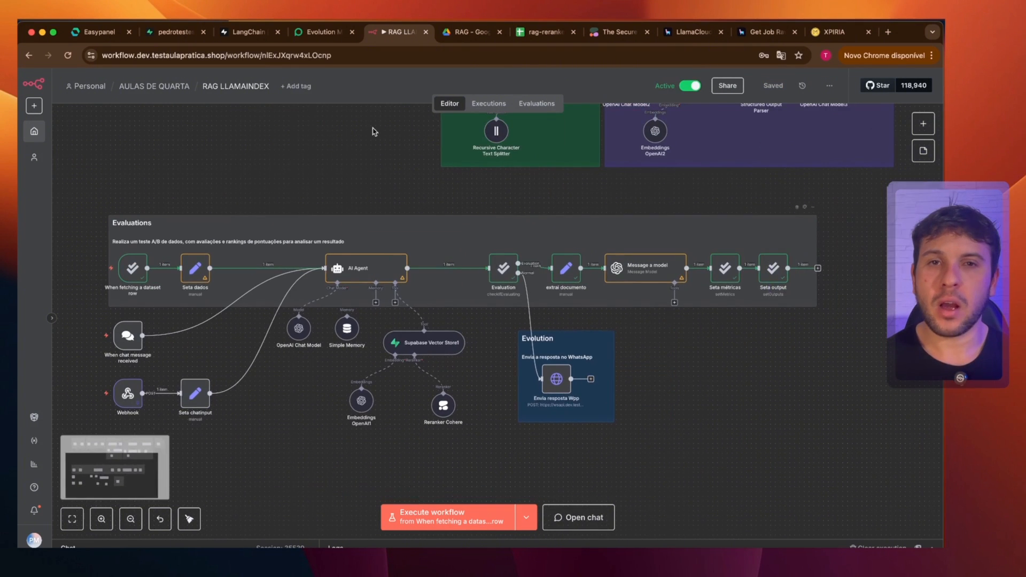
{"action": "left_click", "coordinate": [542, 110]}
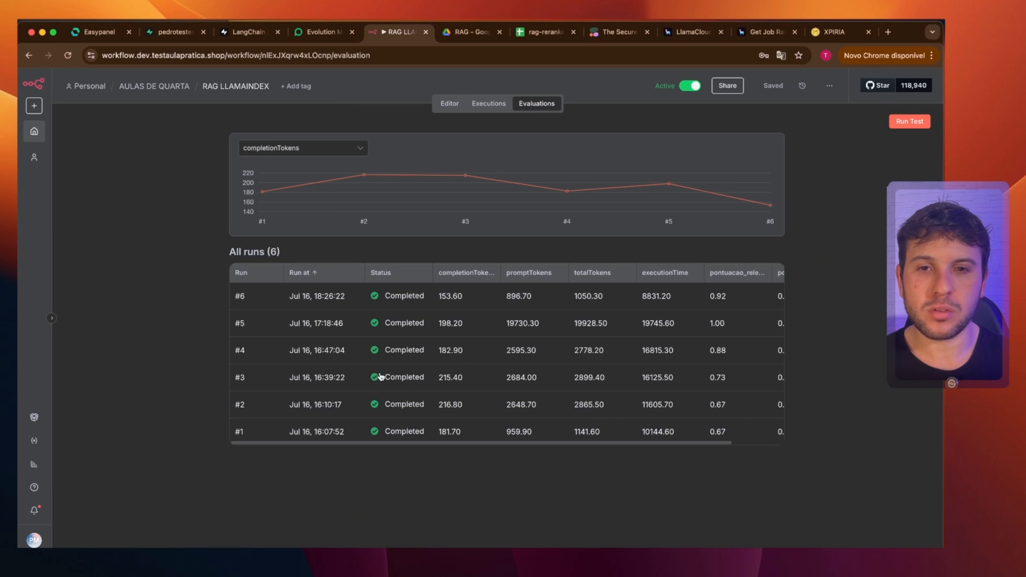
{"action": "left_click", "coordinate": [900, 123]}
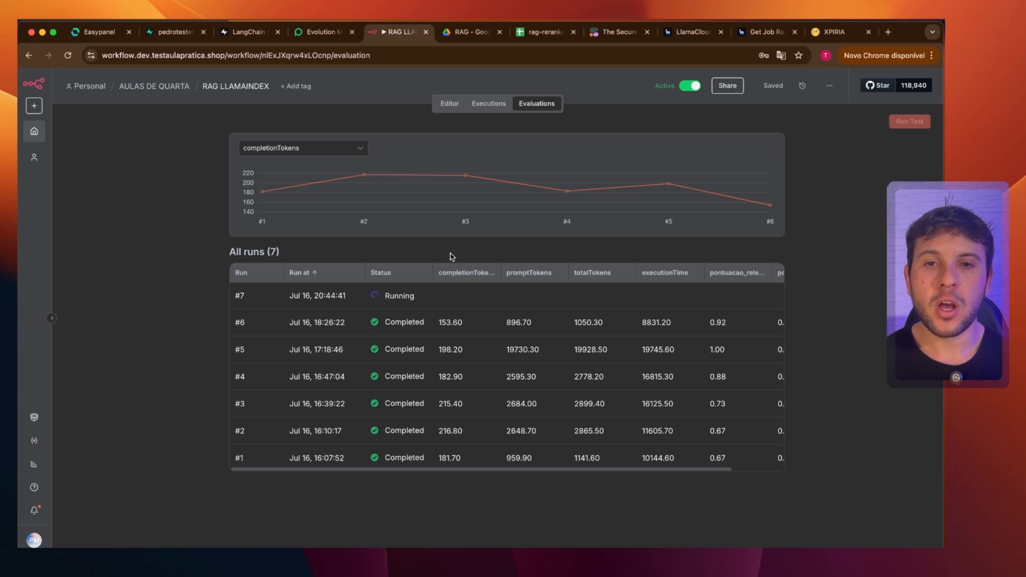
Switch to the rag-reranker spreadsheet, examine the evaluation results in rows 2 and 3, and highlight the questions in A2:B11.
{"action": "left_click", "coordinate": [450, 104]}
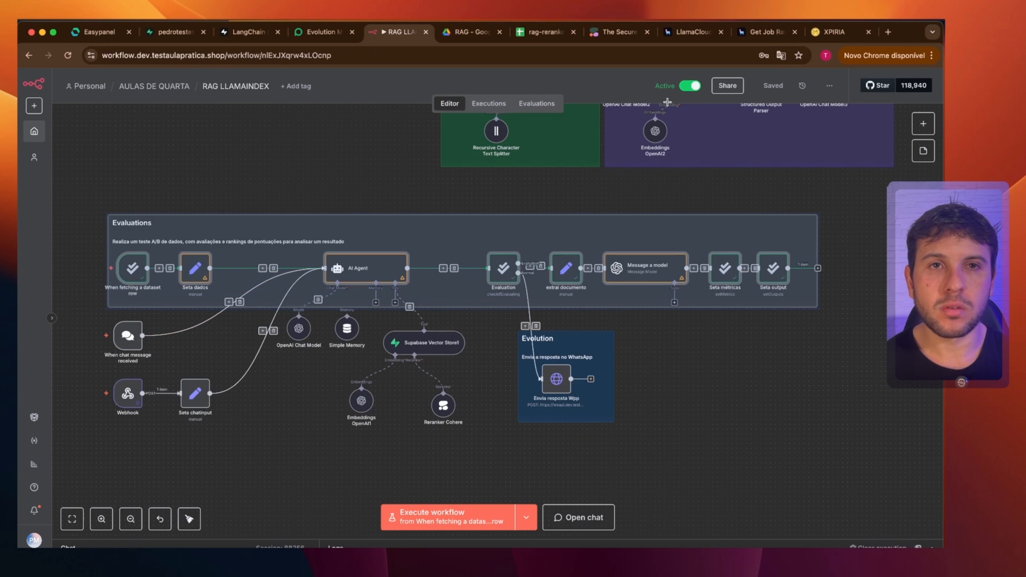
{"action": "left_click", "coordinate": [545, 32]}
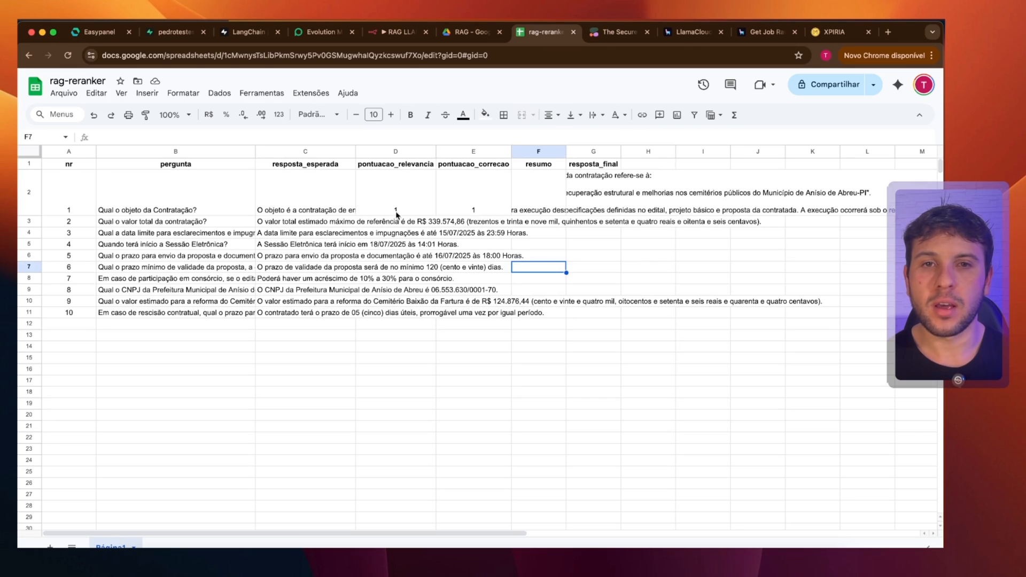
{"action": "left_click", "coordinate": [396, 207]}
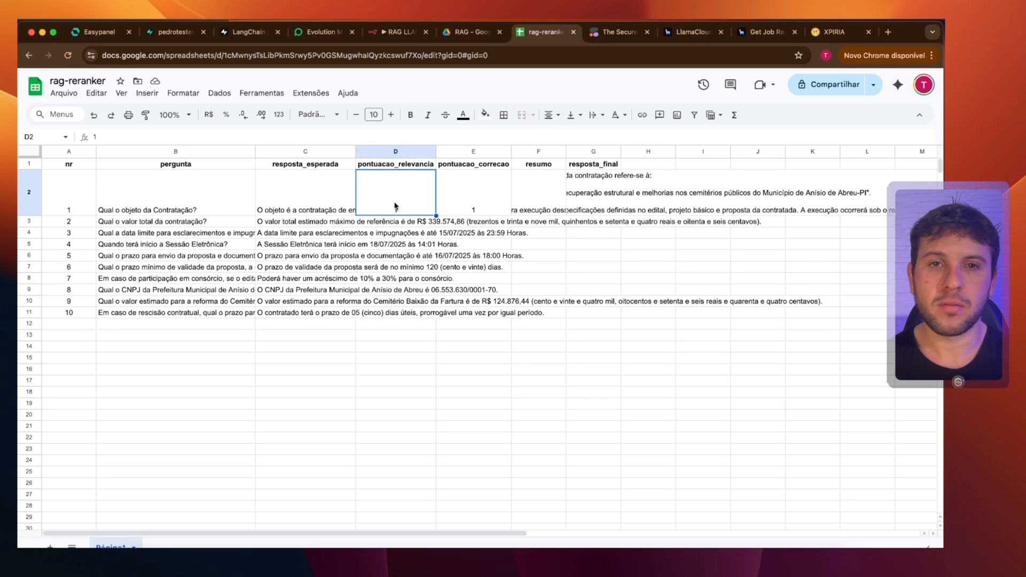
{"action": "key", "text": "Right"}
{"action": "key", "text": "Right"}
{"action": "key", "text": "Right"}
{"action": "key", "text": "Left"}
{"action": "key", "text": "Left"}
{"action": "key", "text": "Left"}
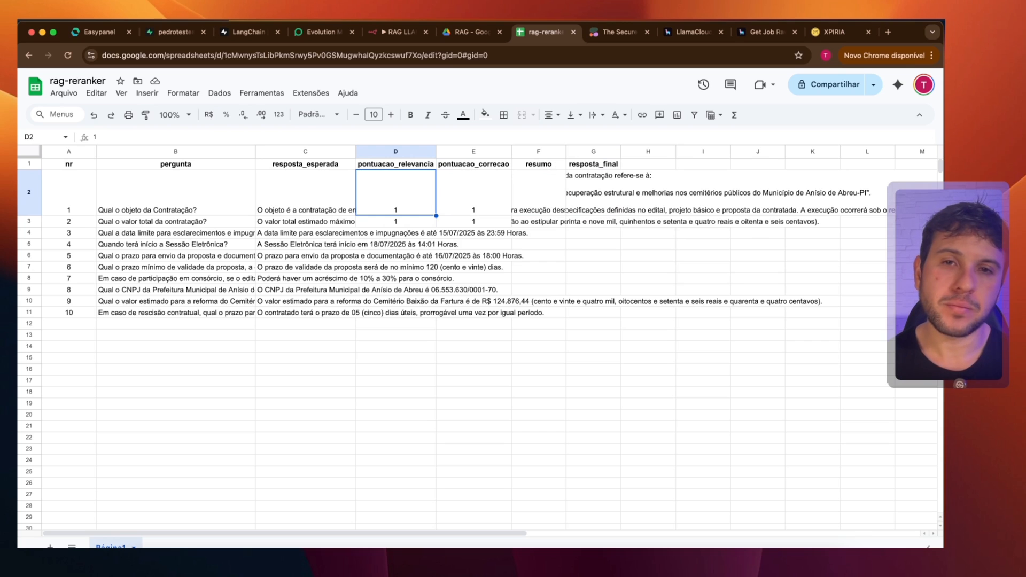
{"action": "key", "text": "Down"}
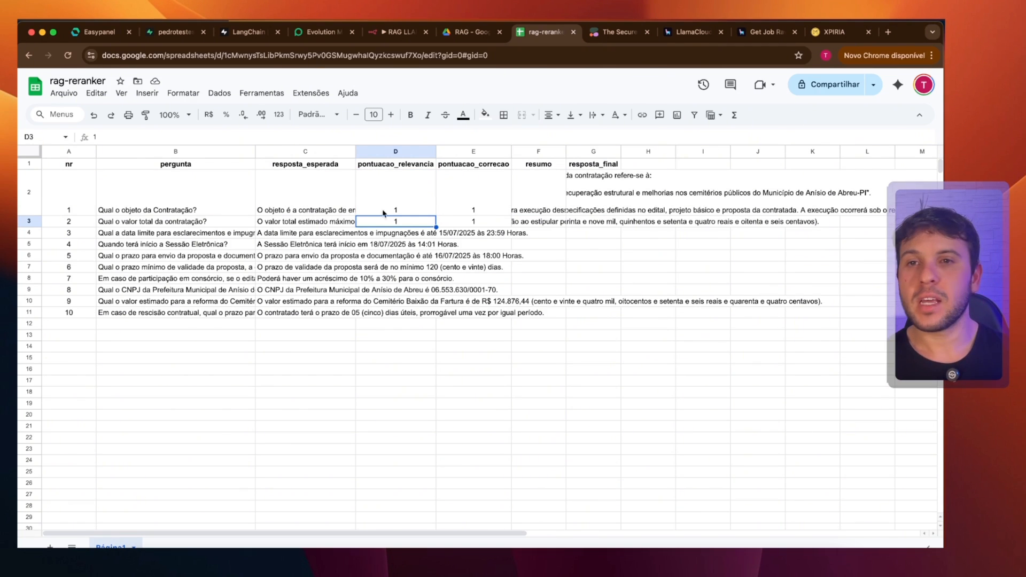
{"action": "left_click_drag", "start_coordinate": [75, 206], "coordinate": [175, 312]}
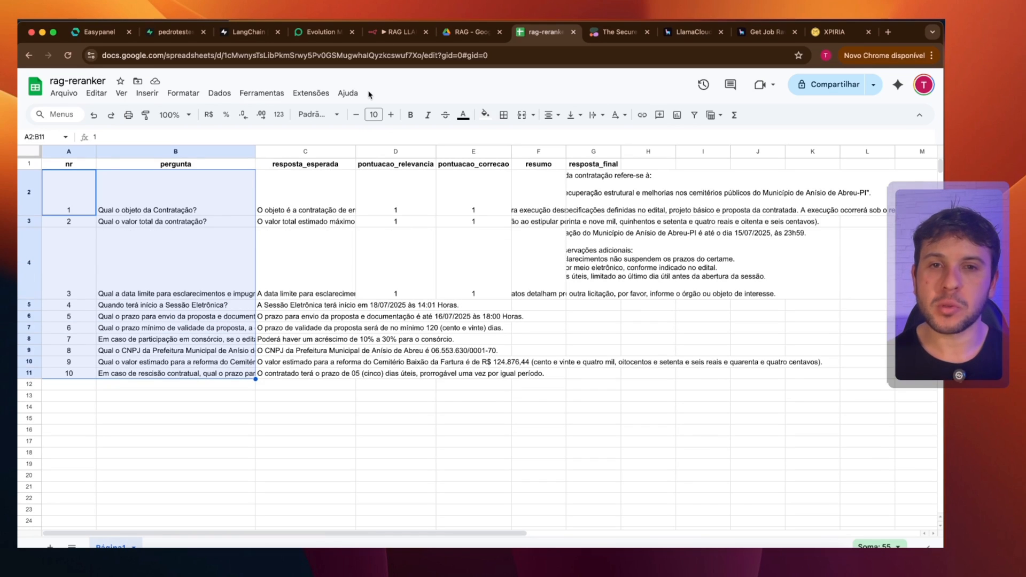
Return to the n8n workflow, check the status of the latest evaluation run, and go back to the canvas.
{"action": "left_click", "coordinate": [411, 30]}
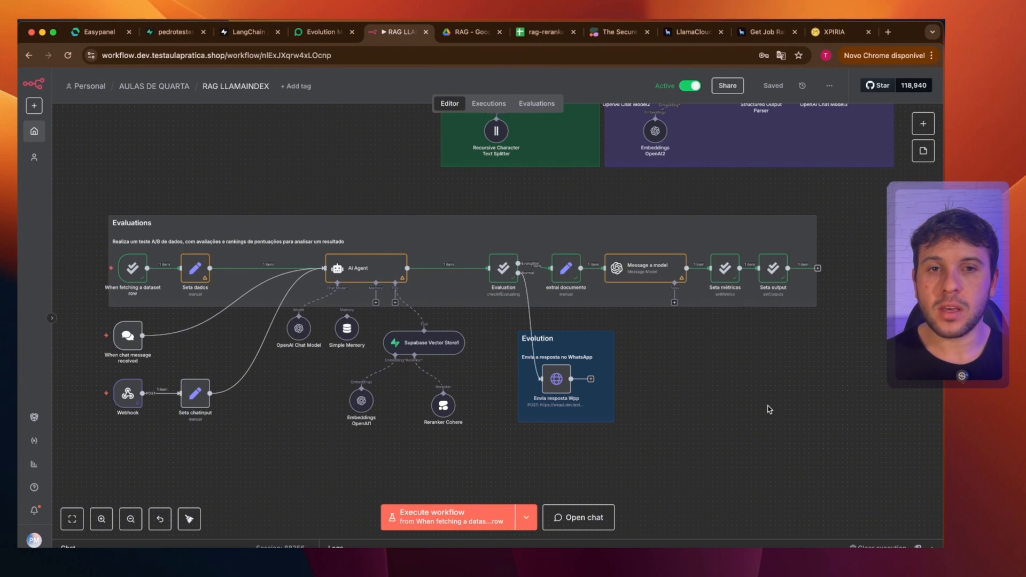
{"action": "scroll", "coordinate": [641, 300], "scroll_direction": "up", "scroll_amount": 1}
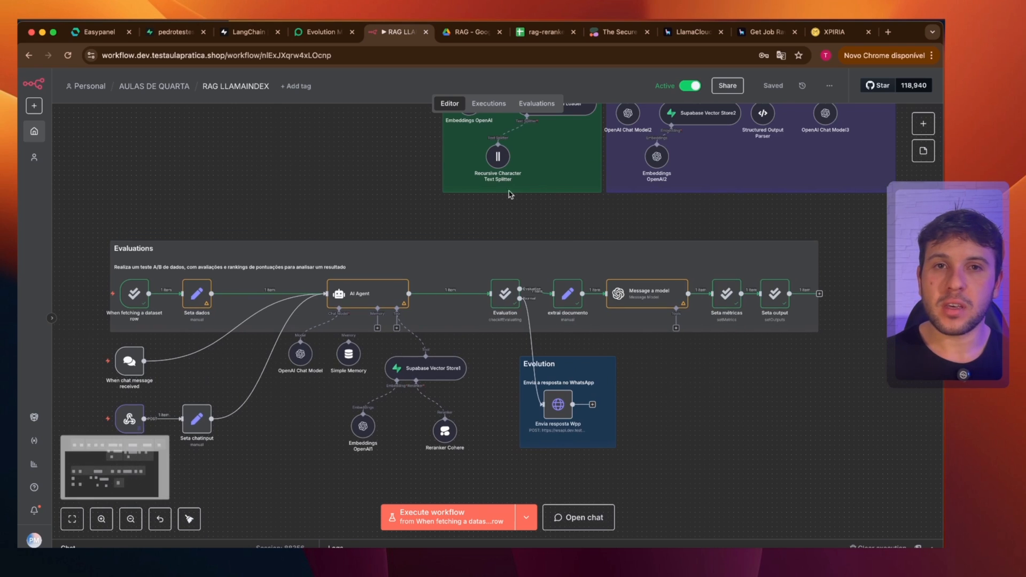
{"action": "left_click", "coordinate": [537, 103]}
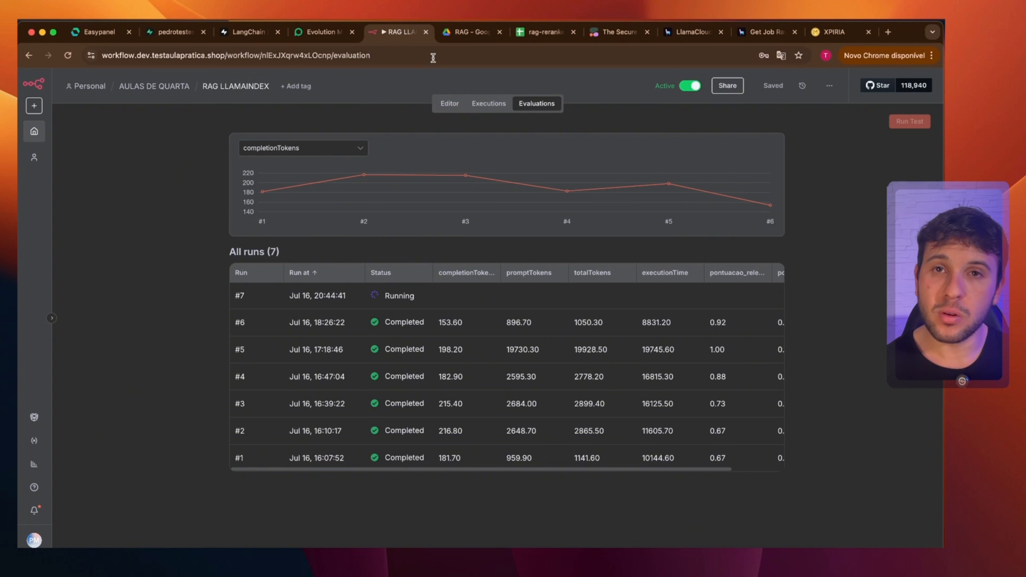
{"action": "left_click", "coordinate": [450, 104]}
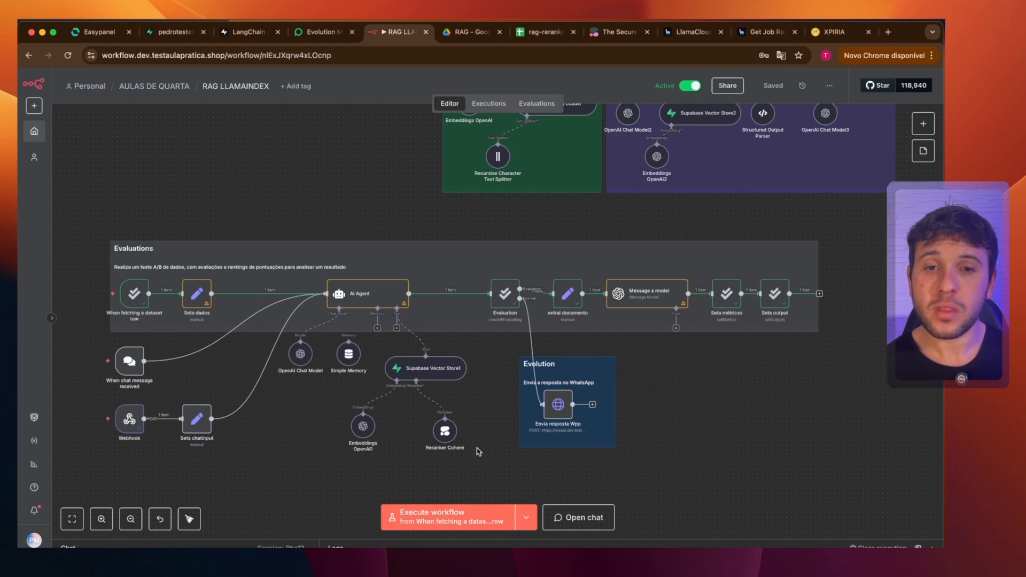
Disconnect the Reranker Cohere node from Supabase Vector Store1.
{"action": "scroll", "coordinate": [486, 346], "scroll_direction": "up", "scroll_amount": 5}
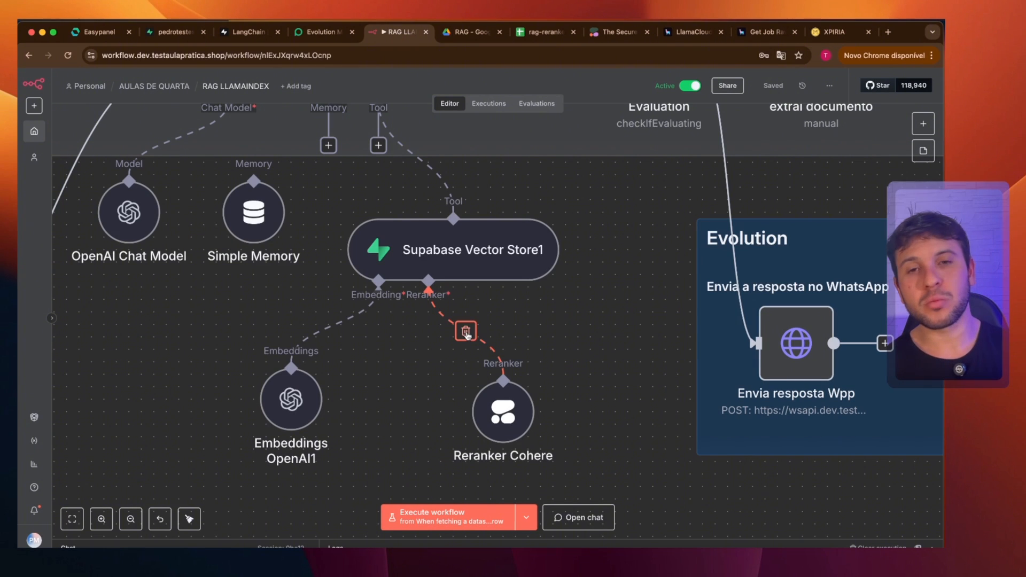
{"action": "left_click", "coordinate": [466, 332]}
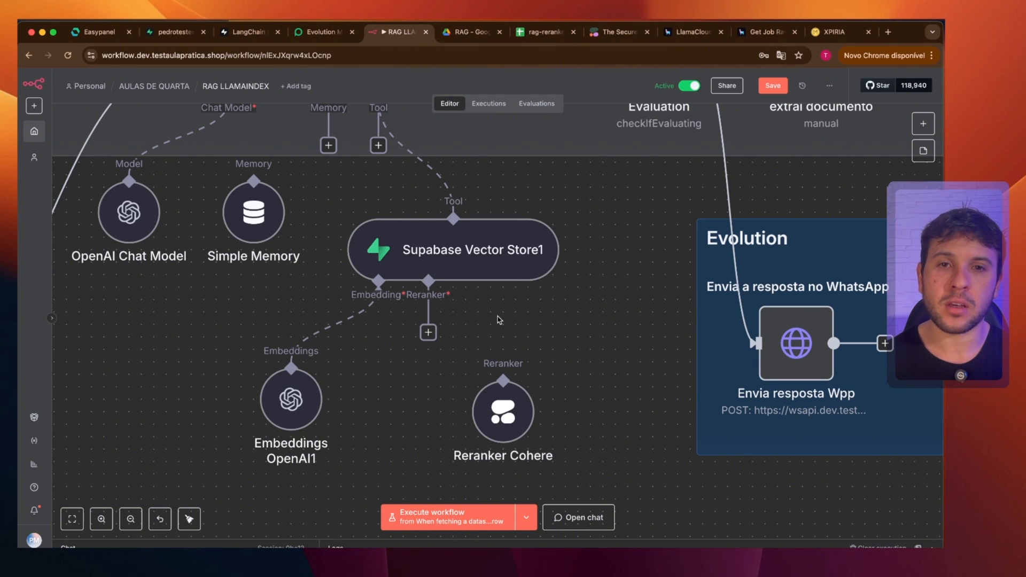
{"action": "left_click_drag", "start_coordinate": [500, 319], "coordinate": [503, 327]}
{"action": "scroll", "coordinate": [504, 327], "scroll_direction": "down", "scroll_amount": 3}
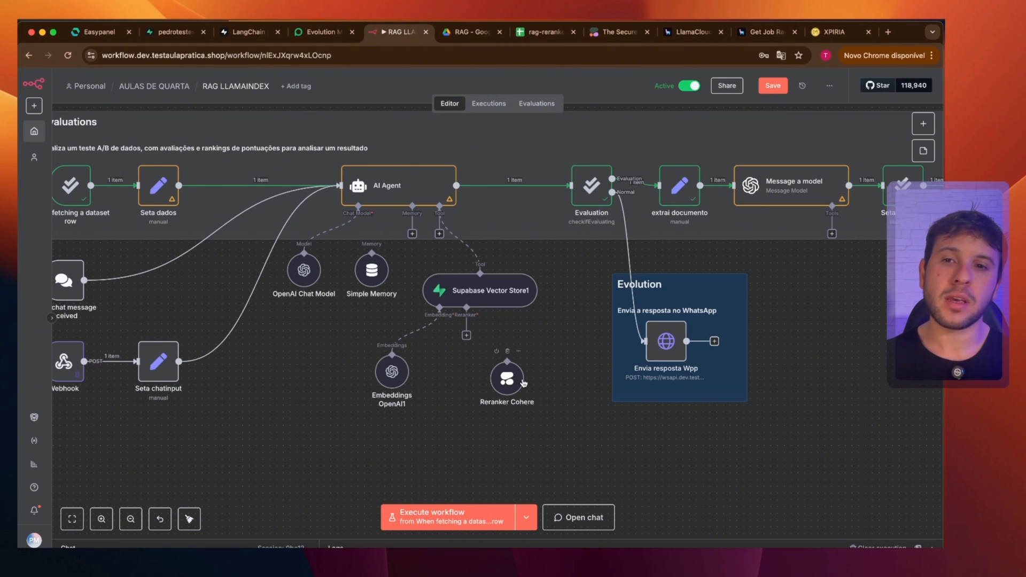
Review the chunk size, chunk overlap and split code settings of the Recursive Character Text Splitter without changing them.
{"action": "scroll", "coordinate": [590, 258], "scroll_direction": "down", "scroll_amount": 3}
{"action": "scroll", "coordinate": [566, 277], "scroll_direction": "up", "scroll_amount": 5}
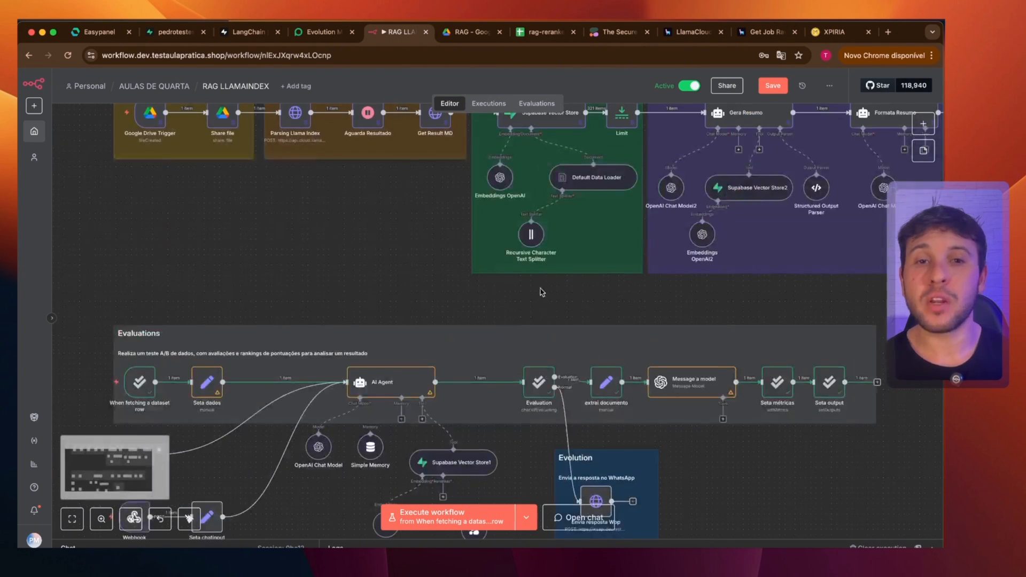
{"action": "scroll", "coordinate": [502, 342], "scroll_direction": "up", "scroll_amount": 5}
{"action": "double_click", "coordinate": [470, 343]}
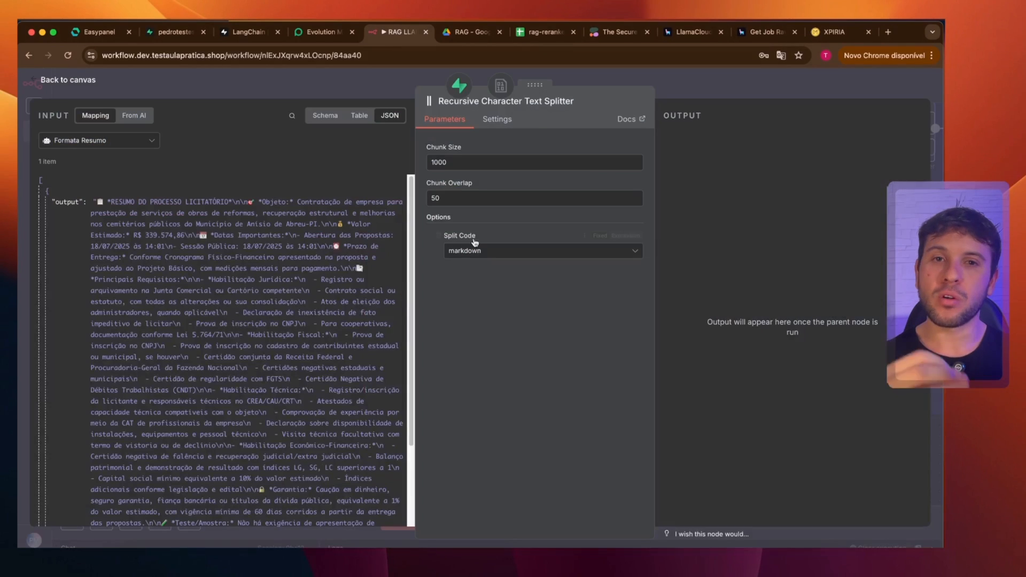
{"action": "left_click", "coordinate": [488, 195]}
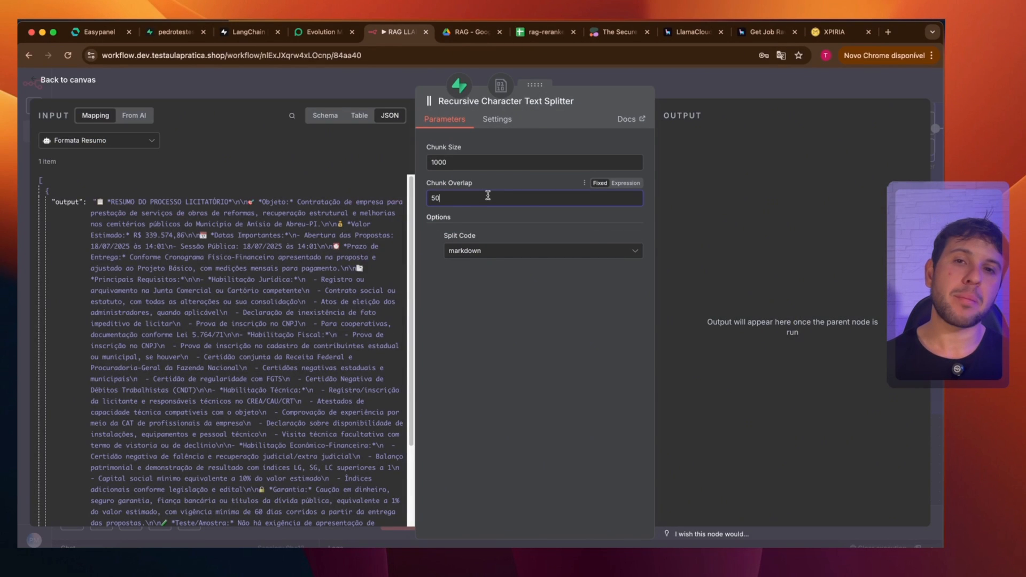
{"action": "double_click", "coordinate": [485, 163]}
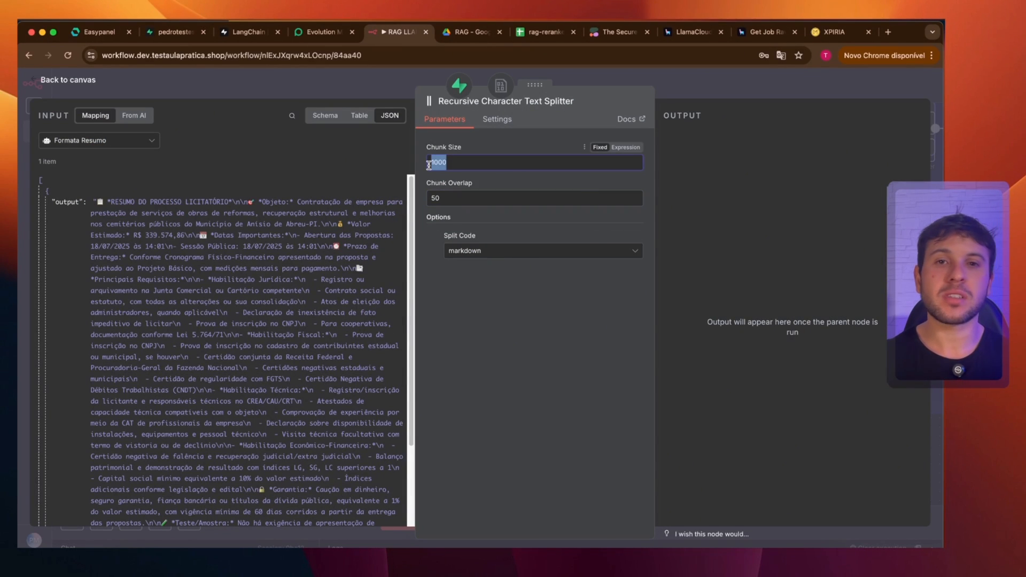
{"action": "left_click", "coordinate": [492, 163]}
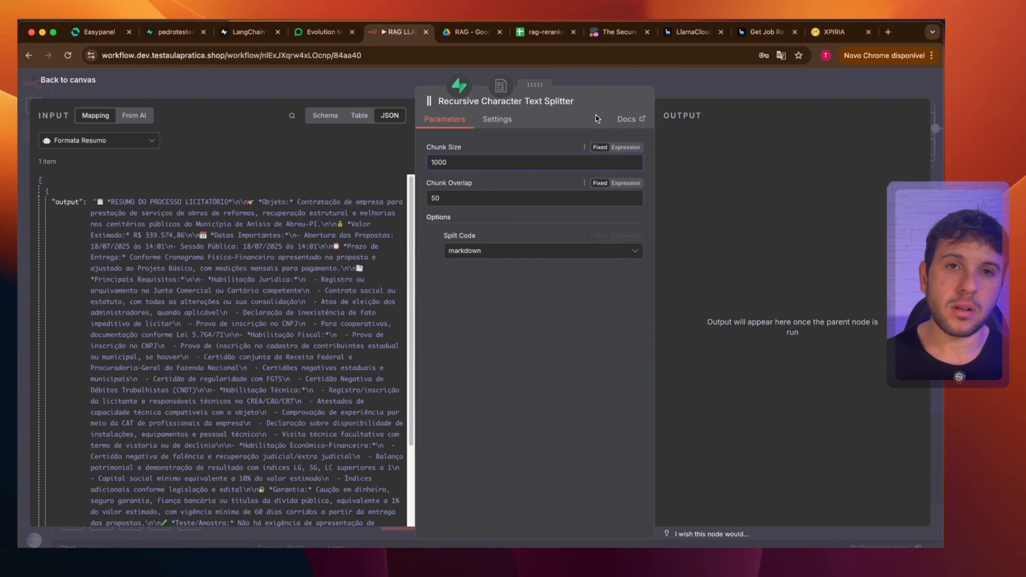
{"action": "left_click", "coordinate": [695, 80]}
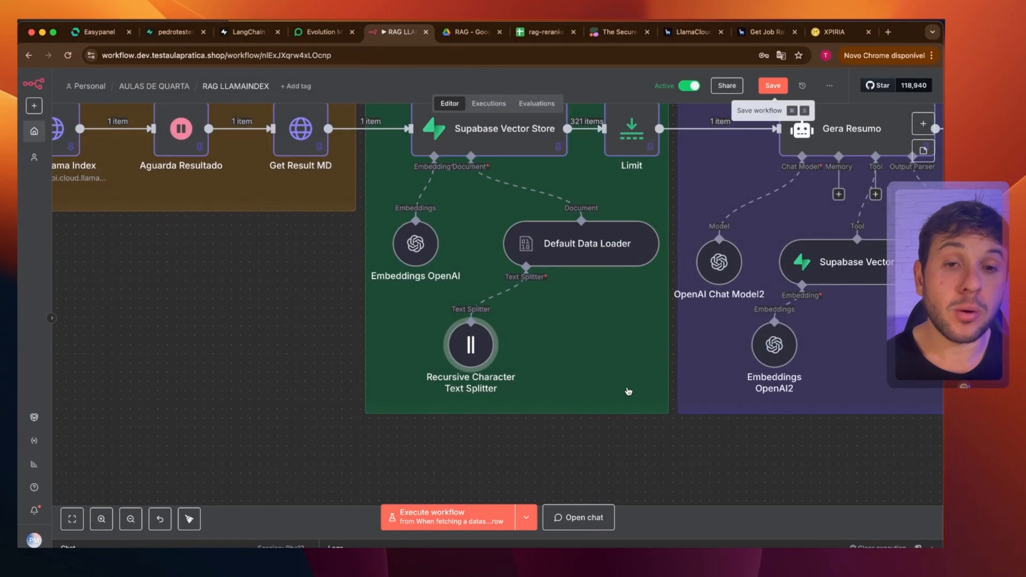
Save the workflow with the reranker disconnected and open its evaluation runs.
{"action": "scroll", "coordinate": [609, 436], "scroll_direction": "down", "scroll_amount": 5}
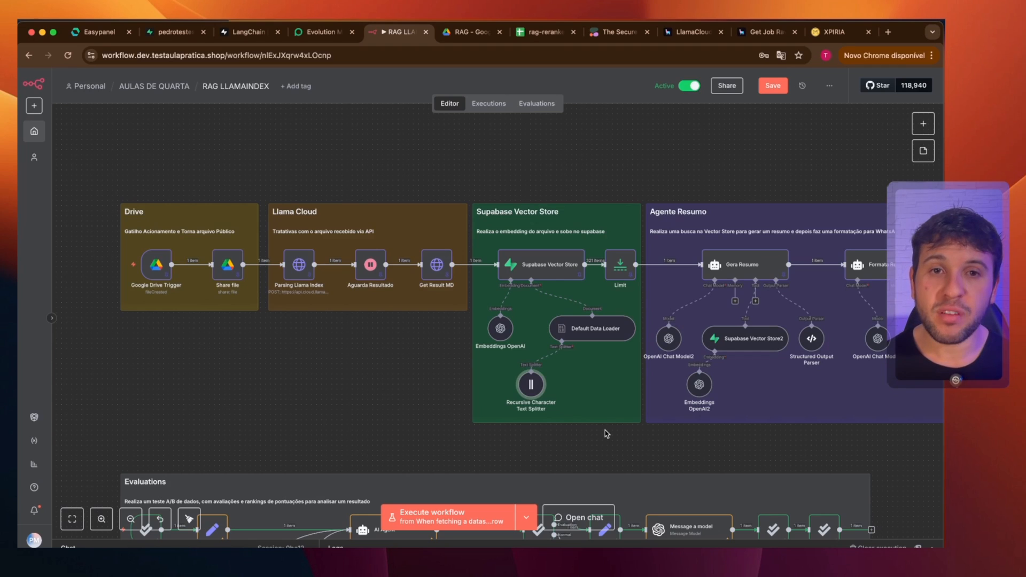
{"action": "scroll", "coordinate": [609, 448], "scroll_direction": "down", "scroll_amount": 10}
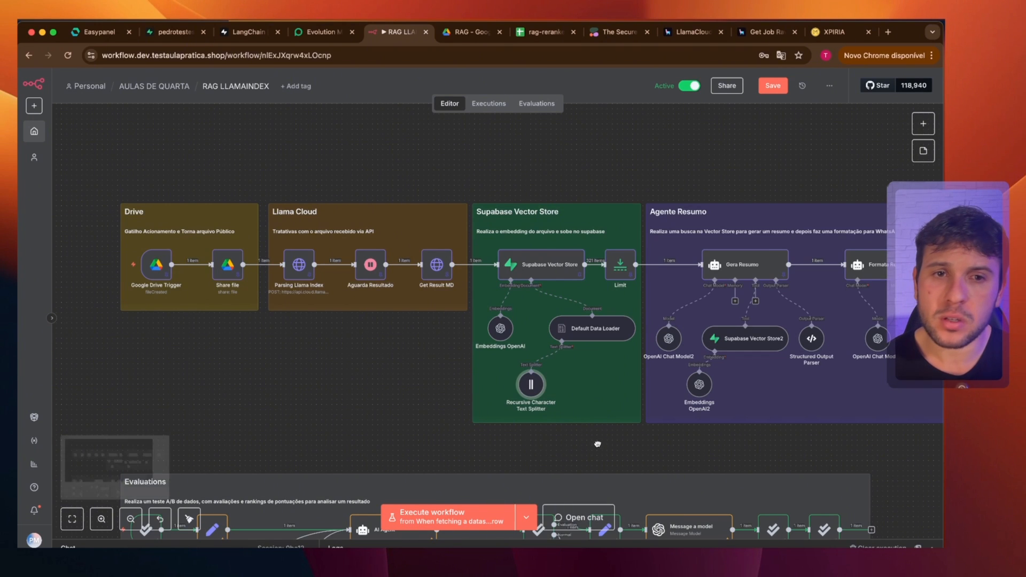
{"action": "scroll", "coordinate": [809, 401], "scroll_direction": "down", "scroll_amount": 6}
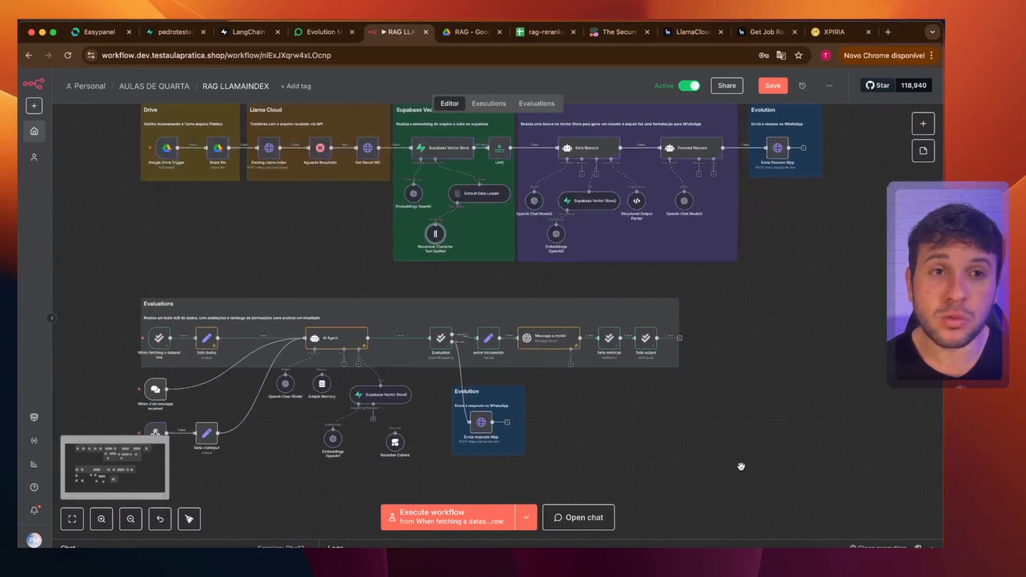
{"action": "left_click", "coordinate": [533, 104]}
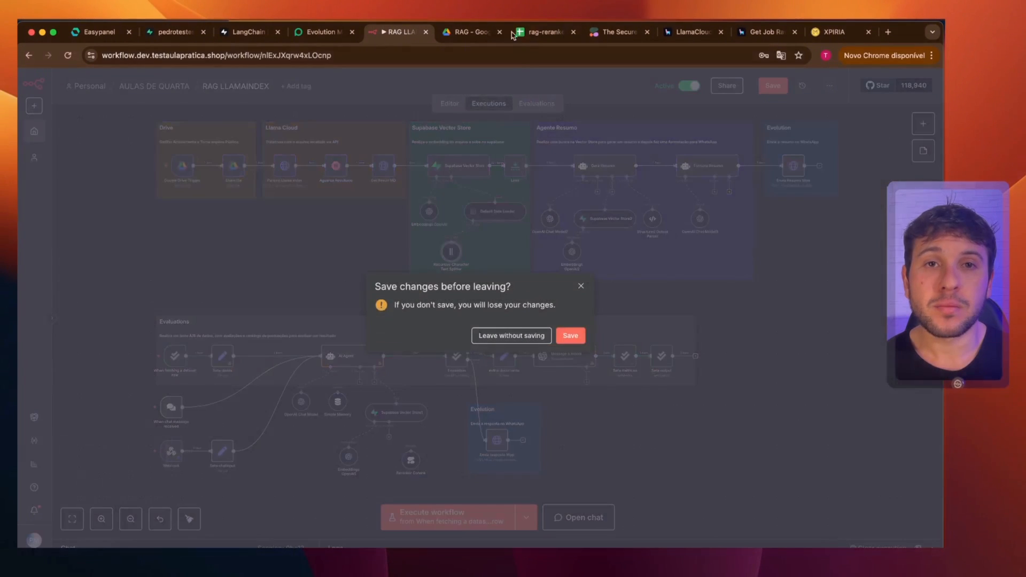
{"action": "left_click", "coordinate": [583, 287]}
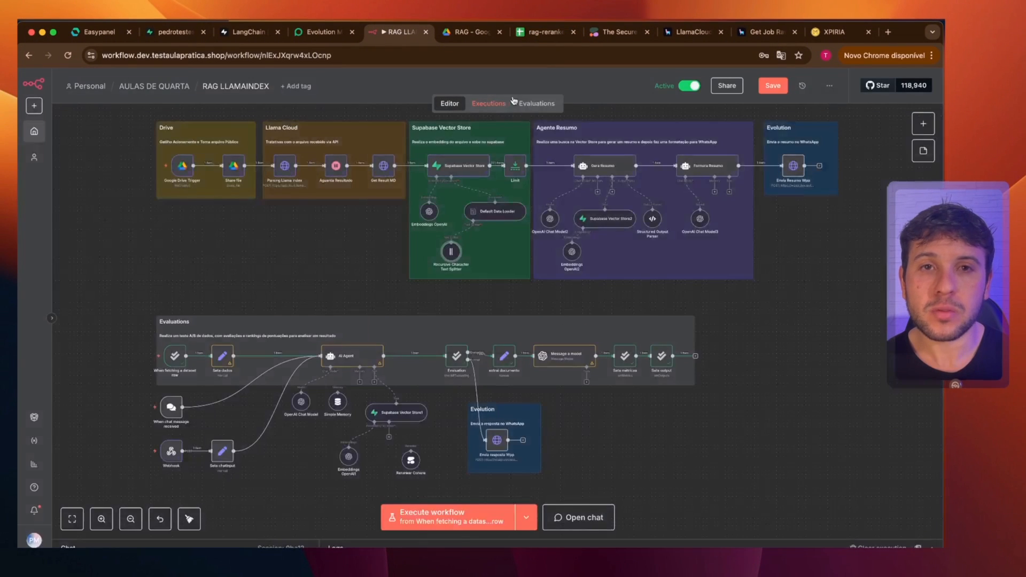
{"action": "left_click", "coordinate": [774, 87]}
{"action": "left_click", "coordinate": [534, 103]}
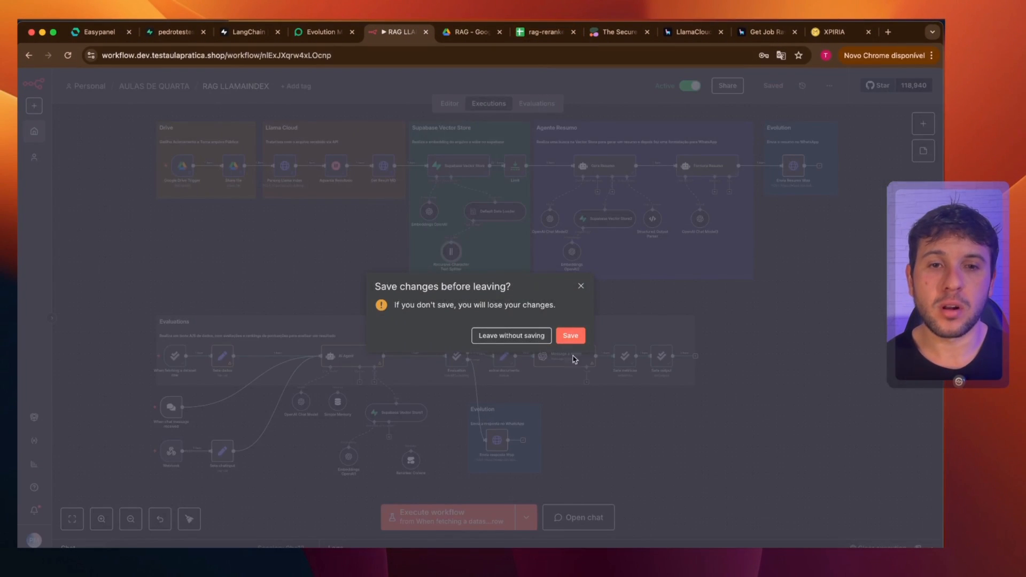
{"action": "left_click", "coordinate": [570, 335]}
{"action": "left_click", "coordinate": [539, 106]}
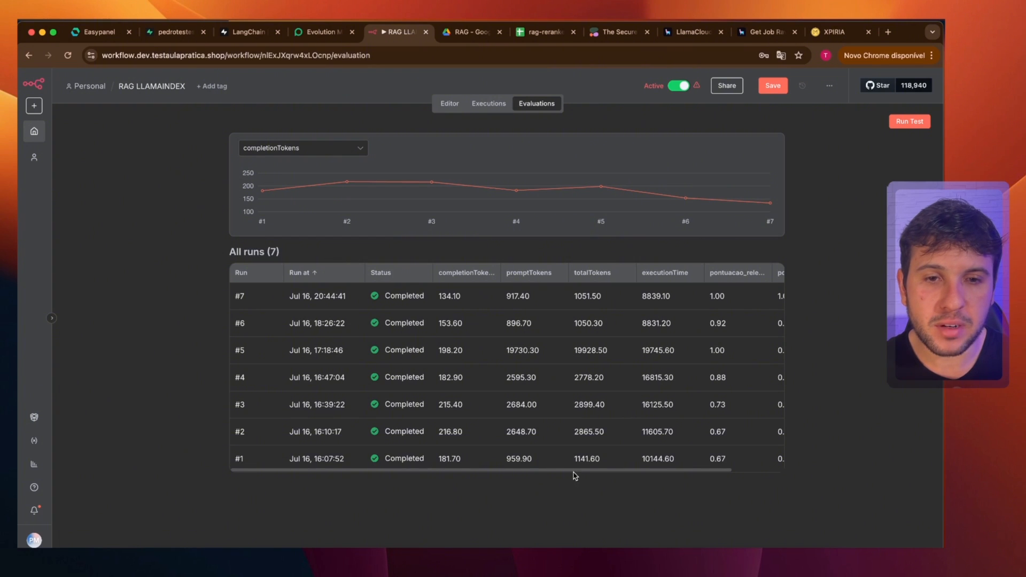
Examine the pontuacao_relevancia and pontuacao_correcao columns of all runs, locate the Seta métricas node on the canvas, and reopen the runs.
{"action": "left_click_drag", "start_coordinate": [566, 472], "coordinate": [731, 473]}
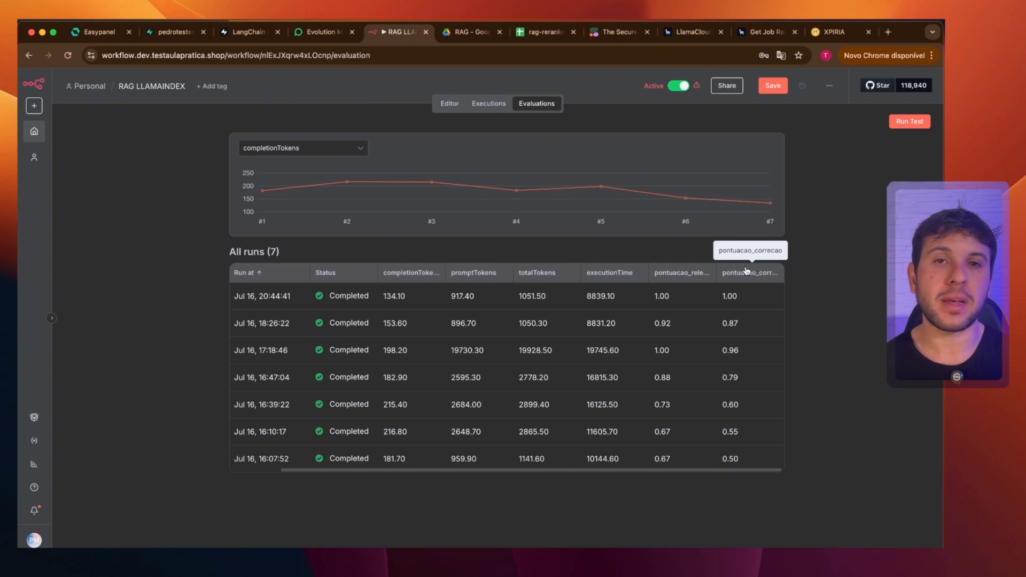
{"action": "left_click", "coordinate": [448, 104]}
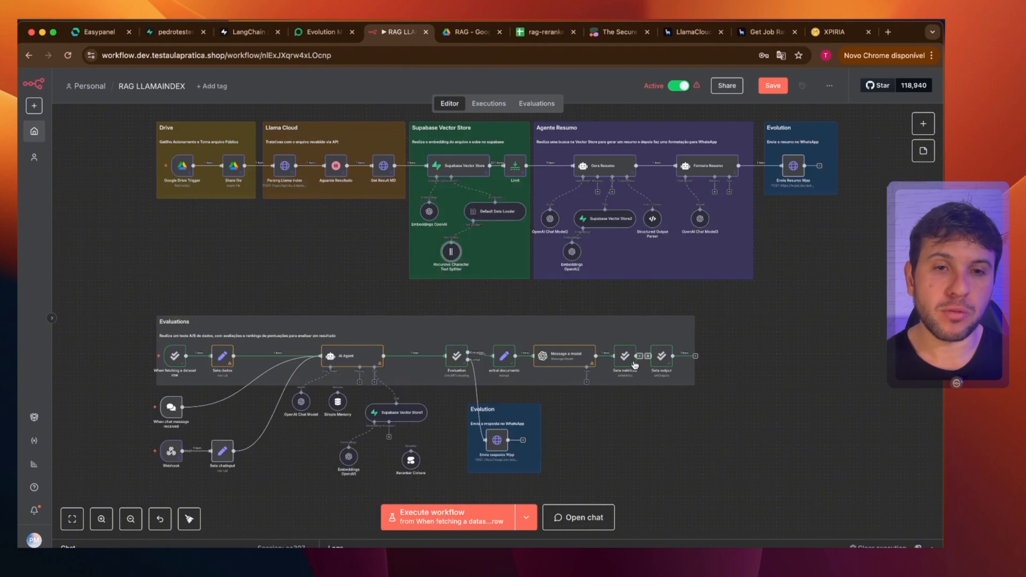
{"action": "scroll", "coordinate": [635, 365], "scroll_direction": "up", "scroll_amount": 5}
{"action": "scroll", "coordinate": [614, 374], "scroll_direction": "down", "scroll_amount": 2}
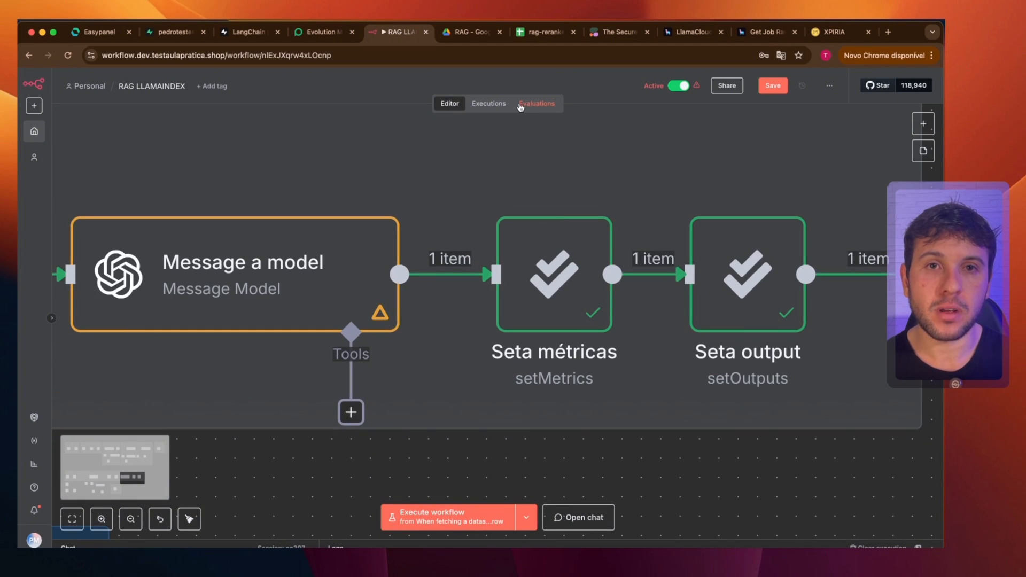
{"action": "left_click", "coordinate": [520, 105]}
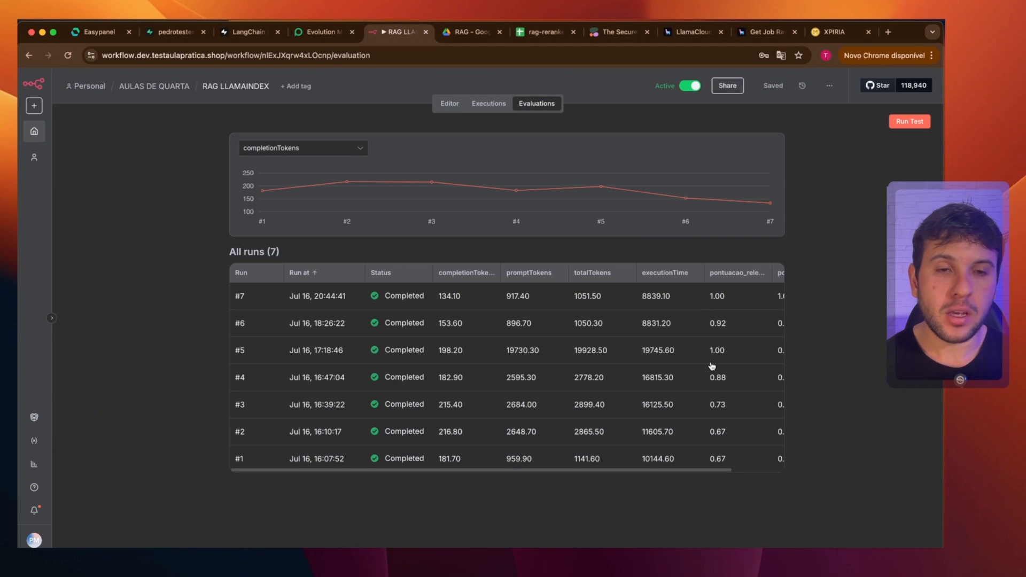
Inspect the per-test-case relevance and correctness scores of evaluation run #7, and return to the list of all runs.
{"action": "left_click_drag", "start_coordinate": [605, 473], "coordinate": [770, 472]}
{"action": "left_click", "coordinate": [698, 489]}
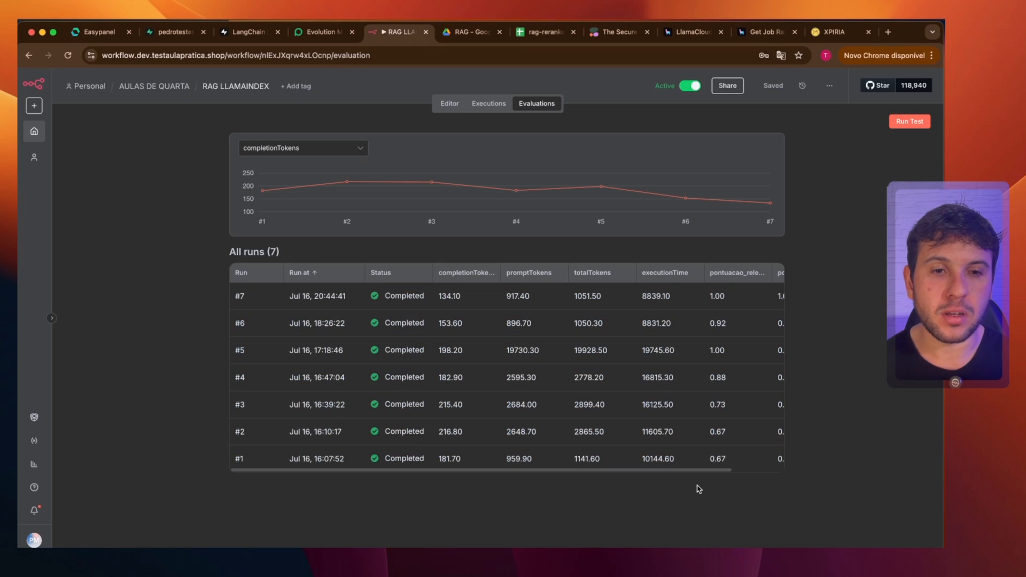
{"action": "scroll", "coordinate": [738, 337], "scroll_direction": "right", "scroll_amount": 2}
{"action": "left_click", "coordinate": [668, 298]}
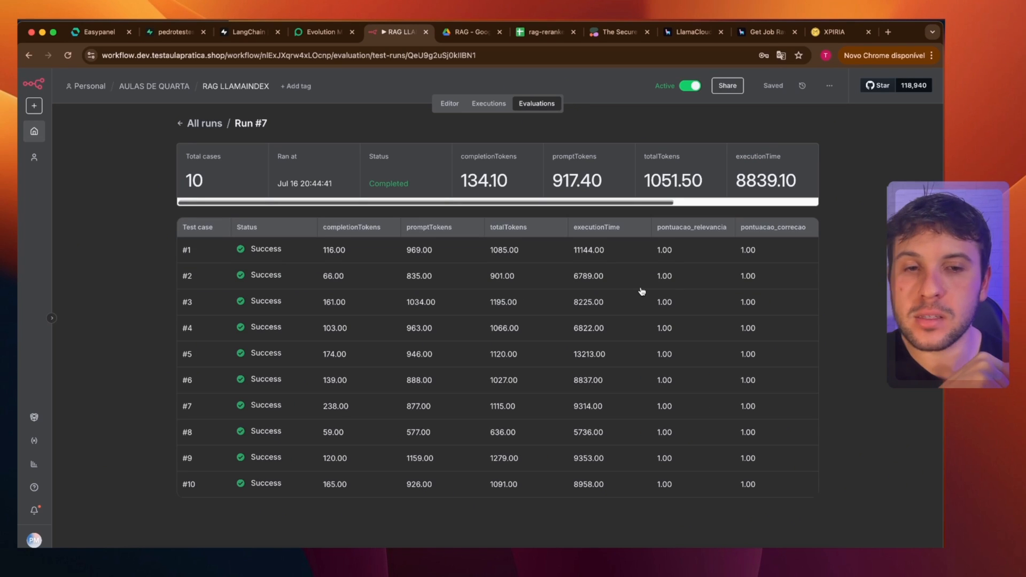
{"action": "left_click_drag", "start_coordinate": [806, 518], "coordinate": [147, 259]}
{"action": "left_click", "coordinate": [146, 259]}
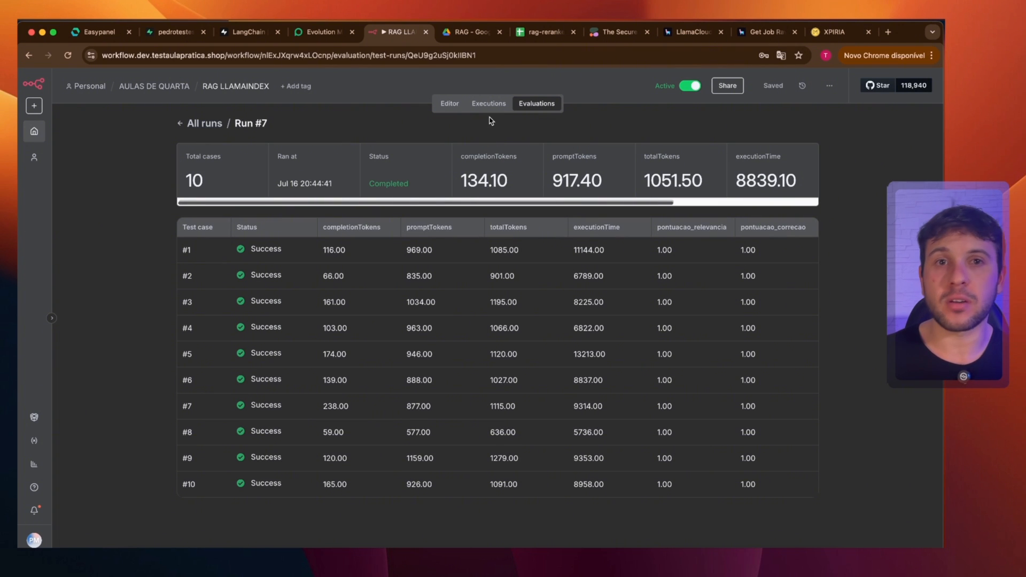
{"action": "left_click", "coordinate": [532, 107]}
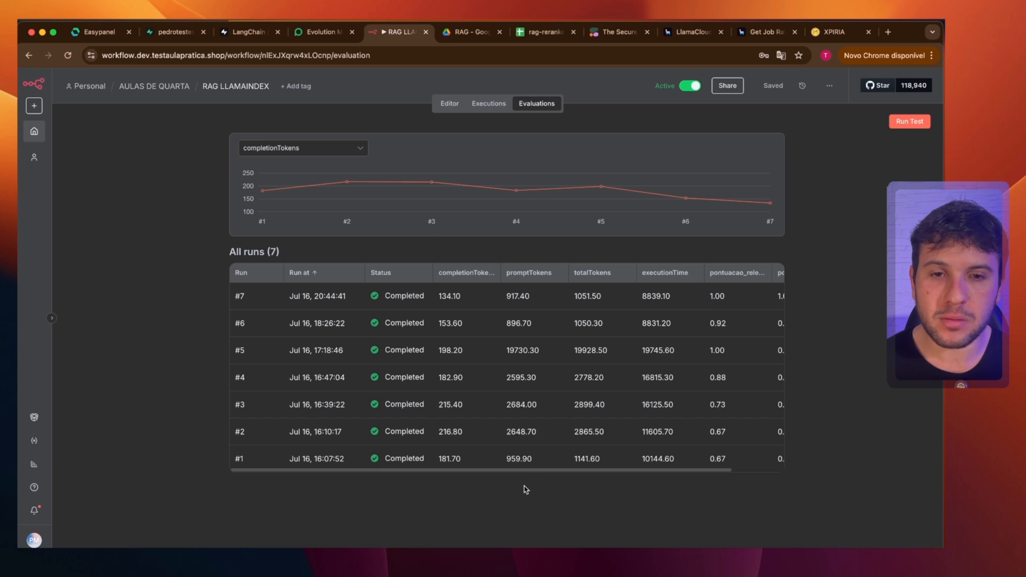
Compare the pontuacao_relevancia and pontuacao_correcao columns across all evaluation runs.
{"action": "left_click_drag", "start_coordinate": [524, 471], "coordinate": [649, 472]}
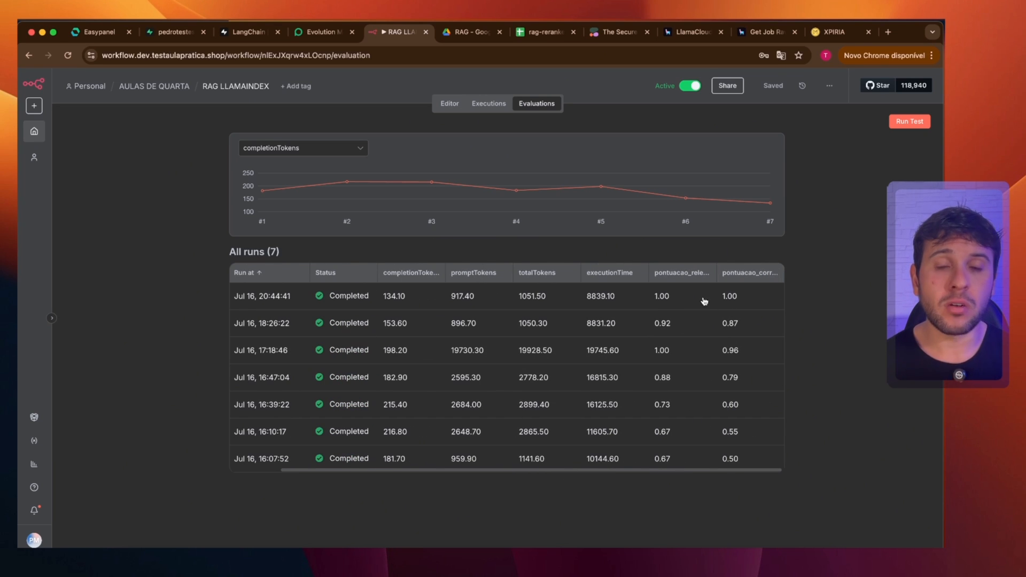
{"action": "left_click", "coordinate": [454, 105]}
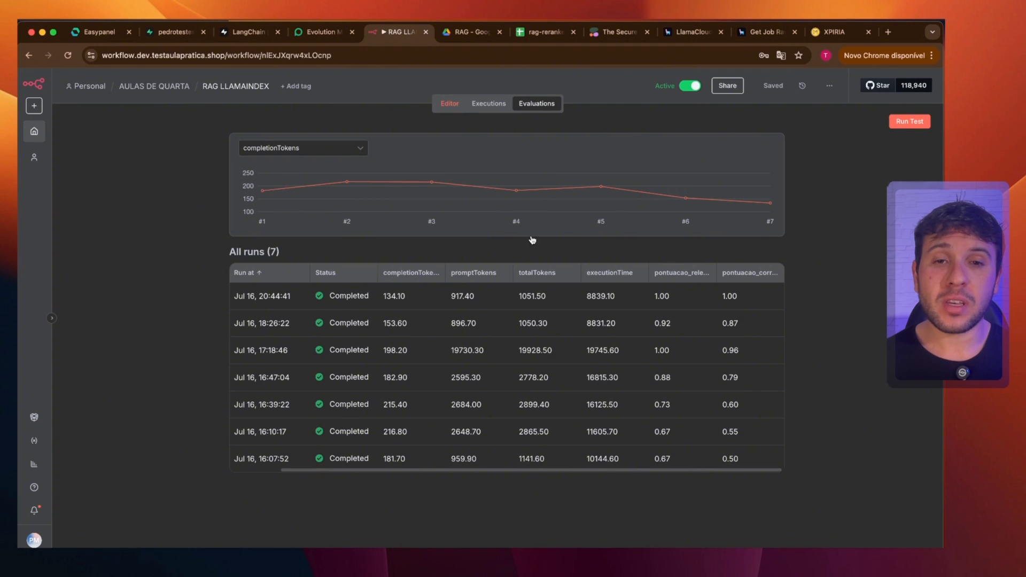
{"action": "left_click", "coordinate": [537, 100]}
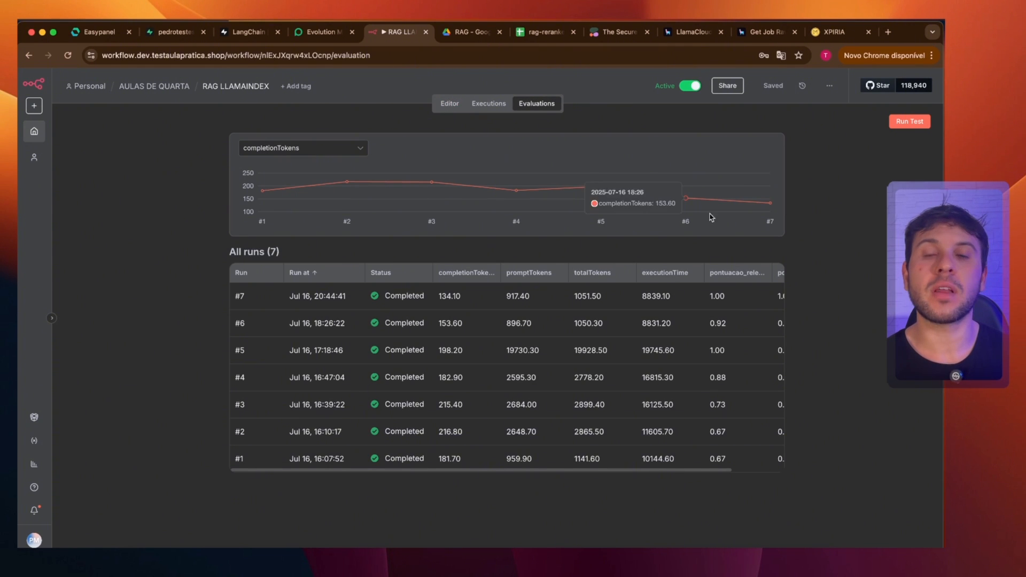
Return to the workflow canvas and examine the text splitter, the Evaluations section and the AI Agent's connected nodes.
{"action": "left_click", "coordinate": [450, 105]}
{"action": "scroll", "coordinate": [626, 323], "scroll_direction": "down", "scroll_amount": 5}
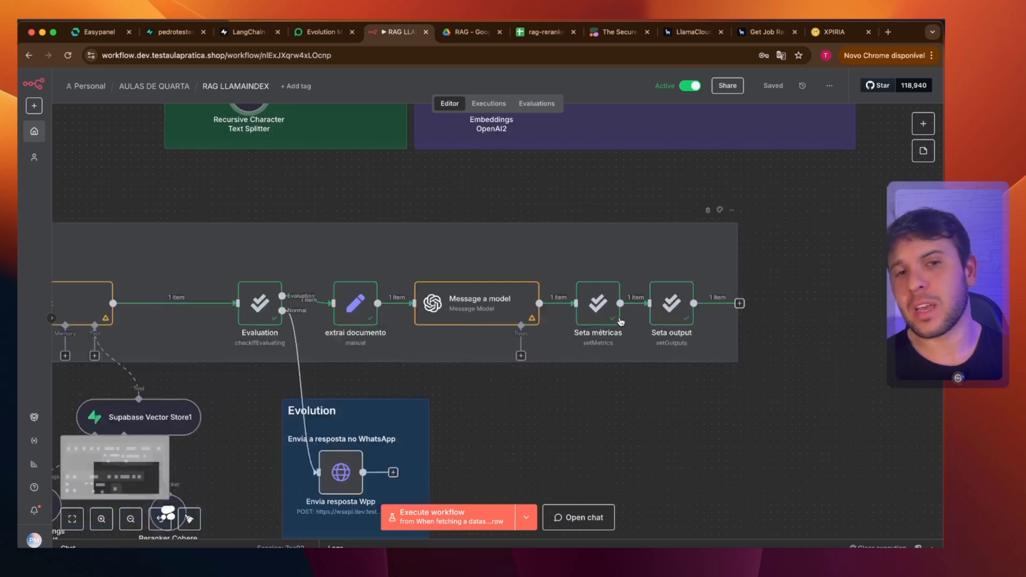
{"action": "left_click_drag", "start_coordinate": [449, 184], "coordinate": [658, 444]}
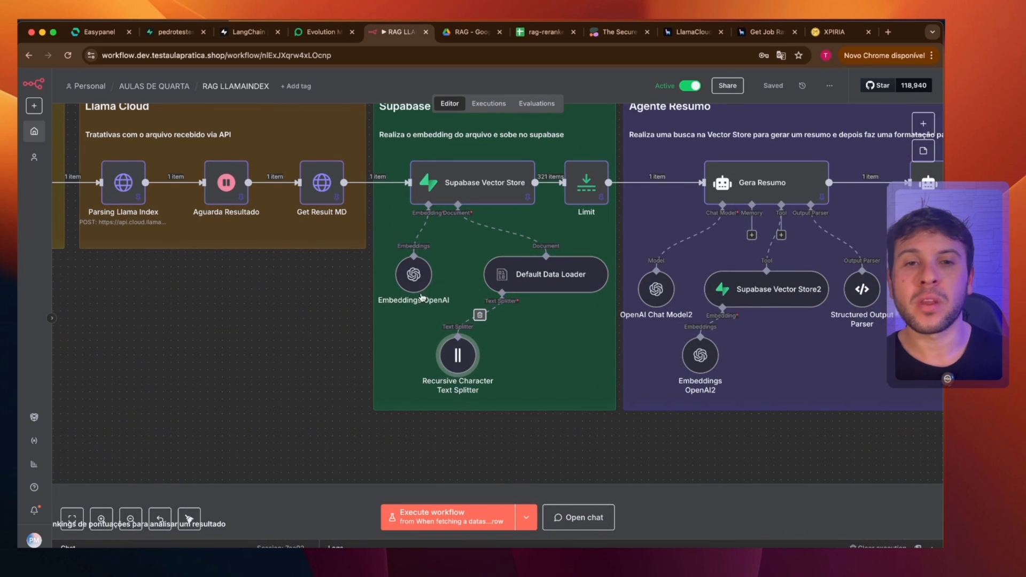
{"action": "scroll", "coordinate": [465, 450], "scroll_direction": "down", "scroll_amount": 5}
{"action": "left_click_drag", "start_coordinate": [465, 452], "coordinate": [509, 247]}
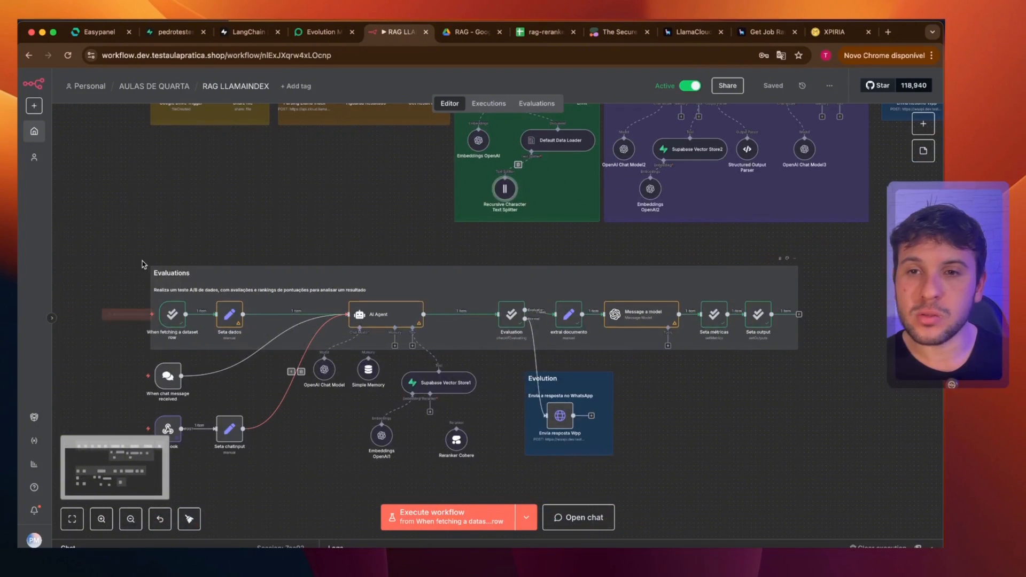
{"action": "left_click_drag", "start_coordinate": [142, 263], "coordinate": [804, 519]}
{"action": "left_click", "coordinate": [741, 472]}
{"action": "scroll", "coordinate": [742, 471], "scroll_direction": "left", "scroll_amount": 2}
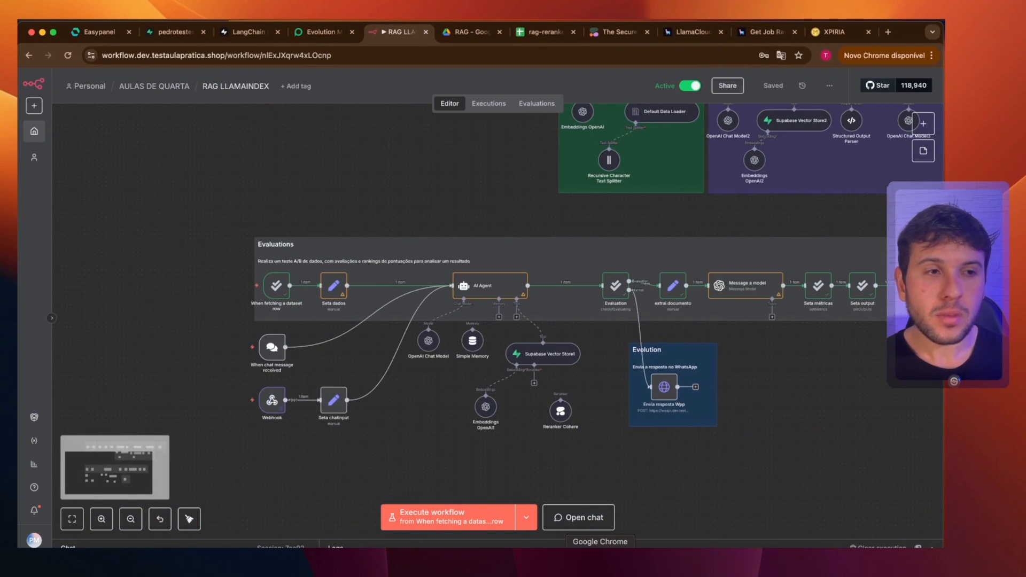
{"action": "scroll", "coordinate": [646, 463], "scroll_direction": "right", "scroll_amount": 2}
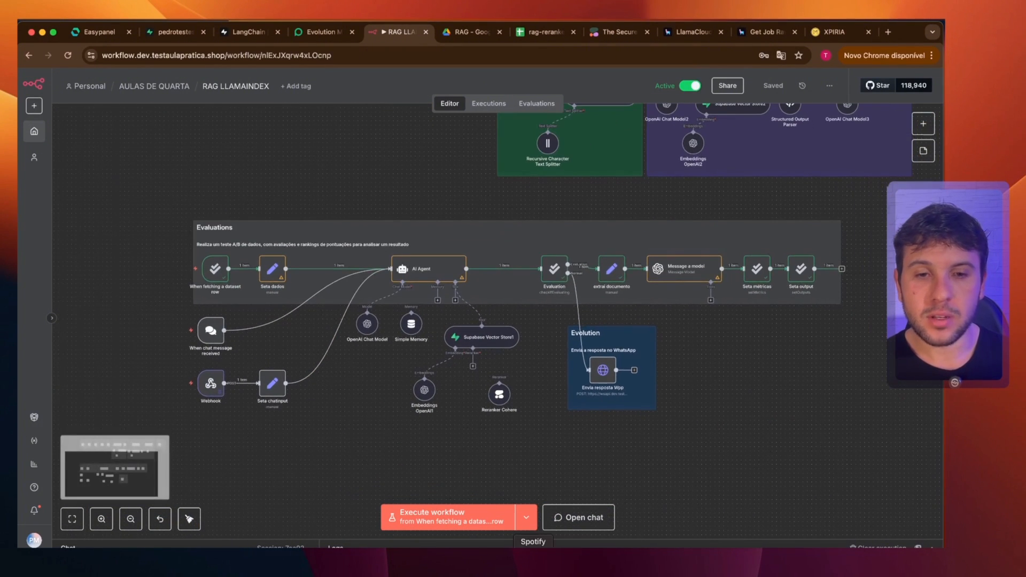
Connect the Simple Memory node to the AI Agent's memory input and save the workflow.
{"action": "right_click", "coordinate": [600, 561]}
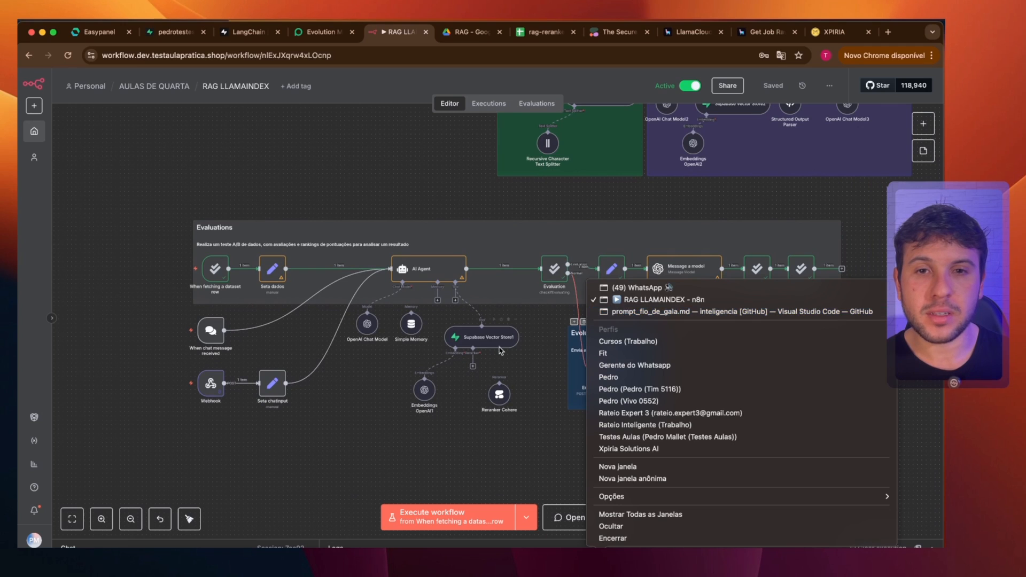
{"action": "left_click", "coordinate": [410, 349]}
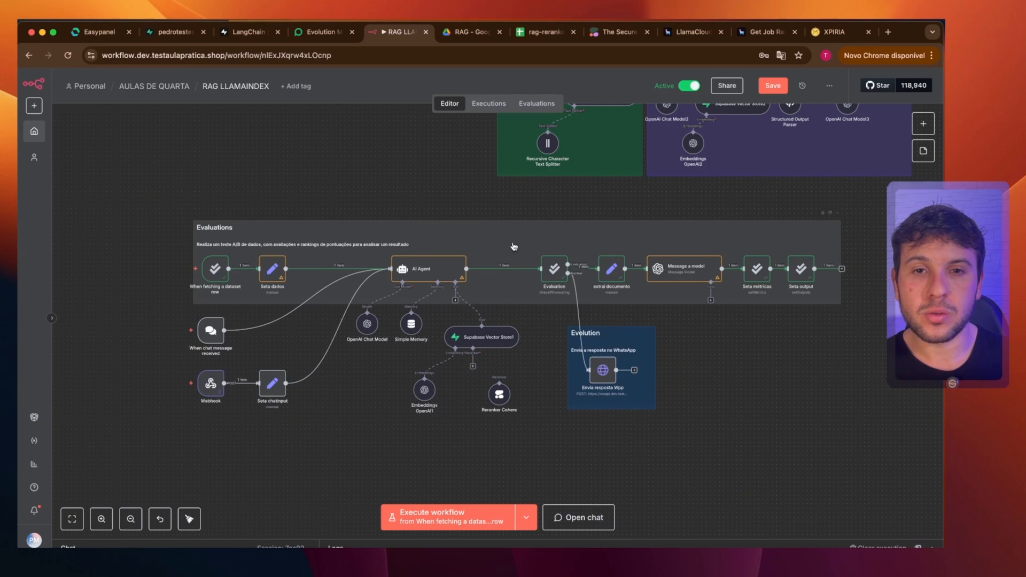
{"action": "left_click", "coordinate": [774, 88]}
Switch to the WhatsApp window and send "Qual o valor da contratacao ?" in the Xpiria Testes chat.
{"action": "right_click", "coordinate": [599, 561]}
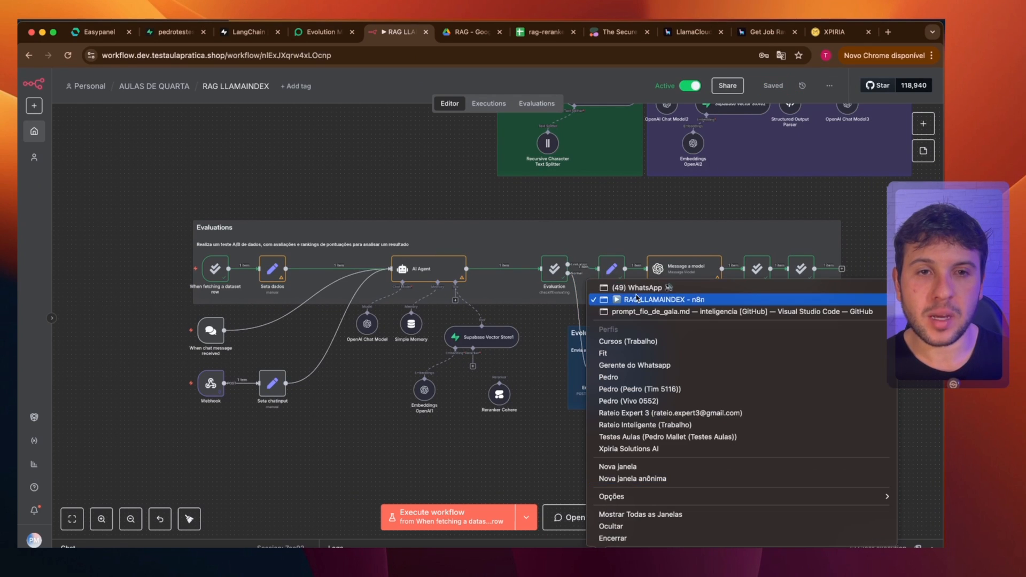
{"action": "left_click", "coordinate": [641, 287]}
{"action": "left_click", "coordinate": [179, 487]}
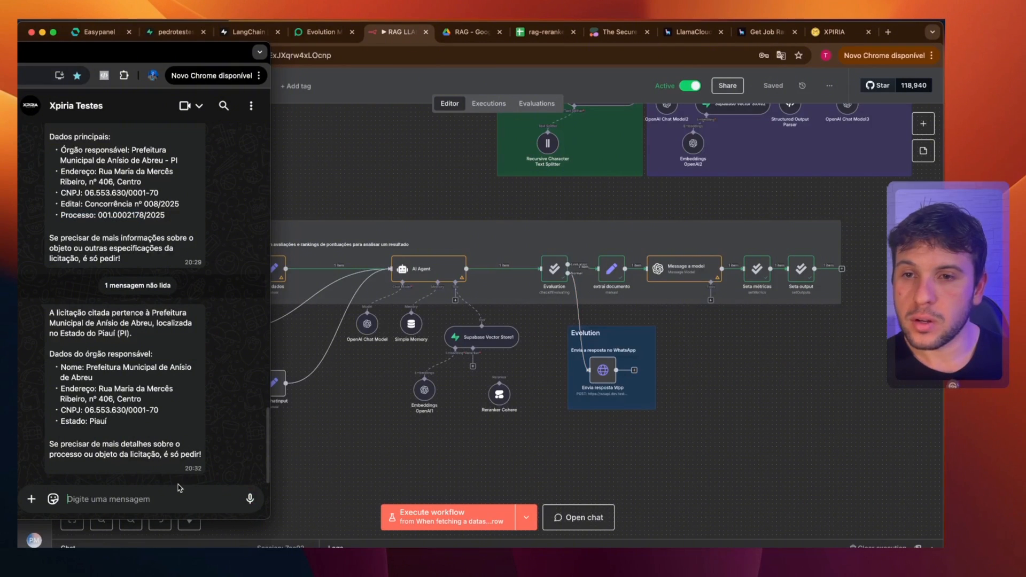
{"action": "type", "text": "Qaul"}
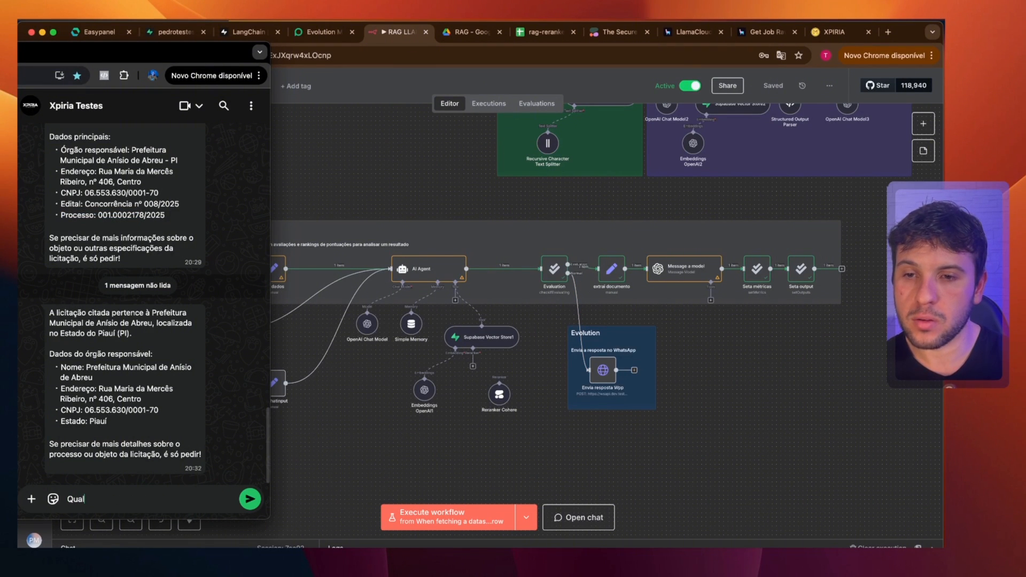
{"action": "type", "text": " o valor do contrato?"}
{"action": "key", "text": "Return"}
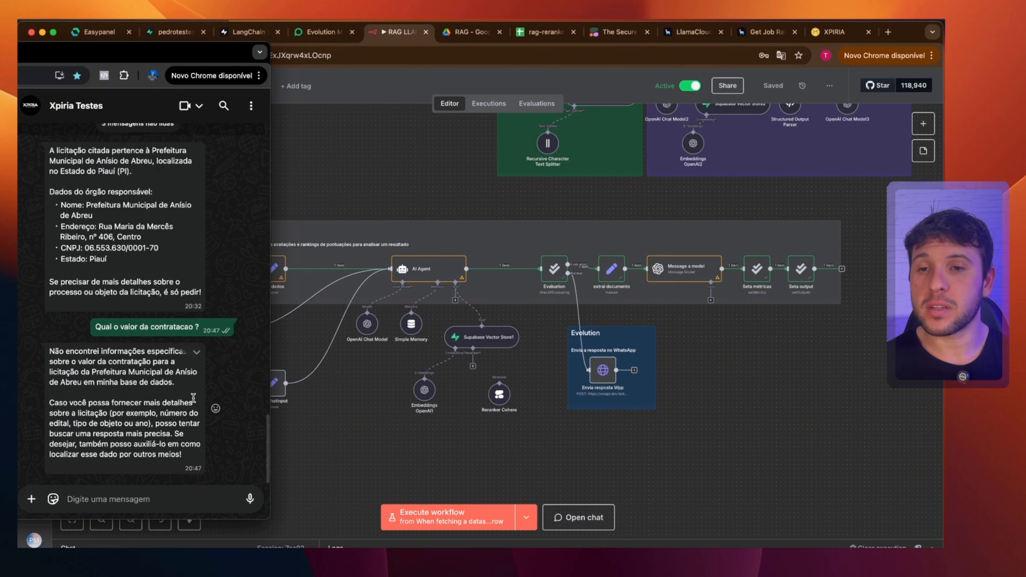
Reopen the WhatsApp chat and check the Valor Estimado in the earlier tender summary message against the agent's answer.
{"action": "left_click", "coordinate": [772, 351]}
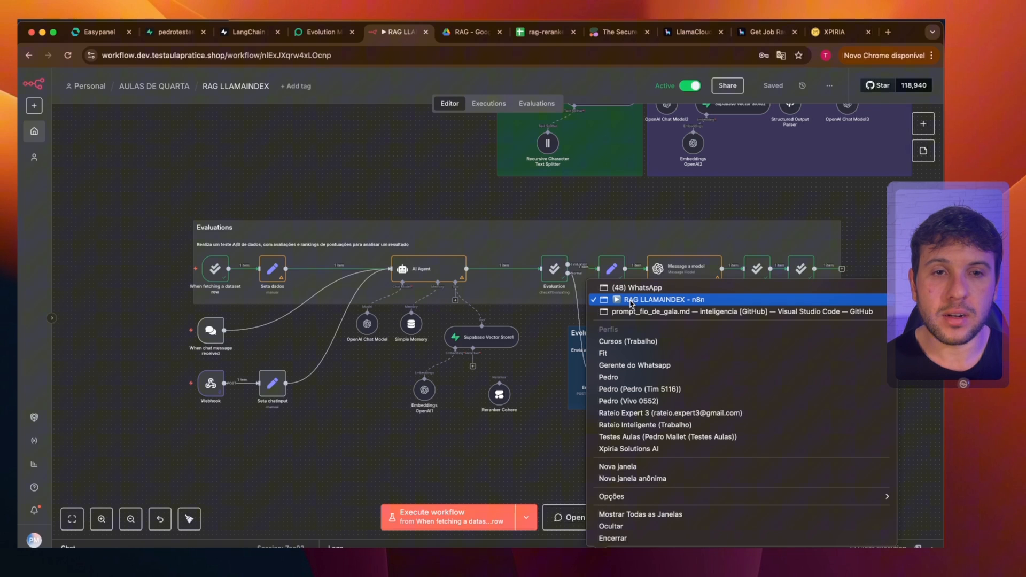
{"action": "left_click", "coordinate": [636, 287]}
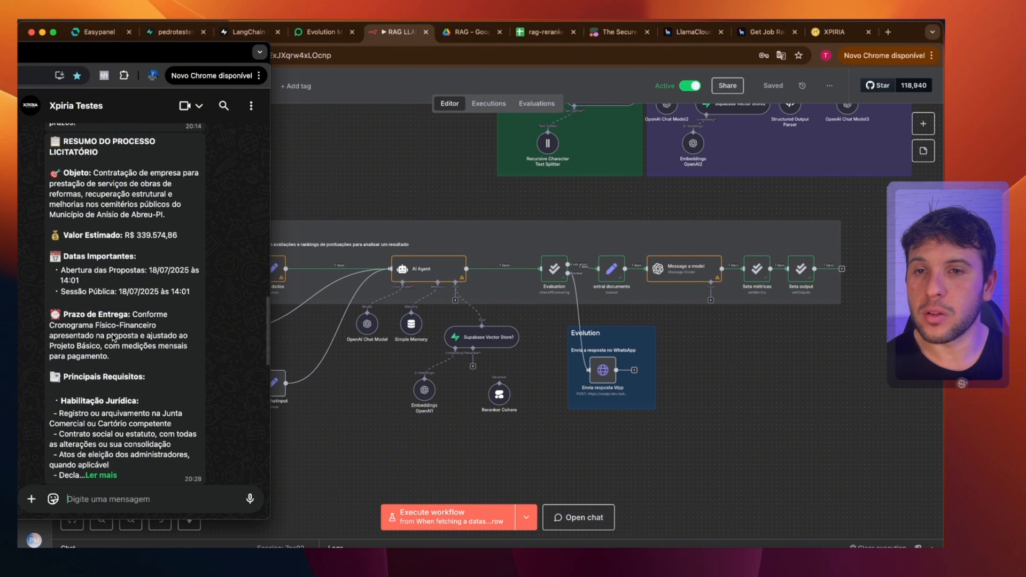
{"action": "scroll", "coordinate": [113, 337], "scroll_direction": "down", "scroll_amount": 15}
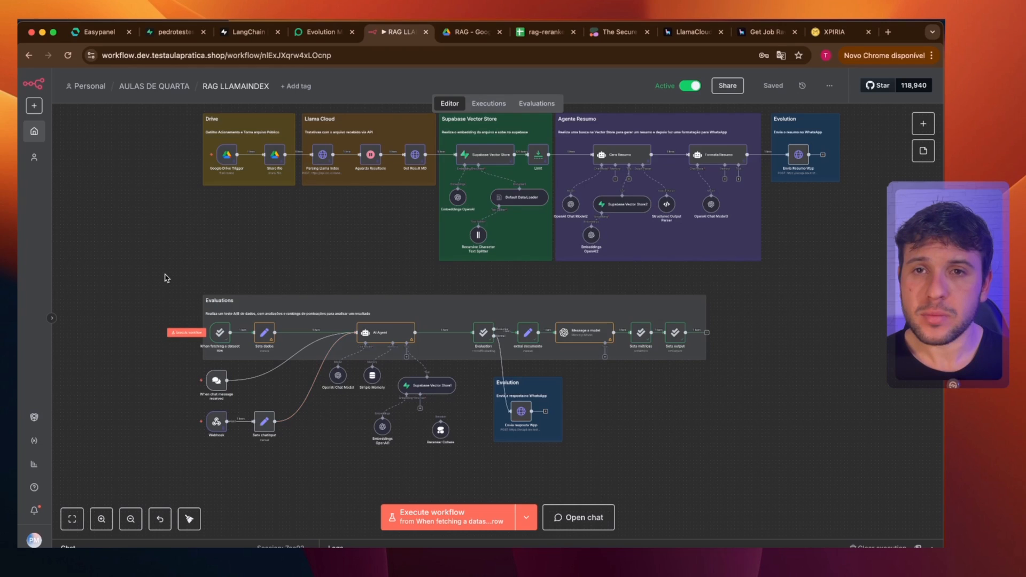
{"action": "left_click_drag", "start_coordinate": [165, 275], "coordinate": [825, 441]}
{"action": "left_click_drag", "start_coordinate": [813, 405], "coordinate": [813, 419]}
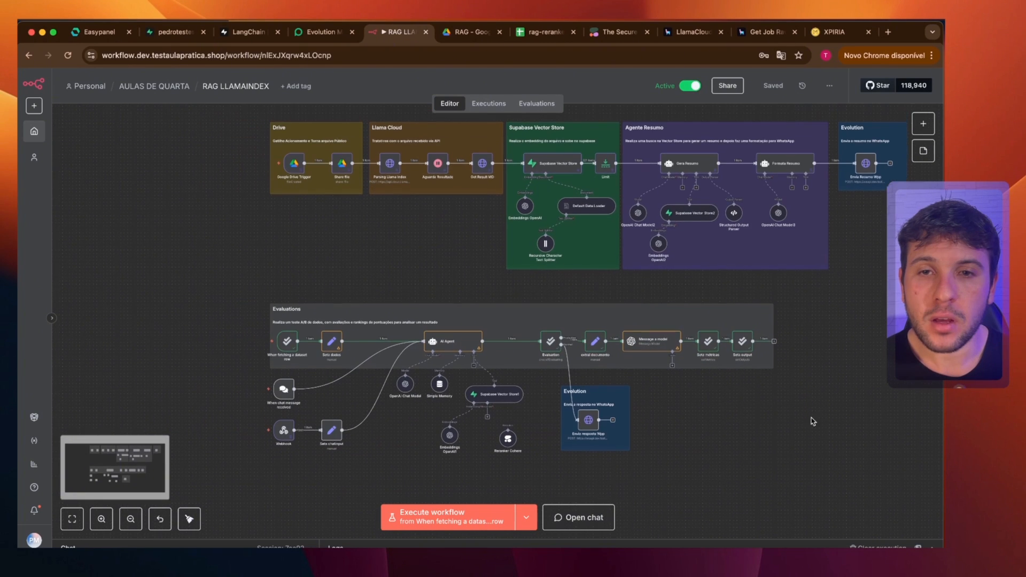
{"action": "left_click_drag", "start_coordinate": [231, 294], "coordinate": [814, 368]}
{"action": "left_click", "coordinate": [819, 377]}
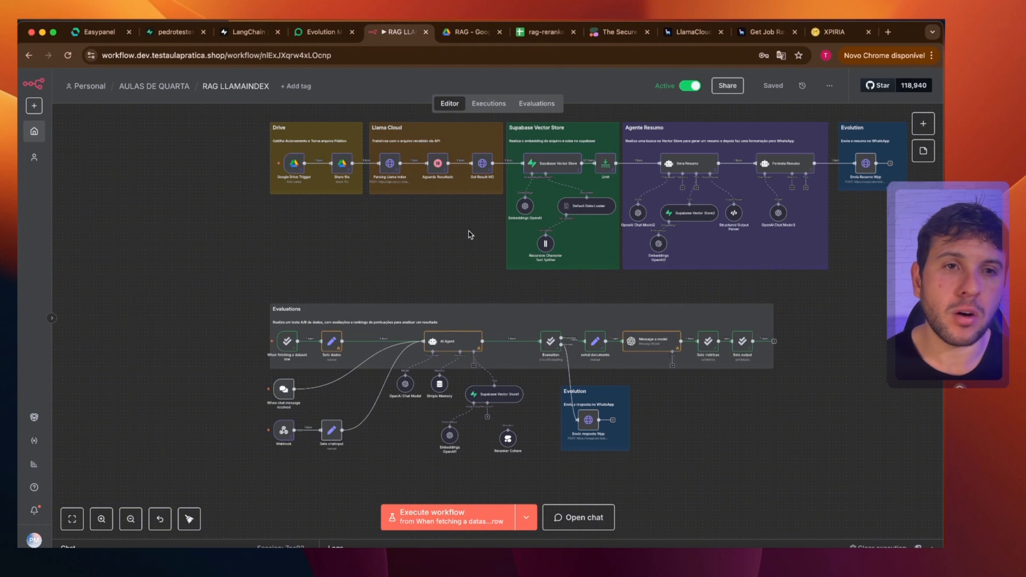
{"action": "scroll", "coordinate": [443, 243], "scroll_direction": "right", "scroll_amount": 3}
{"action": "scroll", "coordinate": [339, 231], "scroll_direction": "up", "scroll_amount": 2}
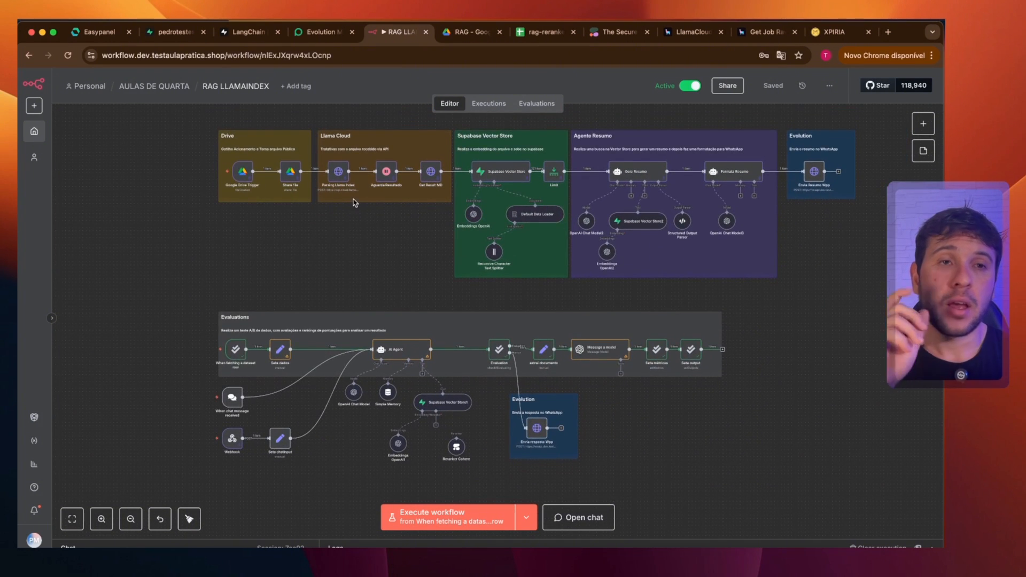
Switch to the XPIRIA course page and browse the modules under "Criando o seu Agente de IA" up to Canal do YouTube and back.
{"action": "left_click", "coordinate": [825, 33]}
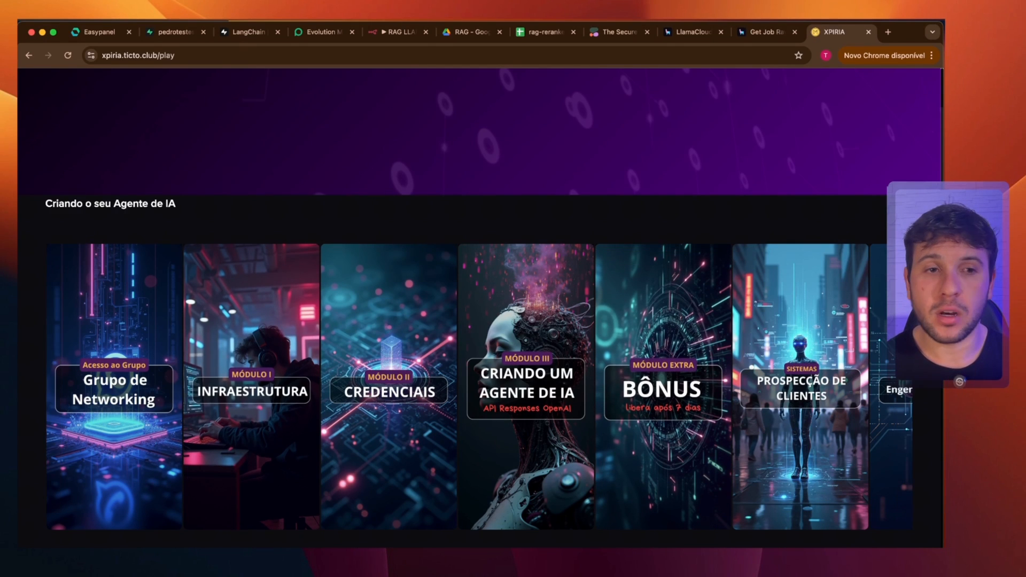
{"action": "left_click", "coordinate": [912, 394]}
{"action": "left_click", "coordinate": [912, 394]}
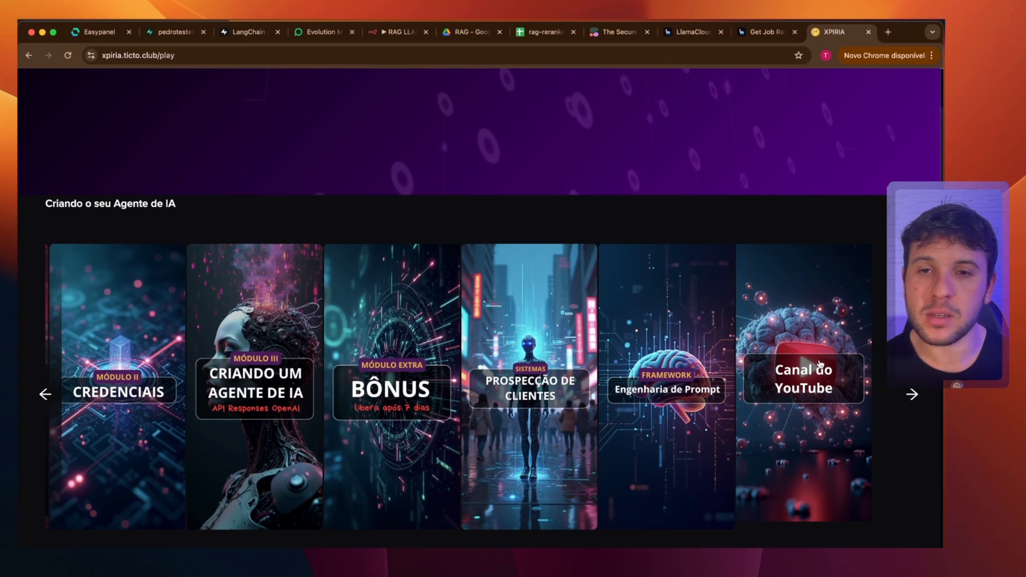
{"action": "left_click", "coordinate": [53, 394]}
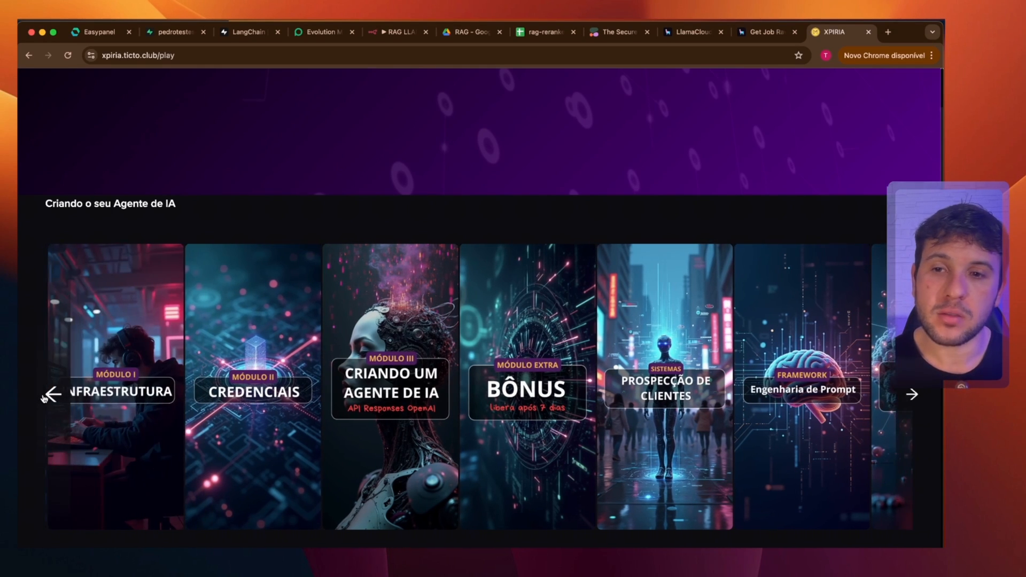
{"action": "left_click", "coordinate": [53, 394]}
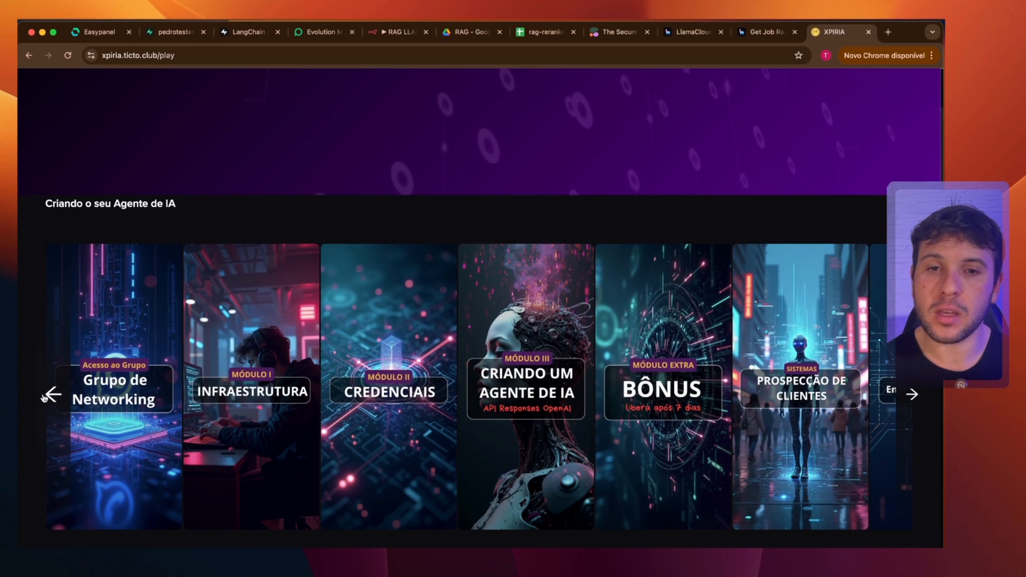